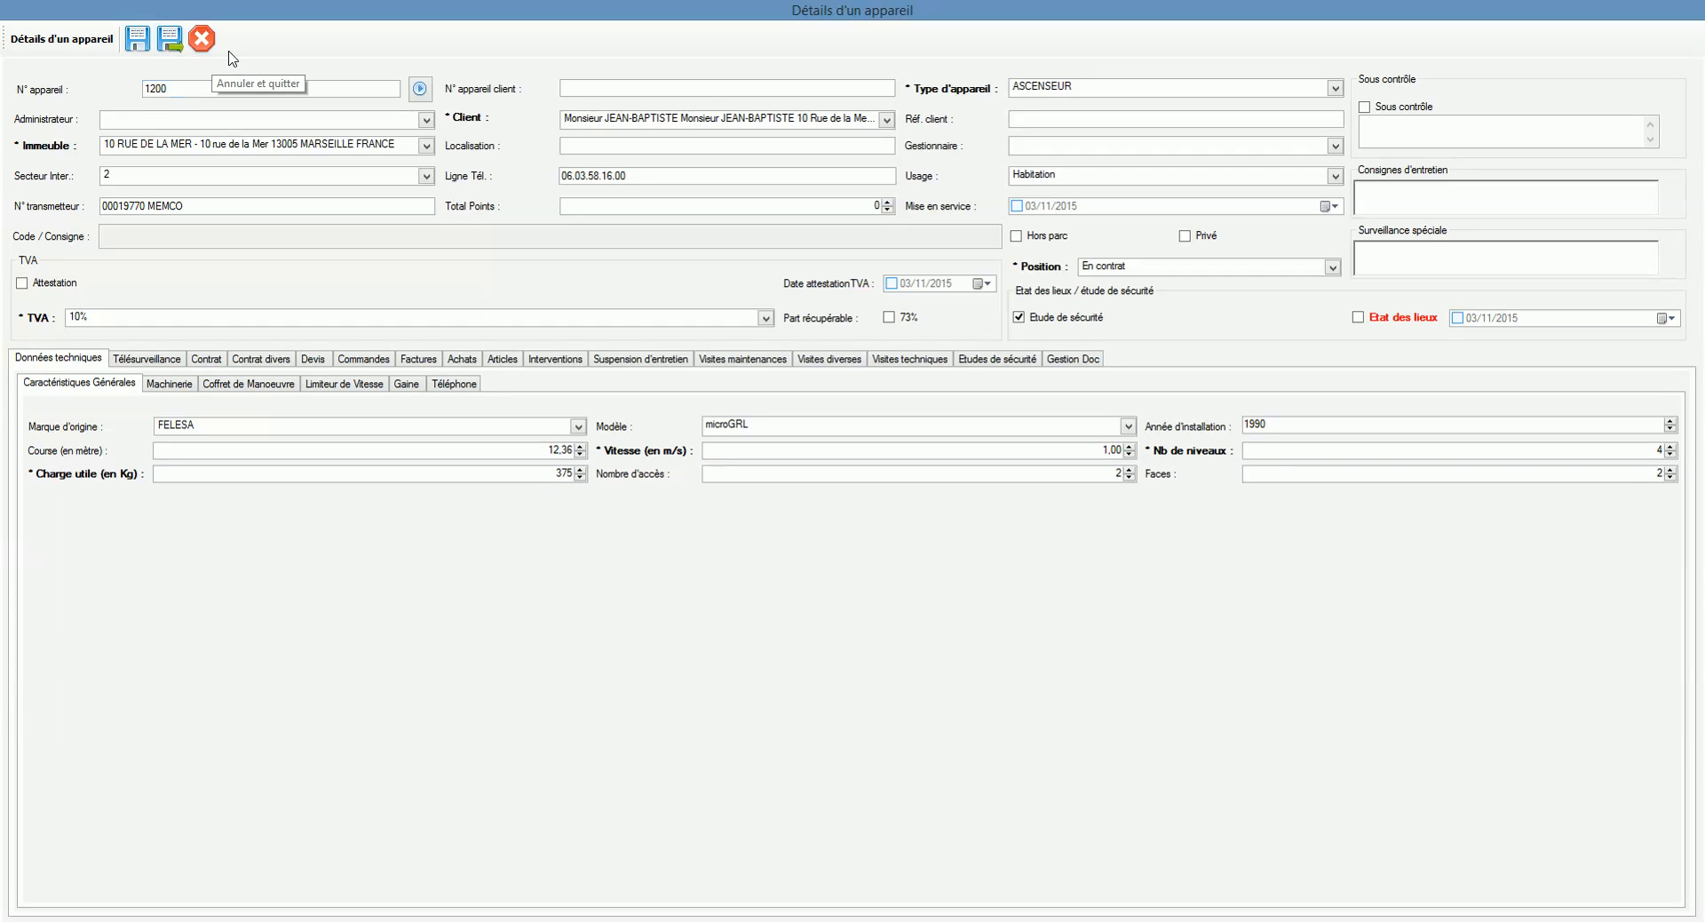
Step: Check appliance 1200's Client and Immeuble lists unchanged, then close it without saving
click(886, 119)
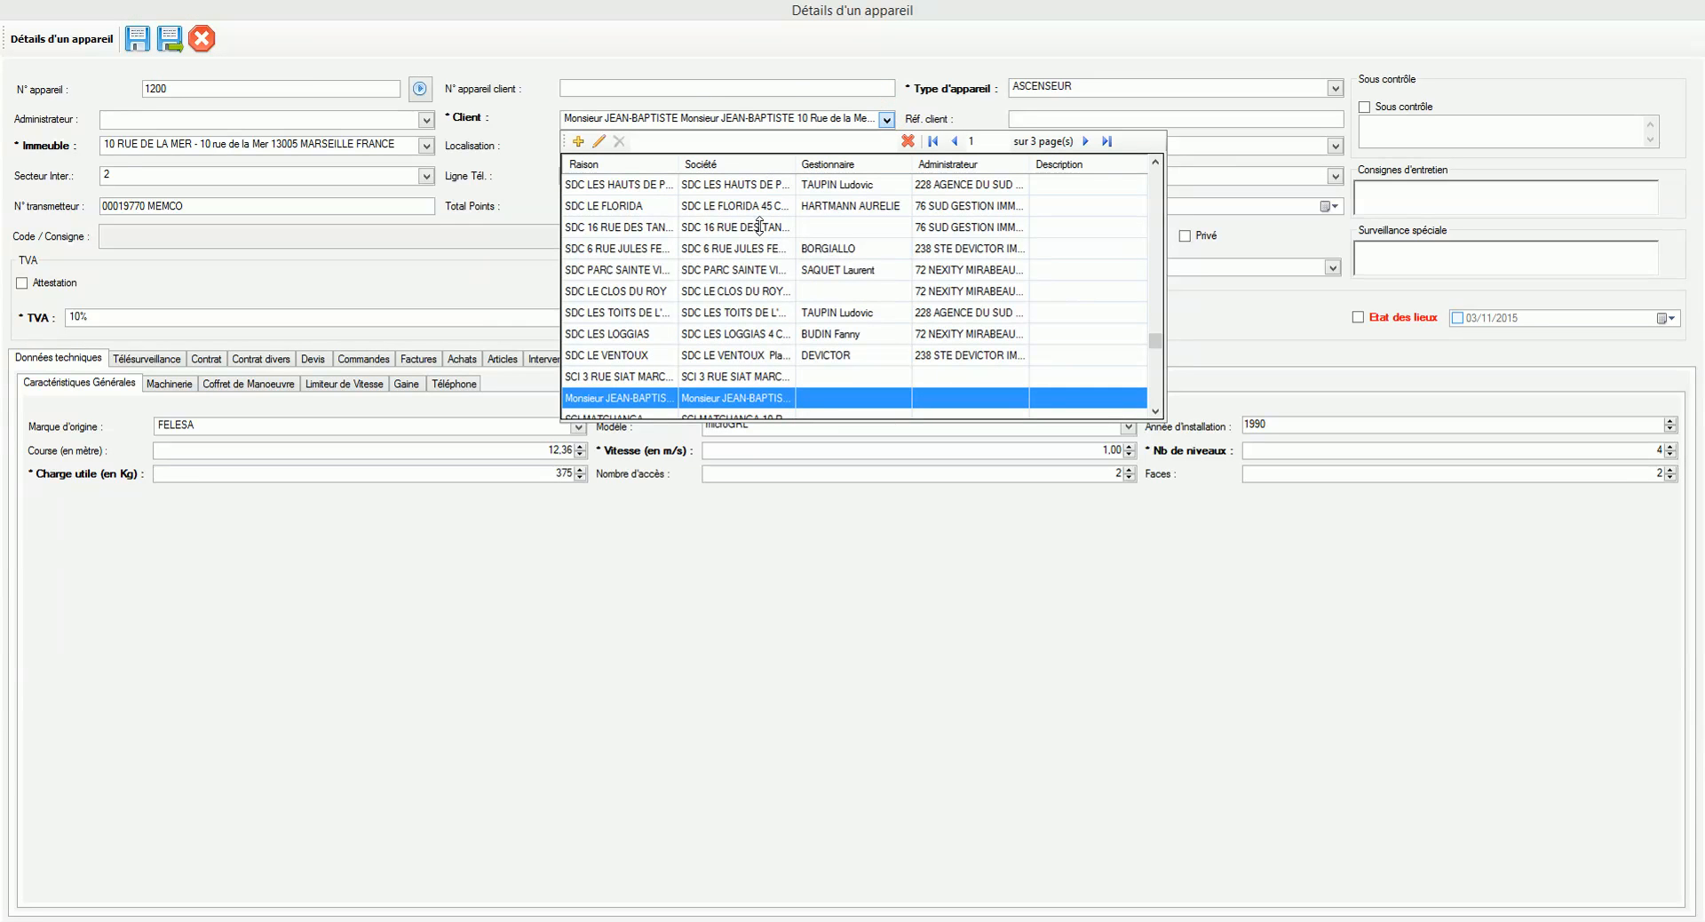
click(844, 113)
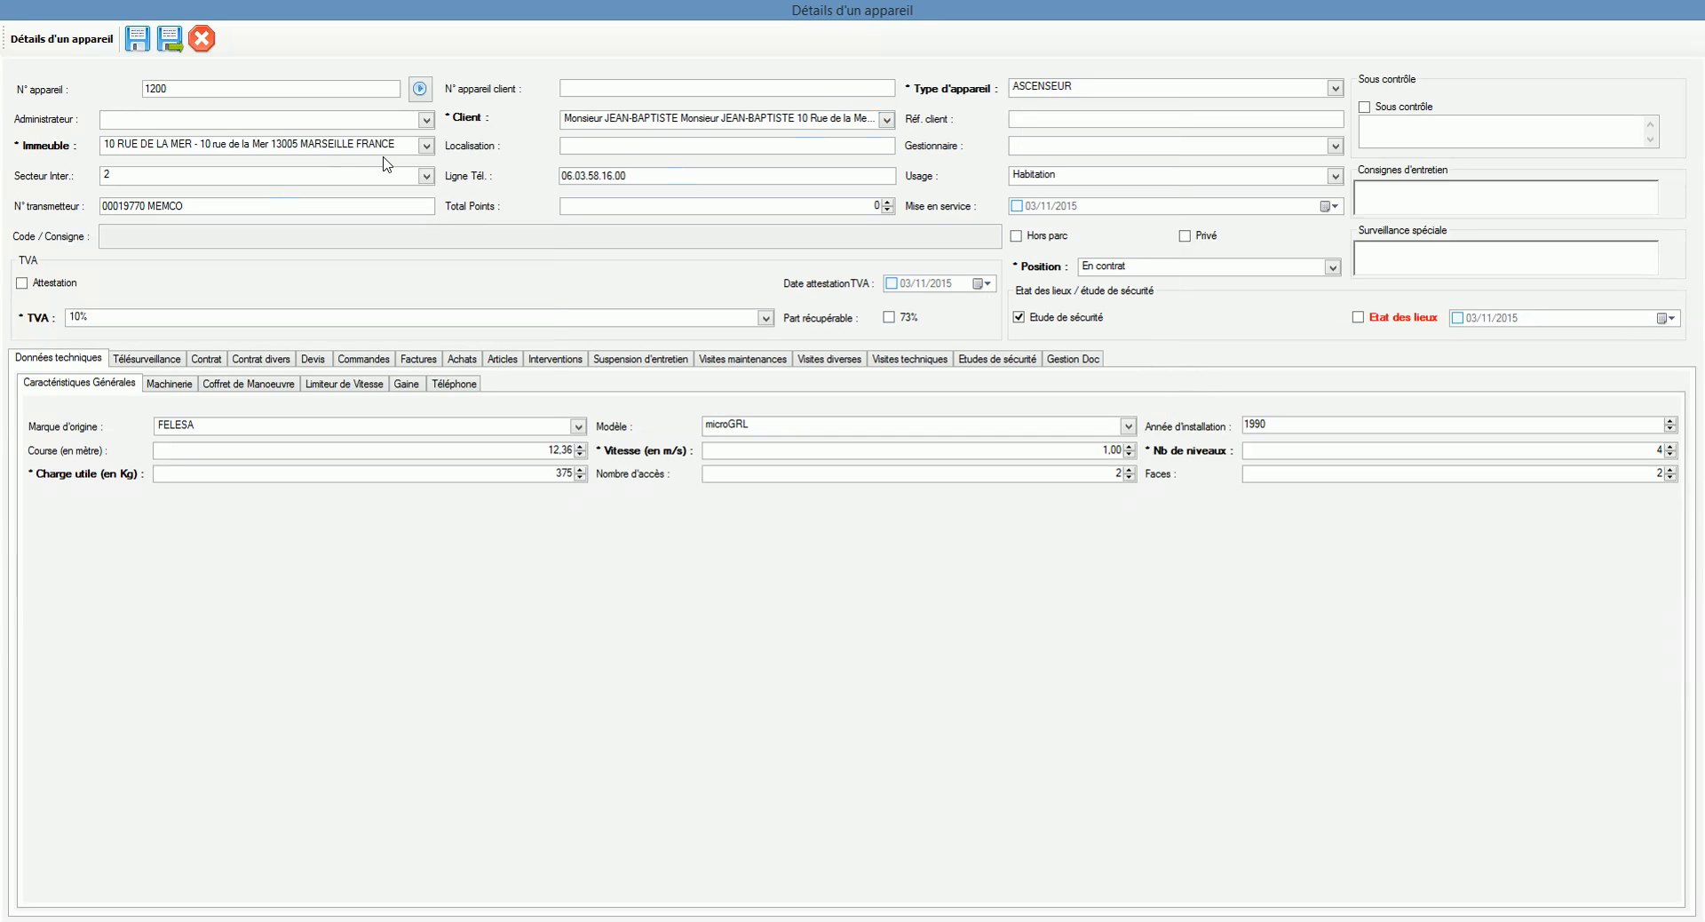
click(425, 146)
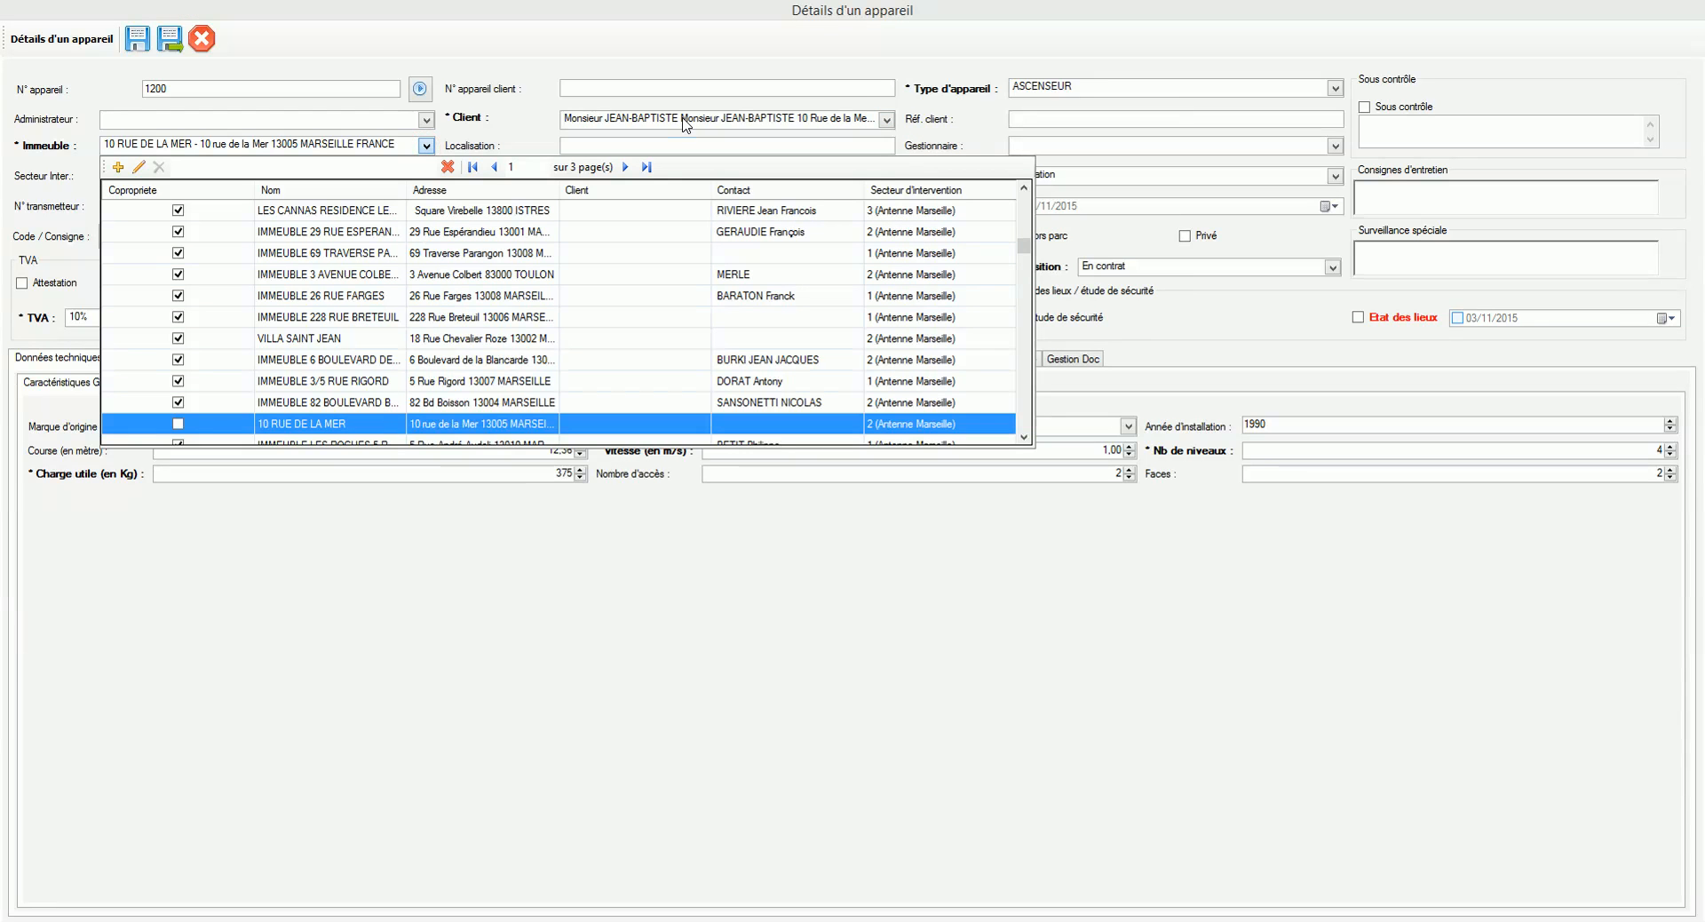
click(461, 142)
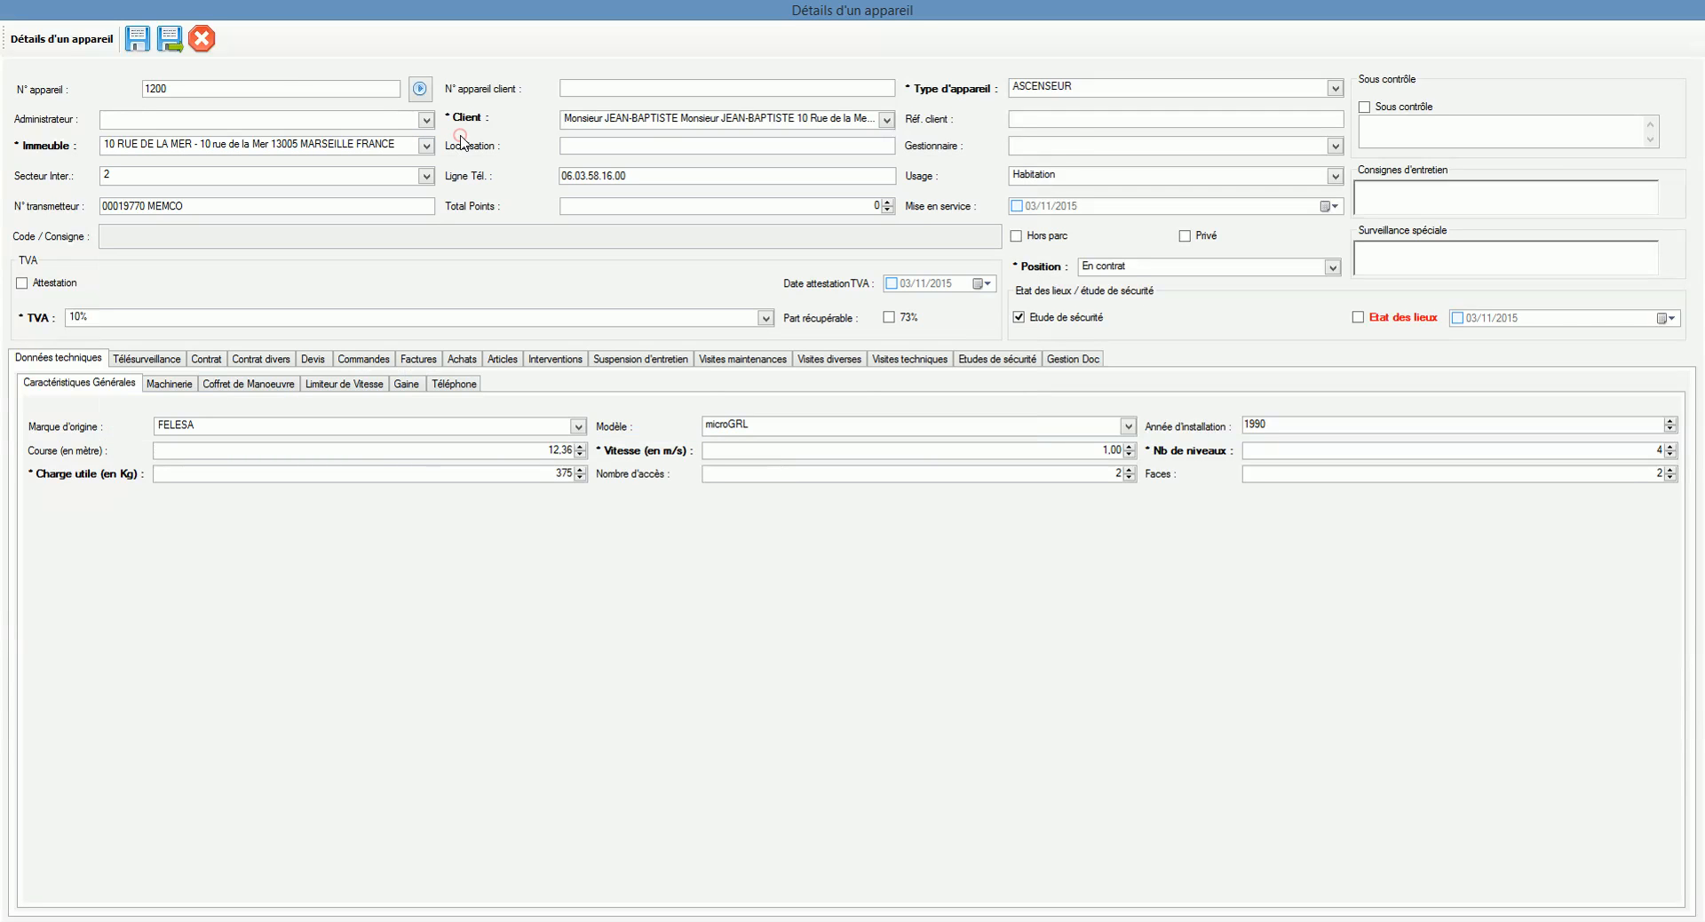
click(202, 37)
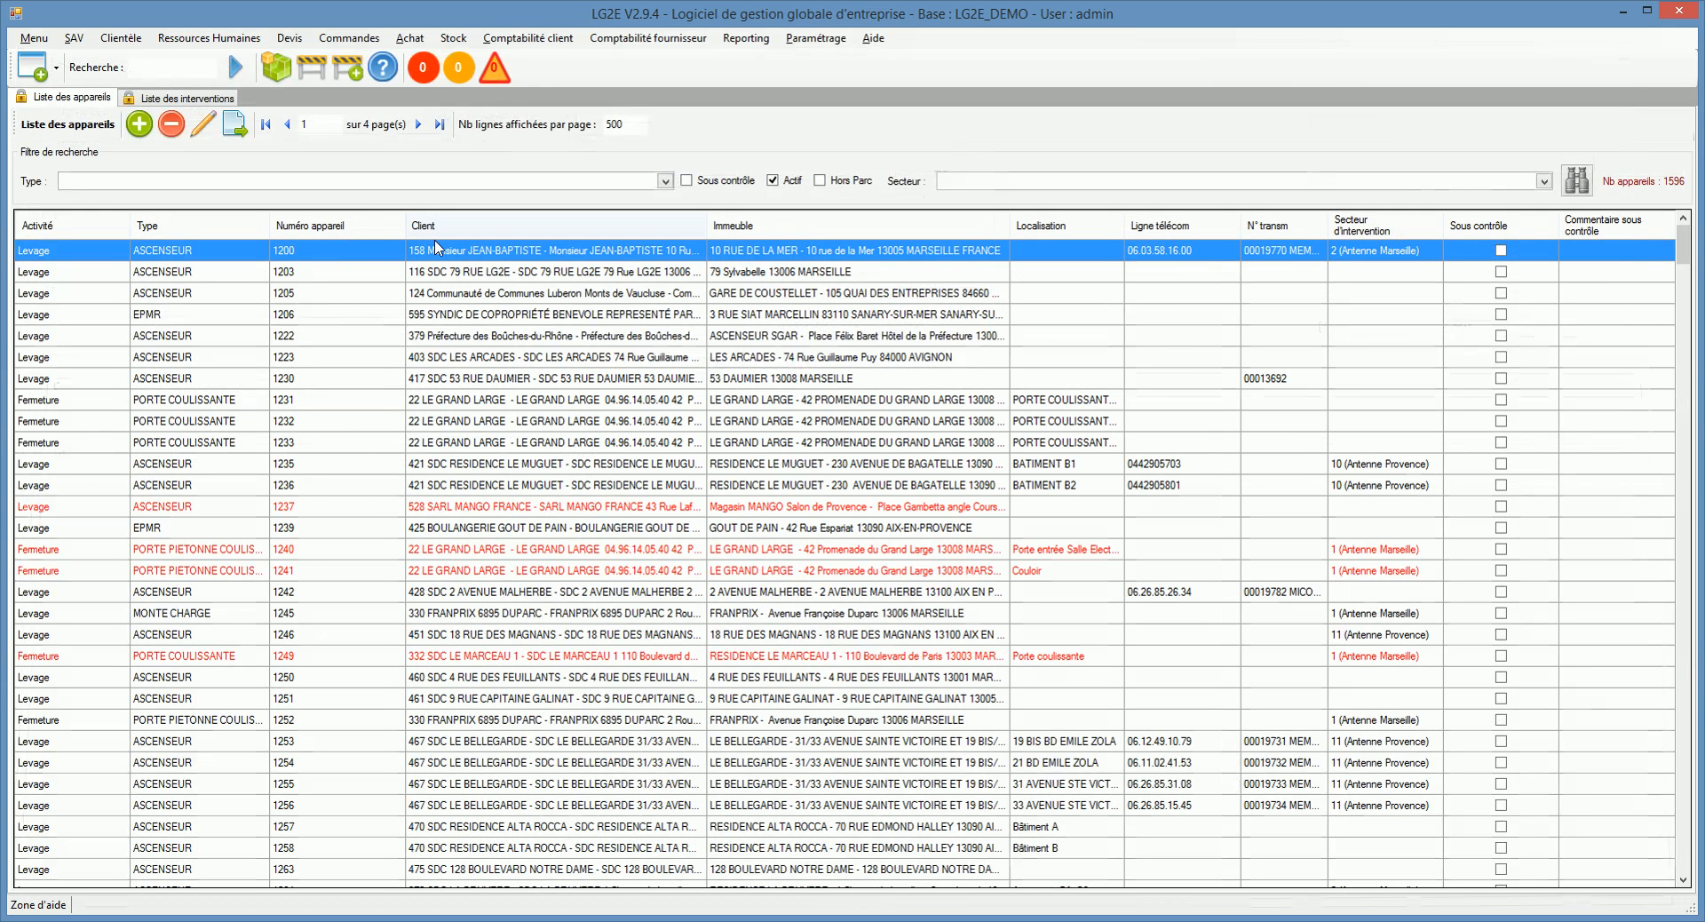
Step: Open the details of appliance 1203 and show its Client list
click(453, 271)
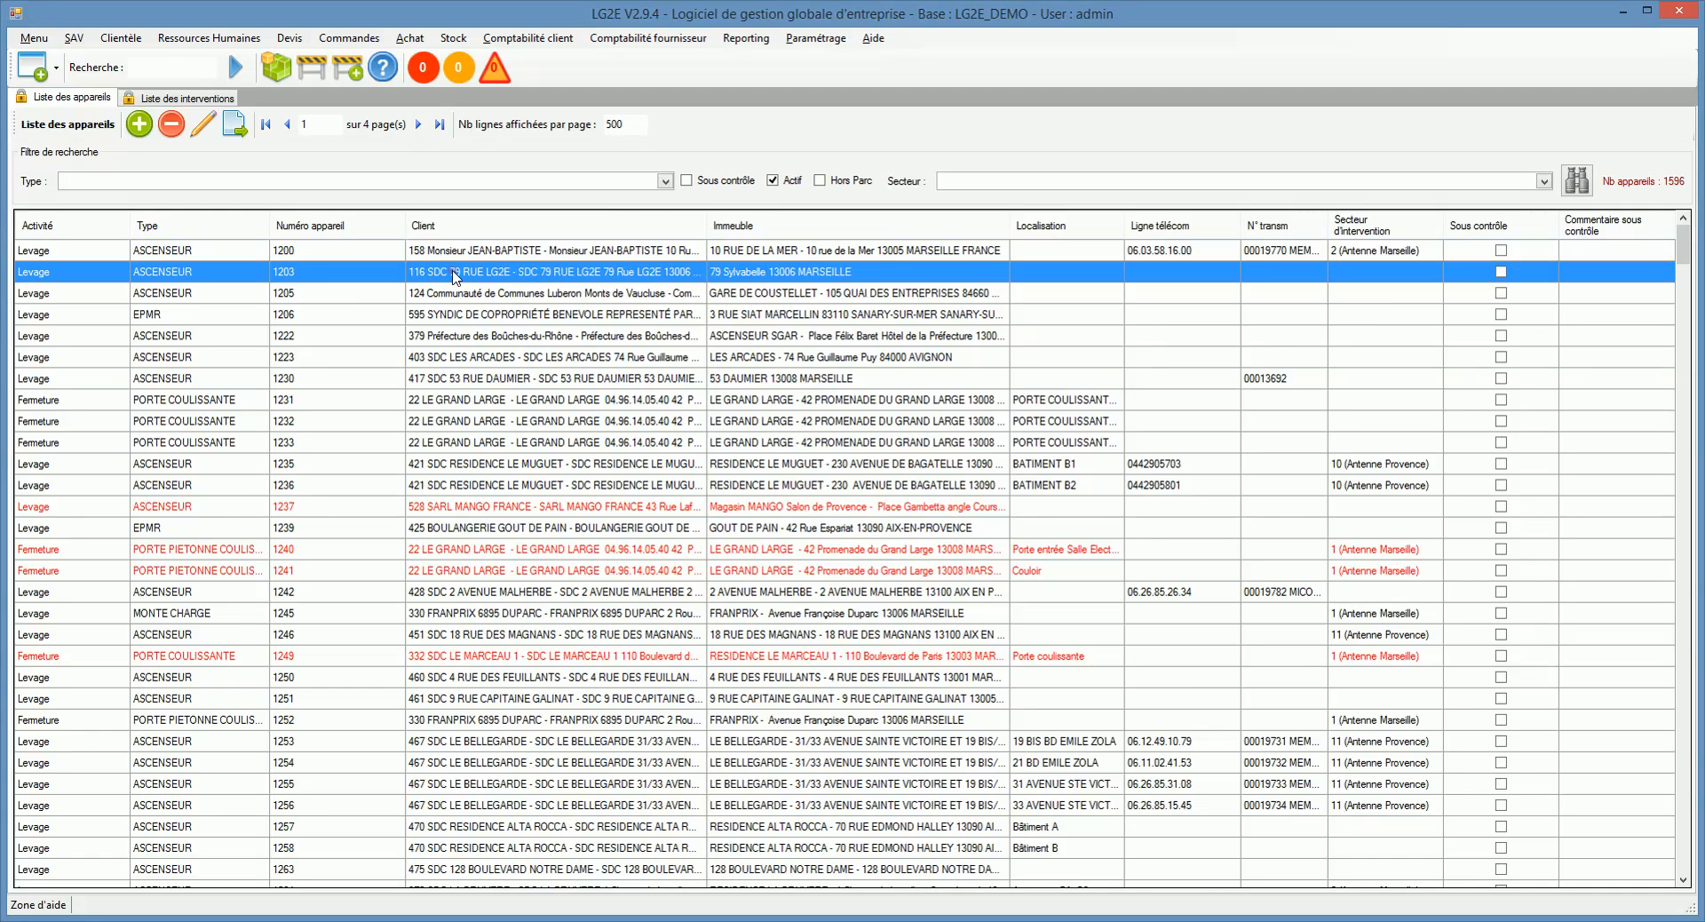
double_click(454, 272)
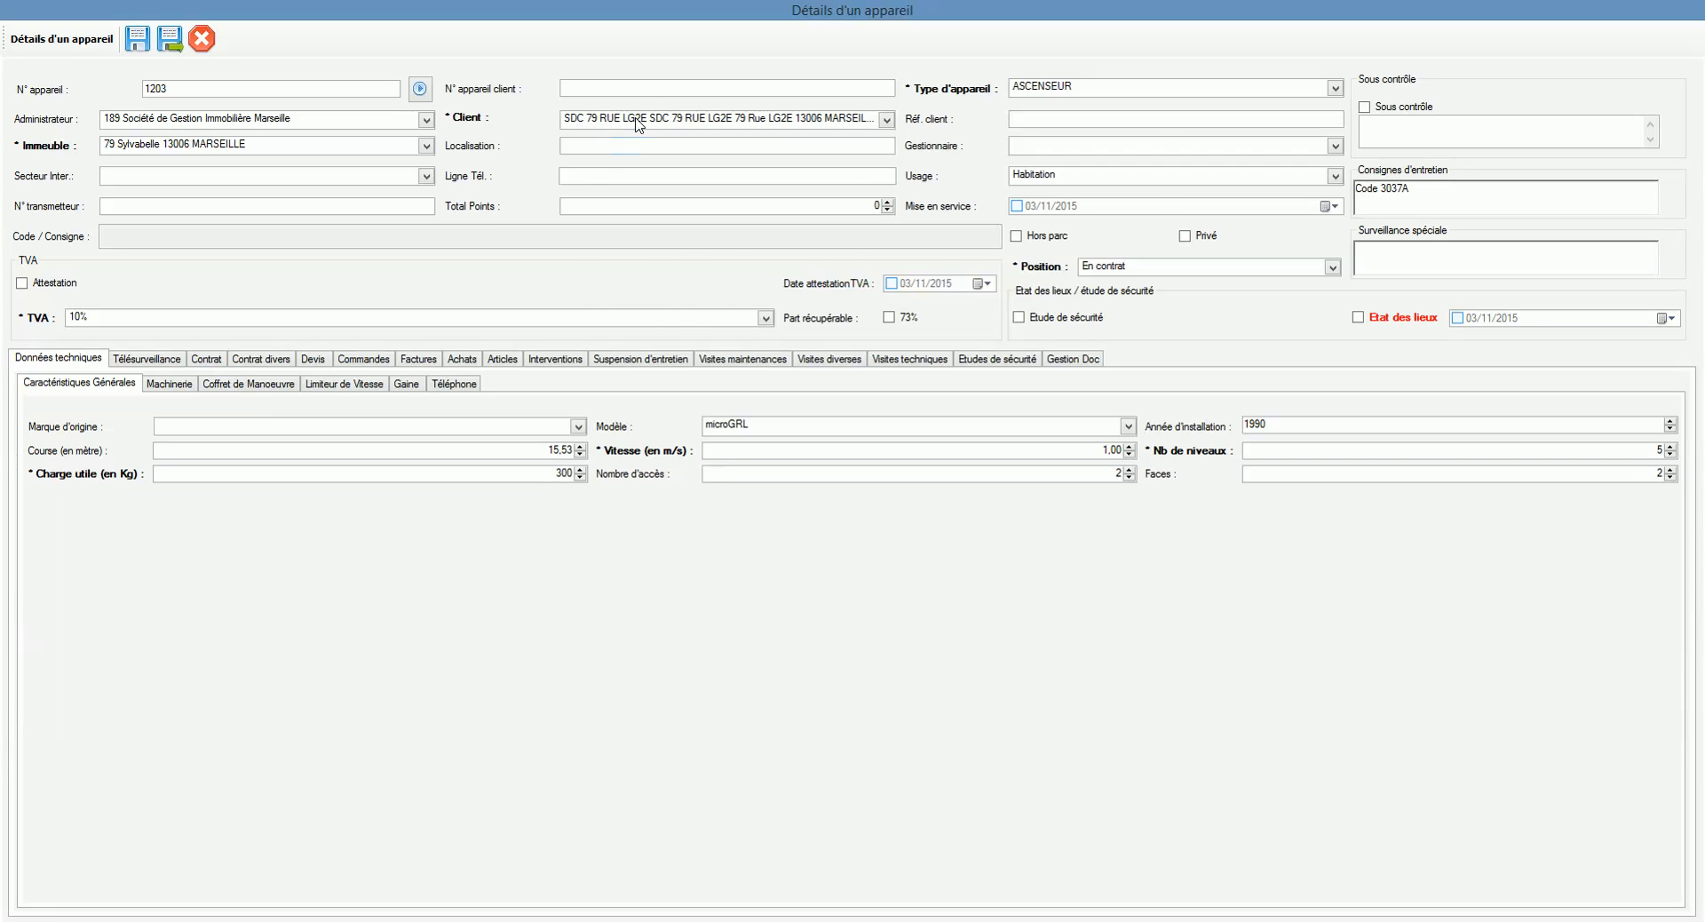
click(711, 115)
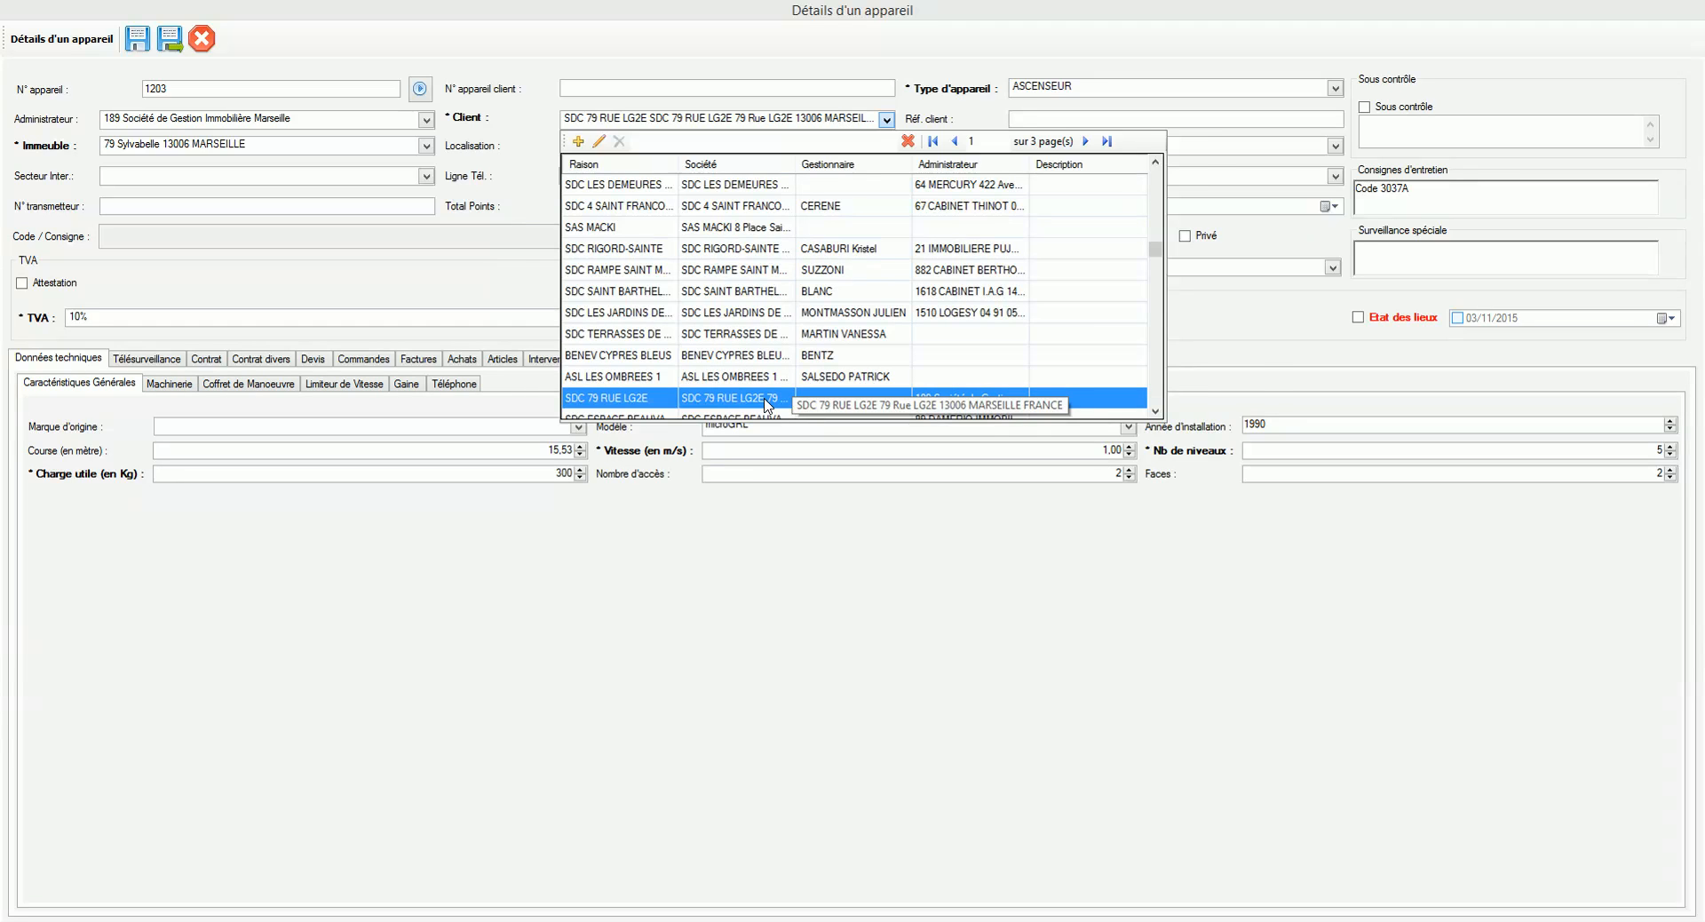
click(598, 144)
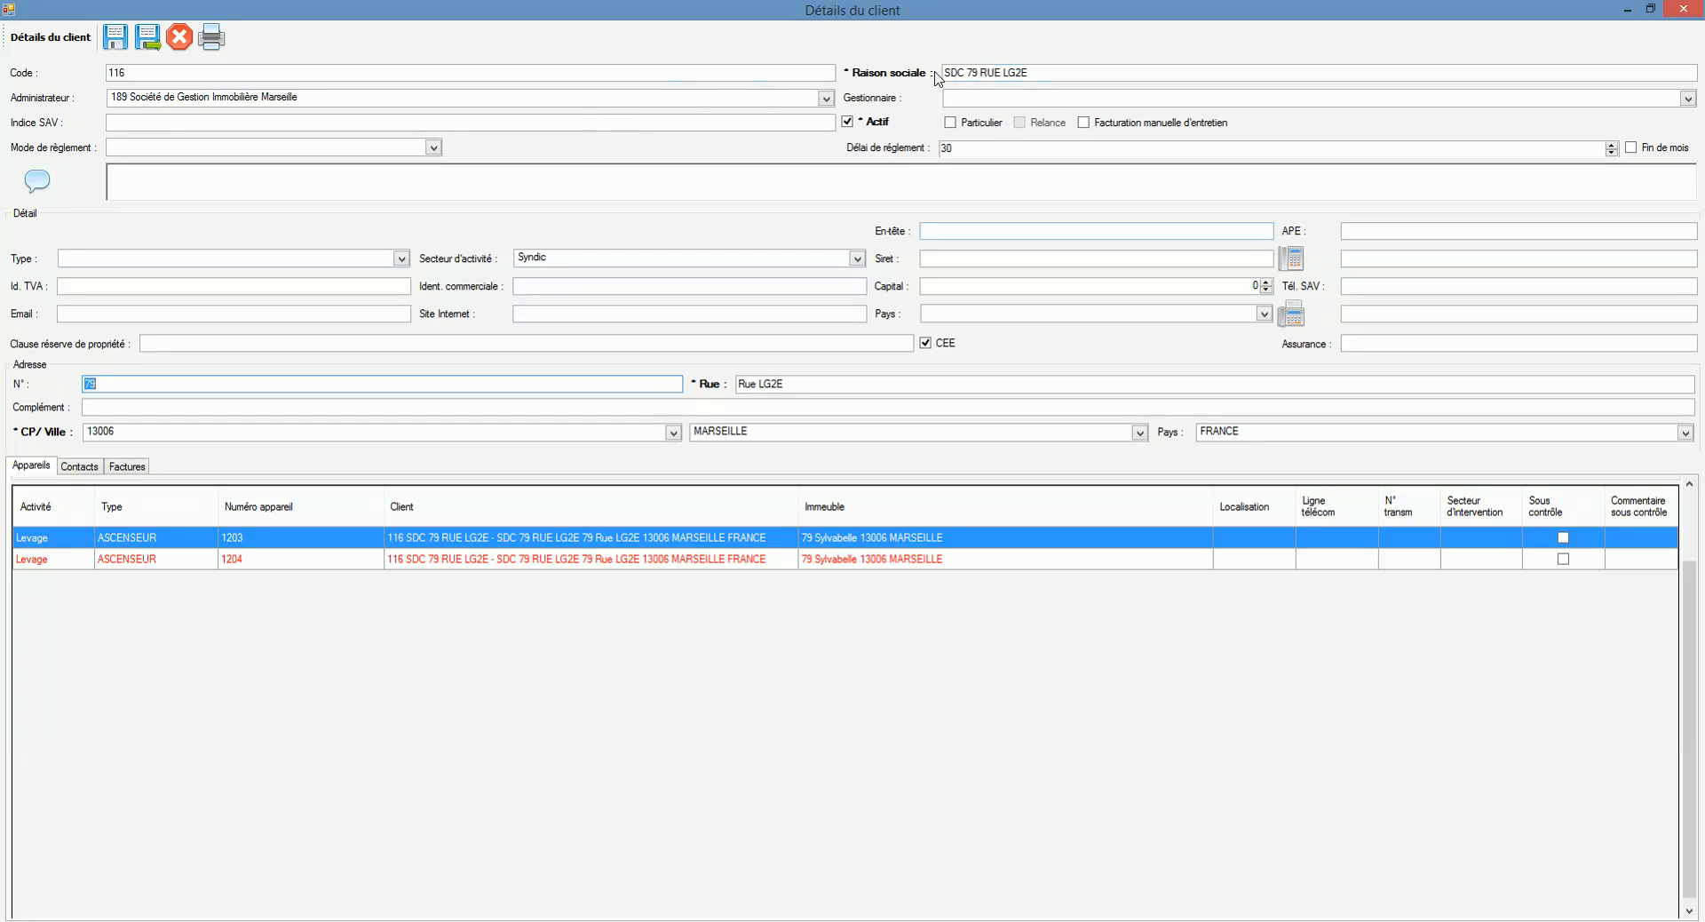
click(1011, 72)
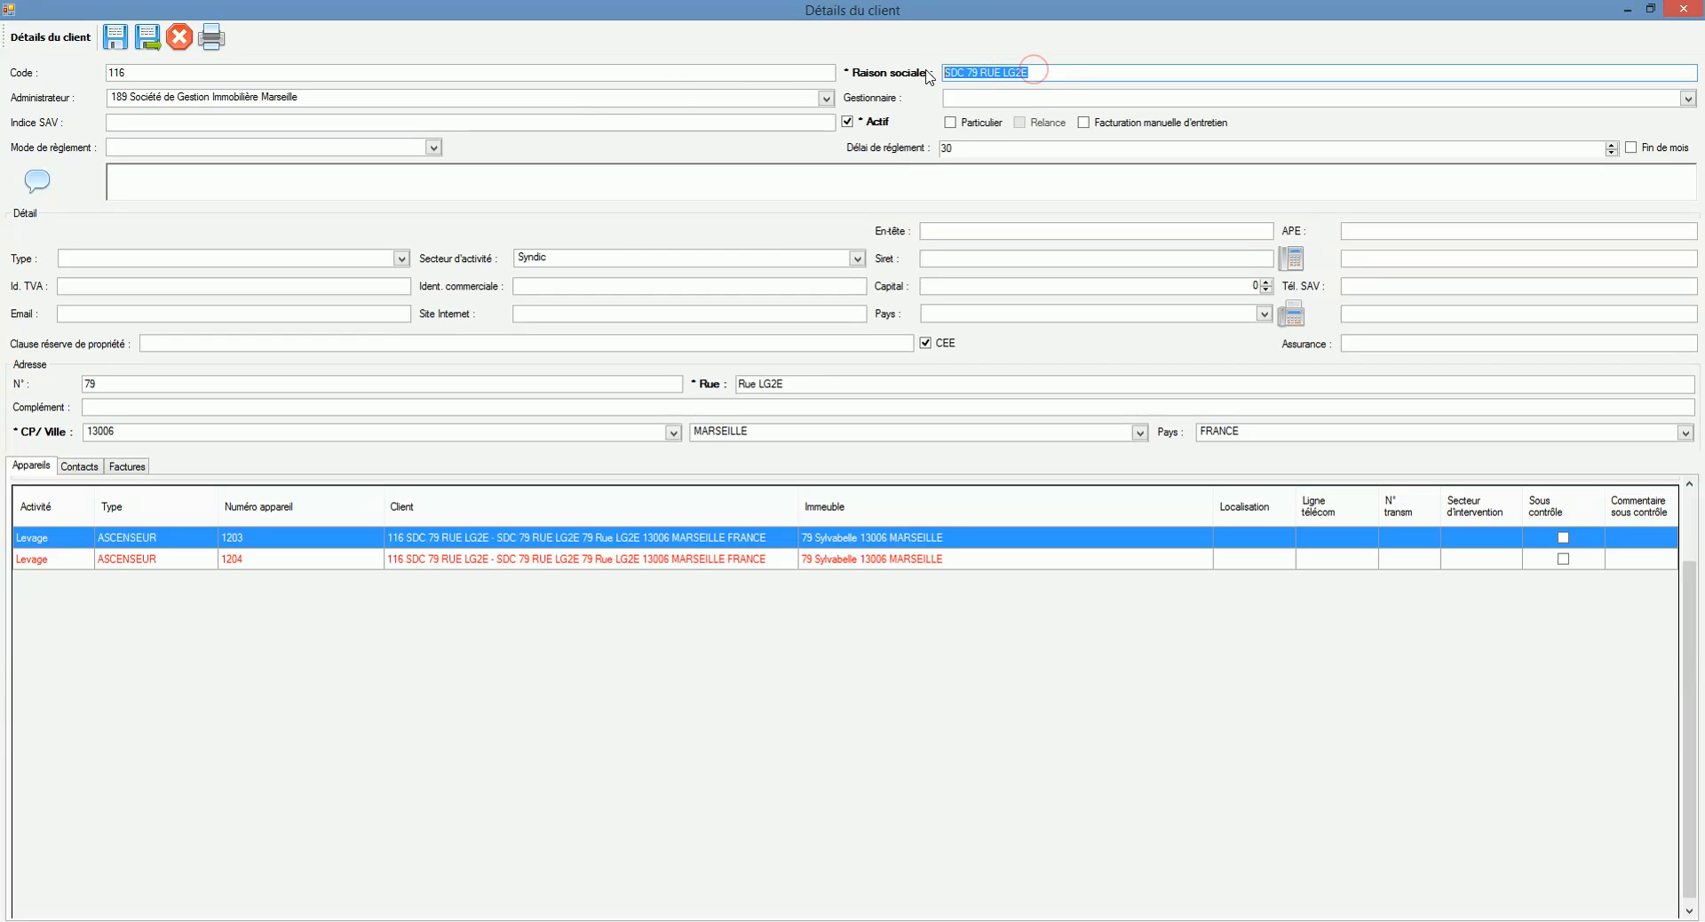
click(1047, 73)
click(182, 40)
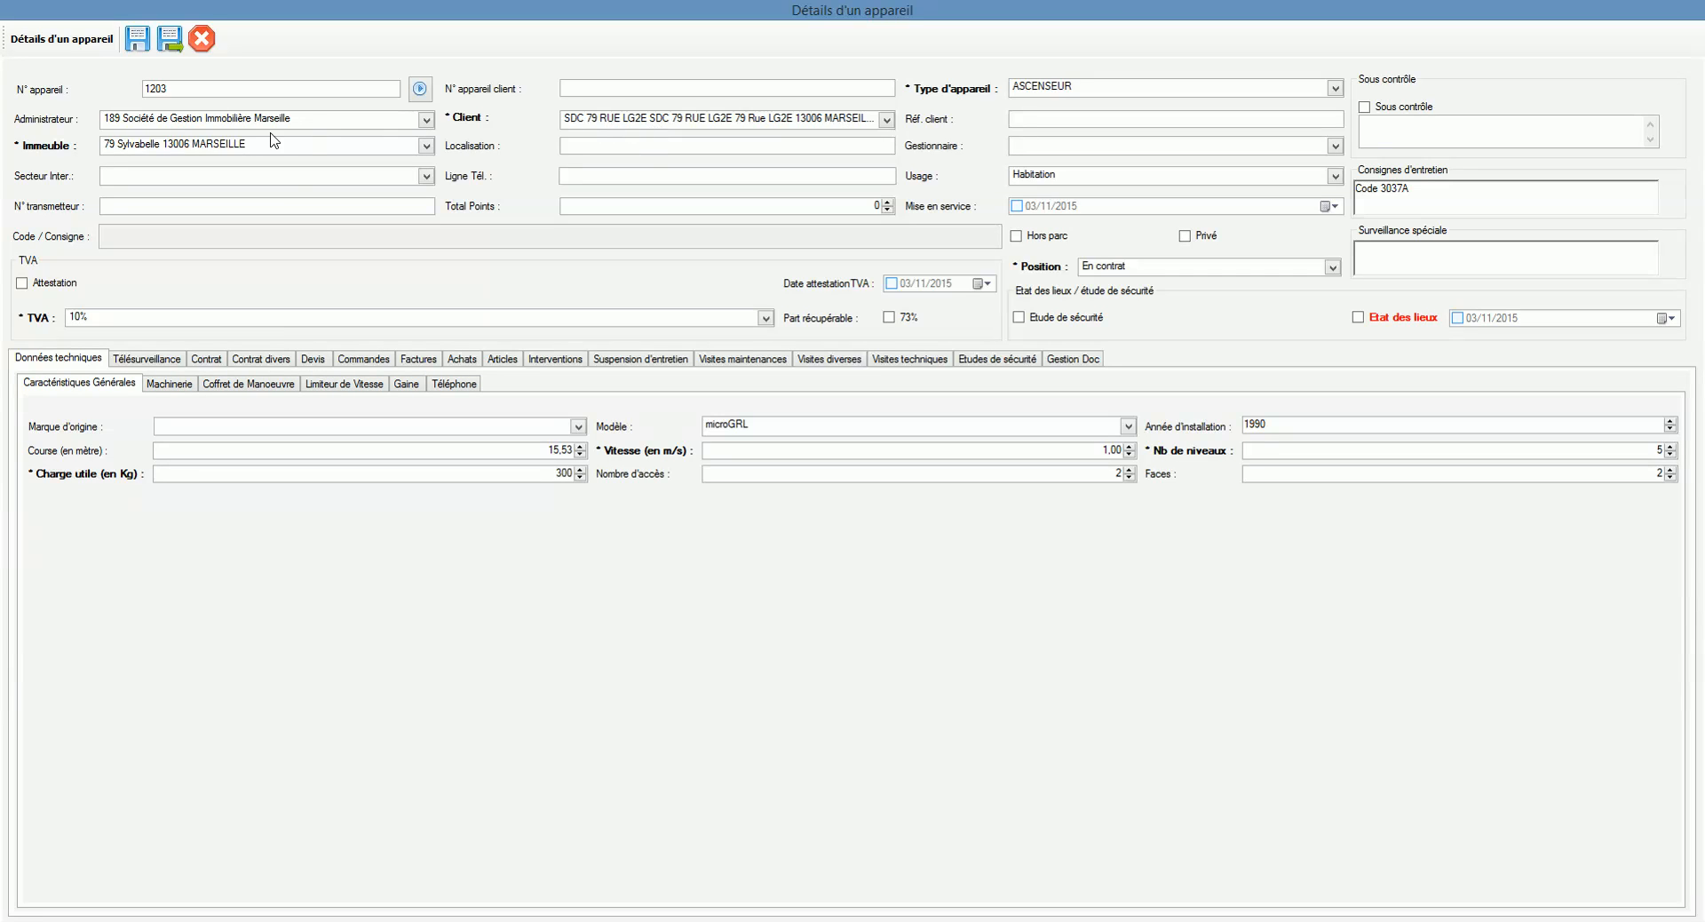
click(886, 119)
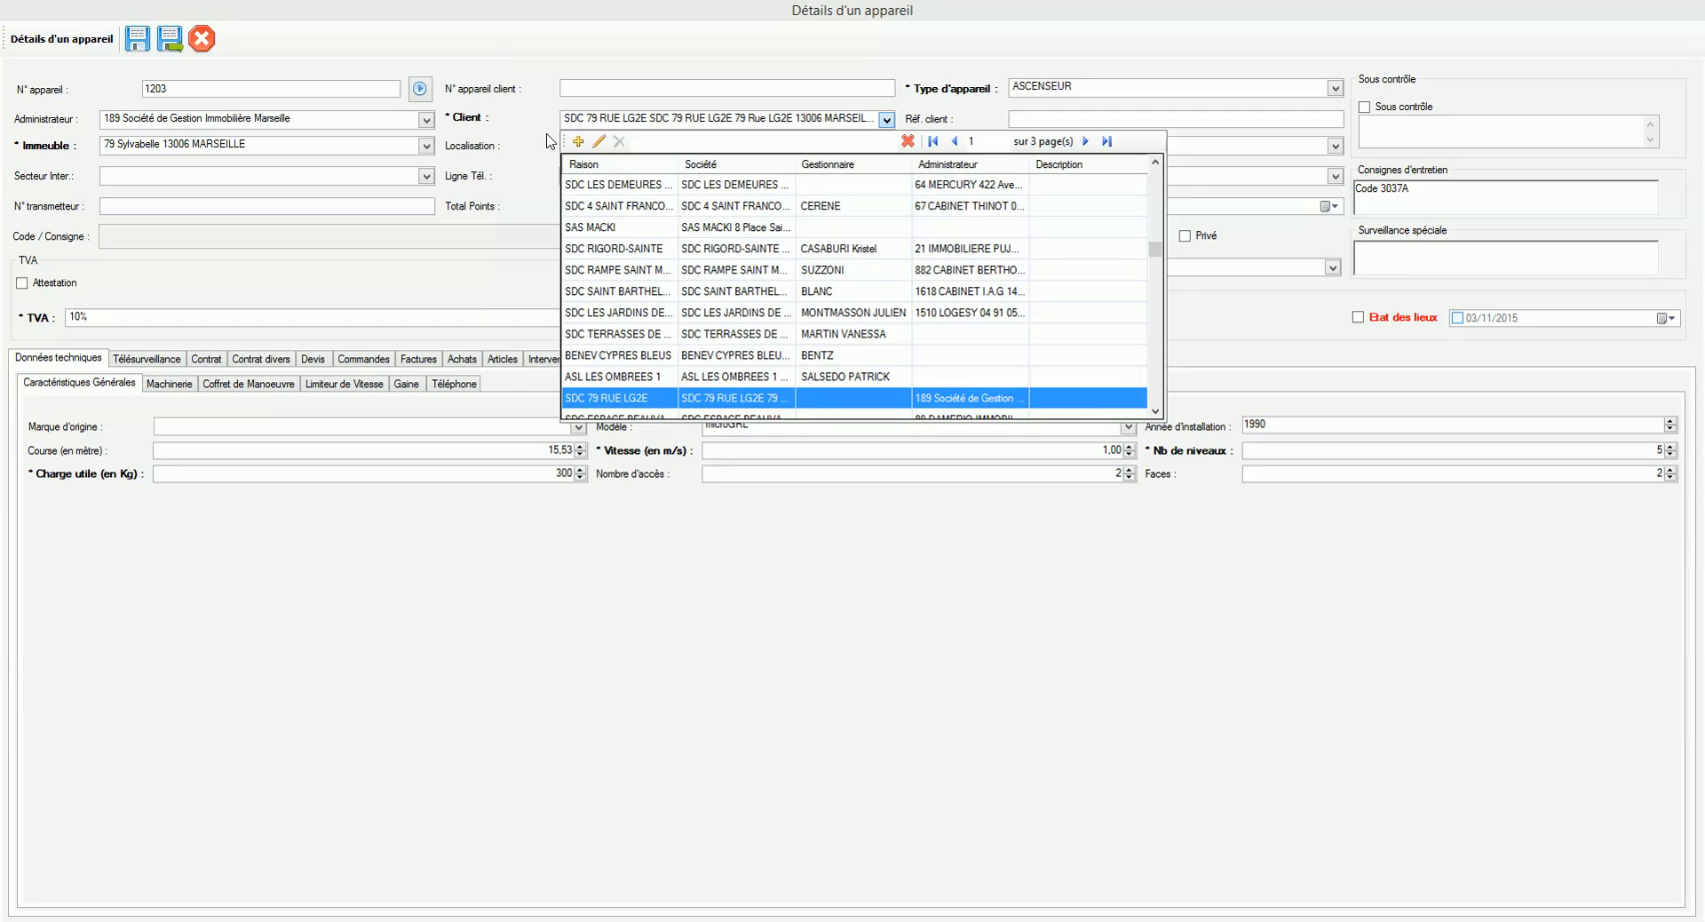
click(599, 141)
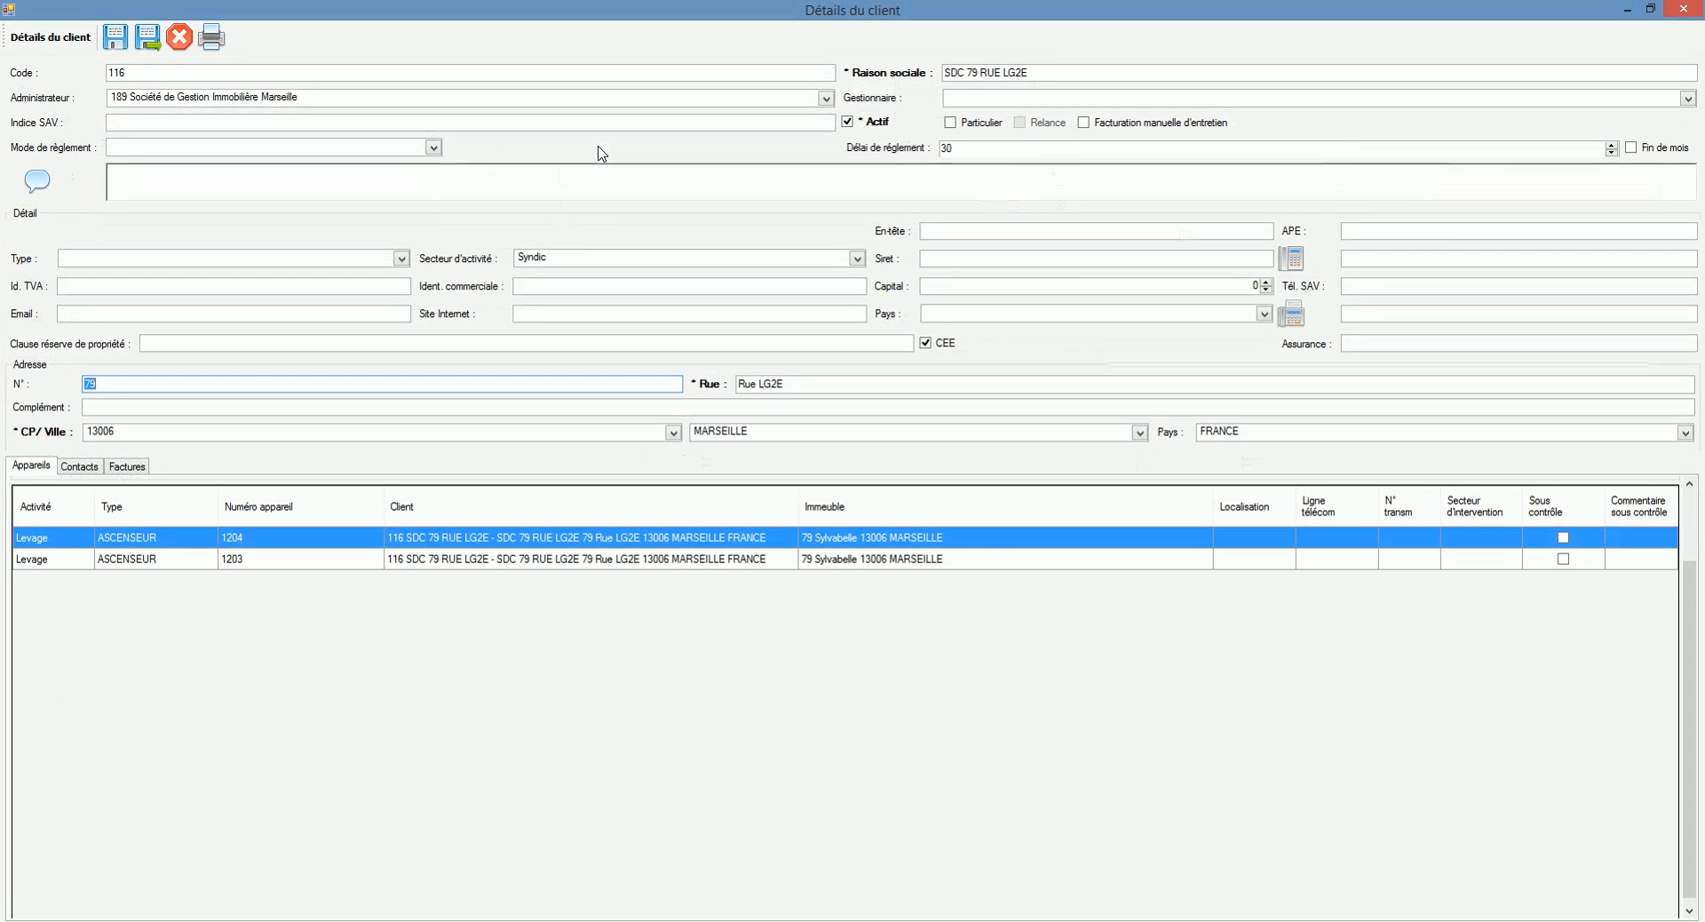
click(1007, 72)
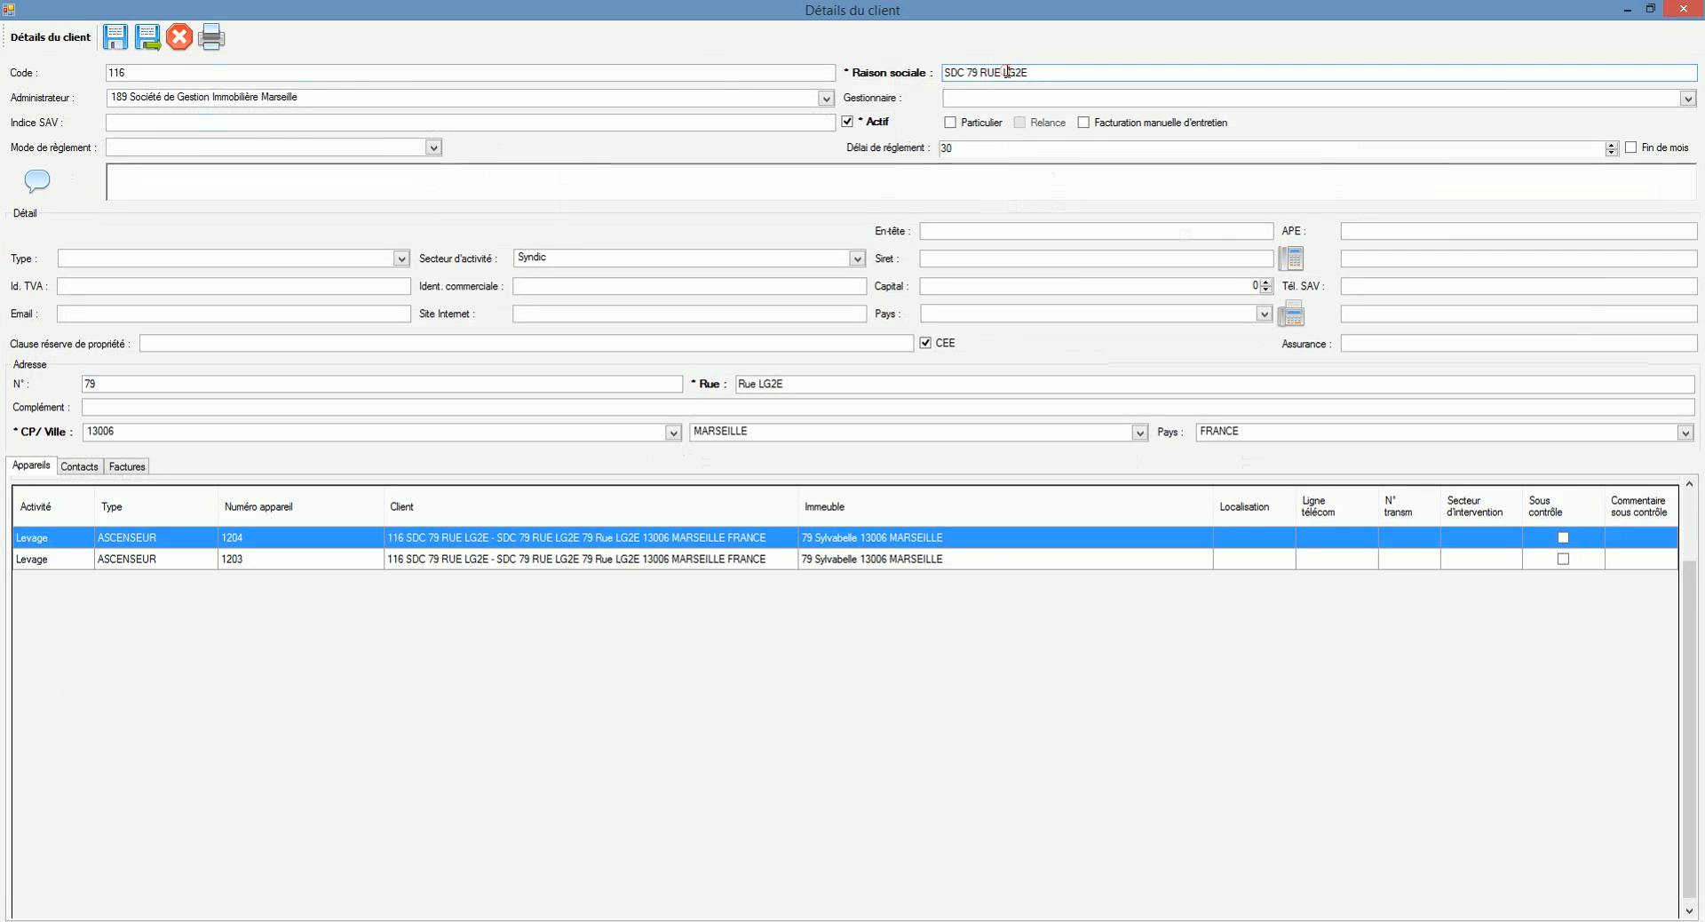
click(163, 105)
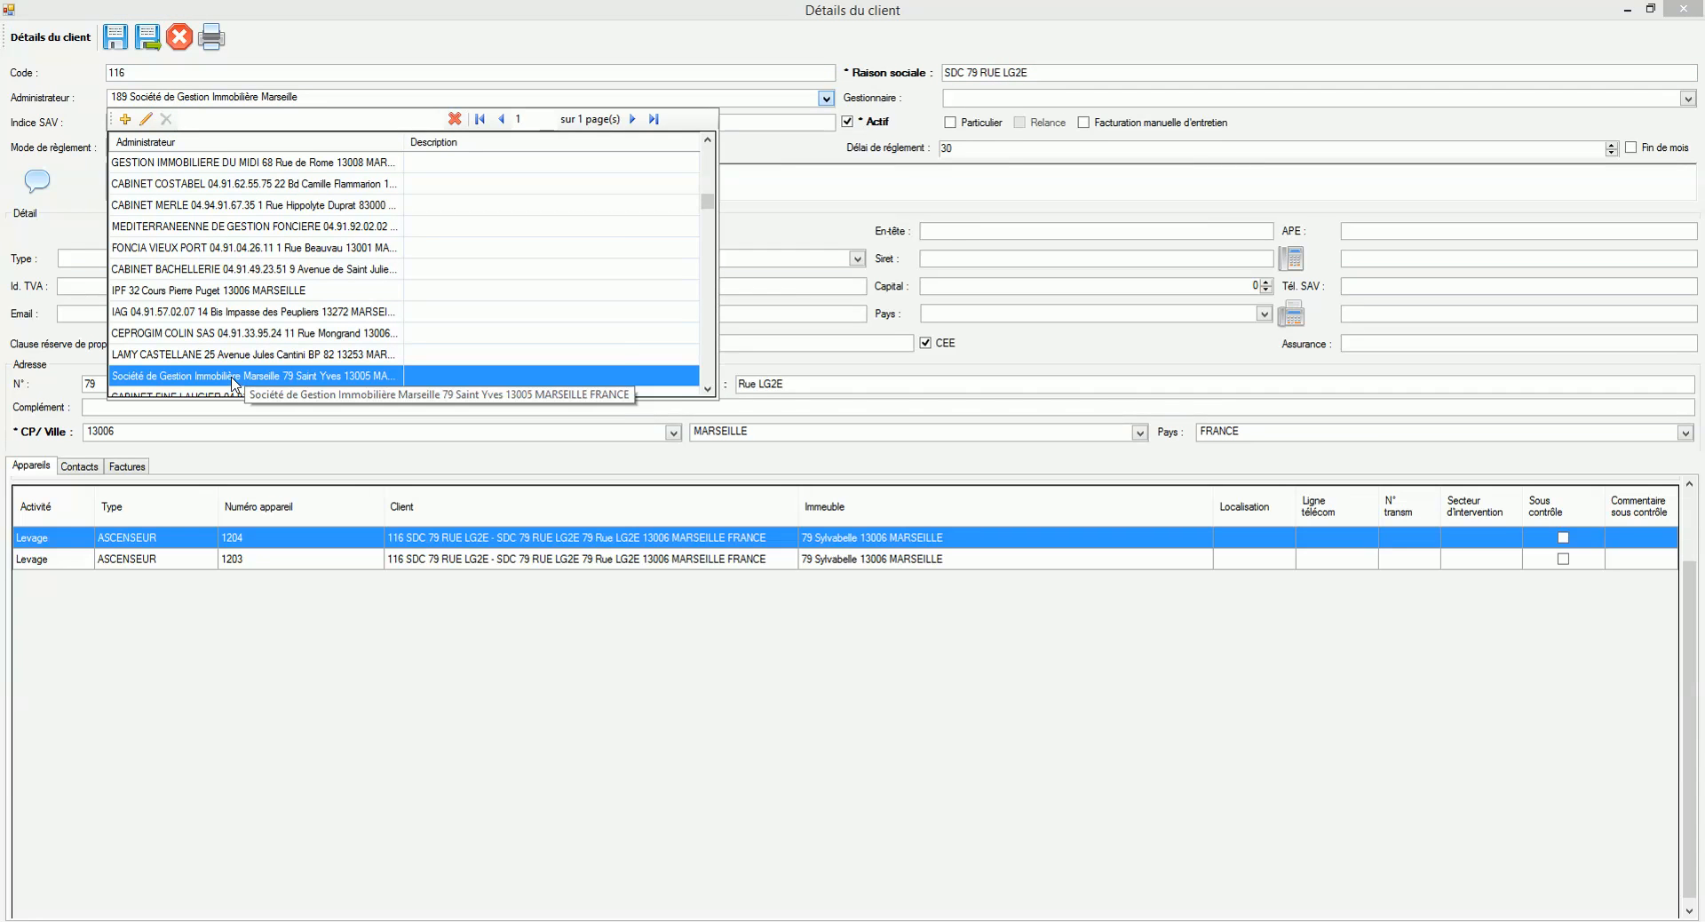
click(320, 100)
click(306, 97)
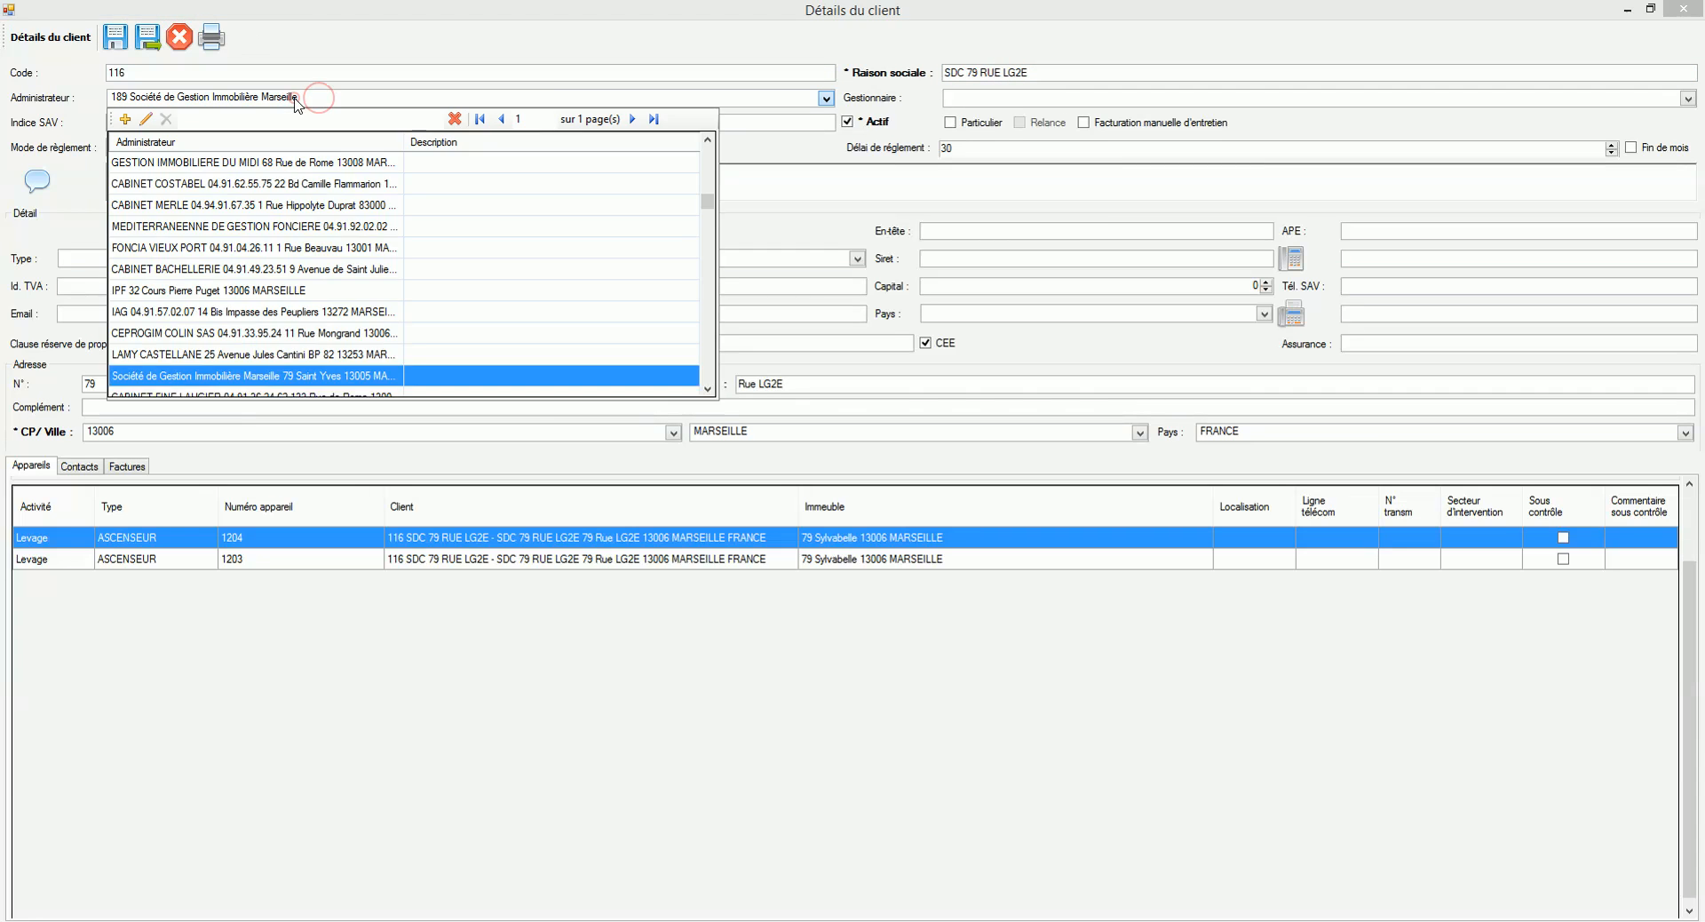
click(297, 98)
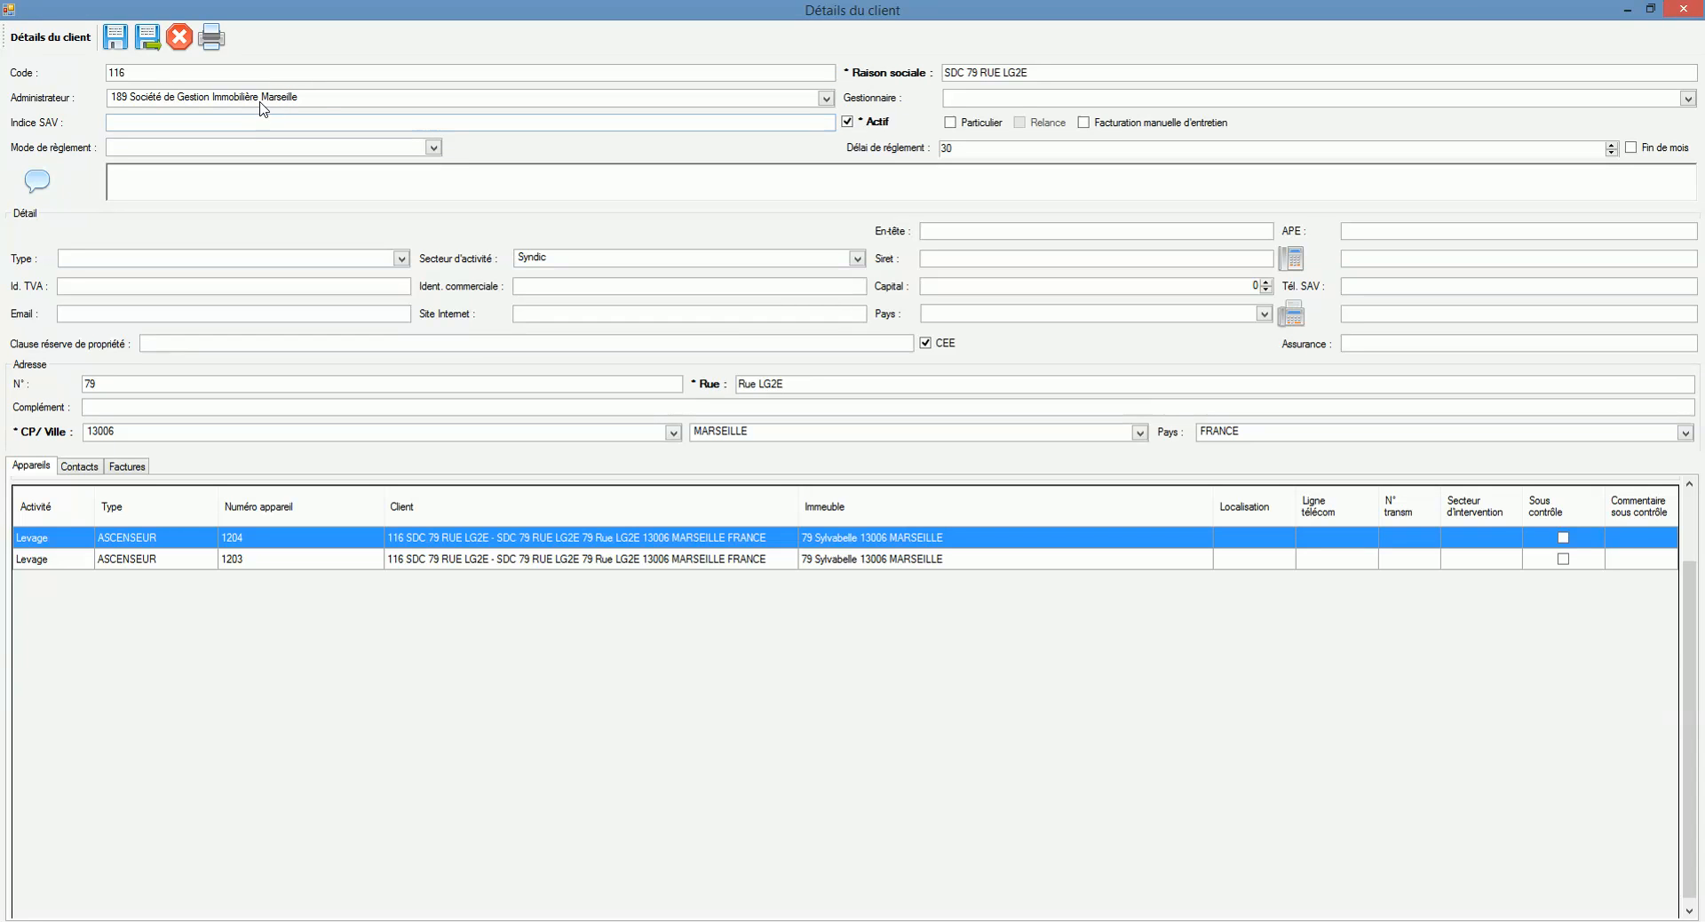
click(179, 38)
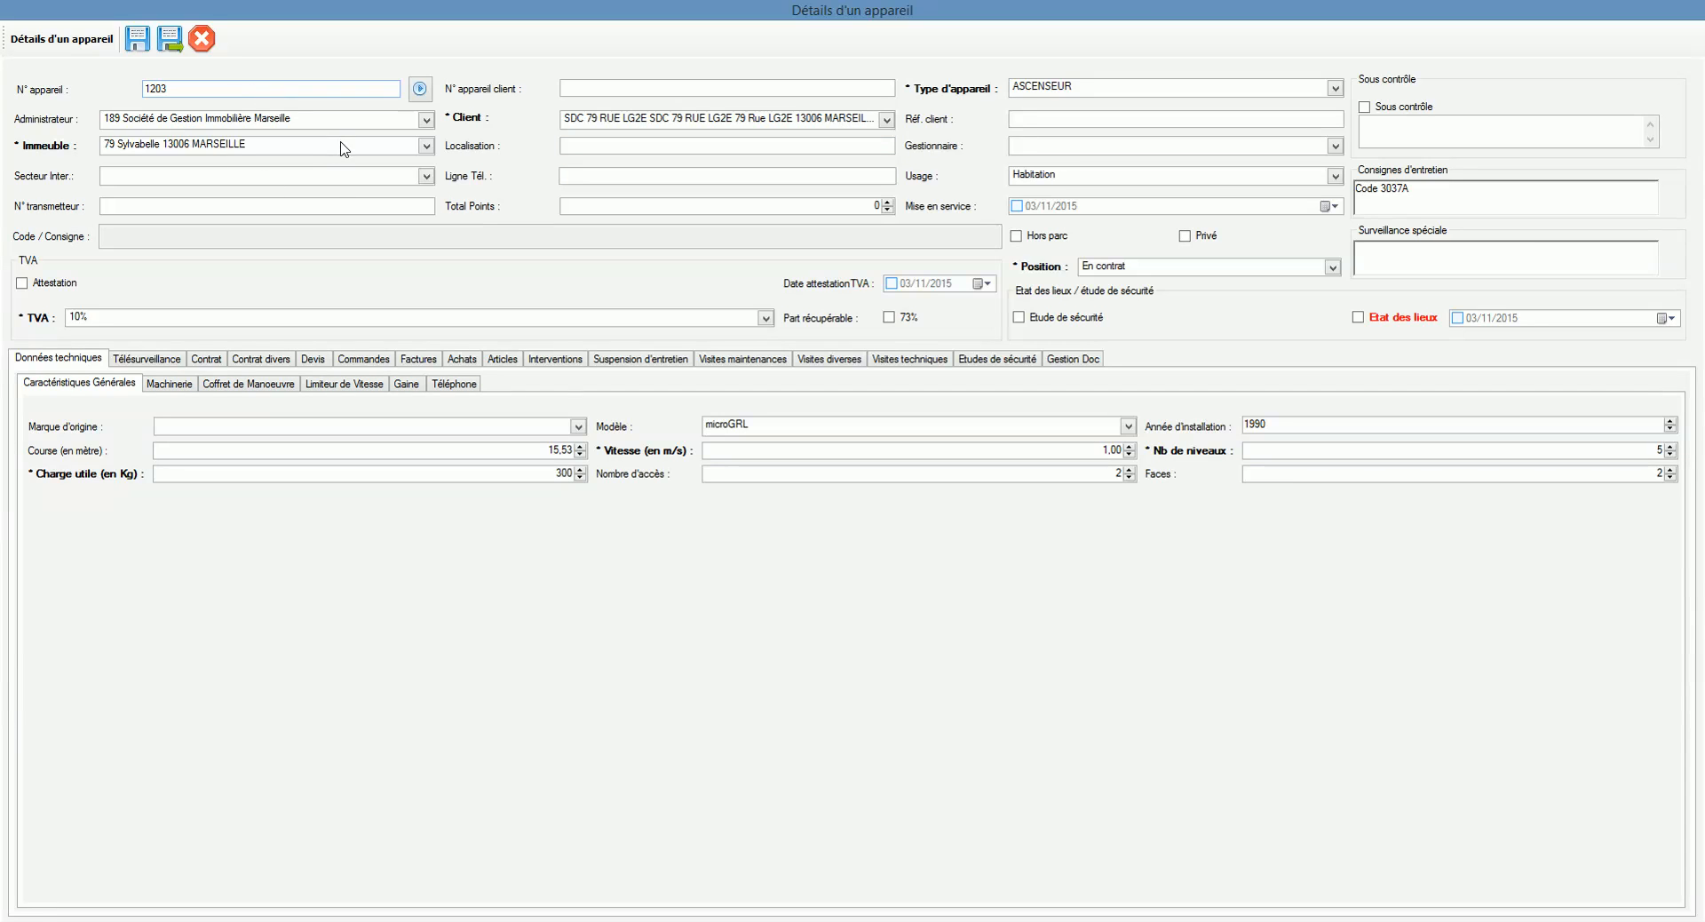
click(642, 122)
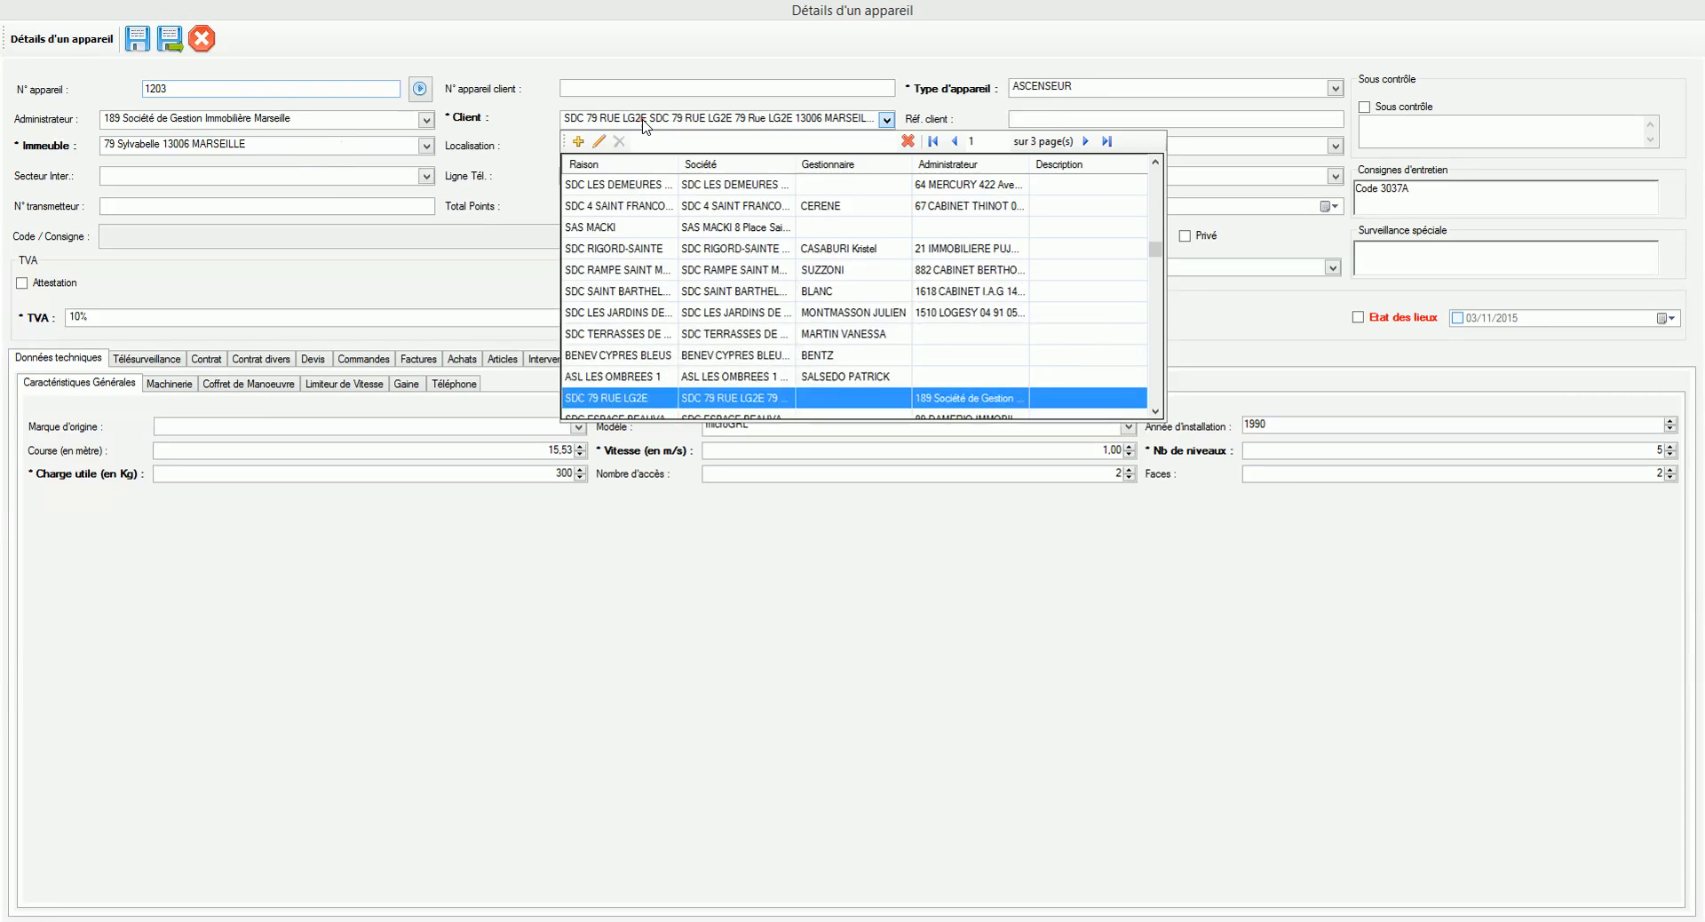
Step: Open client SDC 79 RUE LG2E's record and look through its appliances 1203 and 1204
click(600, 141)
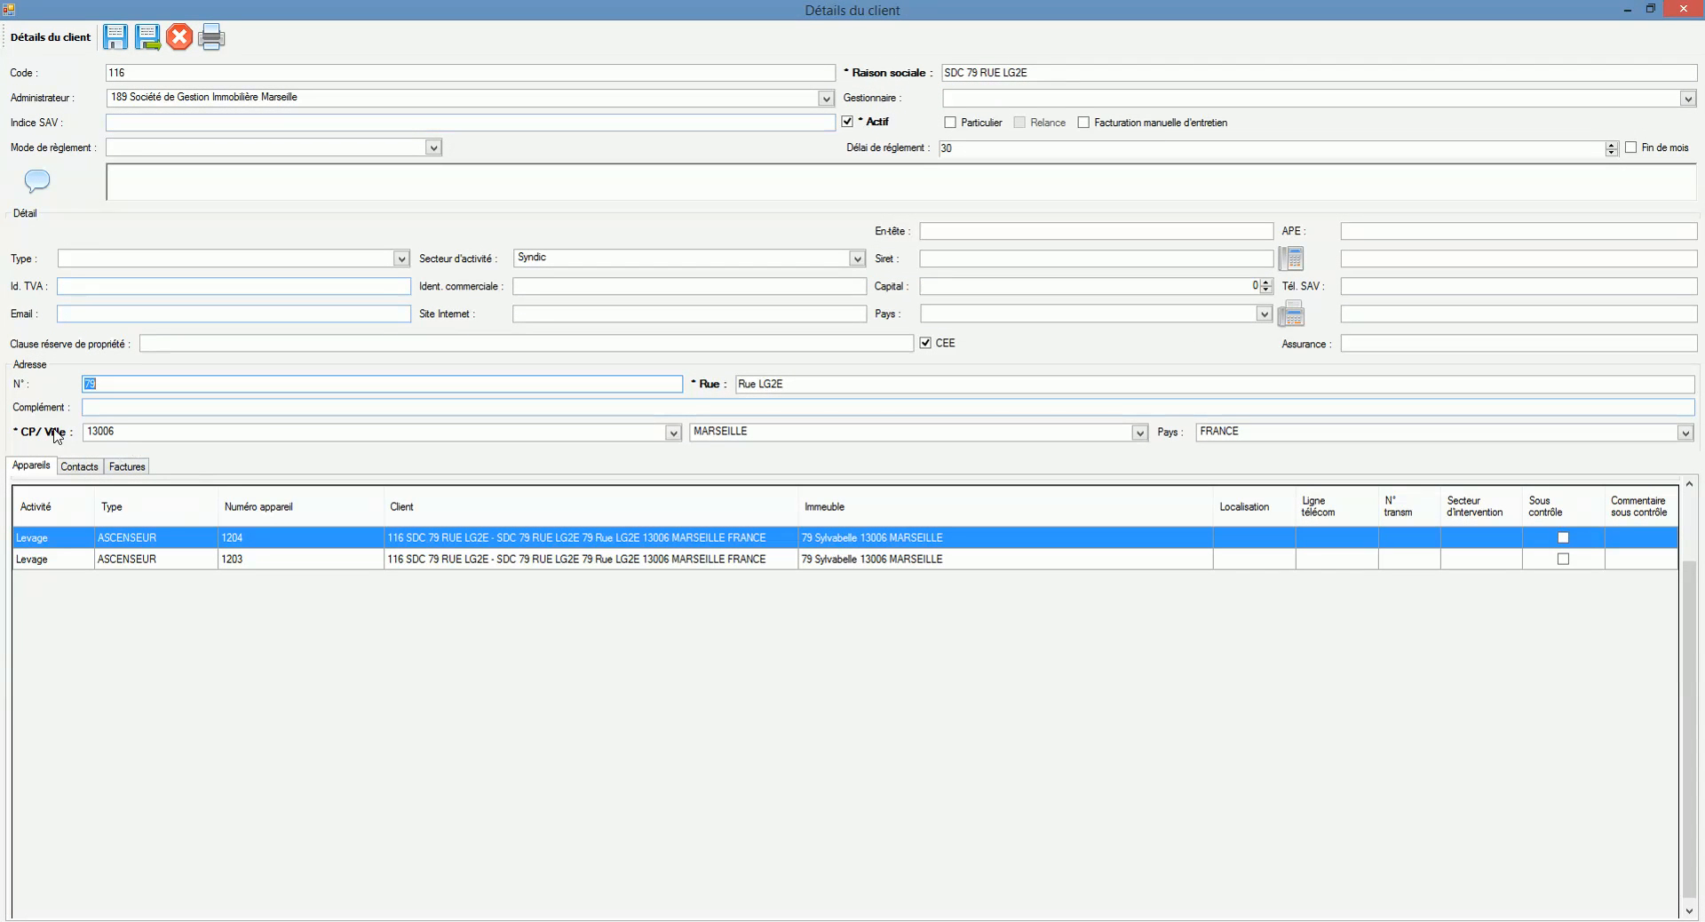
click(240, 561)
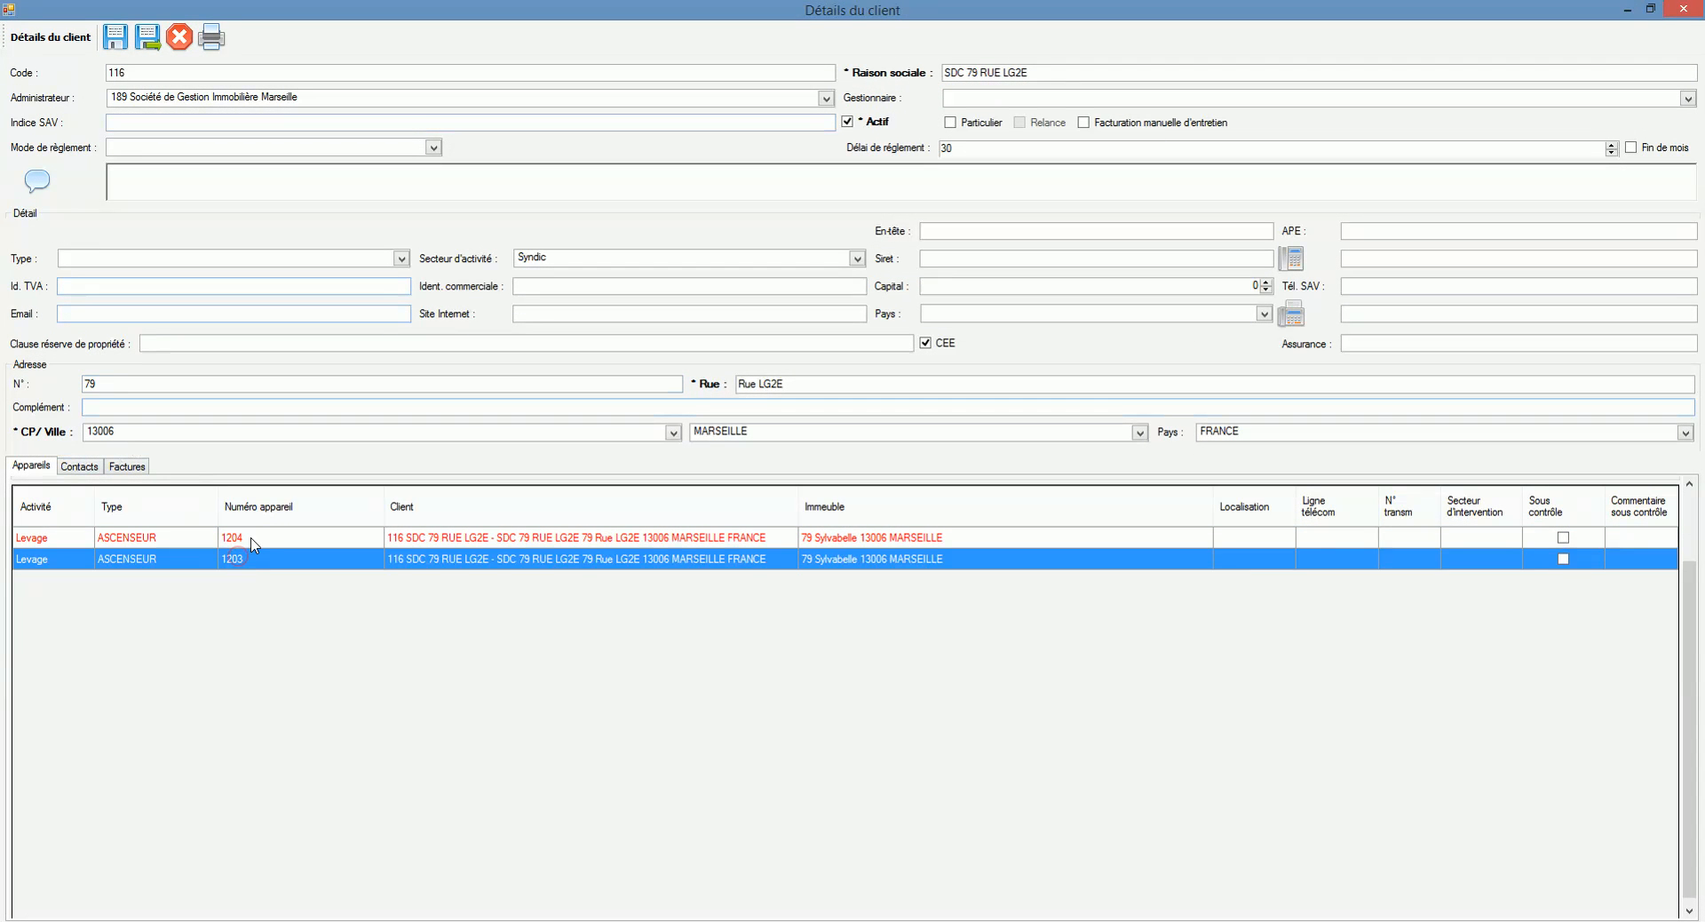
click(251, 540)
click(263, 560)
click(271, 539)
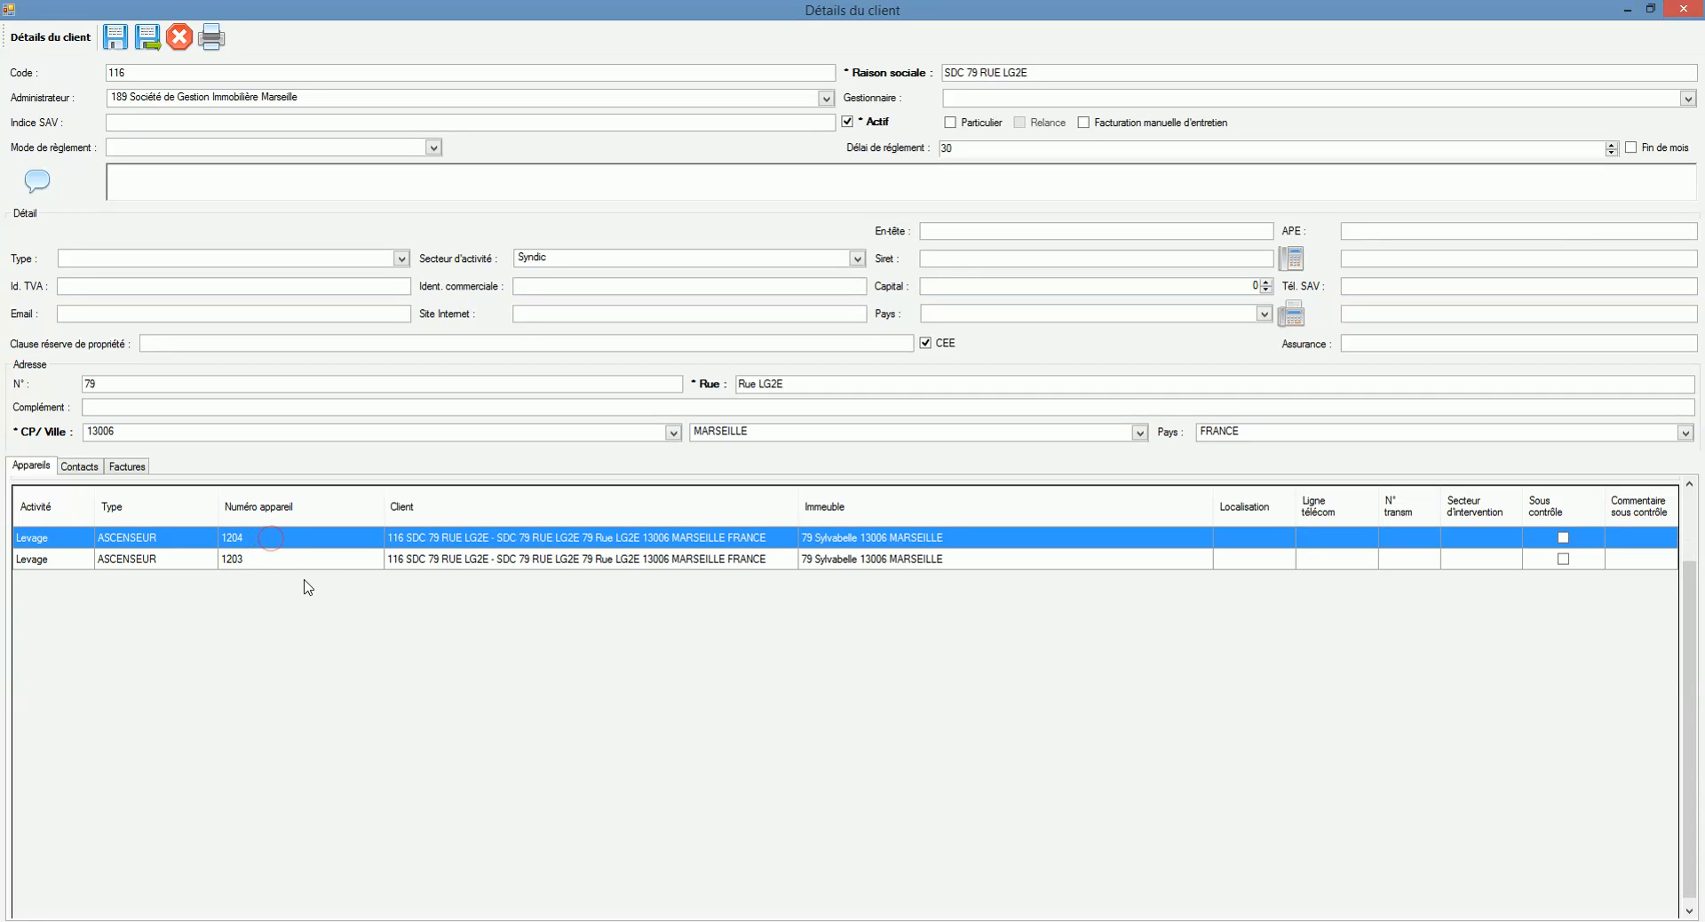
Step: Review the administrator's contacts and clients, close it, then show the client's contacts
click(160, 99)
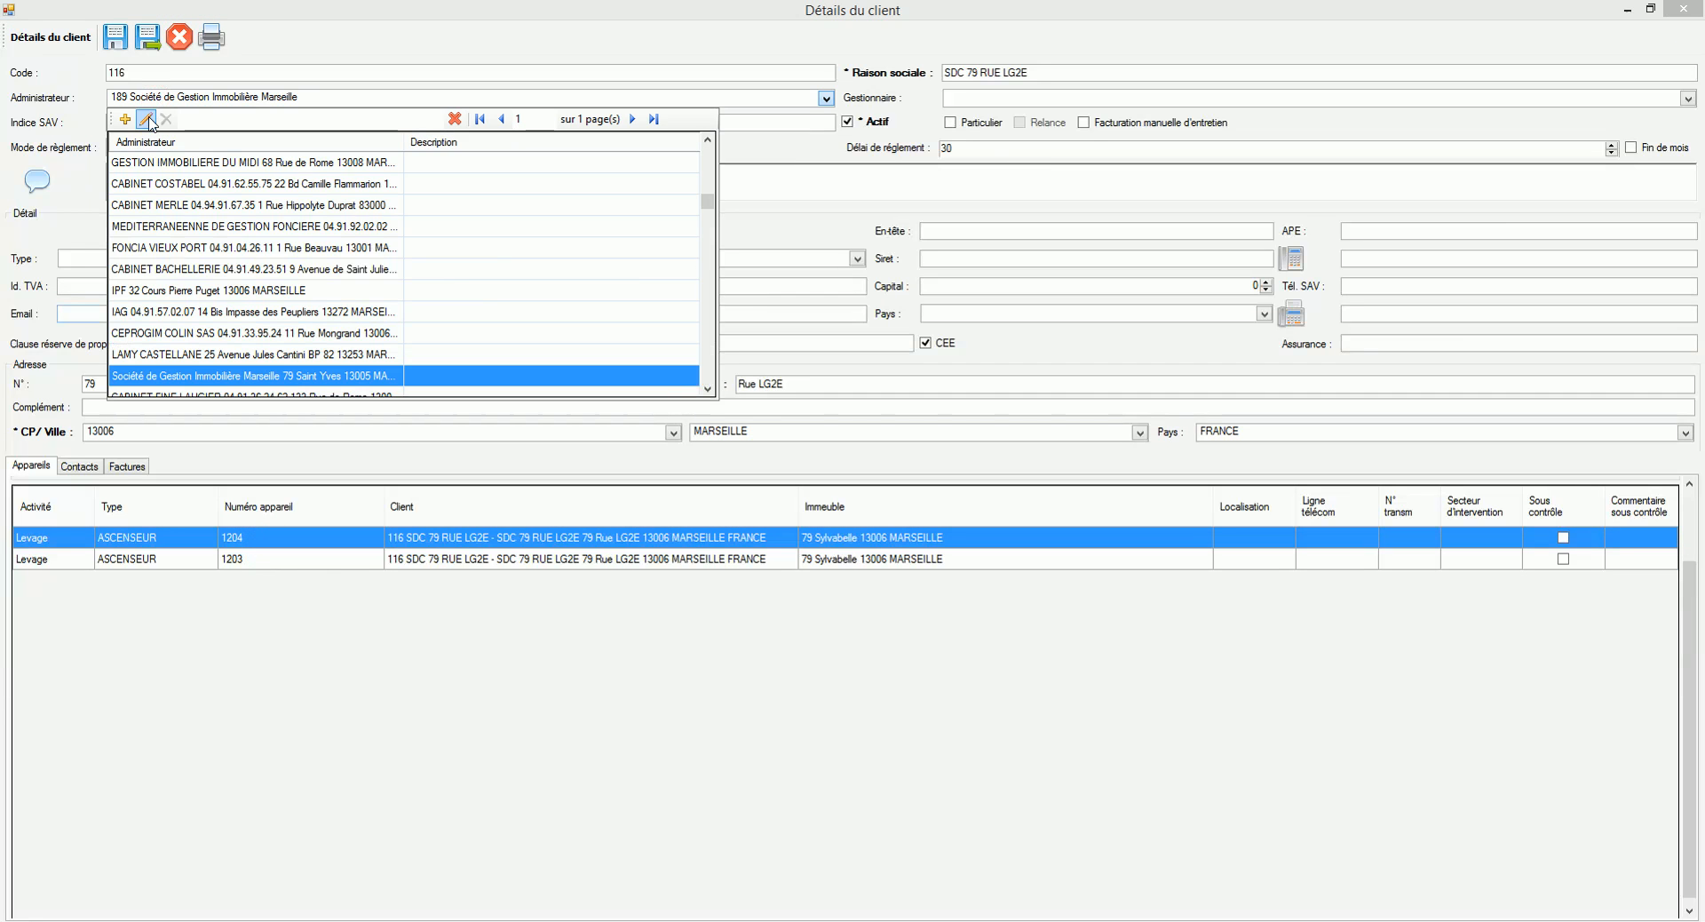
click(147, 120)
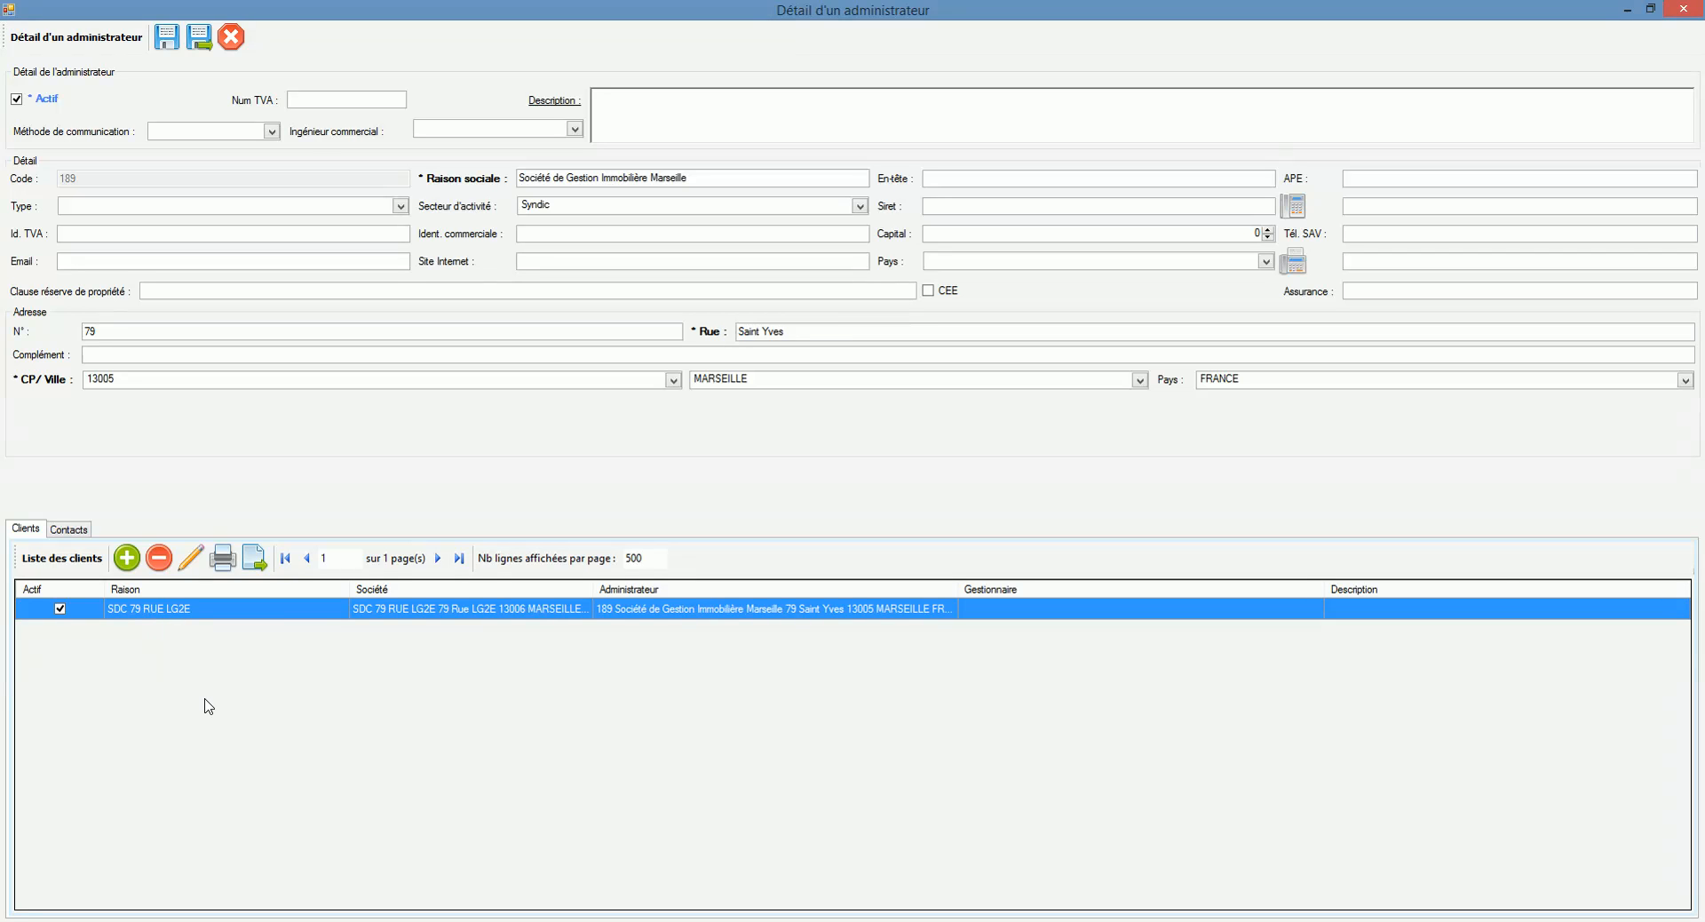
click(87, 533)
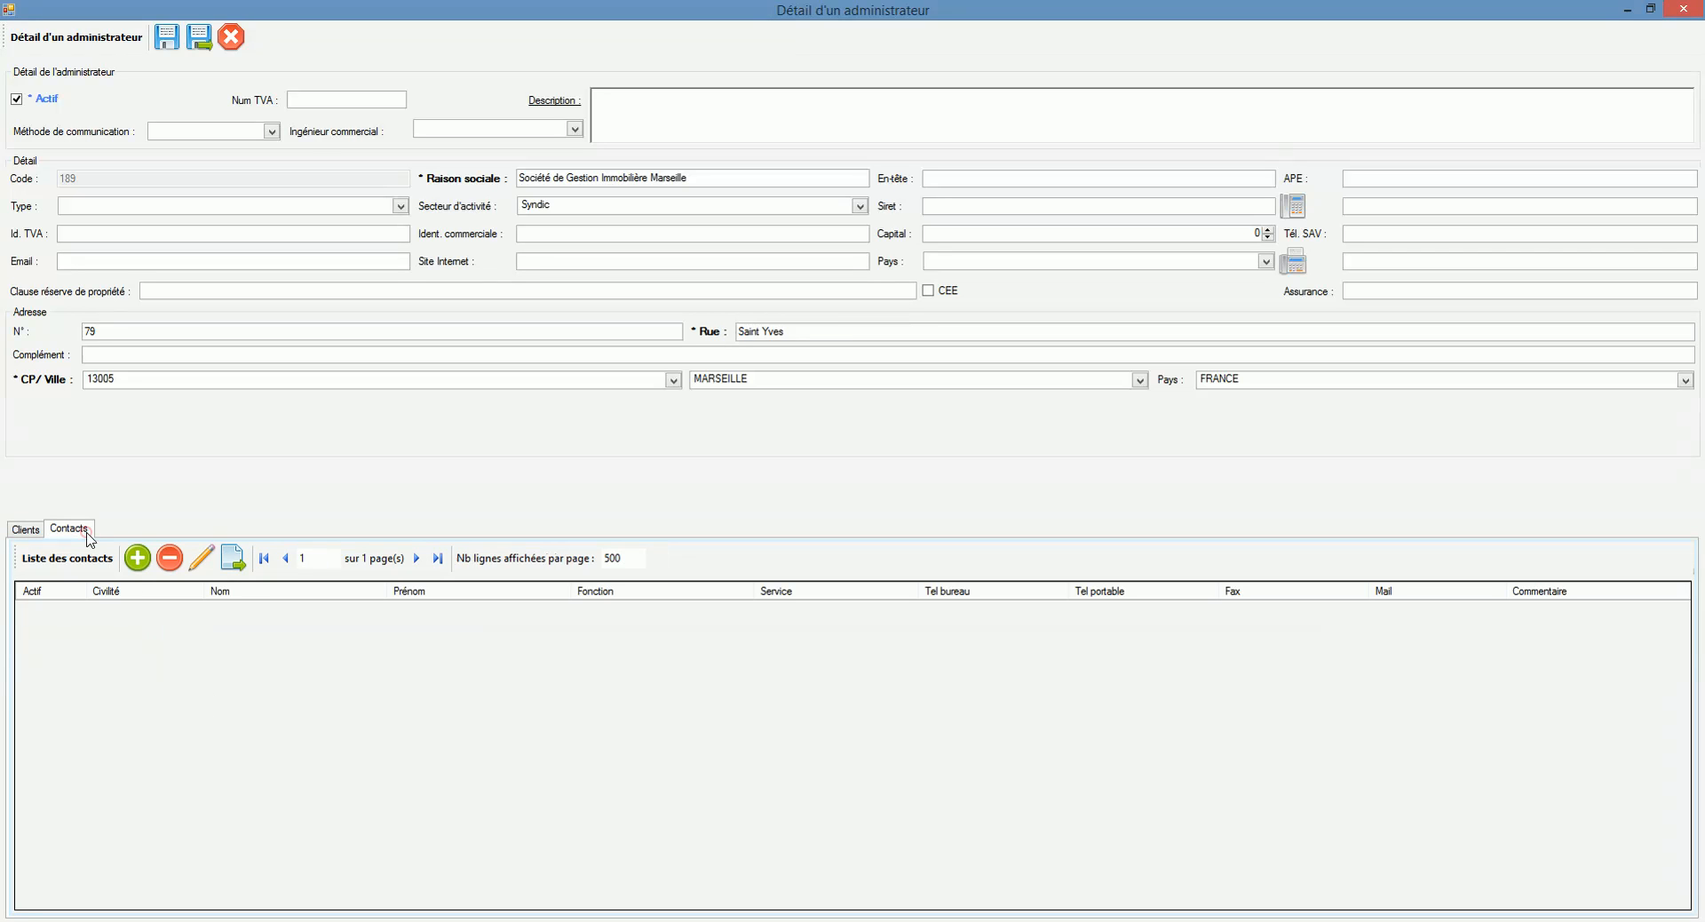
click(32, 529)
click(231, 37)
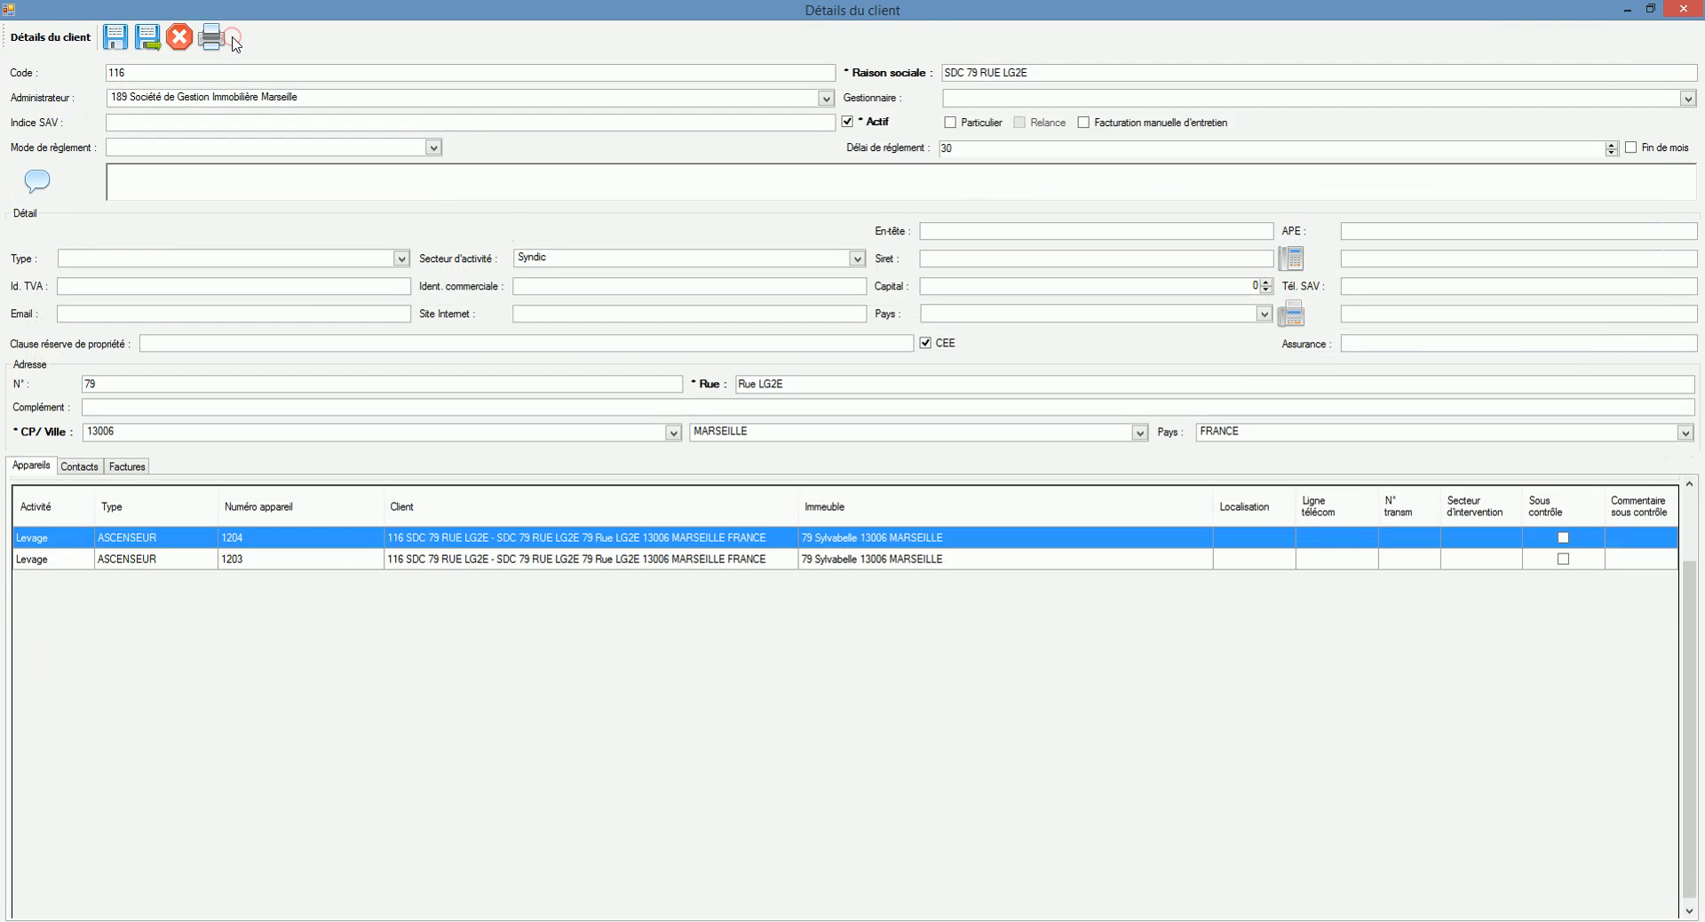
click(81, 468)
Step: Search SDC 79 RUE LG2E's invoices with start year 2014, then close the client record
click(124, 467)
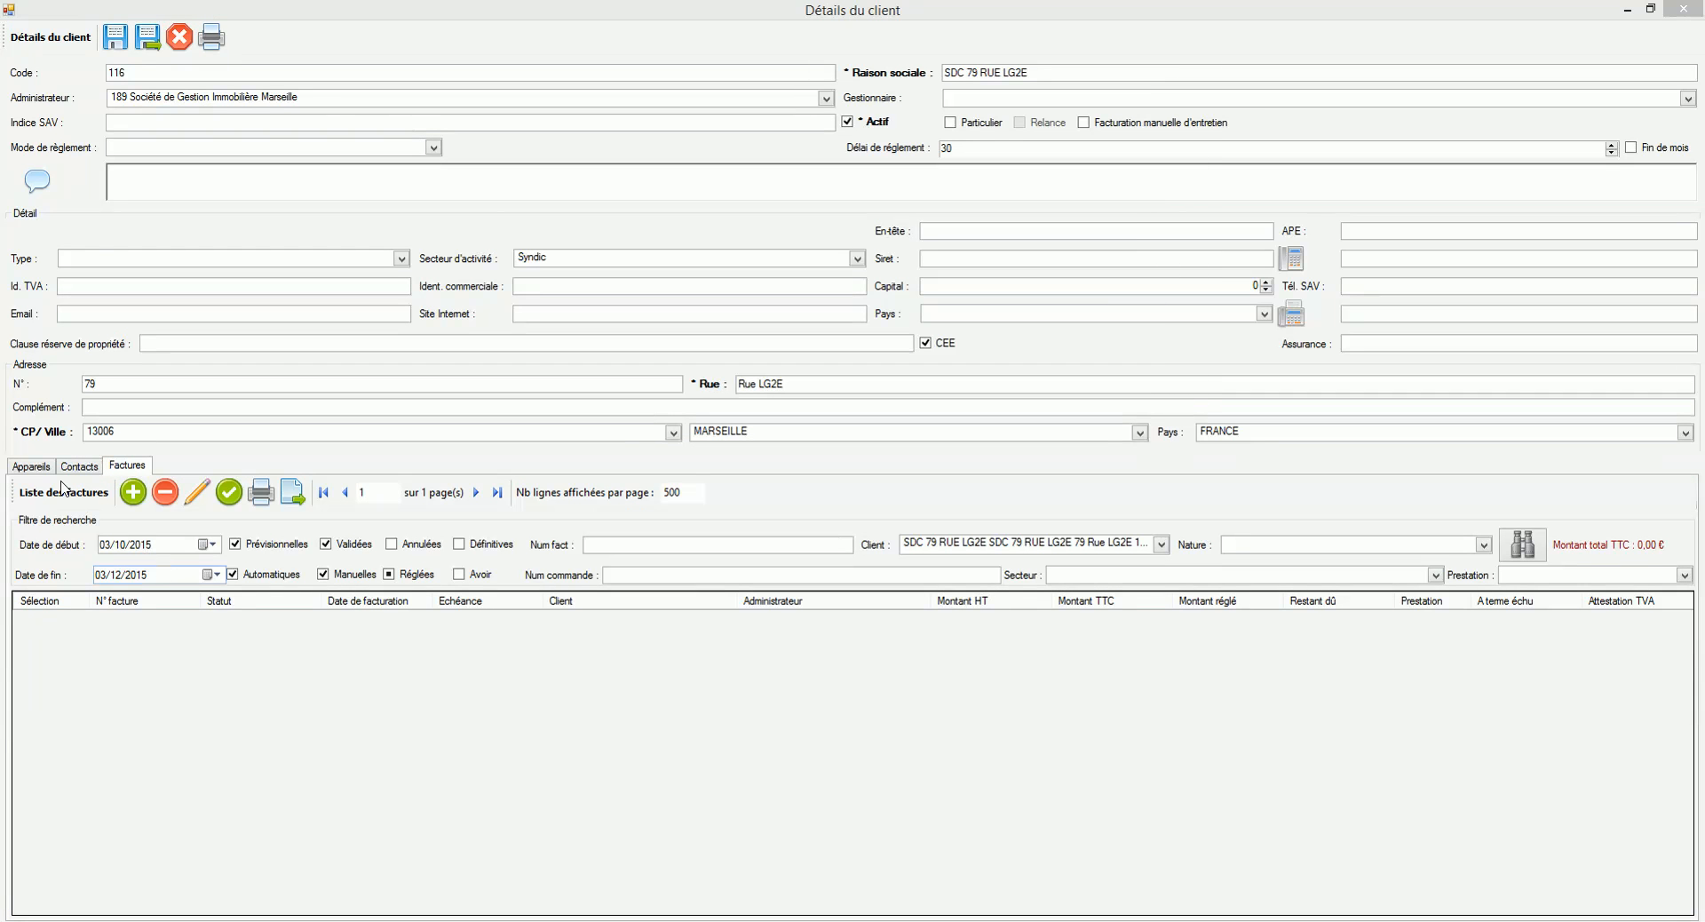
click(148, 546)
key(Down)
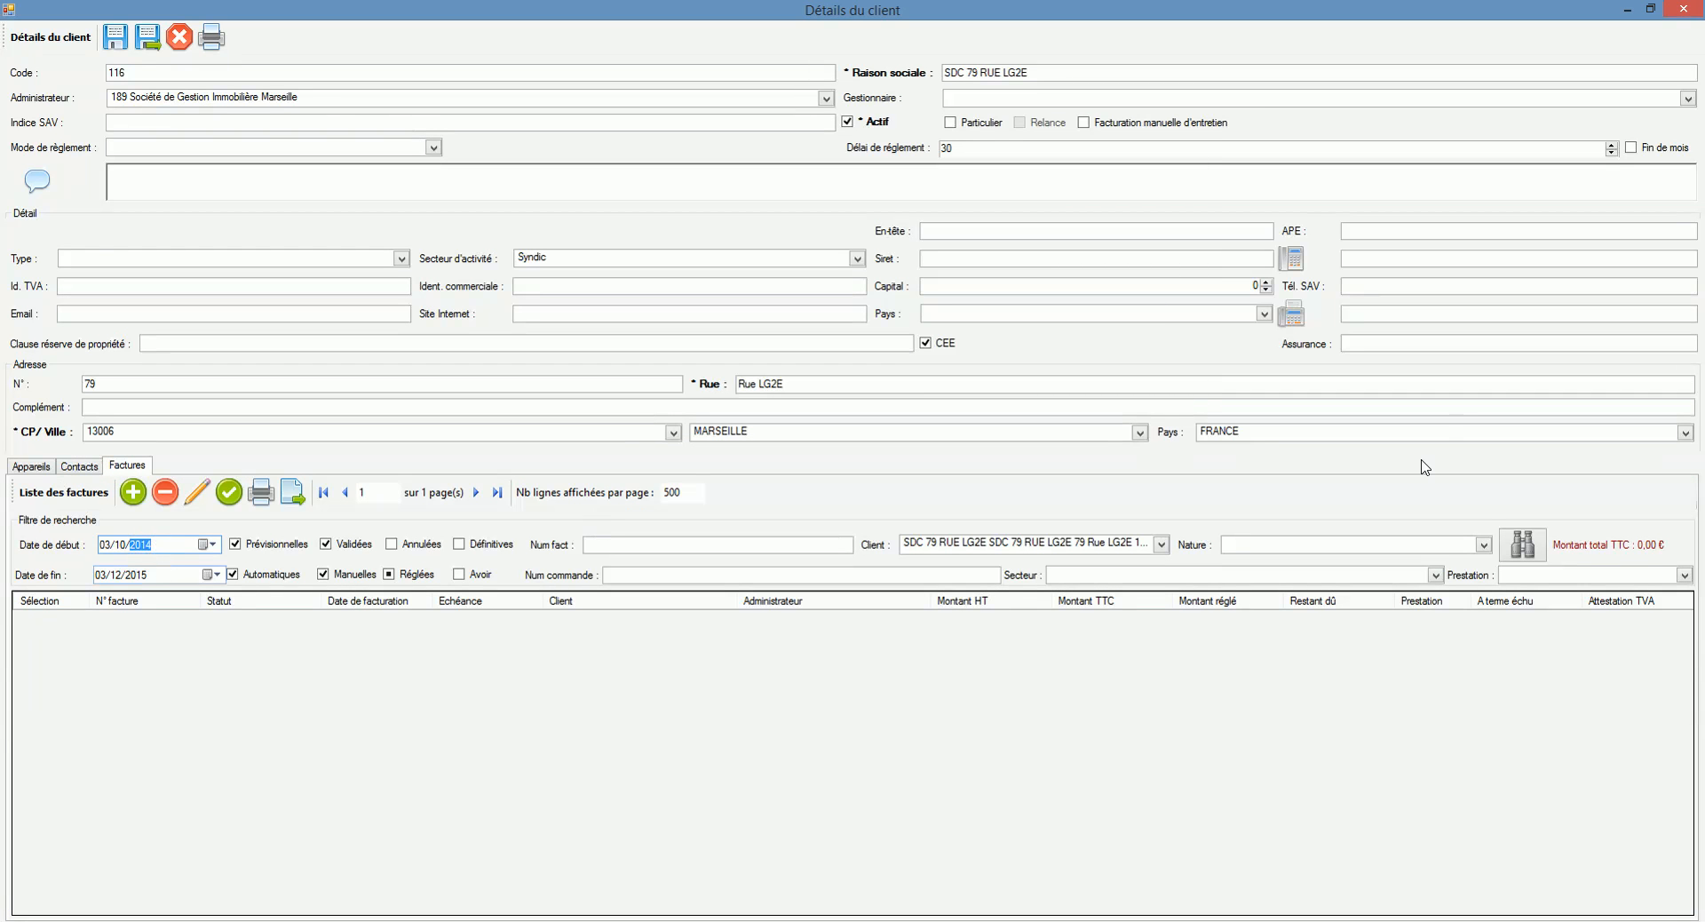
click(1523, 543)
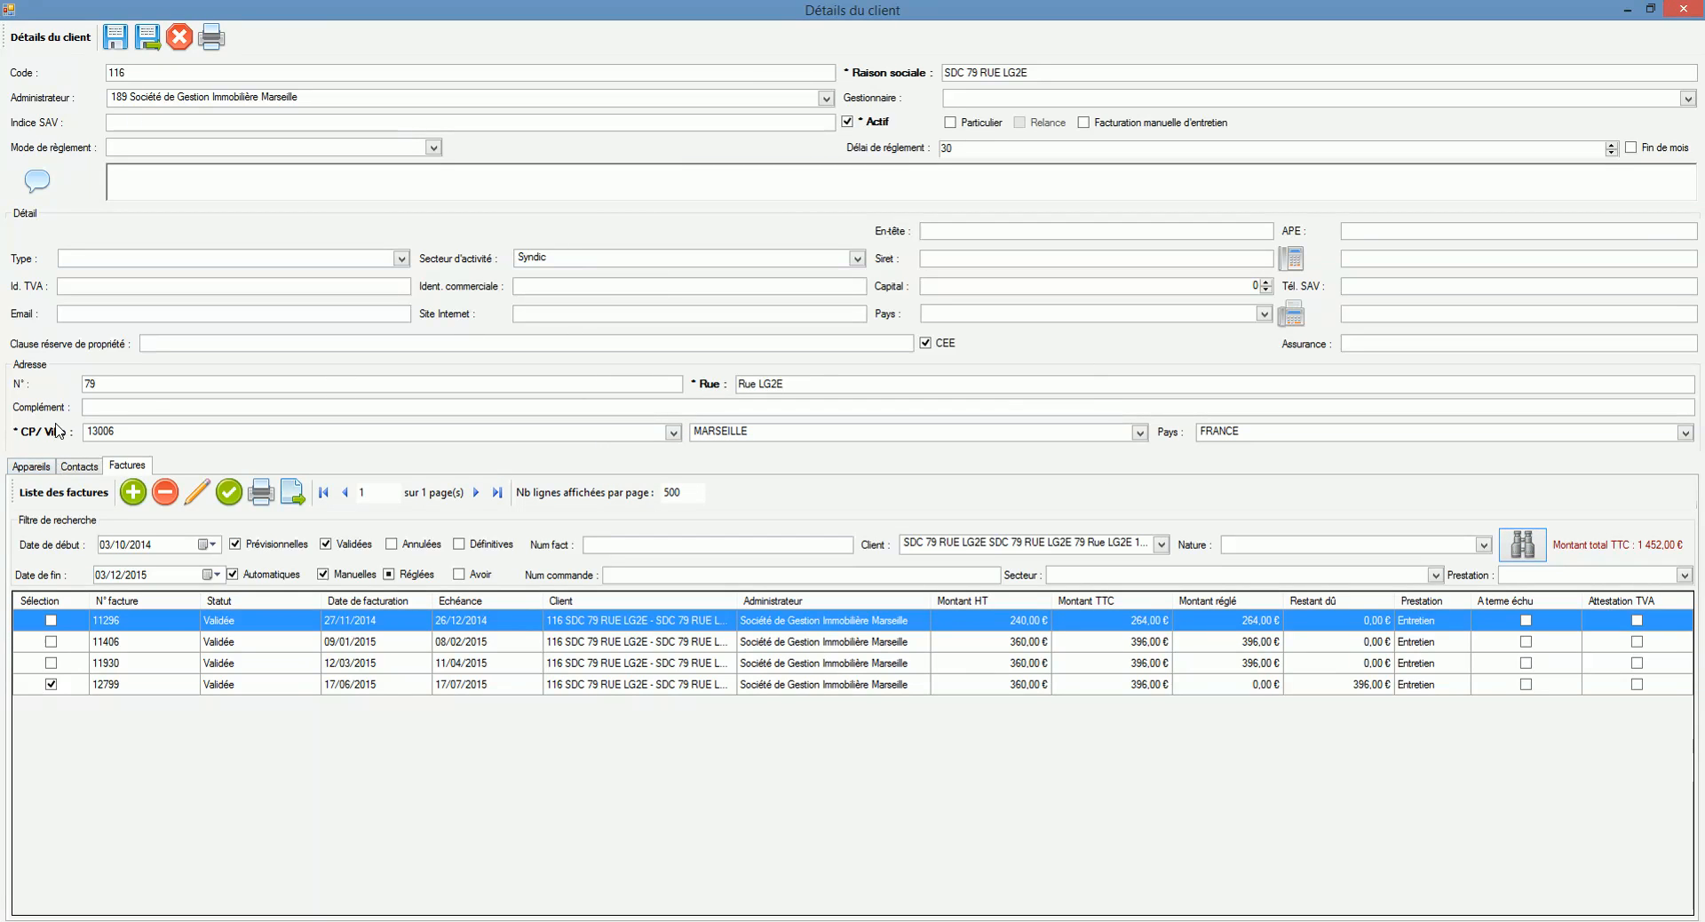
click(183, 38)
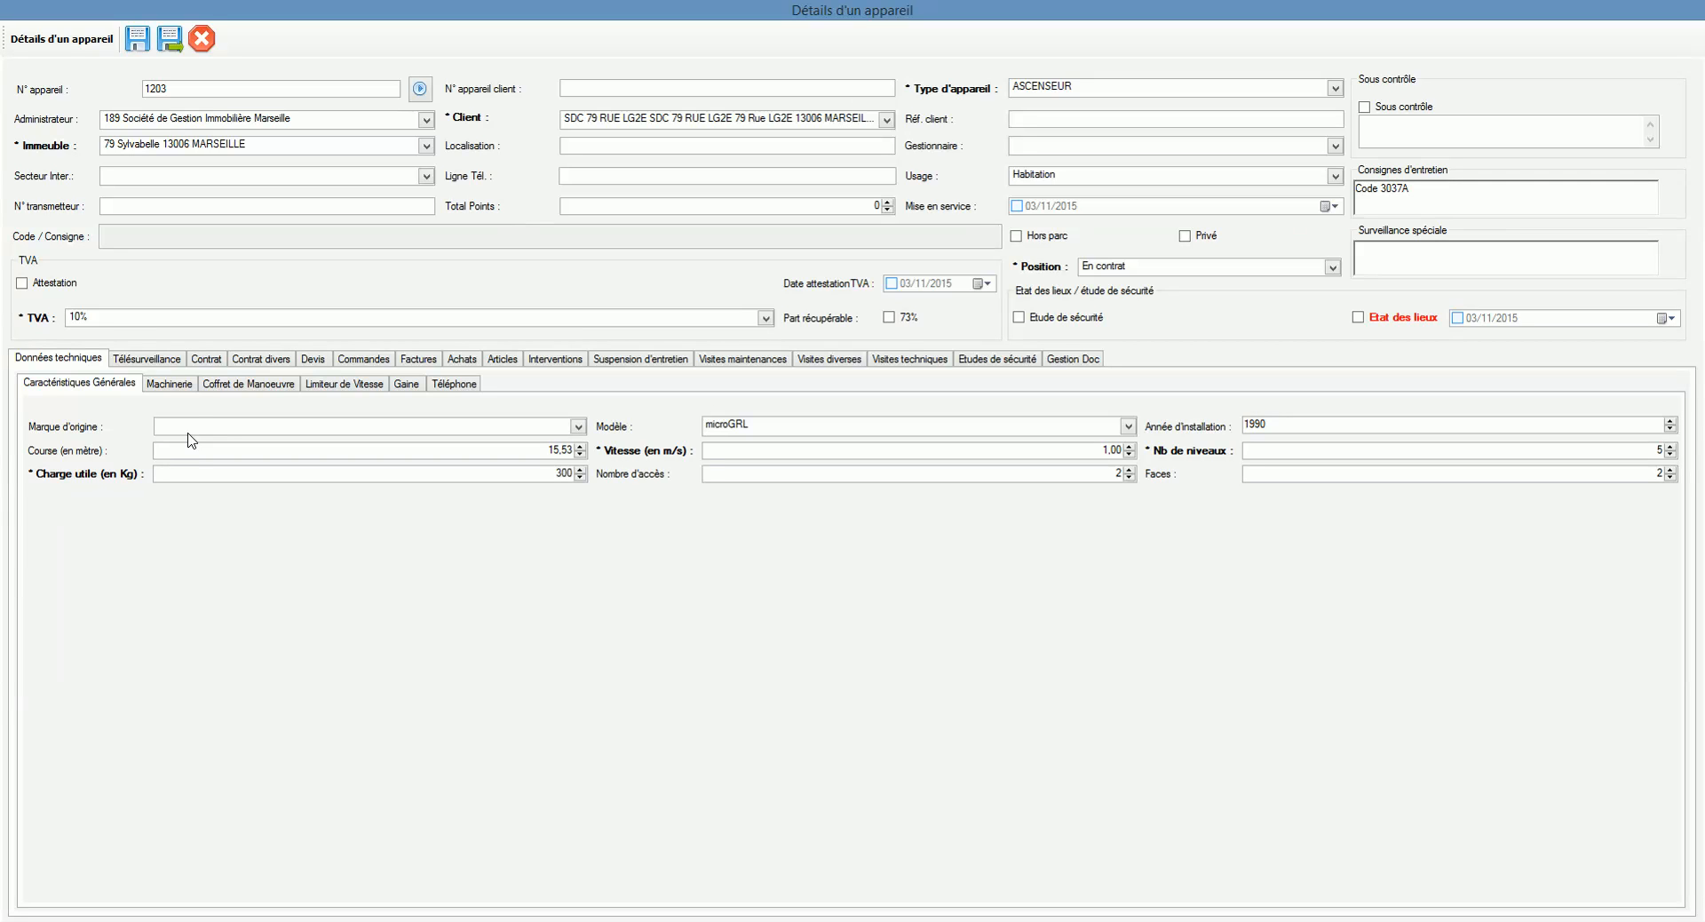
Step: Close appliance 1203's details and open Clientèle > Administrateur
click(201, 39)
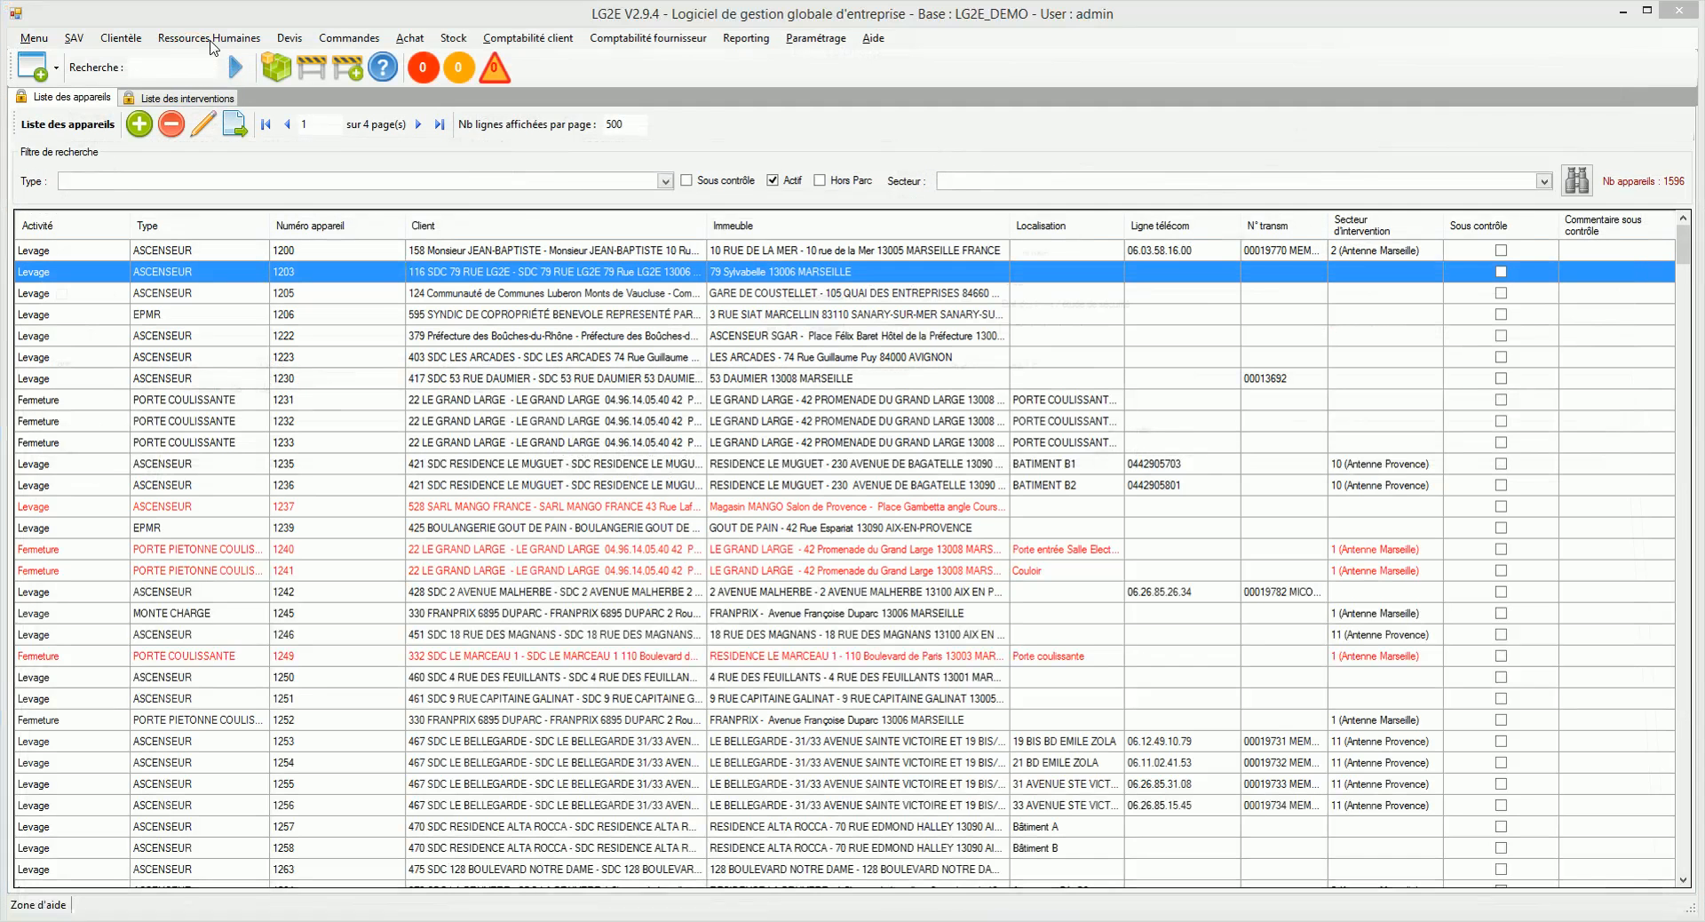
click(121, 37)
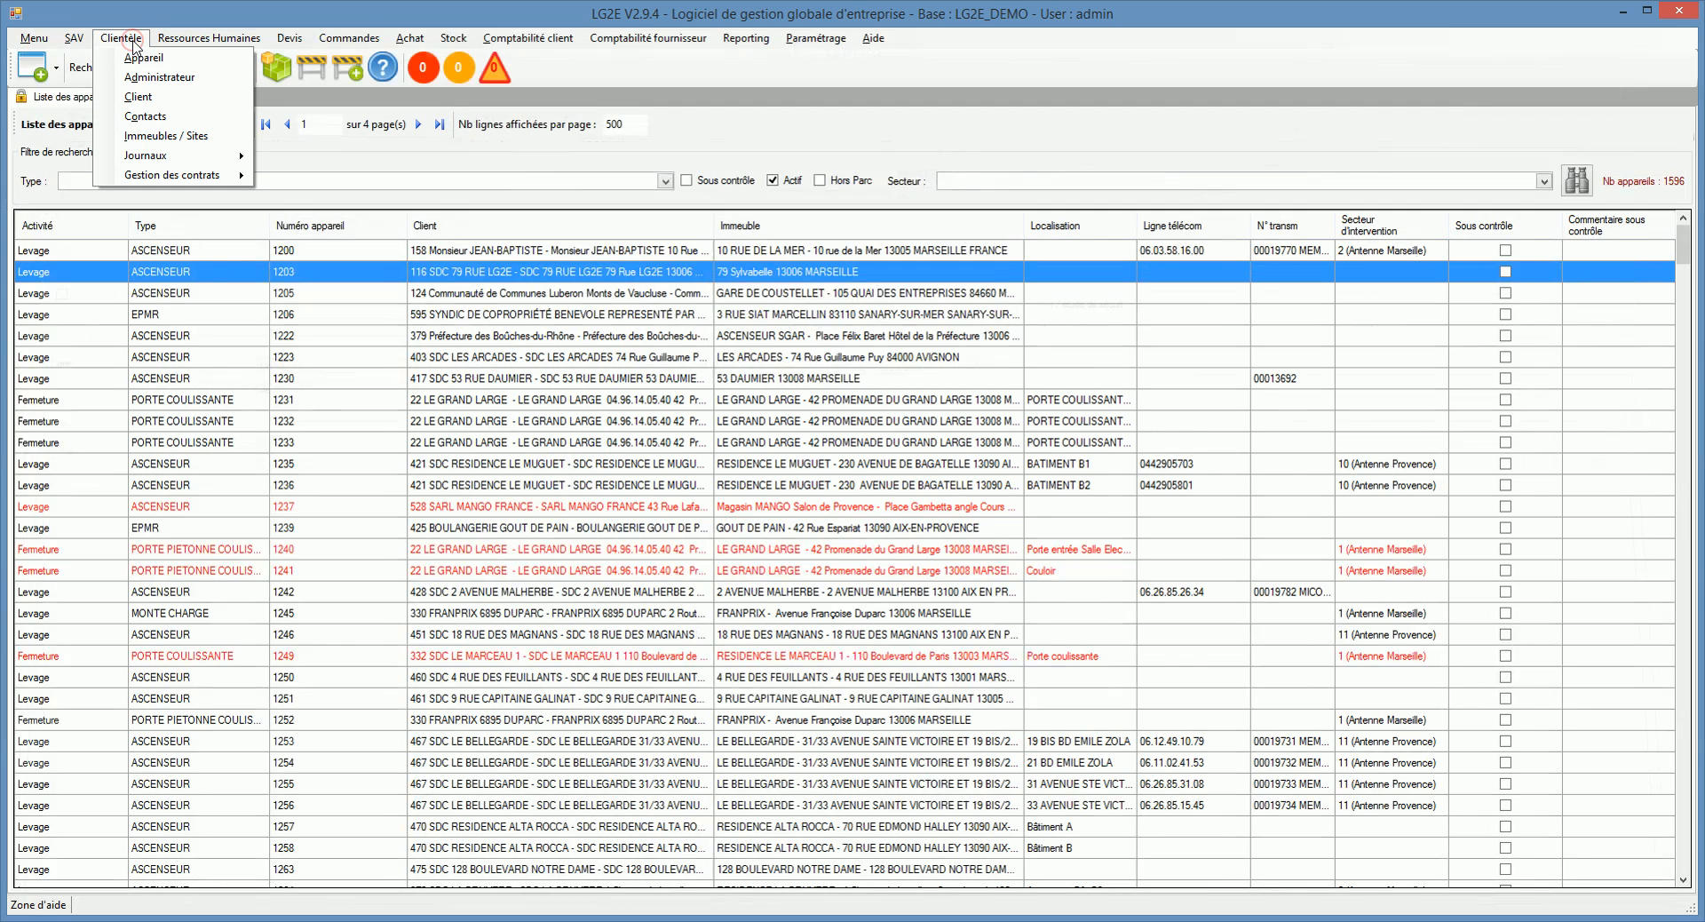
click(158, 78)
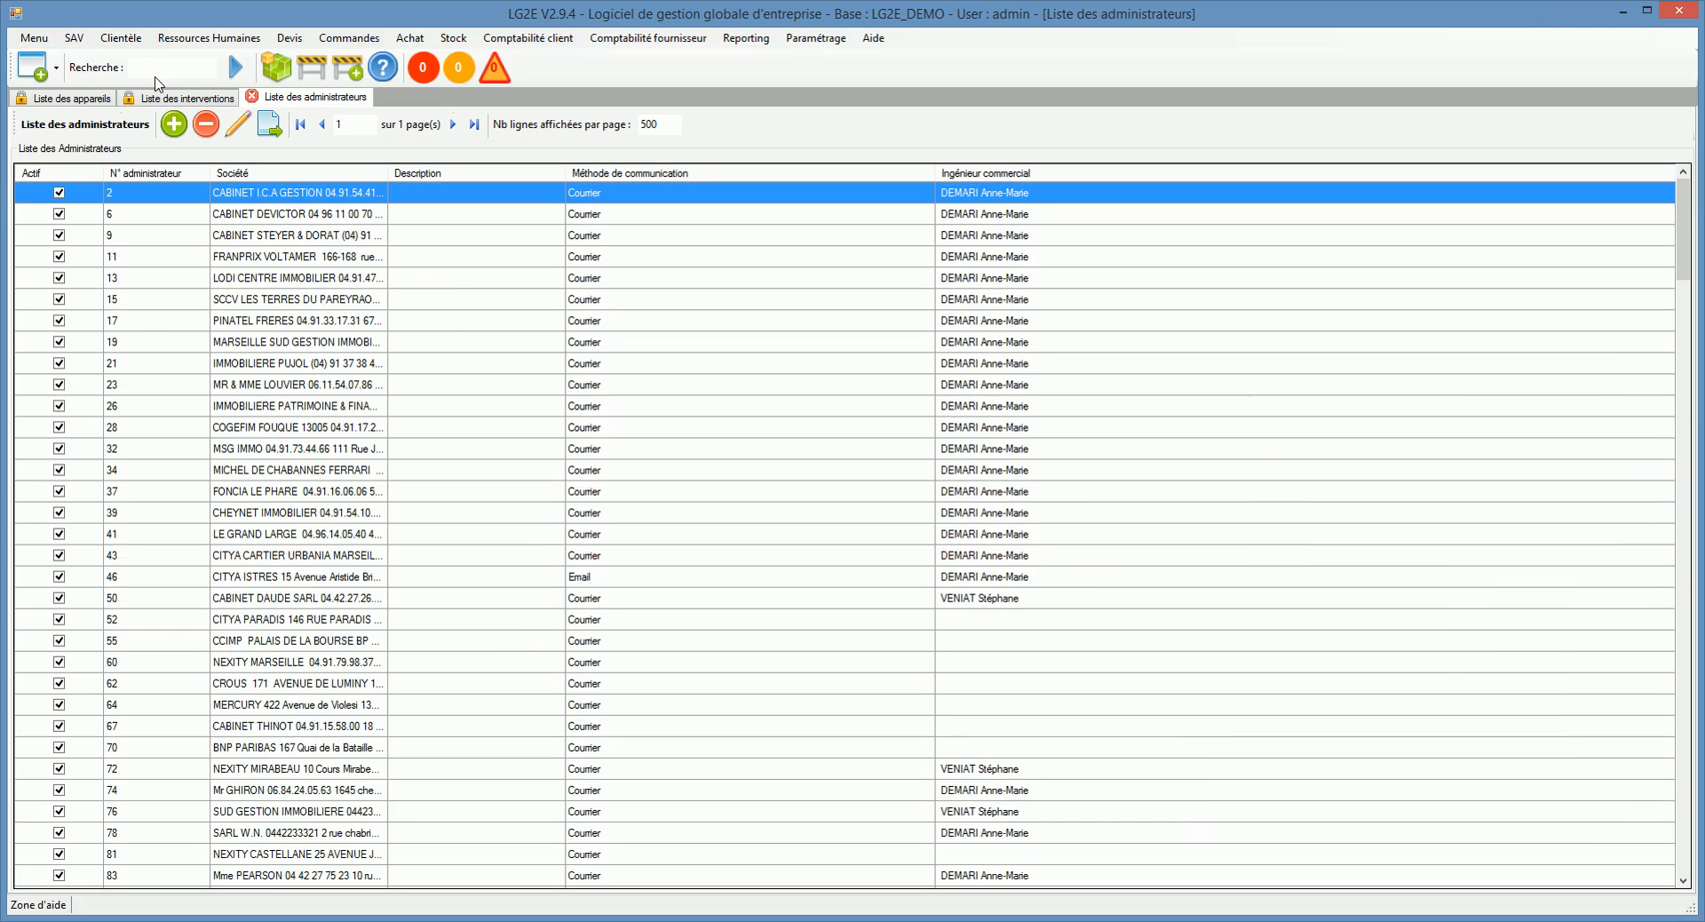
scroll(359, 301, down, 2)
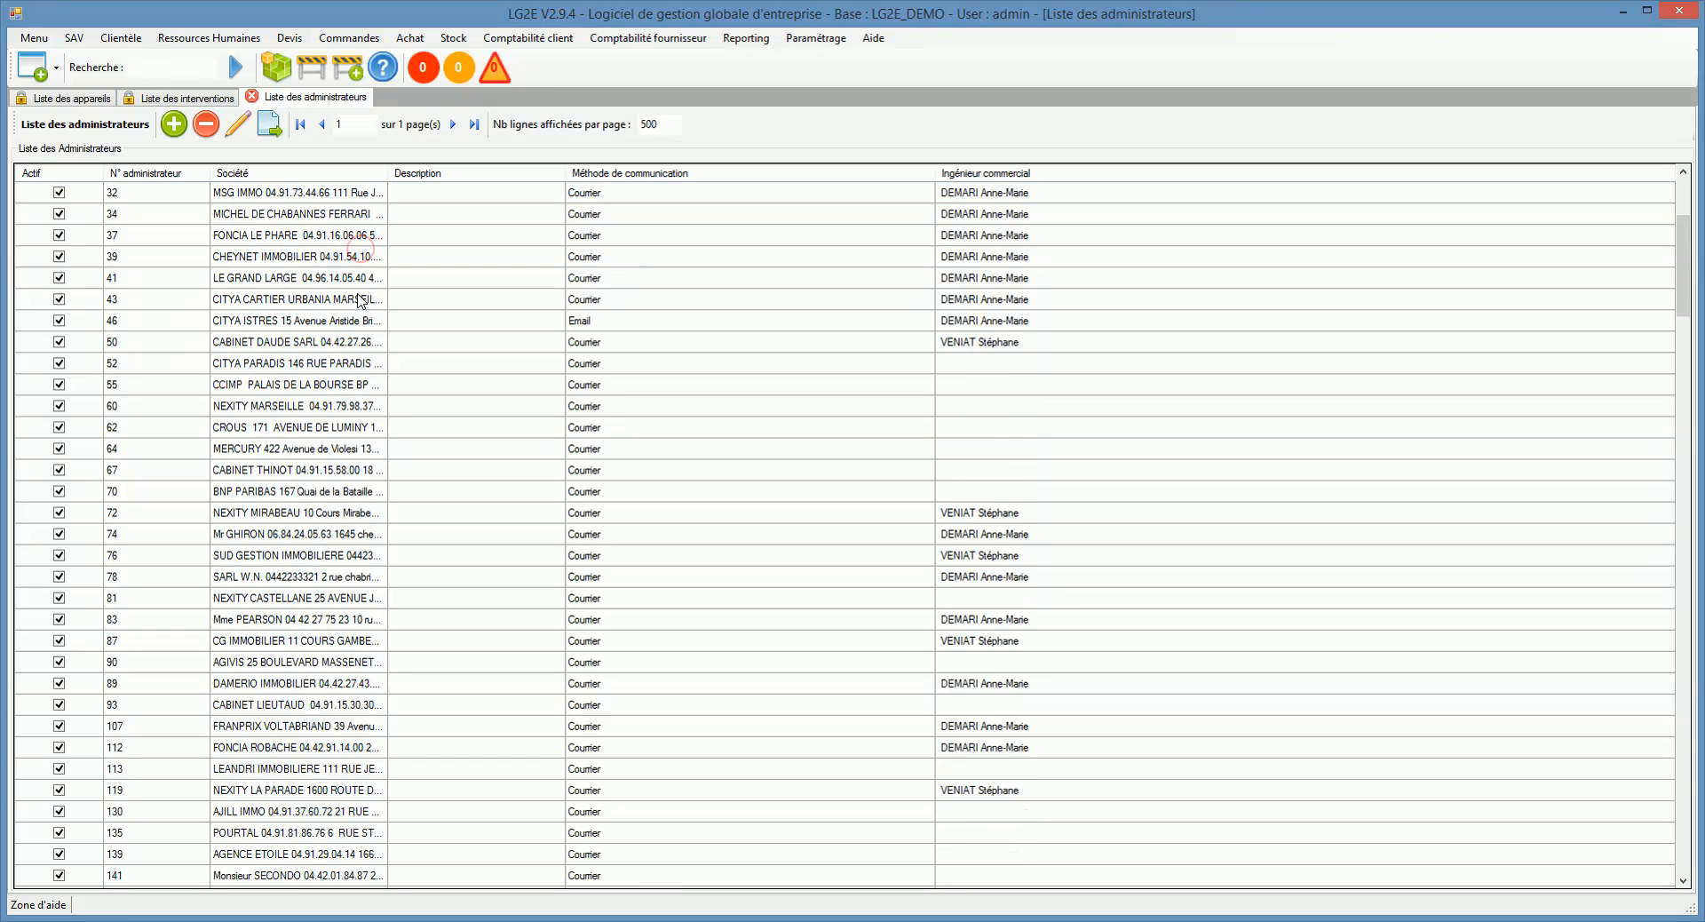
scroll(360, 300, up, 2)
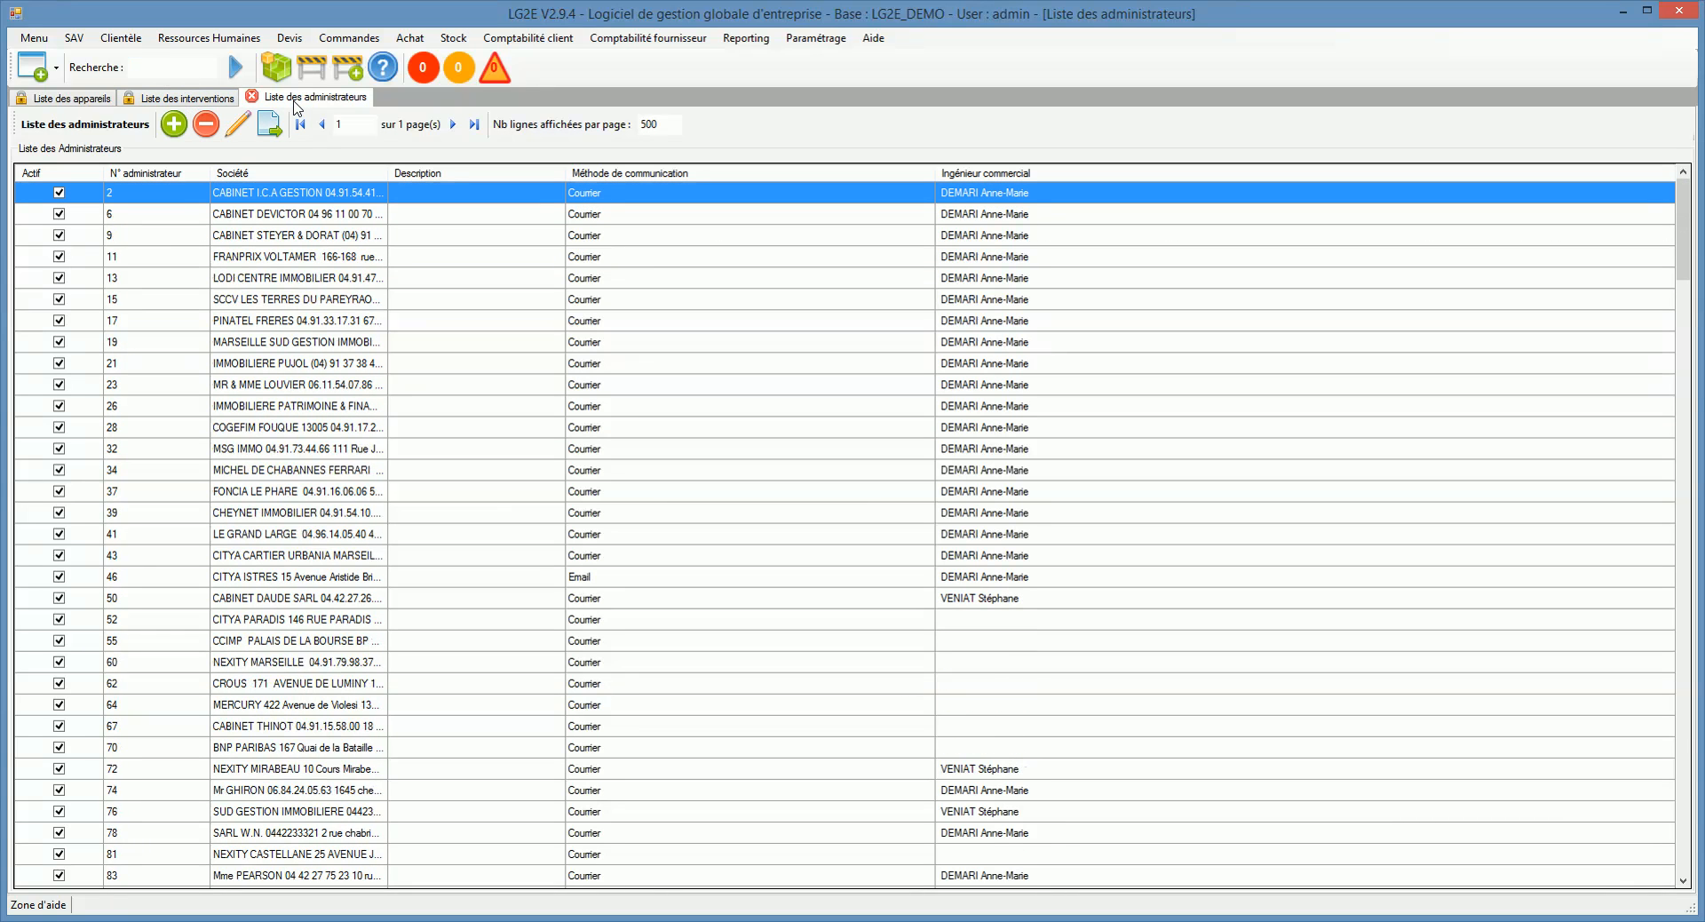
Step: Create administrator CITYA AIX at 25 des Plantes, 13100 AIX EN PROVENCE
click(174, 124)
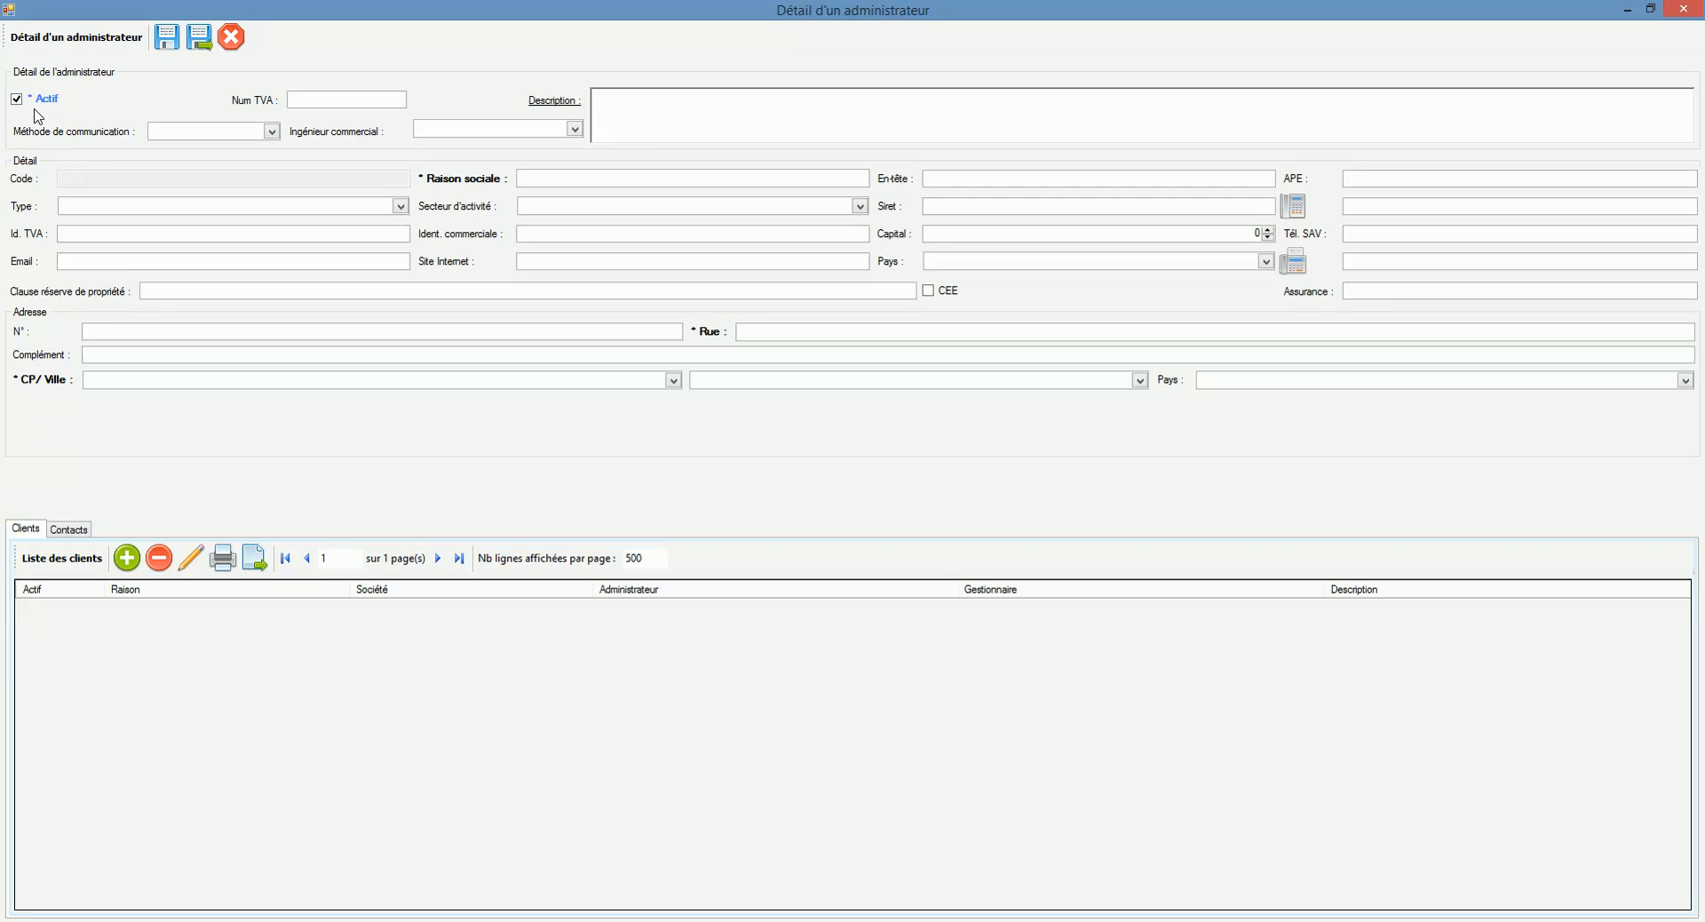
click(273, 131)
click(673, 121)
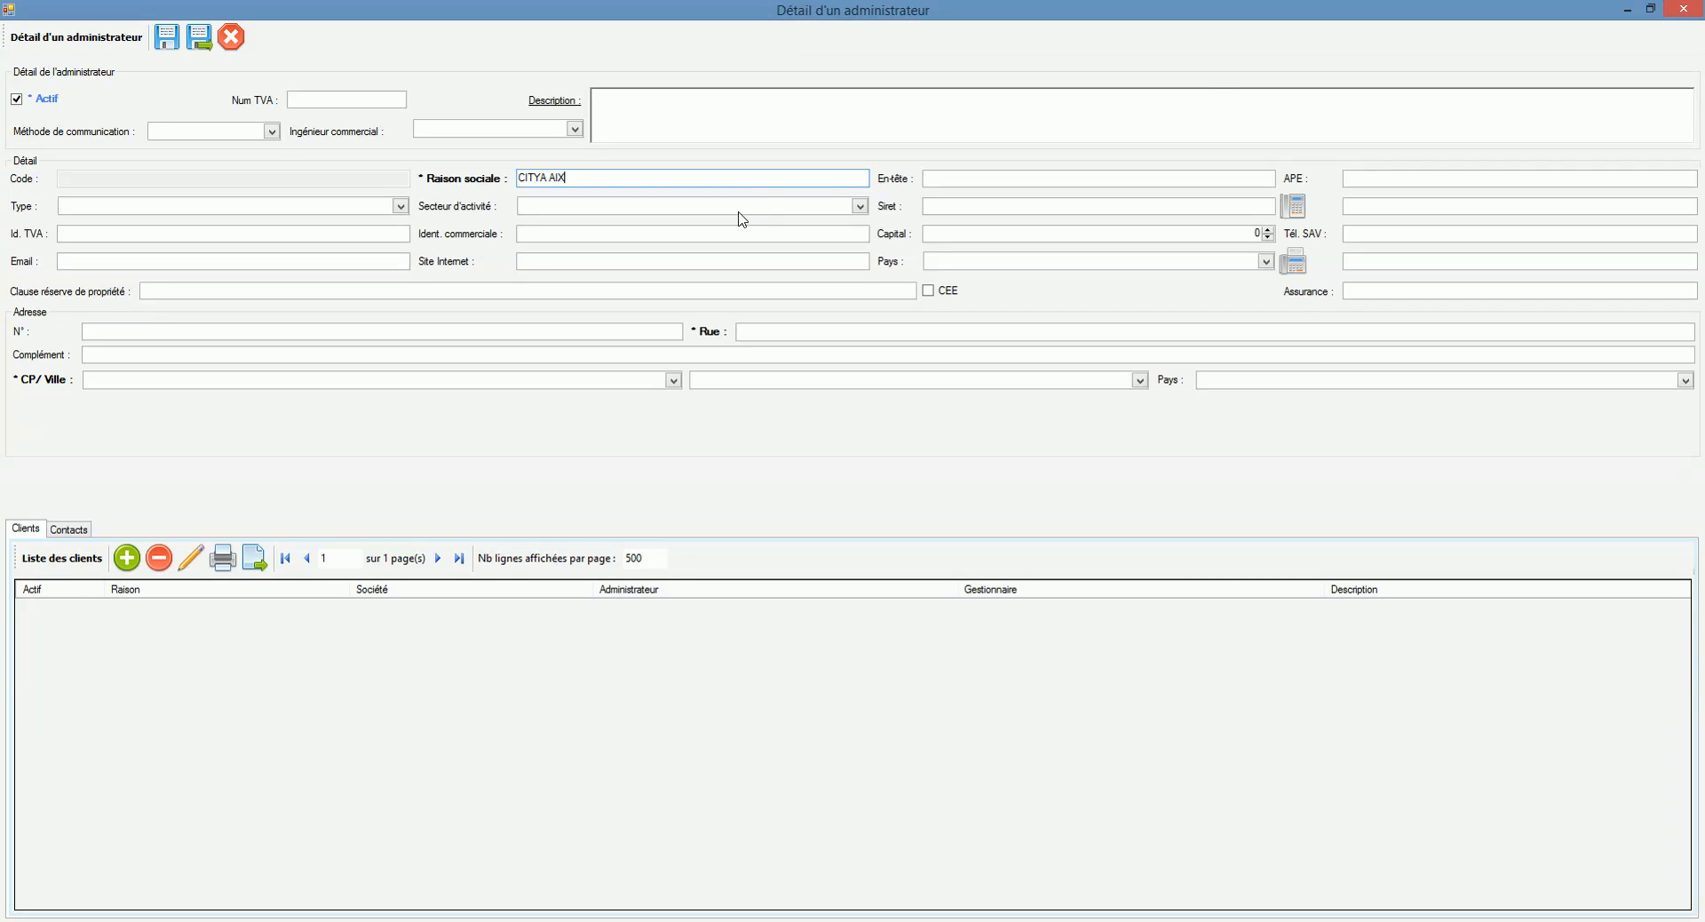
click(681, 332)
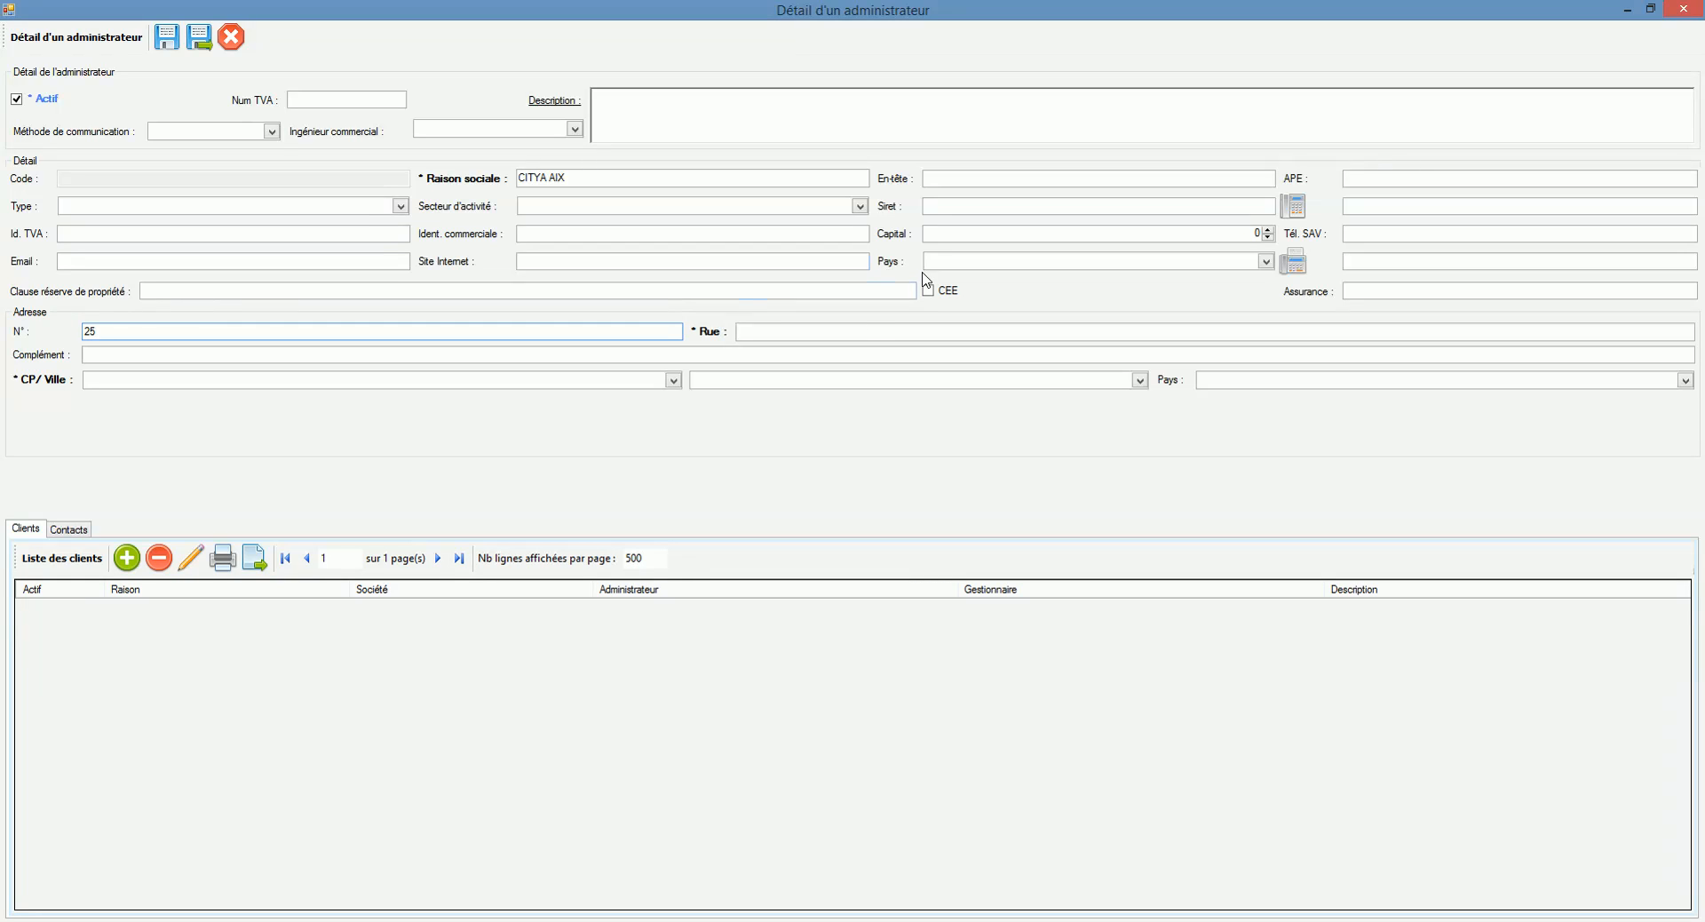
click(868, 328)
text(des )
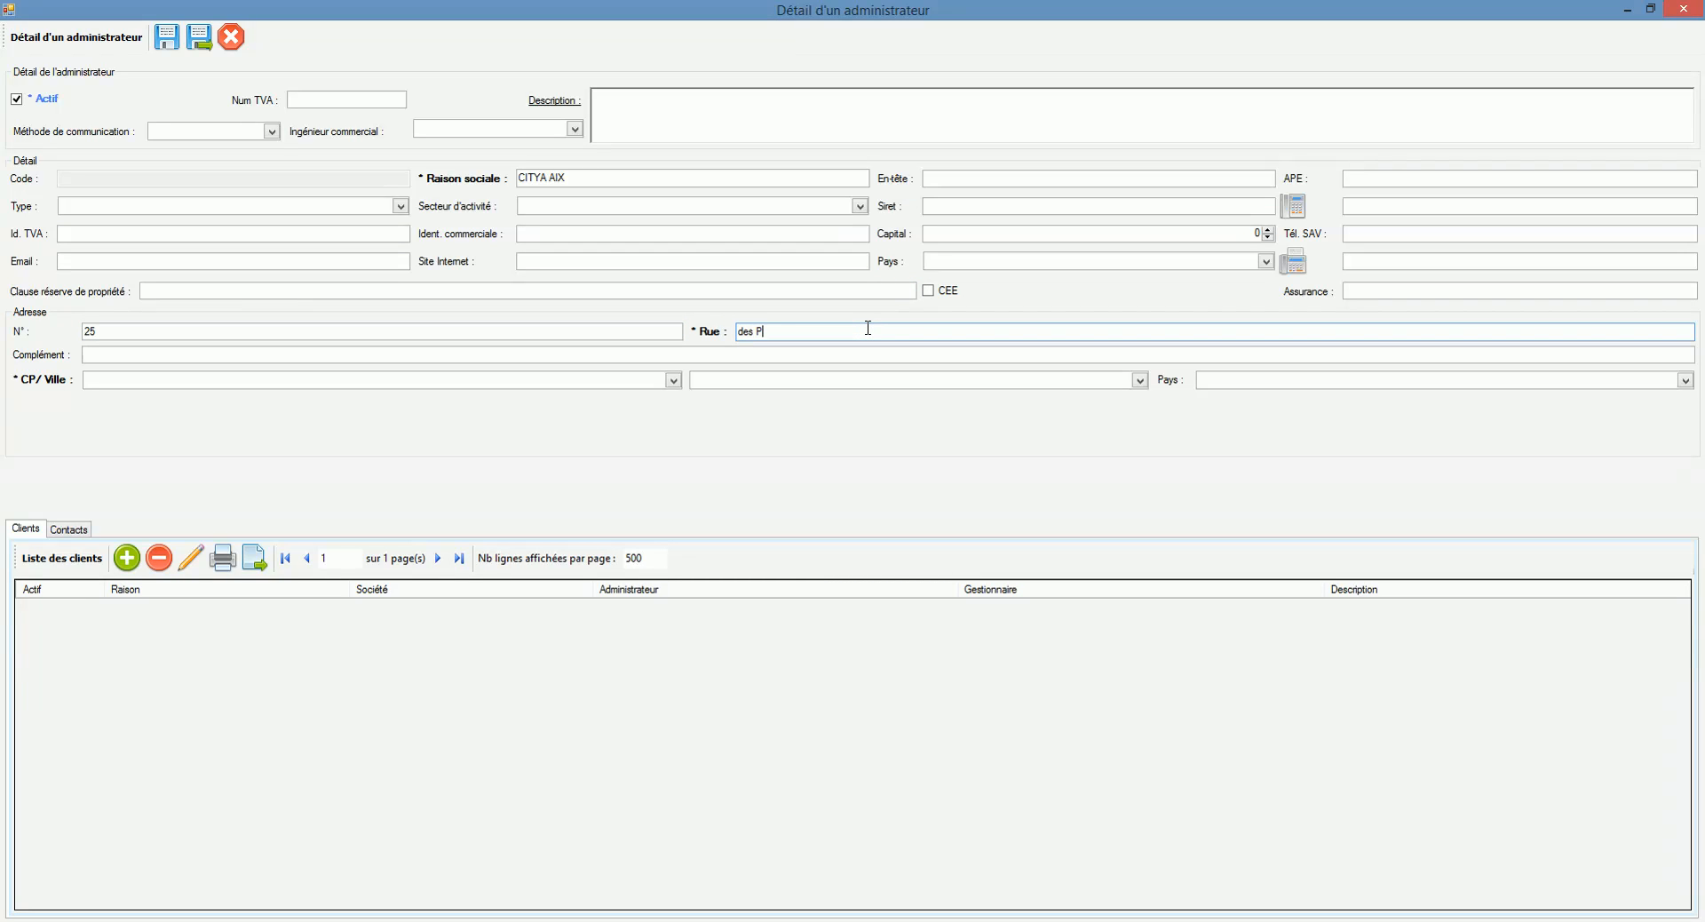
text(Plantes)
click(584, 387)
text(aix)
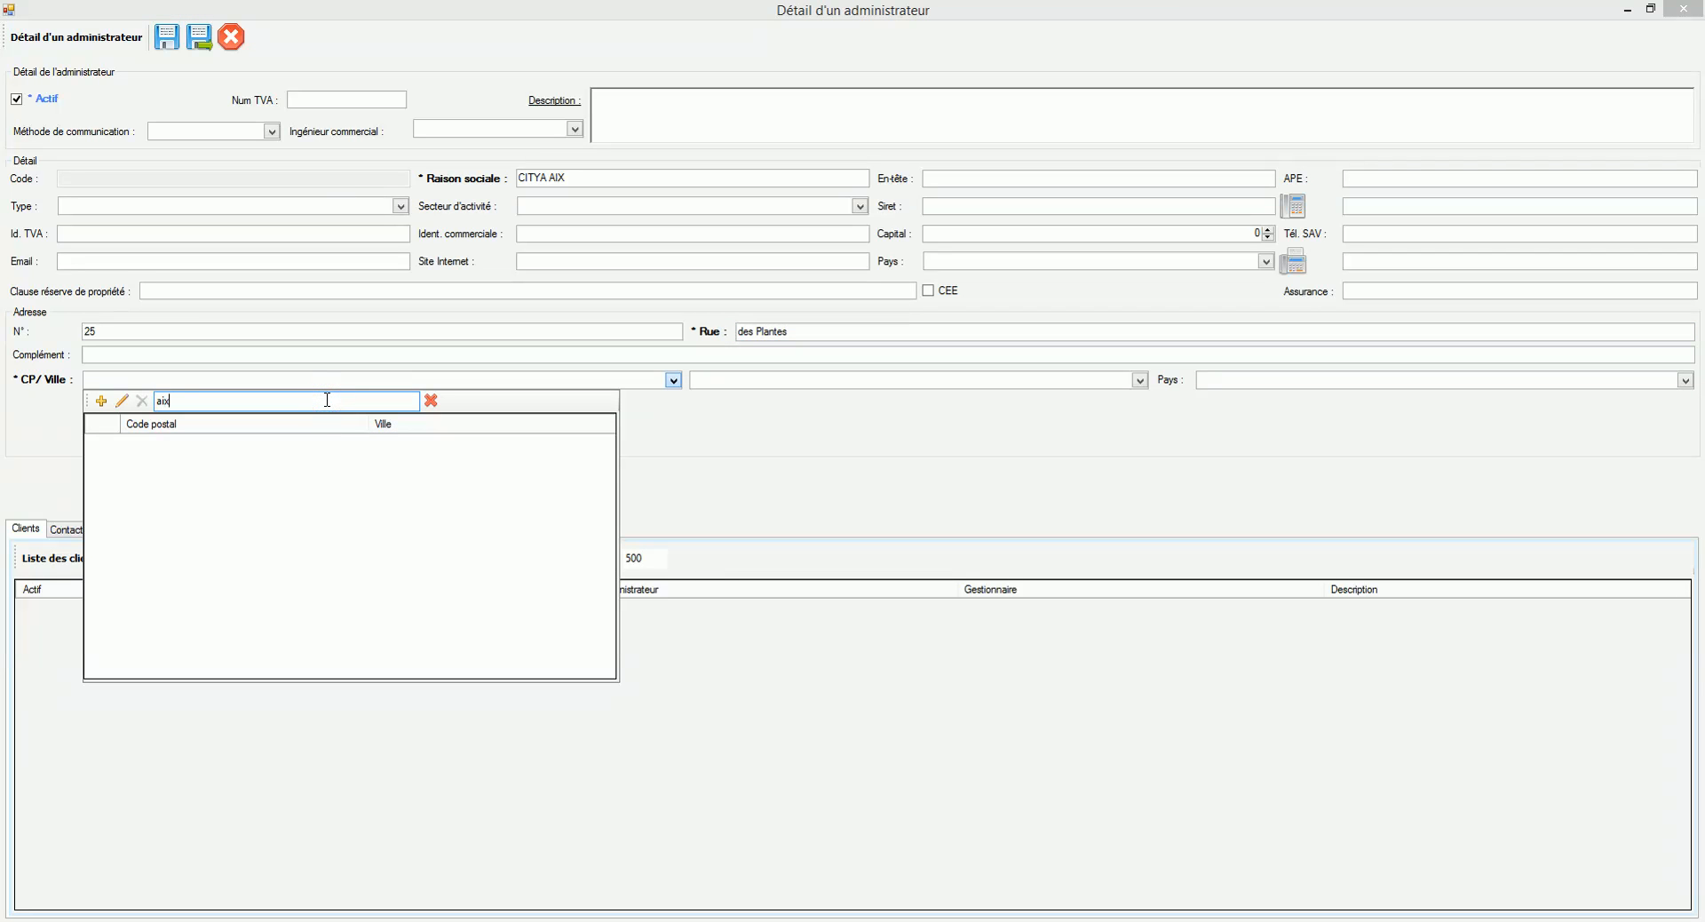
text( e)
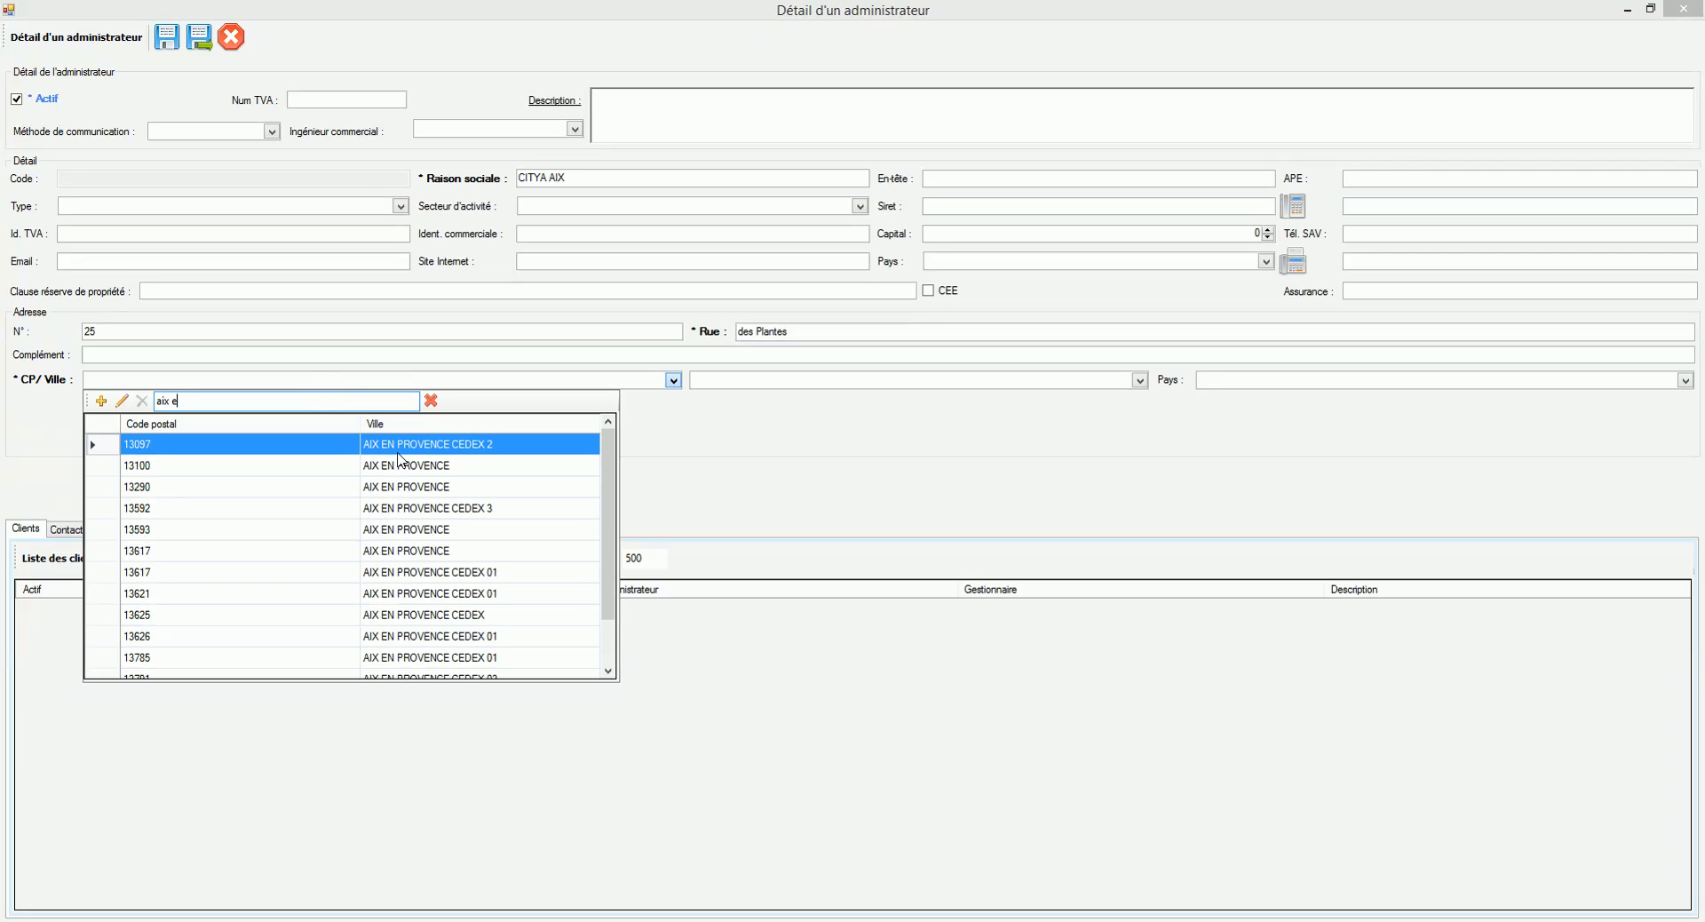
click(399, 468)
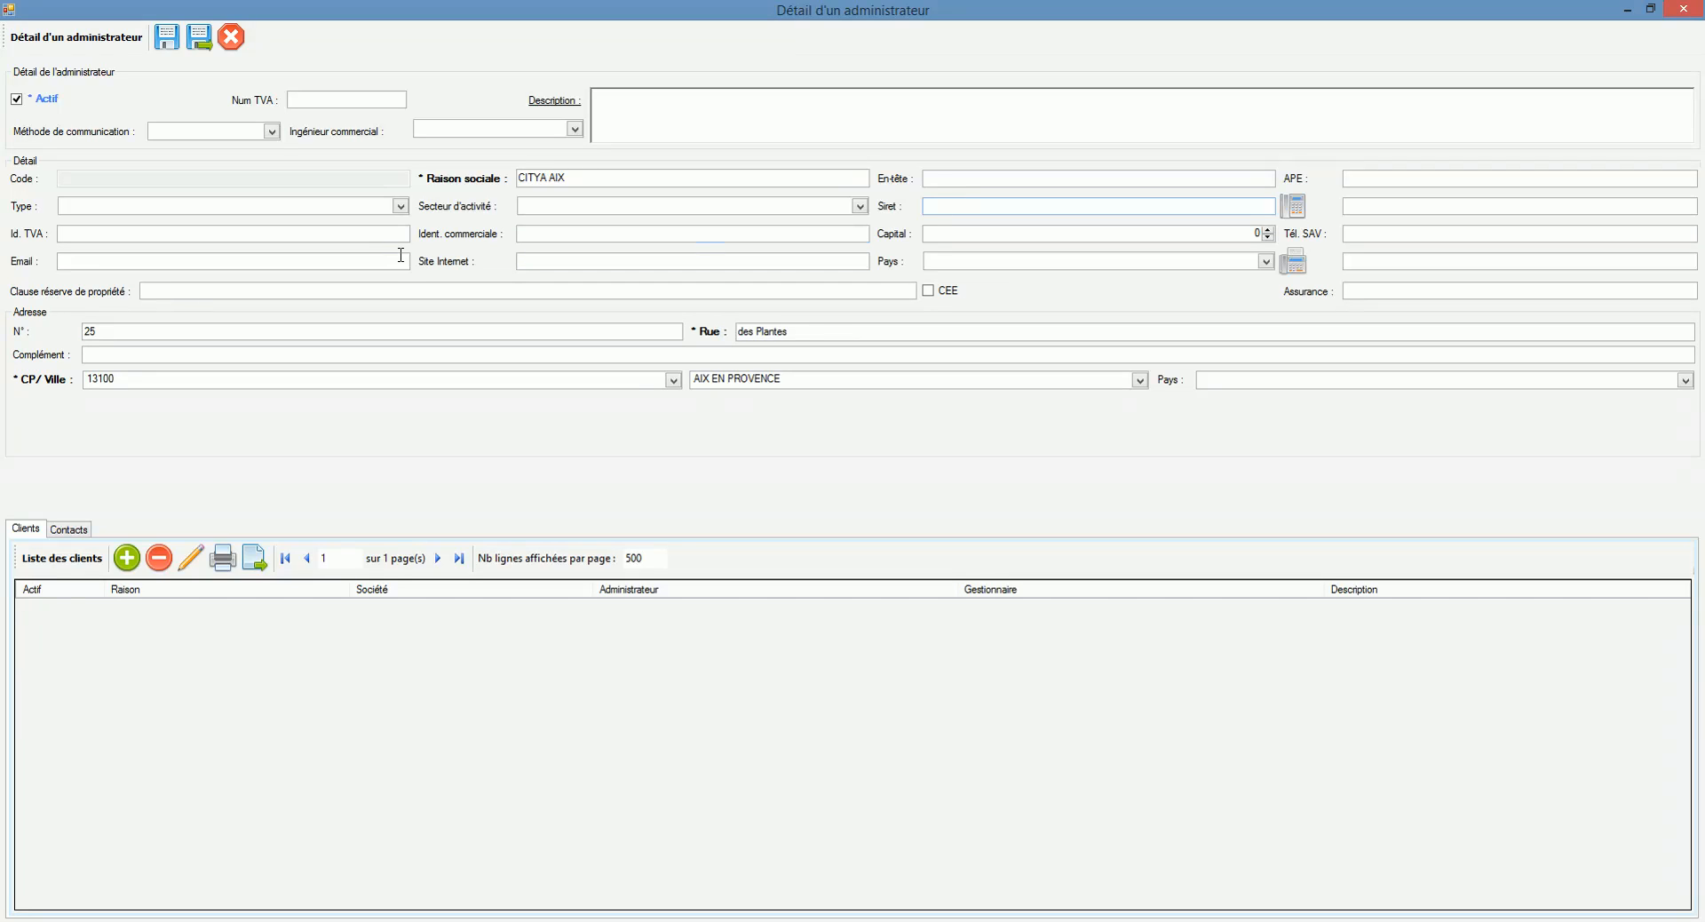
Step: Enter the administrator's contact e-mail address and start a new client under it
click(386, 264)
click(1378, 206)
click(1375, 234)
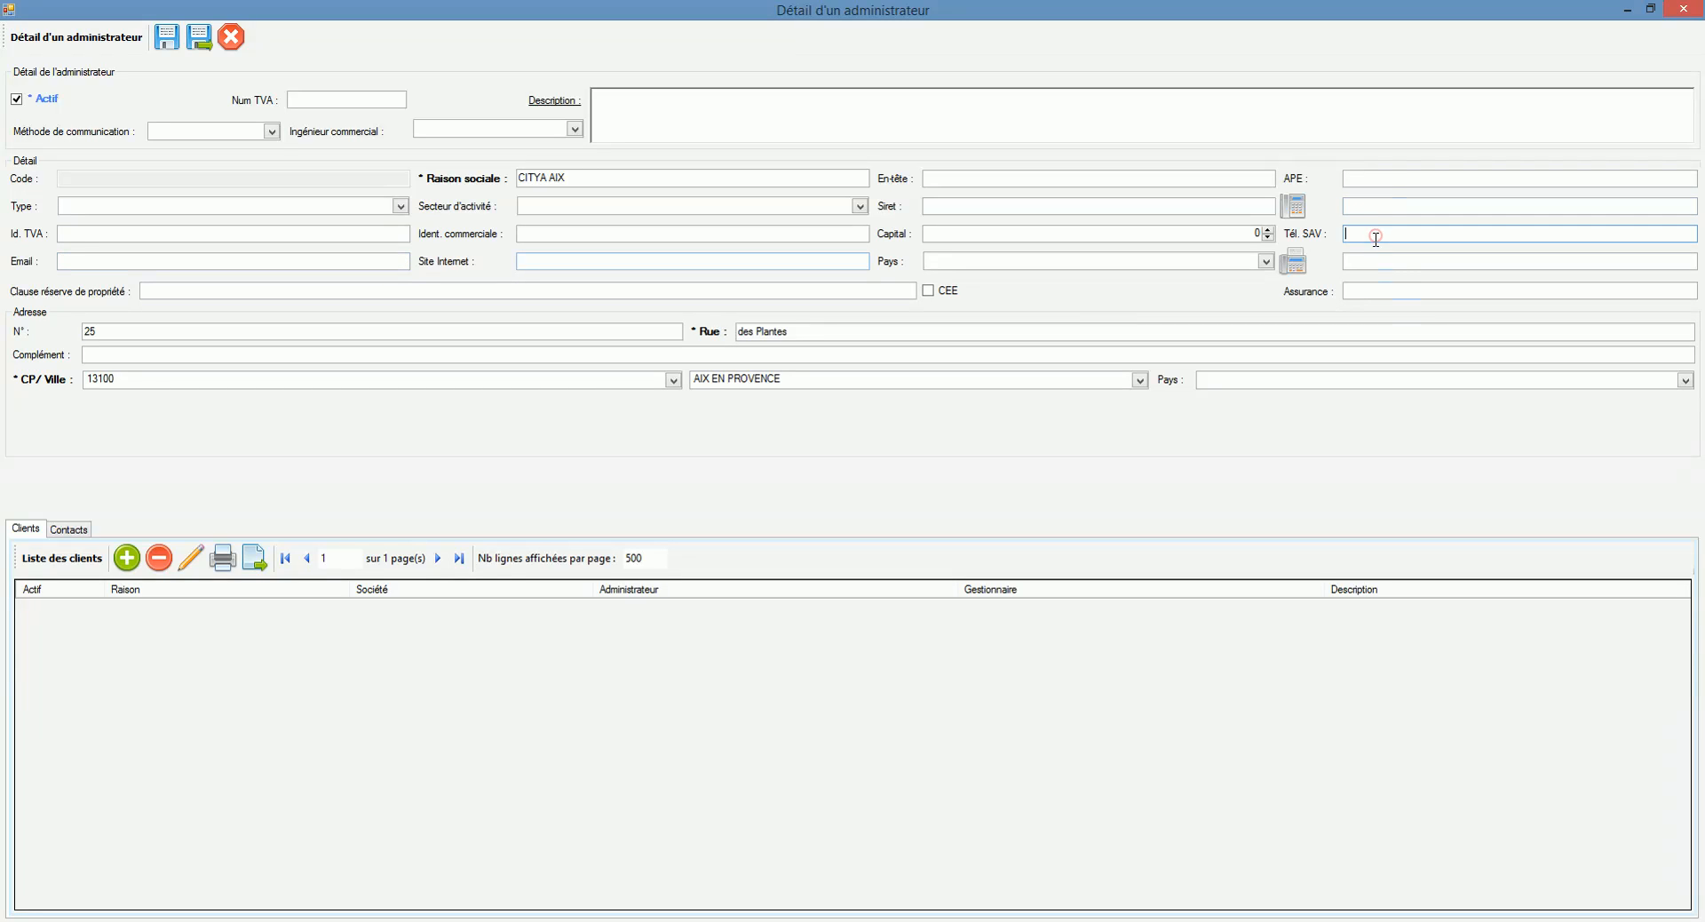
click(1372, 258)
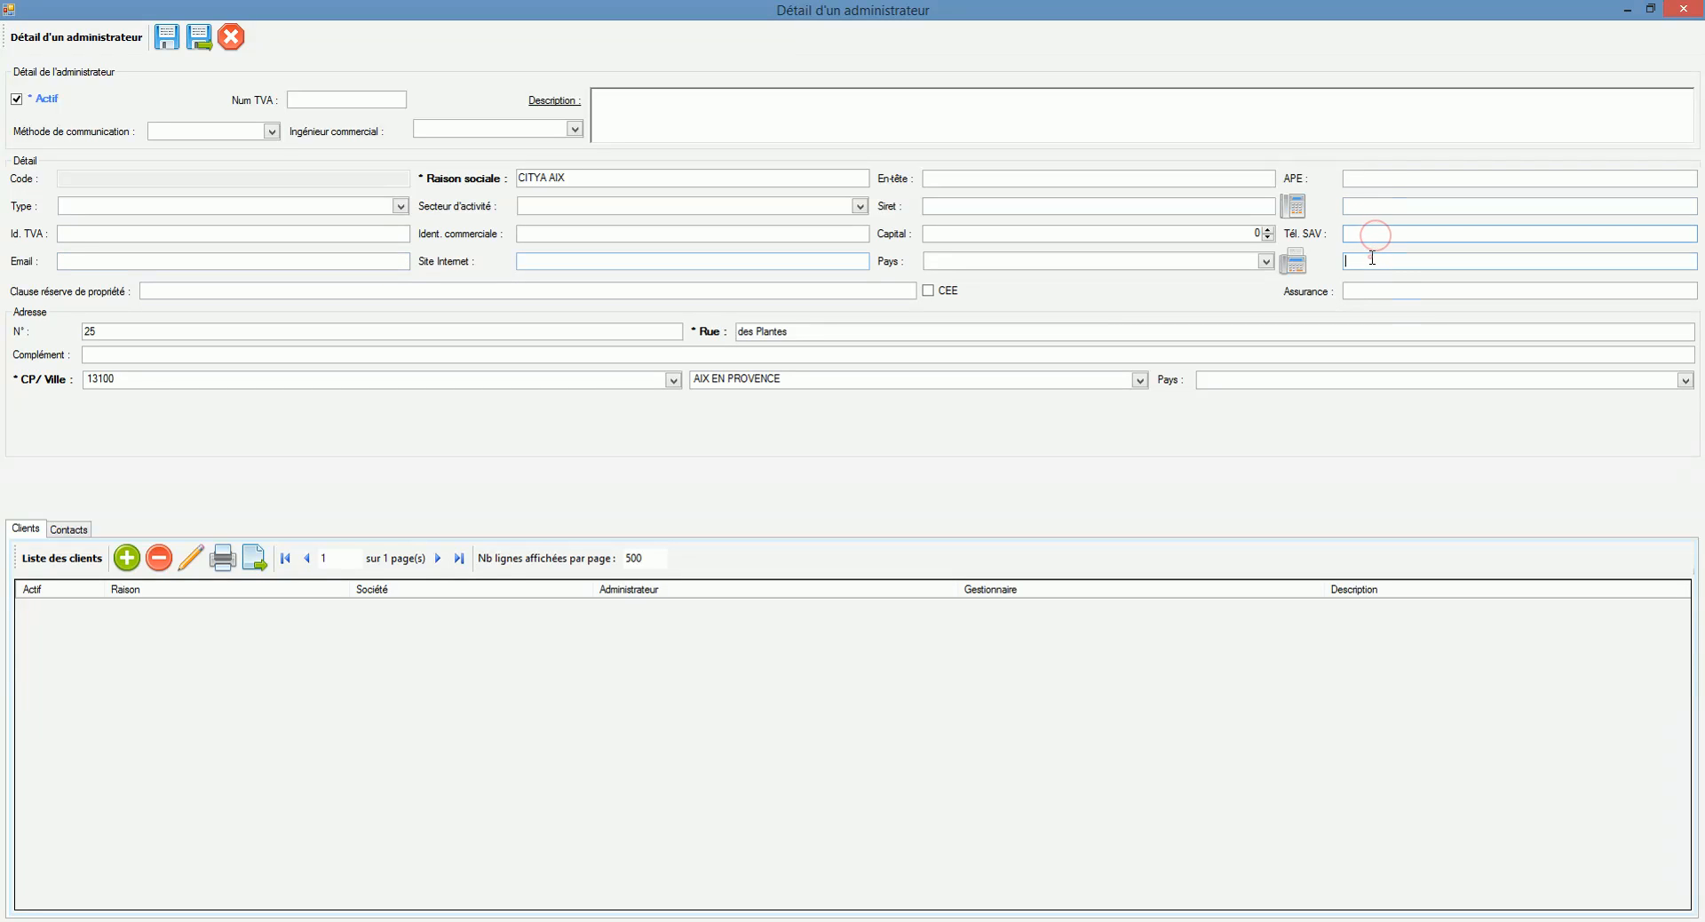
click(344, 251)
click(351, 264)
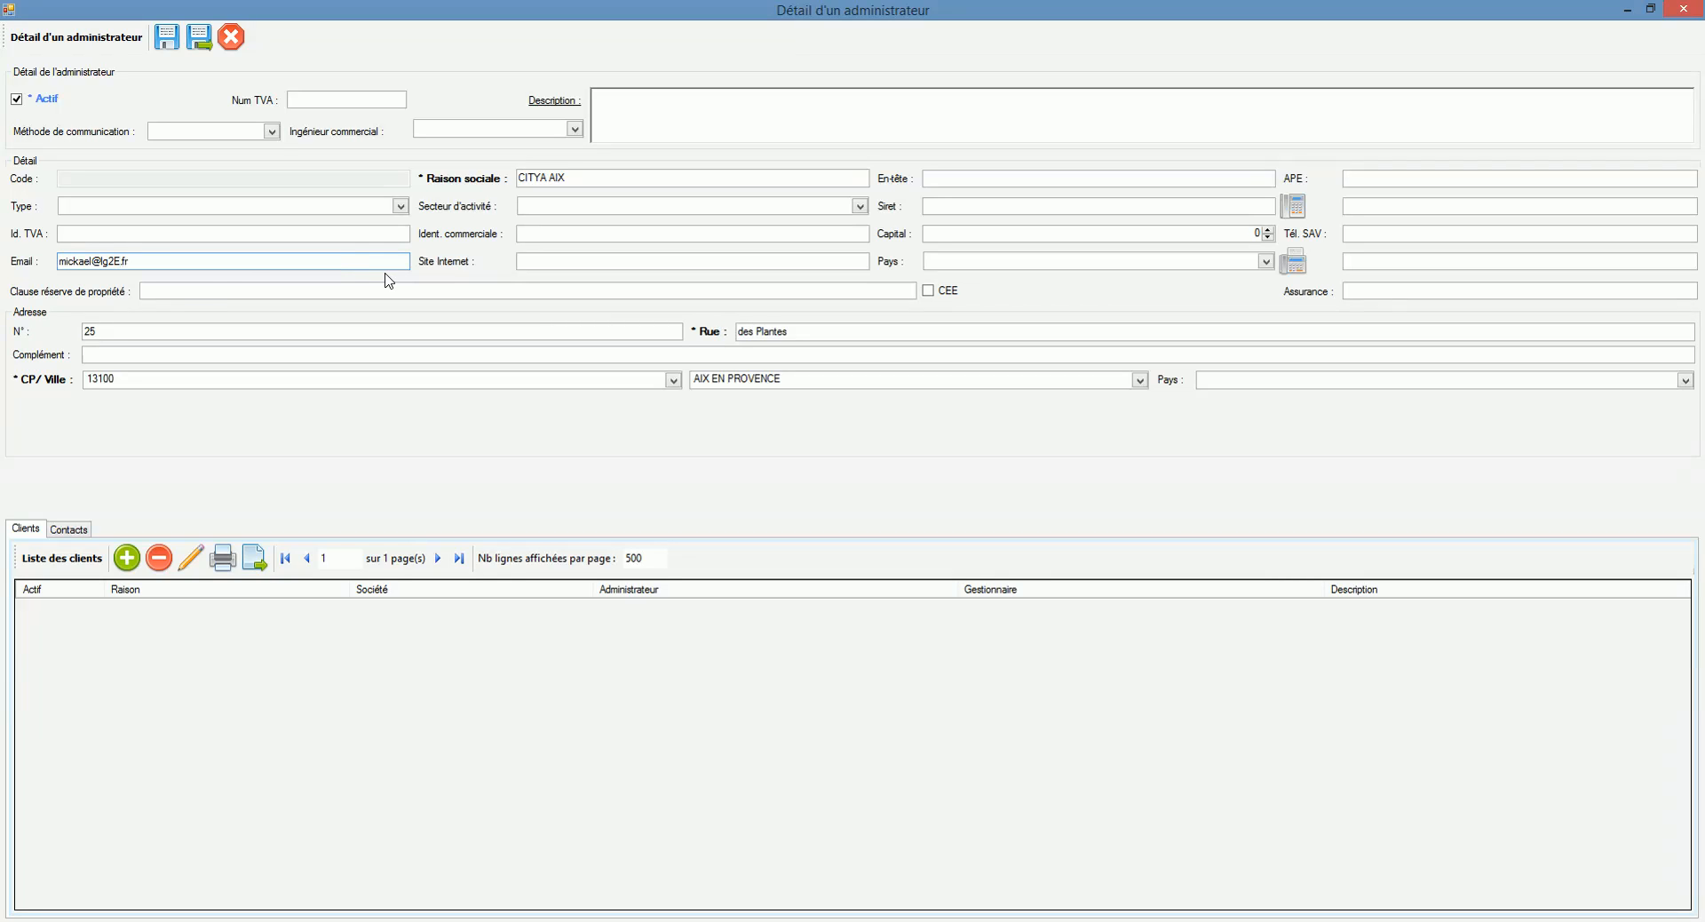
drag(115, 261, 119, 261)
text(e.fr)
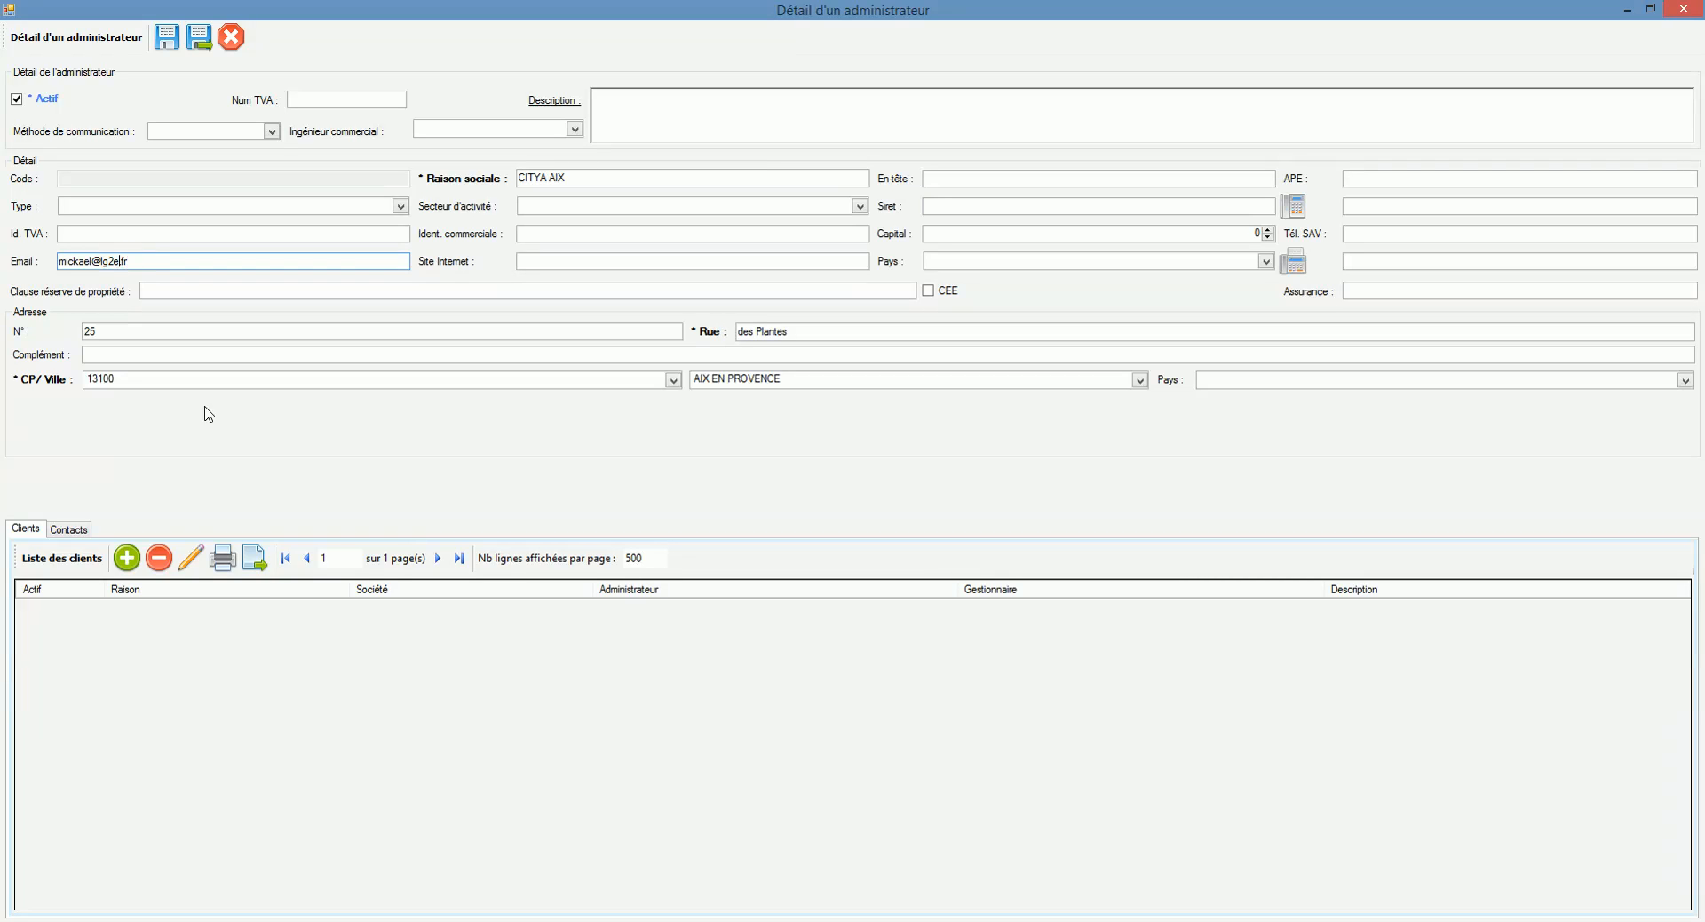
click(121, 559)
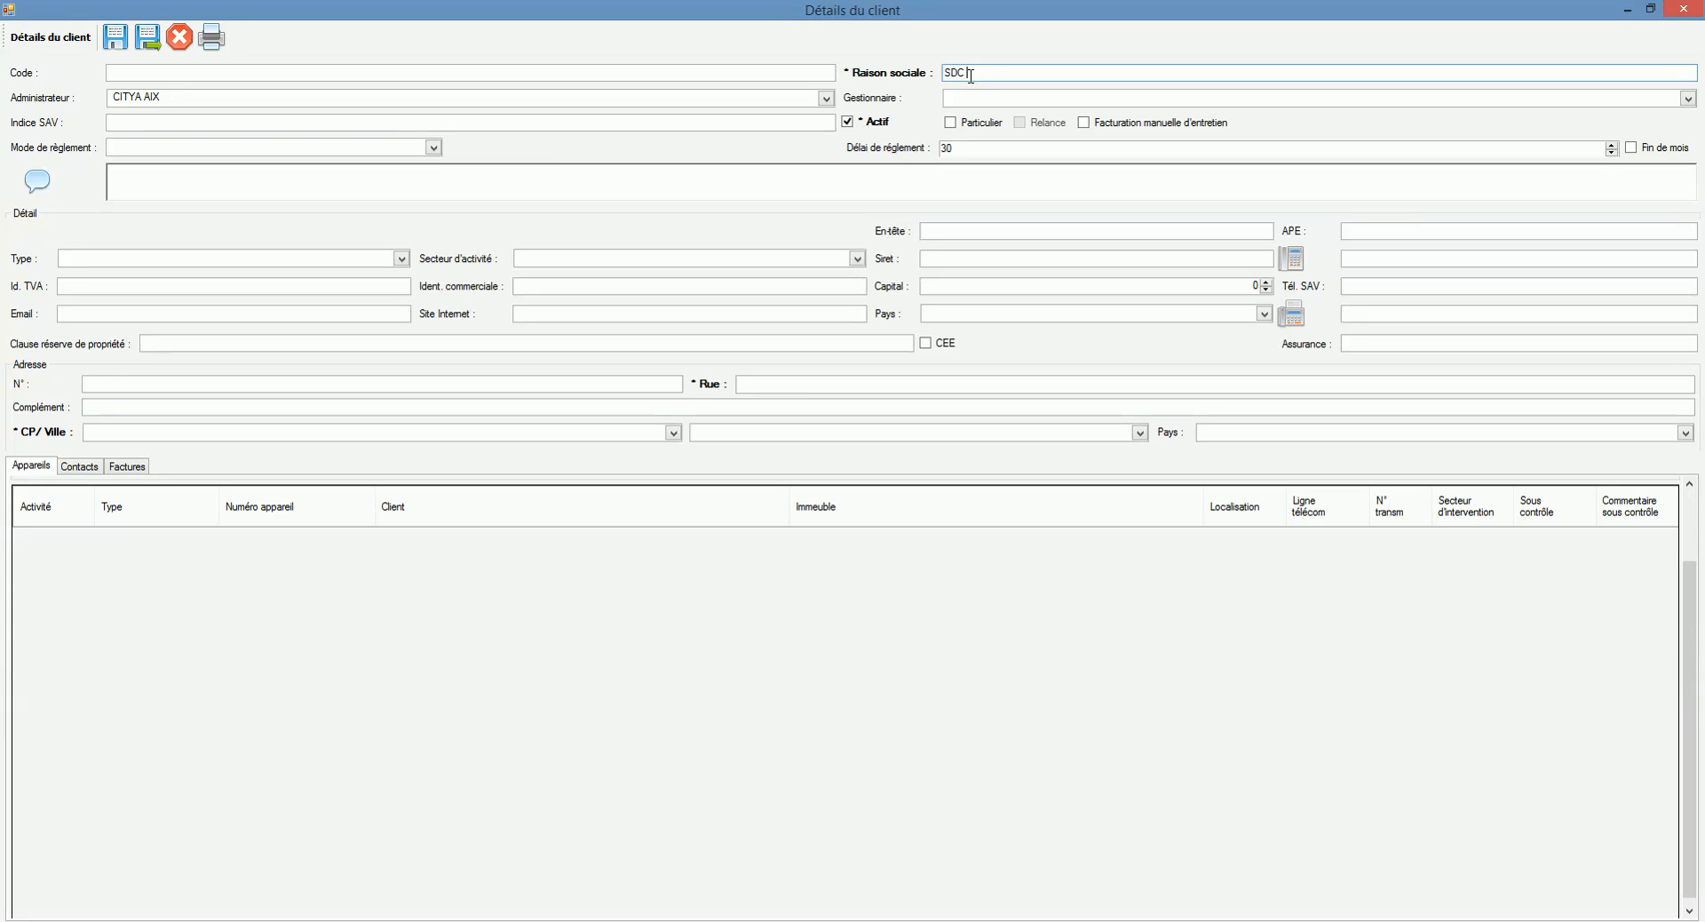
text(e l'Etoile)
click(278, 385)
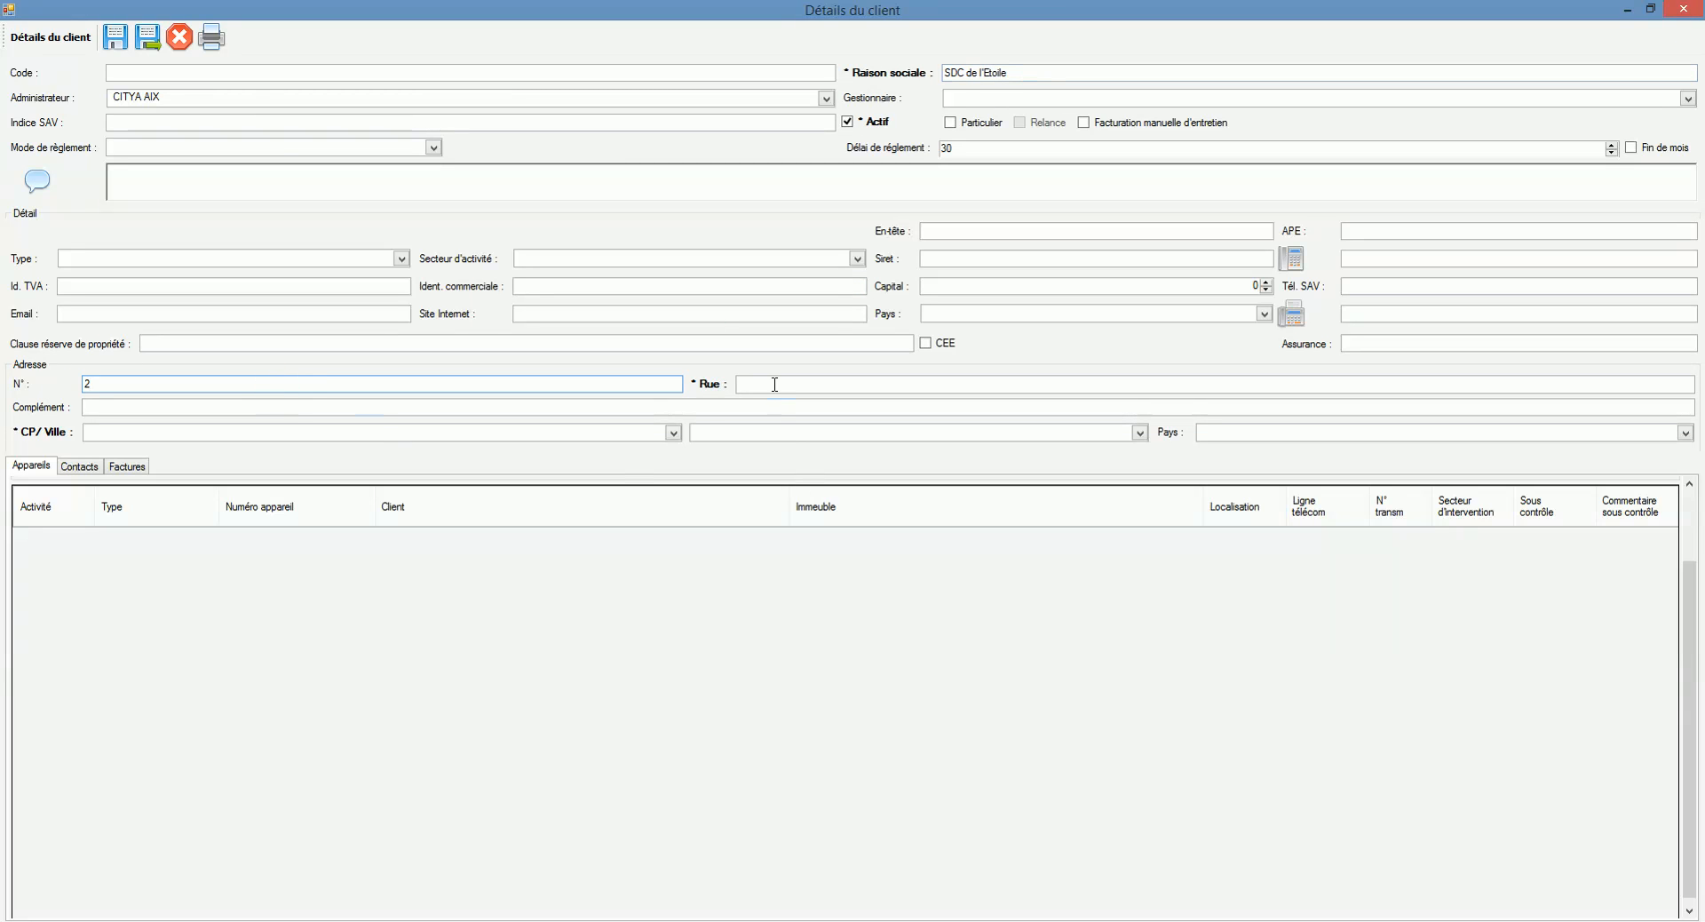
click(775, 383)
text(Avenue de l'Etoile)
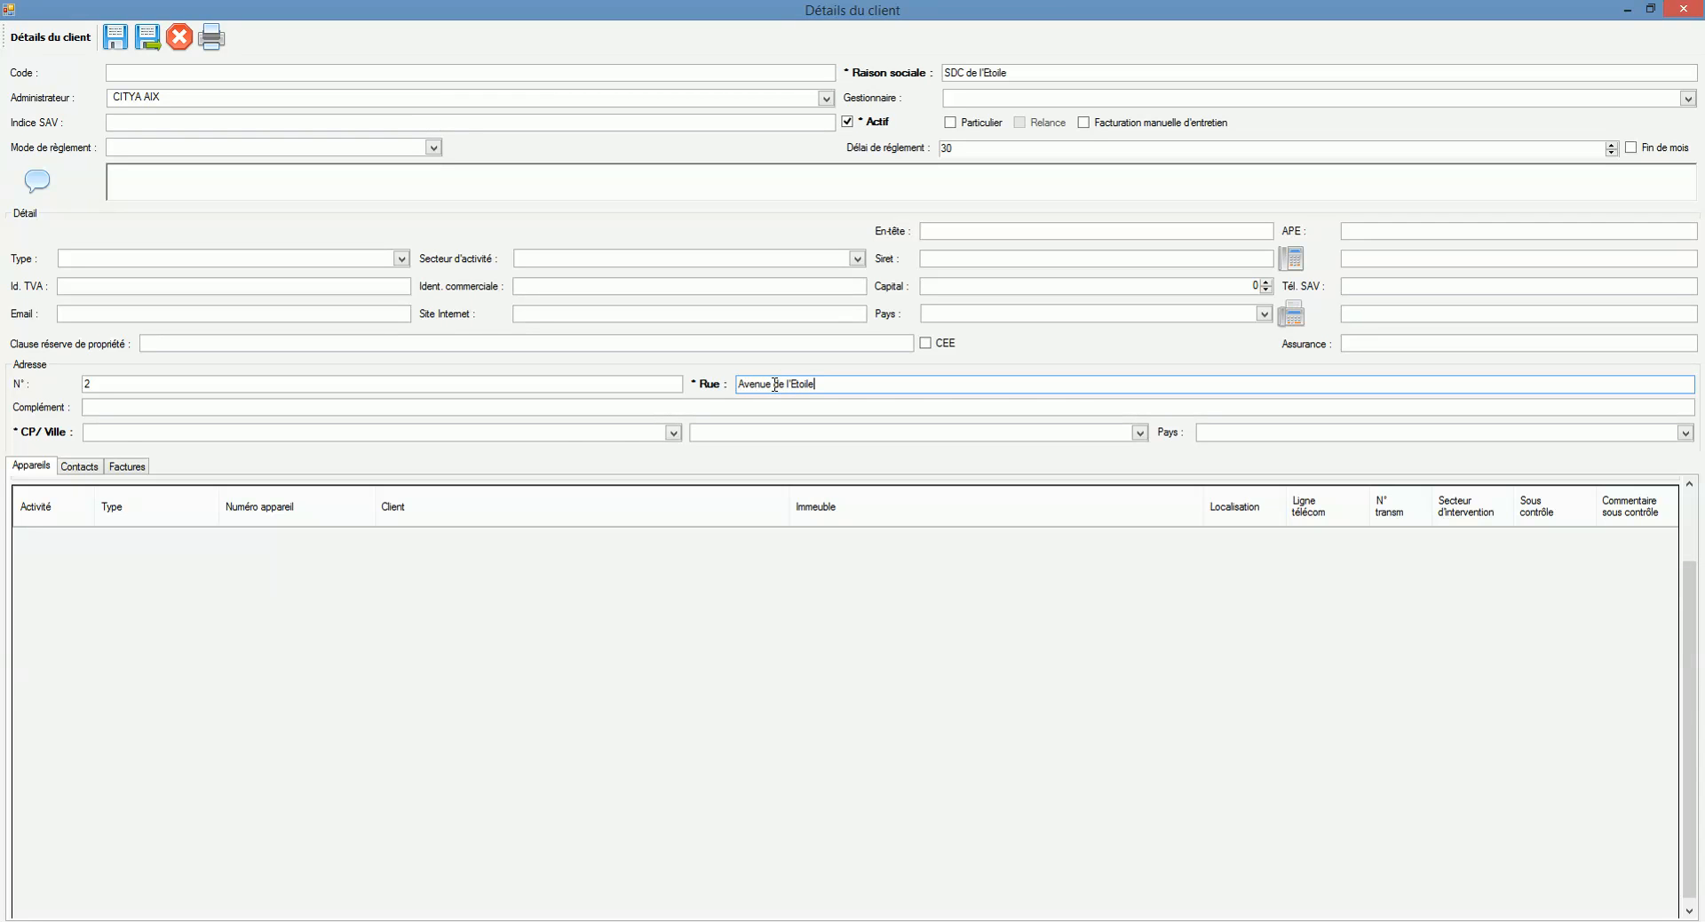
click(562, 435)
text(a)
click(356, 446)
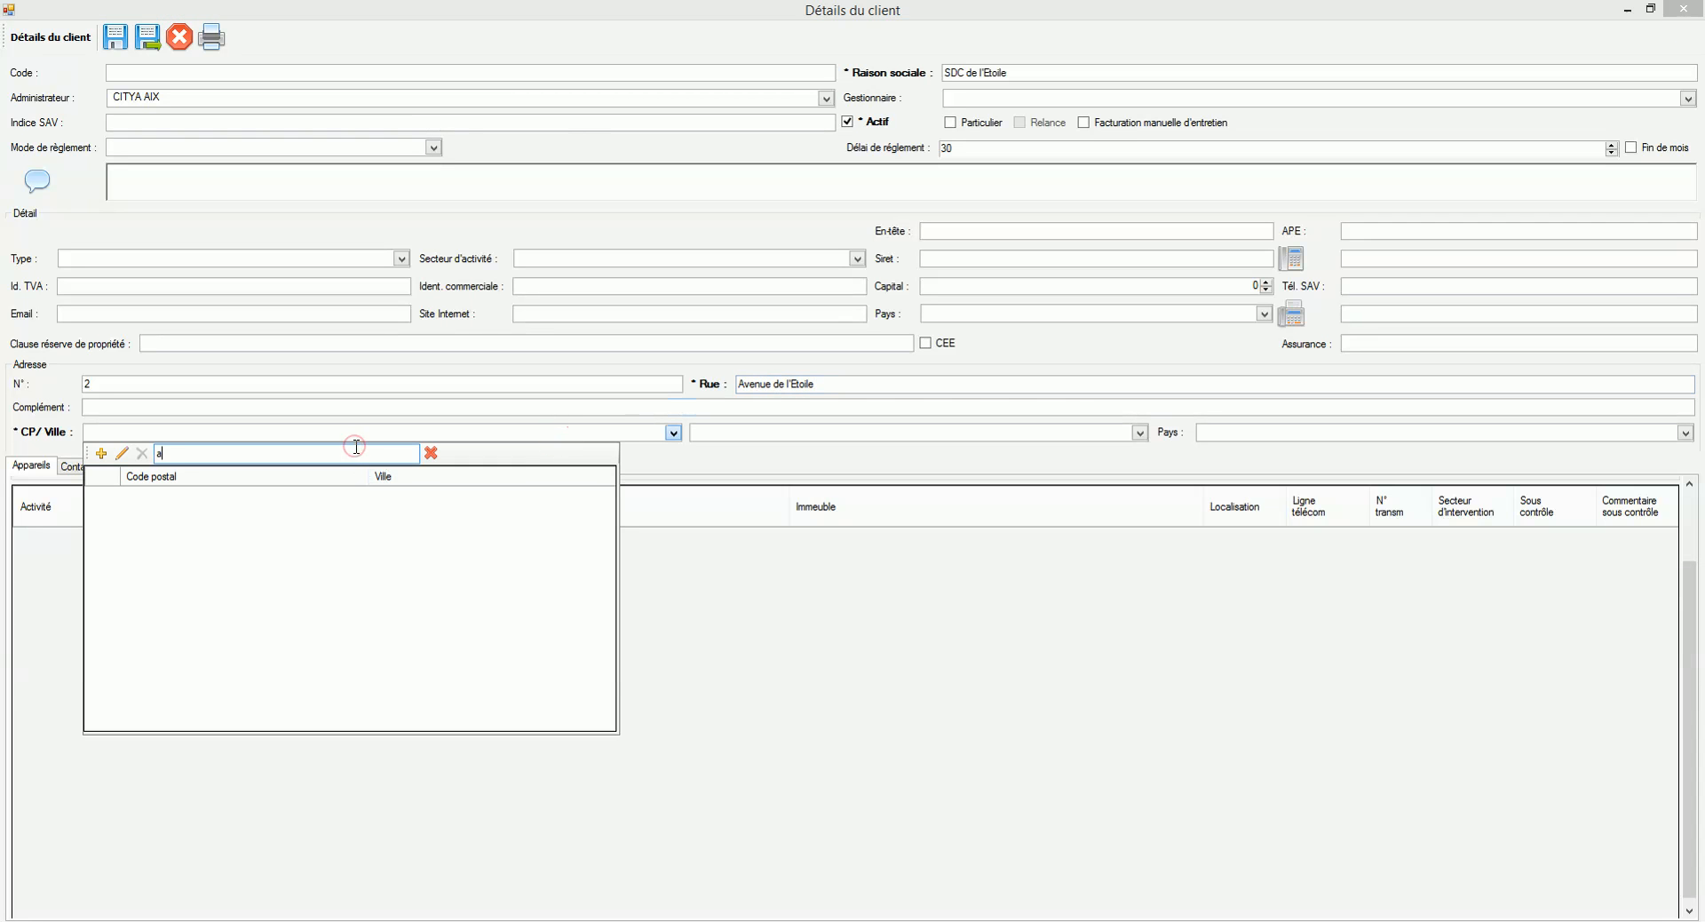
text(ix en)
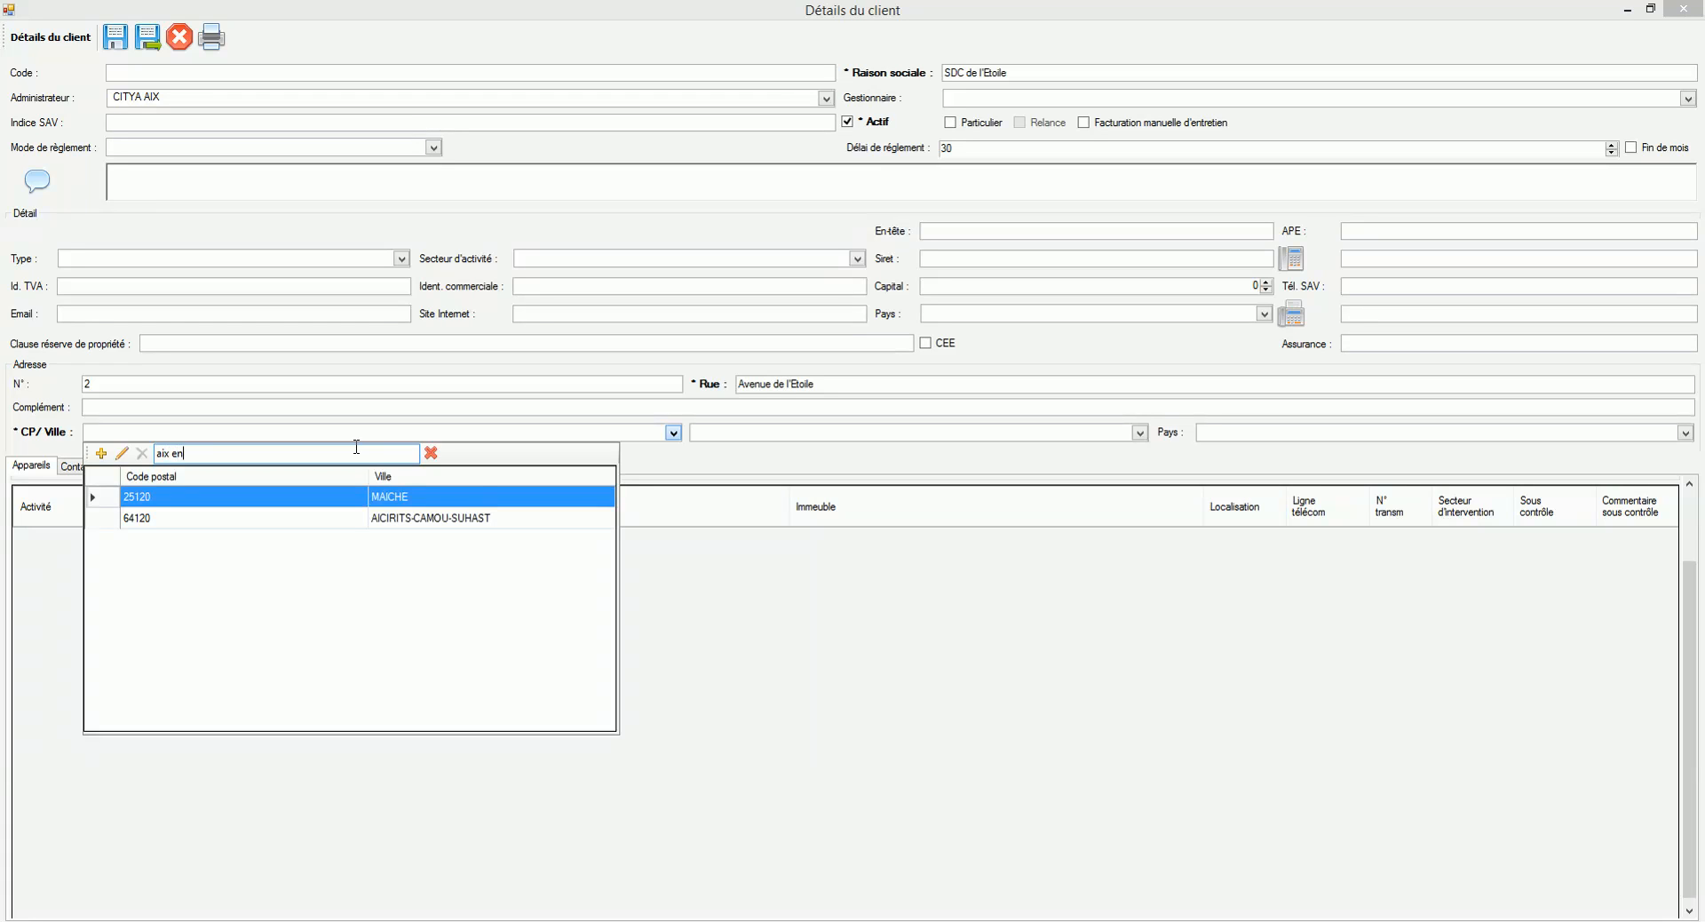
text( p)
double_click(413, 517)
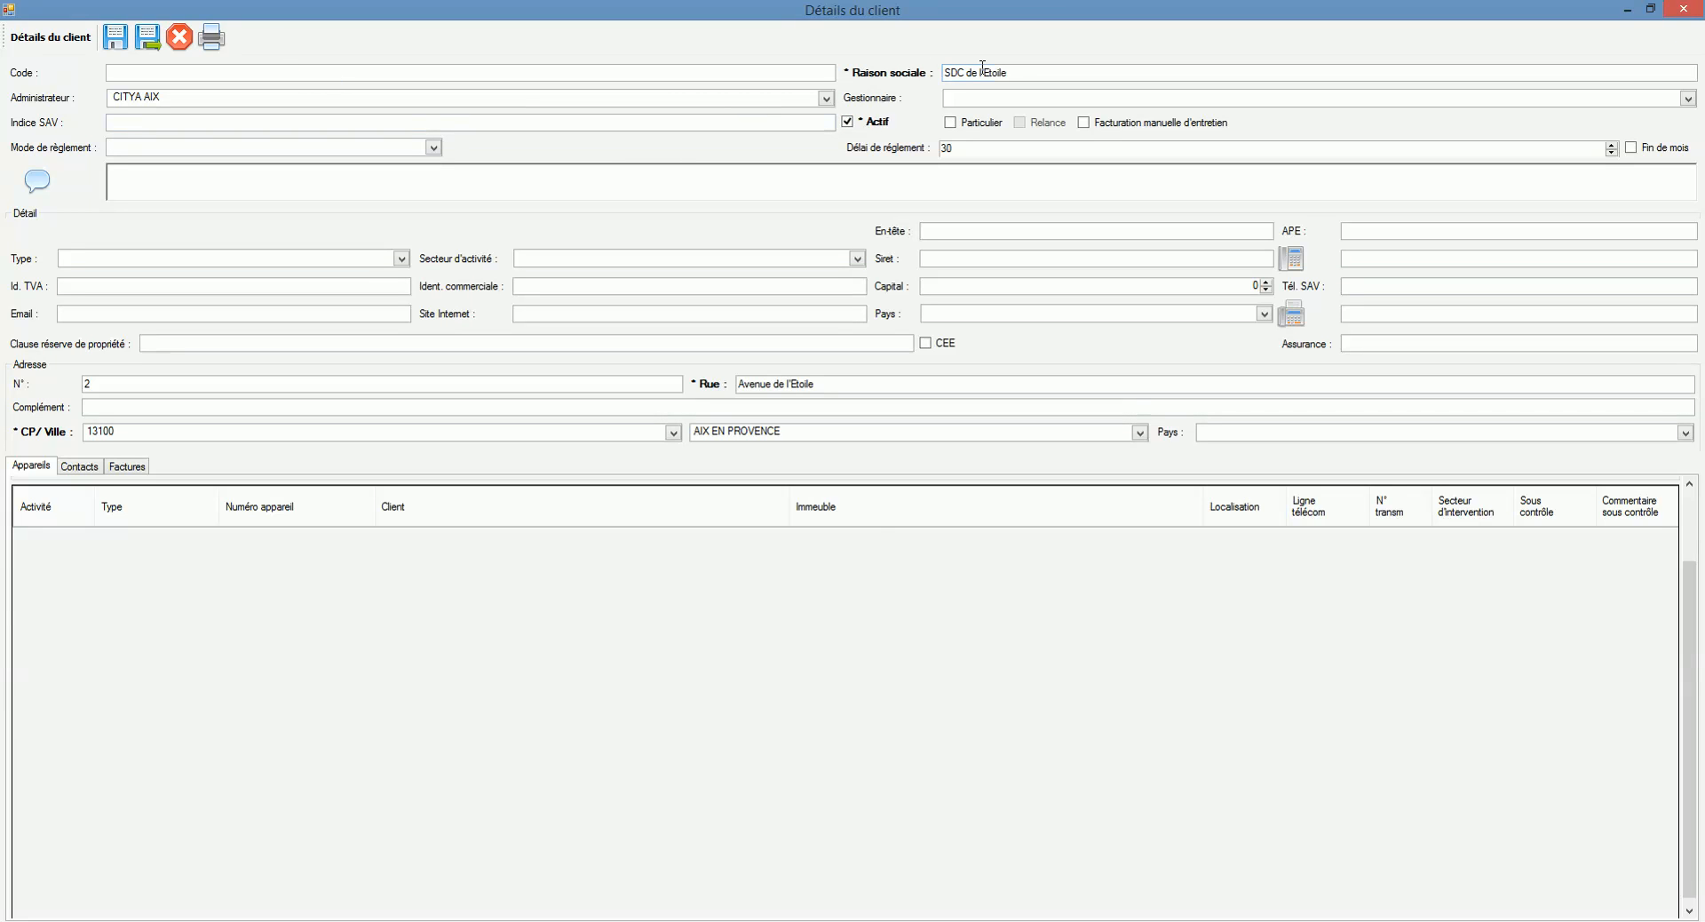
click(1025, 67)
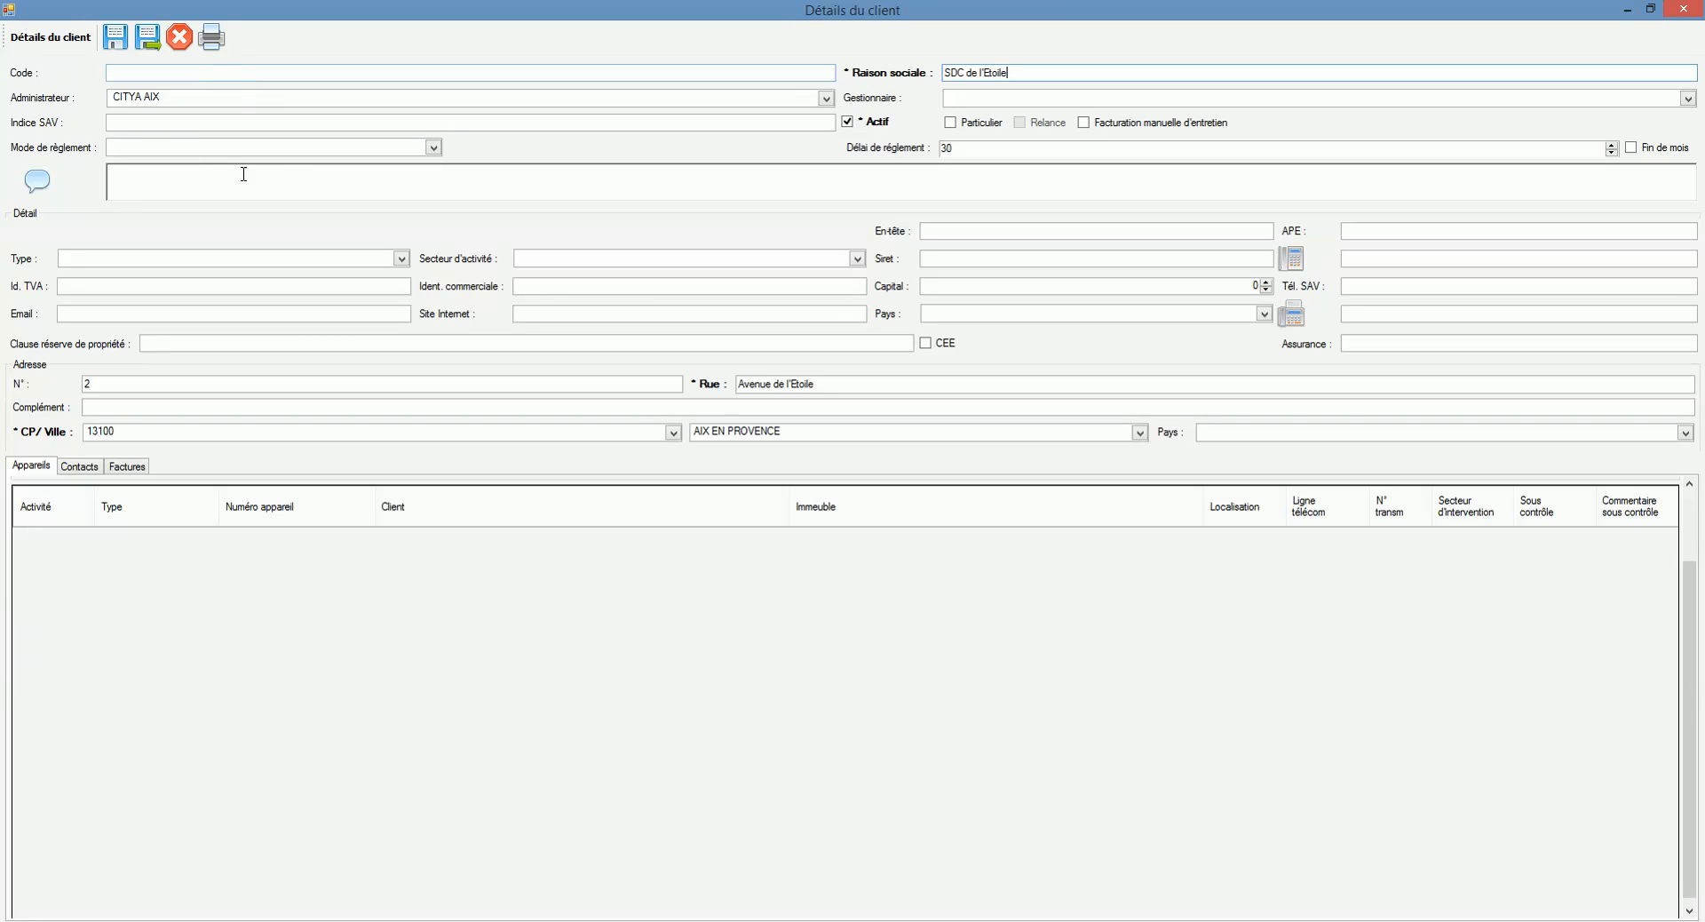
Step: Set payment to Virement bancaire, 45 days end of month, and save SDC de l'Etoile
click(197, 145)
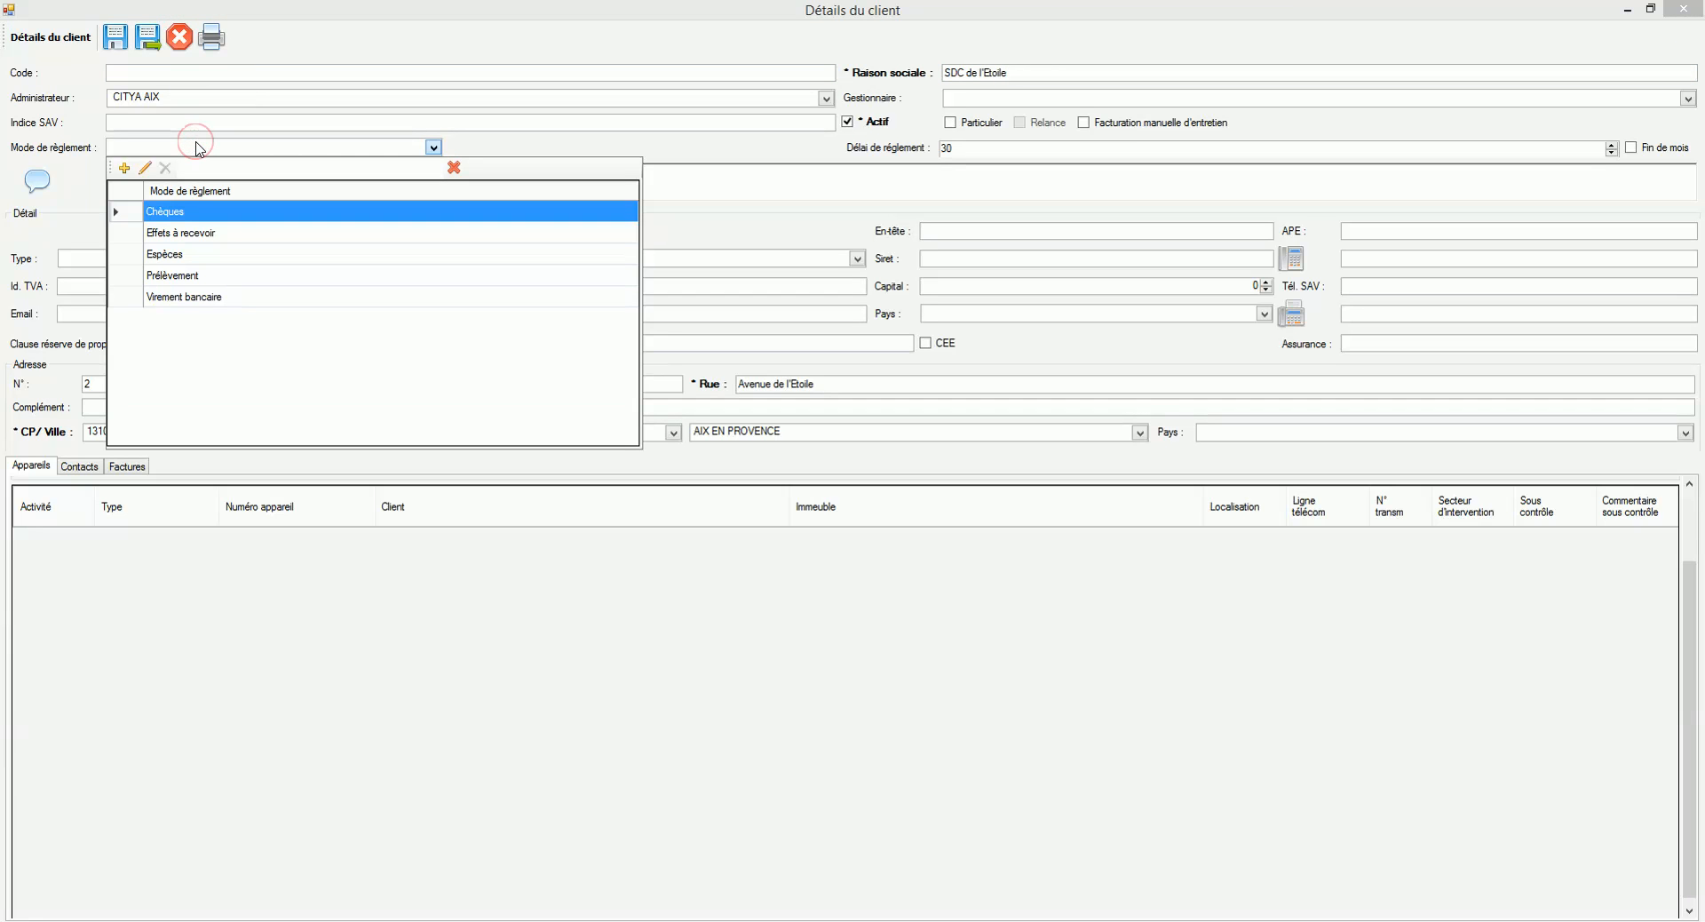
click(201, 298)
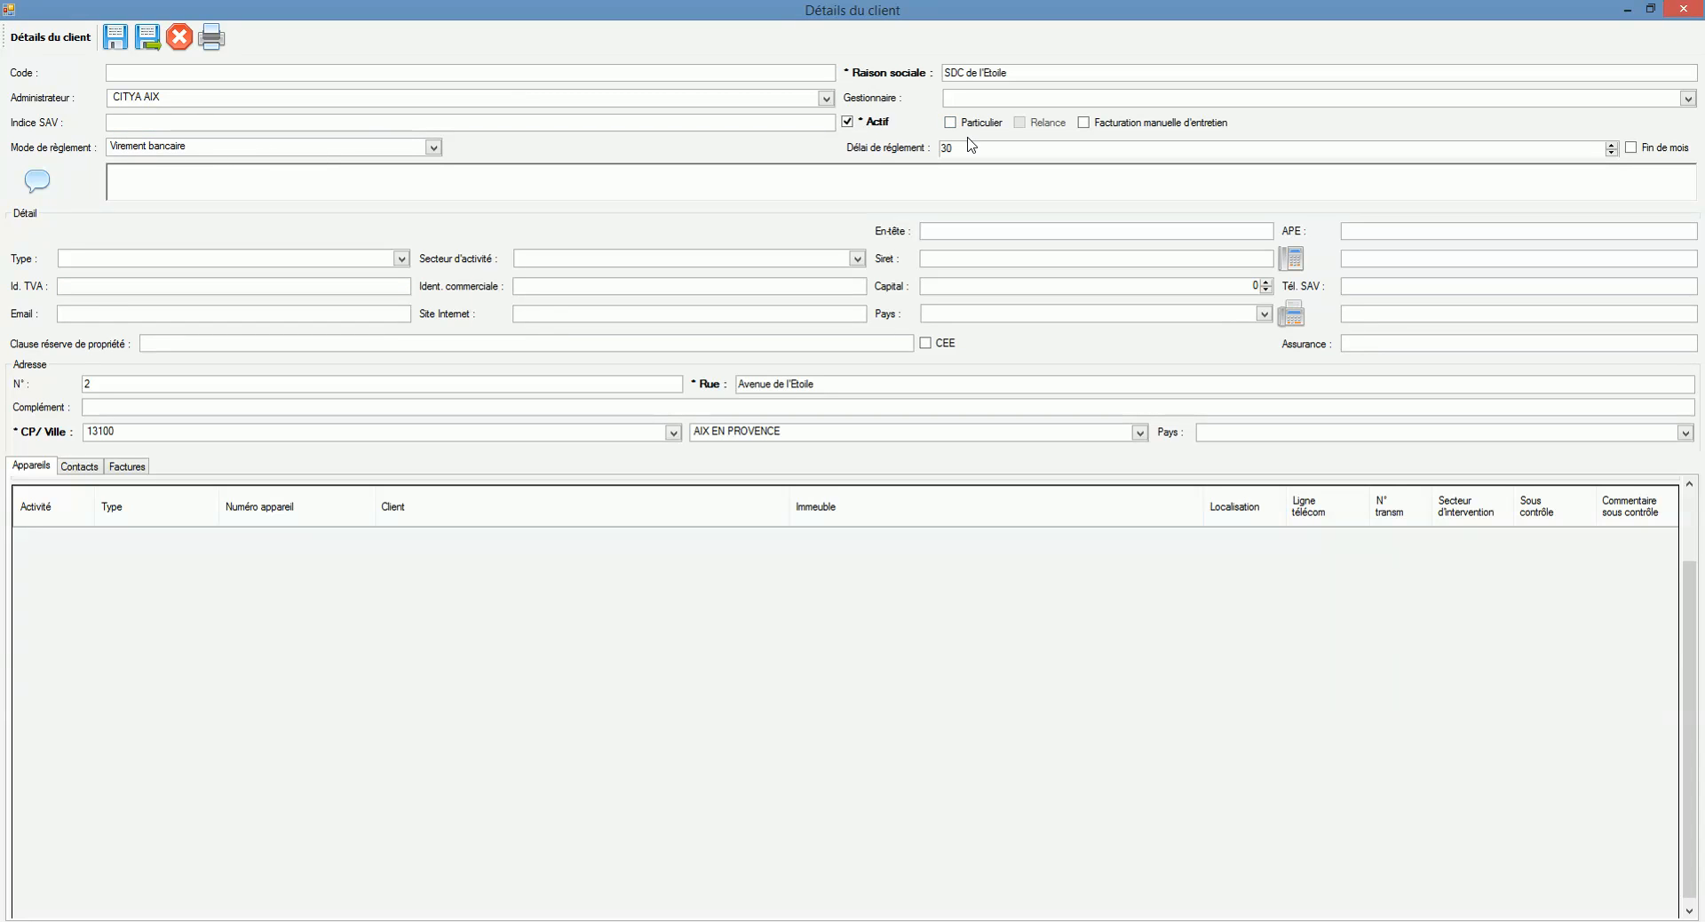
click(1632, 150)
double_click(1035, 150)
text(45)
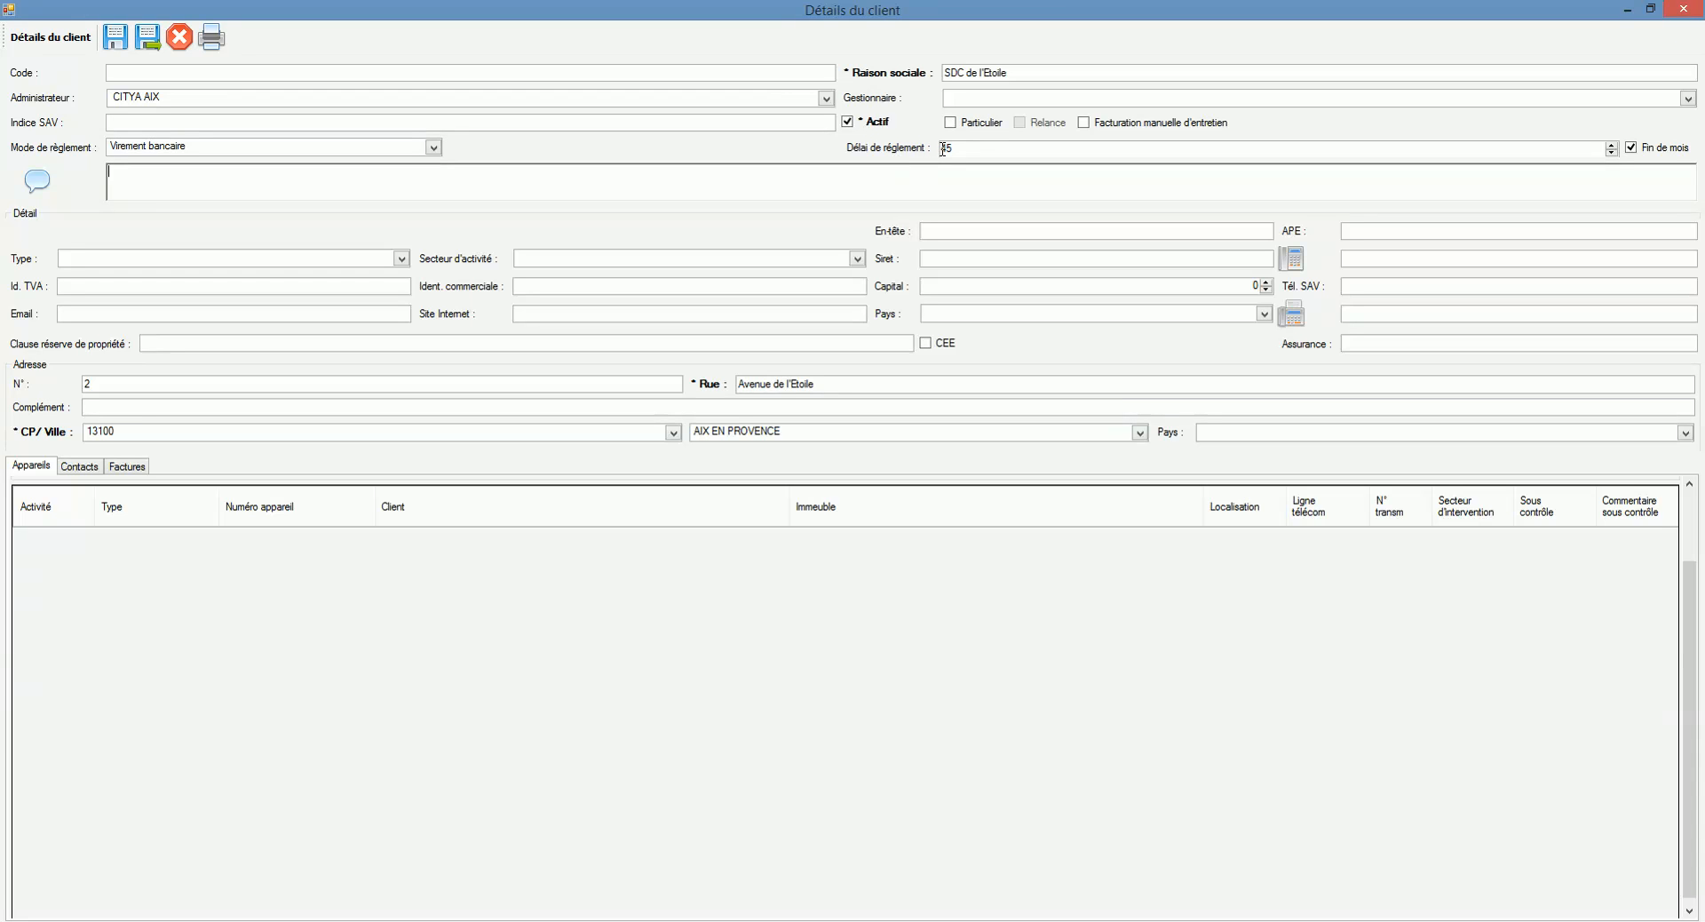
click(149, 37)
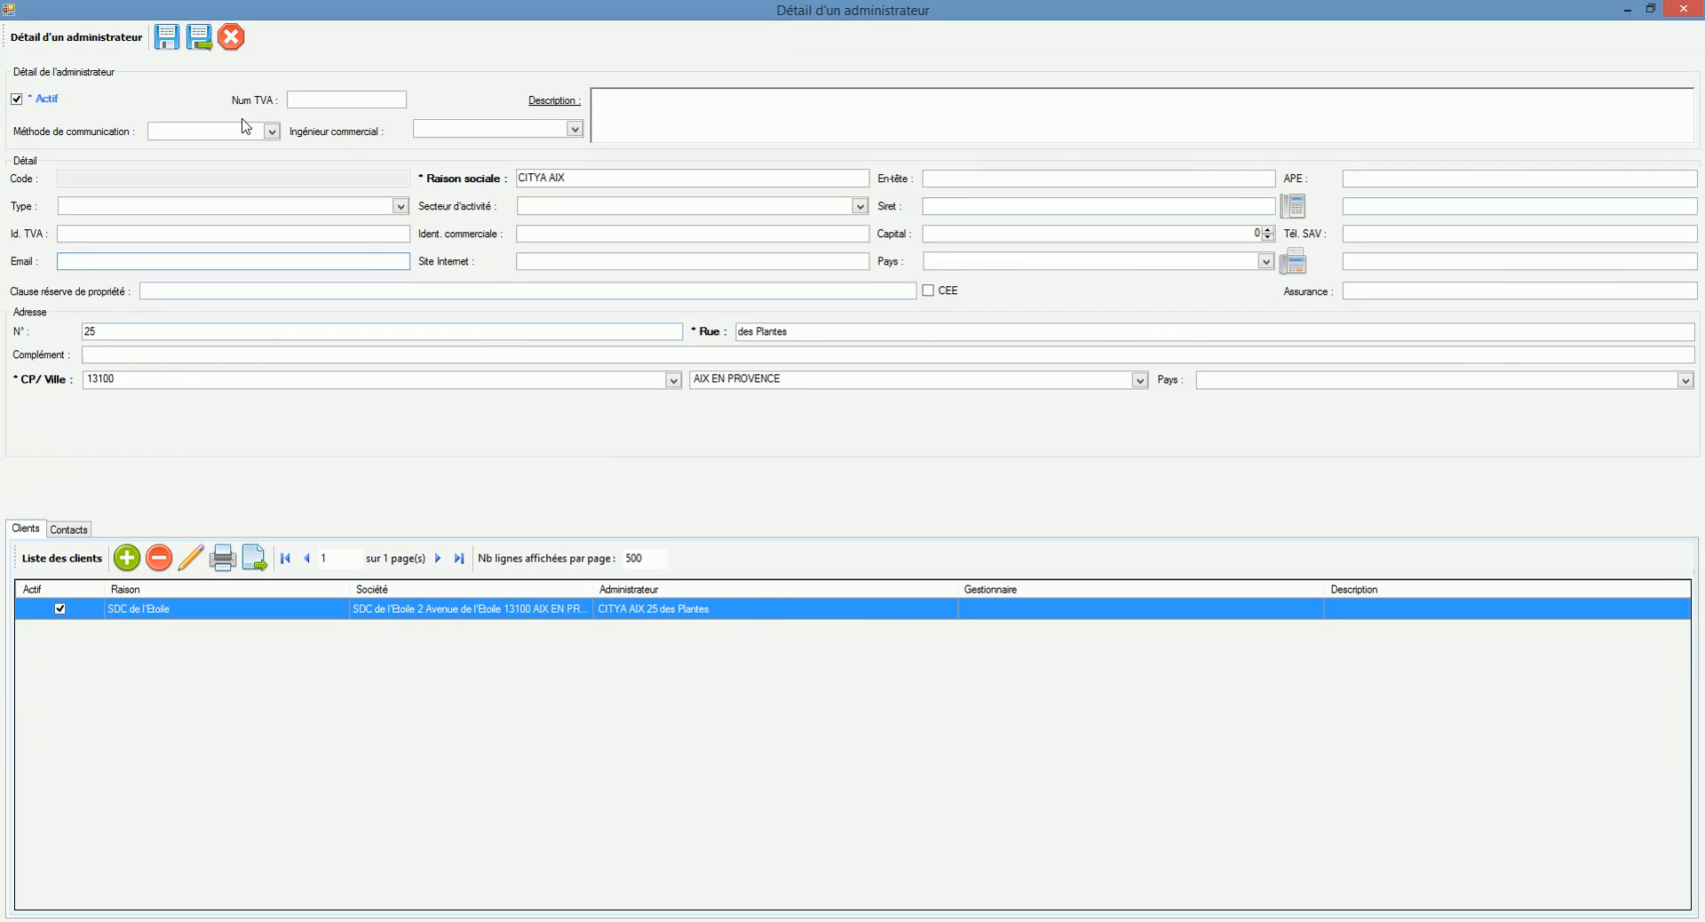
Step: Add a new CITYA AIX contact and enter the contact's last and first name
click(70, 529)
click(146, 563)
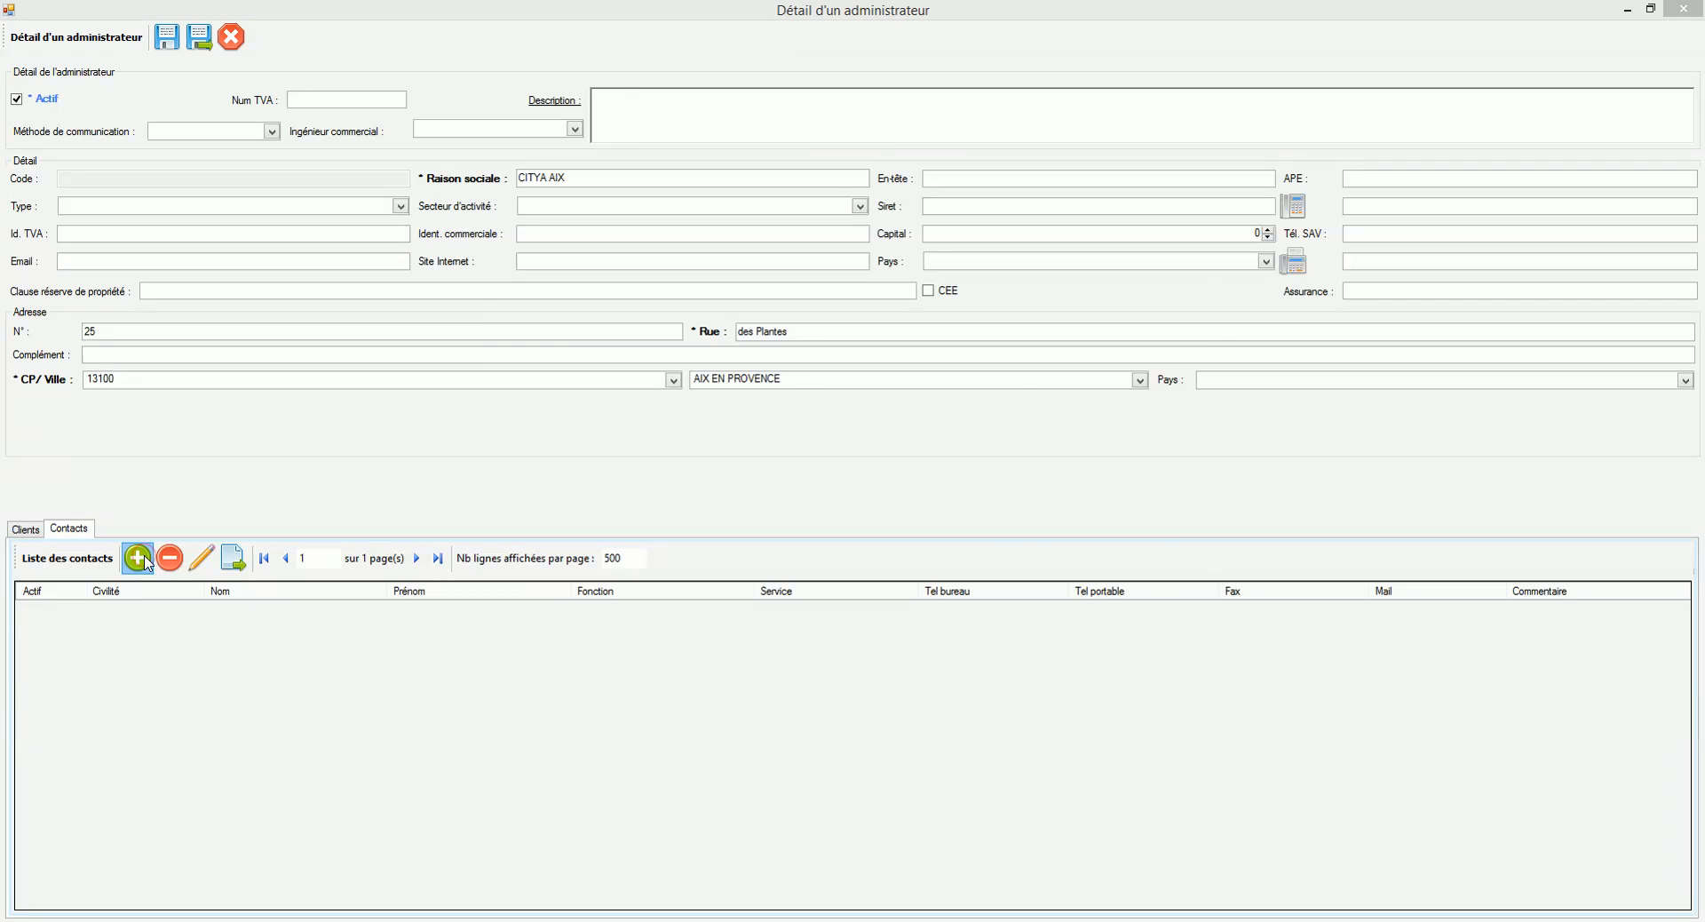
click(589, 383)
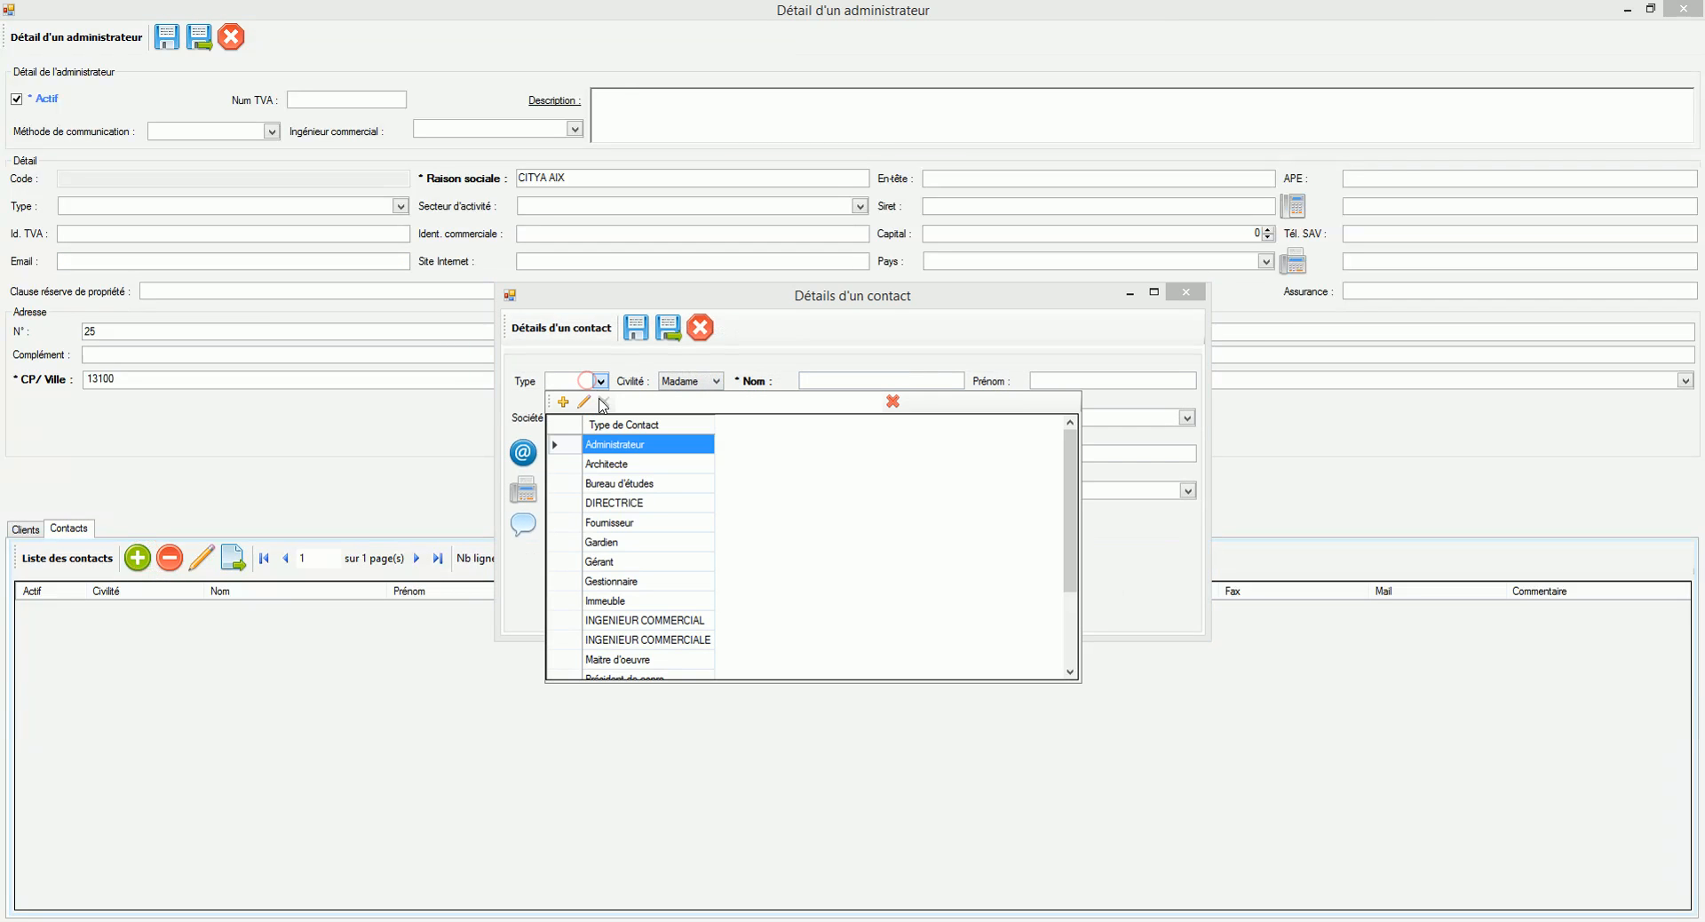
click(631, 368)
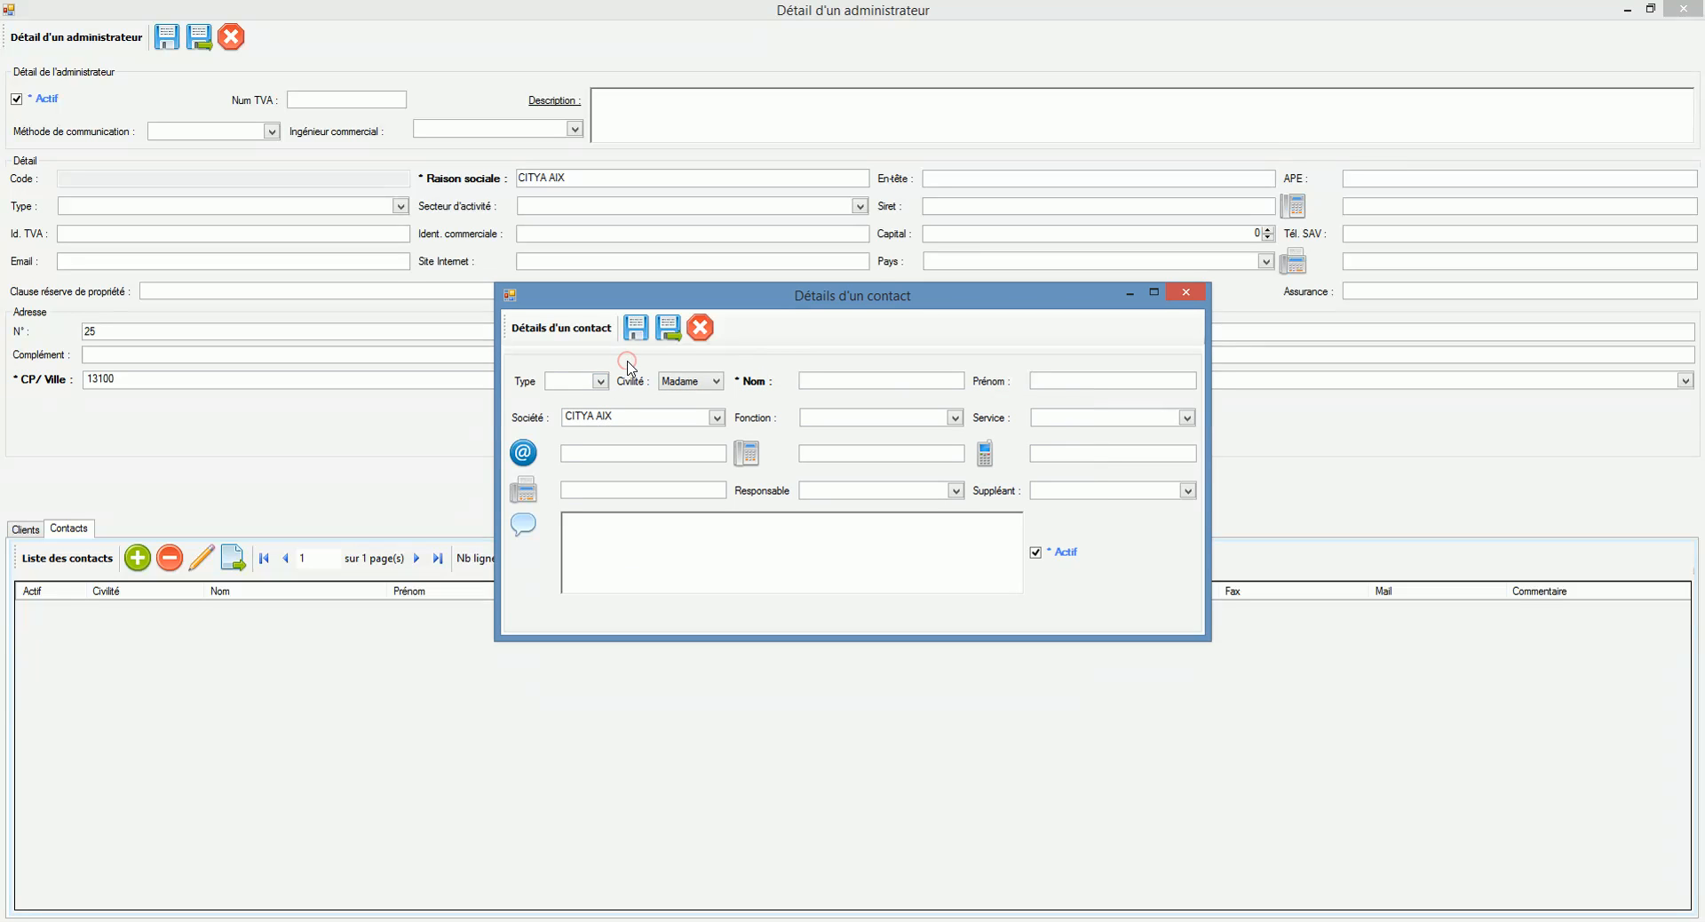
click(829, 378)
text(BLANCHE)
click(1040, 383)
text(Neige)
Step: Give the contact function Commercial, e-mail, office phone and civility Madame, then save it
click(811, 418)
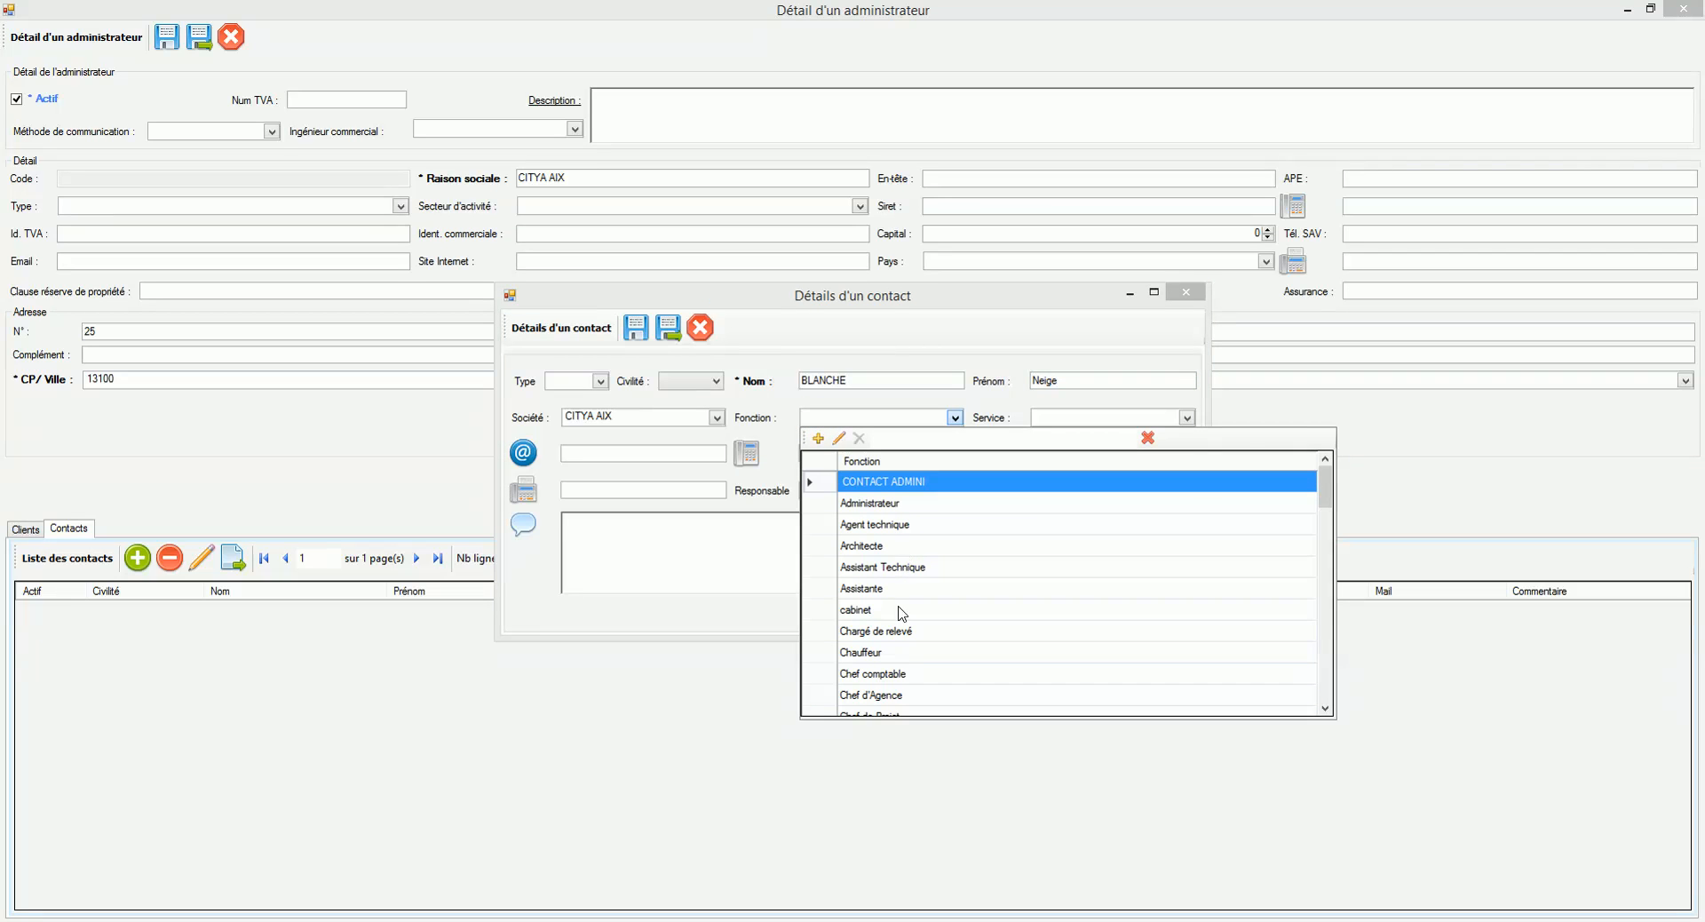
scroll(885, 609, down, 3)
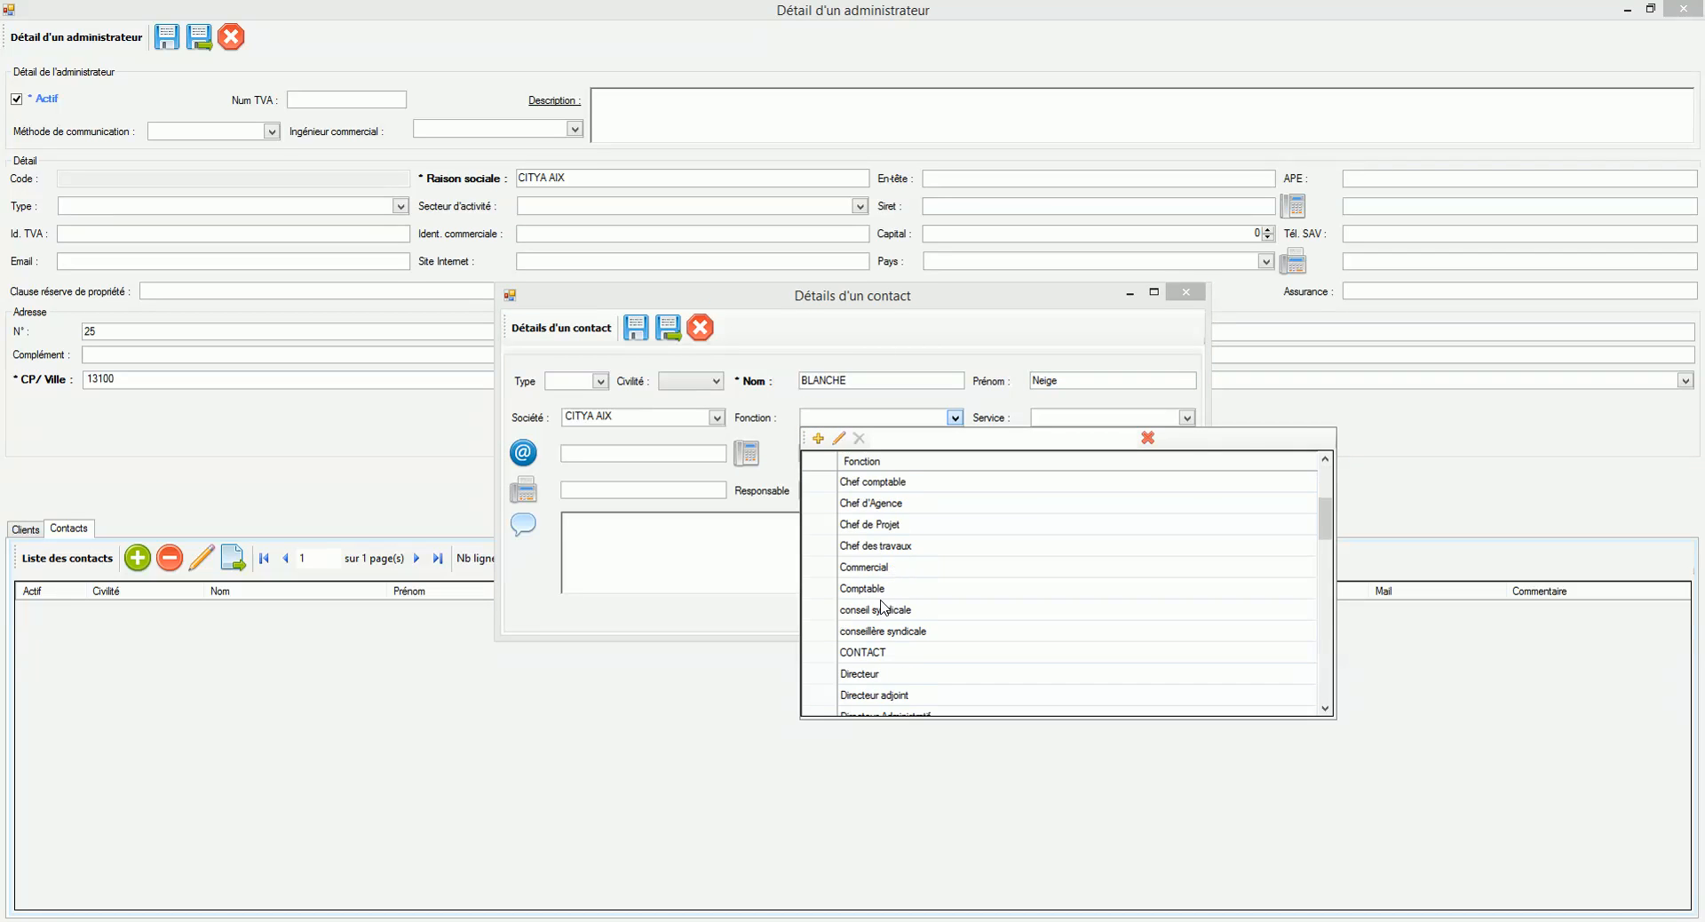
click(886, 569)
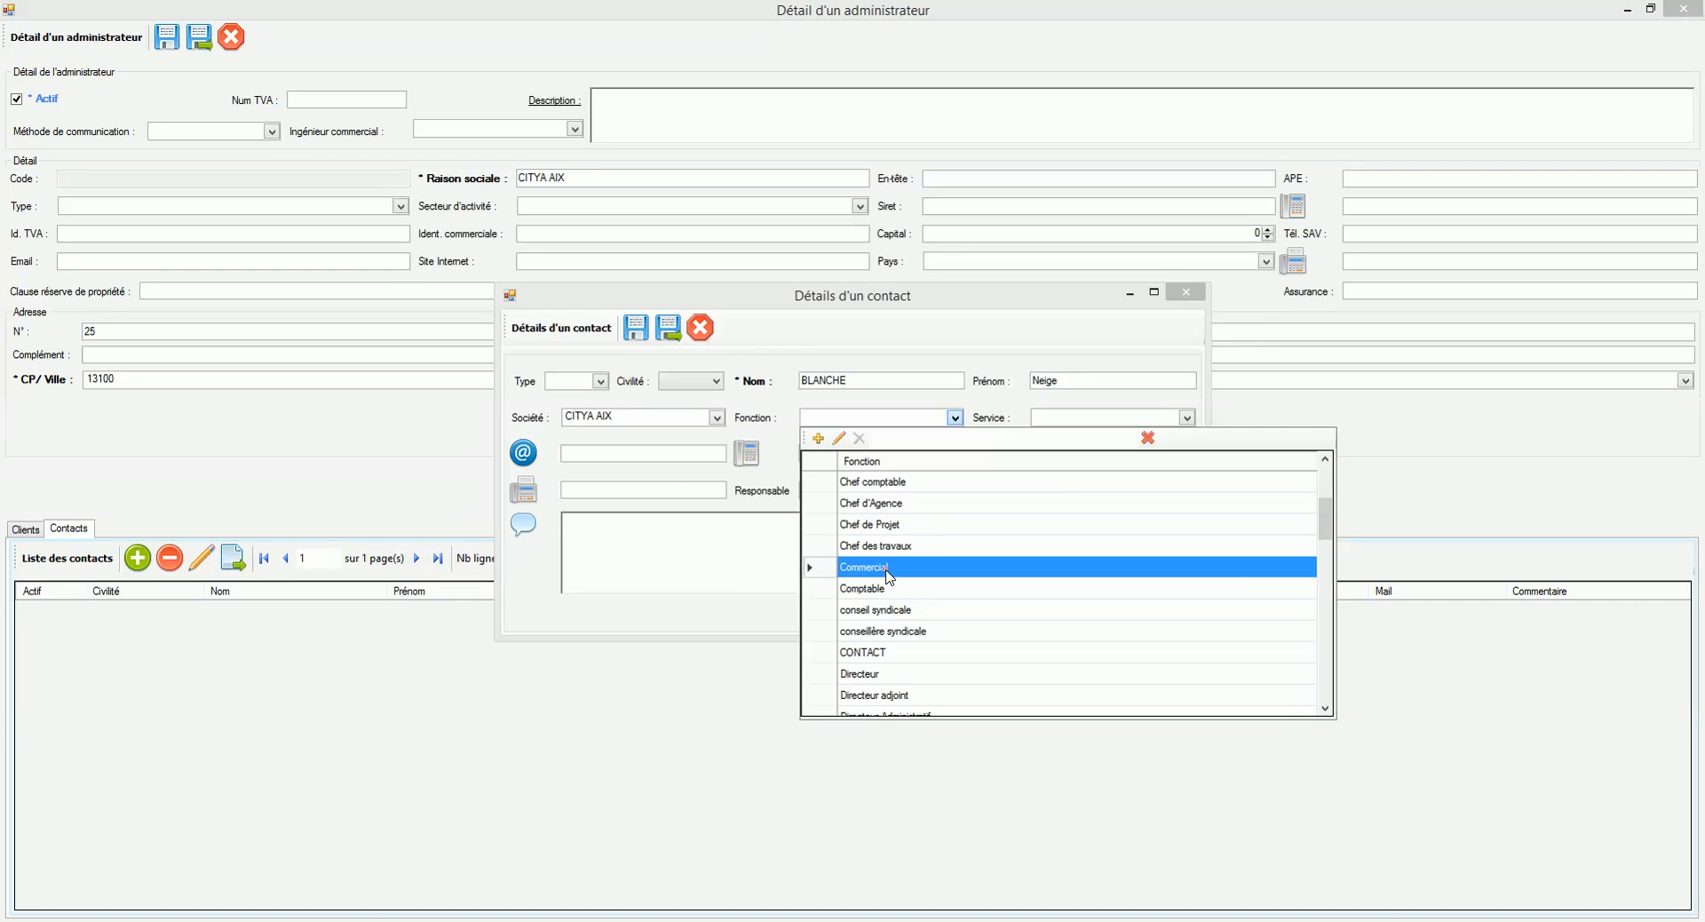
click(671, 455)
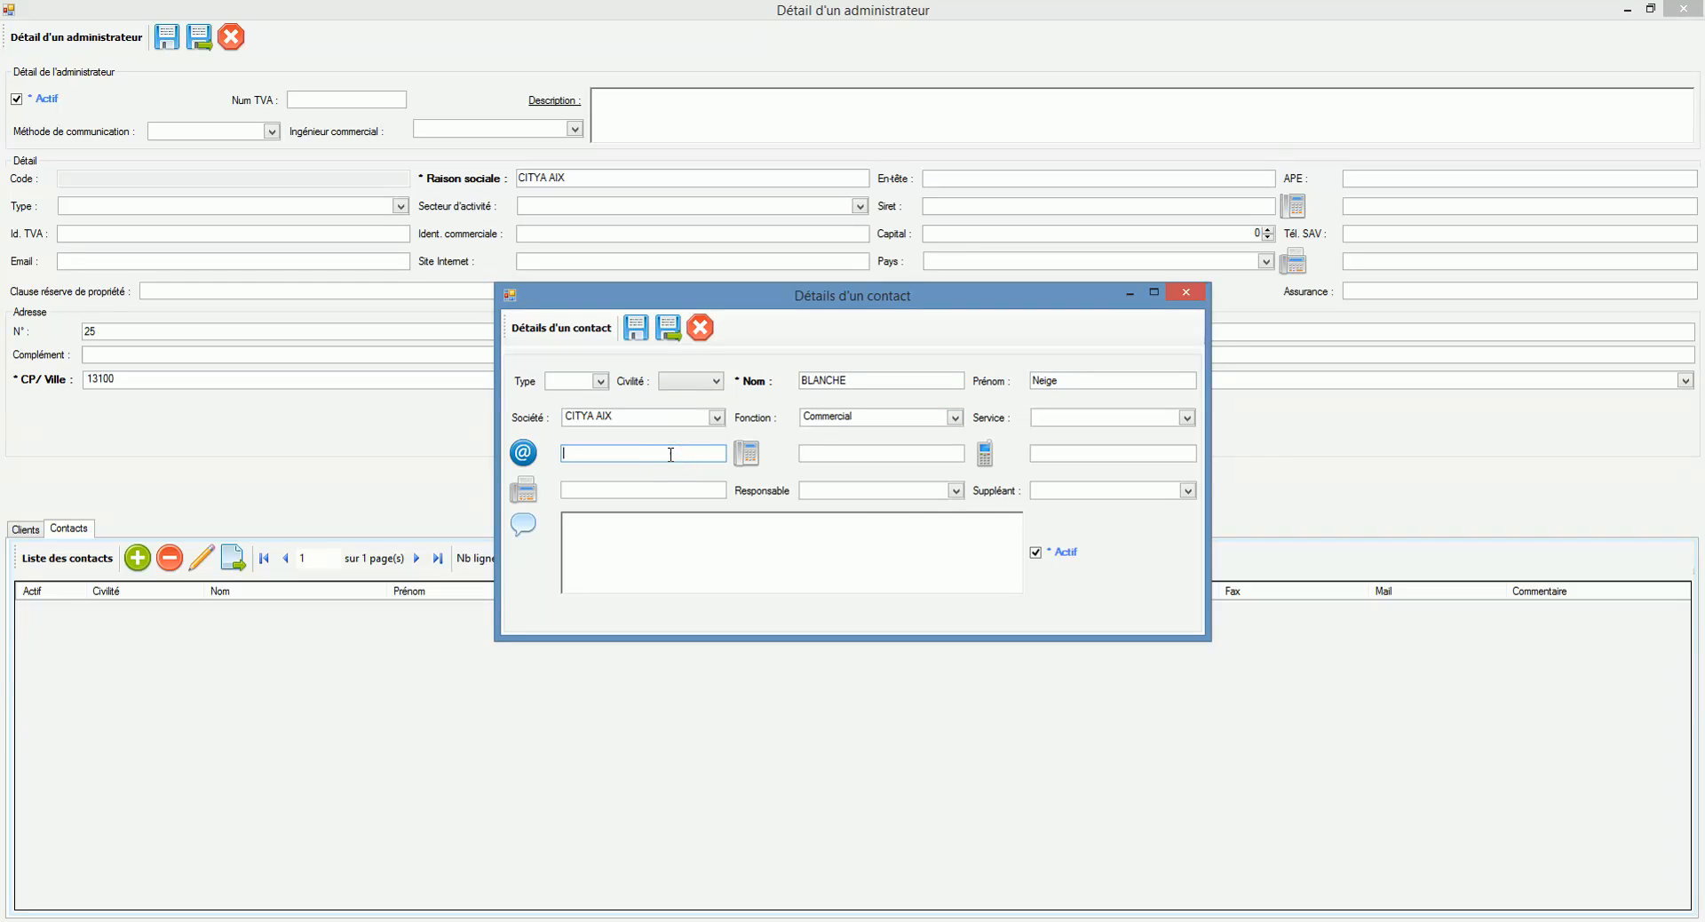
click(828, 454)
text(06 06 06 06 06)
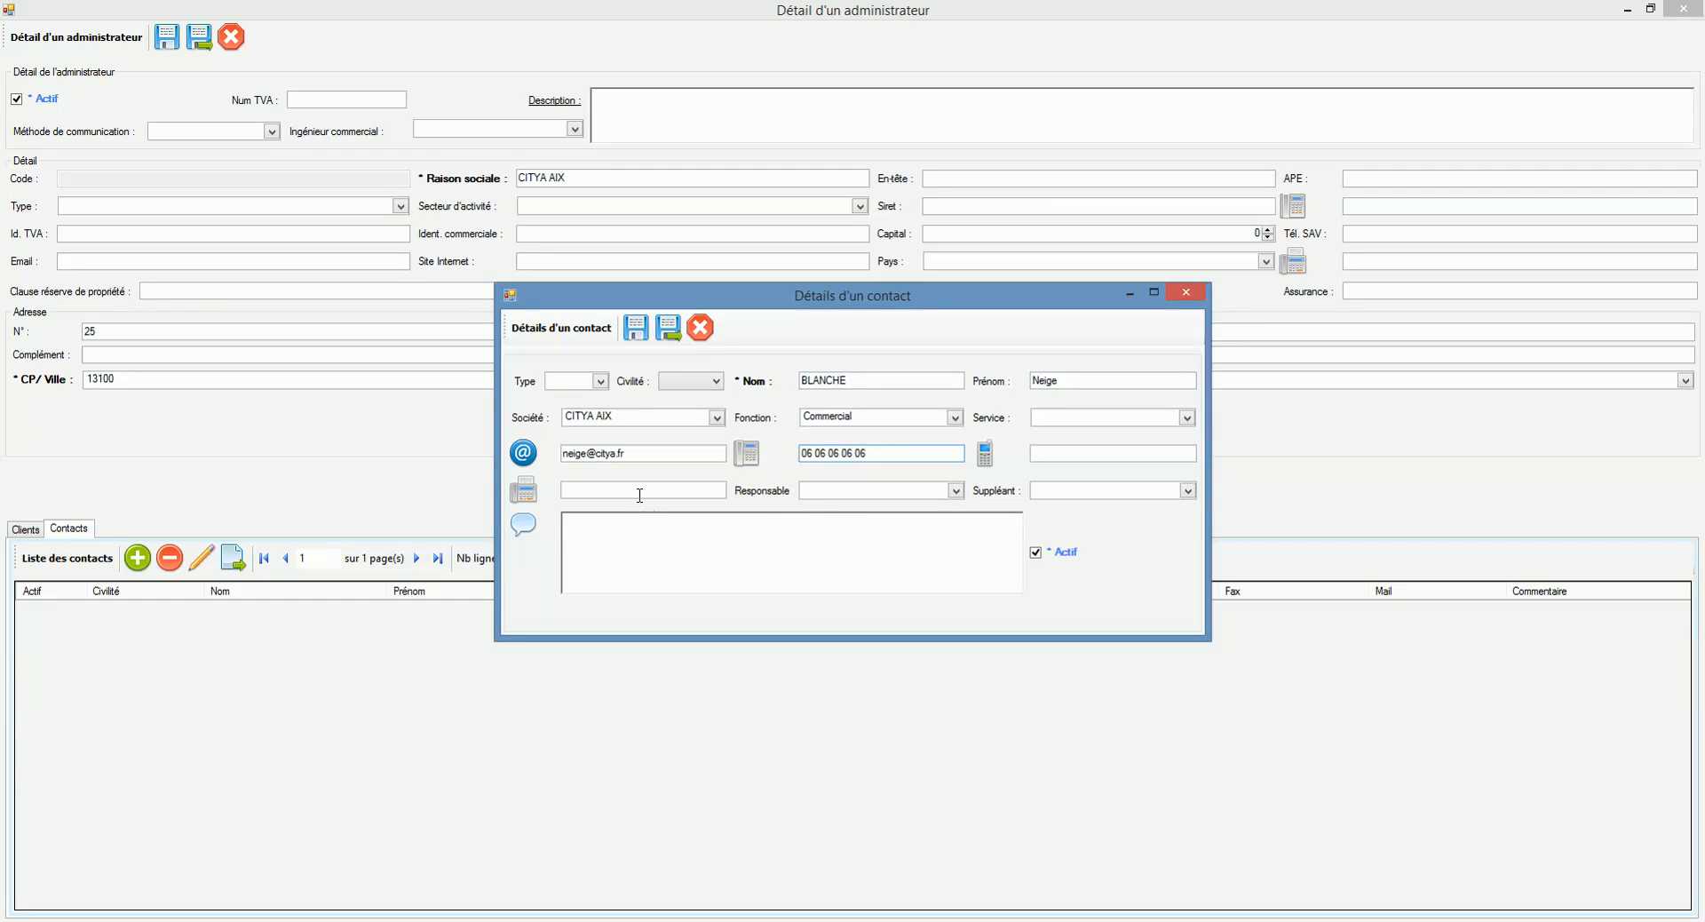
click(701, 382)
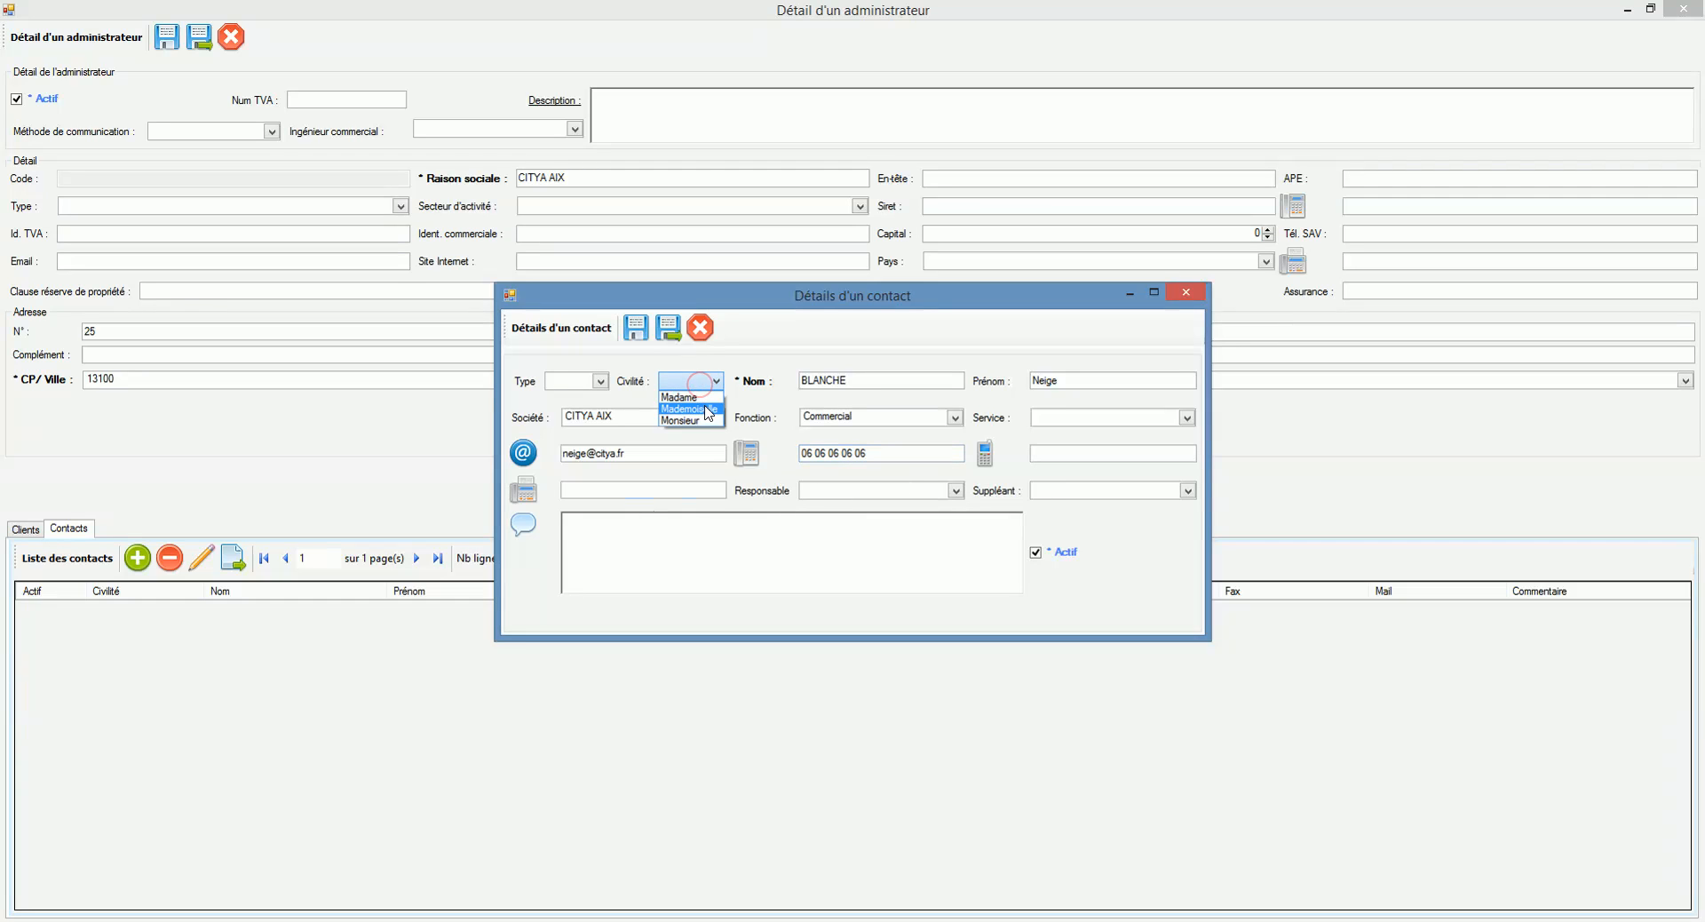
click(696, 395)
click(667, 328)
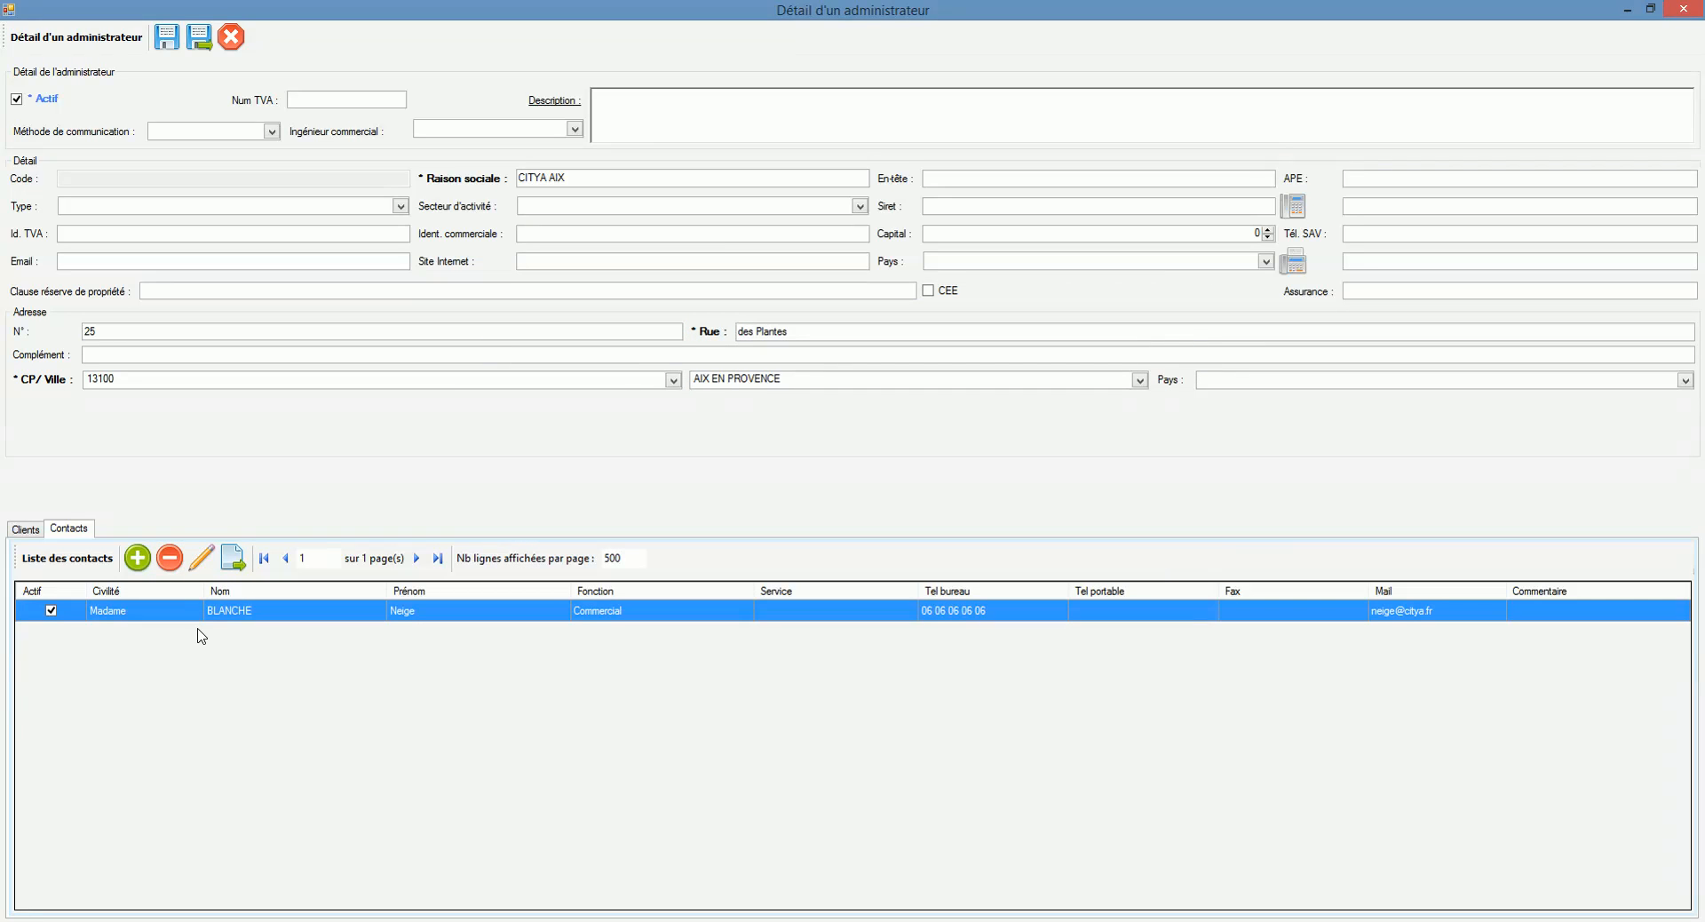
Step: Keep the new contact unchanged, check CITYA AIX's clients, then save and close the administrator
click(172, 562)
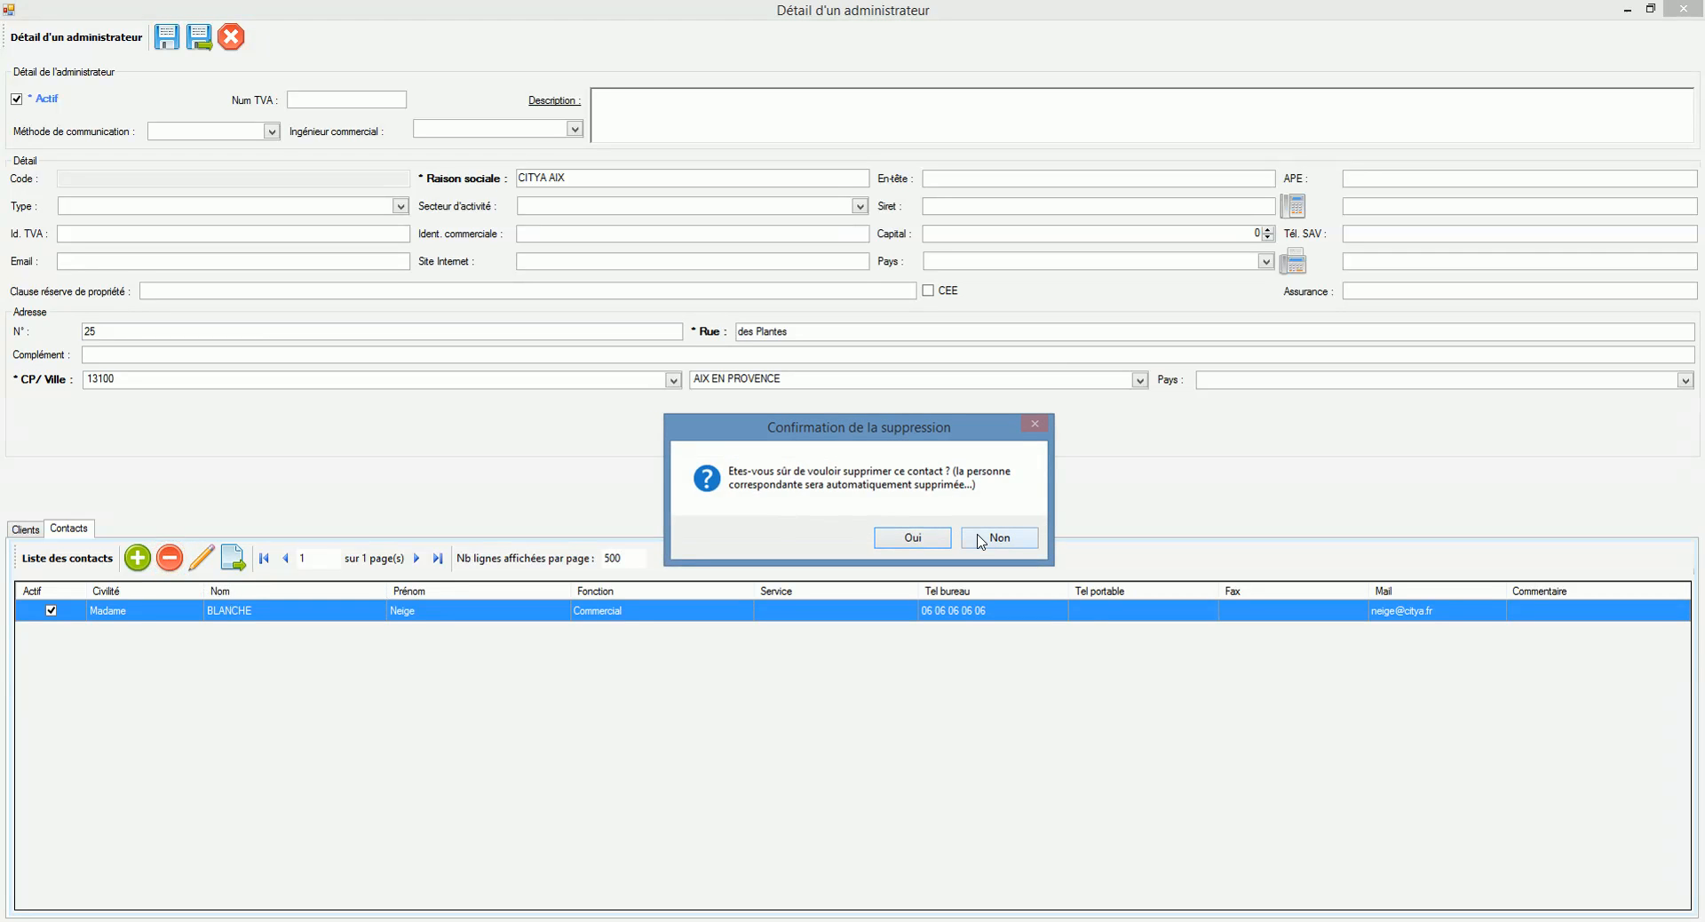
click(980, 539)
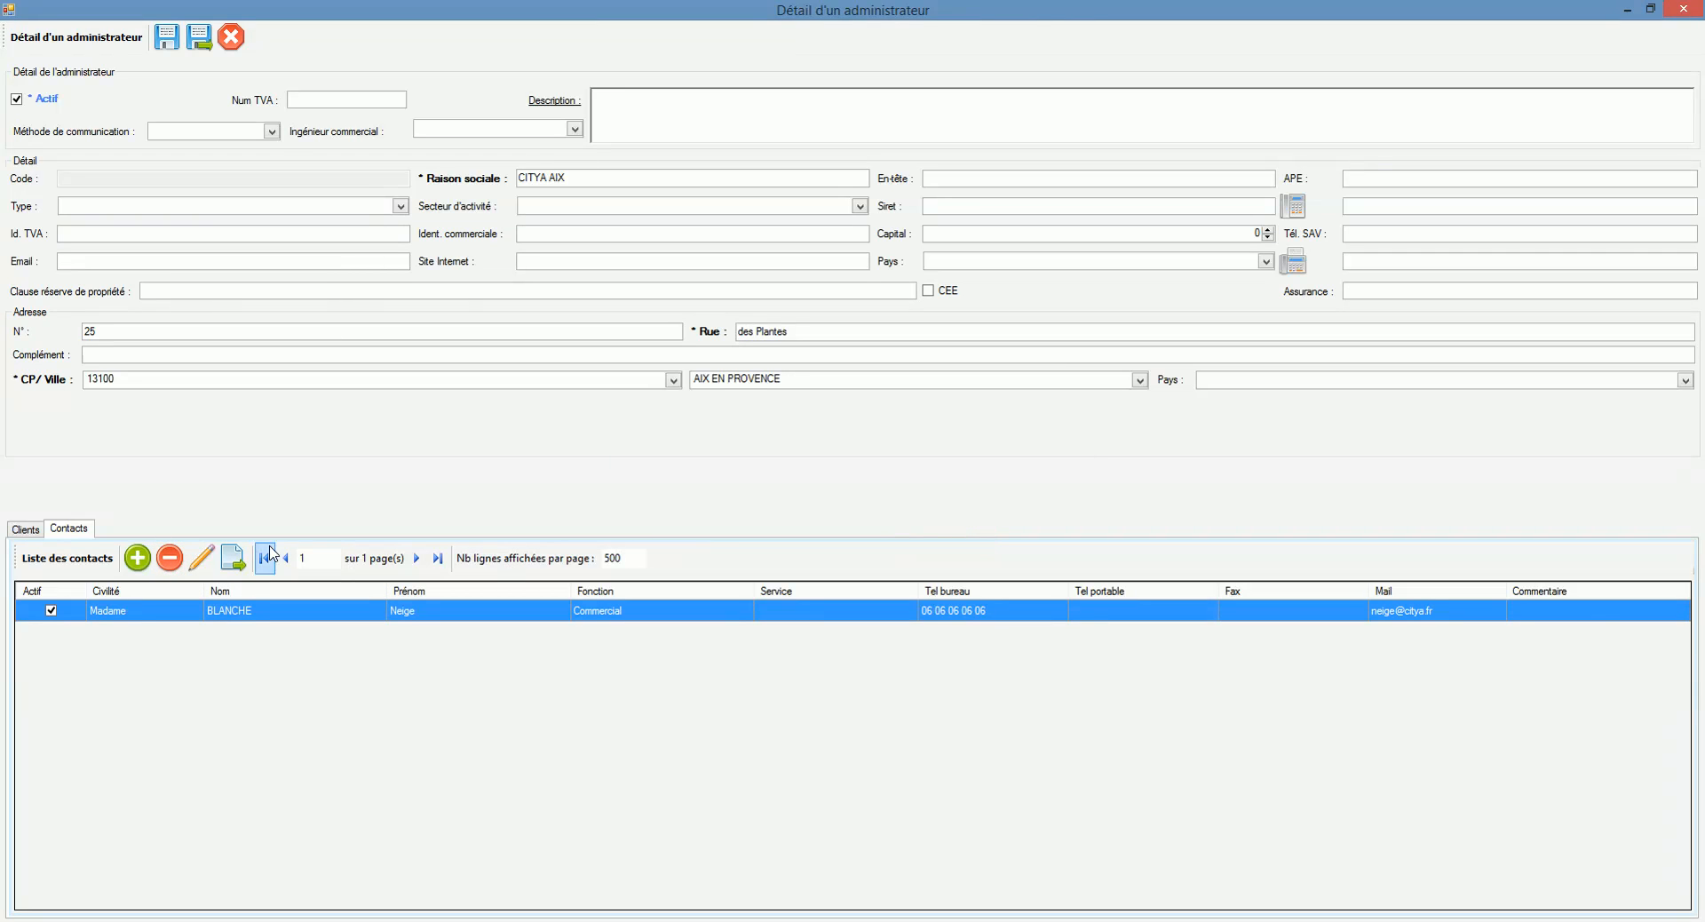
click(203, 558)
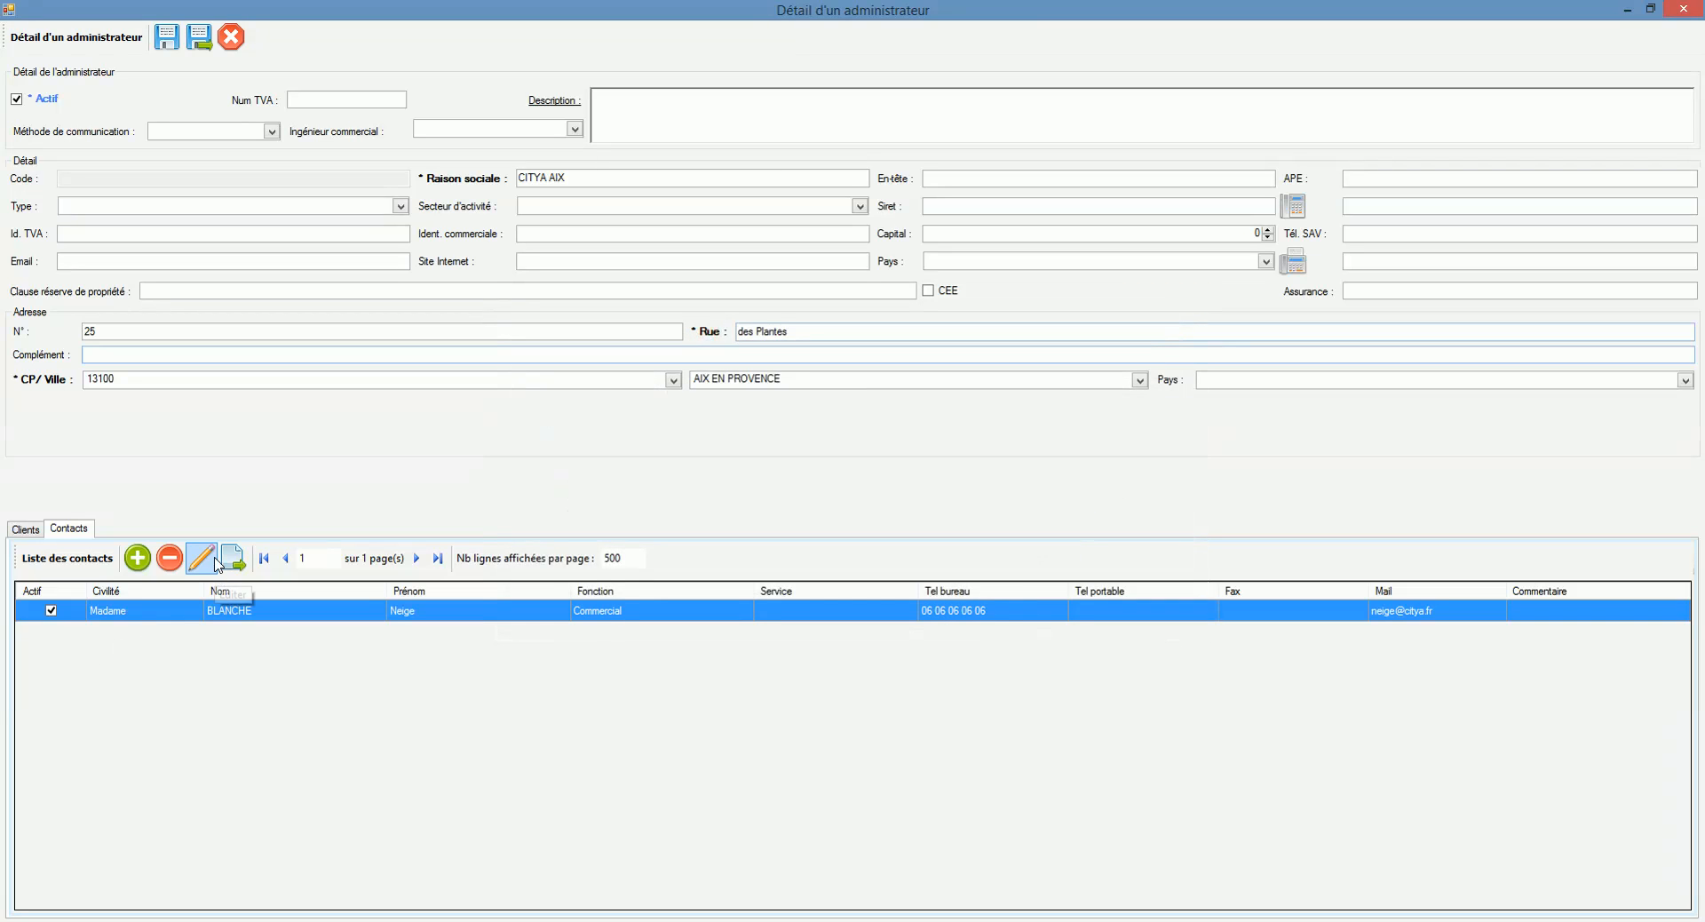
double_click(196, 612)
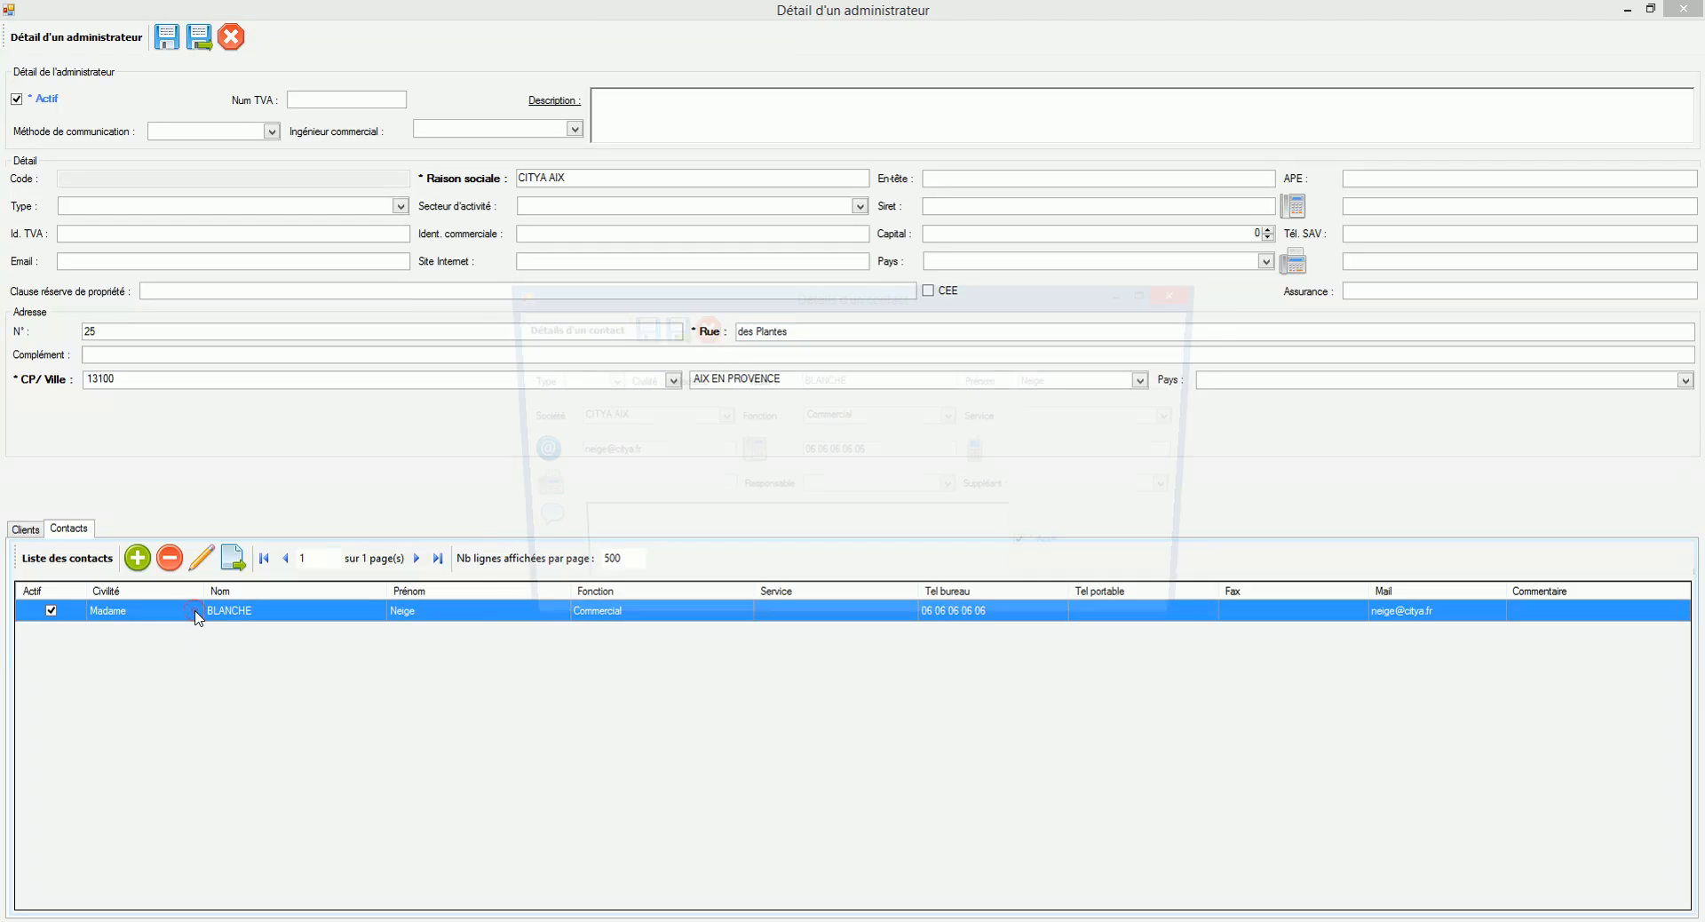
click(700, 327)
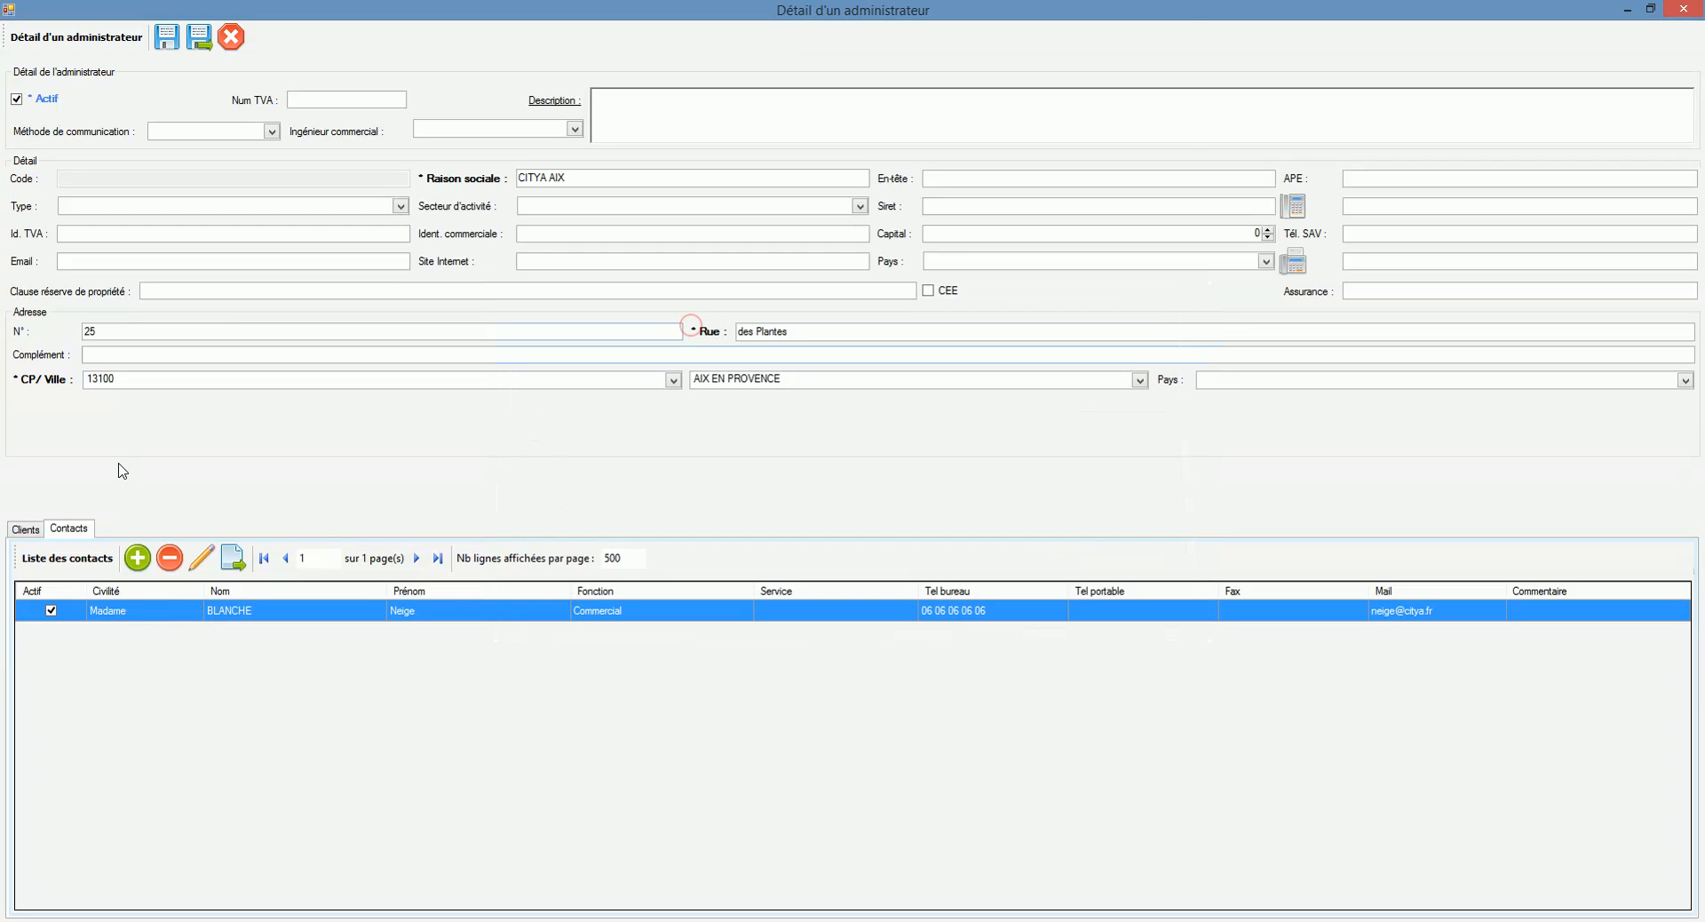
click(26, 529)
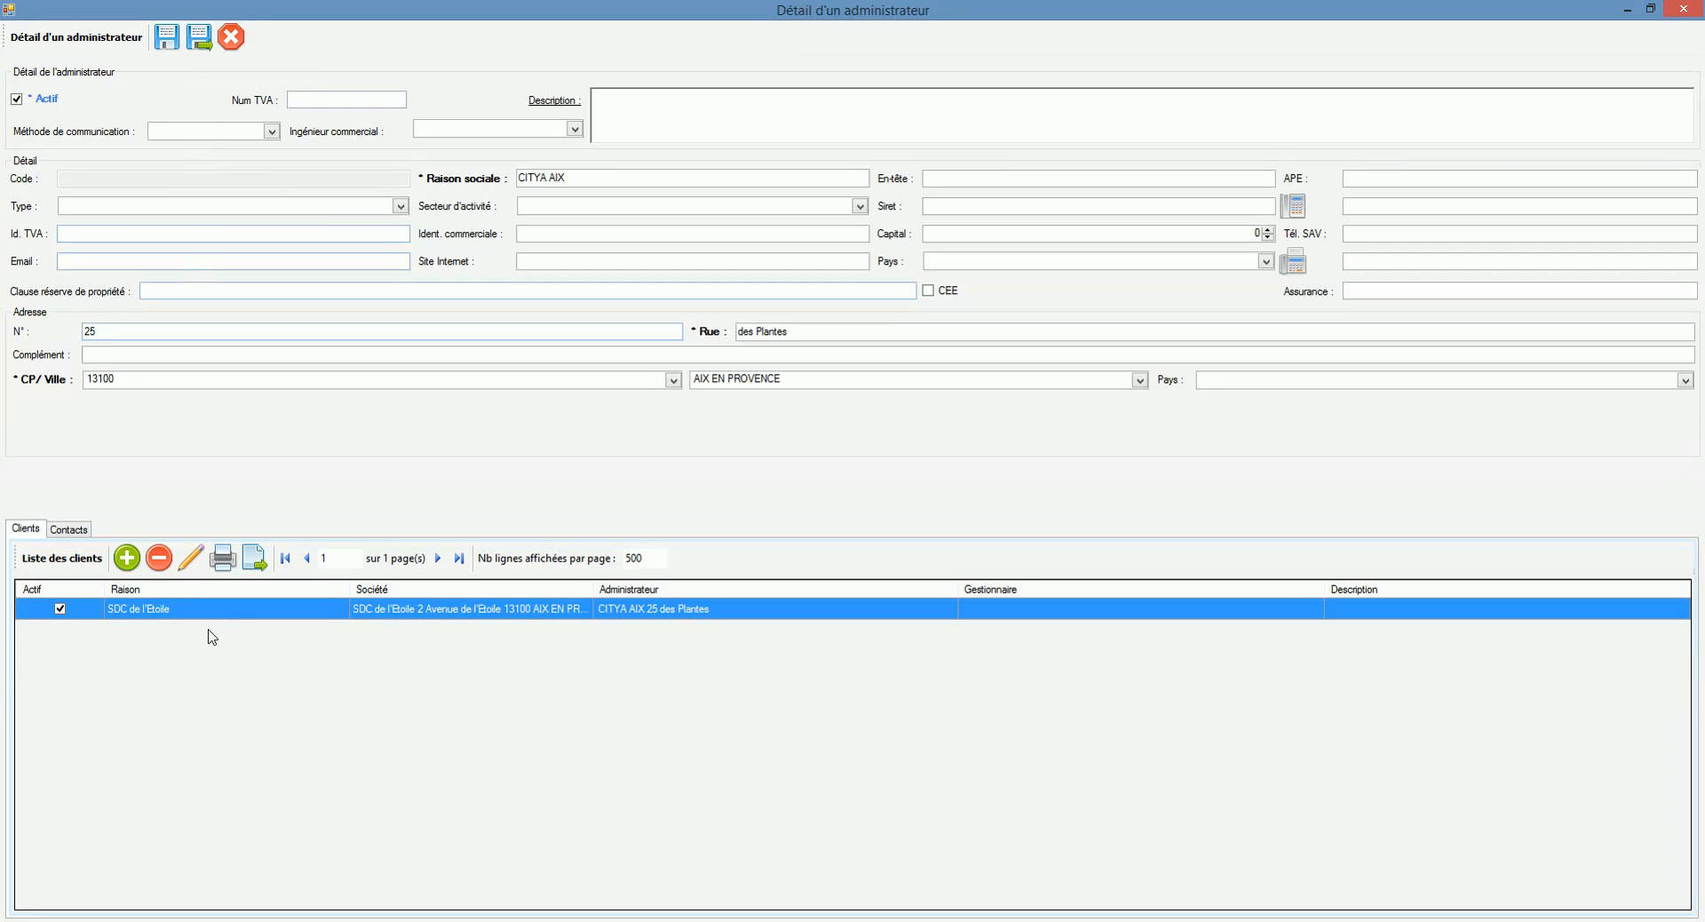
click(199, 37)
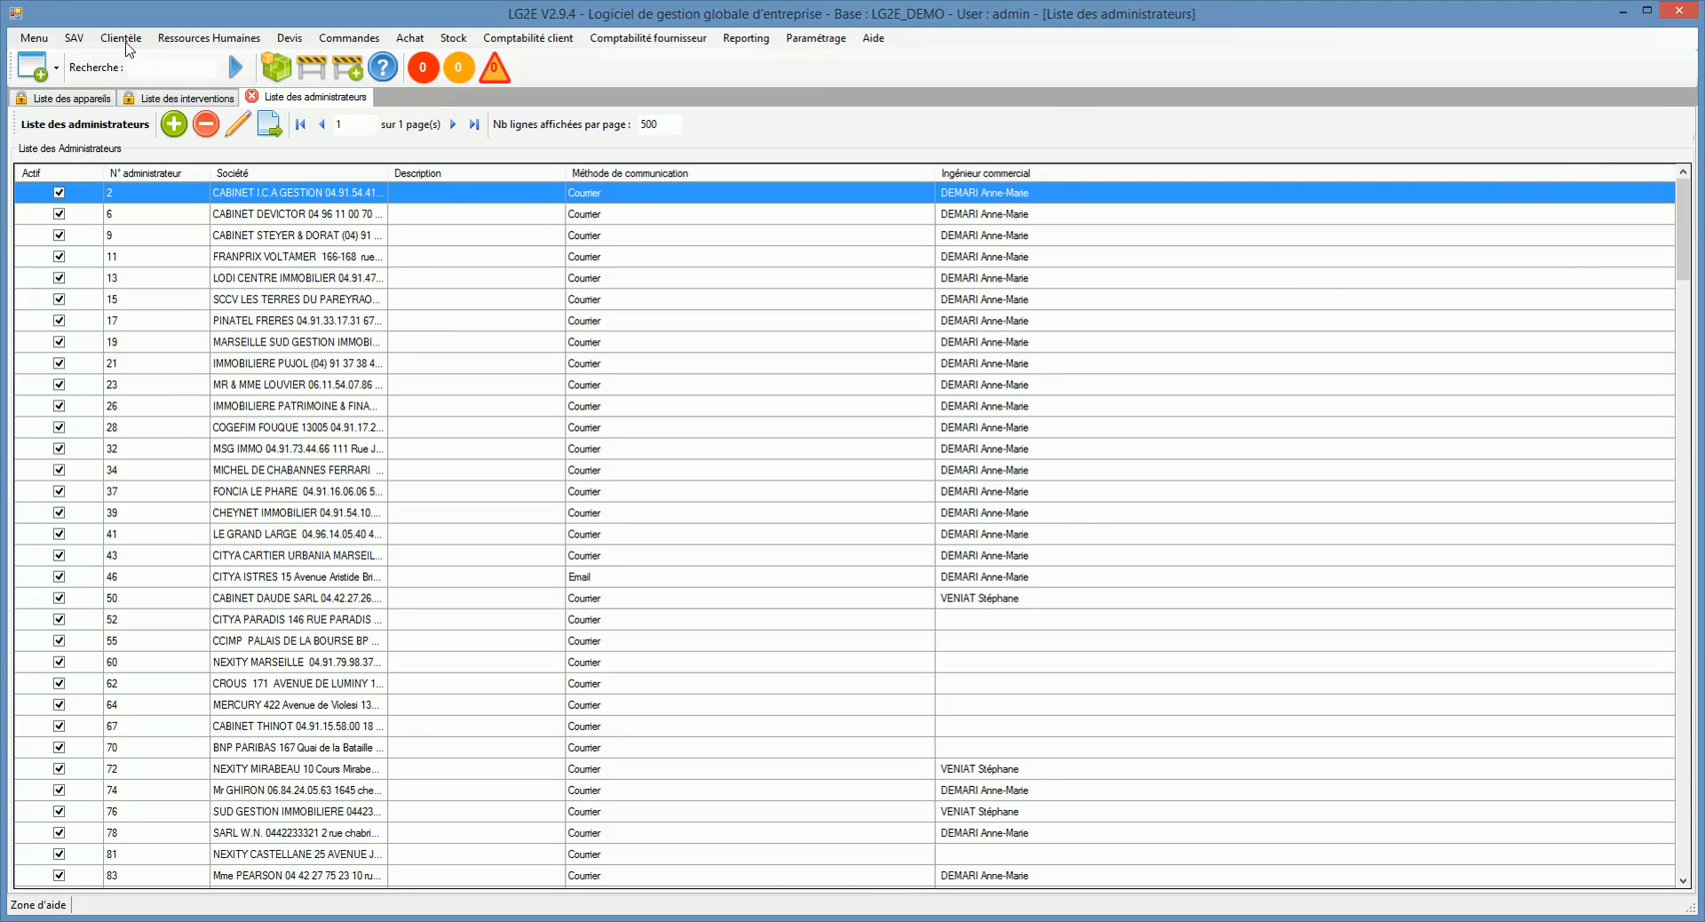
Step: Open the client list from the Clientèle menu and start a blank new client record
click(122, 39)
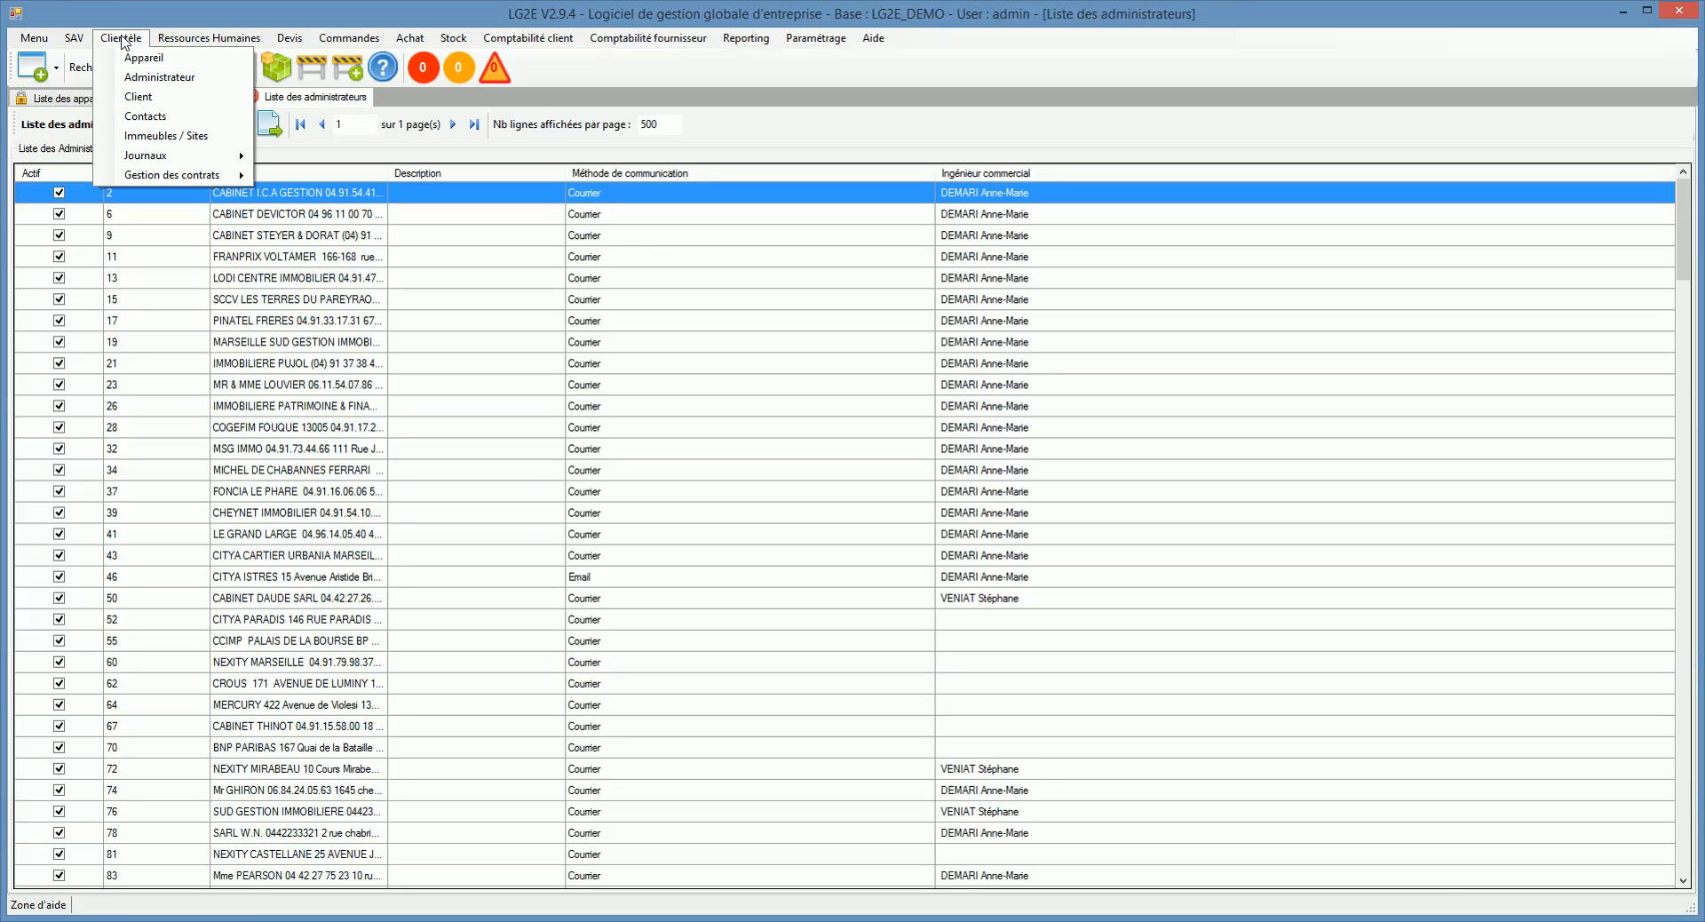
click(151, 96)
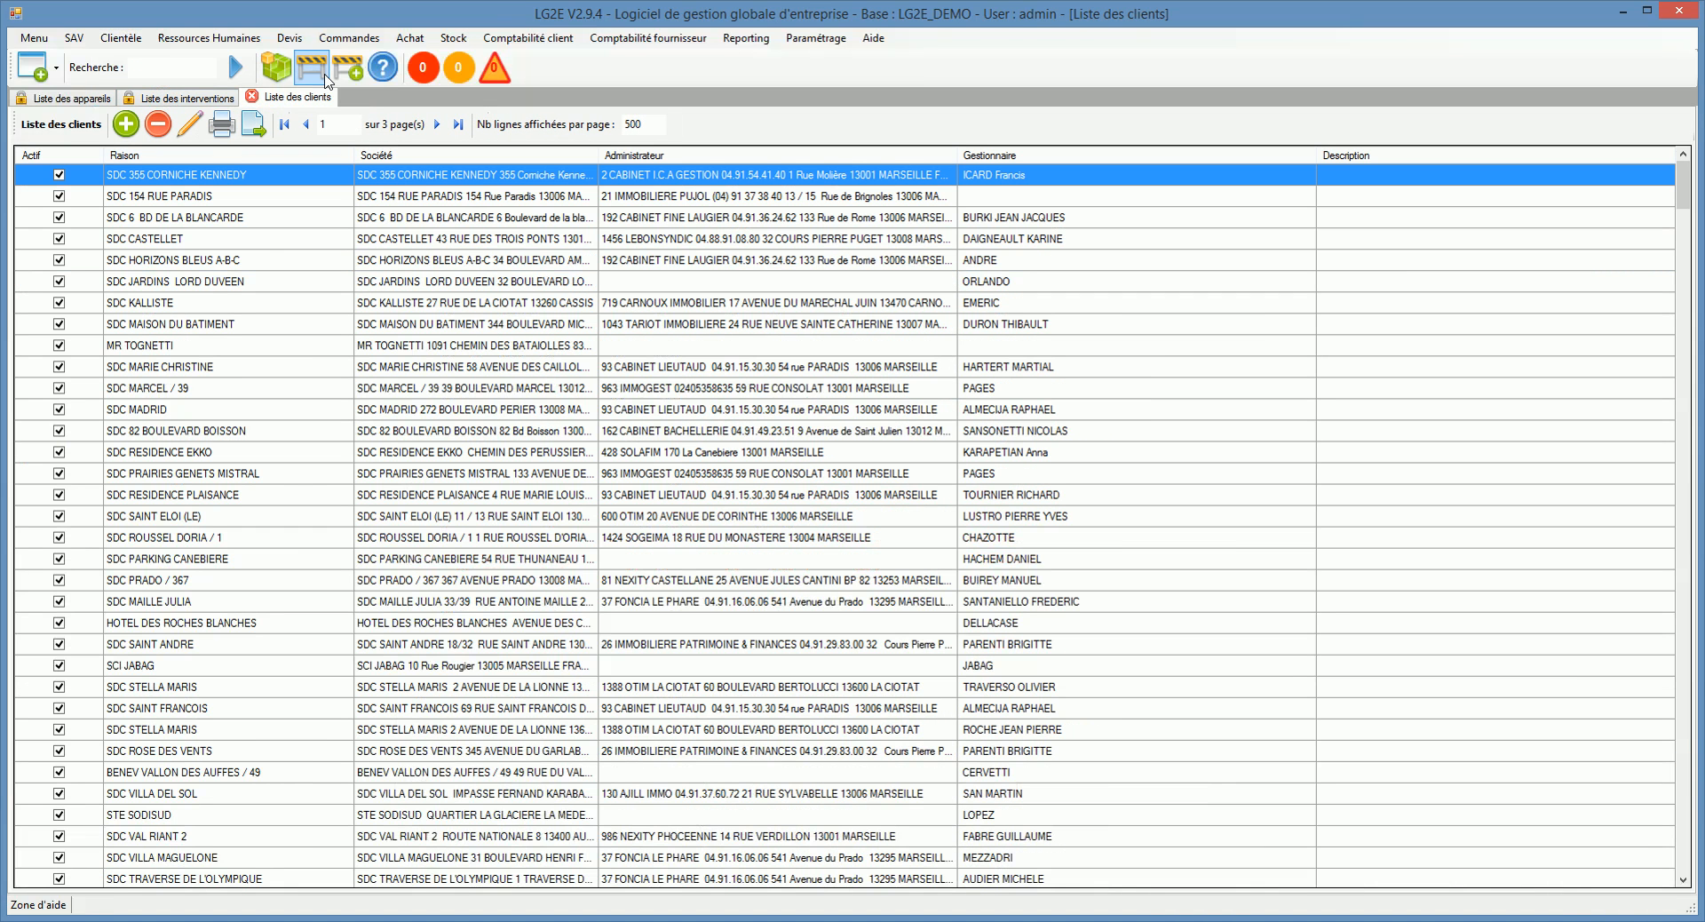
click(126, 126)
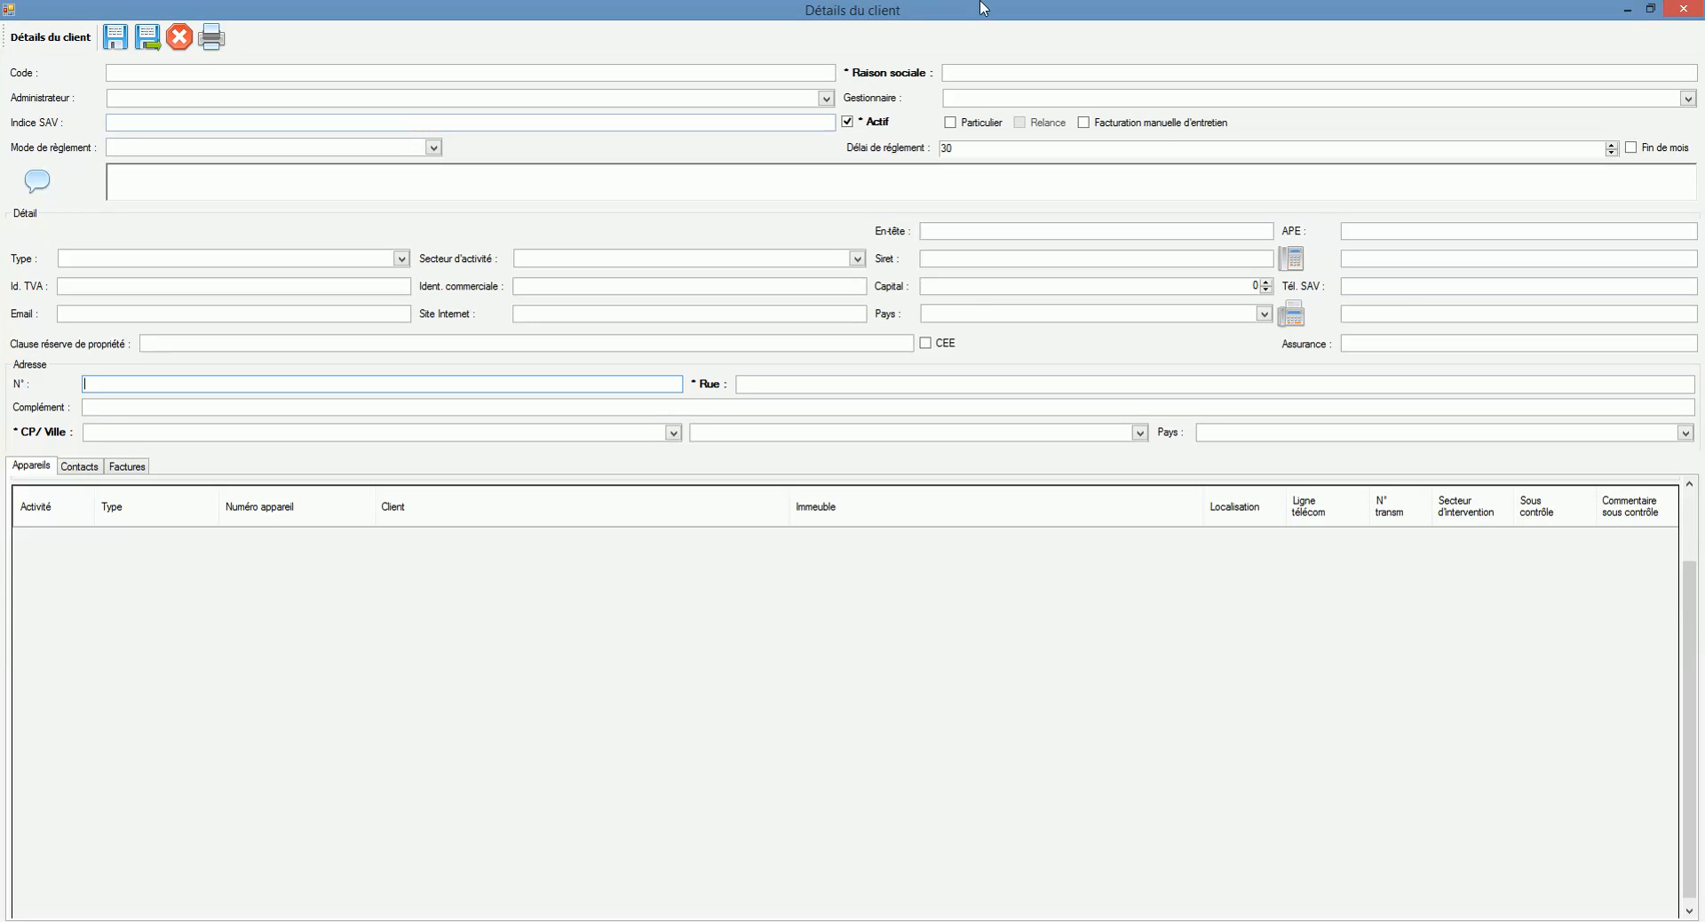
Step: Enter the company name SDC de la plage and set its administrator to CITYA AIX
click(958, 76)
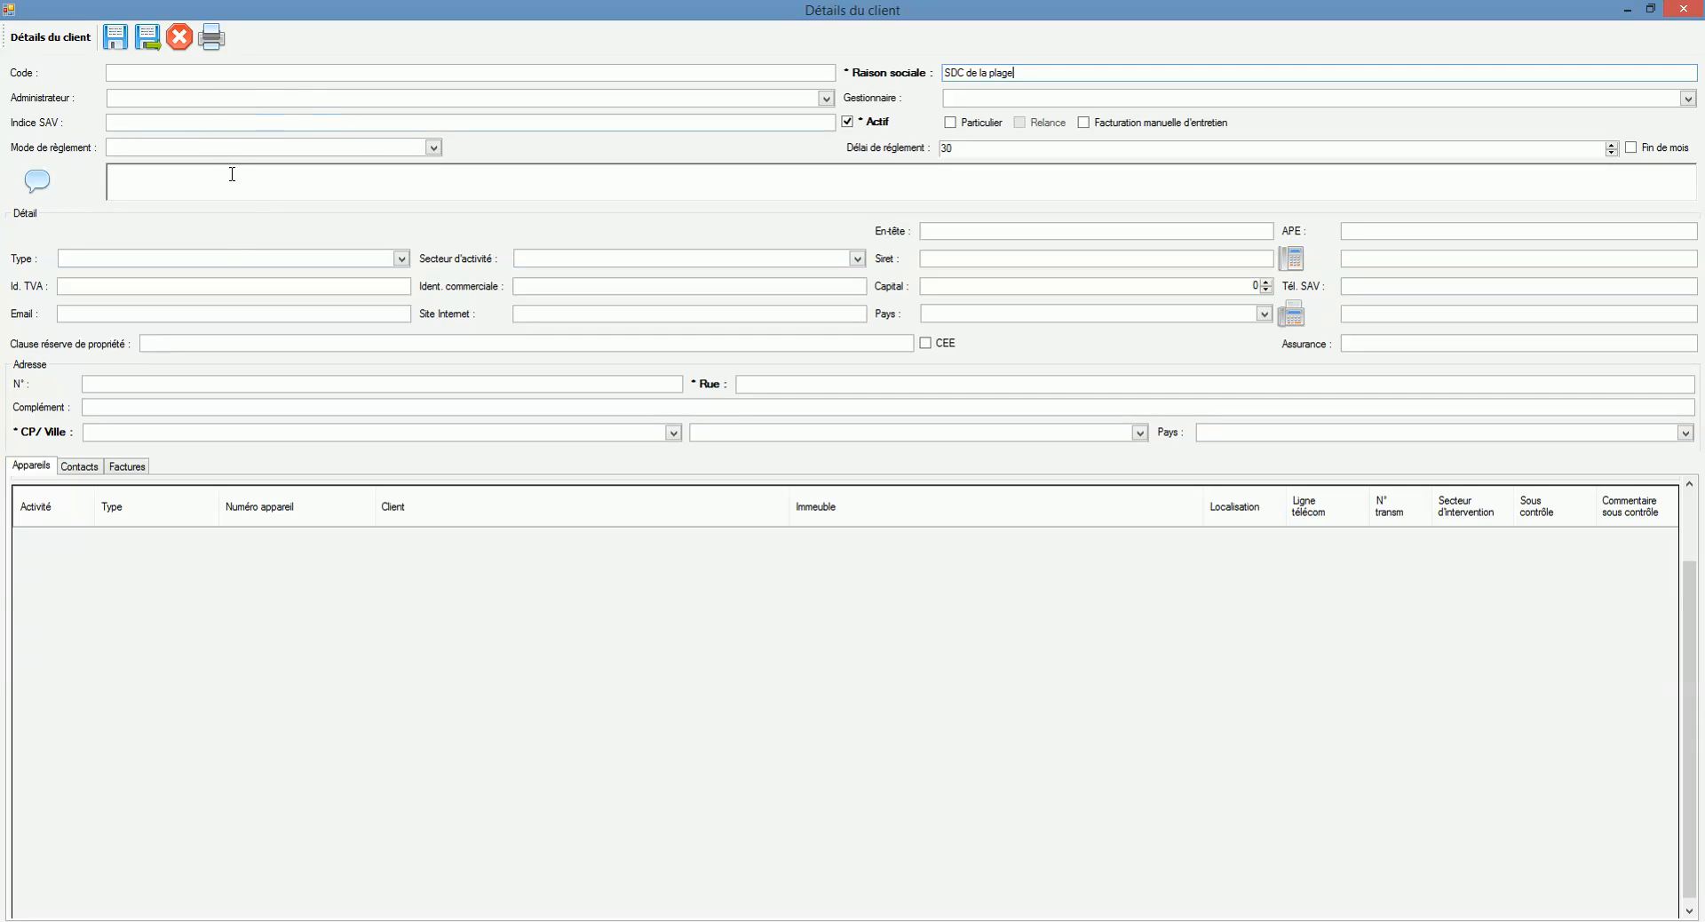
click(214, 99)
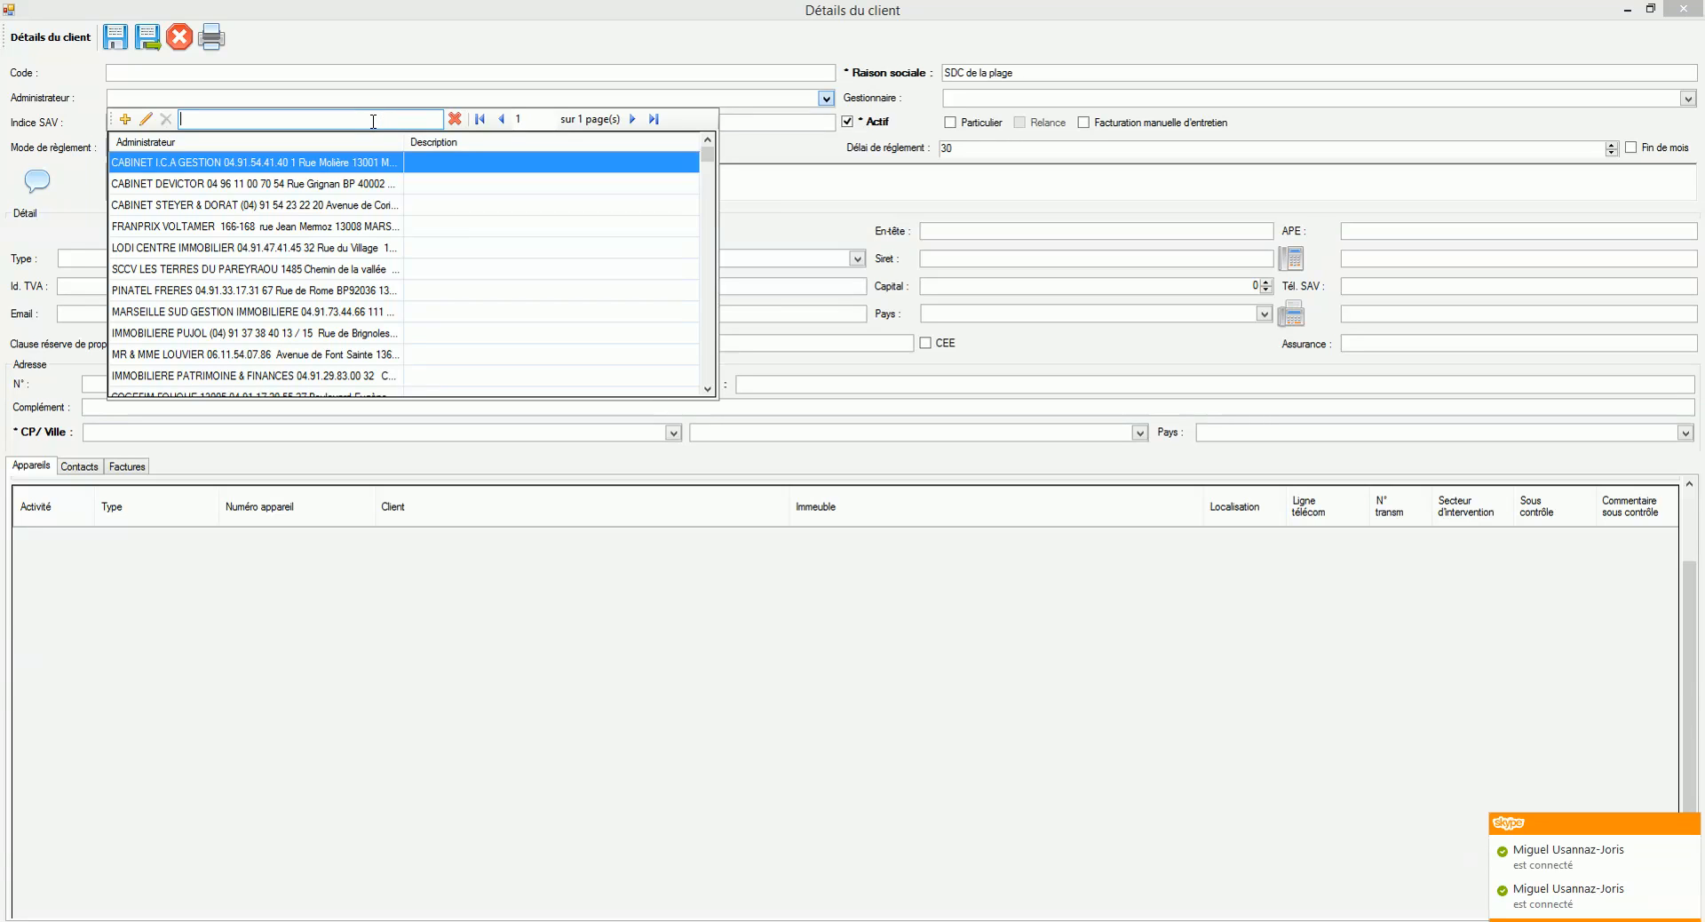
text(cit)
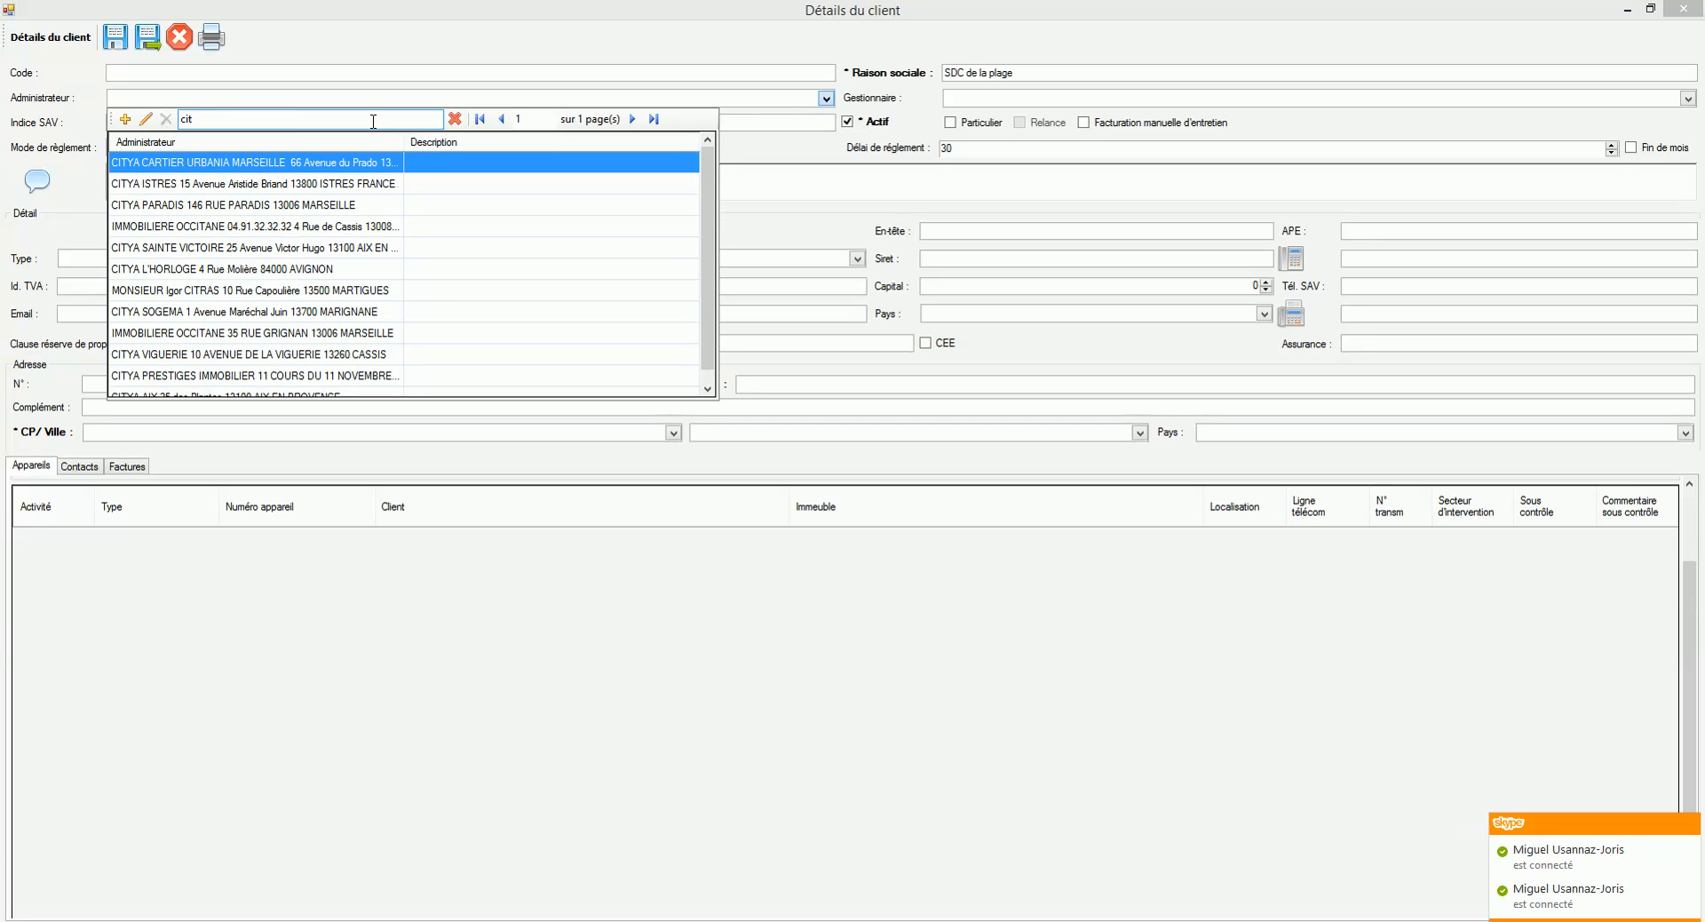
text(y)
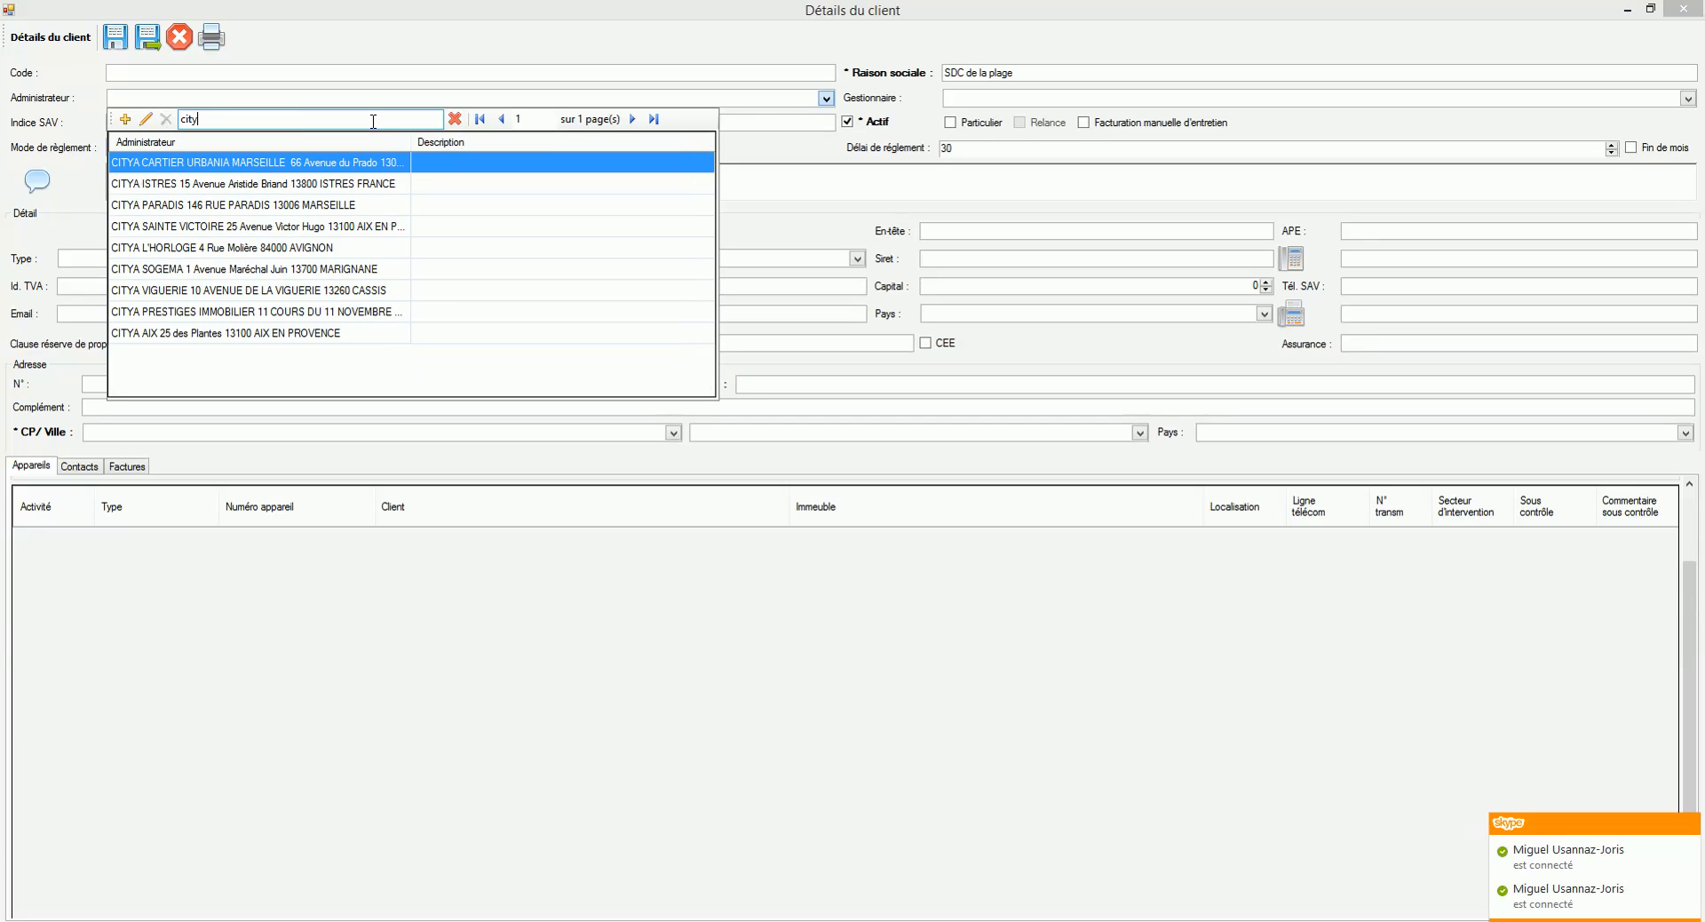
double_click(260, 334)
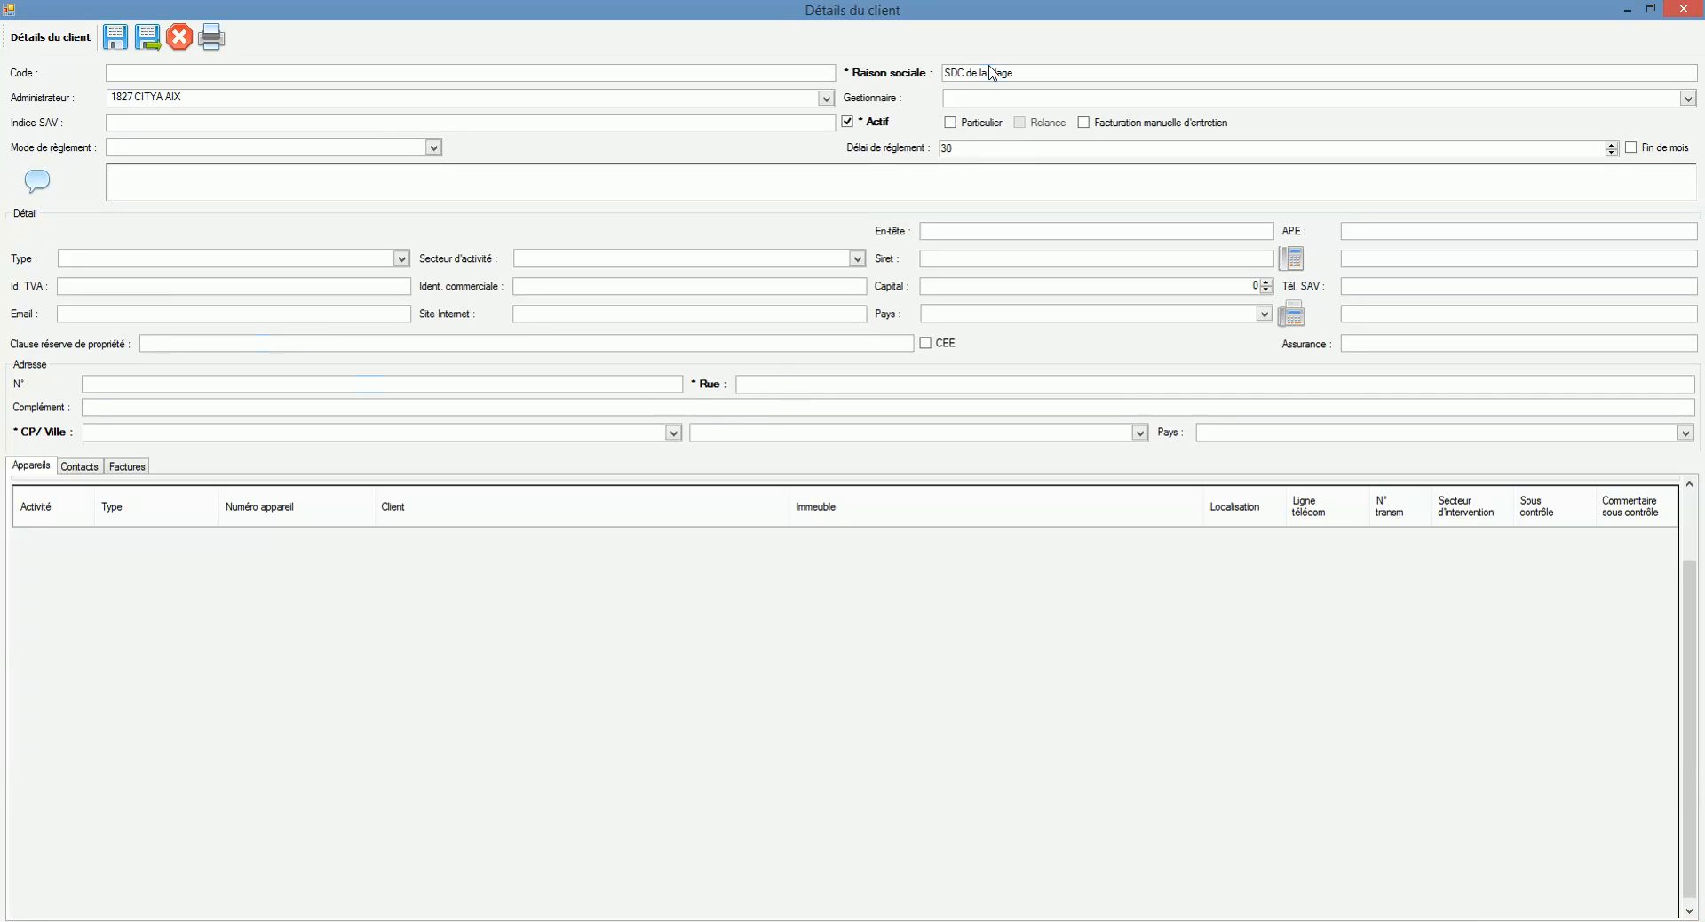
click(638, 388)
text(1)
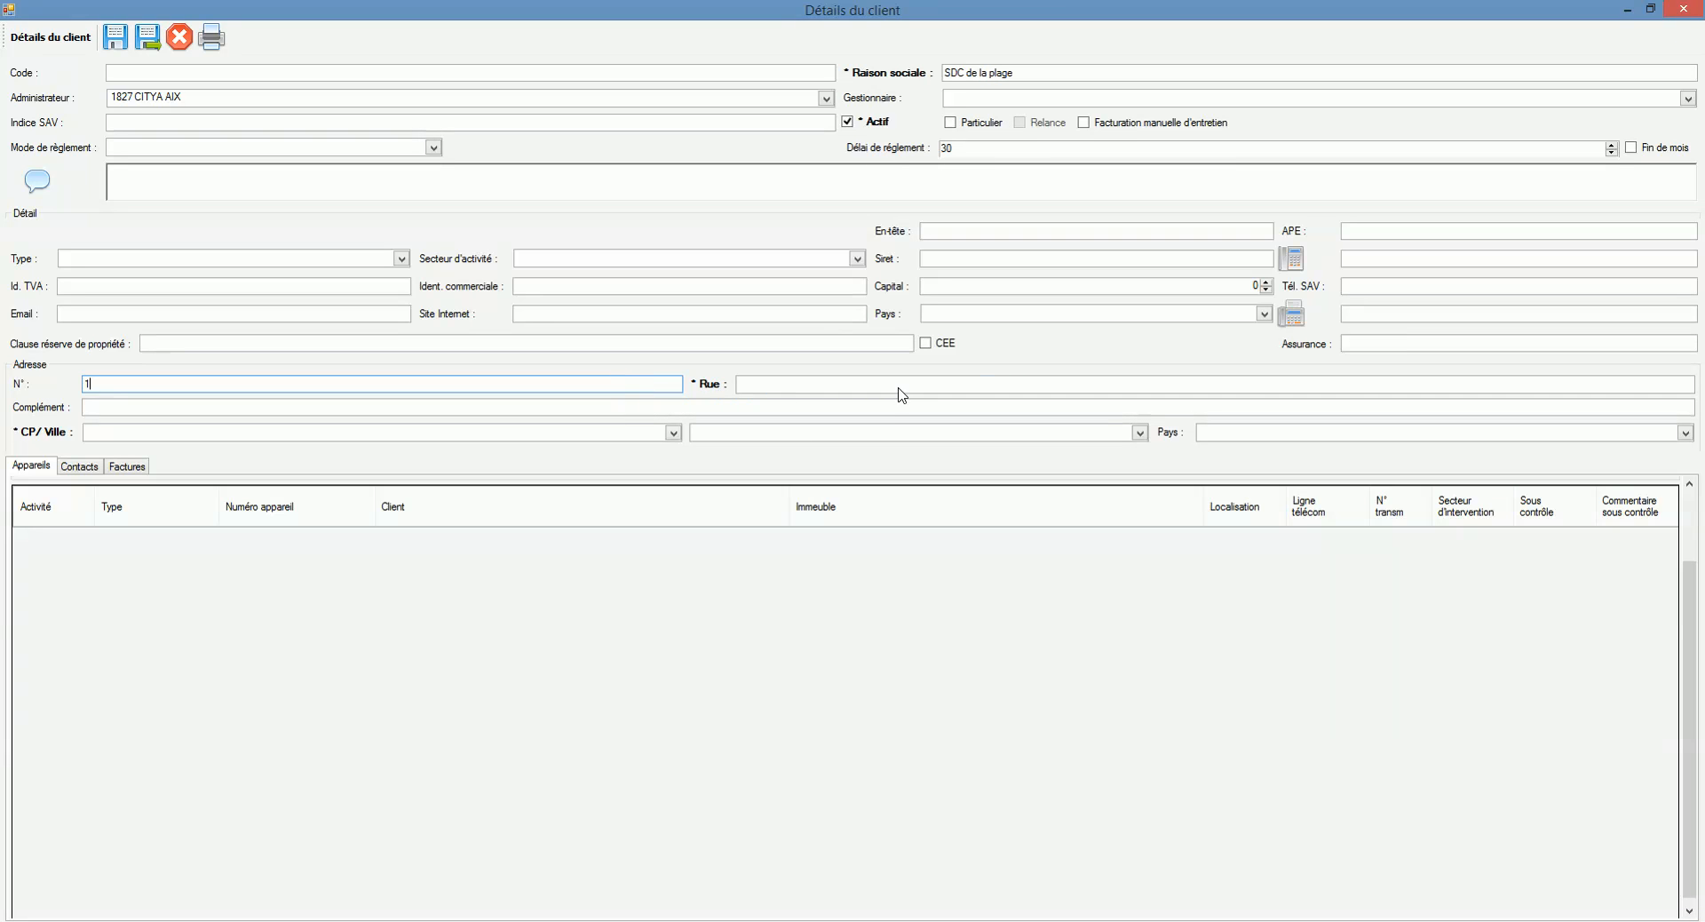
click(947, 378)
text(de la Plage)
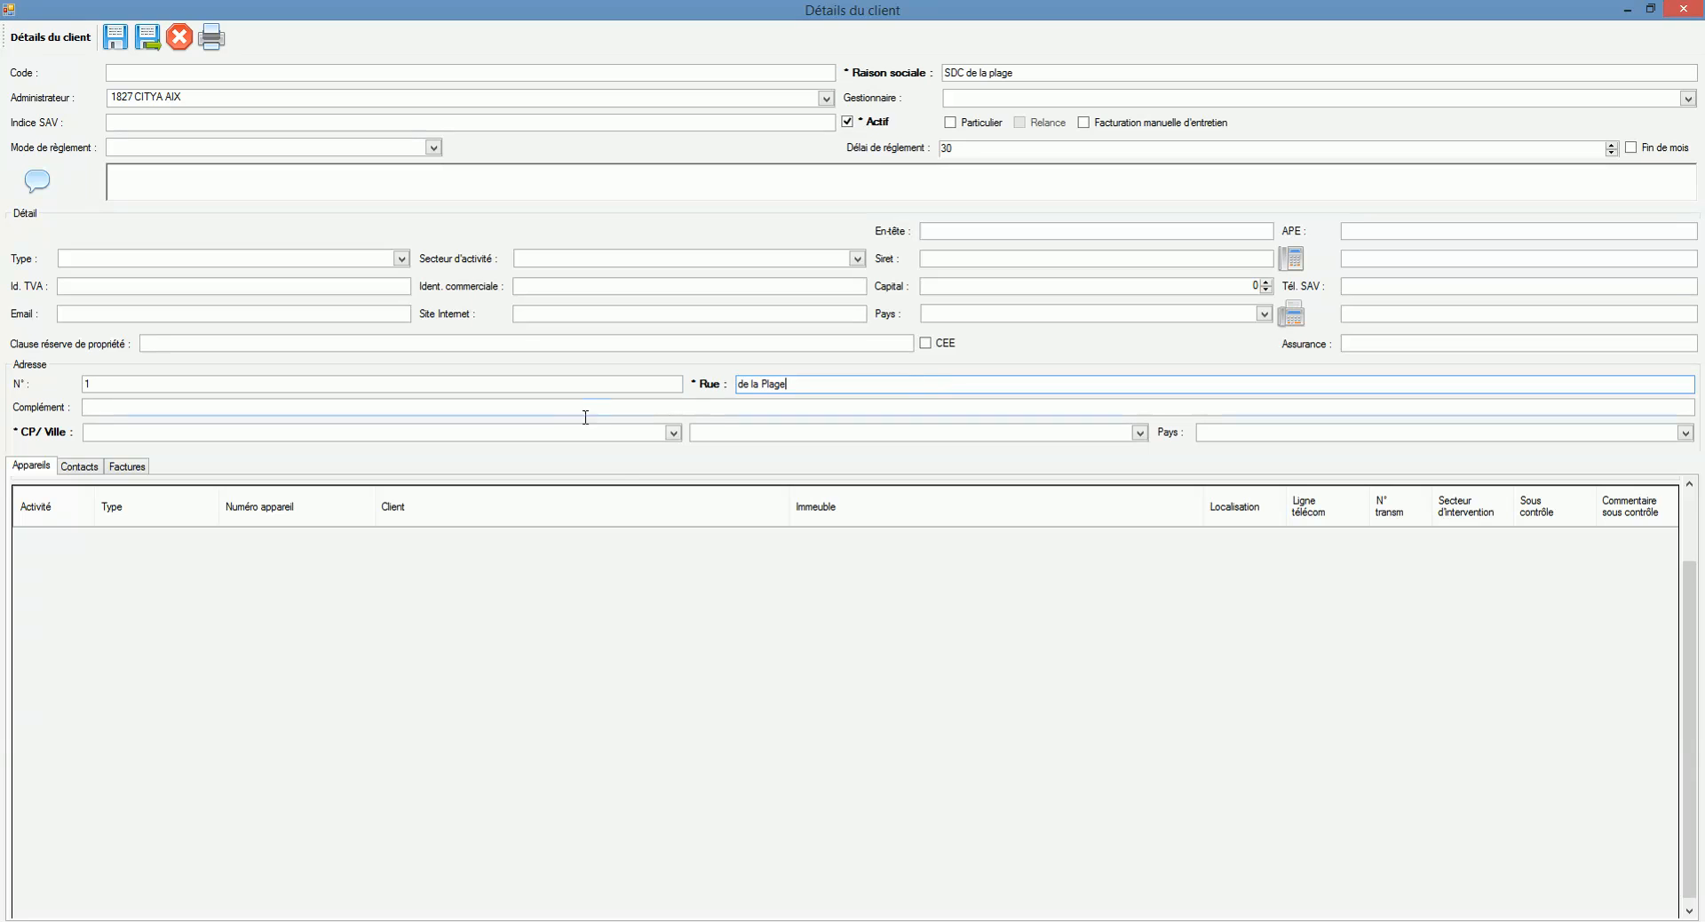
click(565, 433)
text(age)
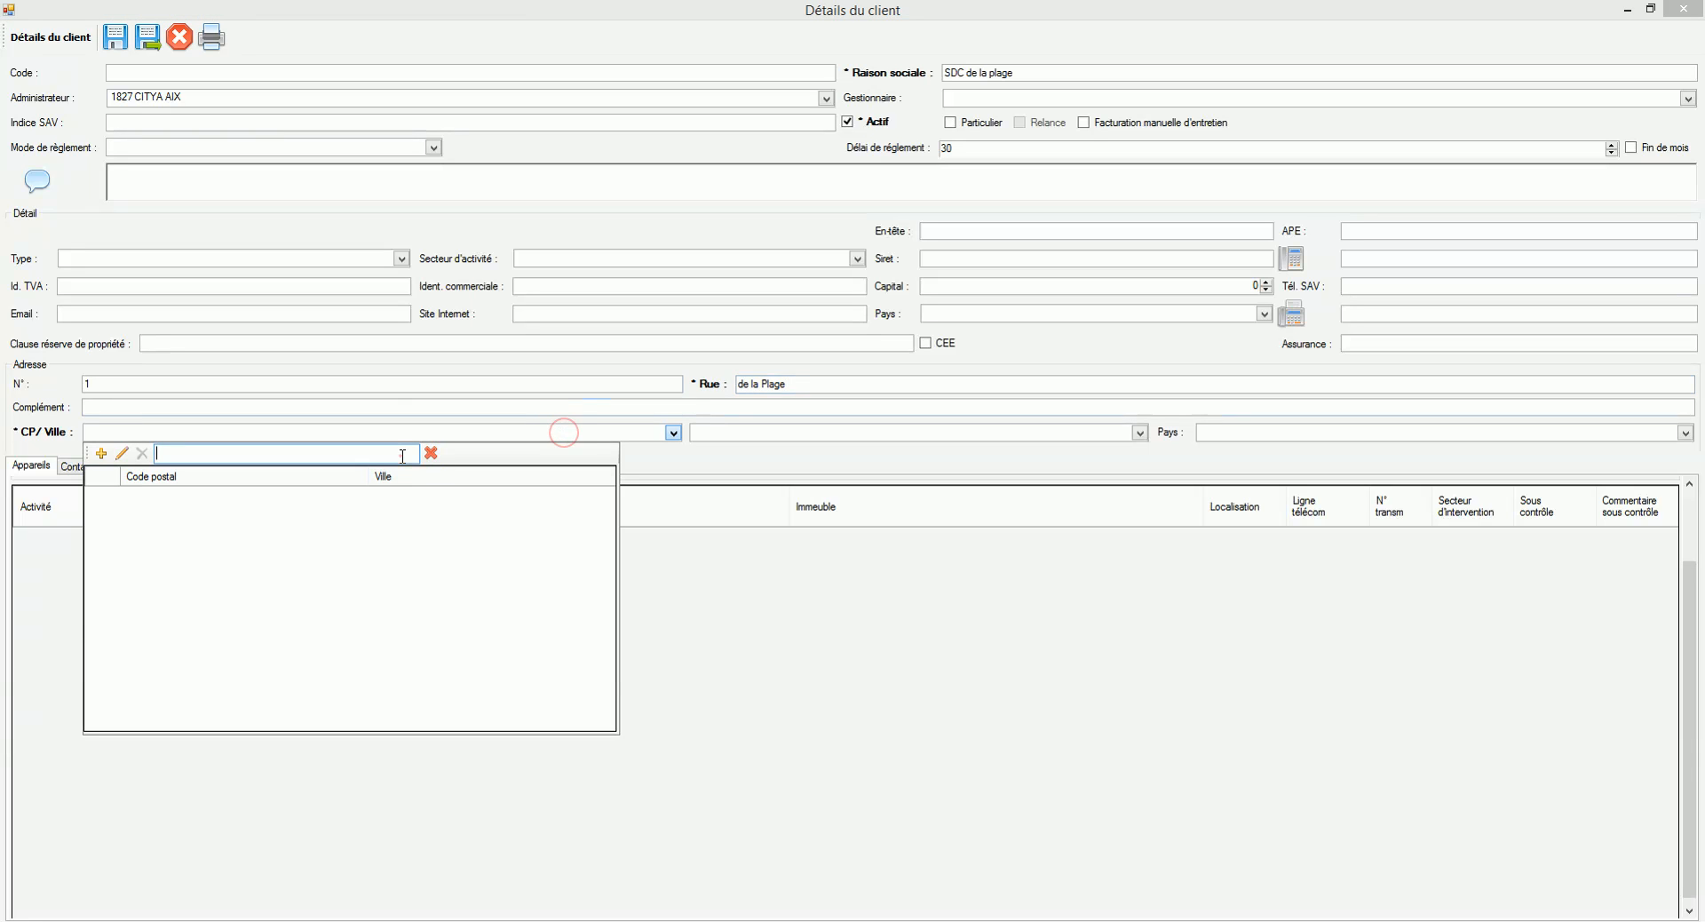
text(ix en p)
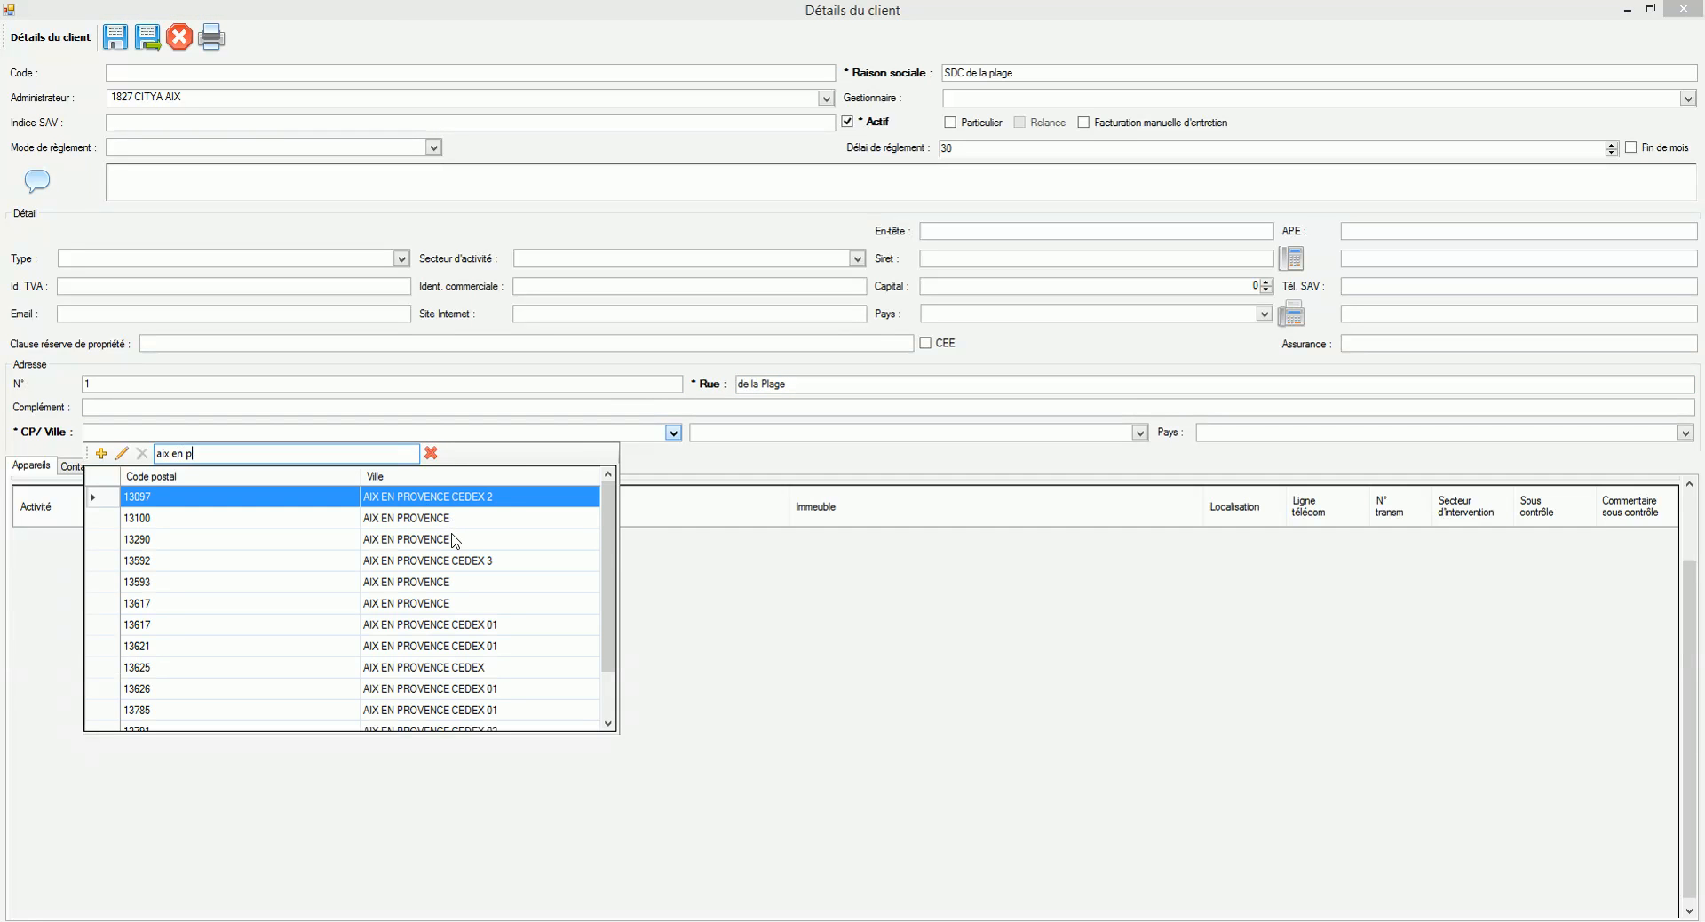
double_click(451, 527)
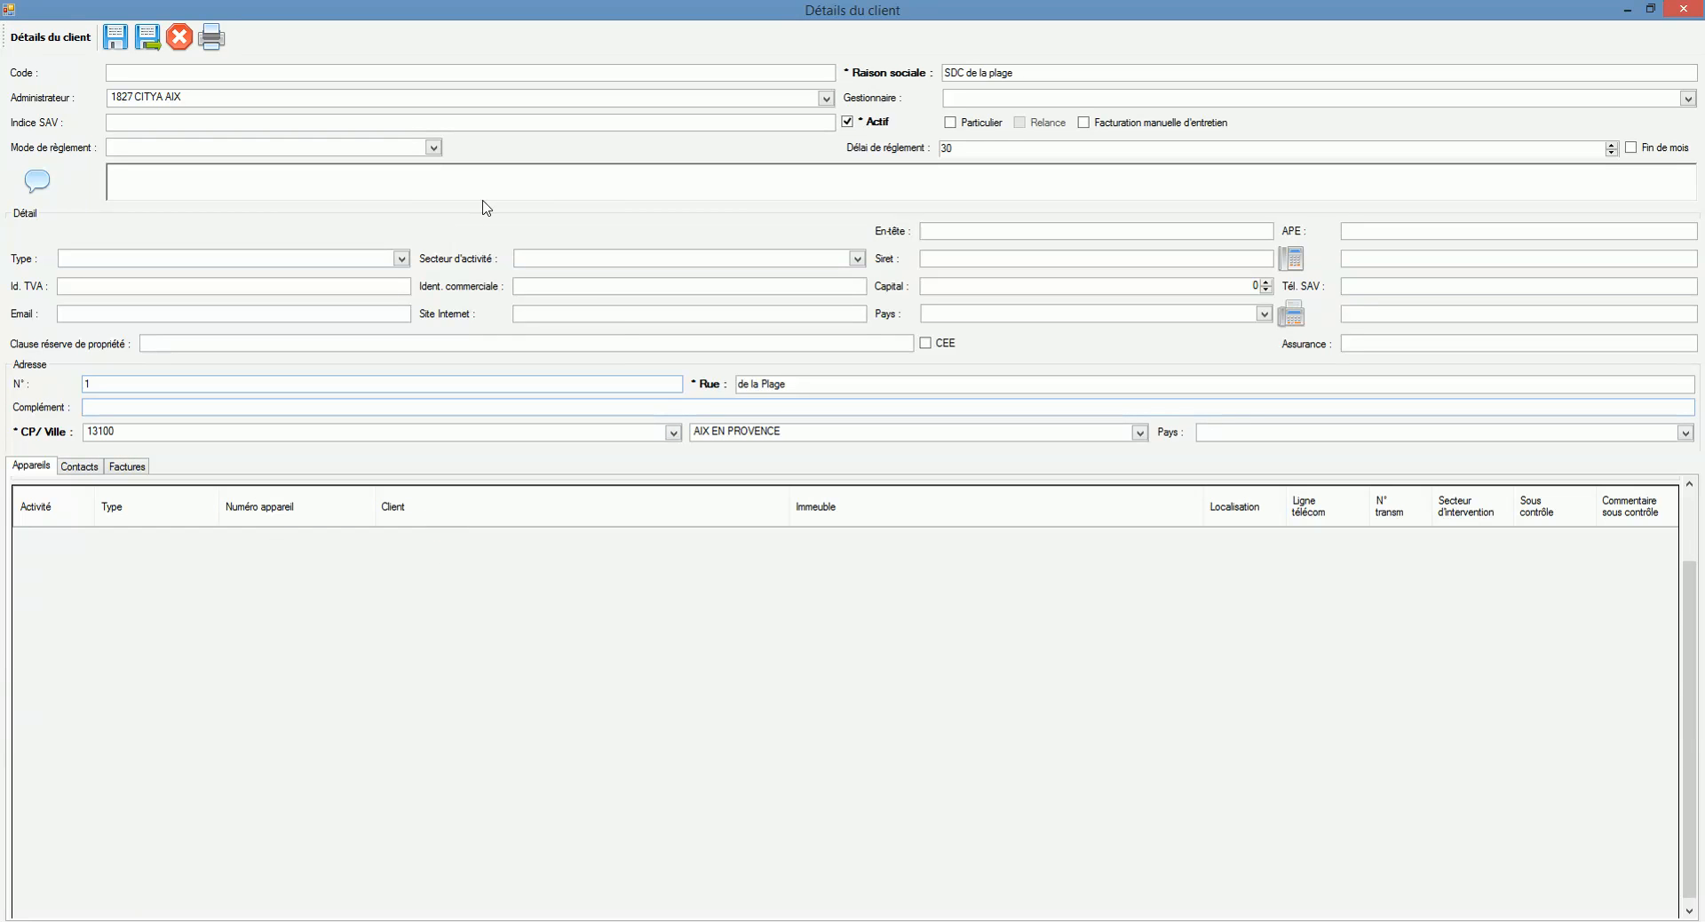
click(84, 468)
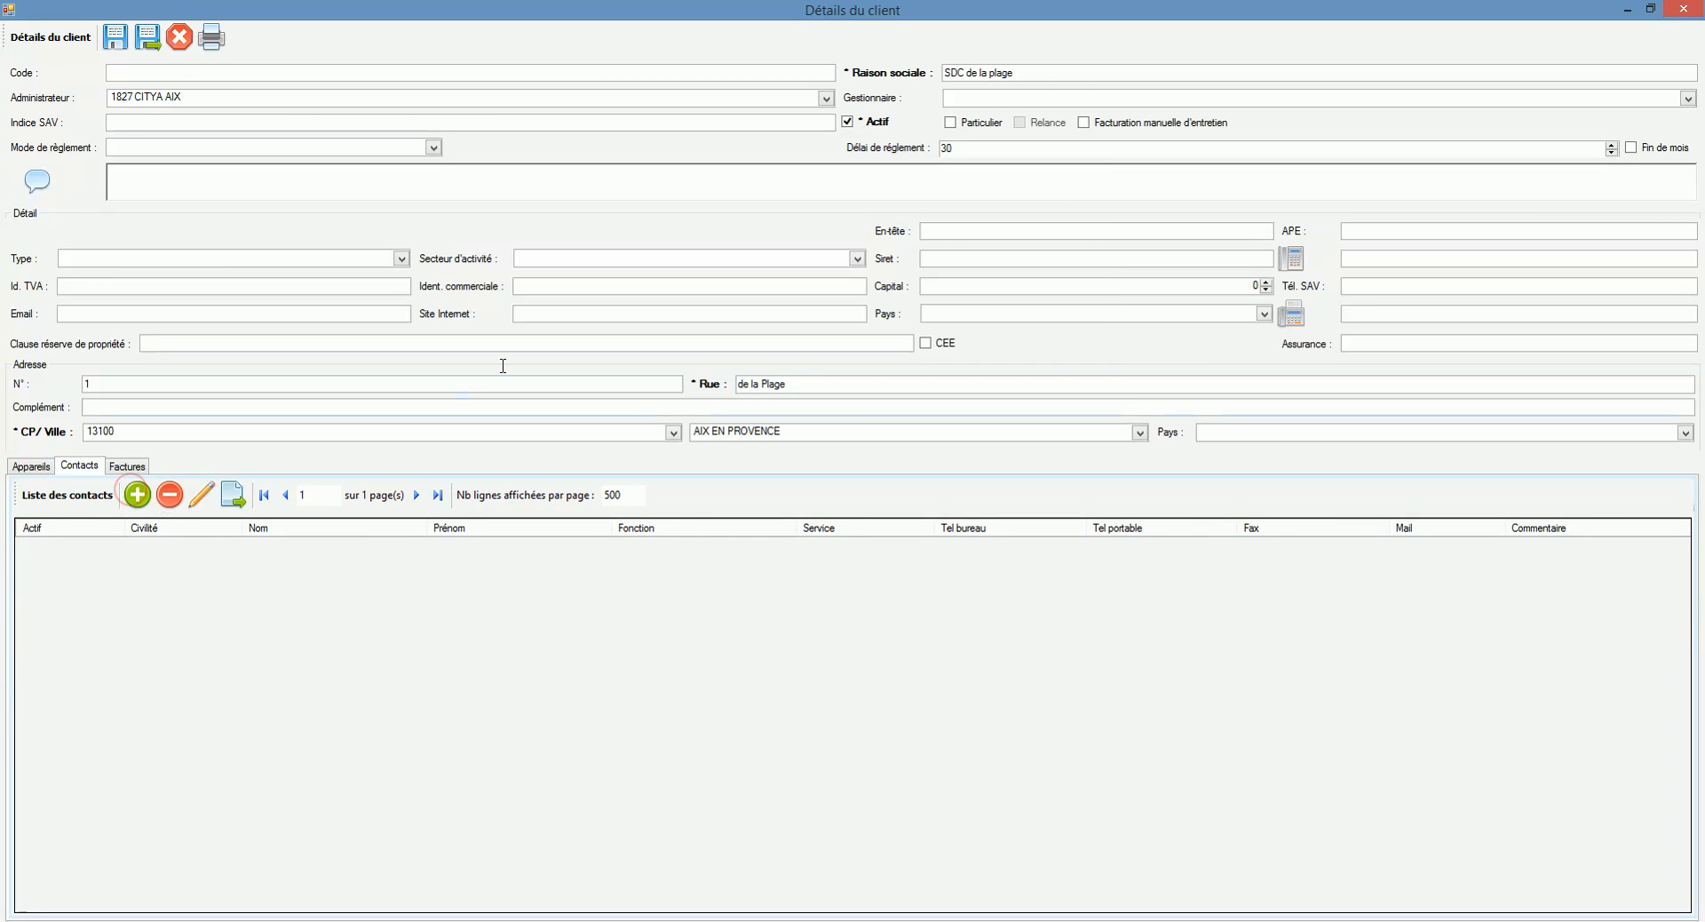
Step: Add a Monsieur contact with surname, first name and e-mail, then save and close the client
click(145, 497)
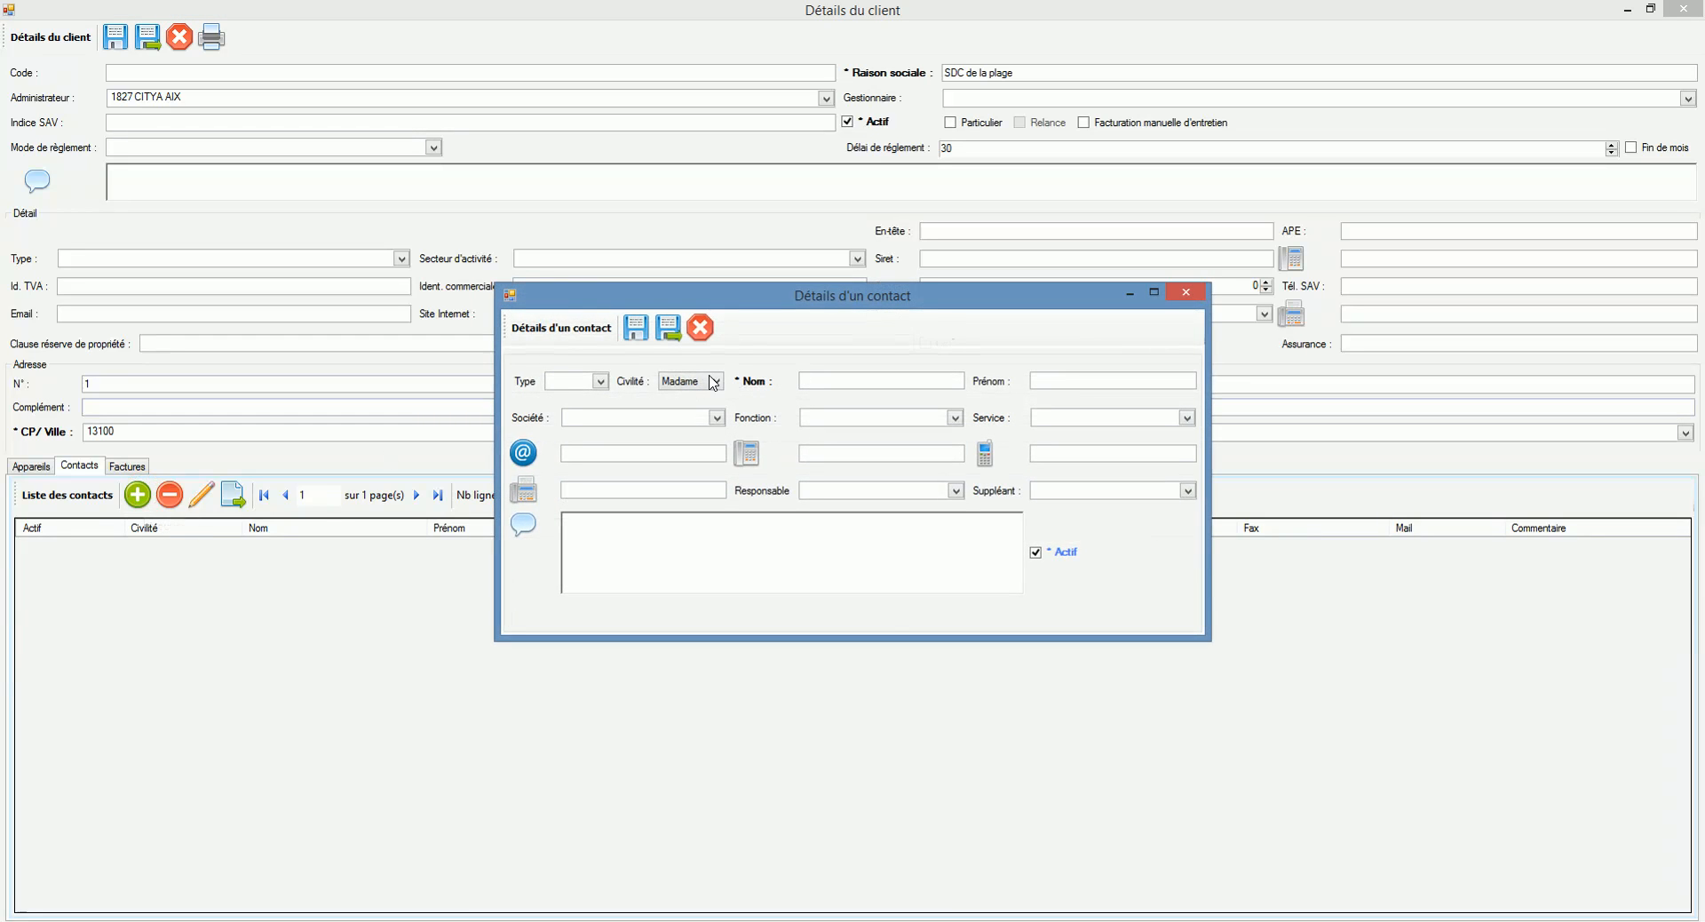
click(710, 379)
click(698, 420)
click(821, 380)
text(Jean)
key(Tab)
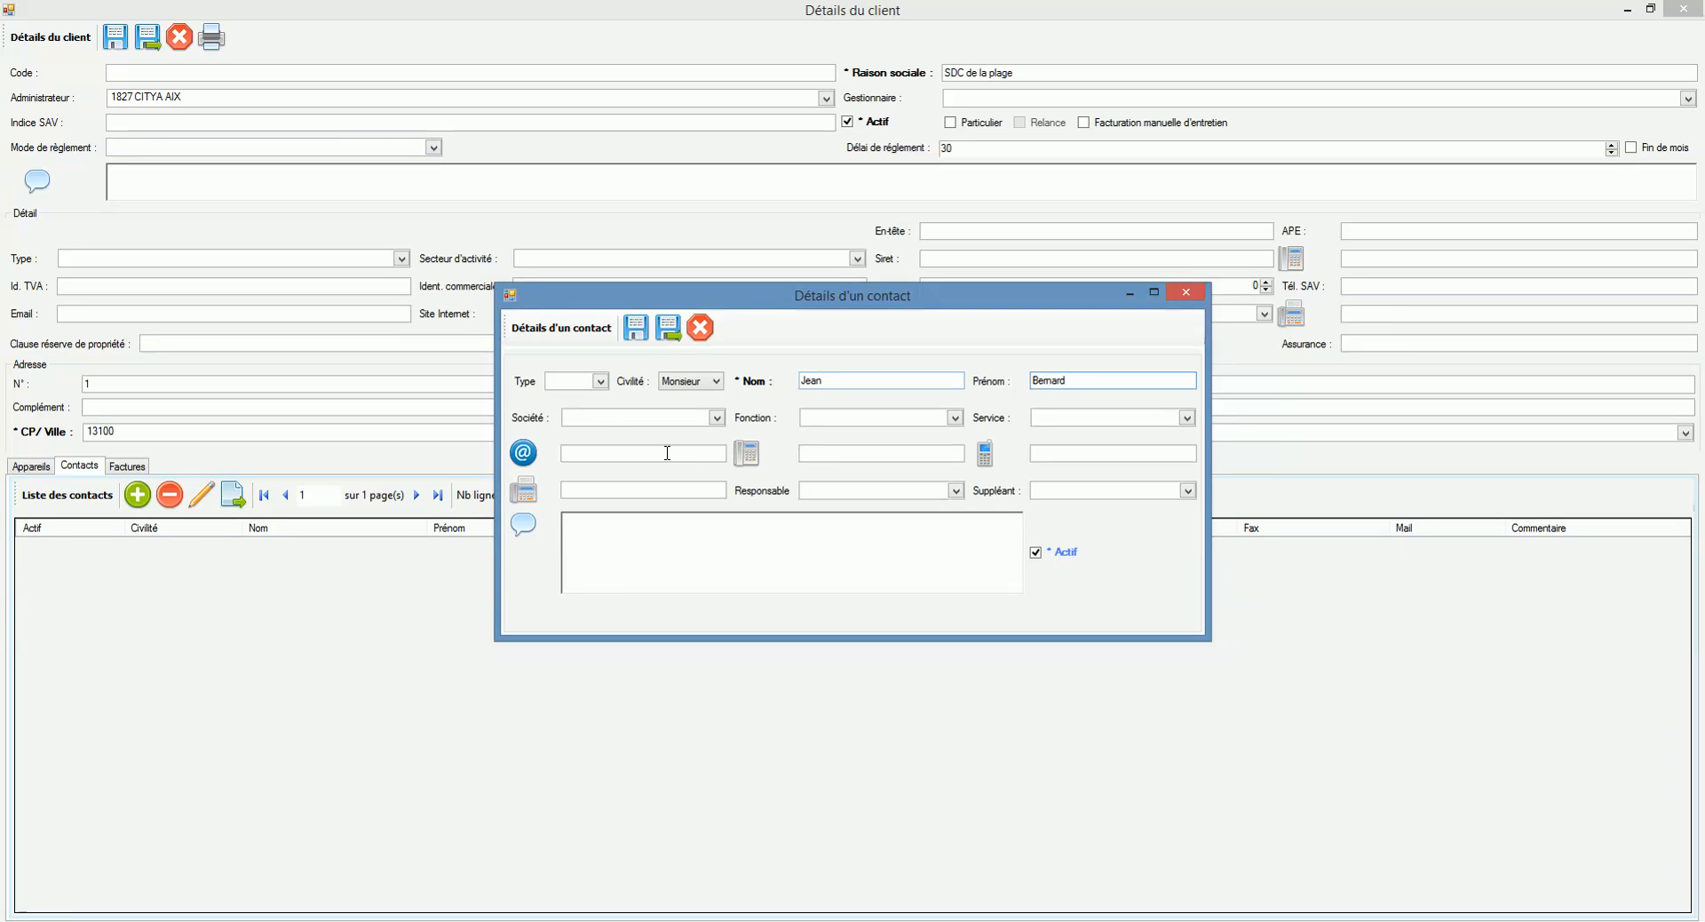
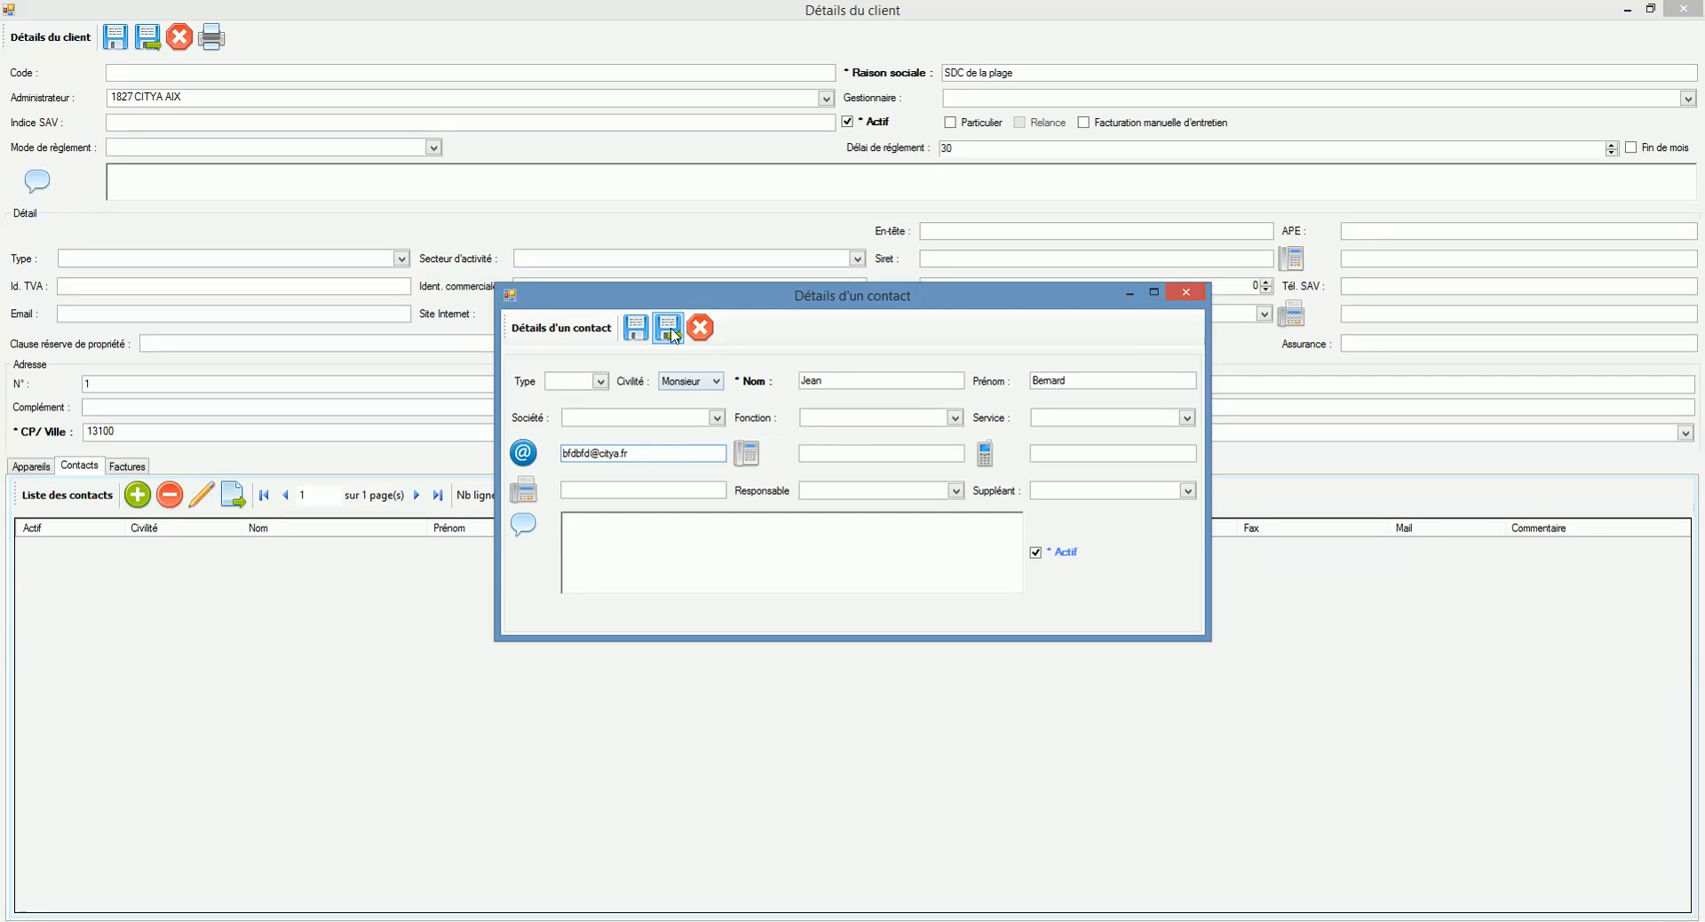
click(848, 450)
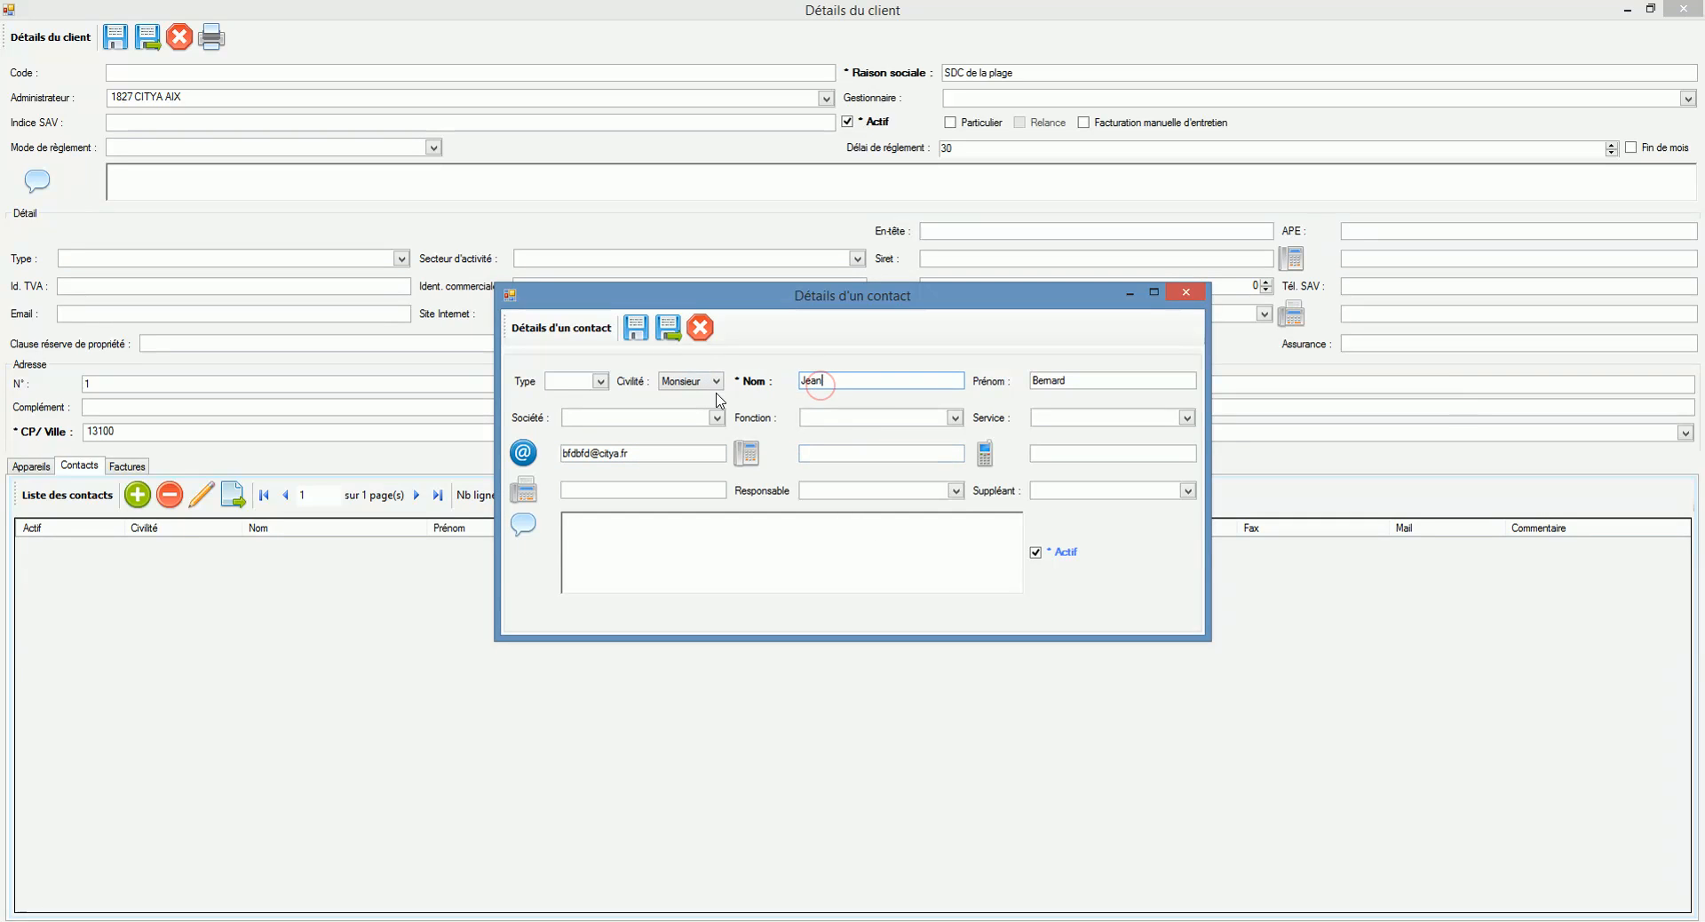
click(676, 333)
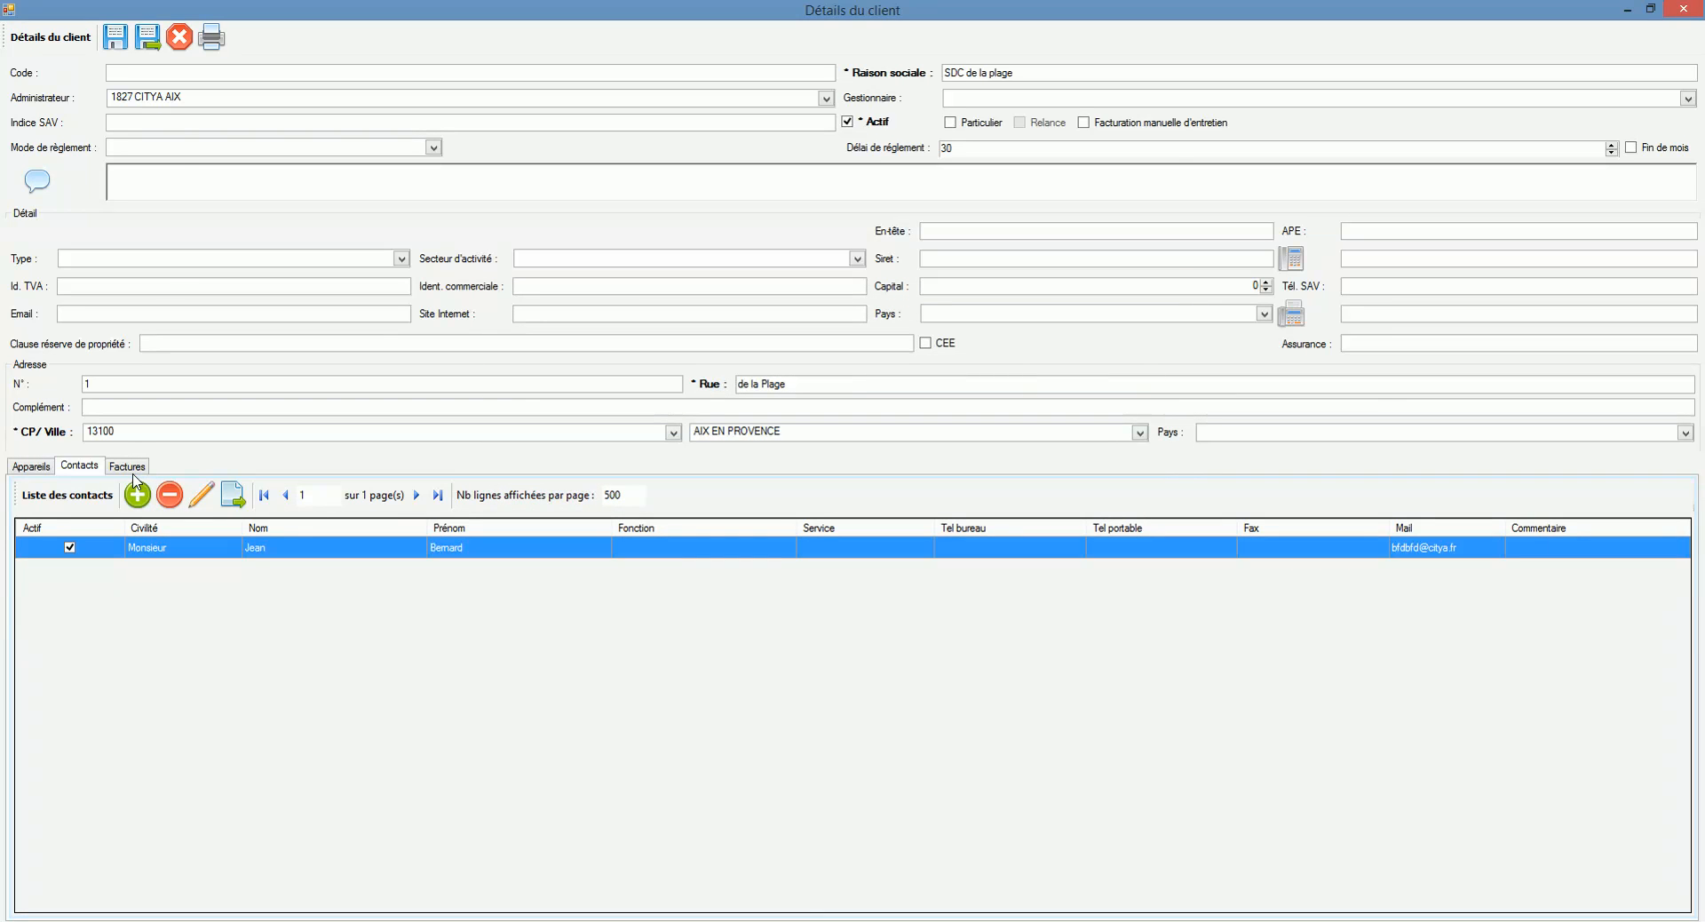
click(148, 37)
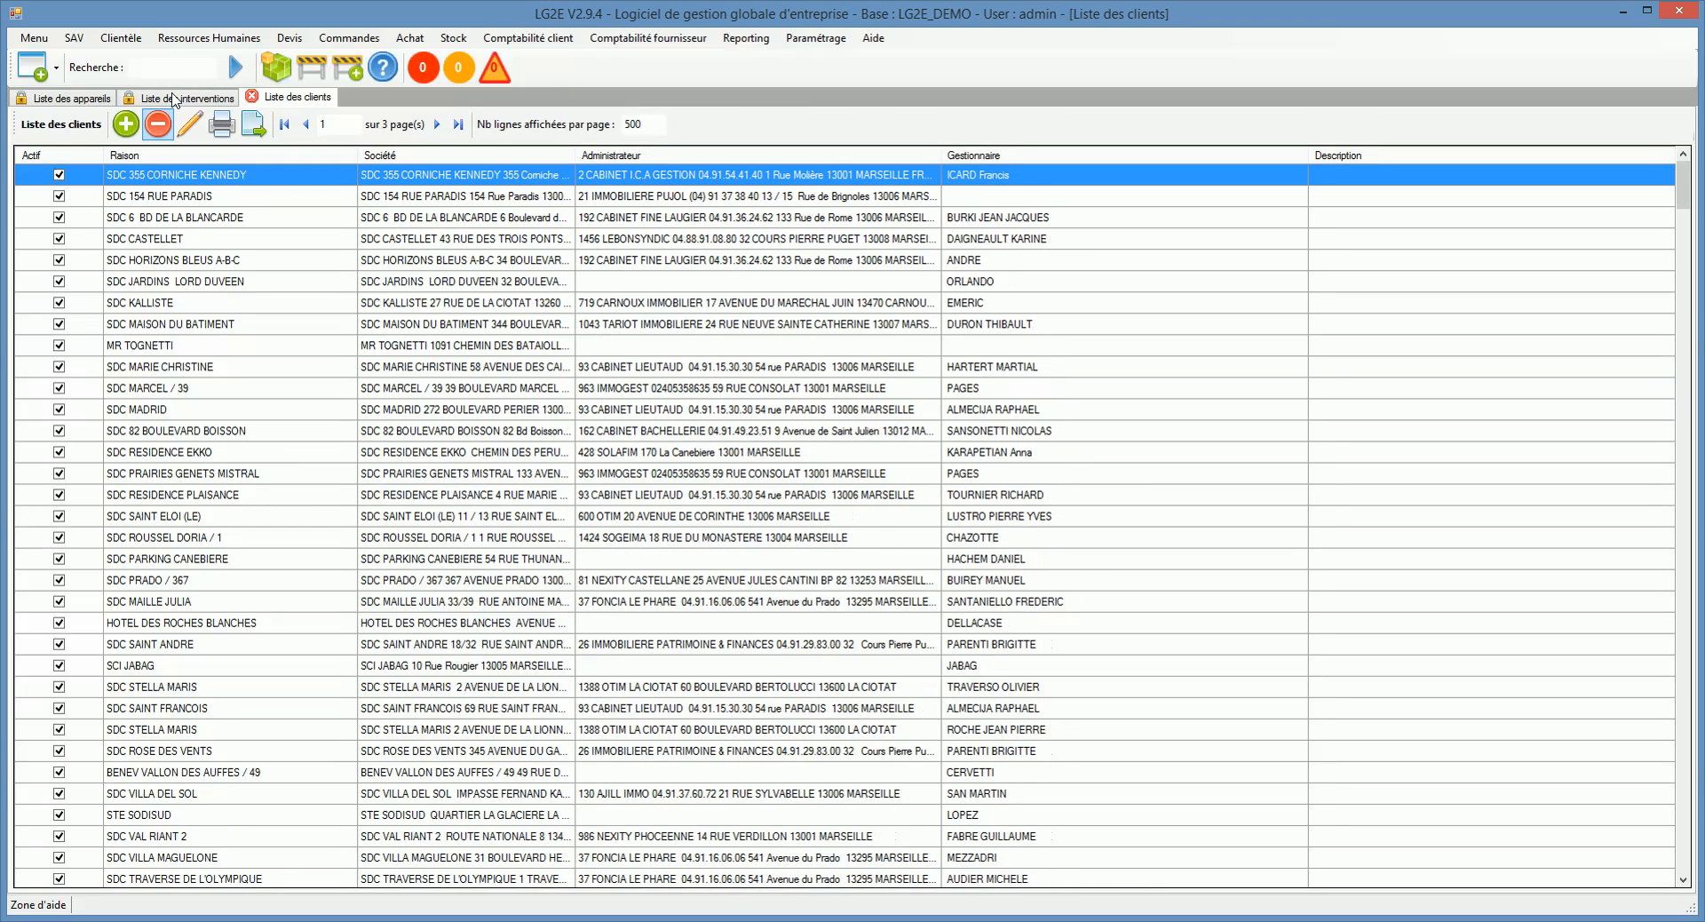
Step: Sort clients by name, search for 'plage', and open SDC de la plage
click(167, 155)
click(169, 156)
click(169, 155)
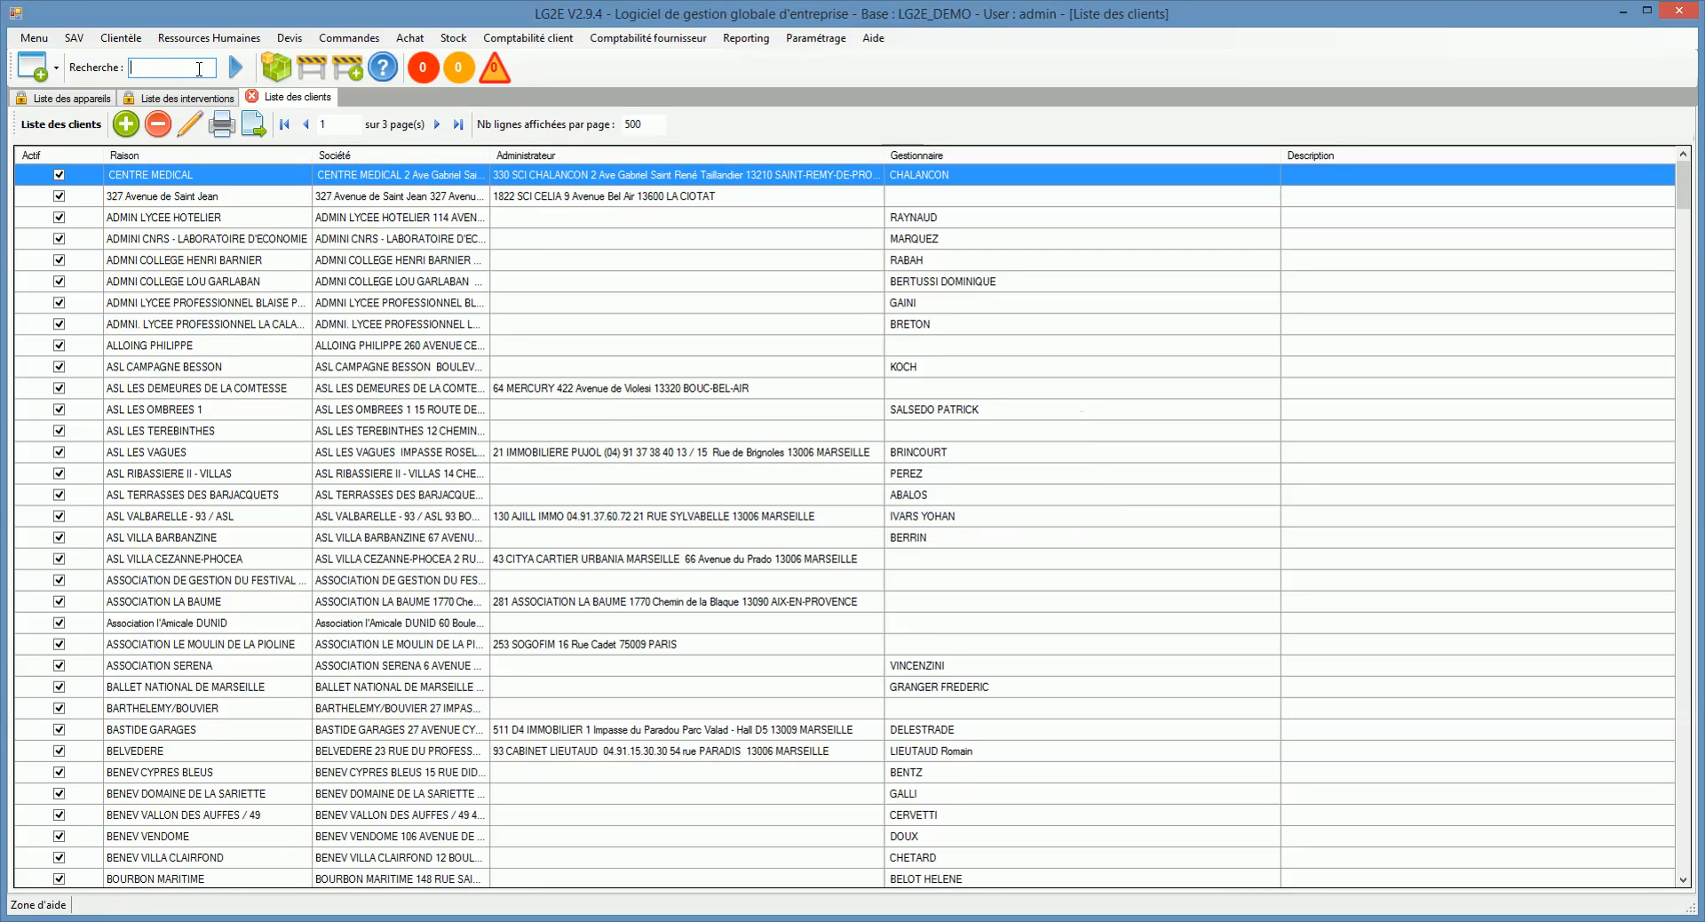
click(199, 68)
text(plage)
key(Return)
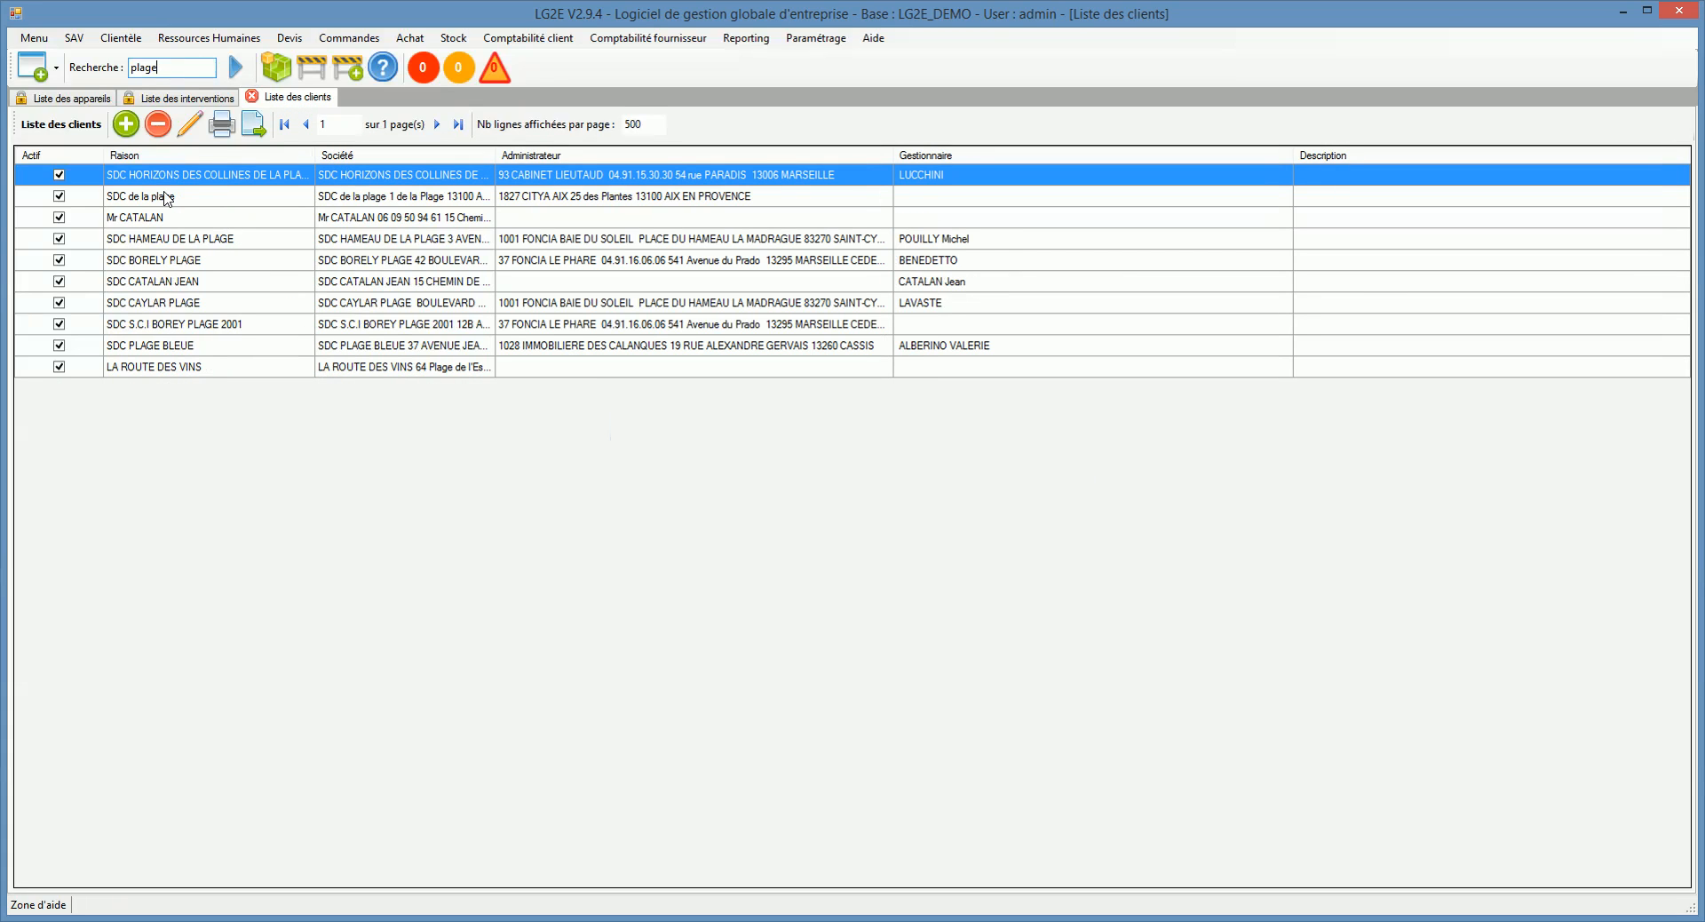
double_click(165, 197)
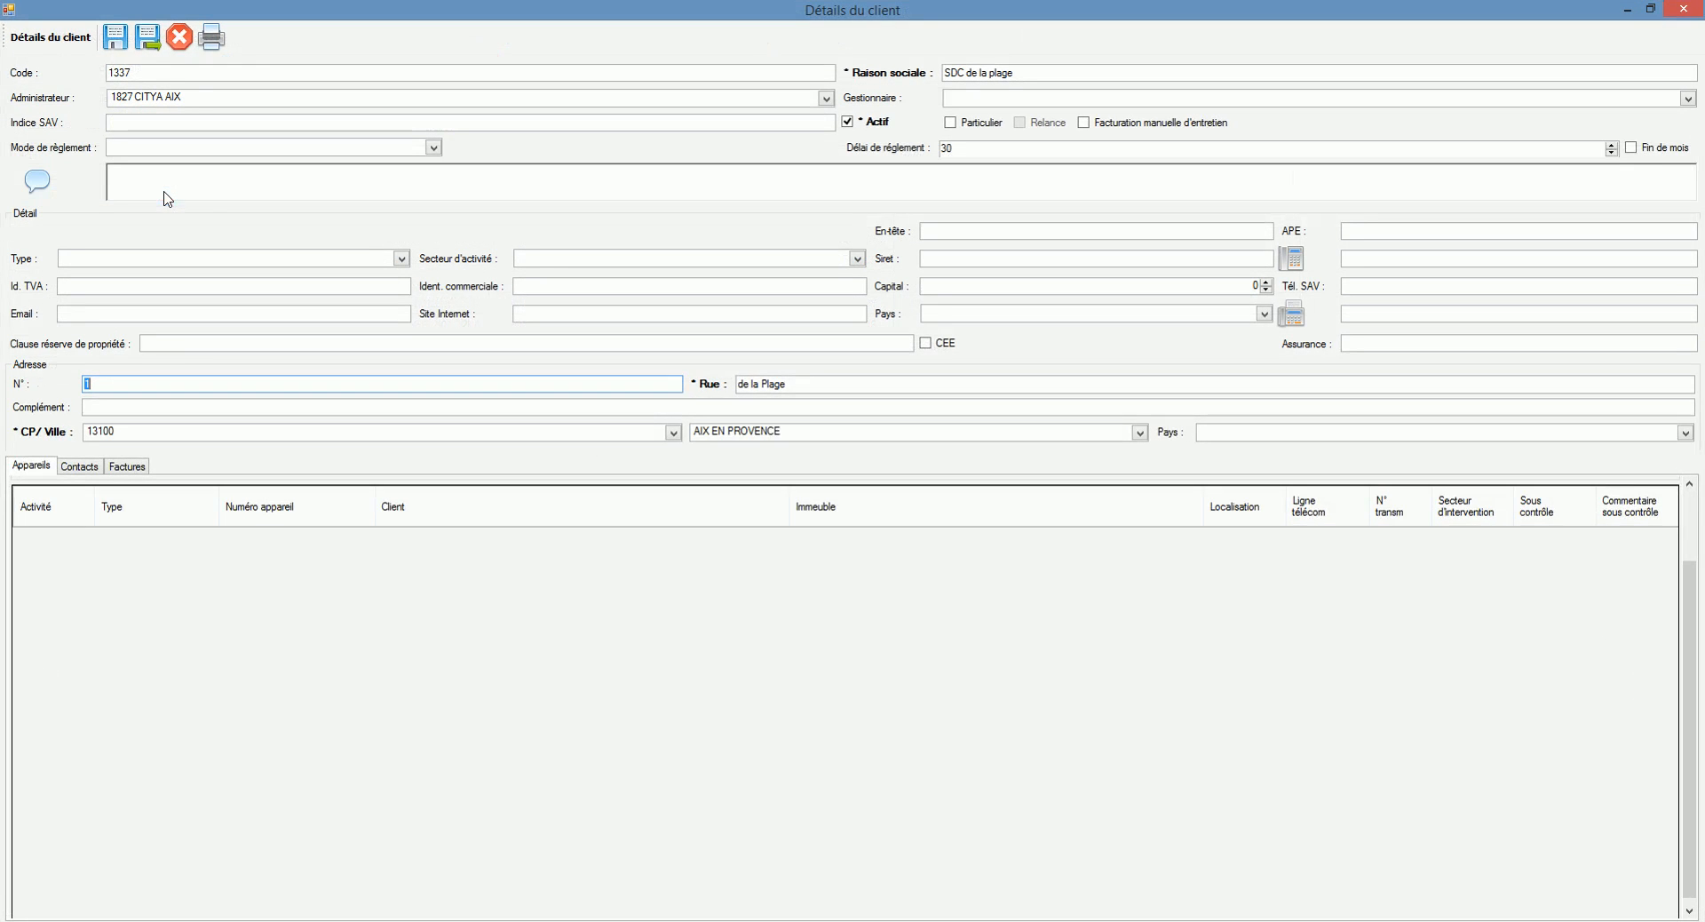
Step: Check the client's contacts and CITYA AIX administrator, then close both without saving
click(82, 471)
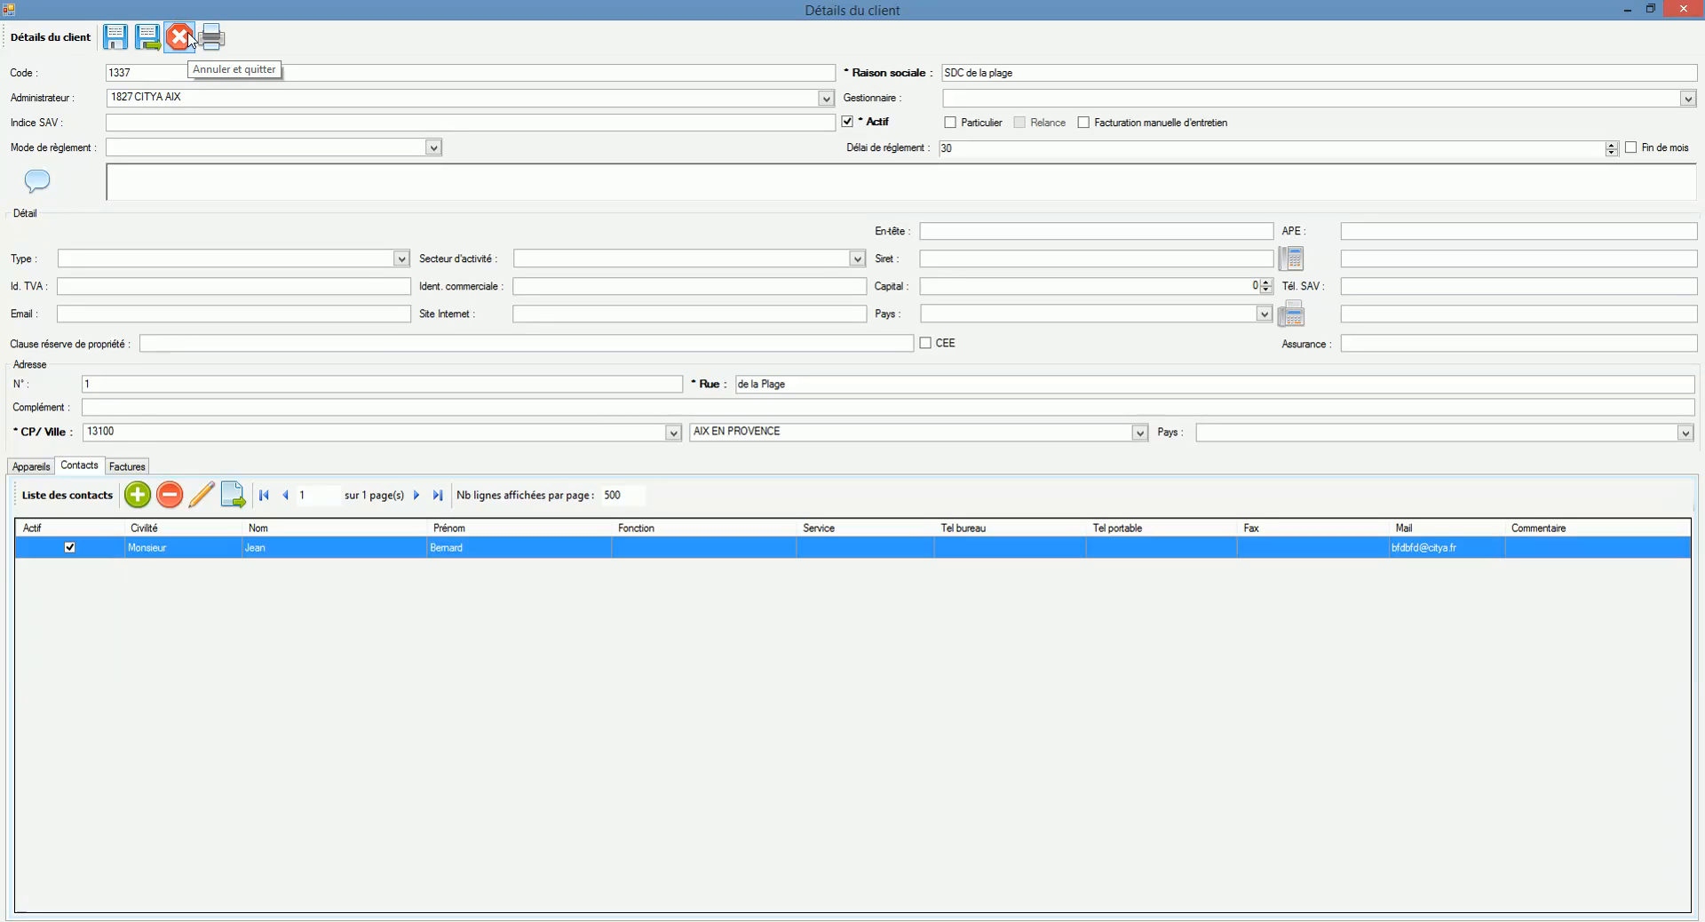
click(196, 96)
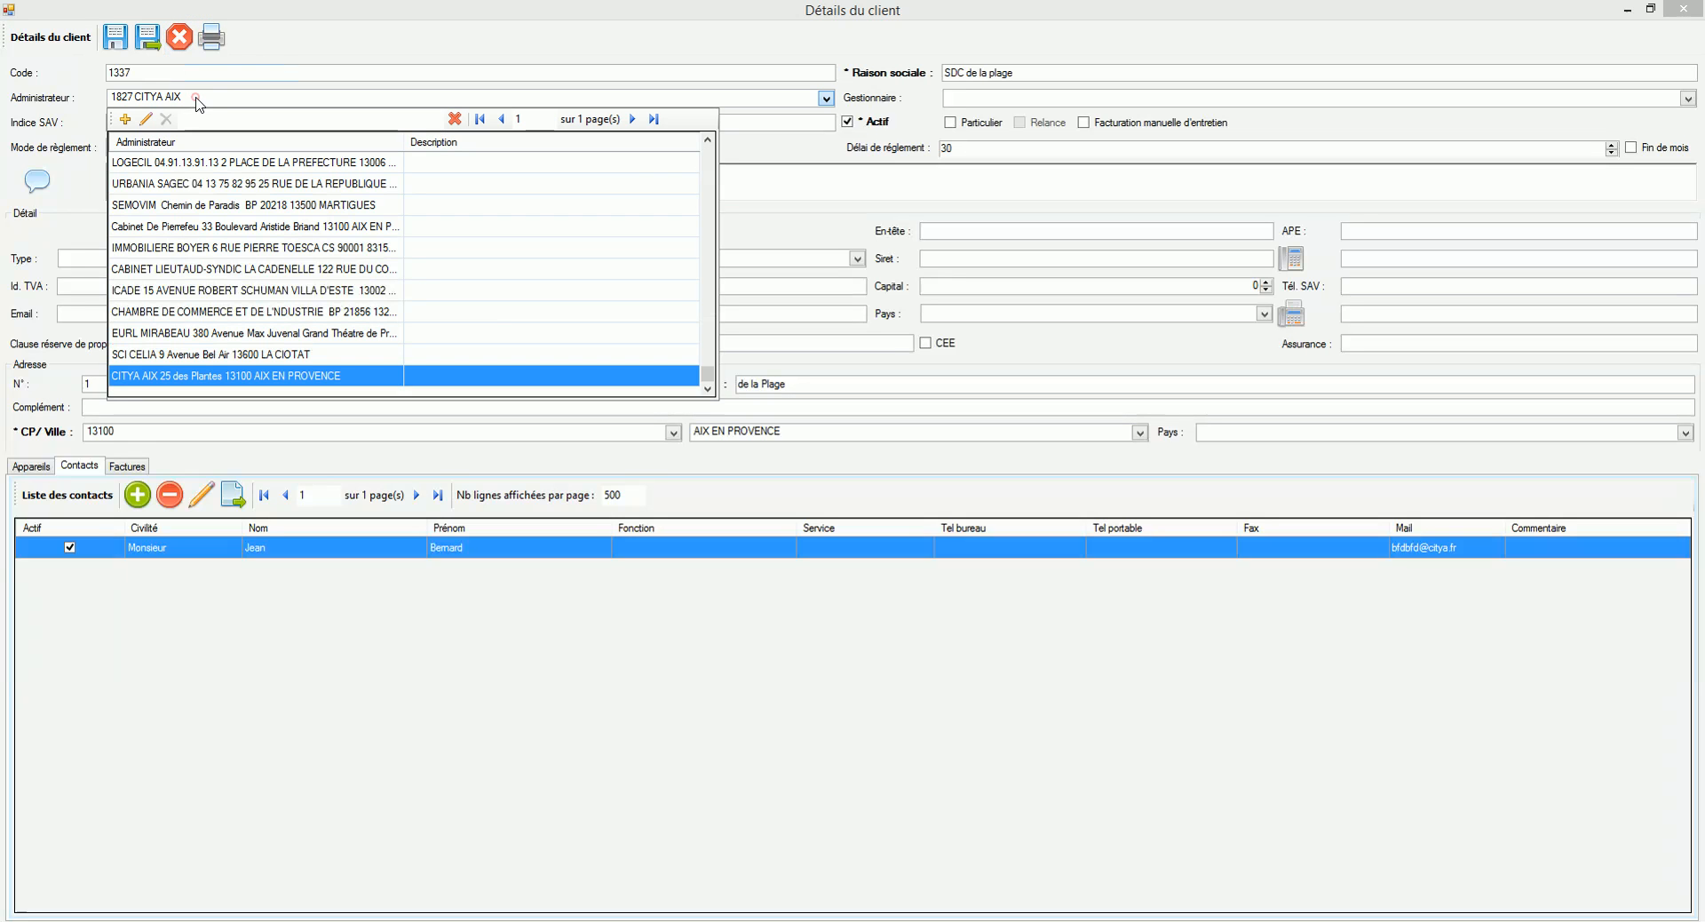
click(146, 119)
click(225, 628)
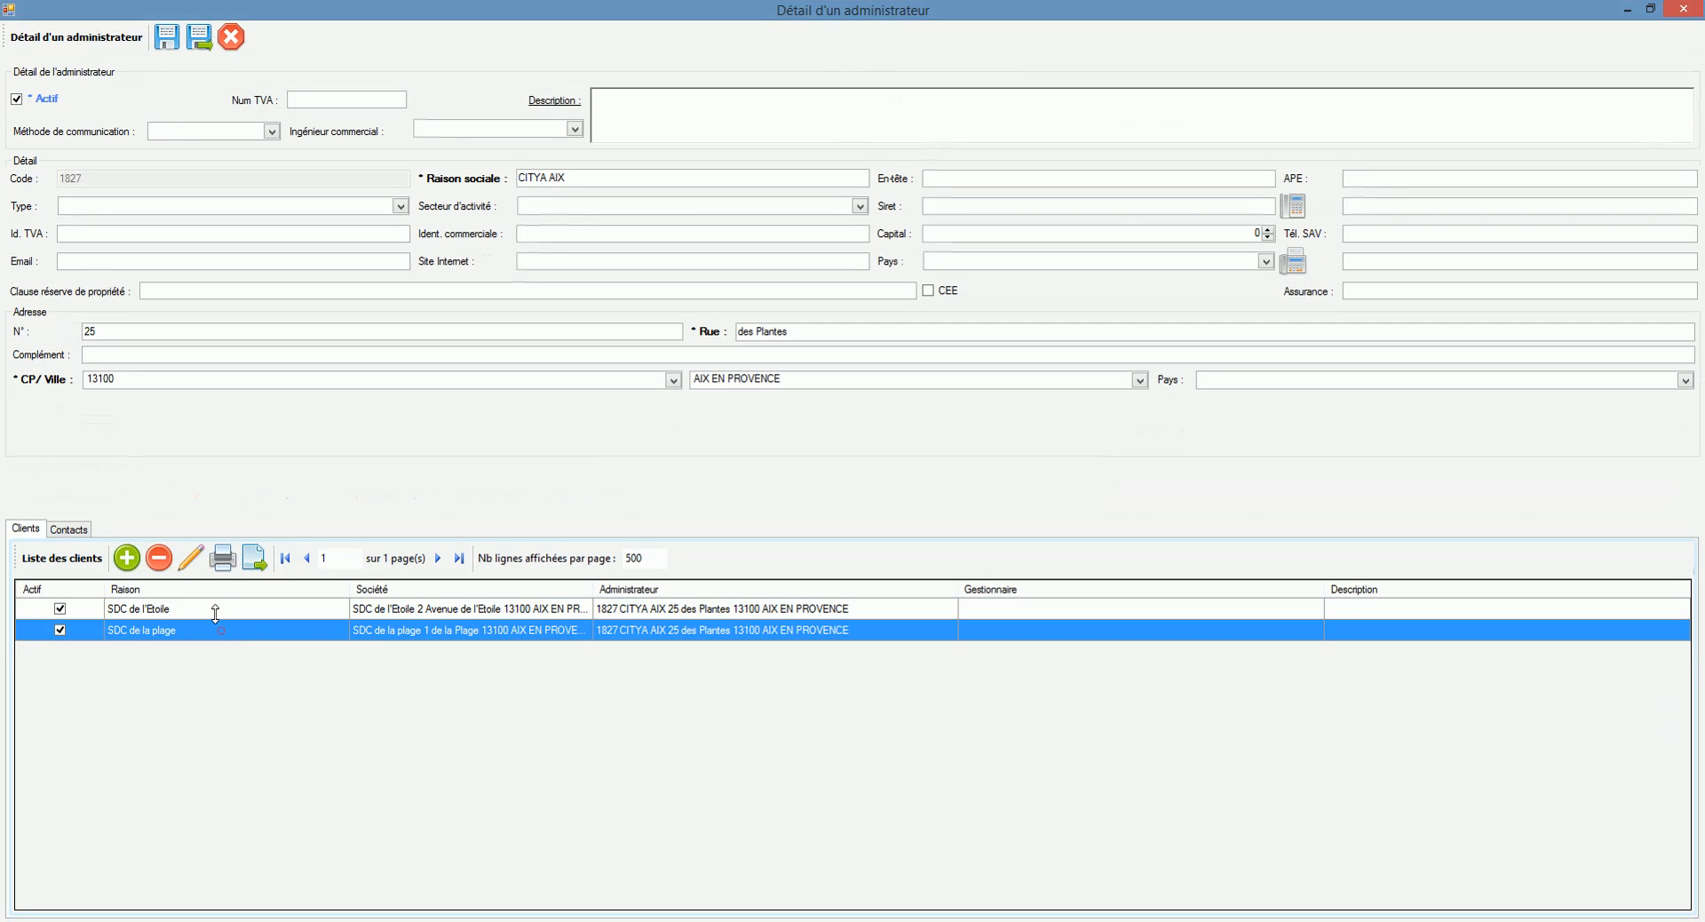
click(232, 38)
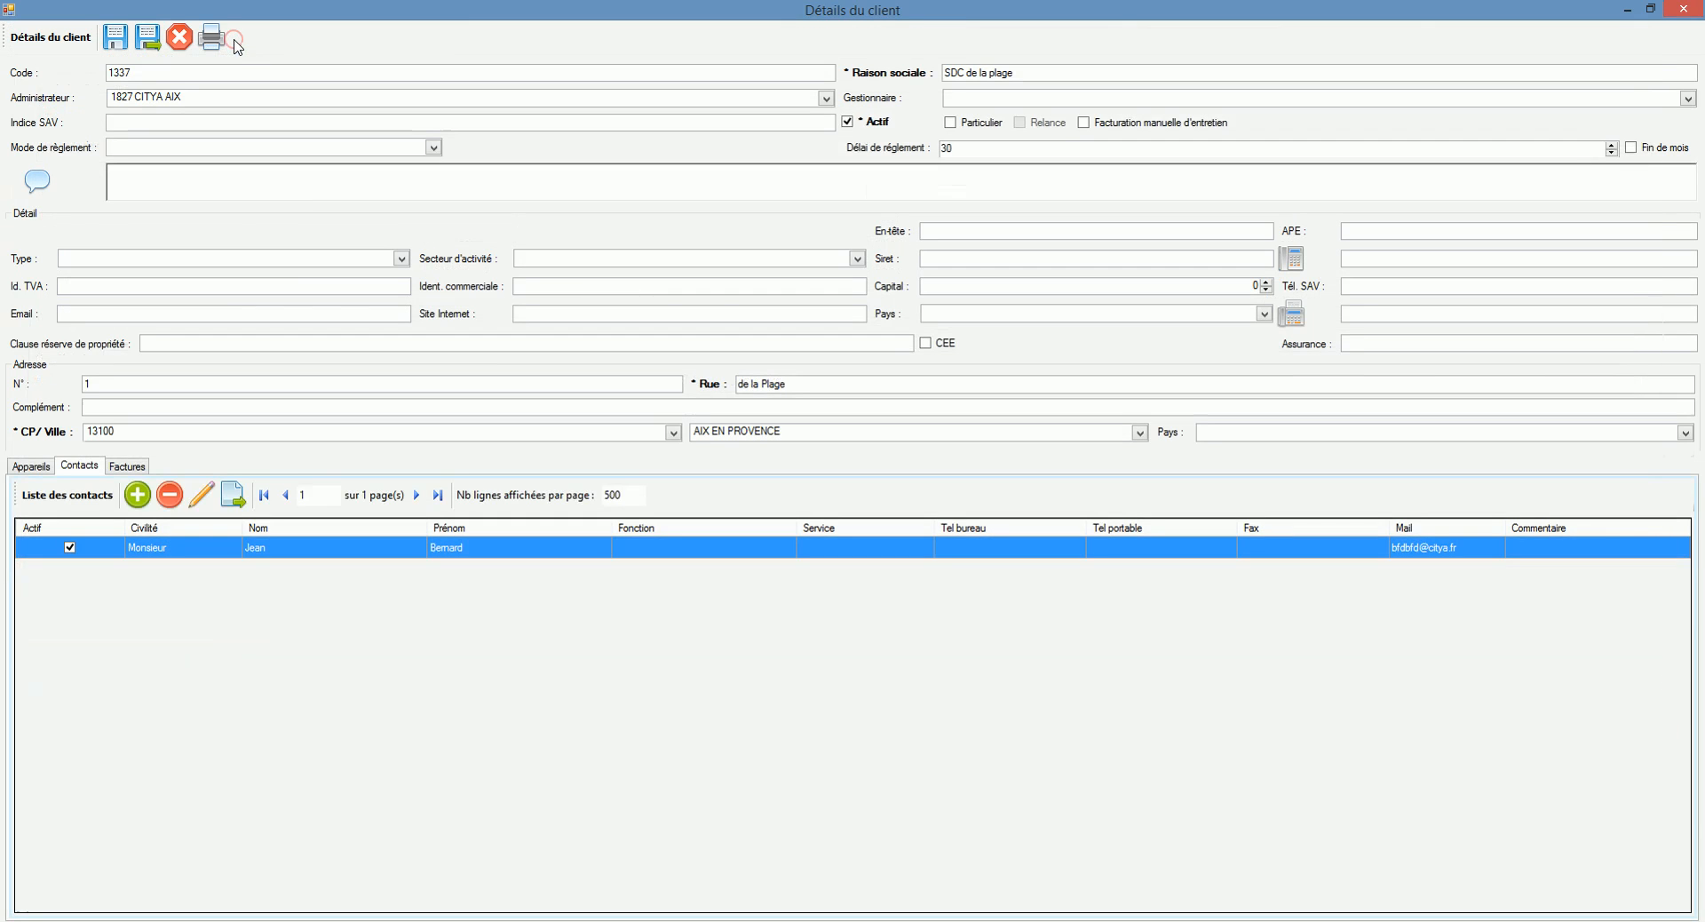
click(180, 39)
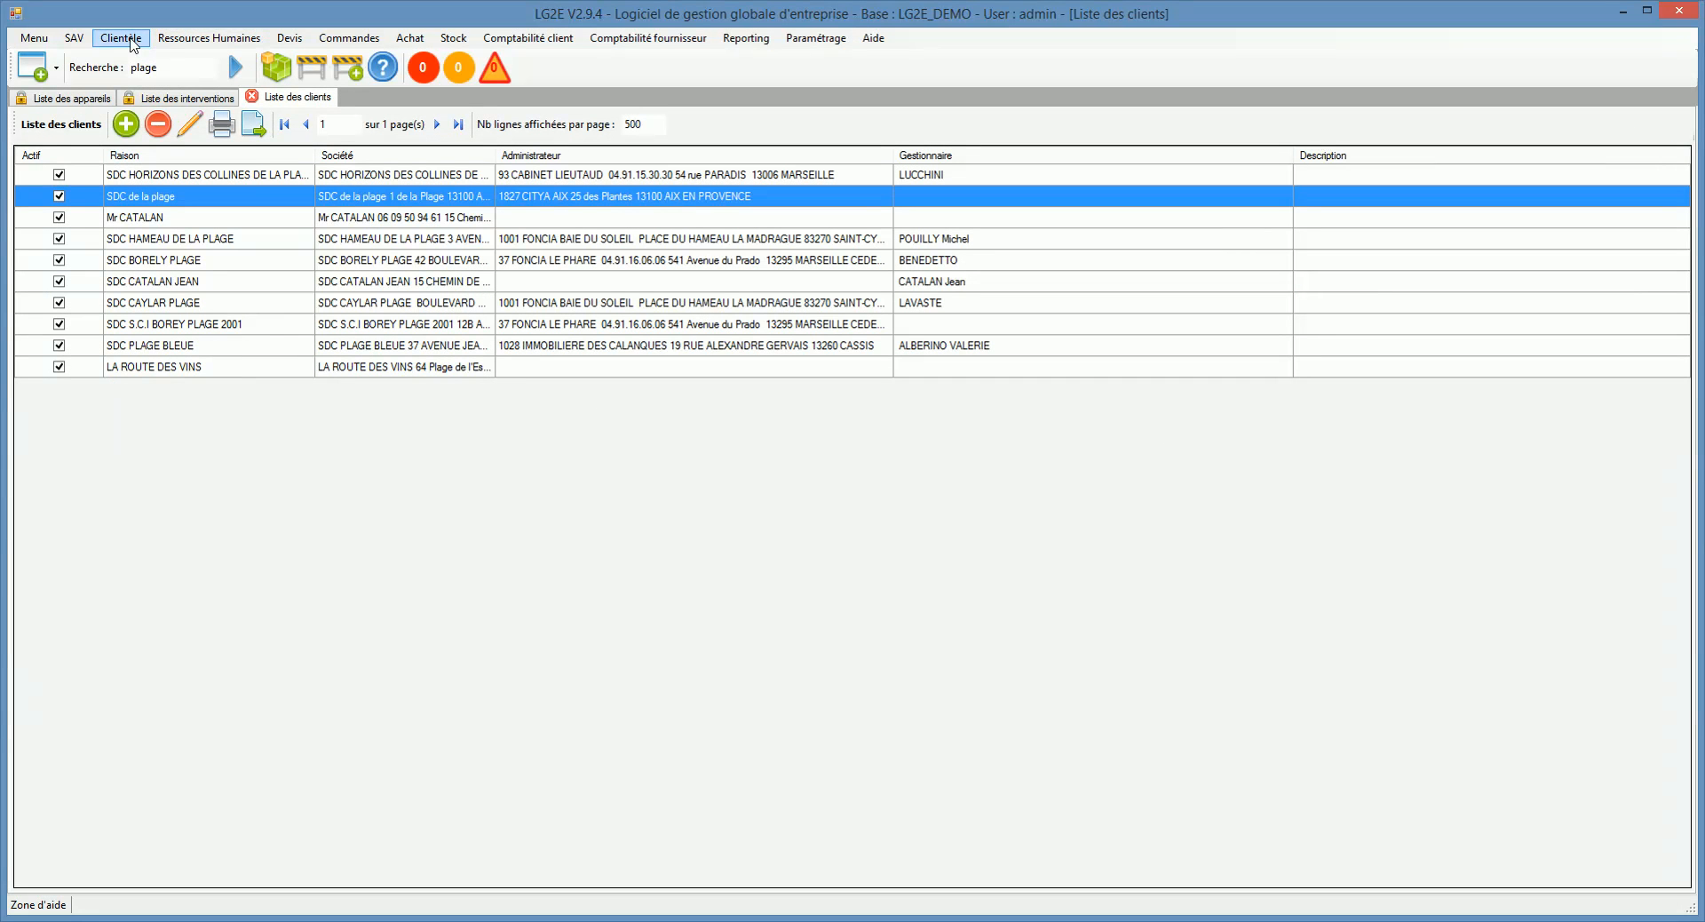
Step: Open the administrators list and filter it on 'citya'
click(121, 38)
click(157, 79)
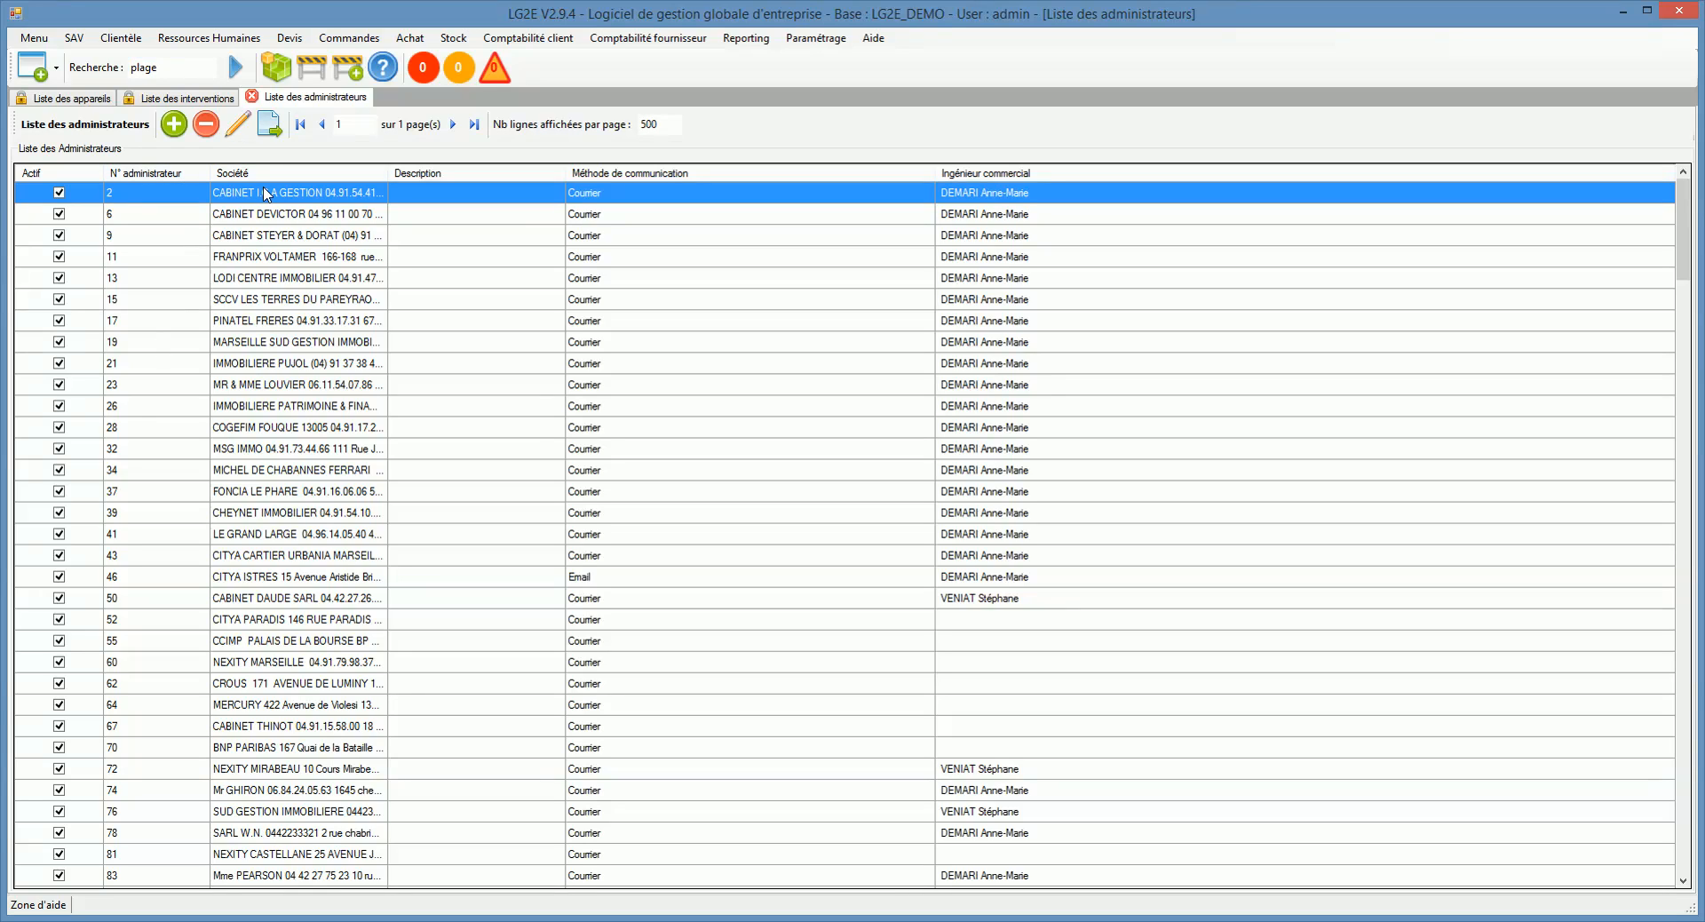
drag(171, 68, 99, 67)
text(citya)
key(Return)
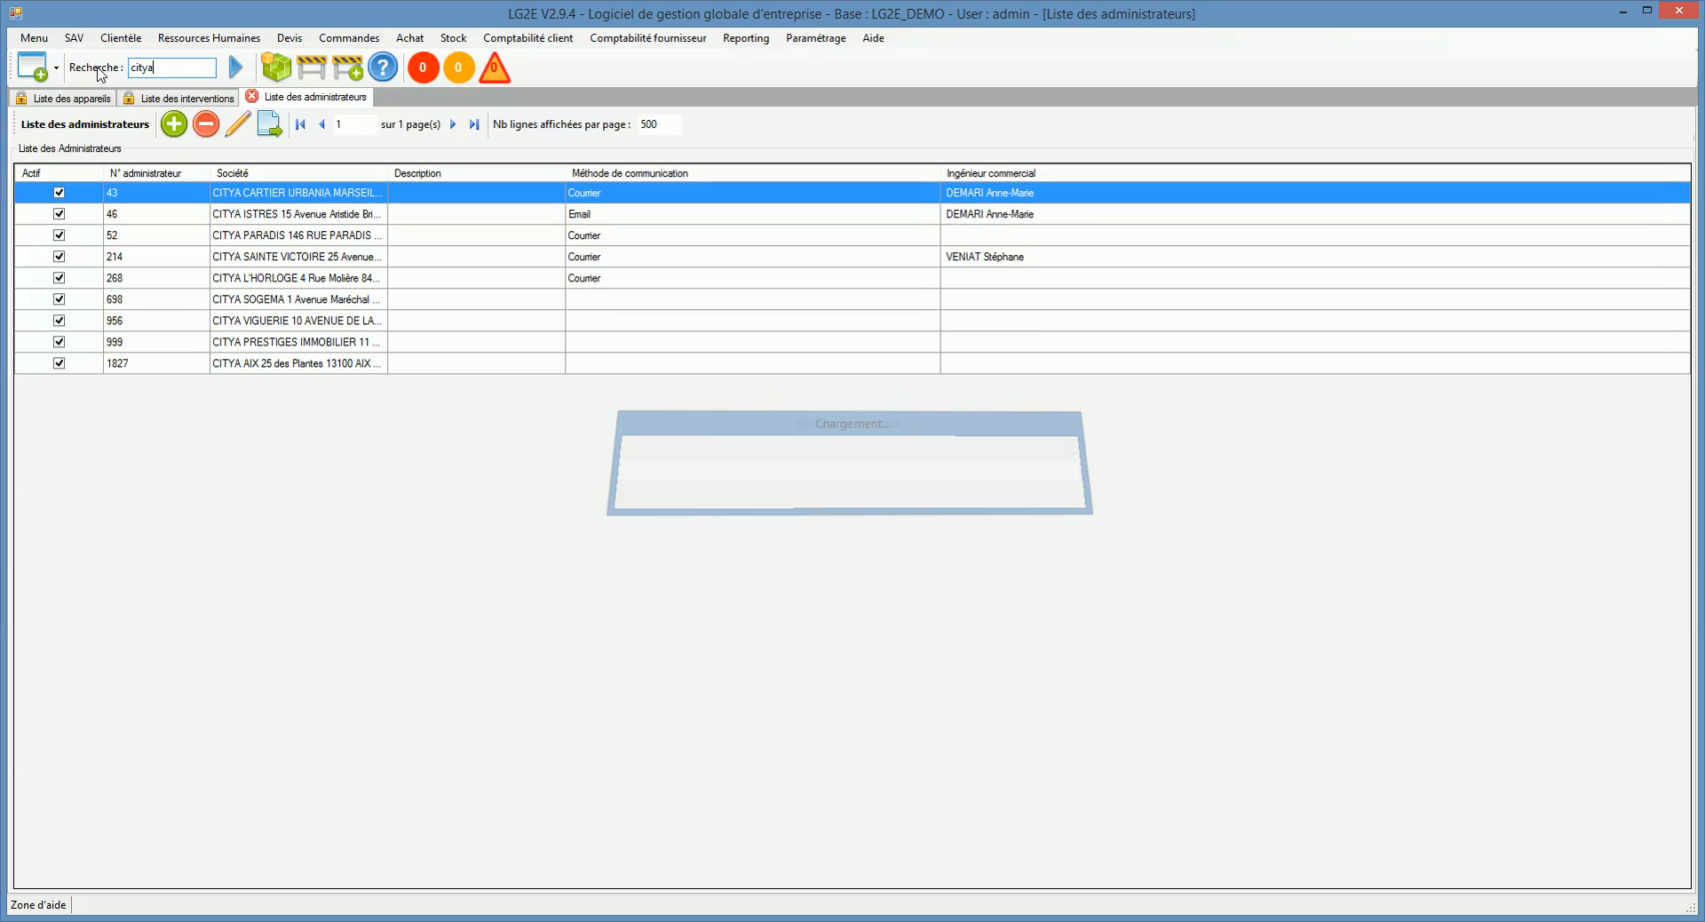
Step: Inspect administrator 1827 CITYA AIX and its SDC de la plage client, then close it
click(317, 369)
double_click(318, 366)
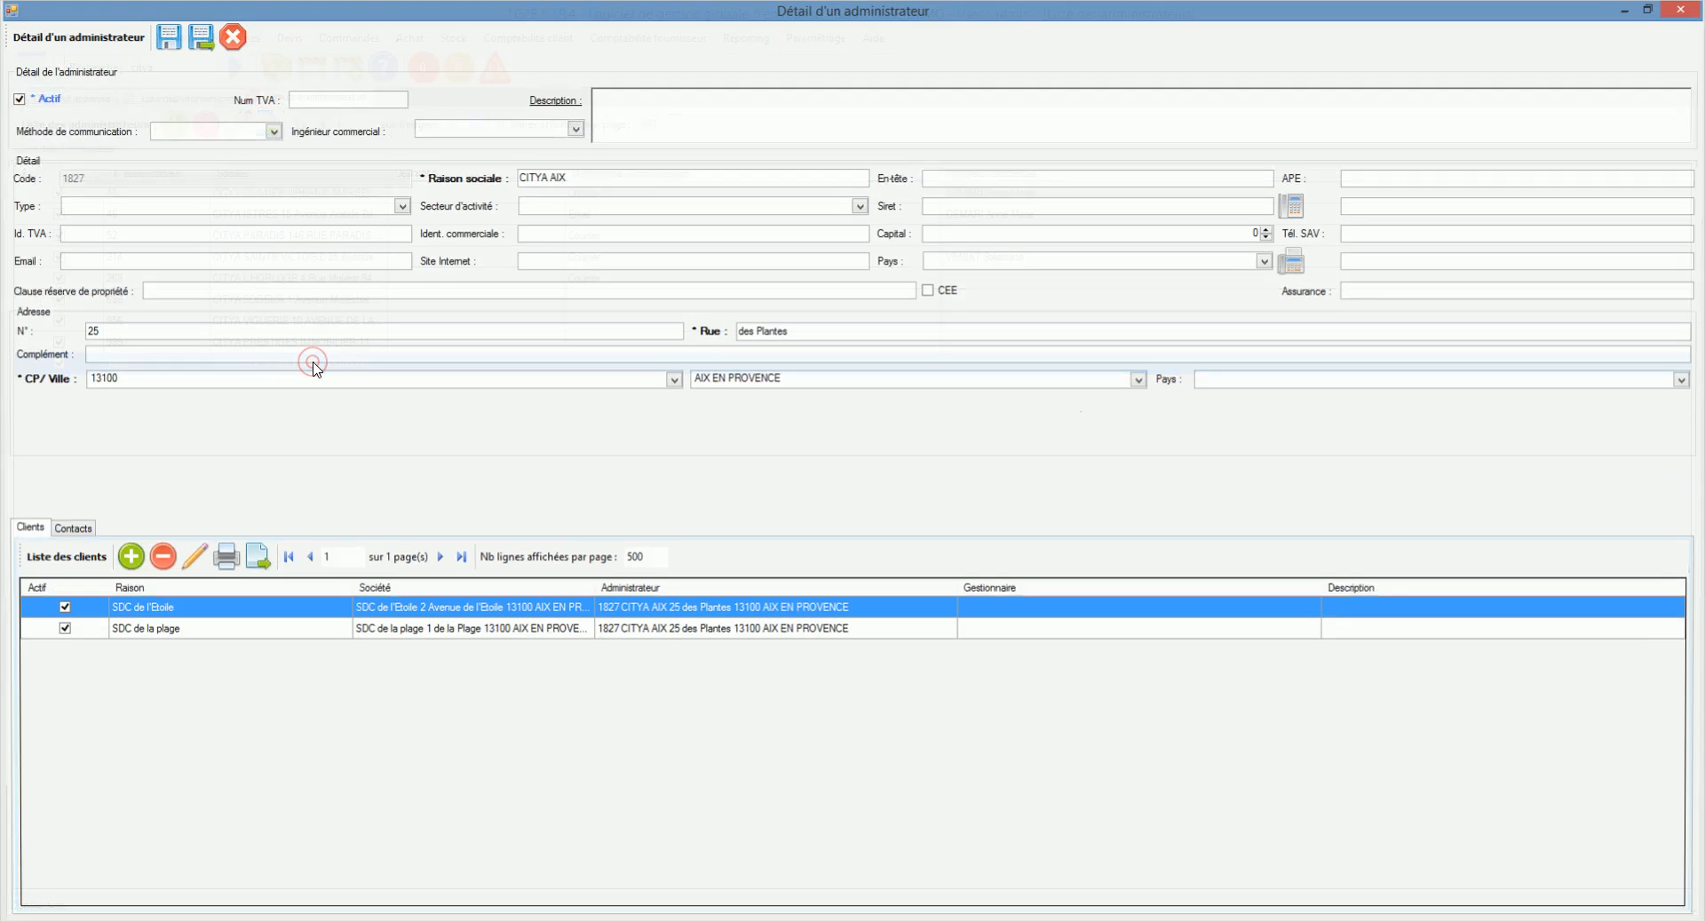
click(164, 628)
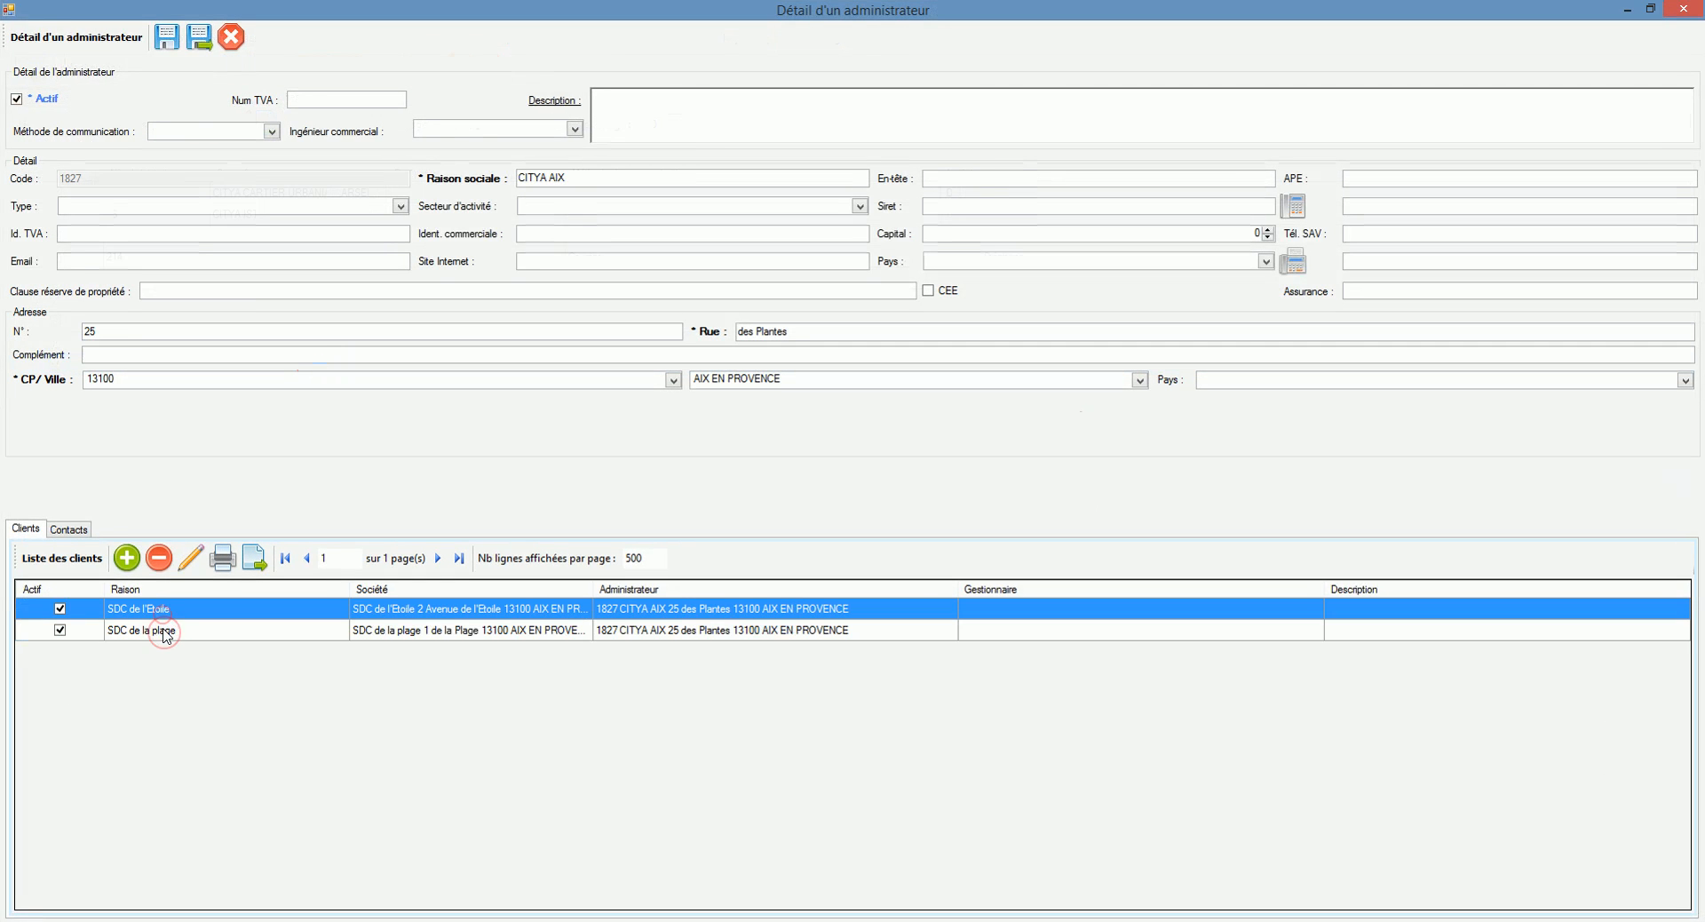
click(234, 38)
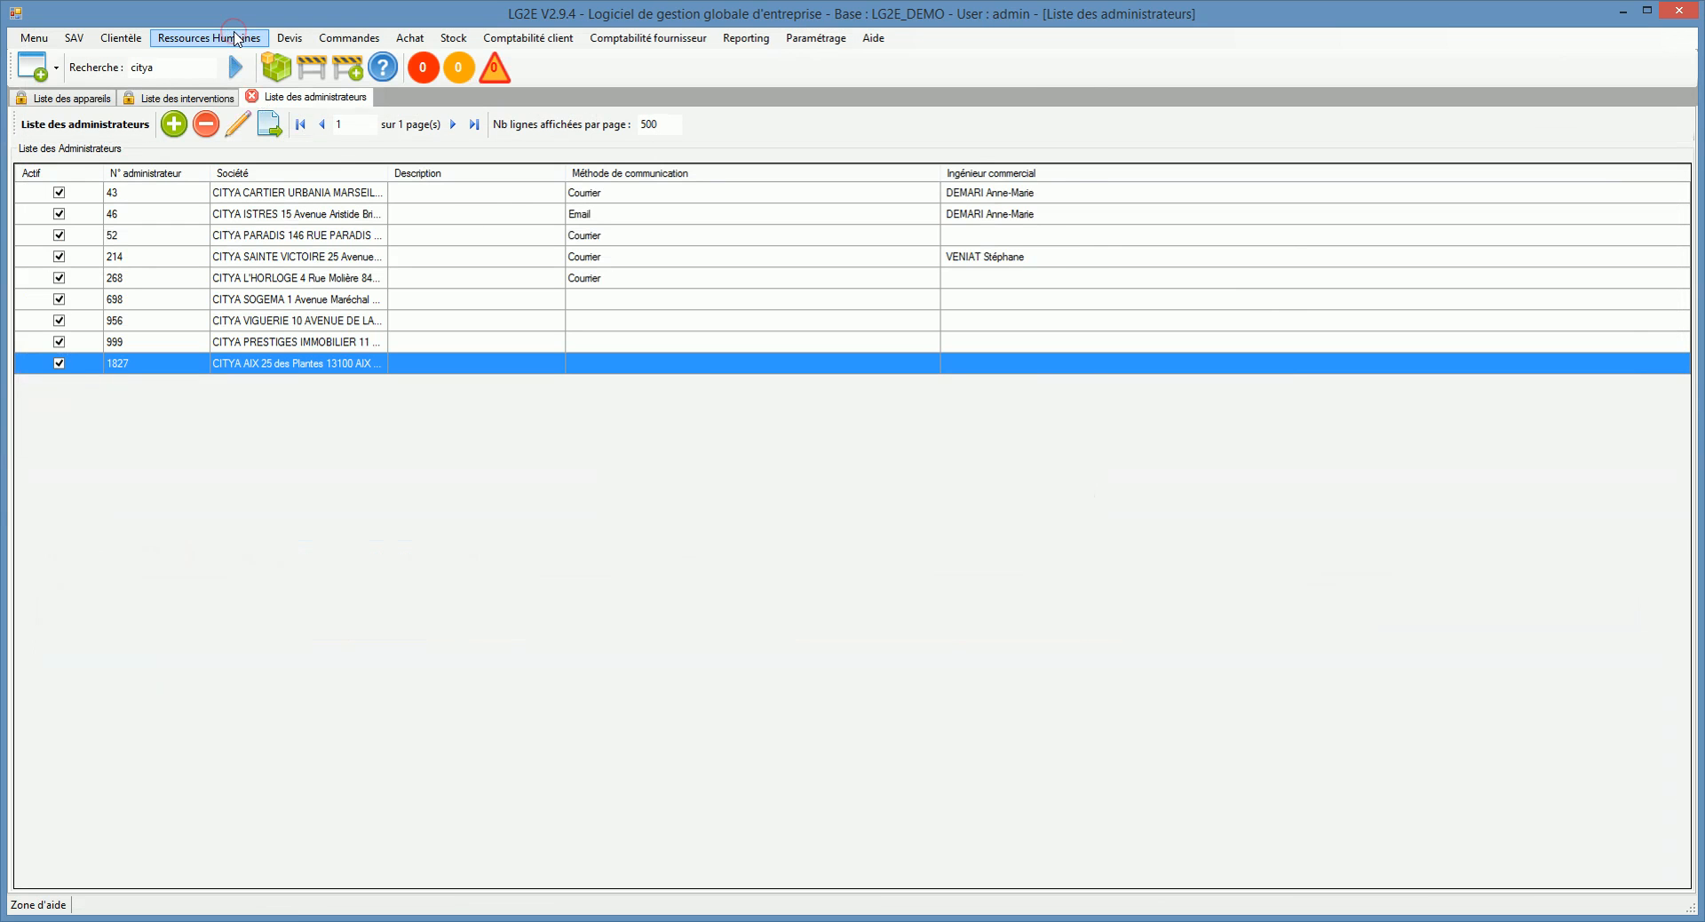
click(121, 39)
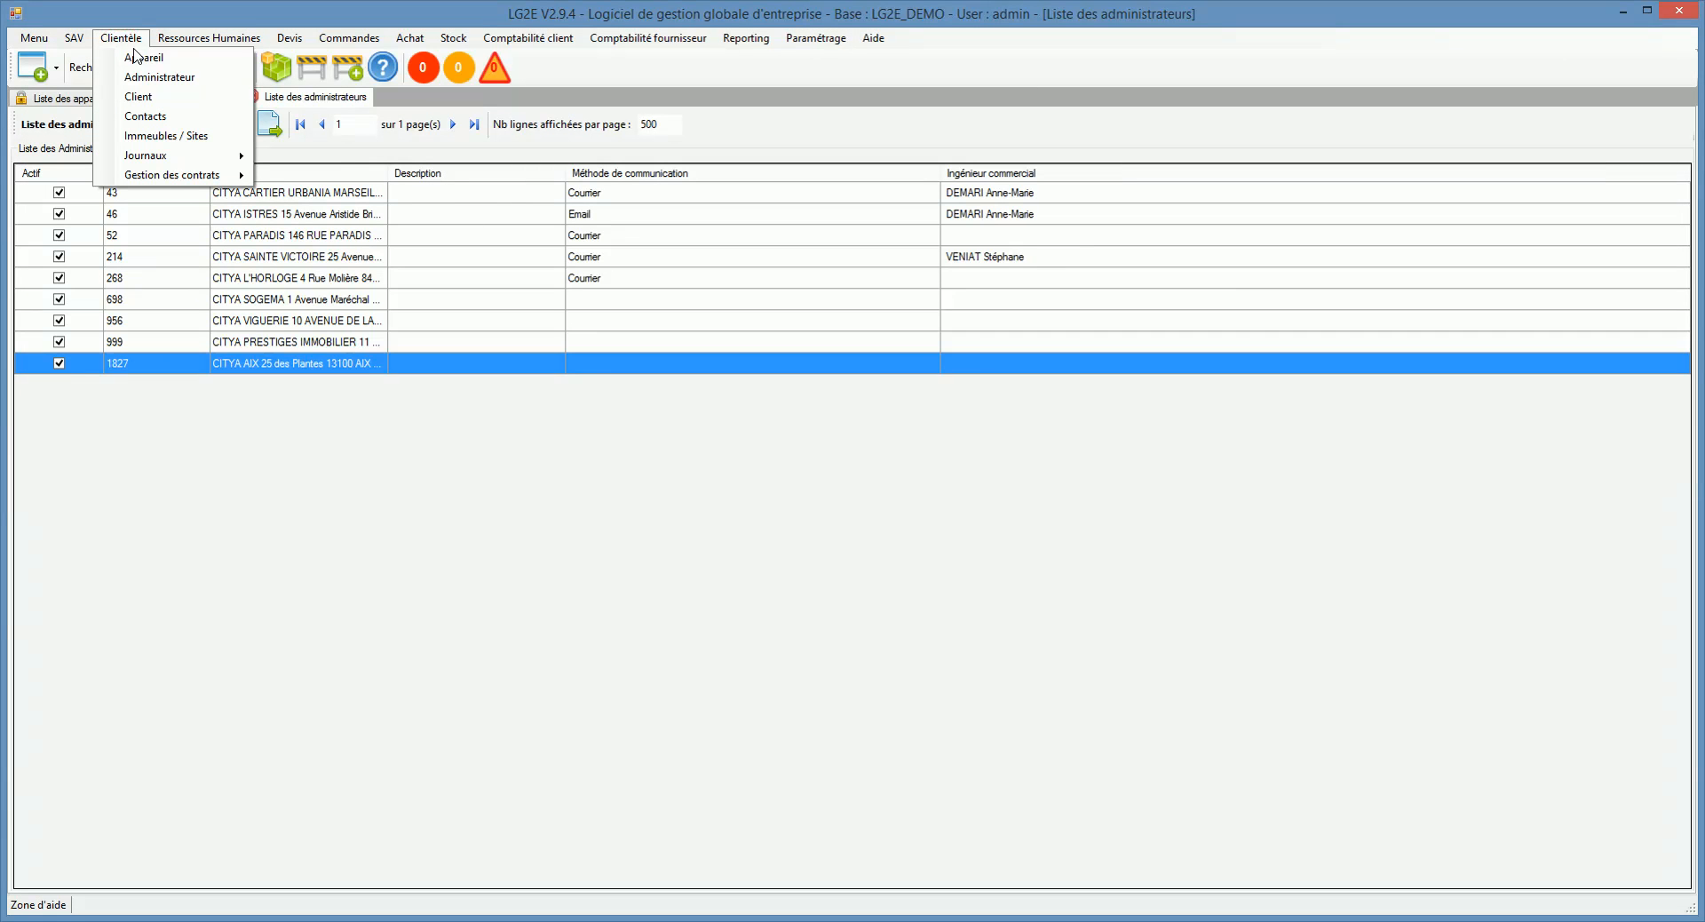
Step: Open the contacts list, browse it, and open then cancel a new contact form
click(156, 113)
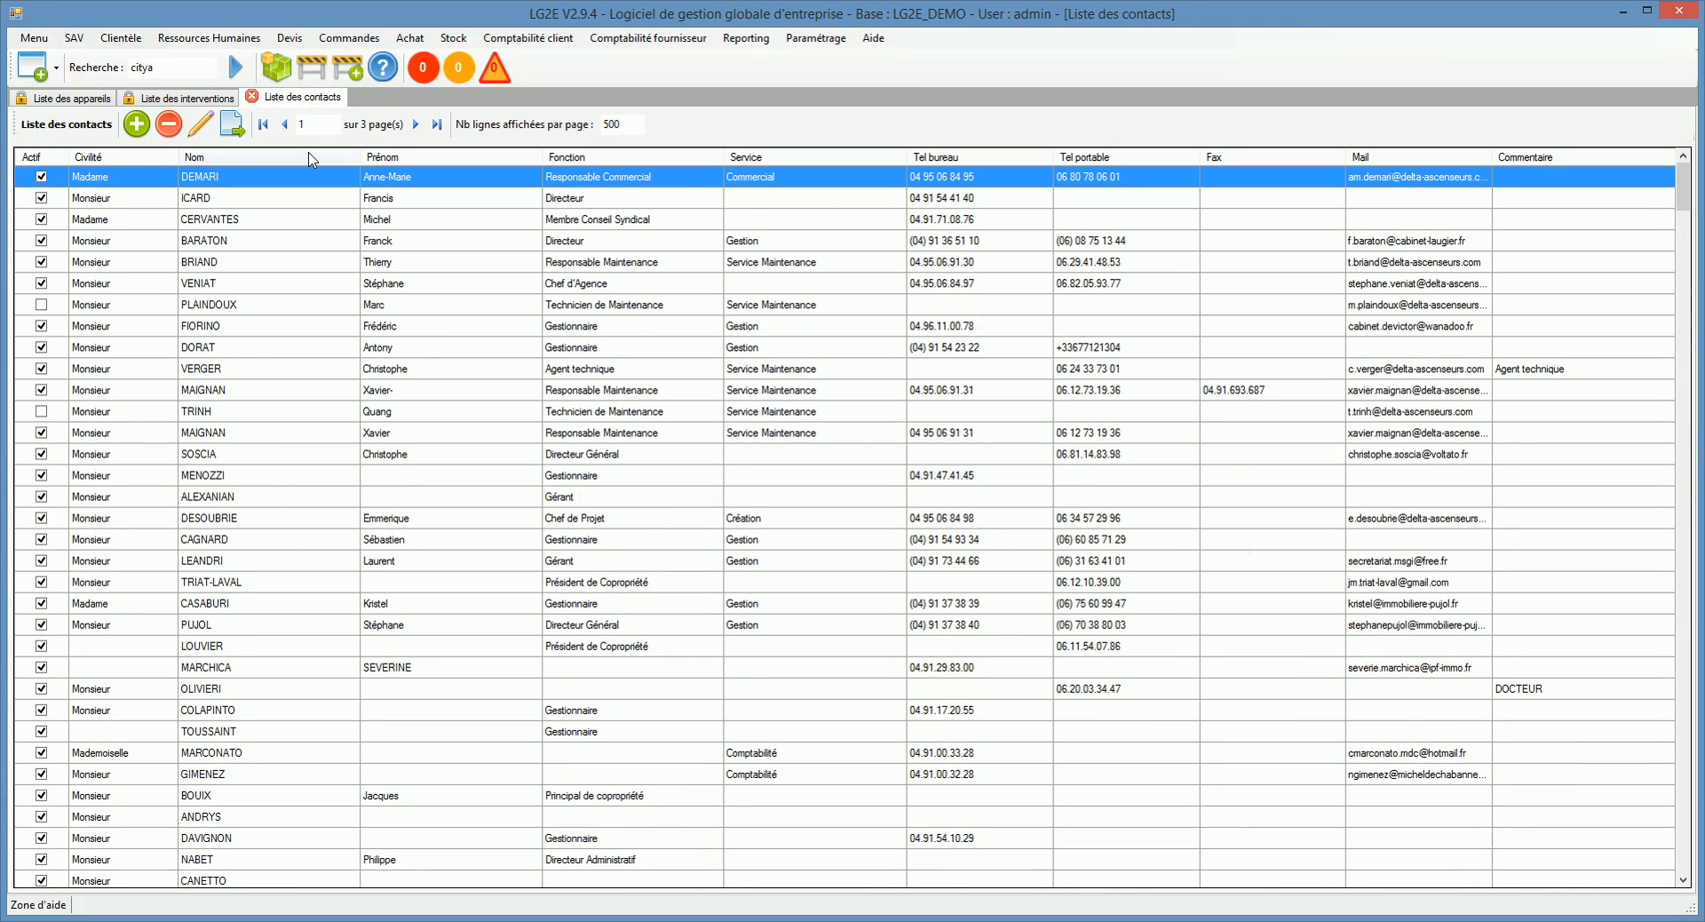
click(358, 240)
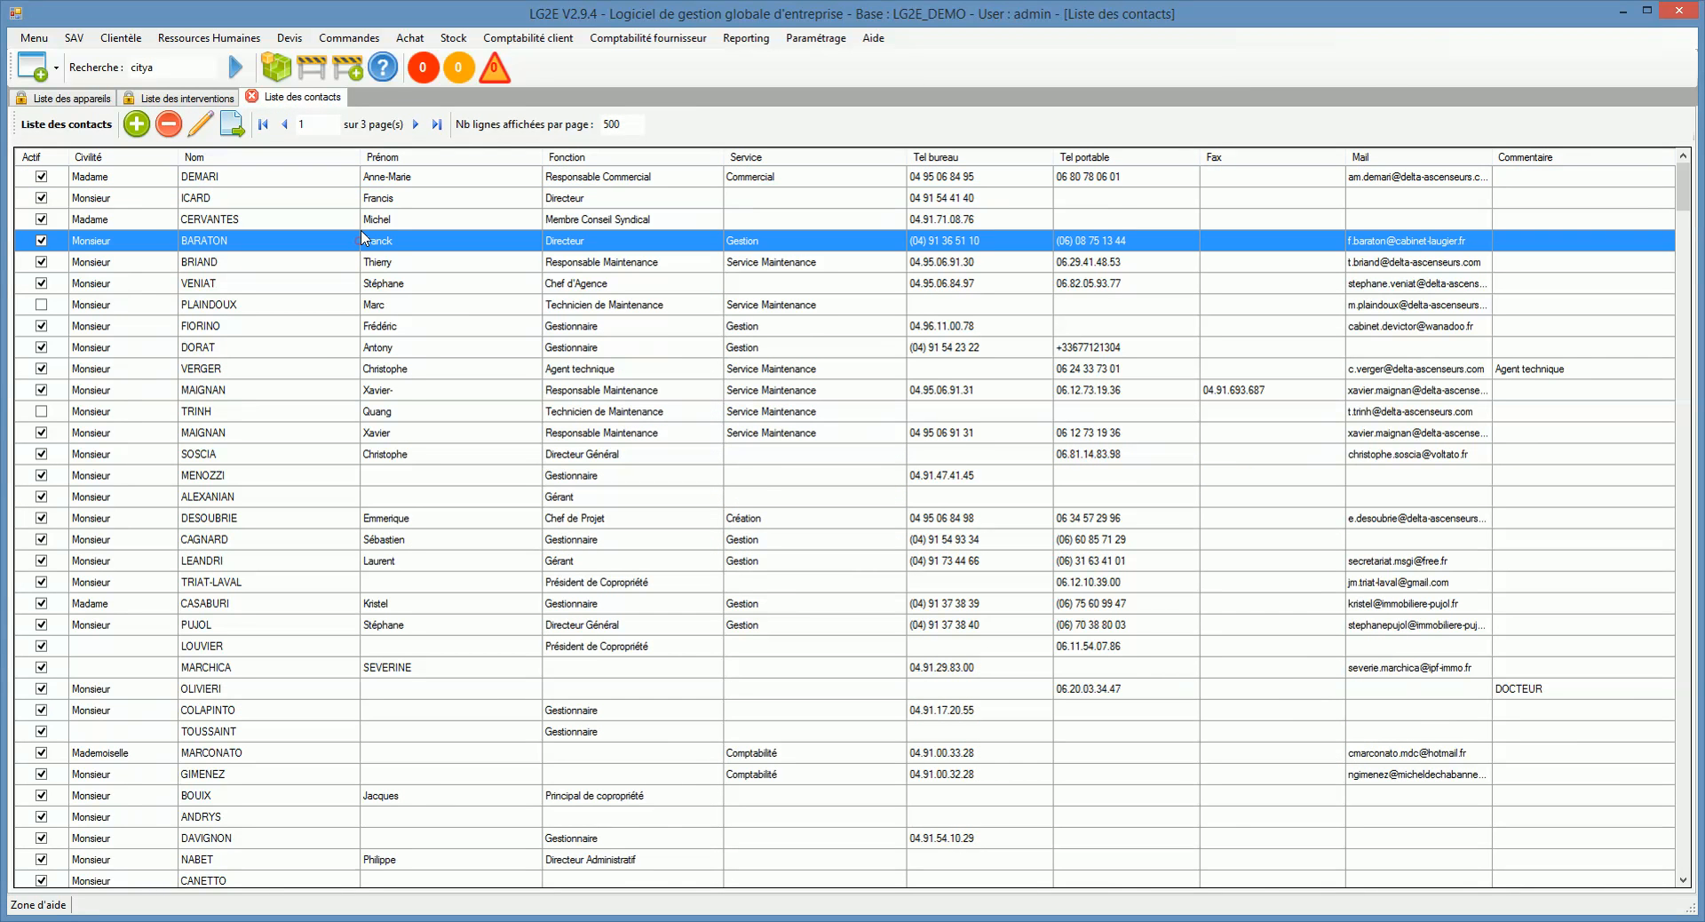
scroll(322, 359, down, 7)
scroll(322, 360, up, 2)
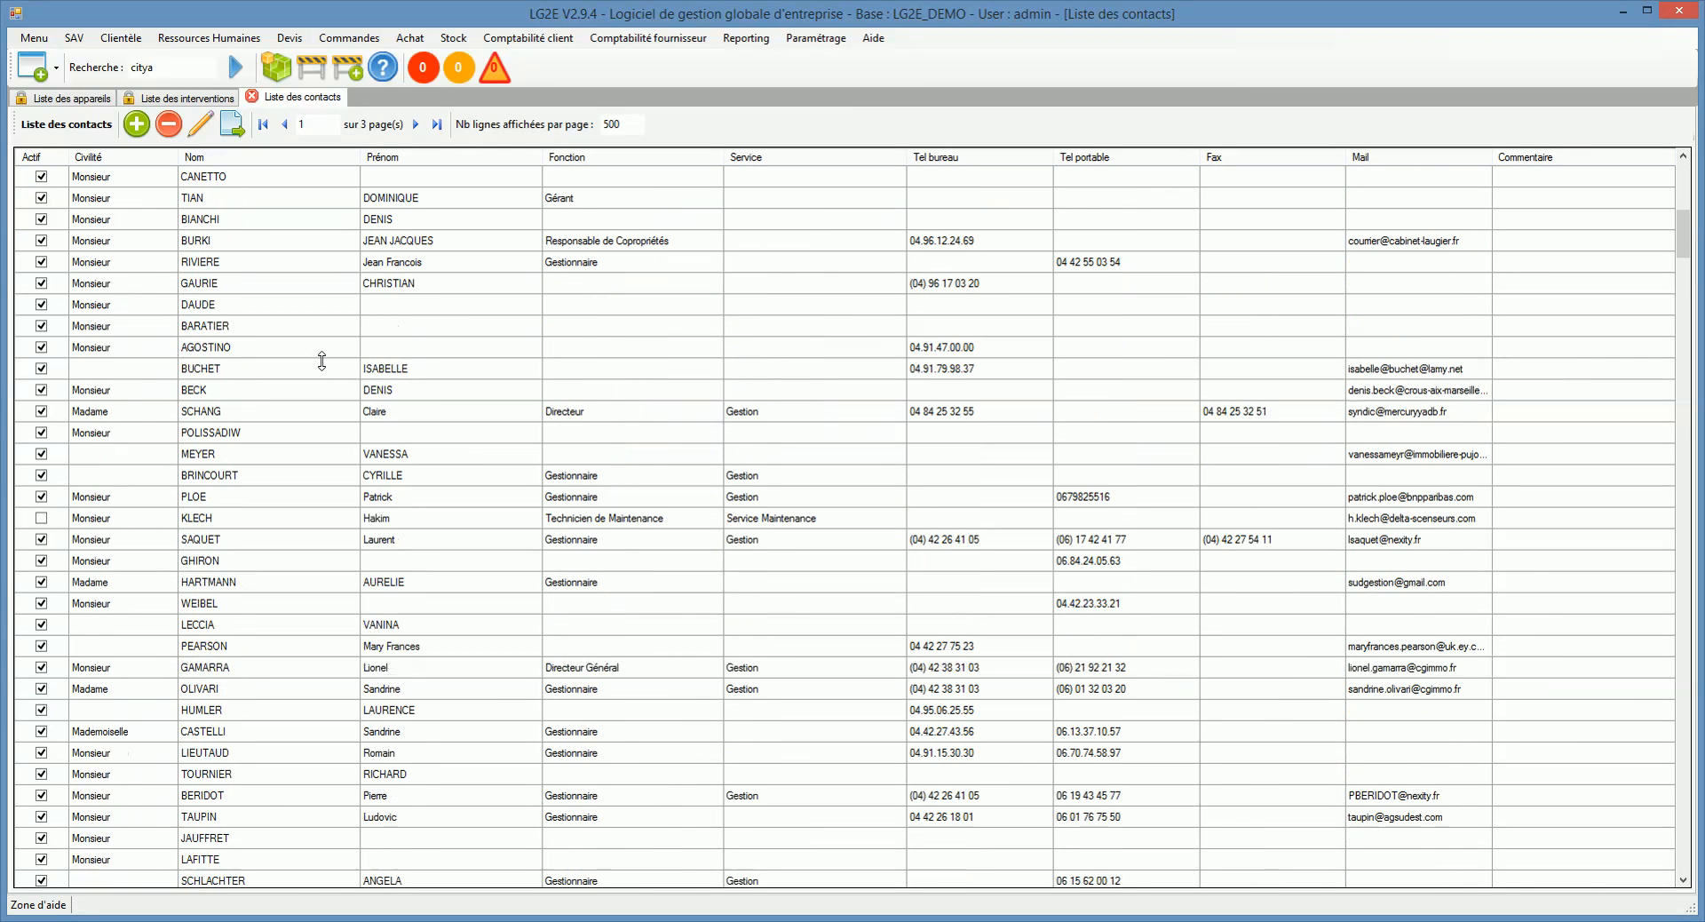
click(142, 128)
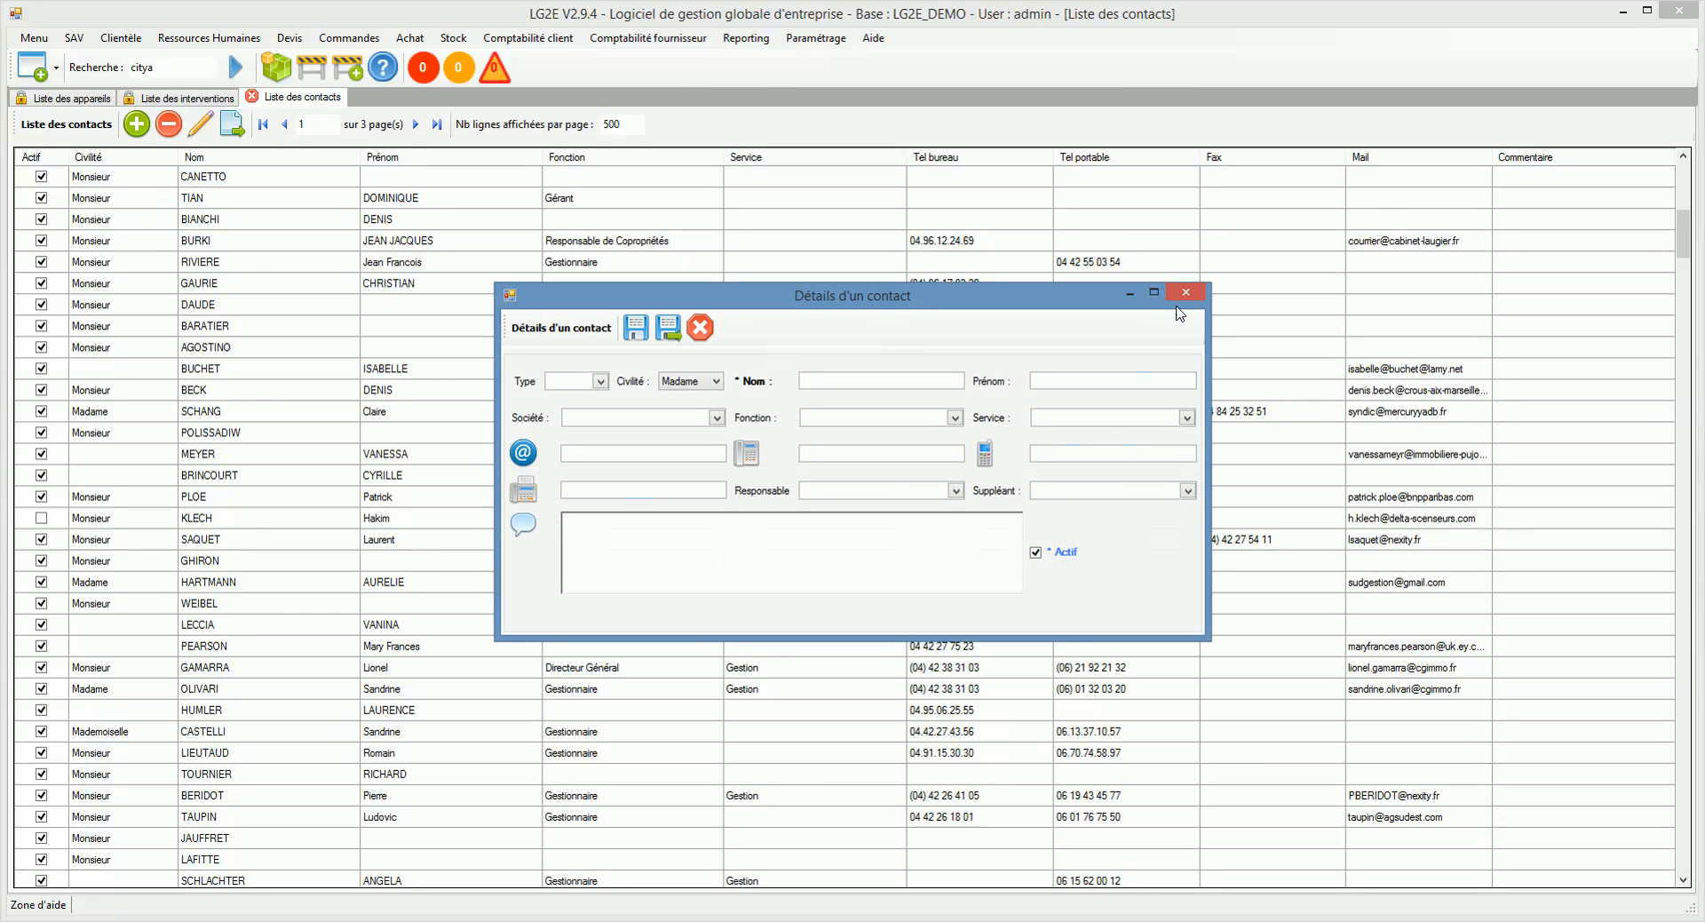
click(1187, 293)
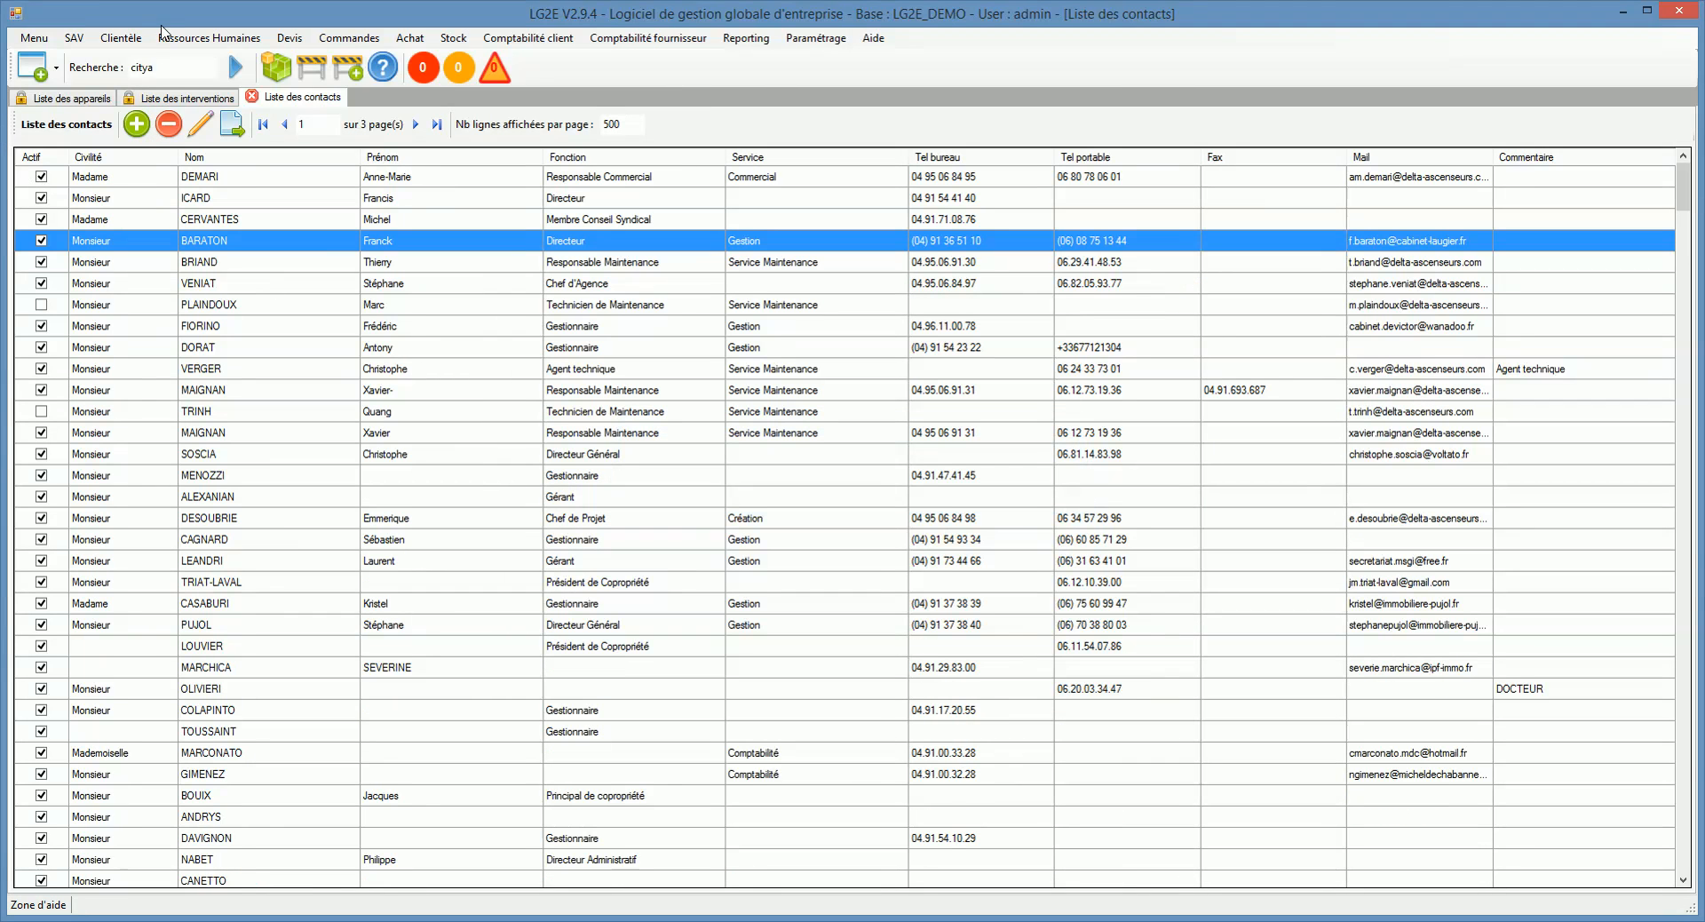
Step: Lock the Liste des contacts tab so it stays open
click(121, 38)
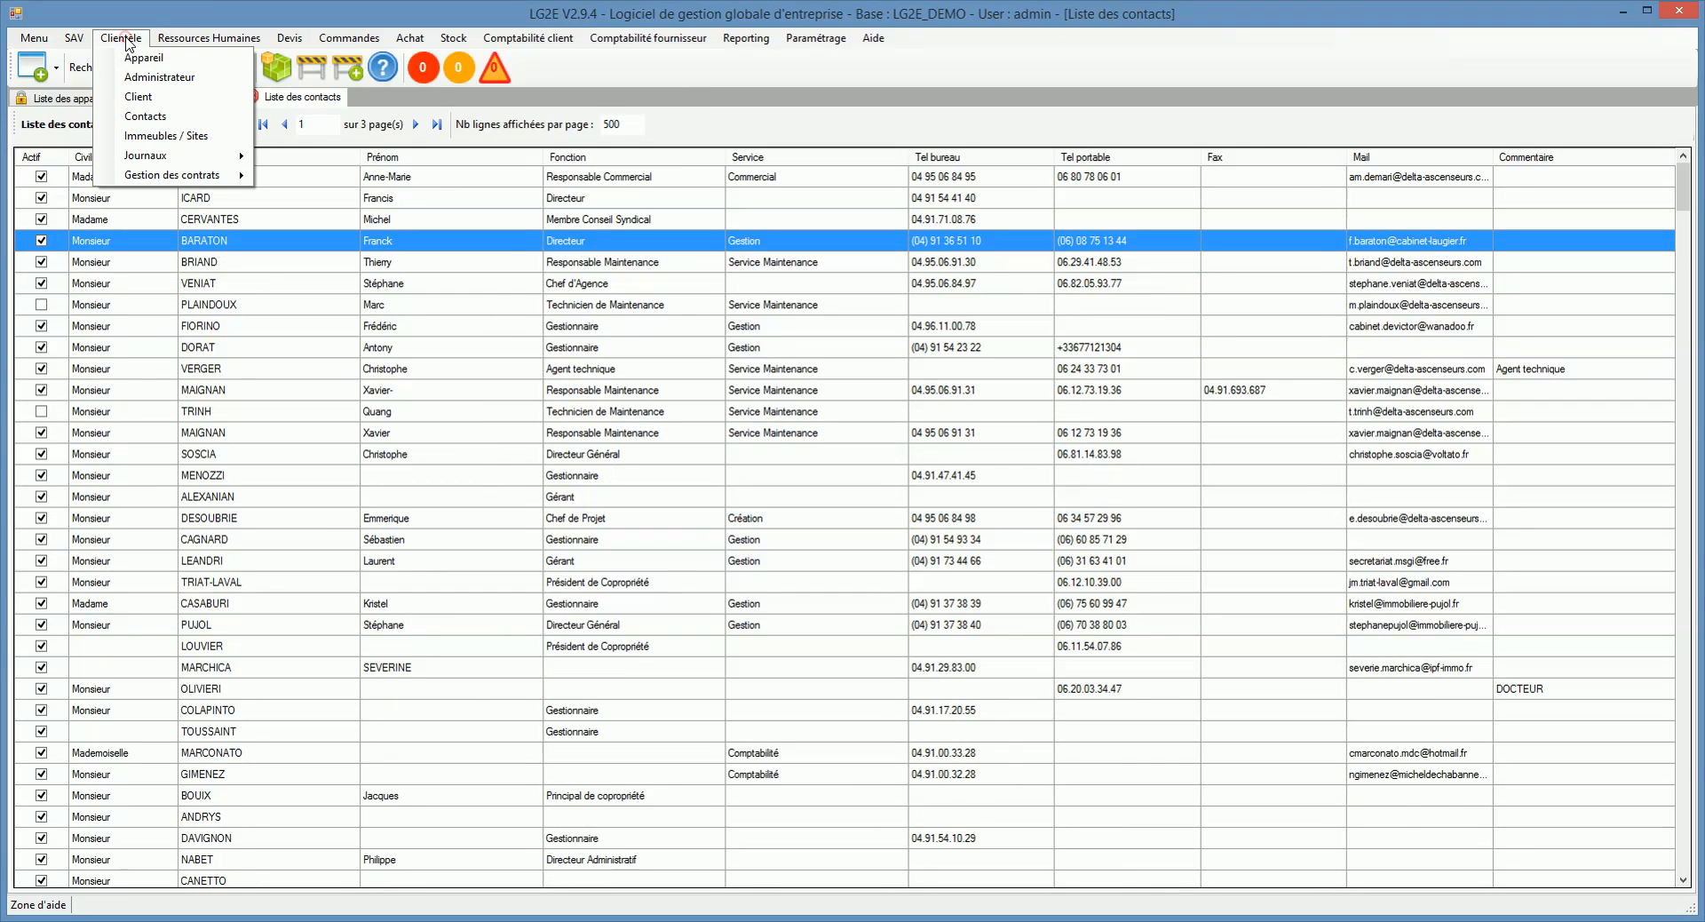
click(179, 100)
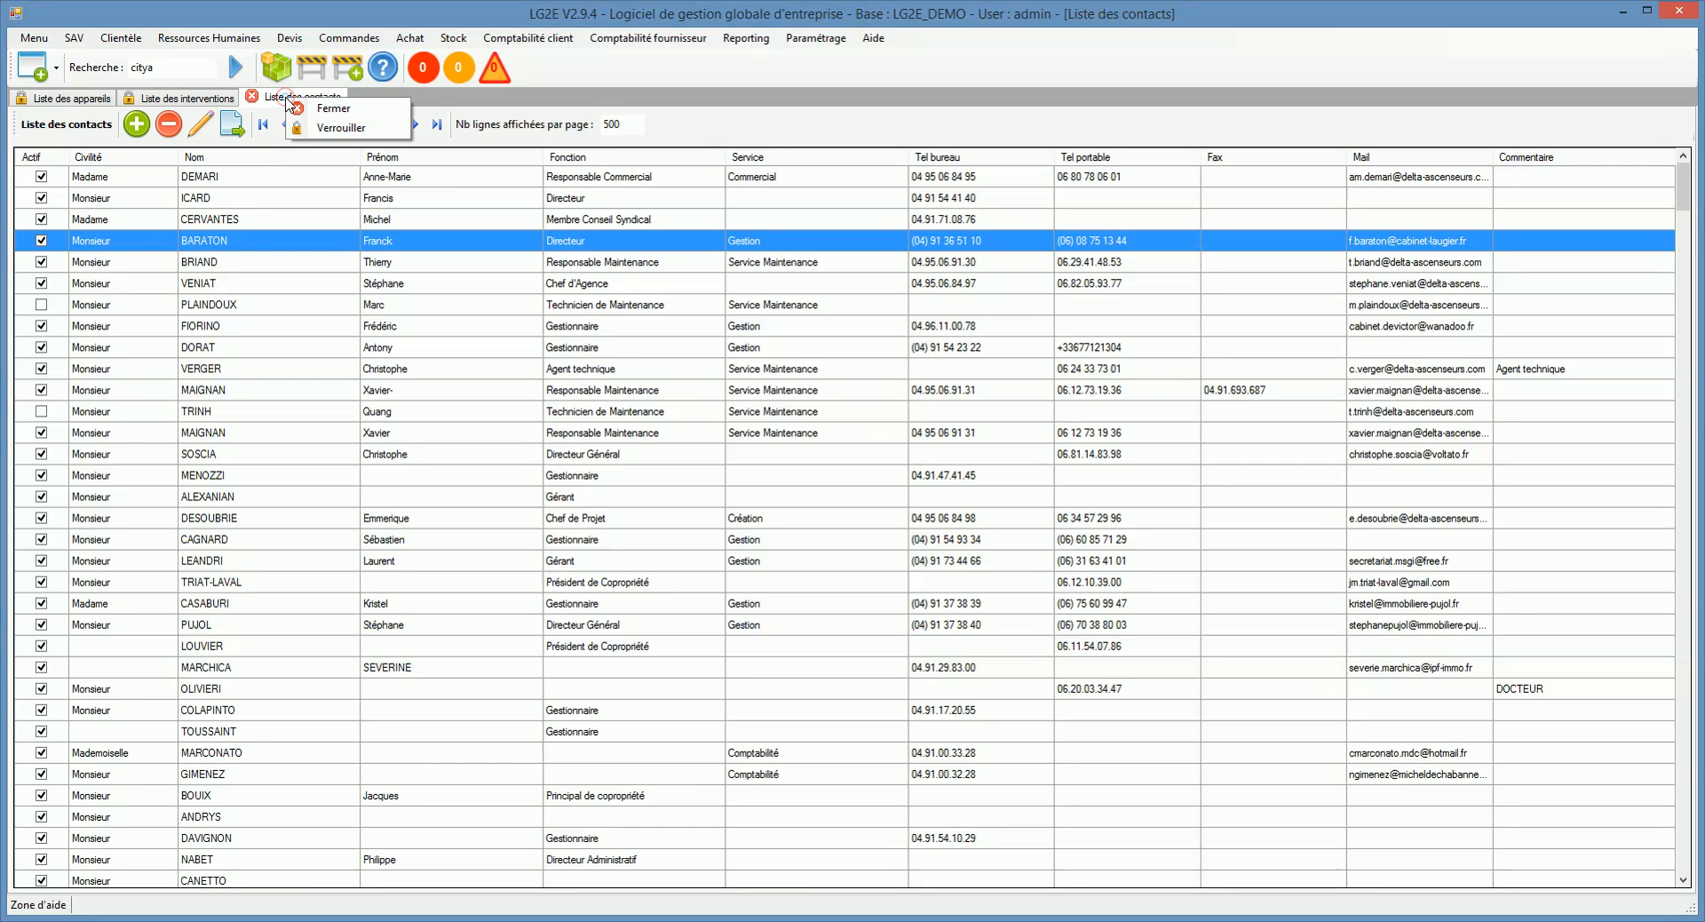
click(119, 41)
click(159, 100)
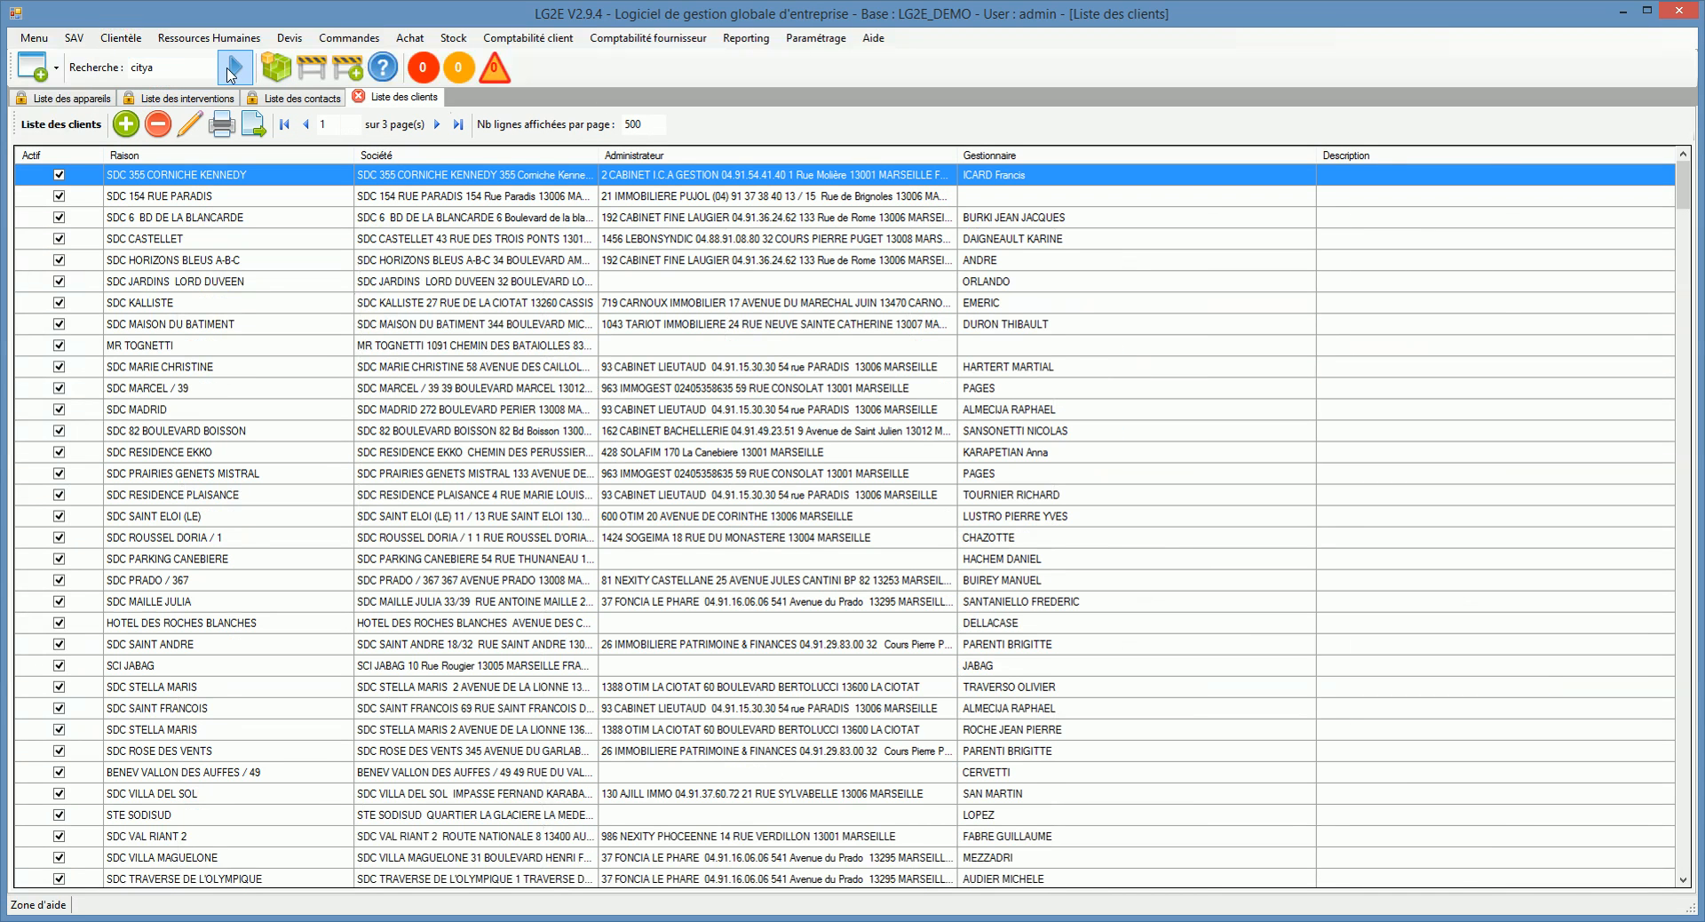
Step: Filter the client list on 'plage' and open SDC de la plage
click(228, 67)
double_click(177, 69)
text(plage)
key(Return)
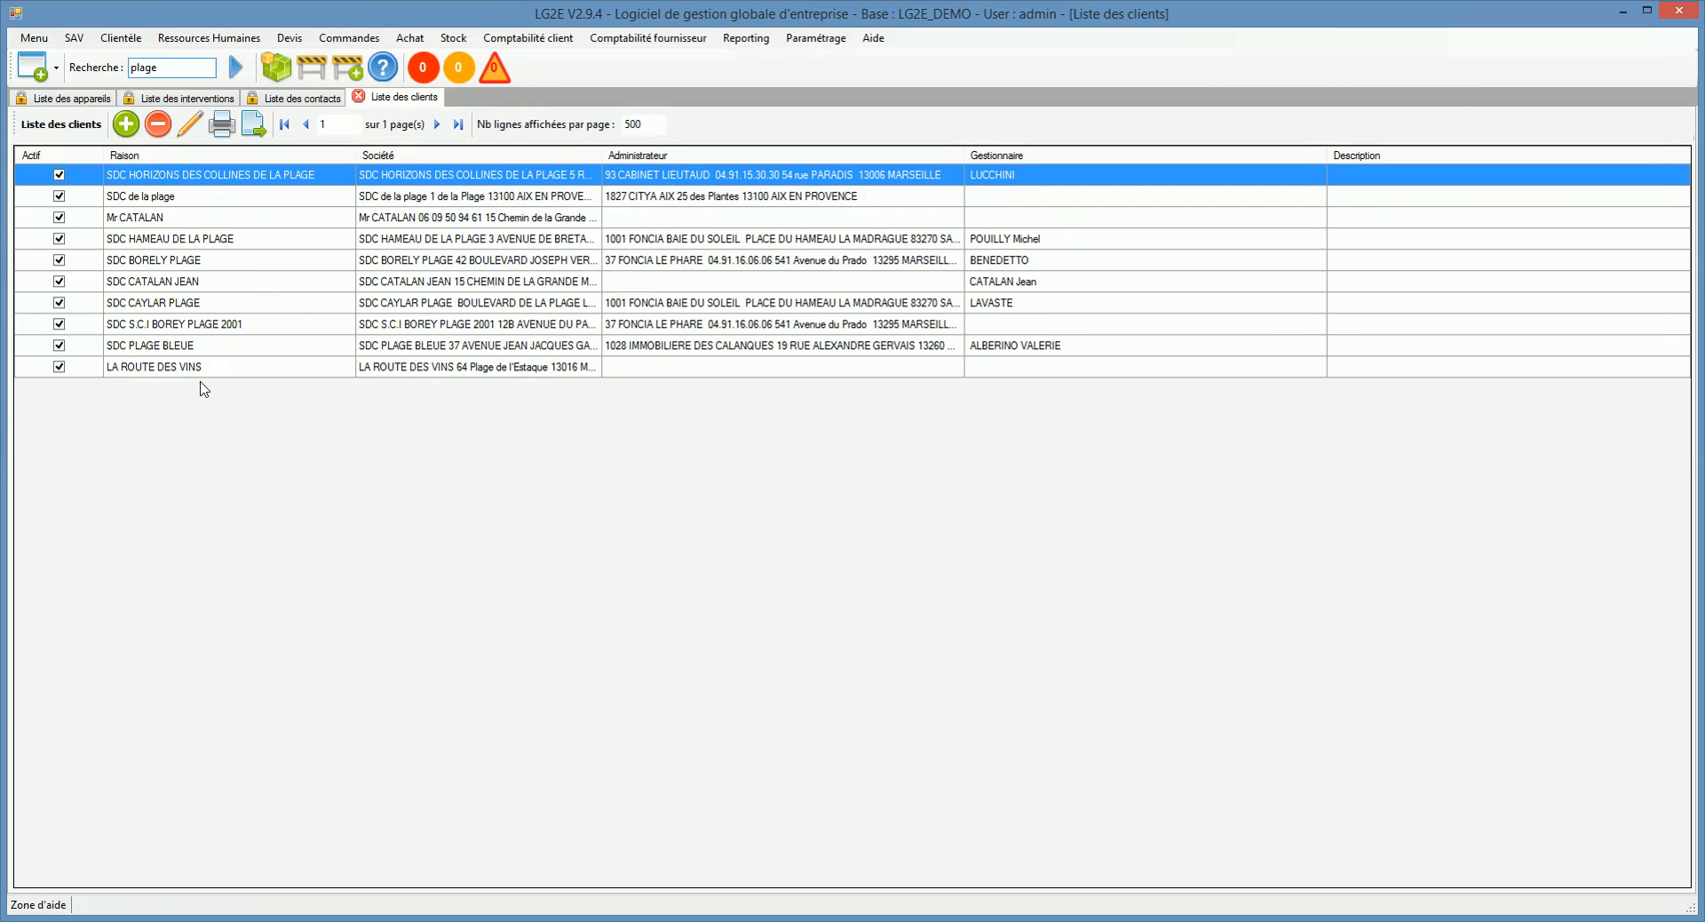
click(216, 196)
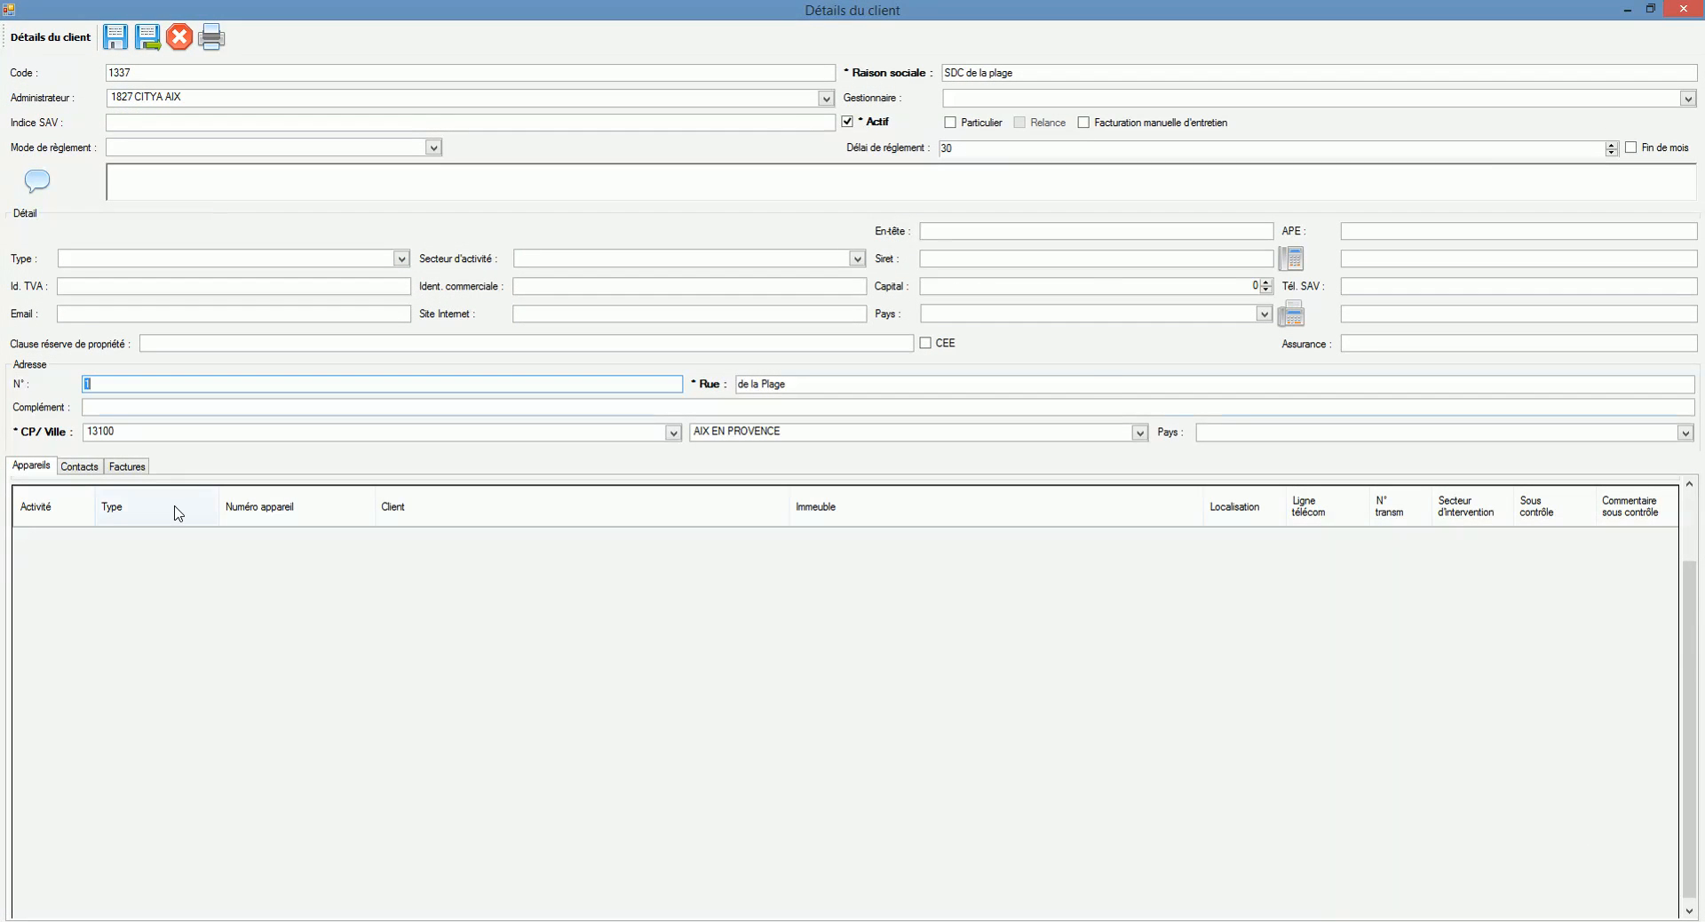
Step: Start a new contact with surname and first name, cancel it, then save and close the client
click(89, 466)
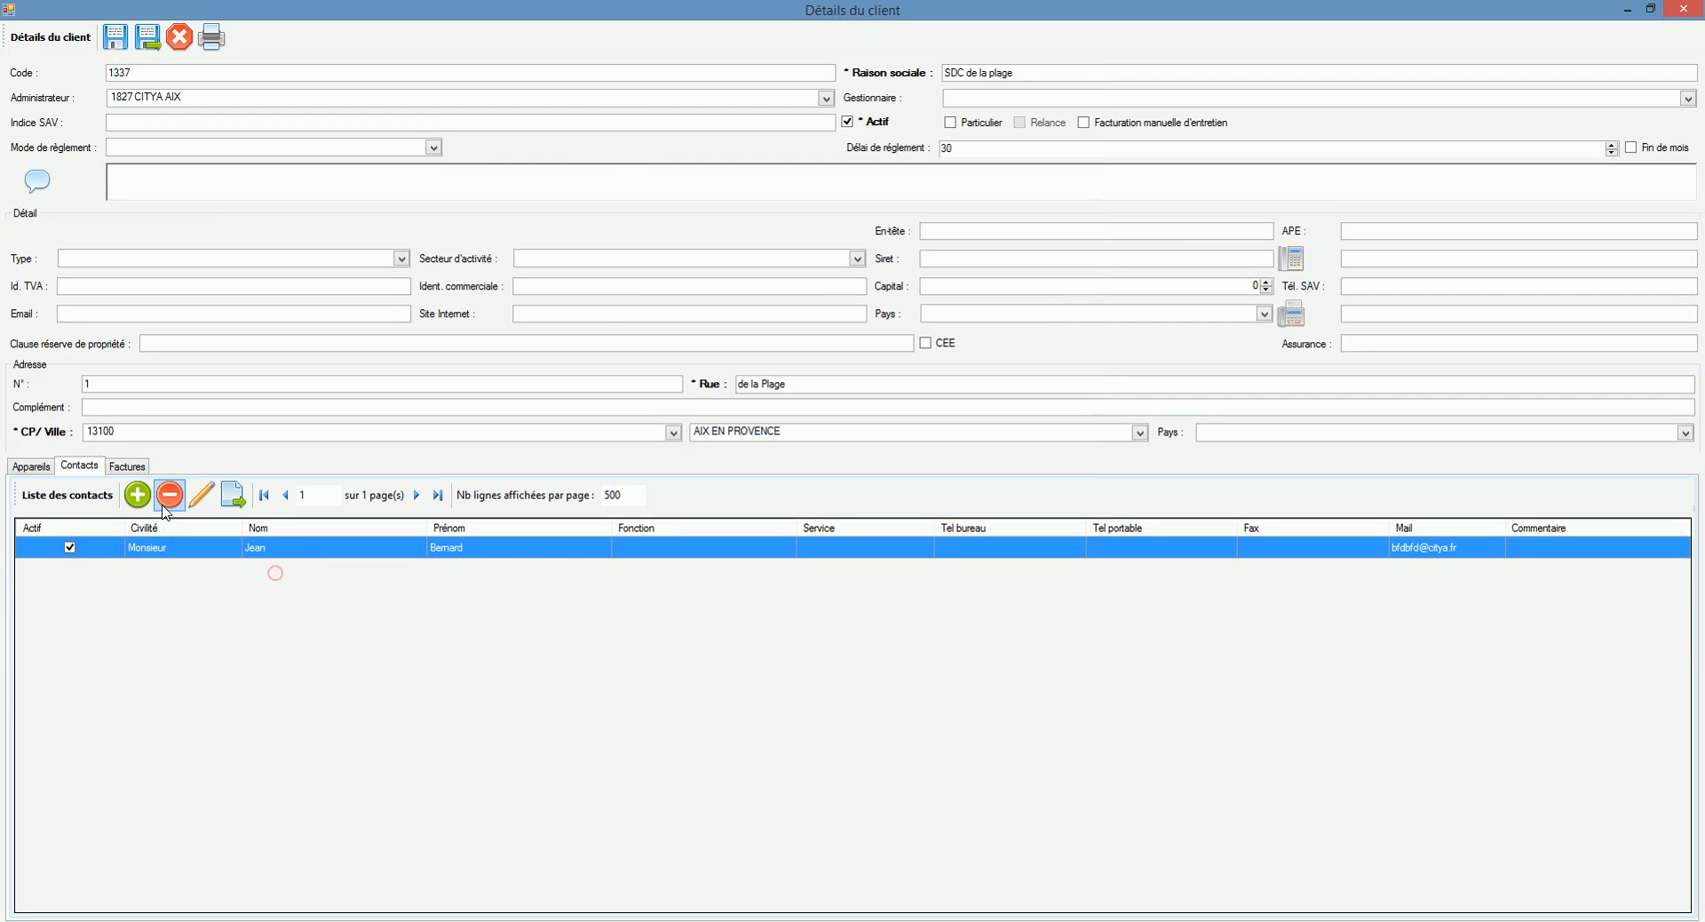
click(137, 493)
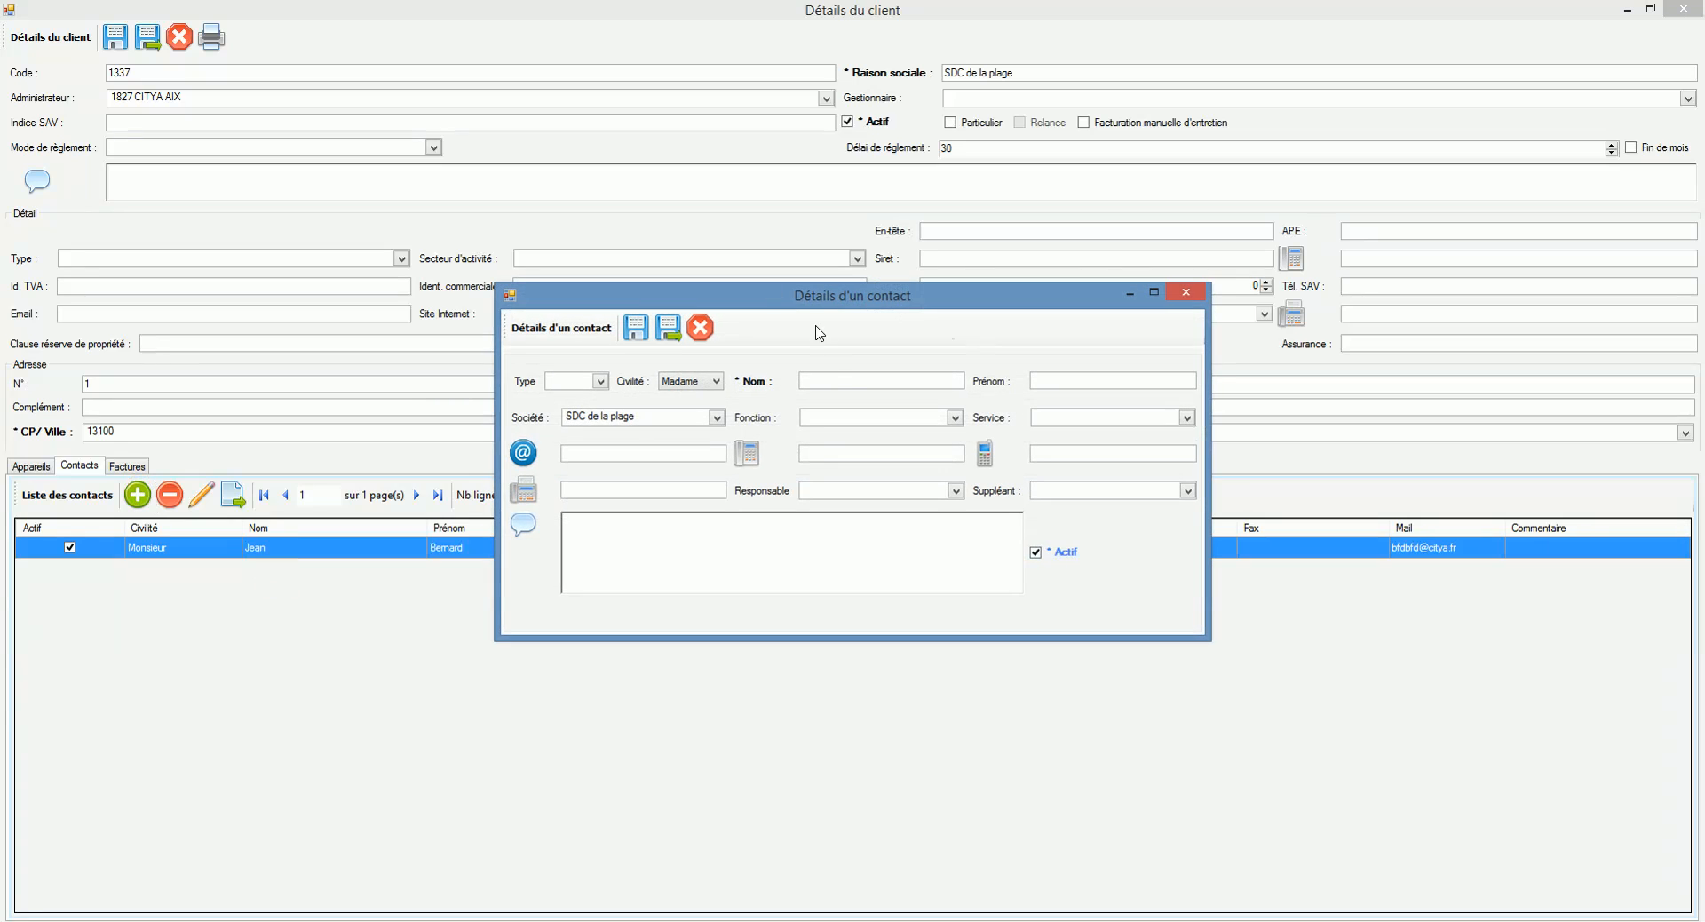
click(839, 378)
key(Tab)
click(700, 328)
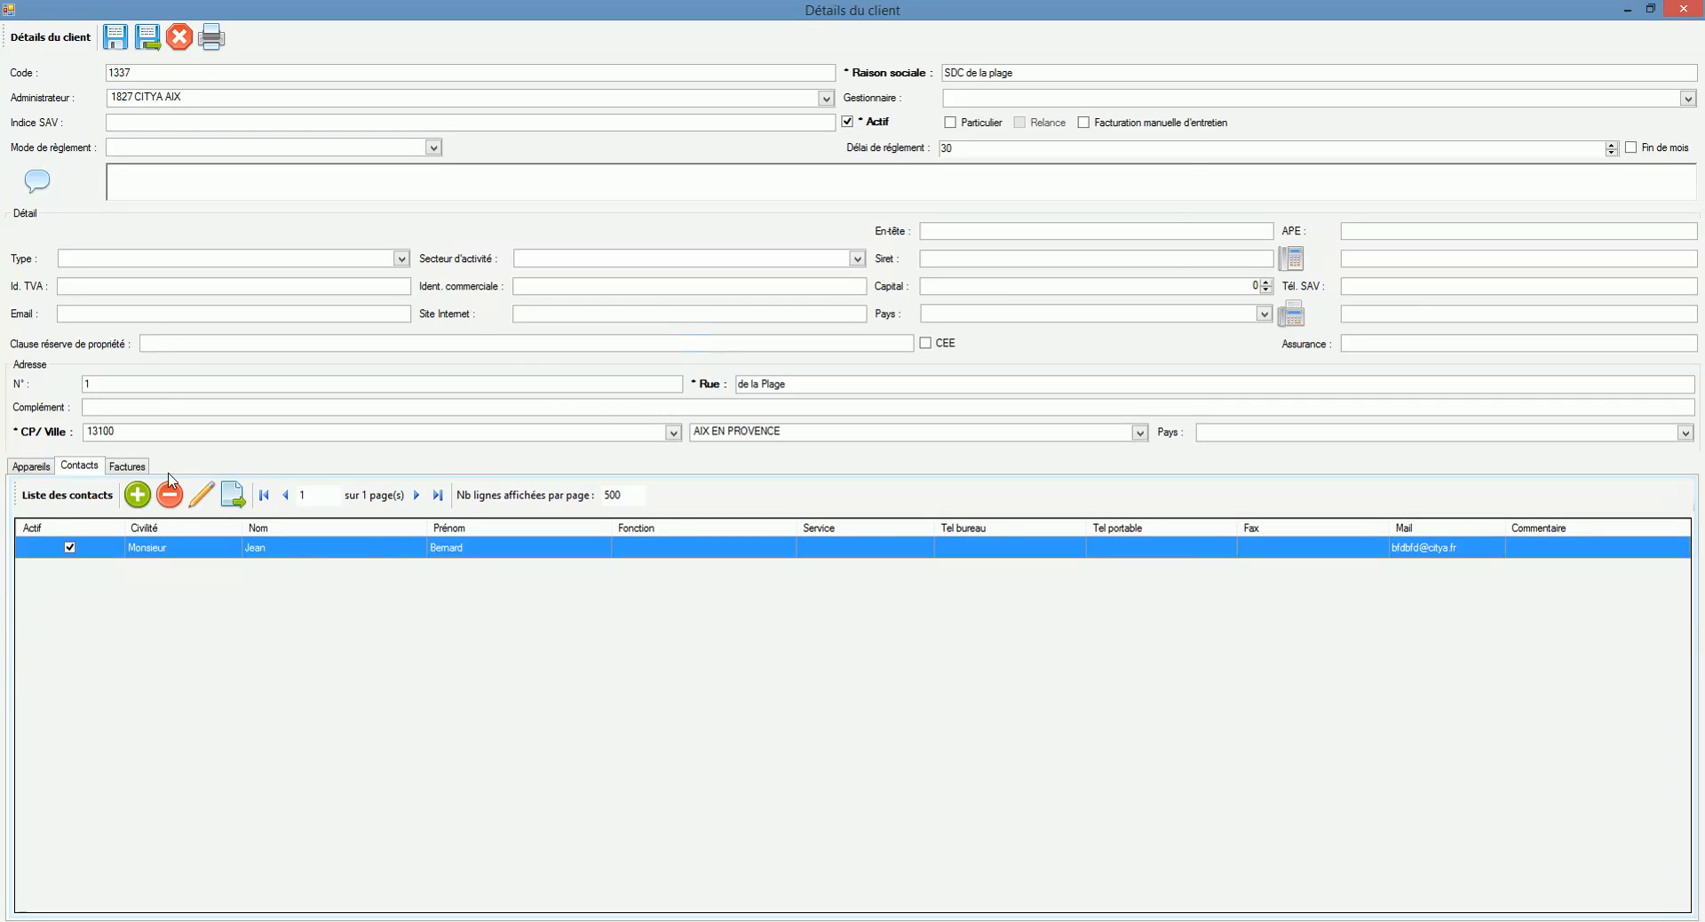
click(148, 39)
Step: Start a new building/site record from the Clientèle buildings list
click(140, 39)
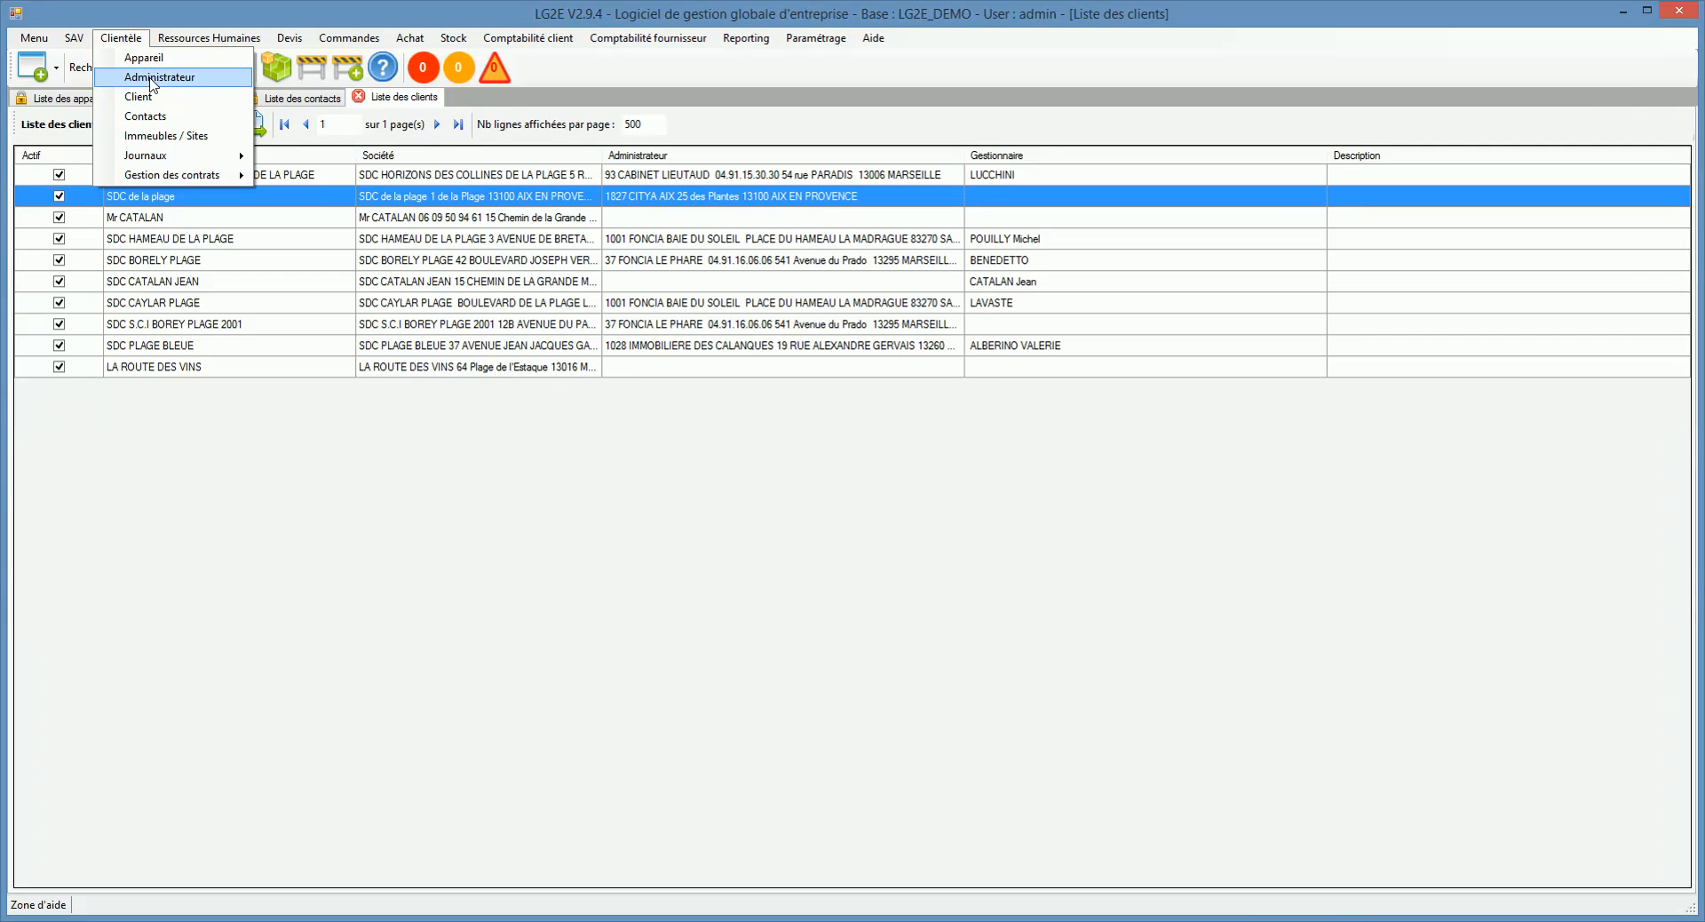
click(182, 140)
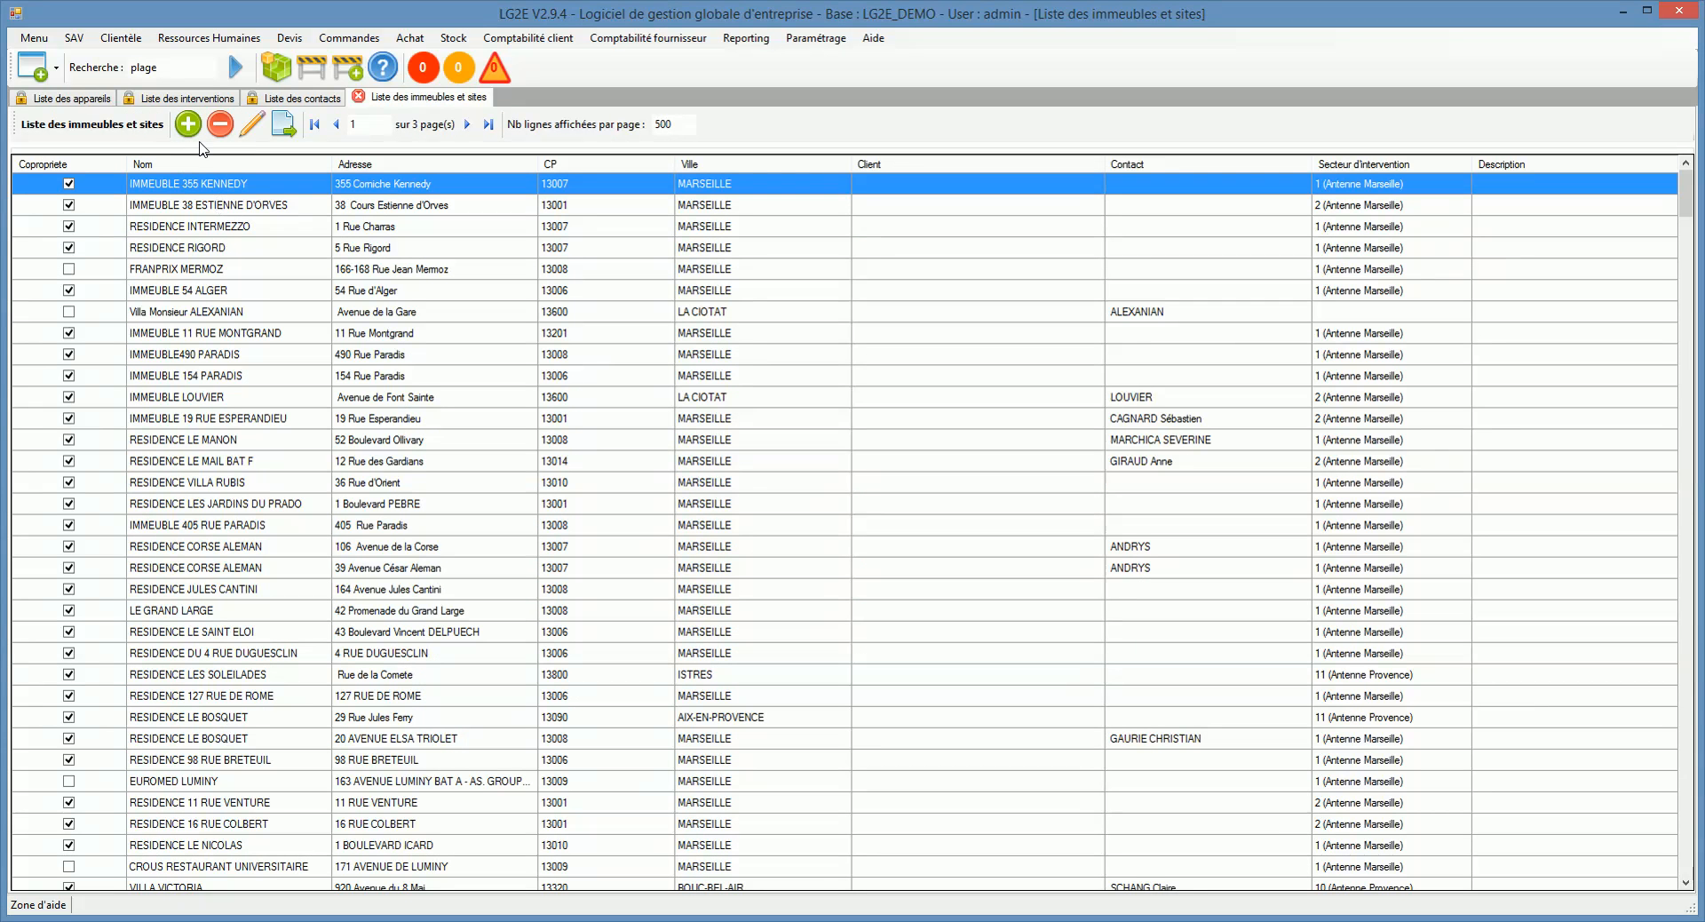
click(188, 124)
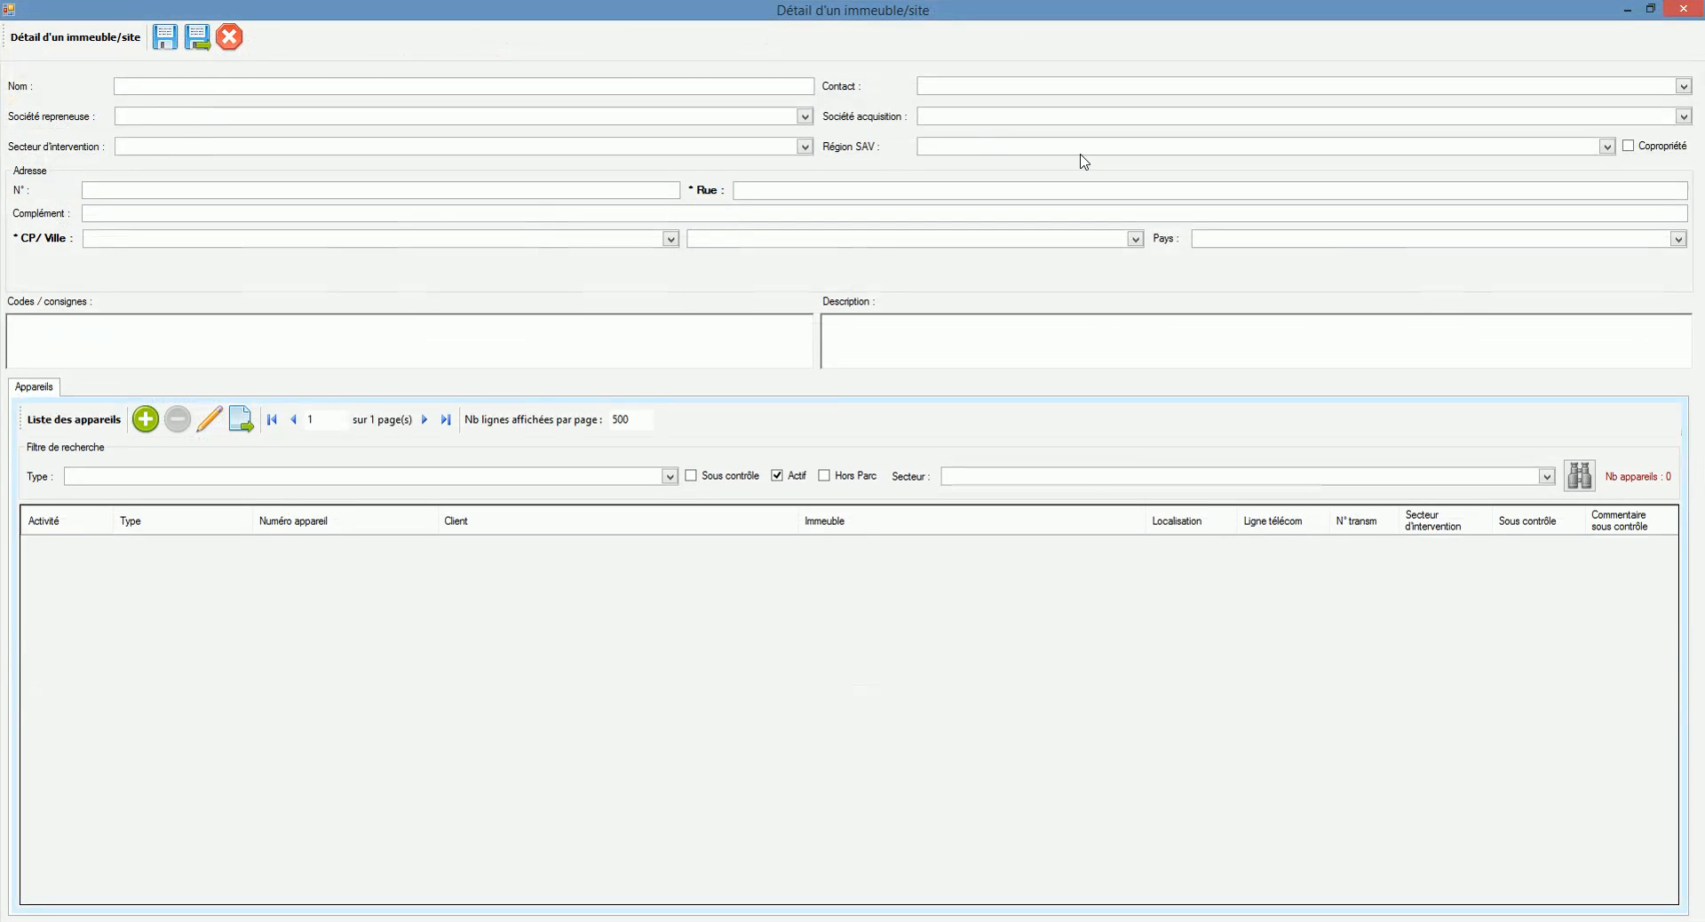
click(798, 193)
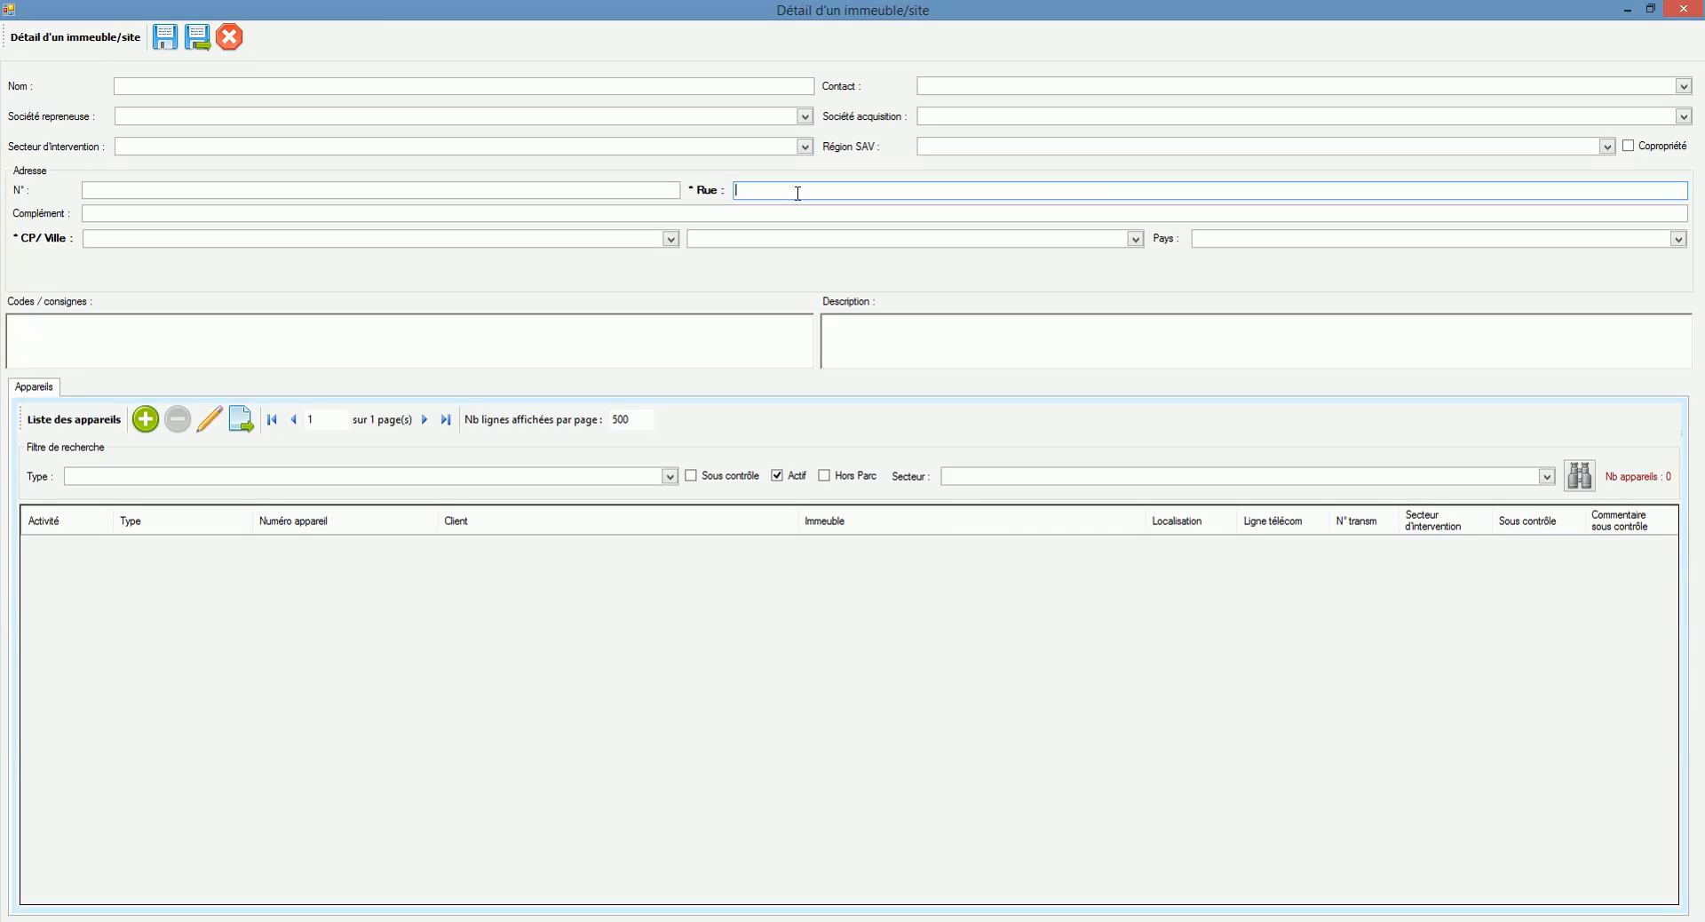
click(663, 87)
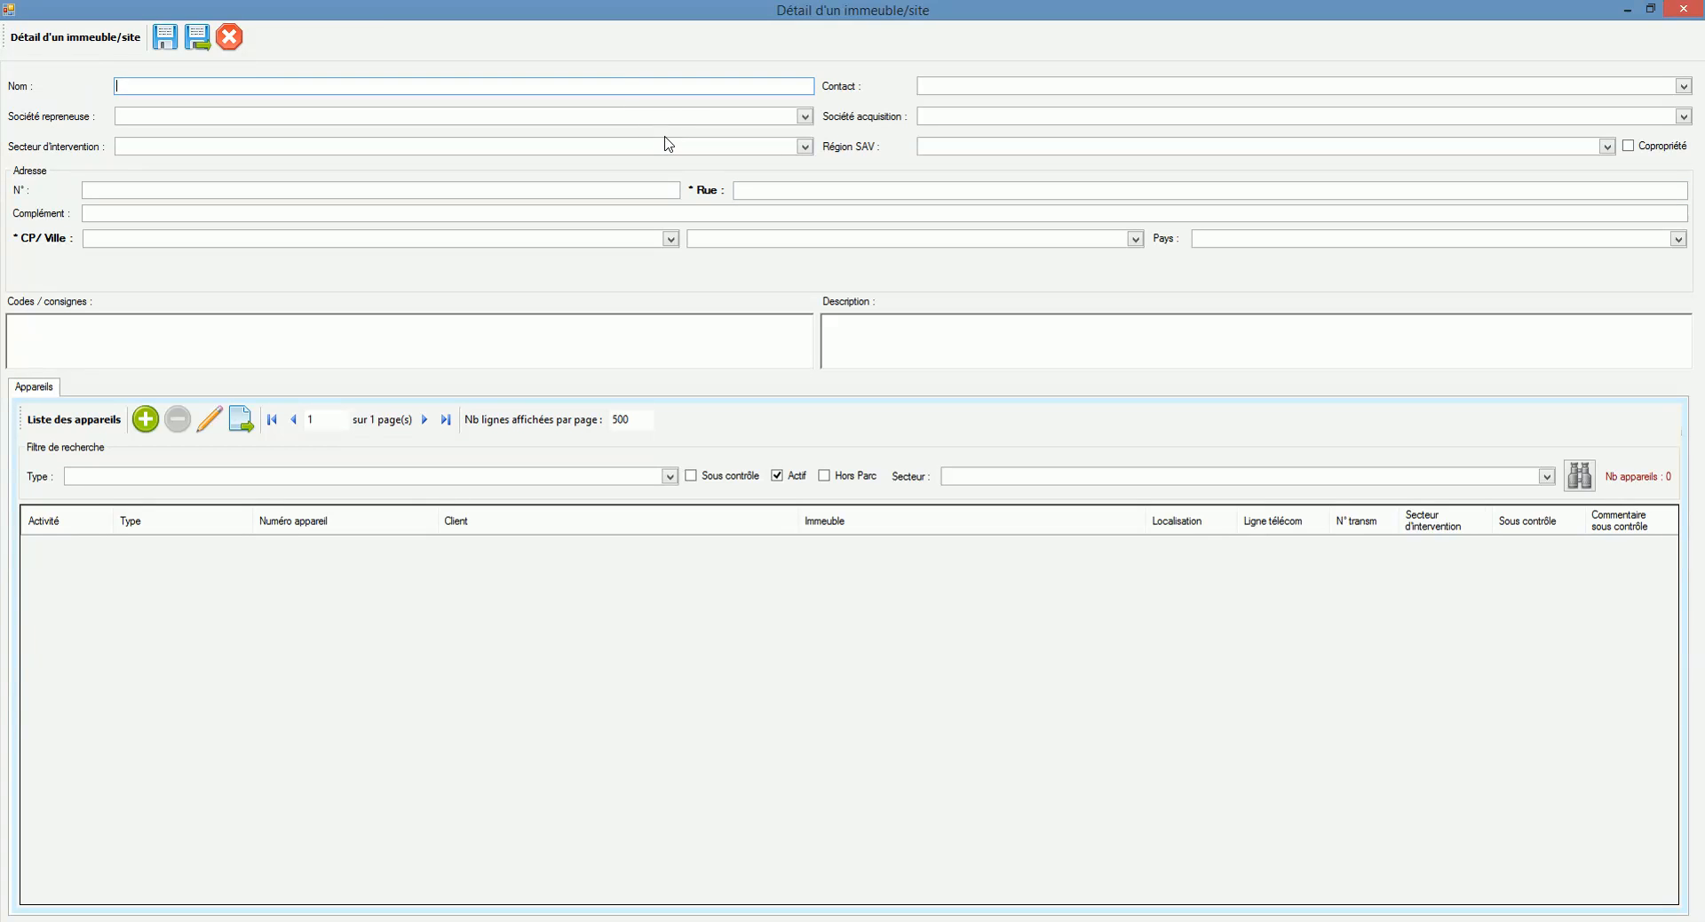
click(576, 92)
click(582, 80)
Step: Mark the building as Copropriété and assign intervention sector 11
click(1633, 151)
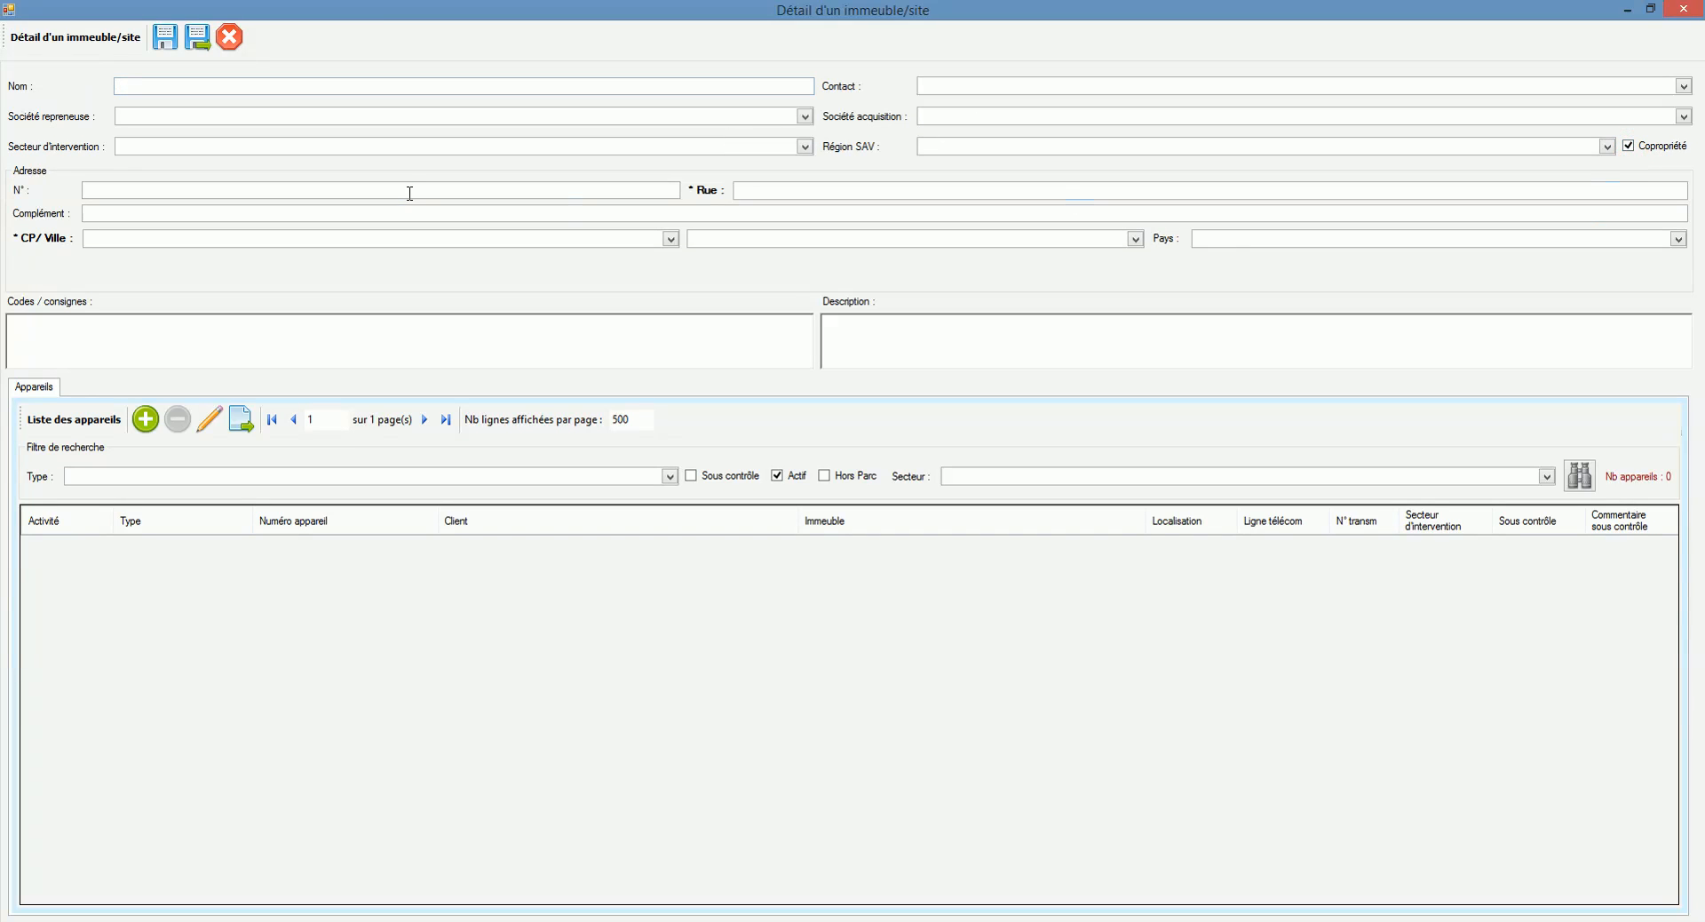
click(414, 150)
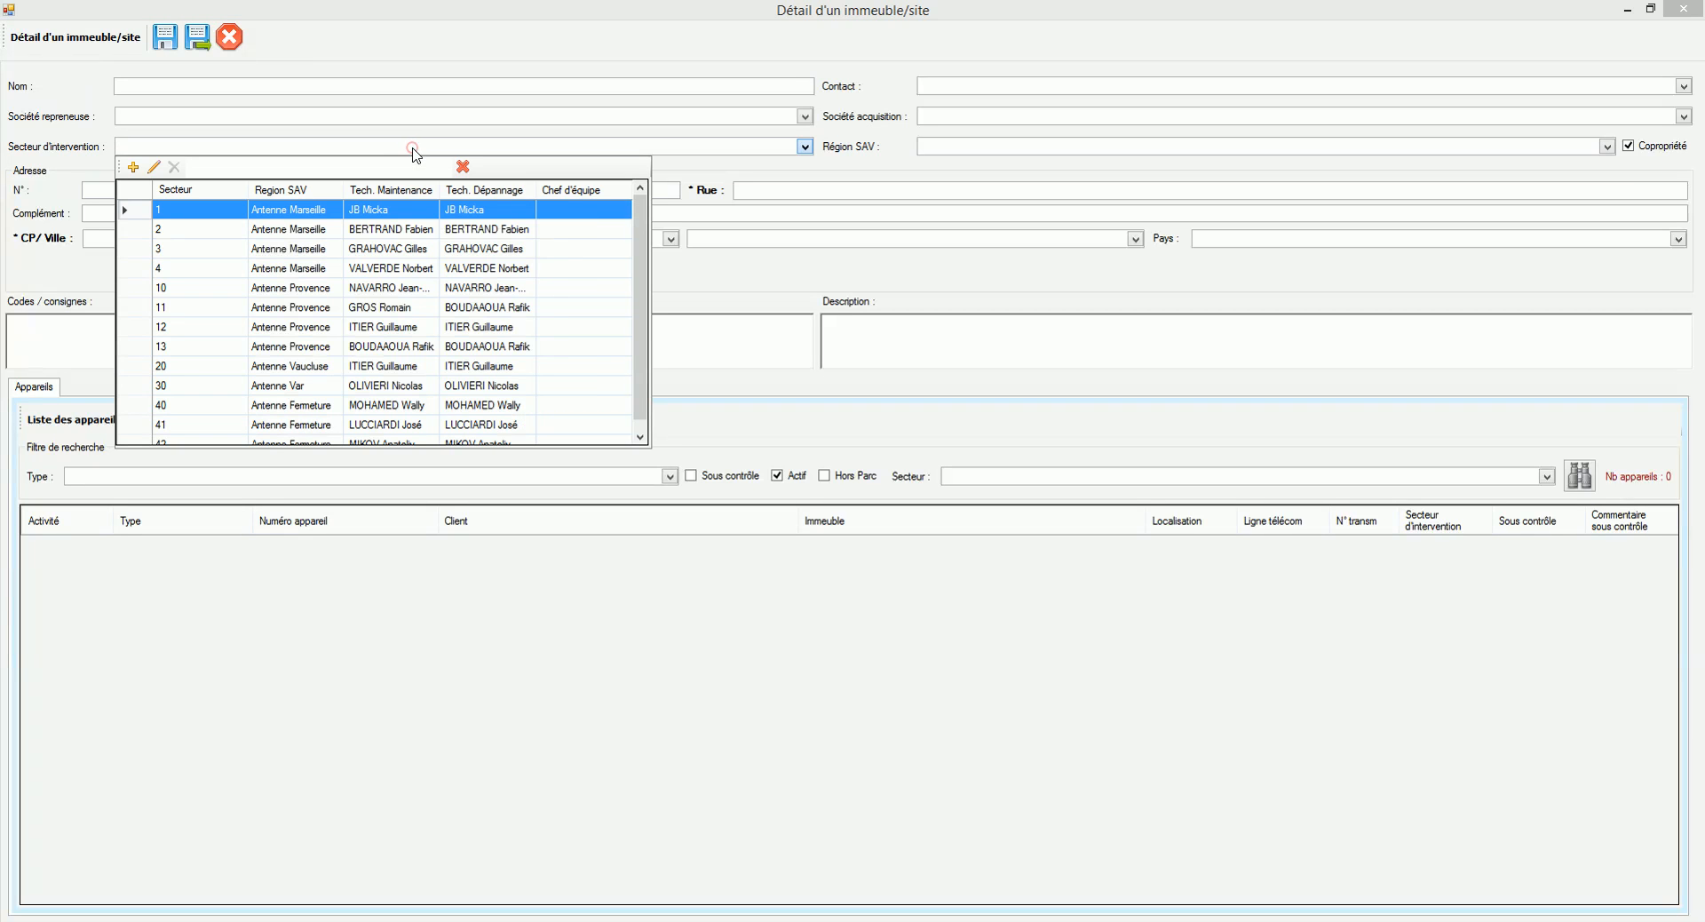
drag(636, 211, 636, 216)
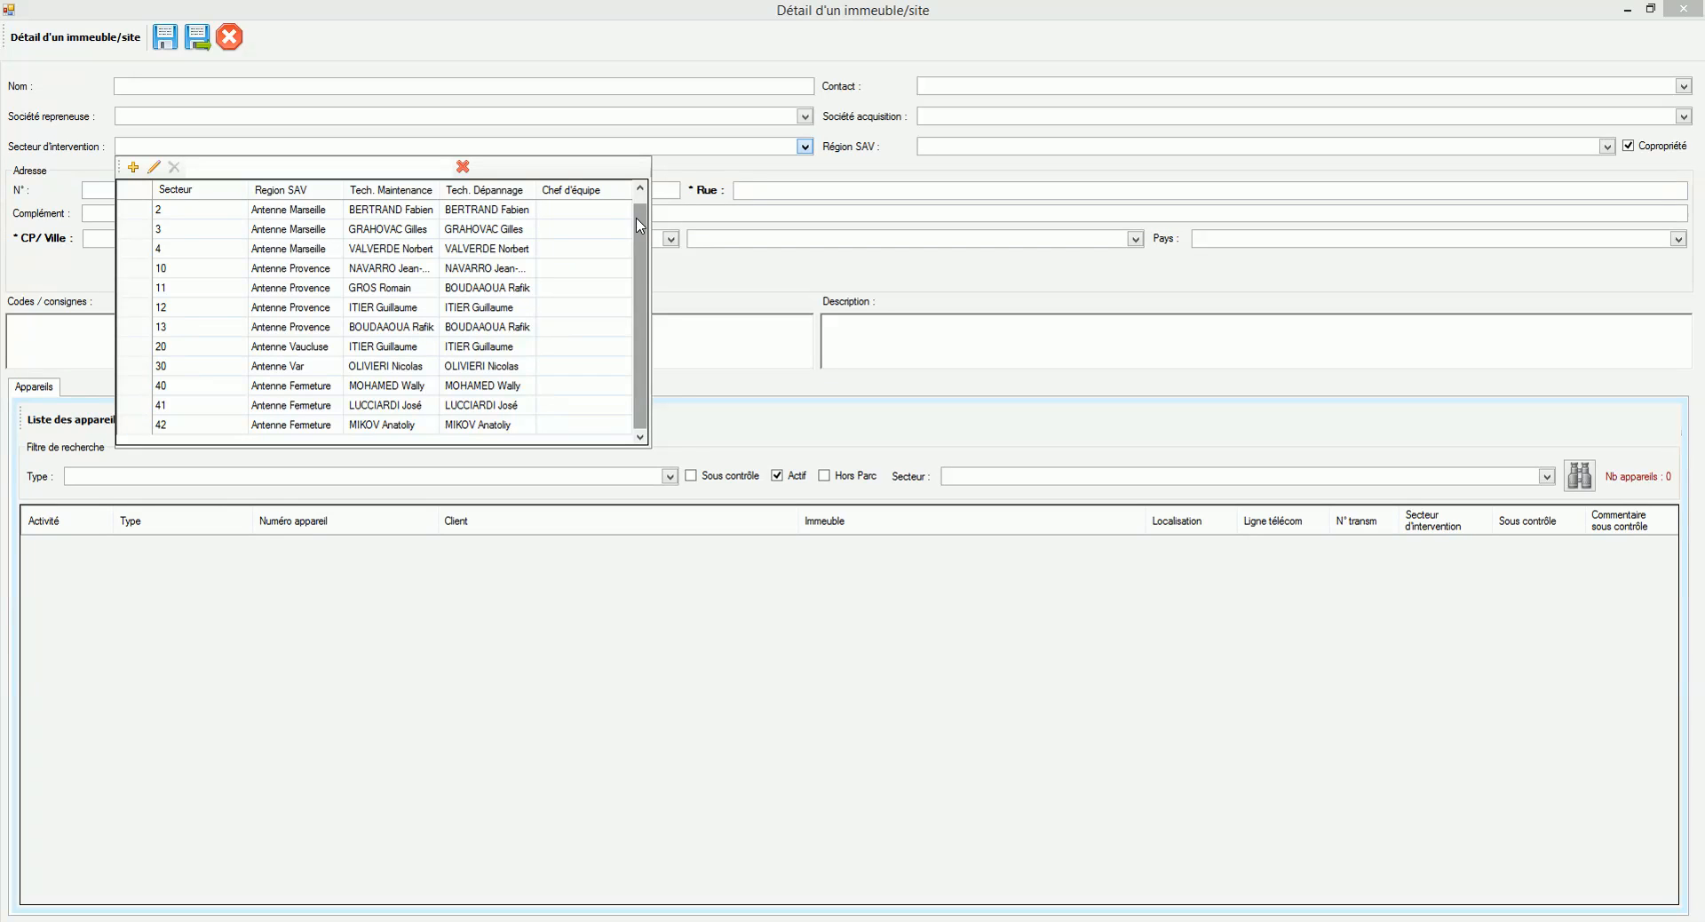
click(229, 212)
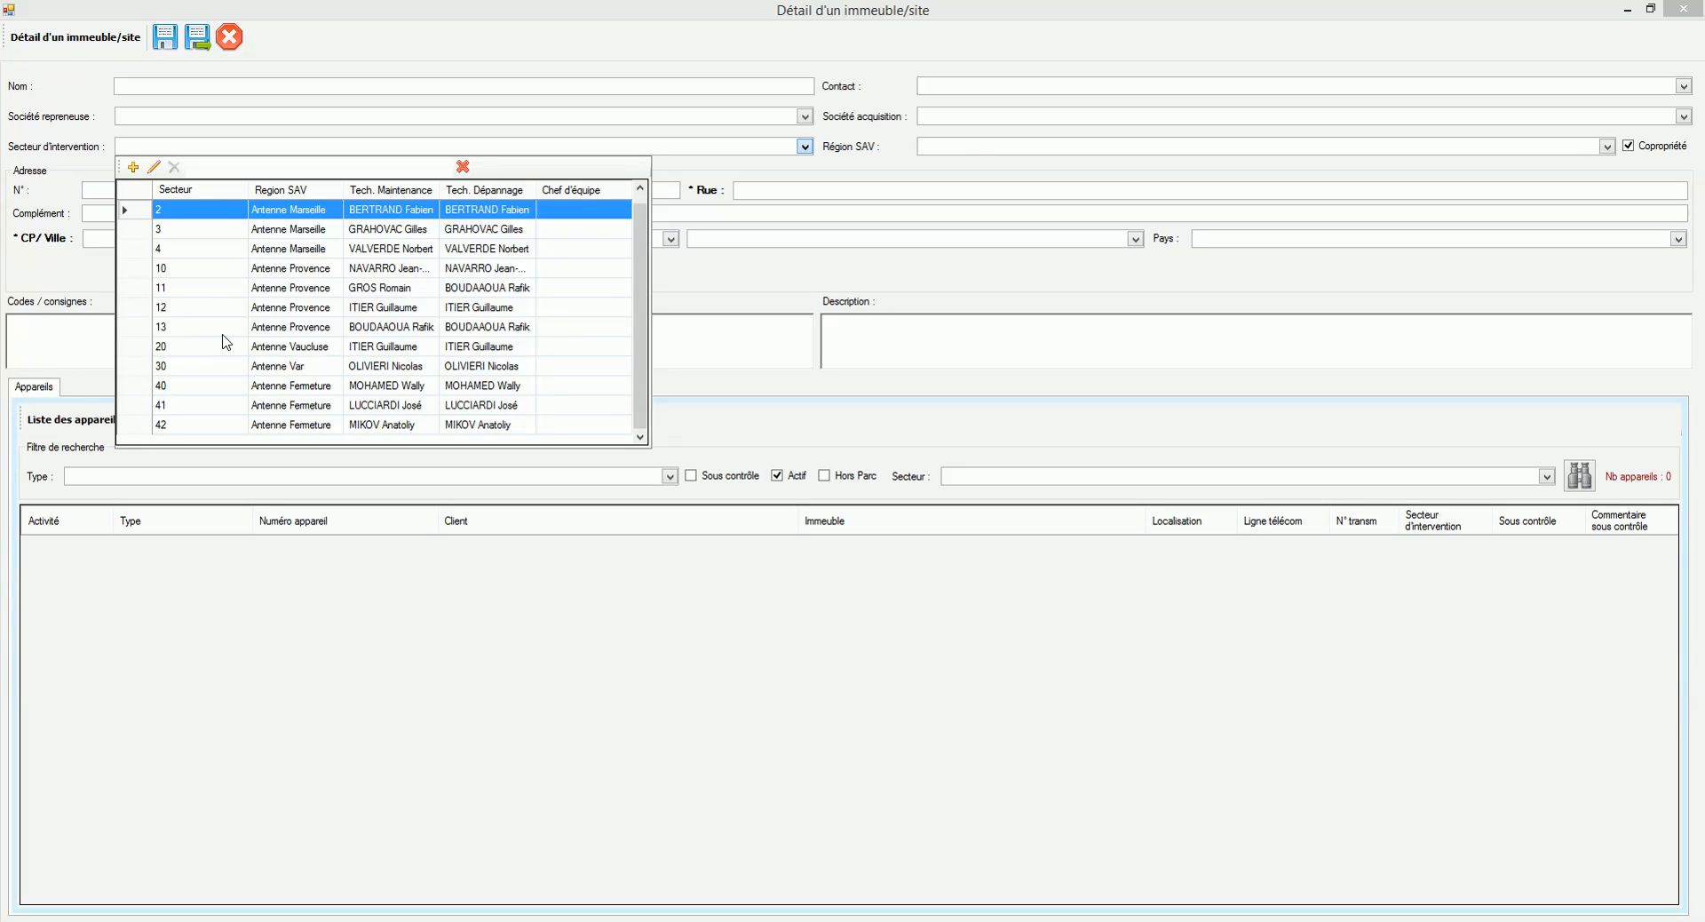
click(202, 288)
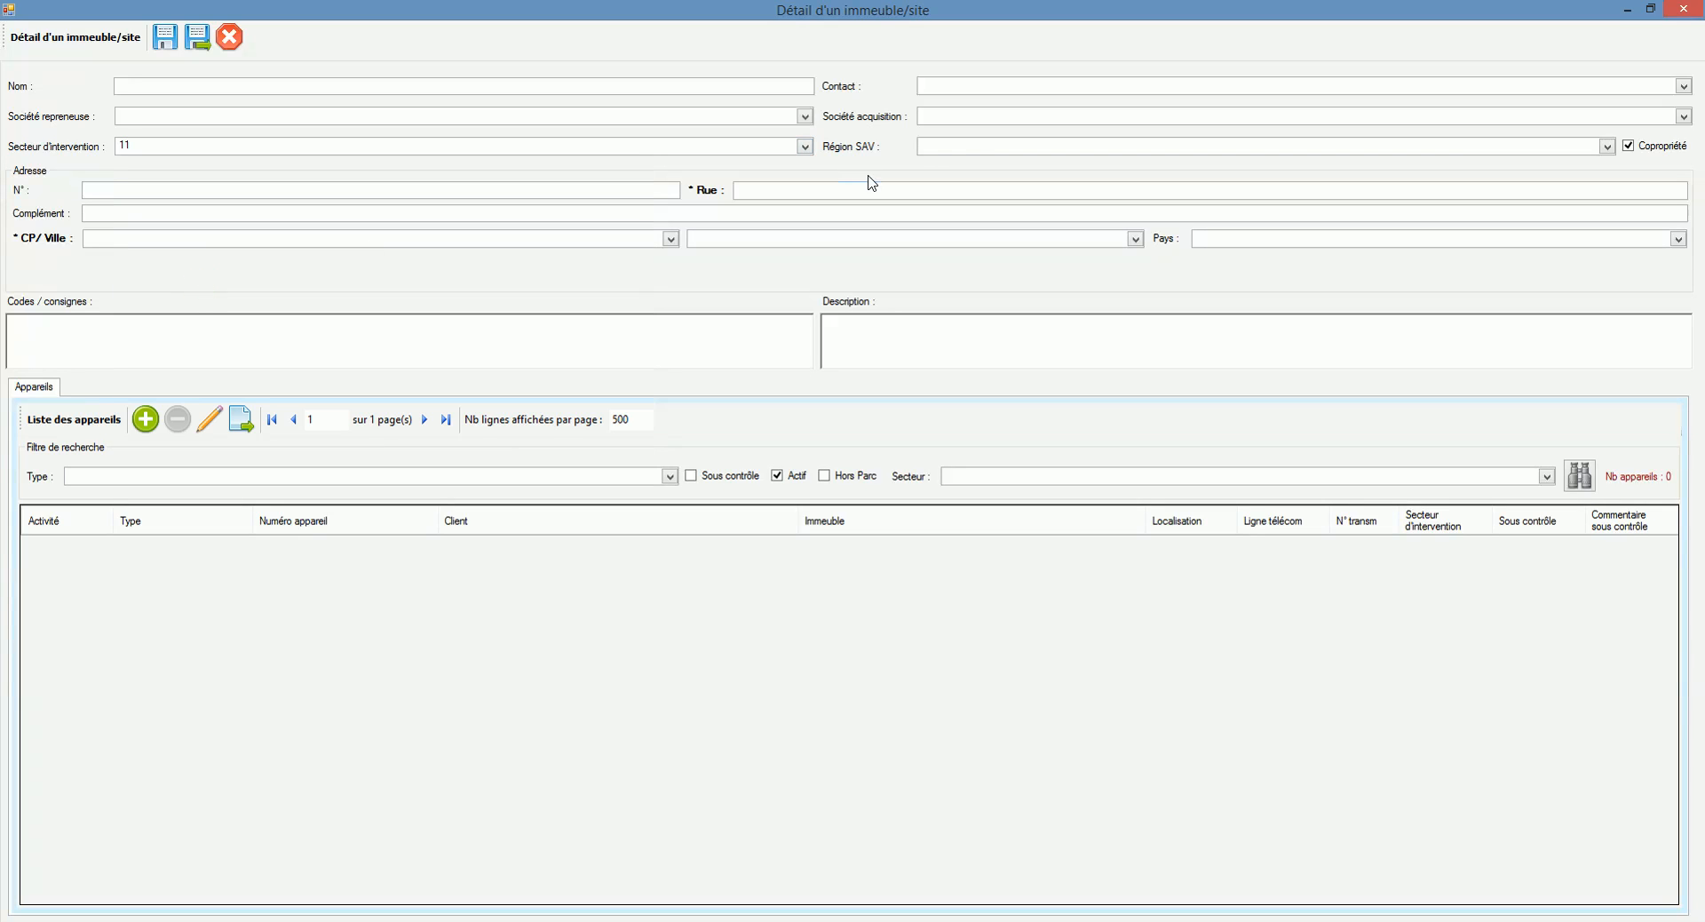
Step: Set the SAV region to Antenne Provence, checking it matches sector 11
click(930, 151)
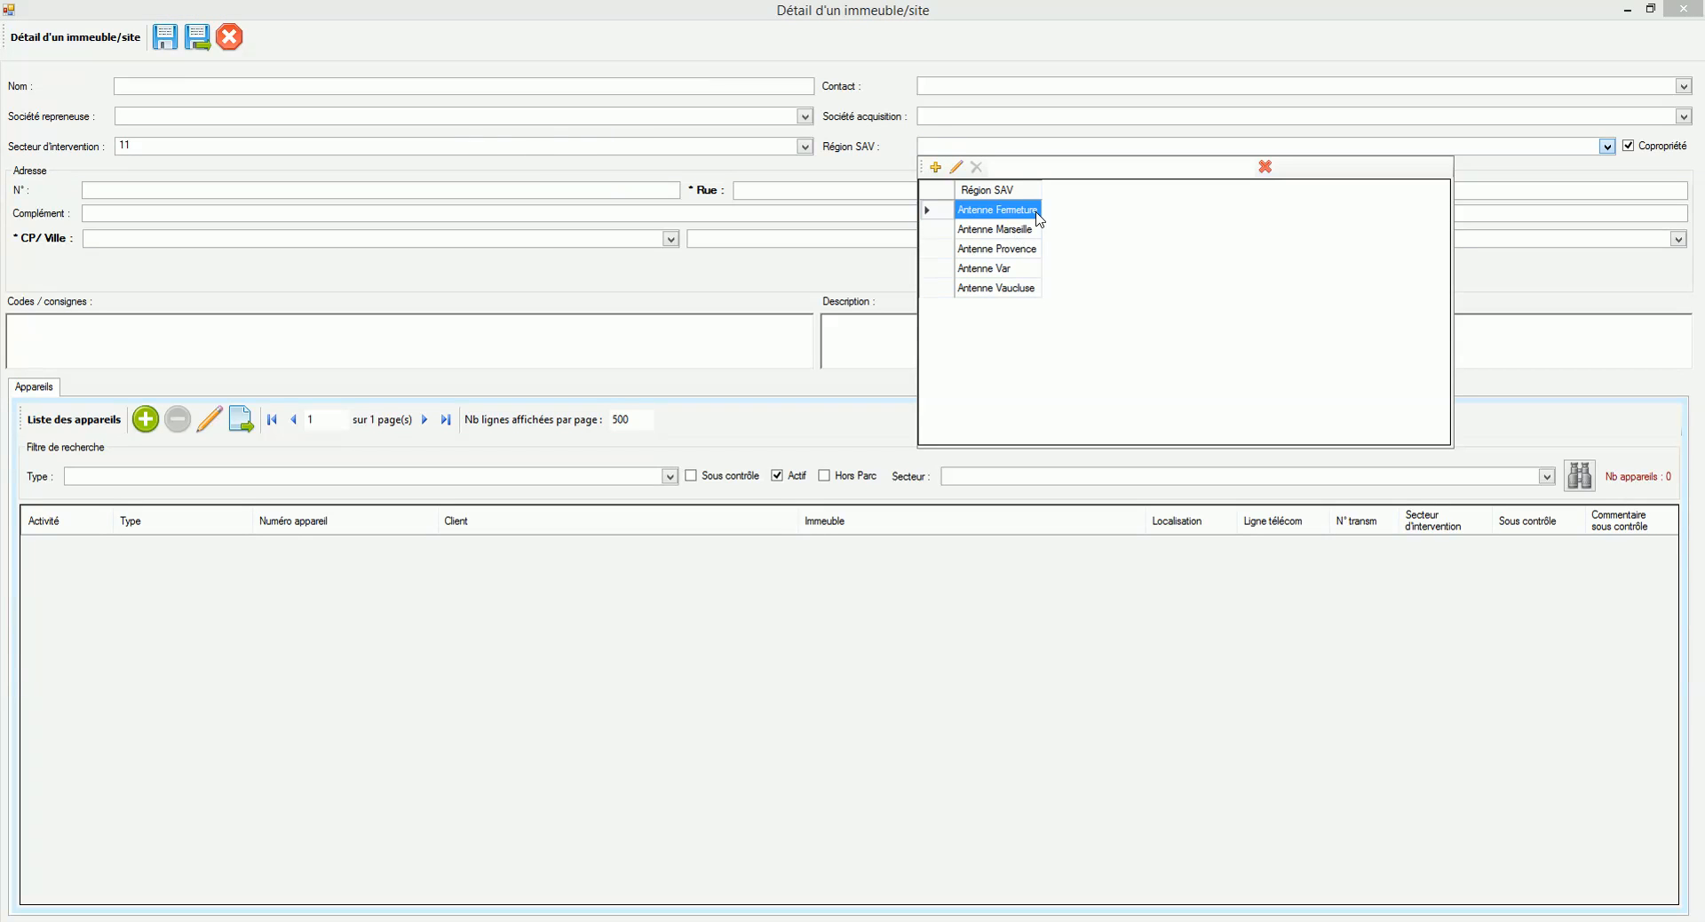
click(1034, 251)
click(1035, 252)
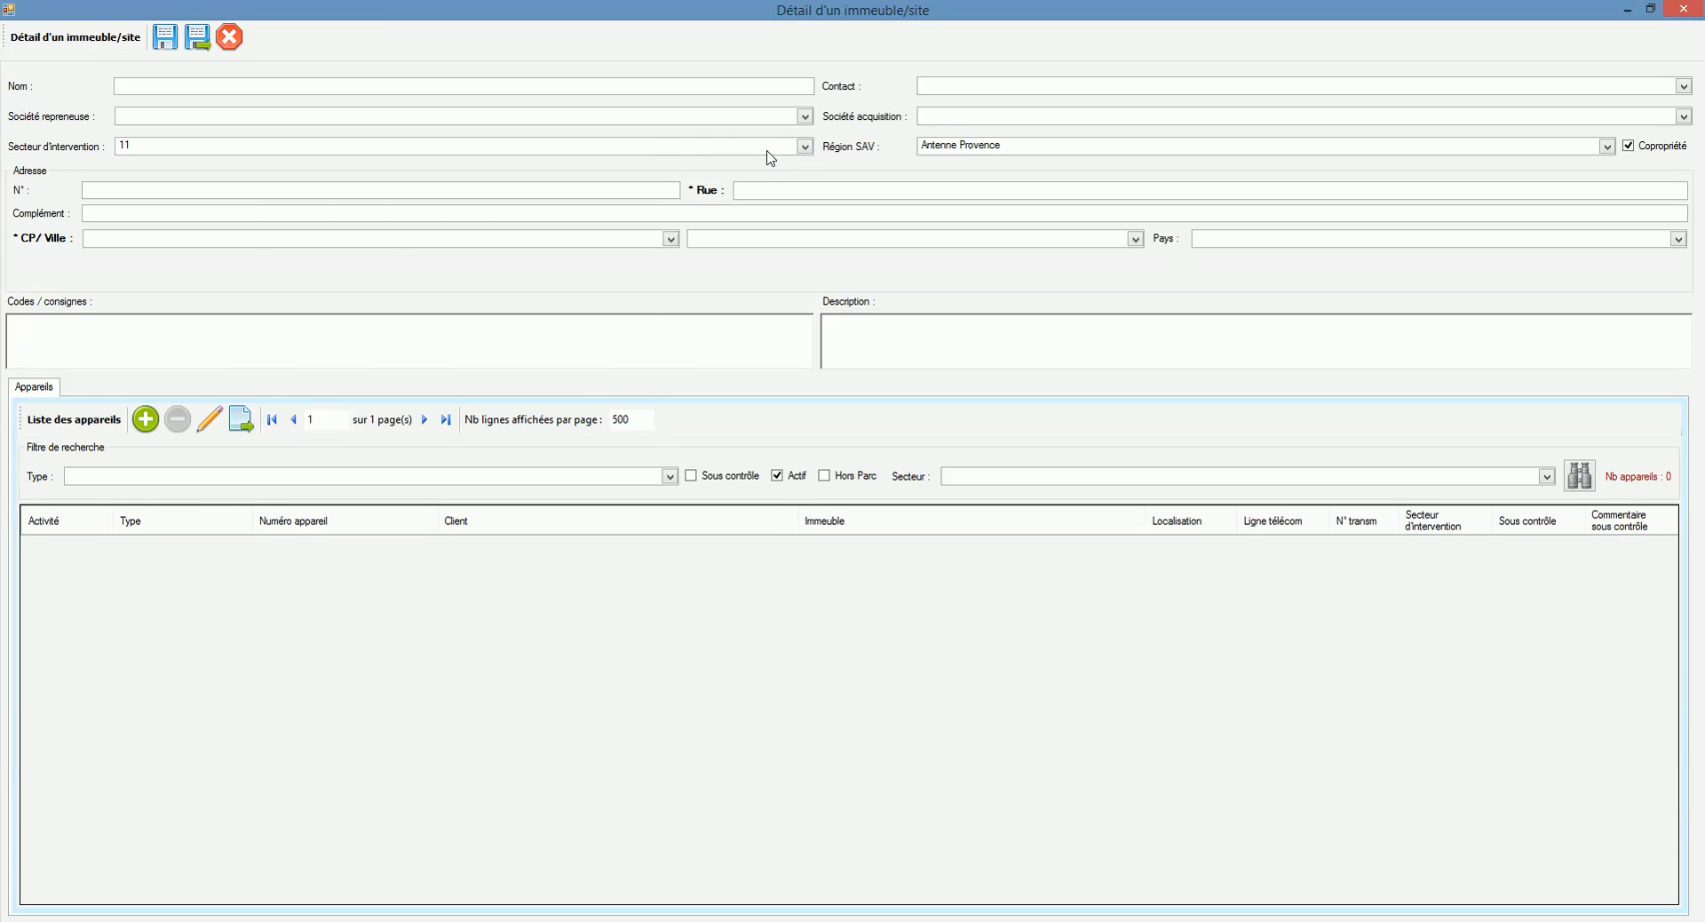
click(722, 150)
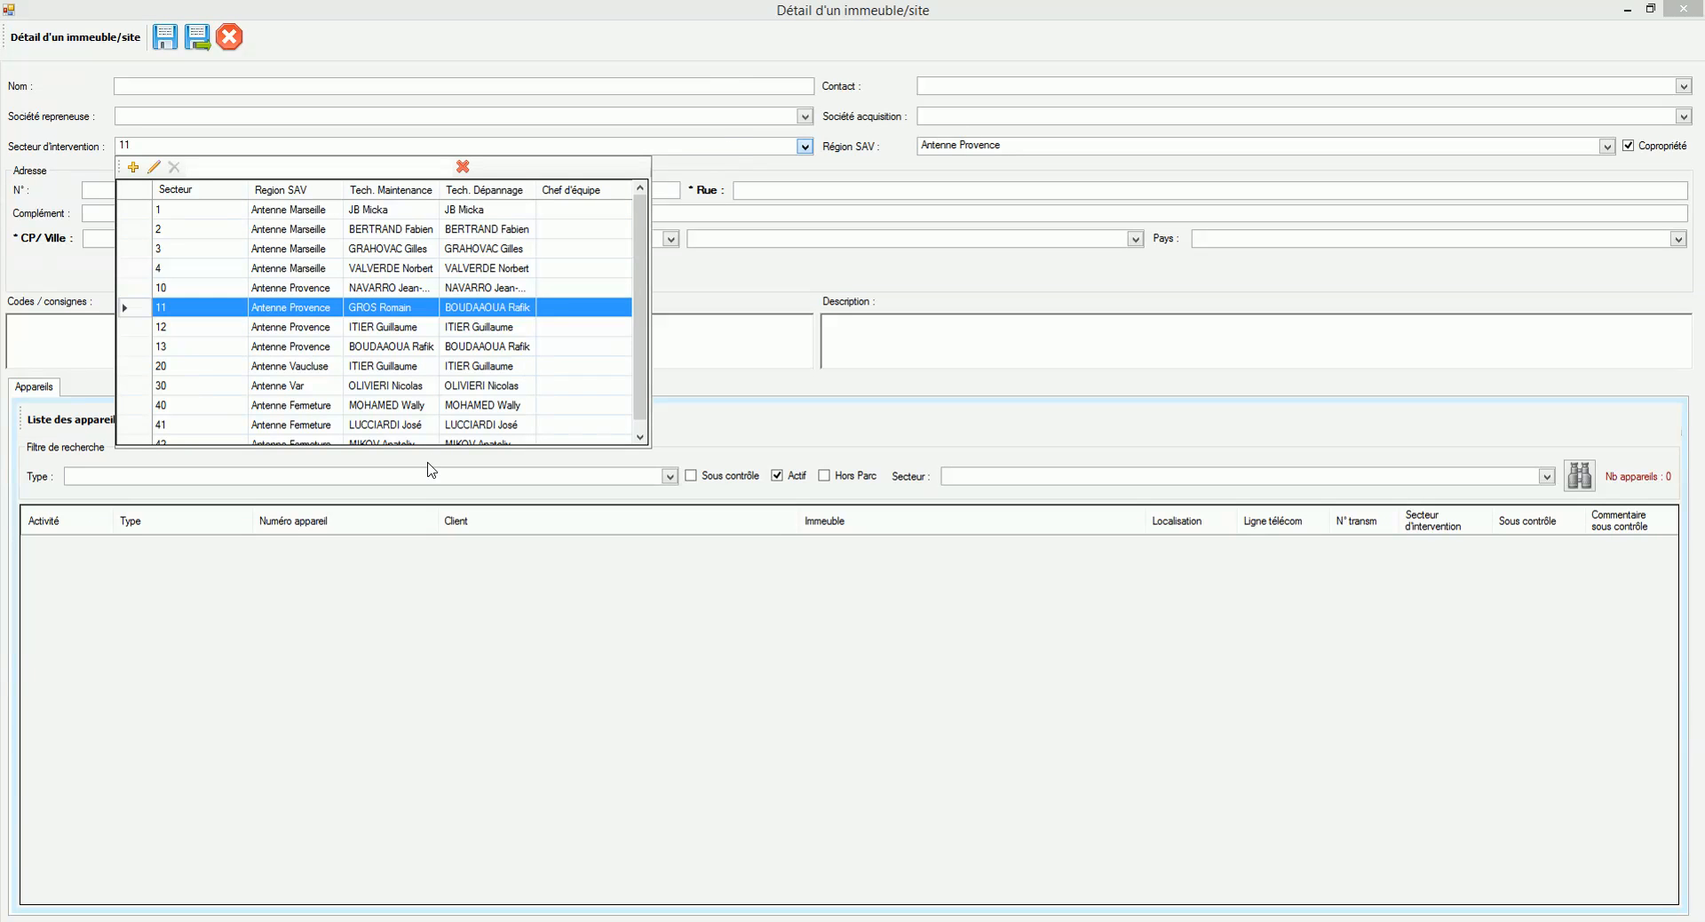
click(974, 156)
click(976, 156)
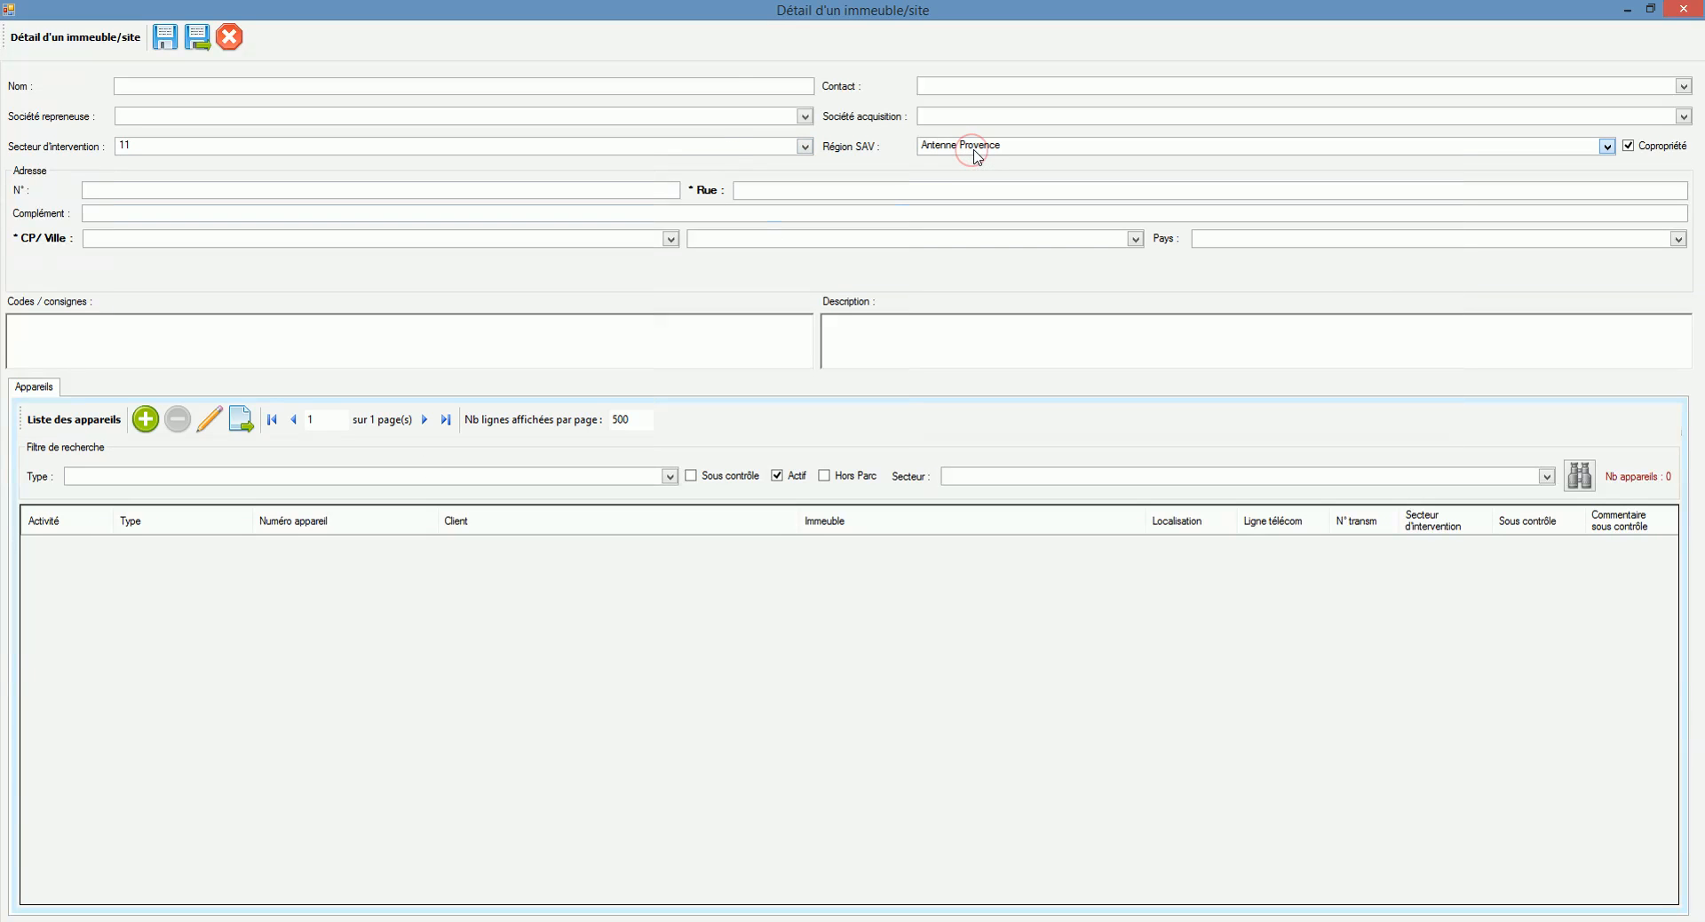
click(868, 190)
click(551, 191)
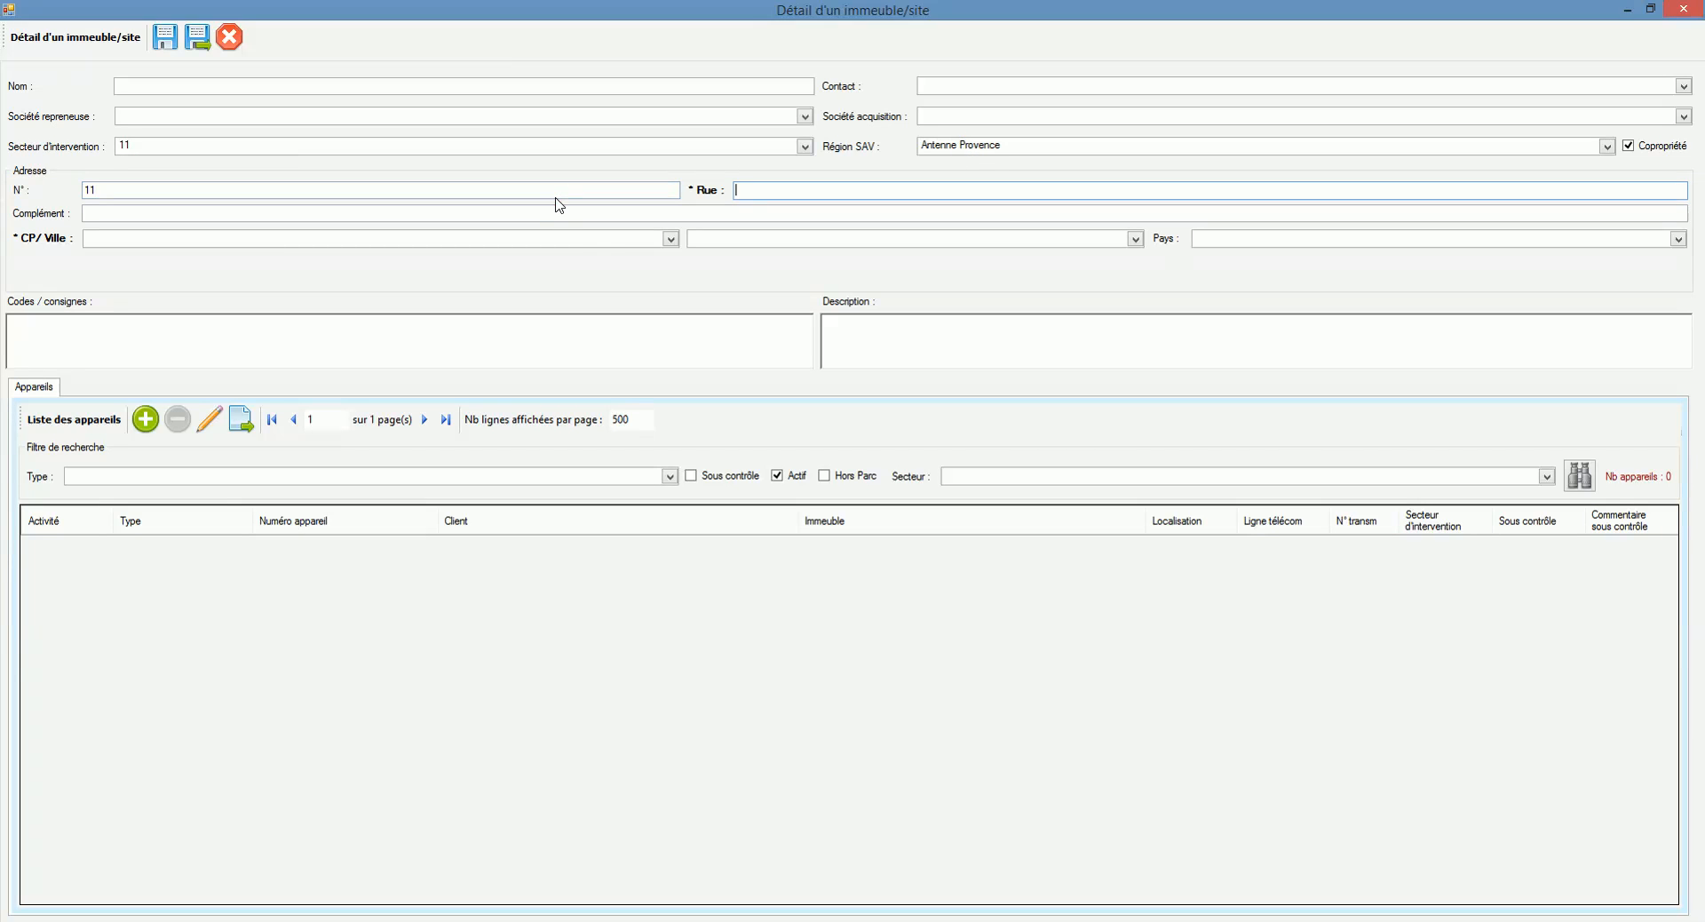
Step: Enter street Rue de la plage and choose 13100 AIX EN PROVENCE as postcode and town
text(Rue desla plage)
click(391, 237)
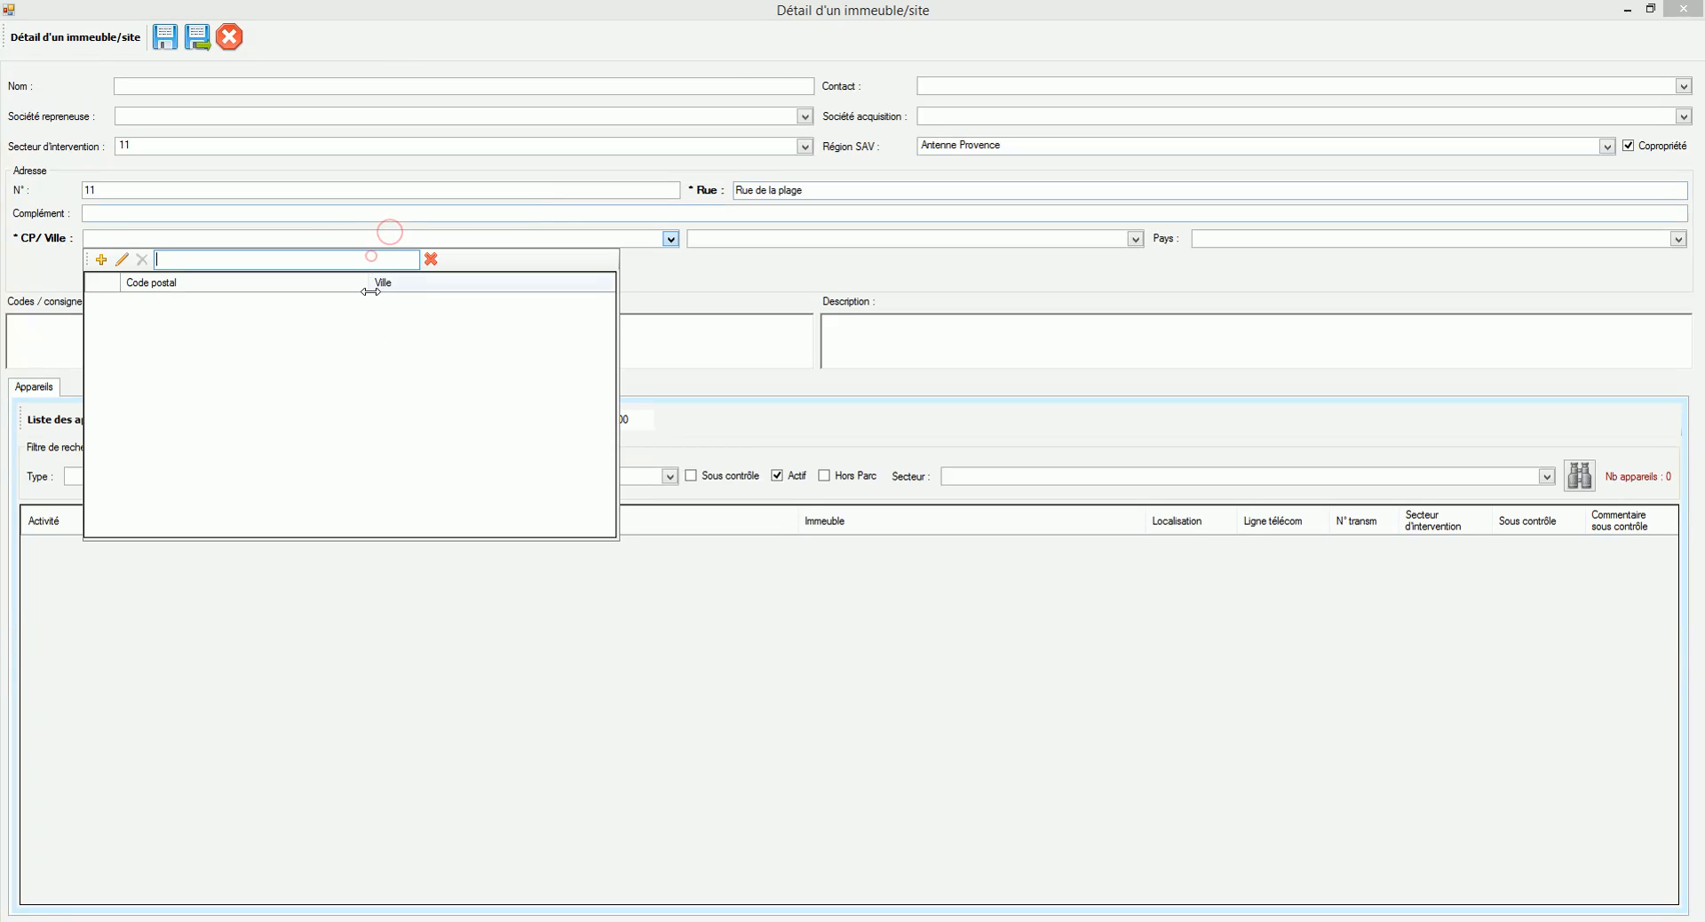
text(aix en pr)
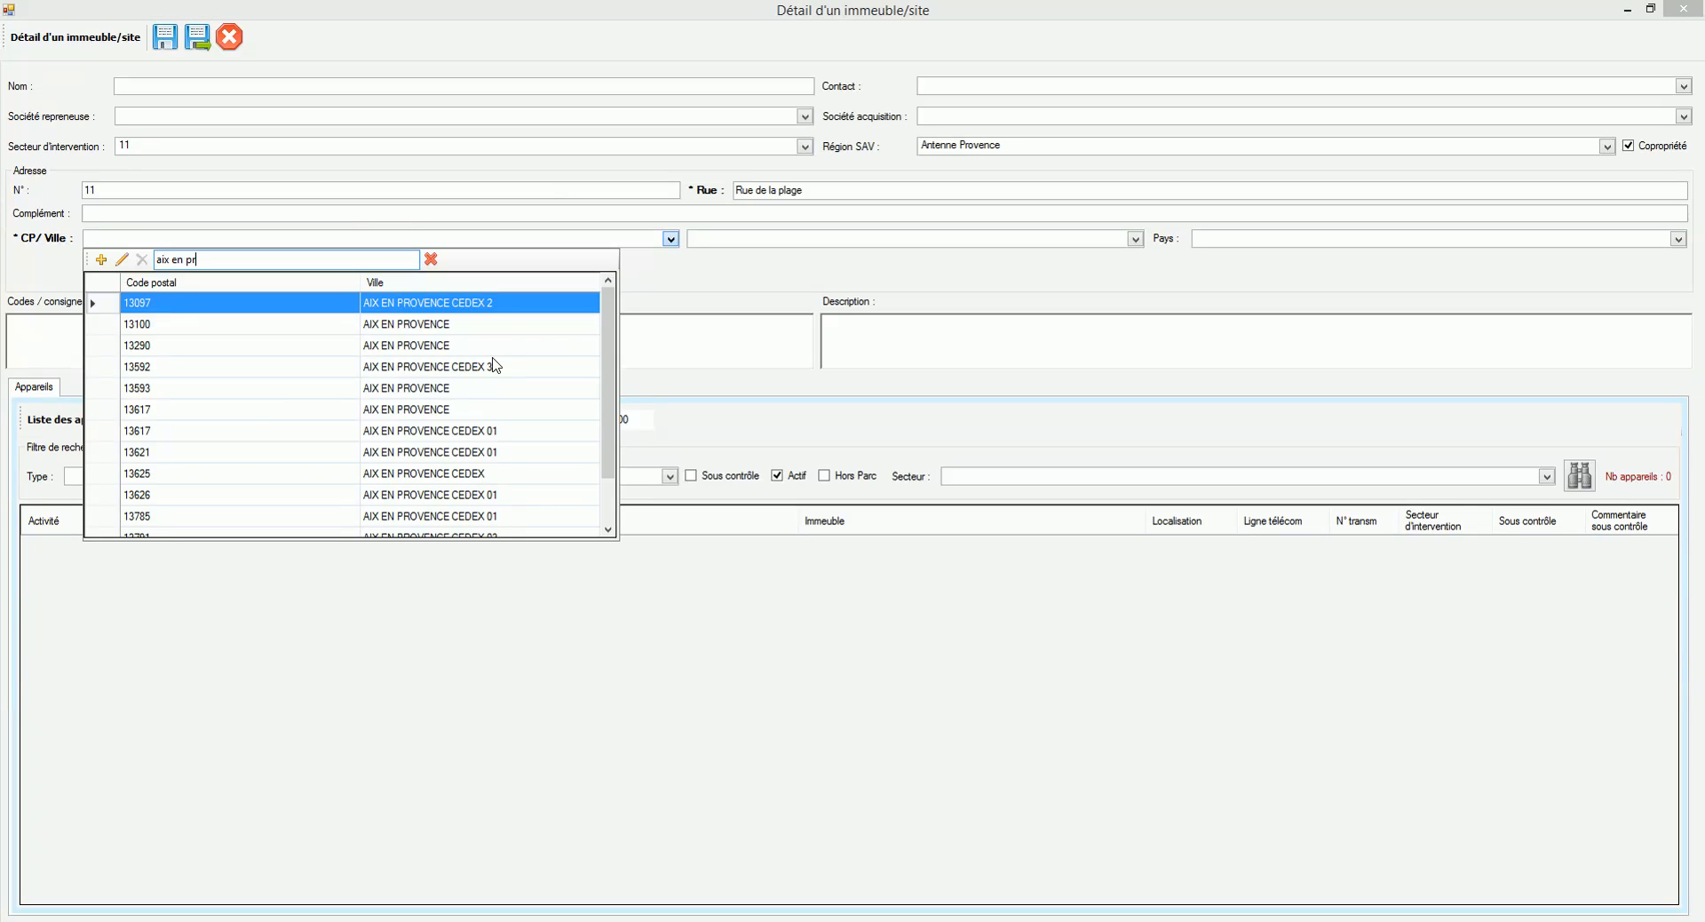
double_click(476, 325)
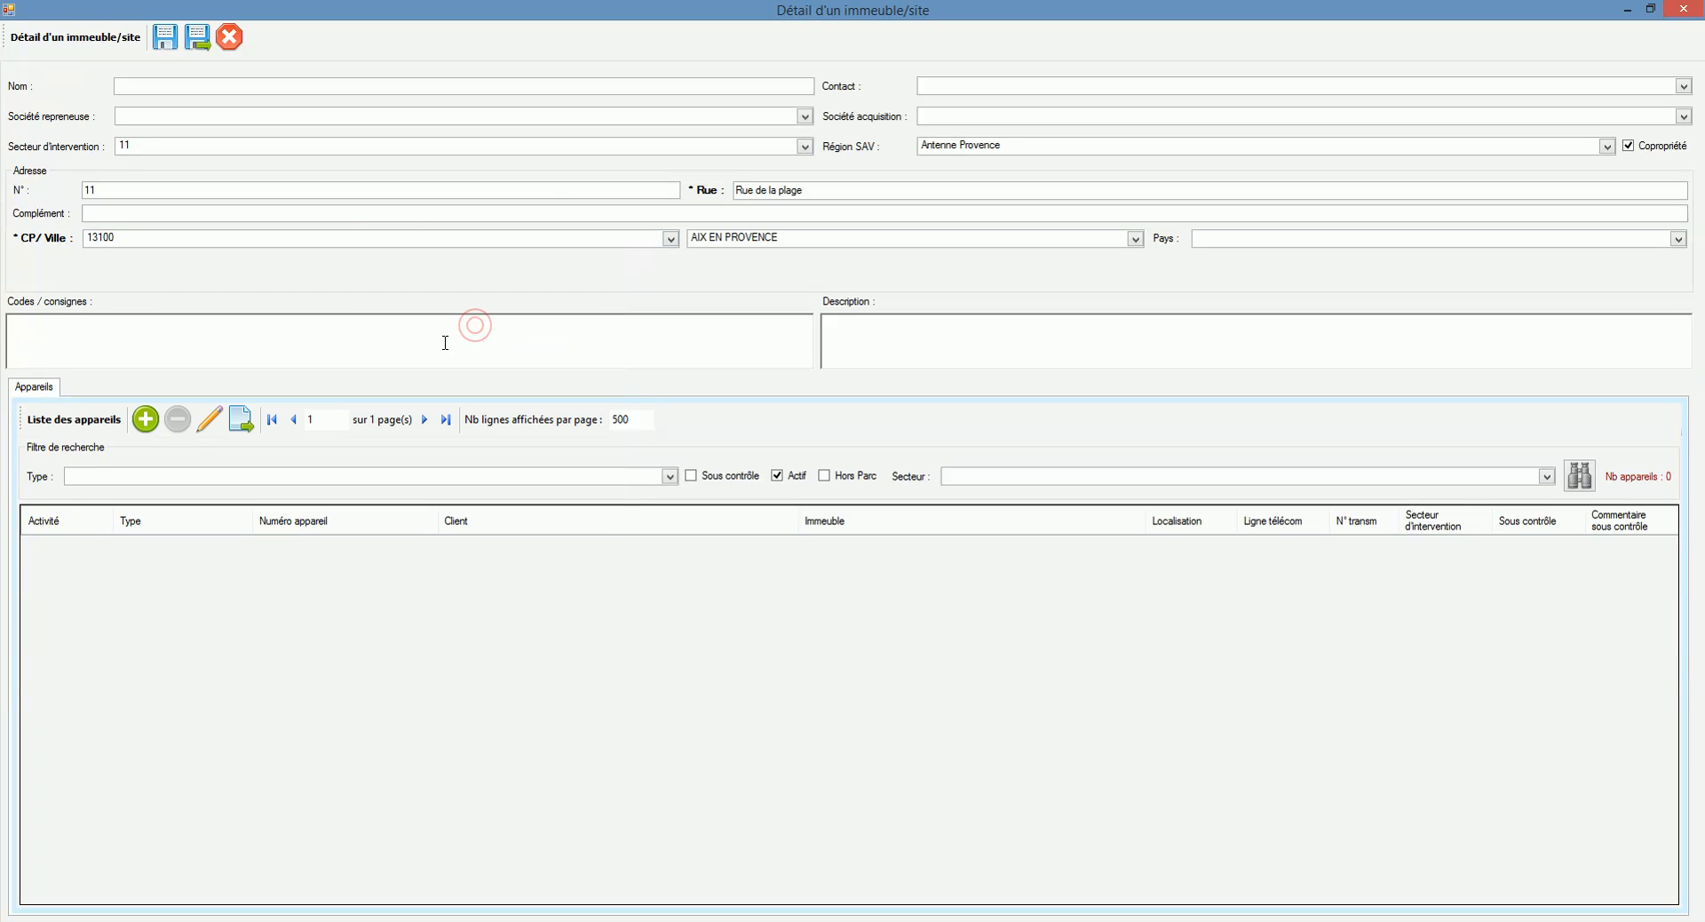
click(433, 345)
Step: Enter the door code, the concierge phone instruction and the mailbox note, then save and close the building
text(Code porte = AAFB)
key(Return)
text(Prévenir le concier)
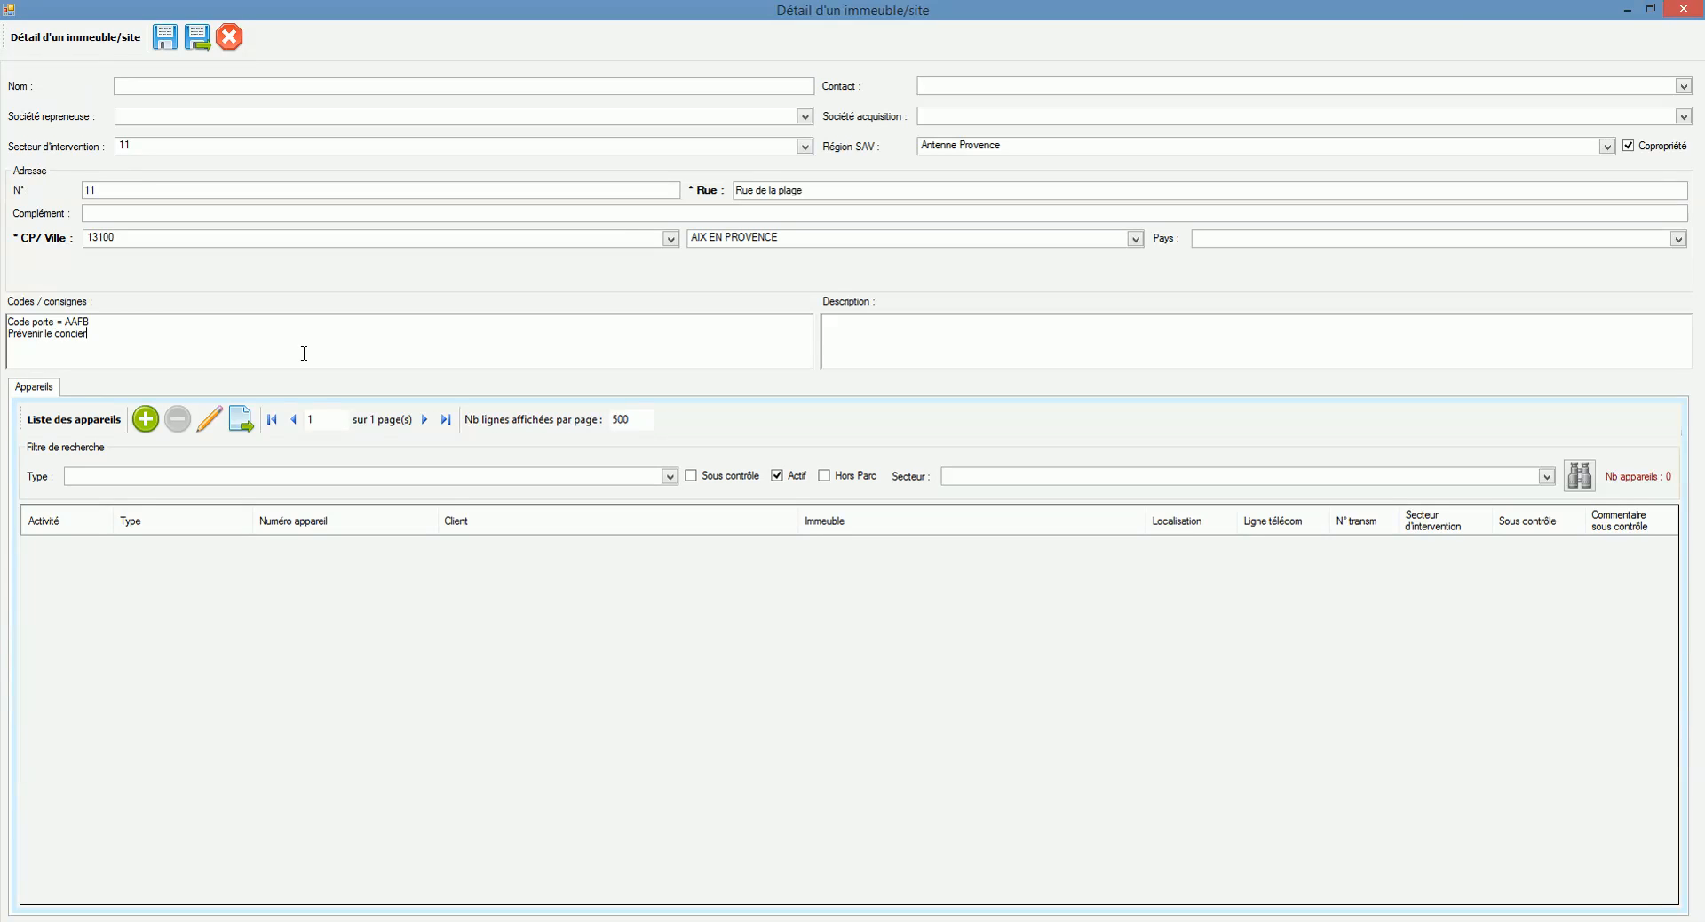
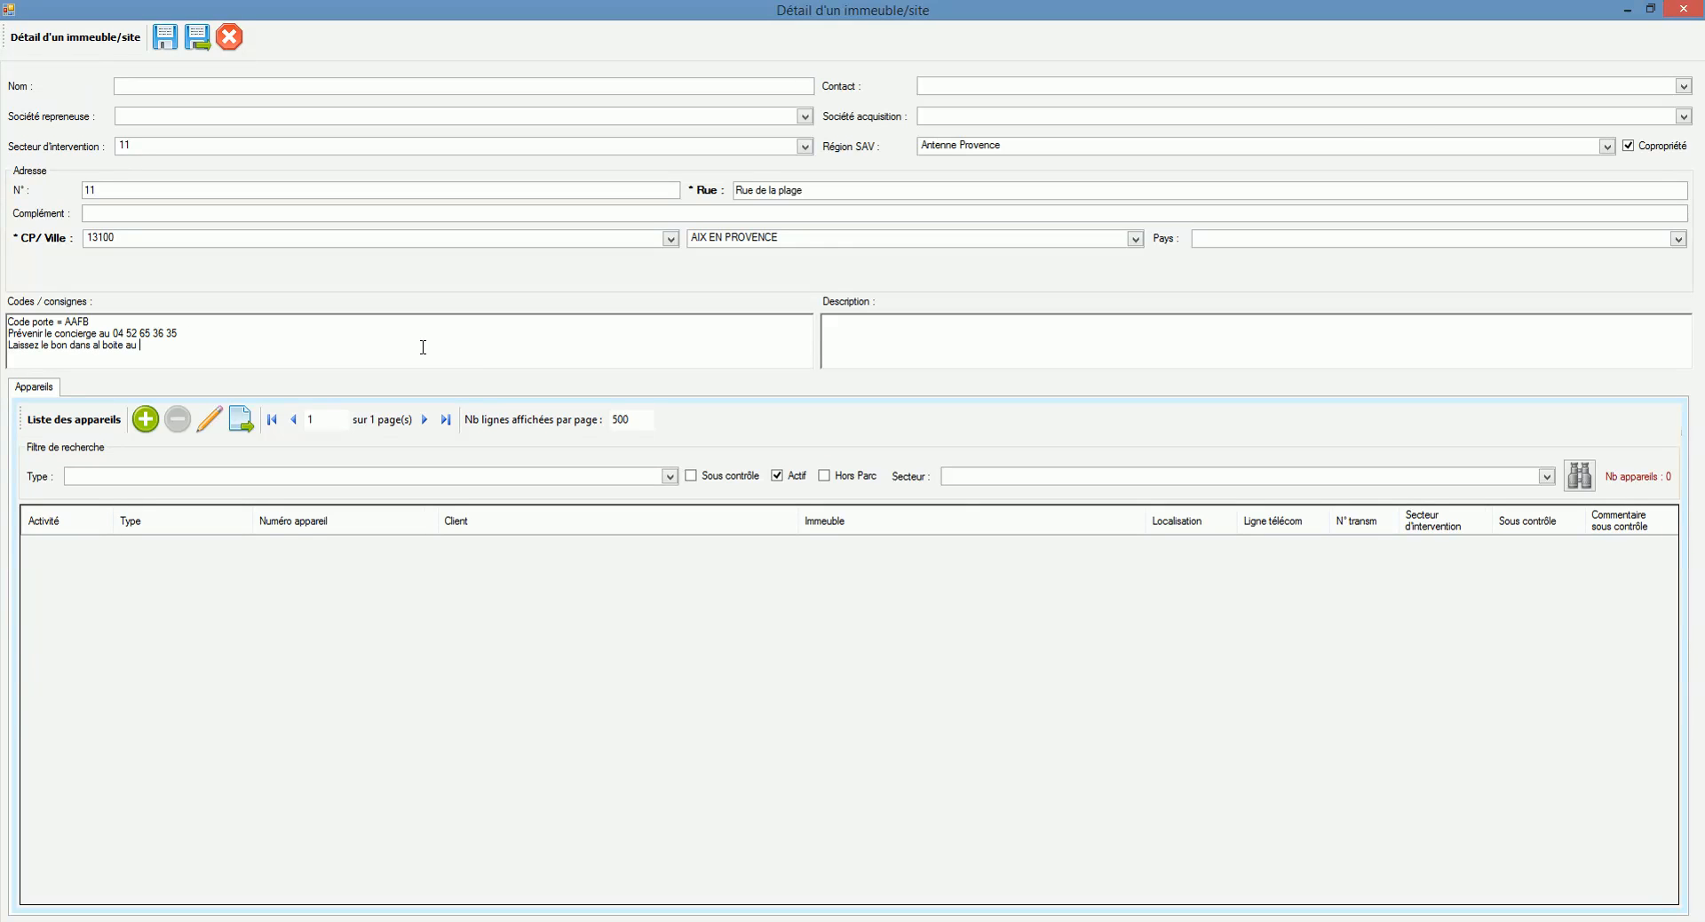
text(de Mr DUPIN)
click(197, 38)
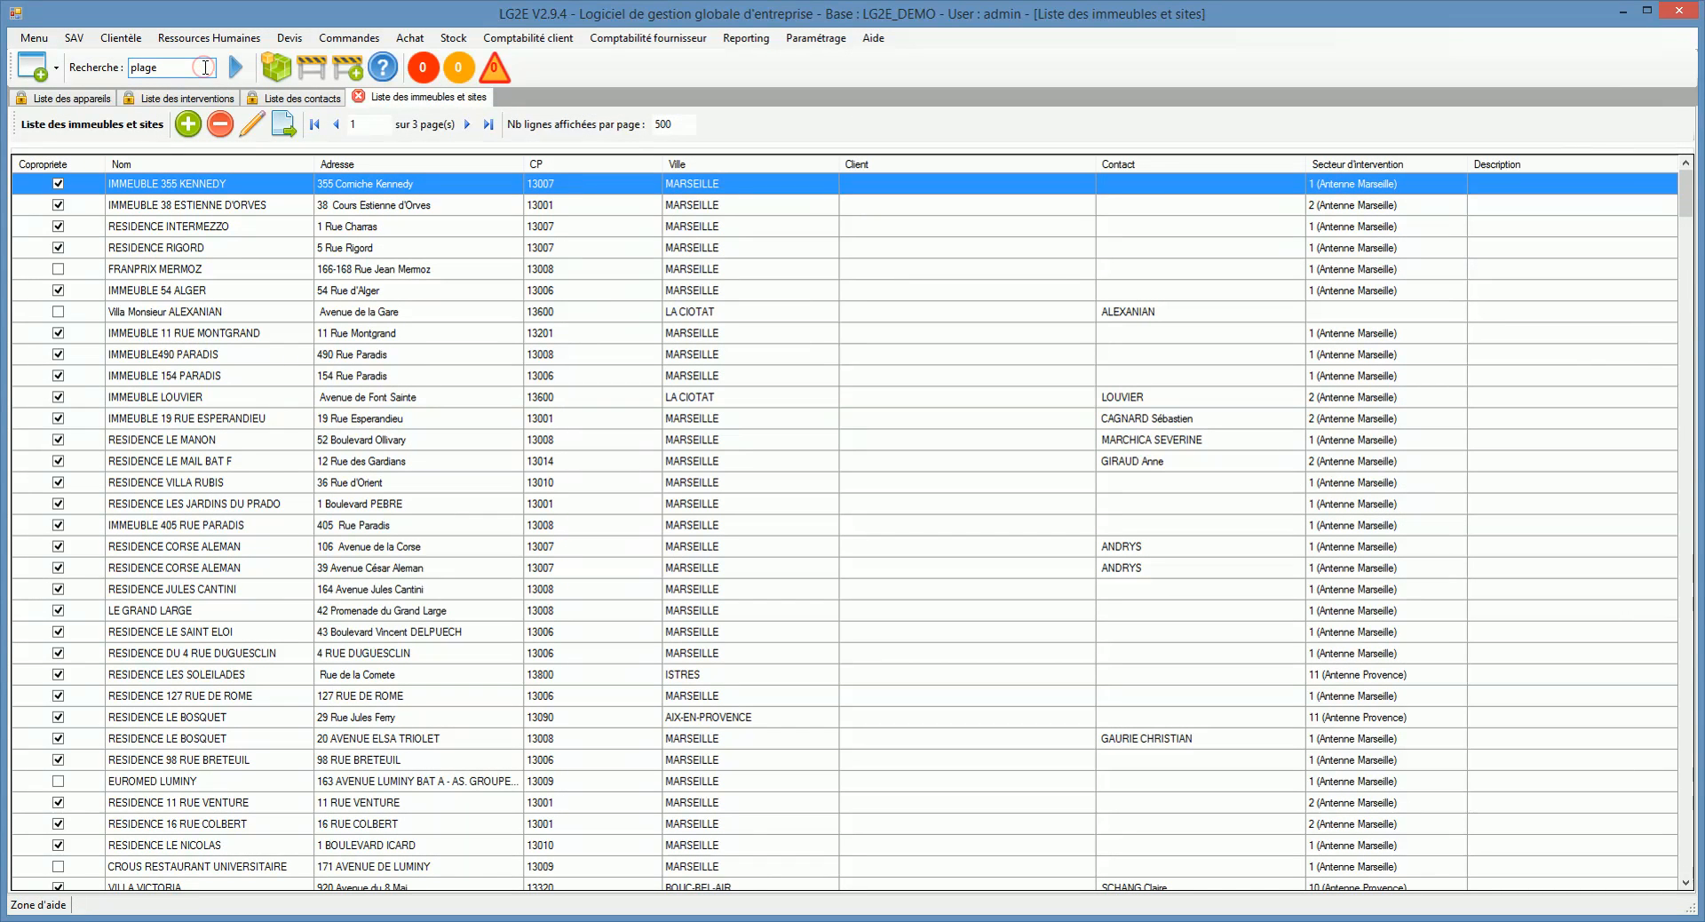
click(235, 69)
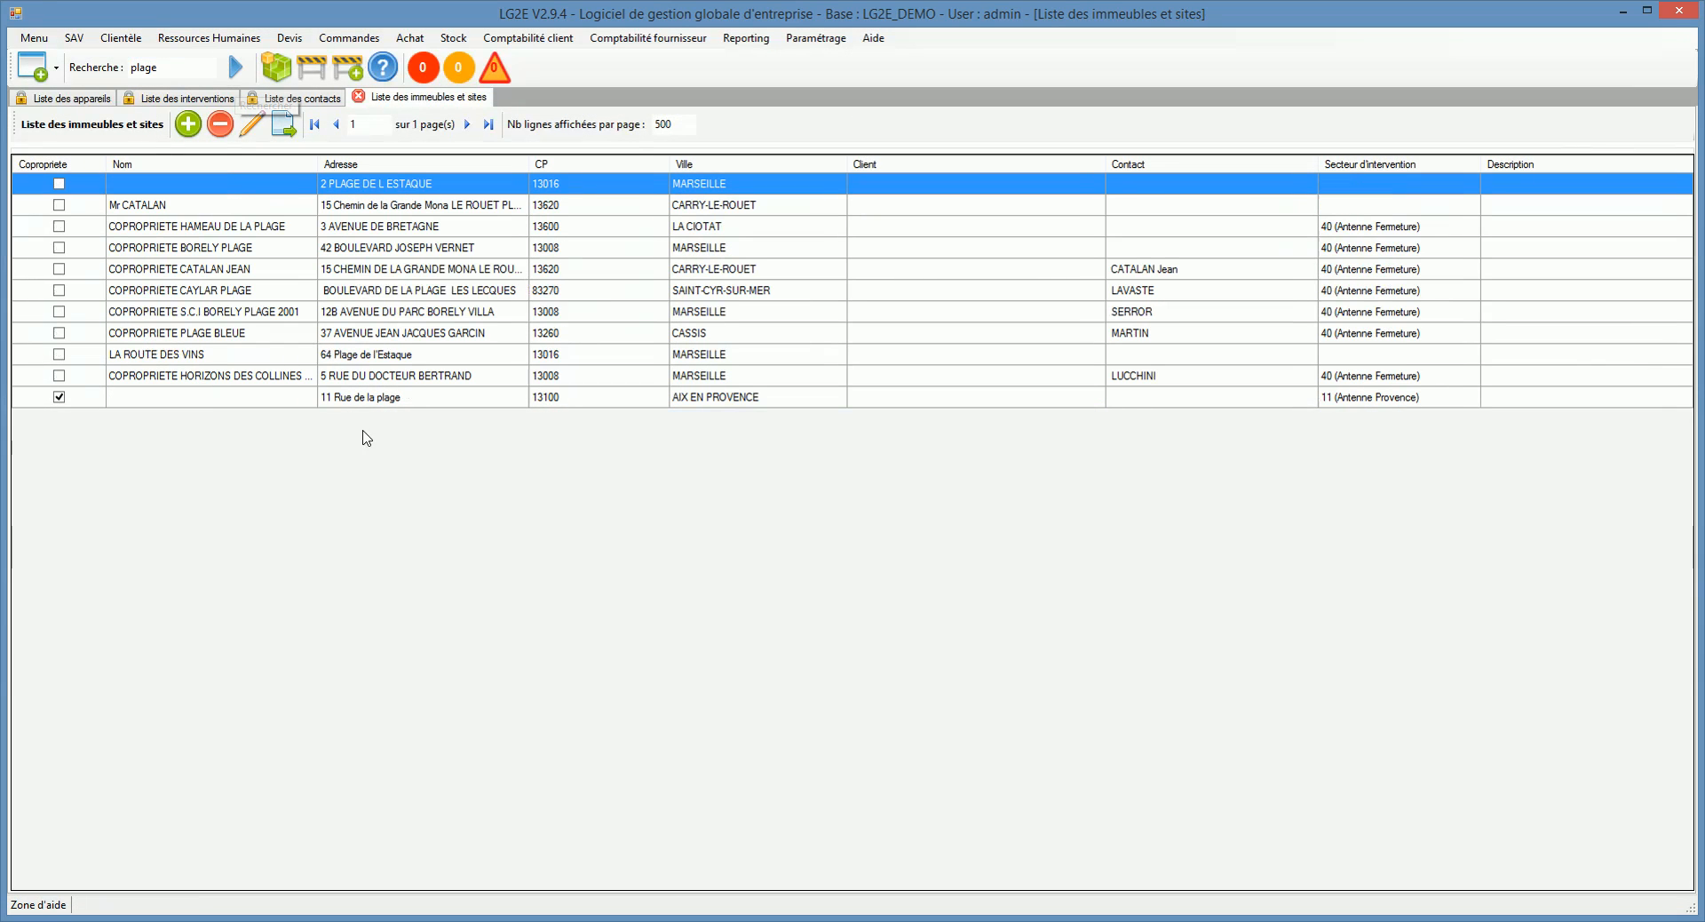
click(368, 399)
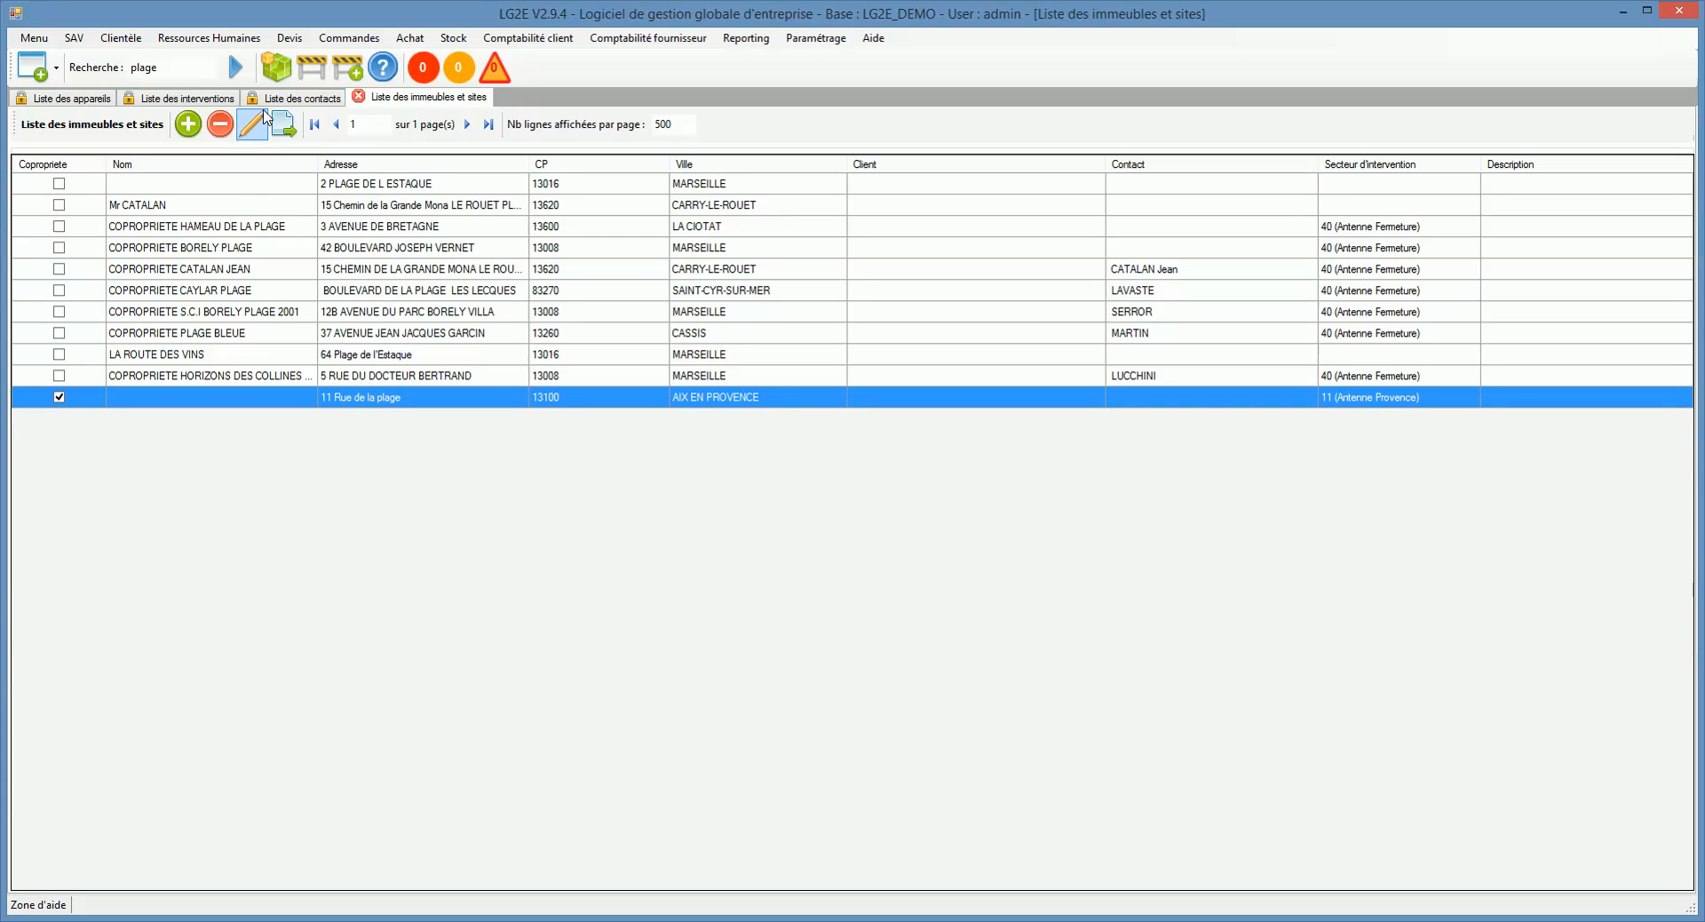
click(122, 38)
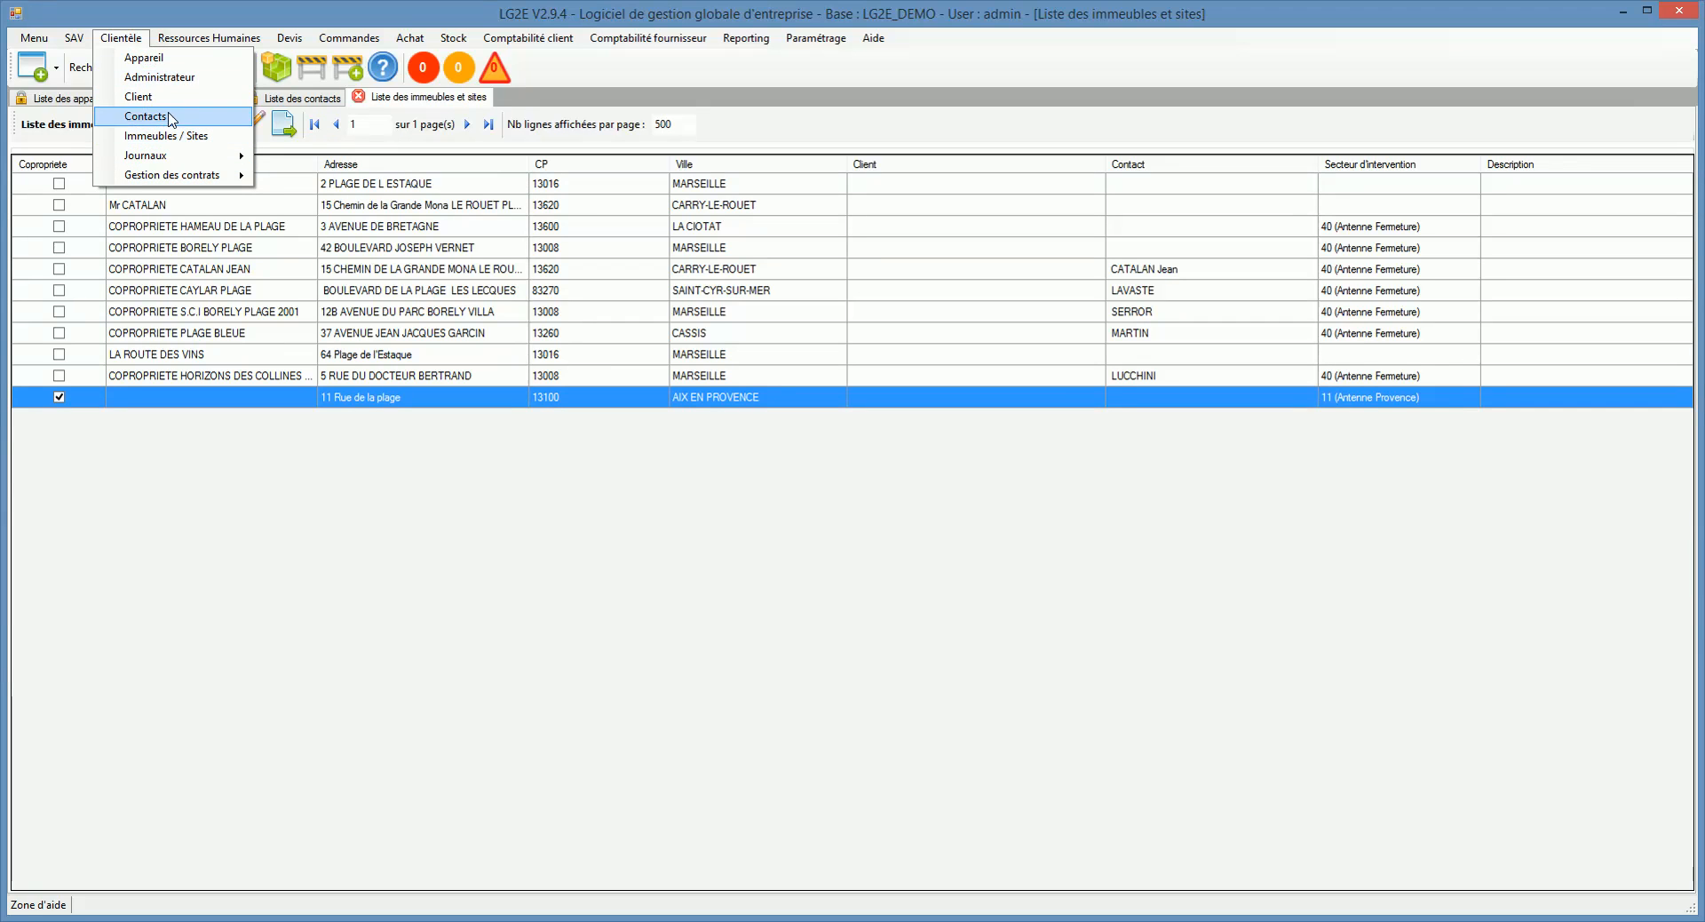
click(167, 60)
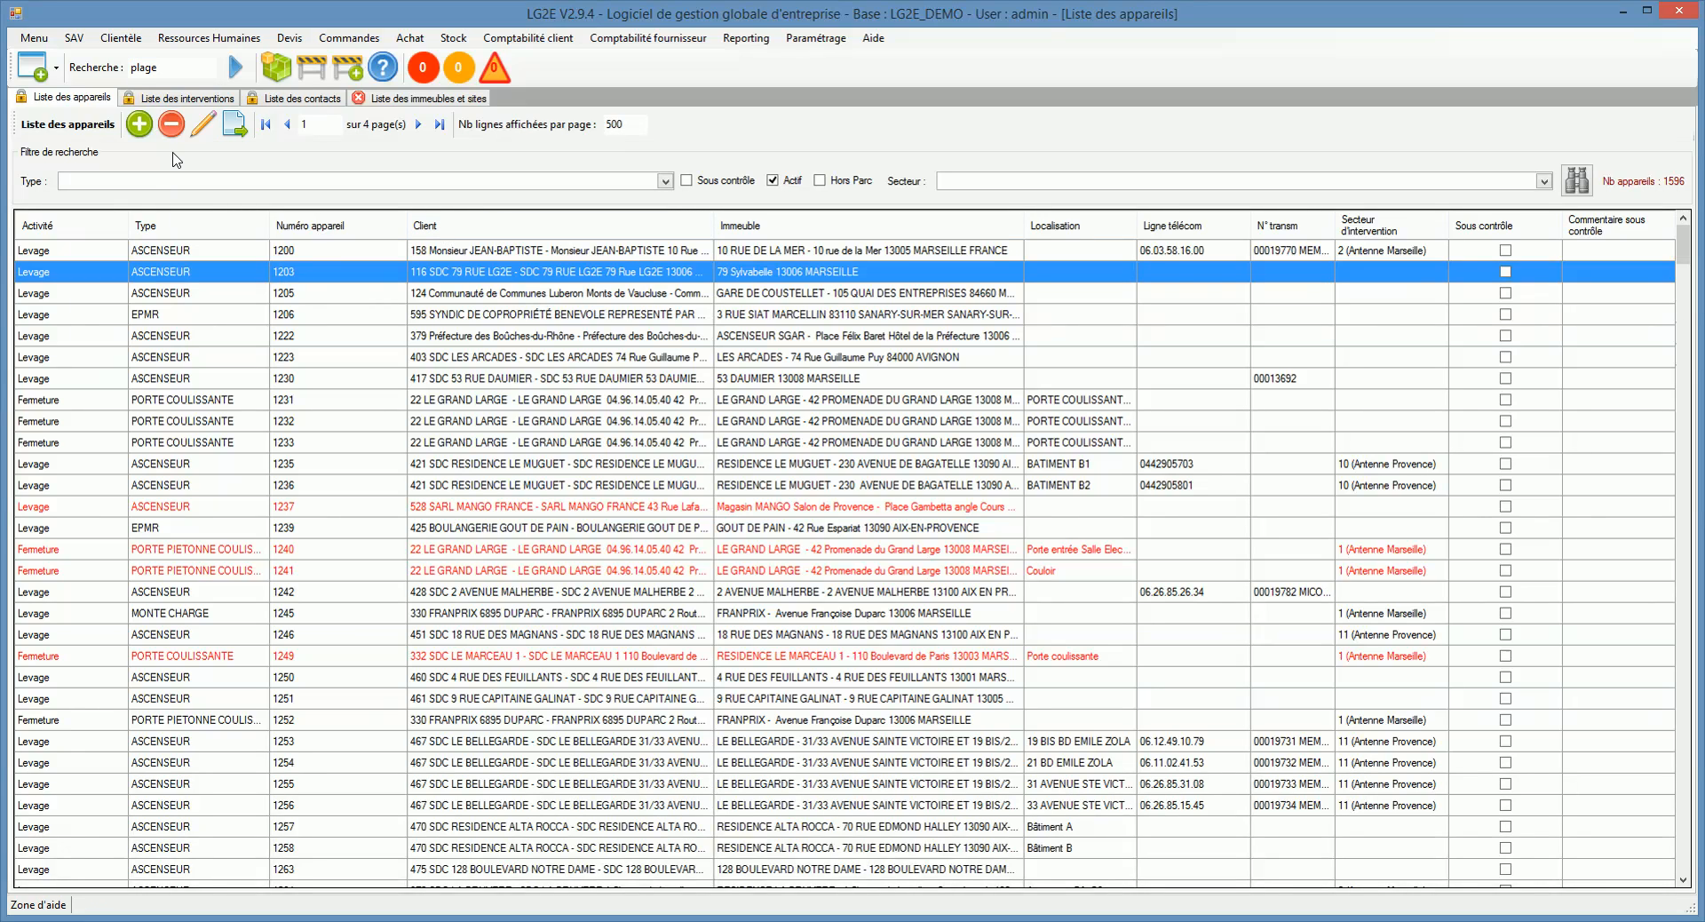
Step: Create a new Levage appliance and generate its appliance number 2843
click(137, 126)
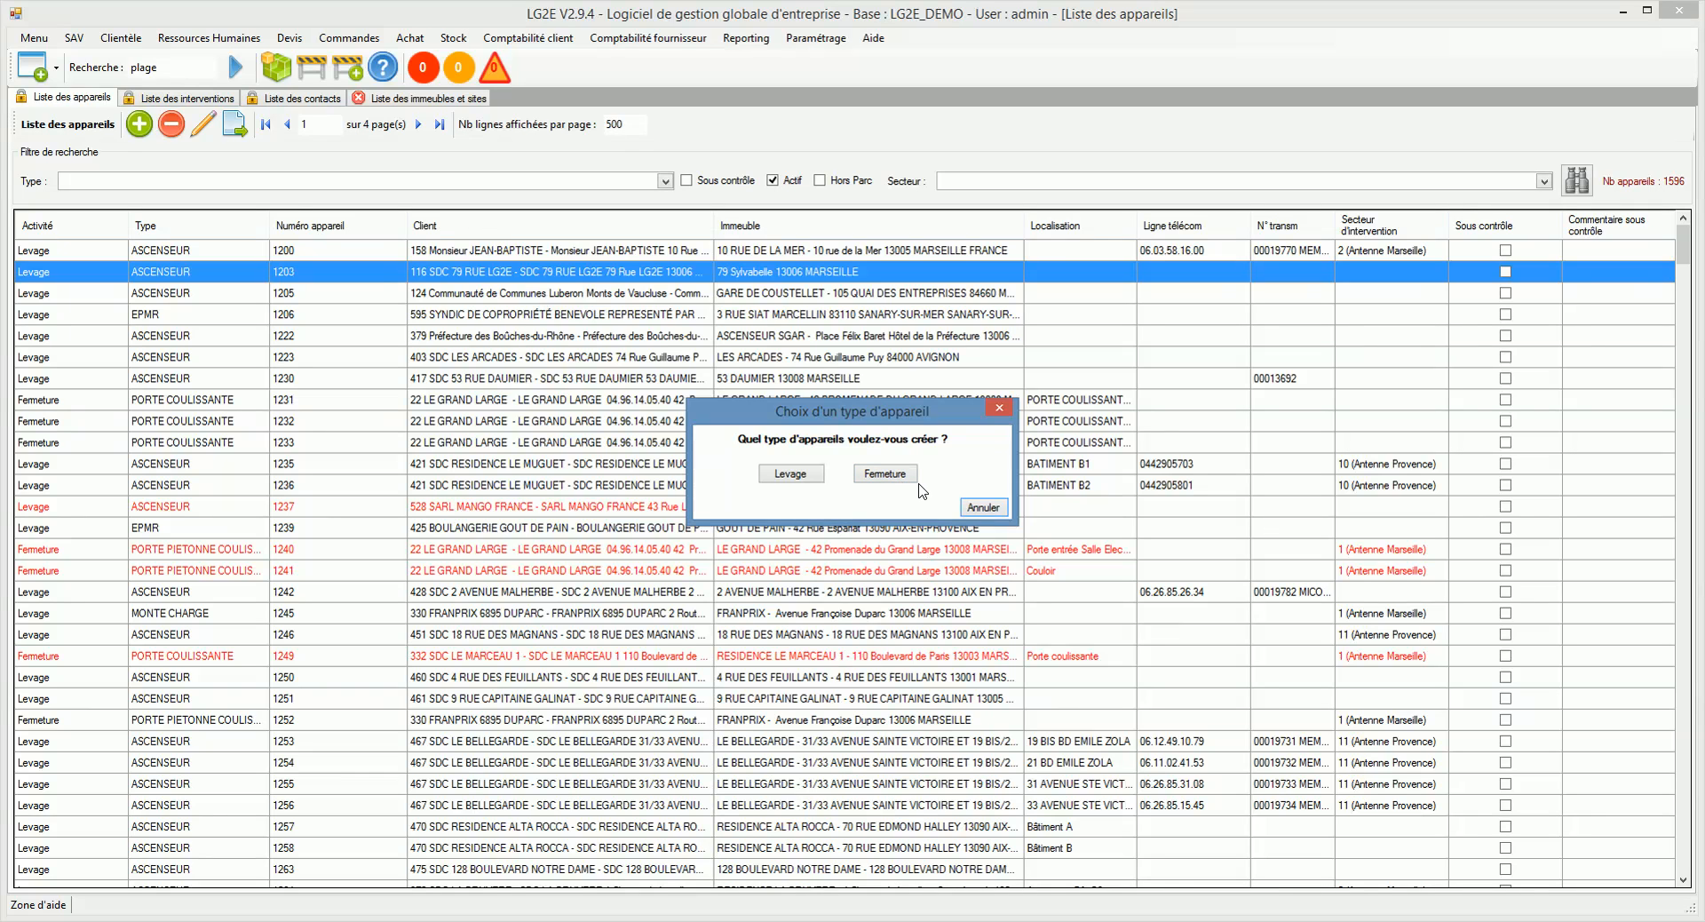
click(793, 475)
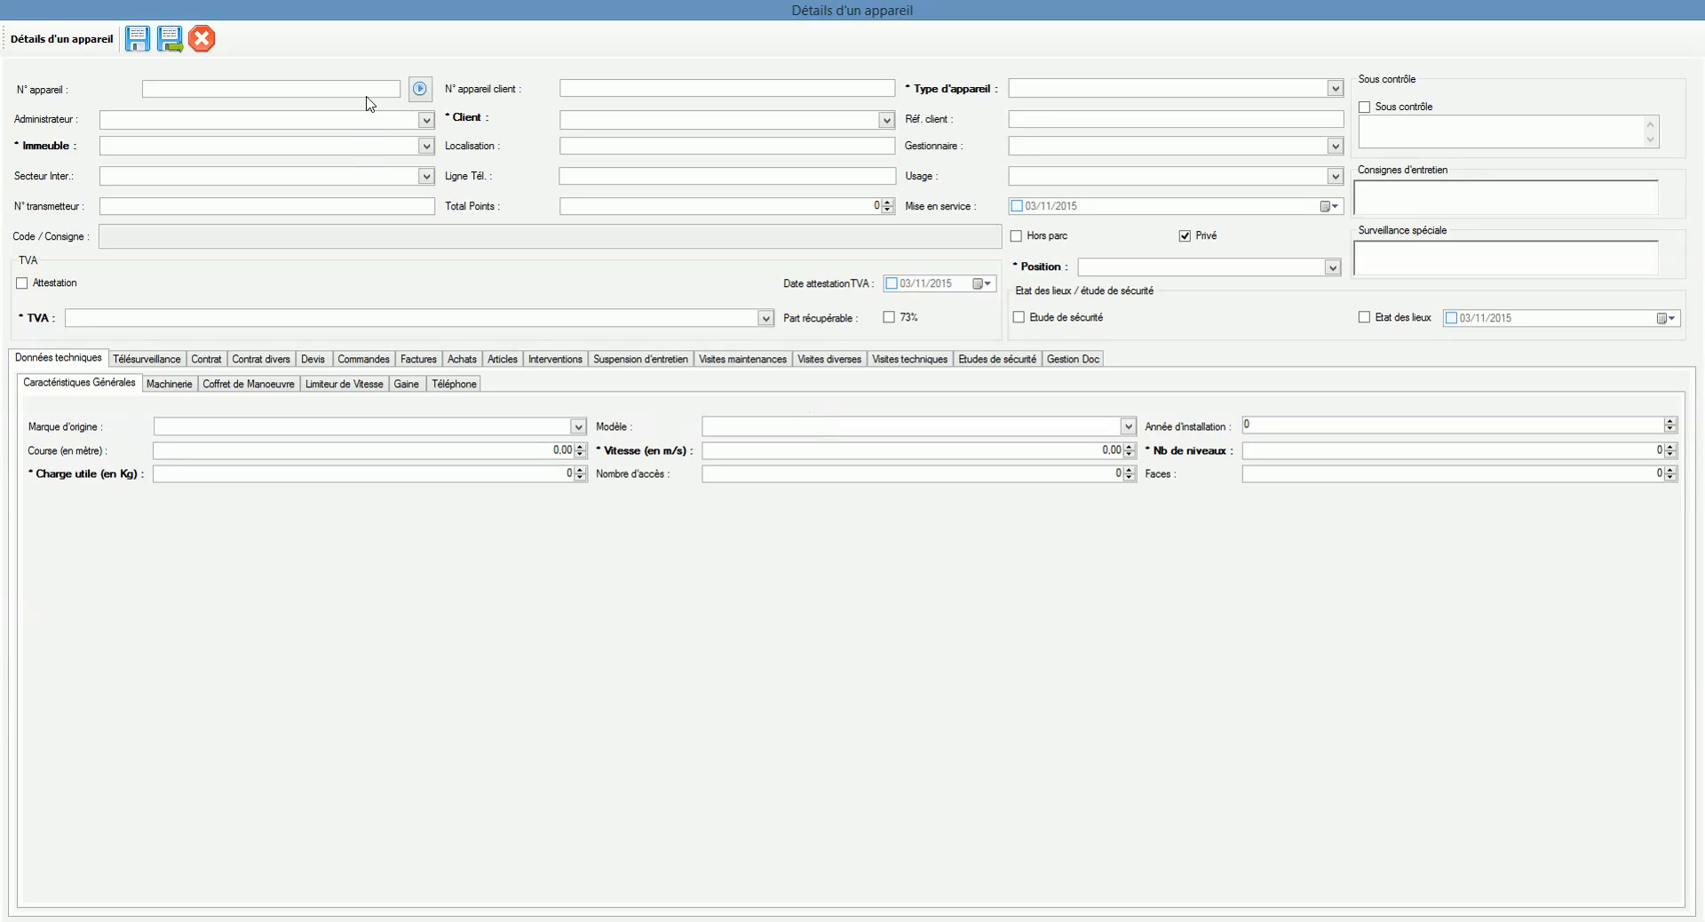
click(369, 90)
click(421, 90)
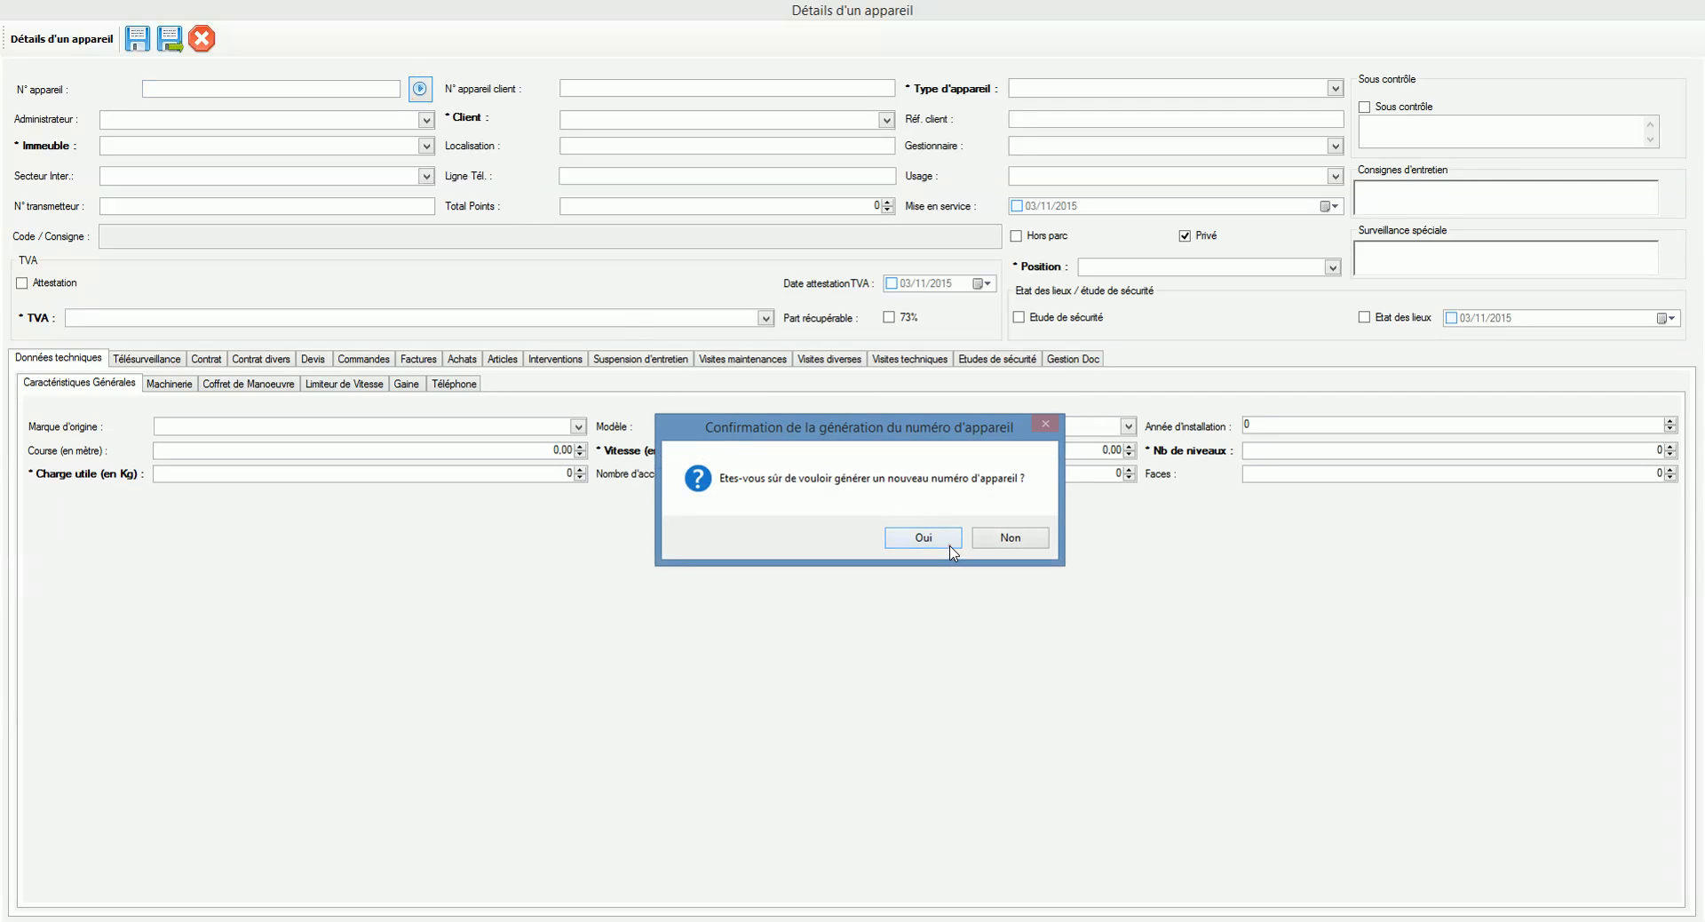
click(948, 543)
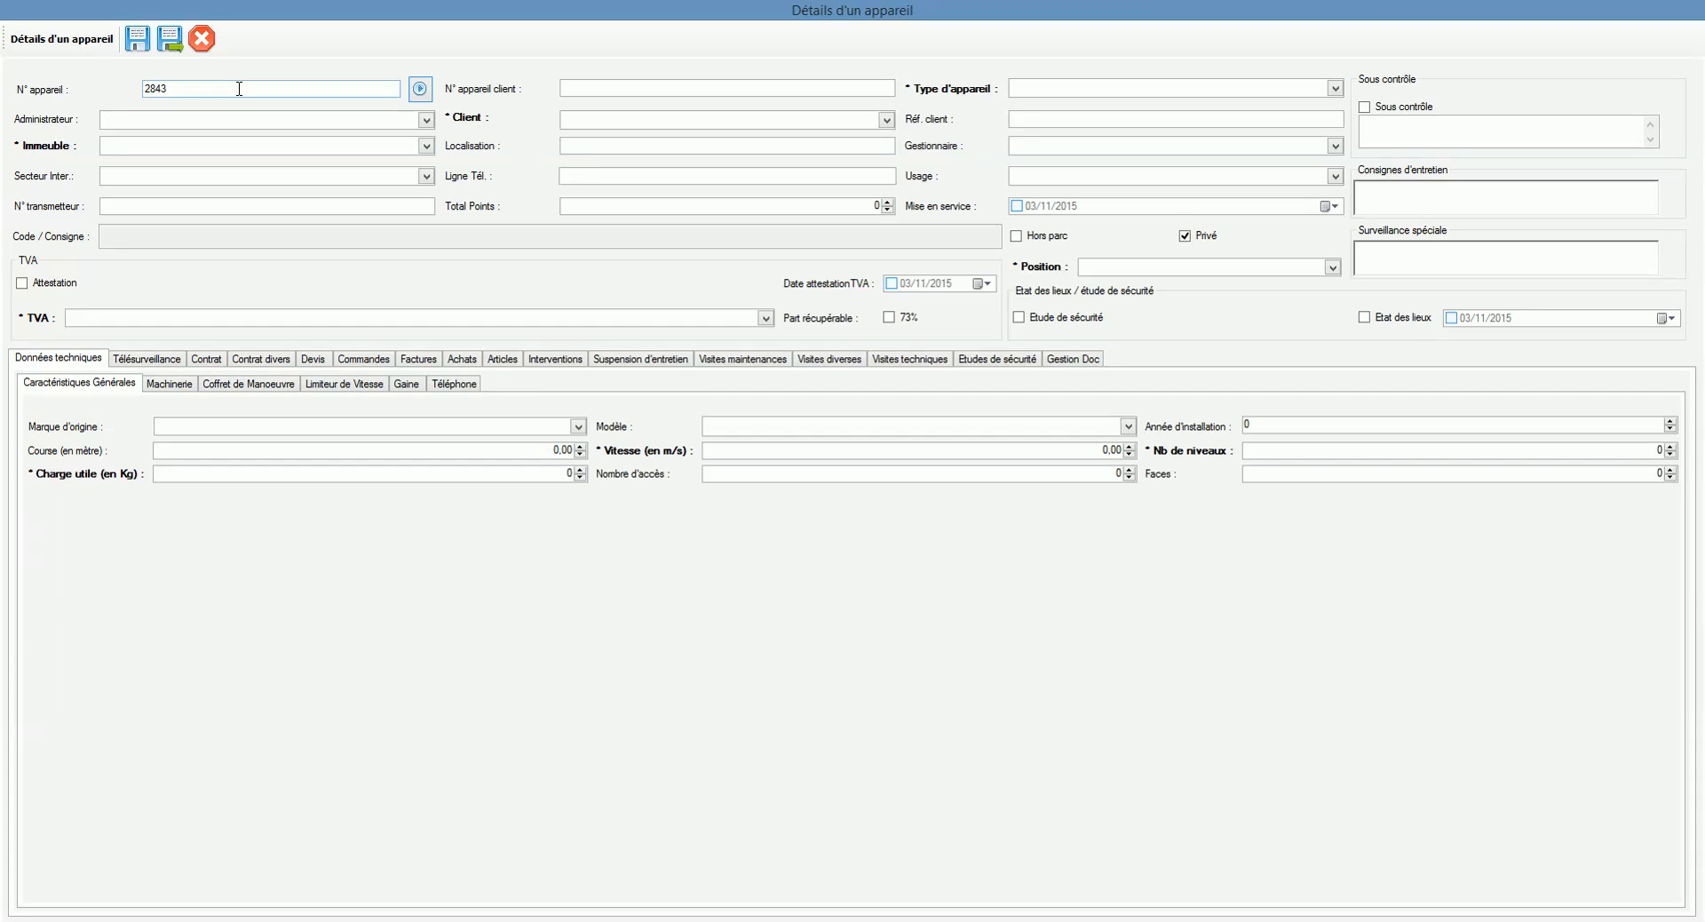
click(610, 84)
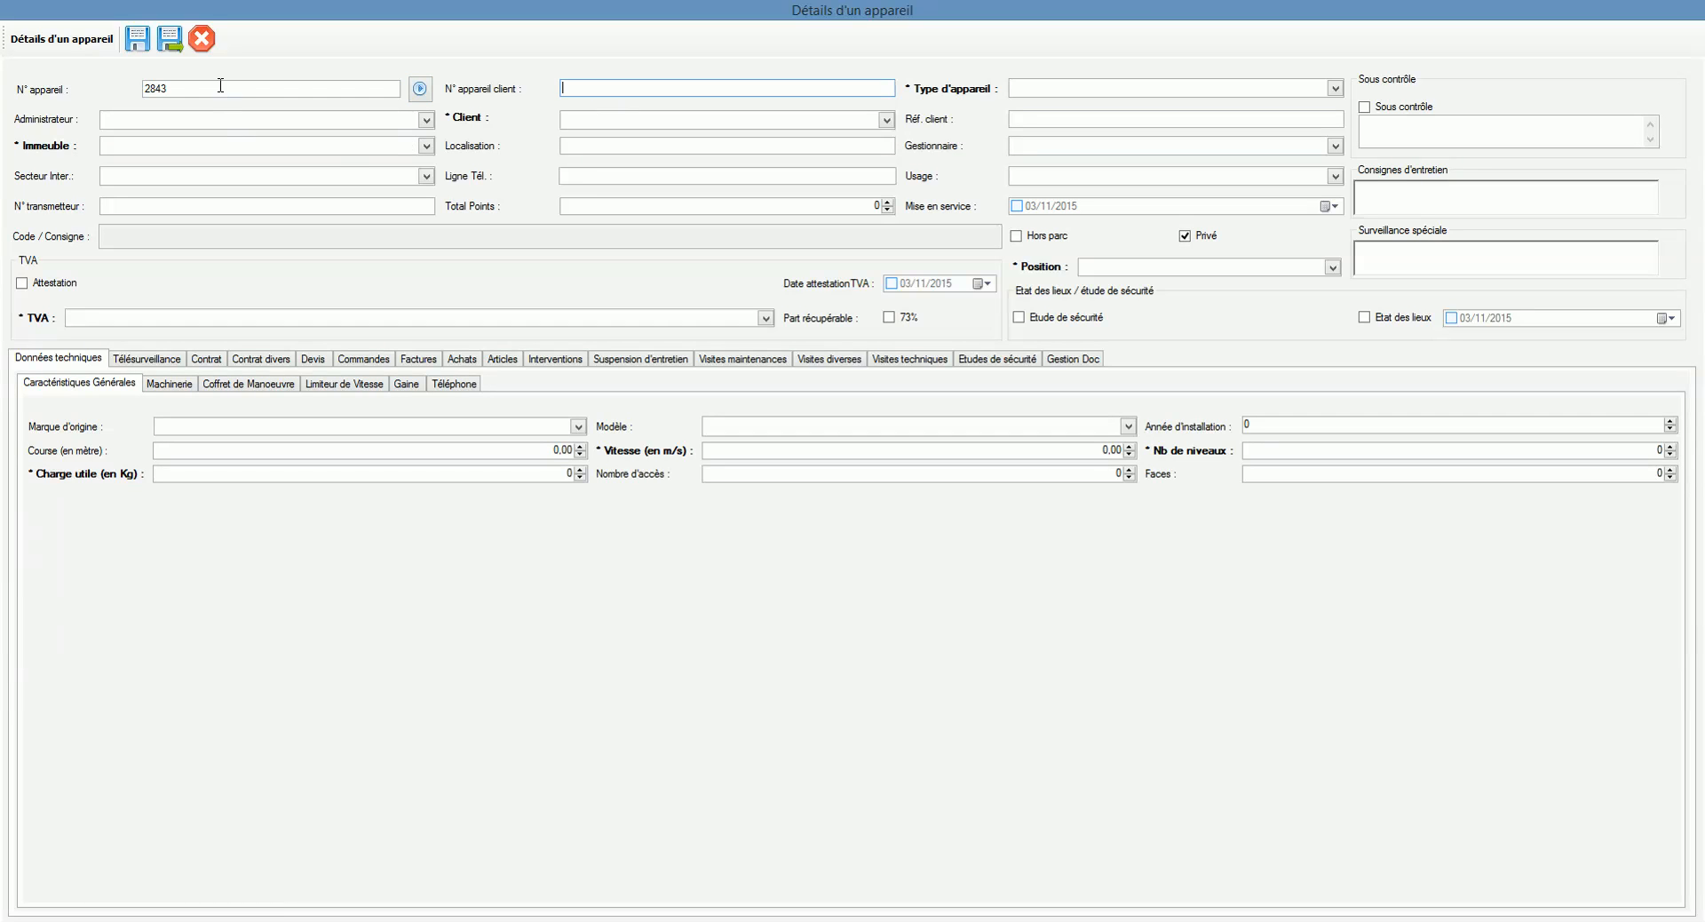
Step: Add 'Nouveau type' to the Type d'appareil list and assign it to this appliance
click(1026, 119)
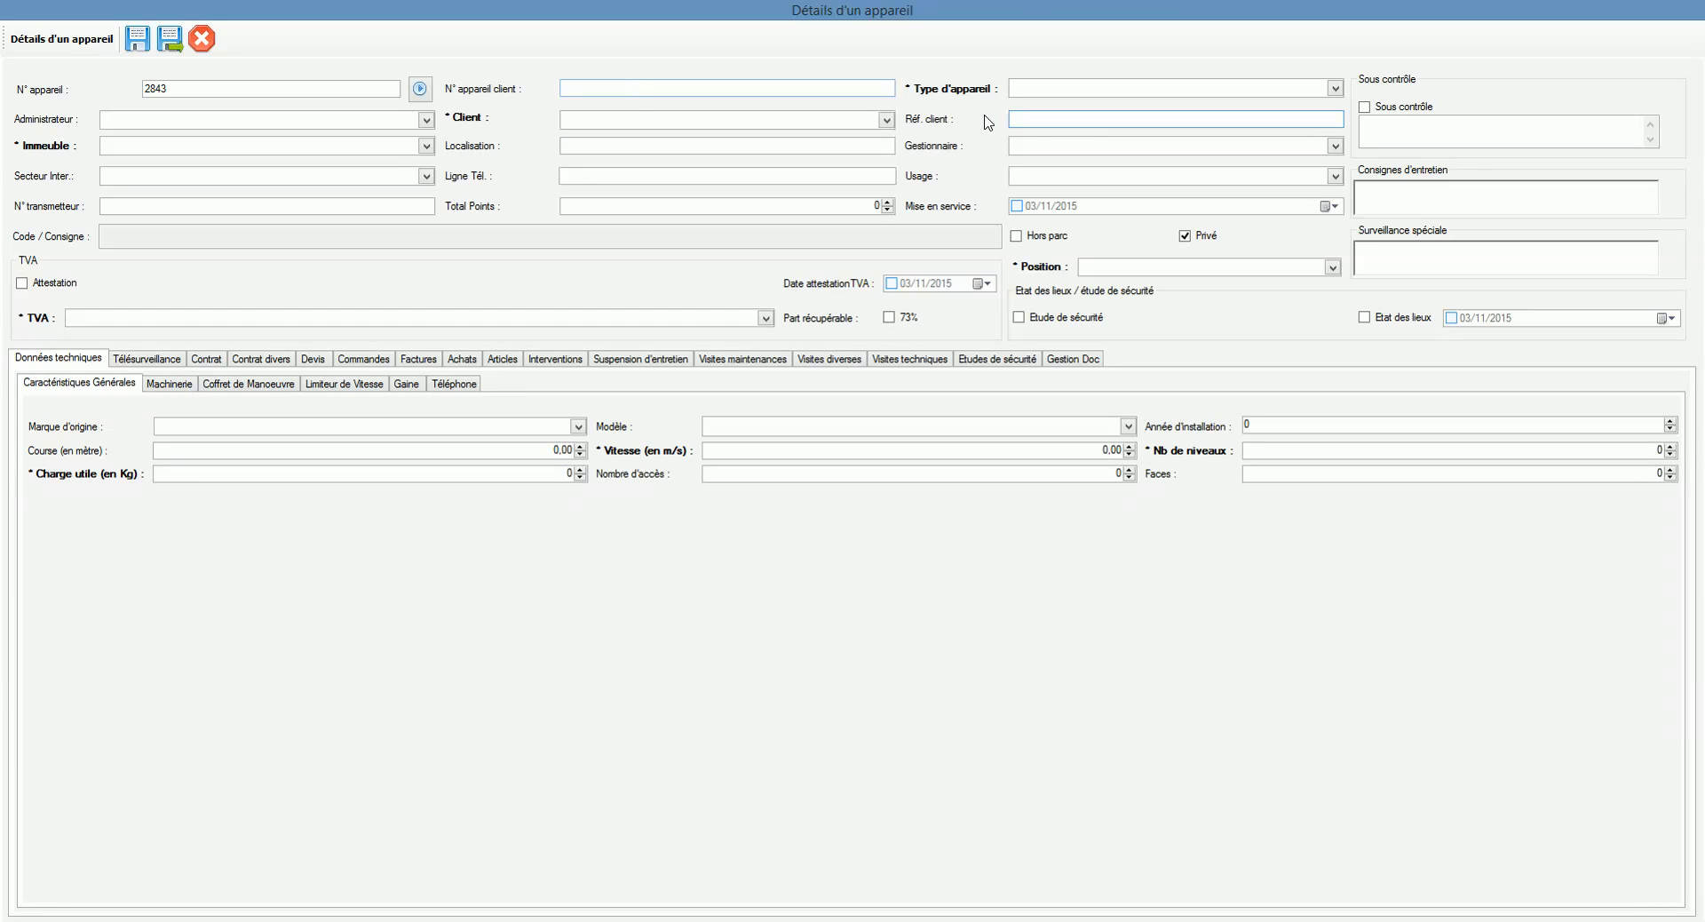
click(1056, 91)
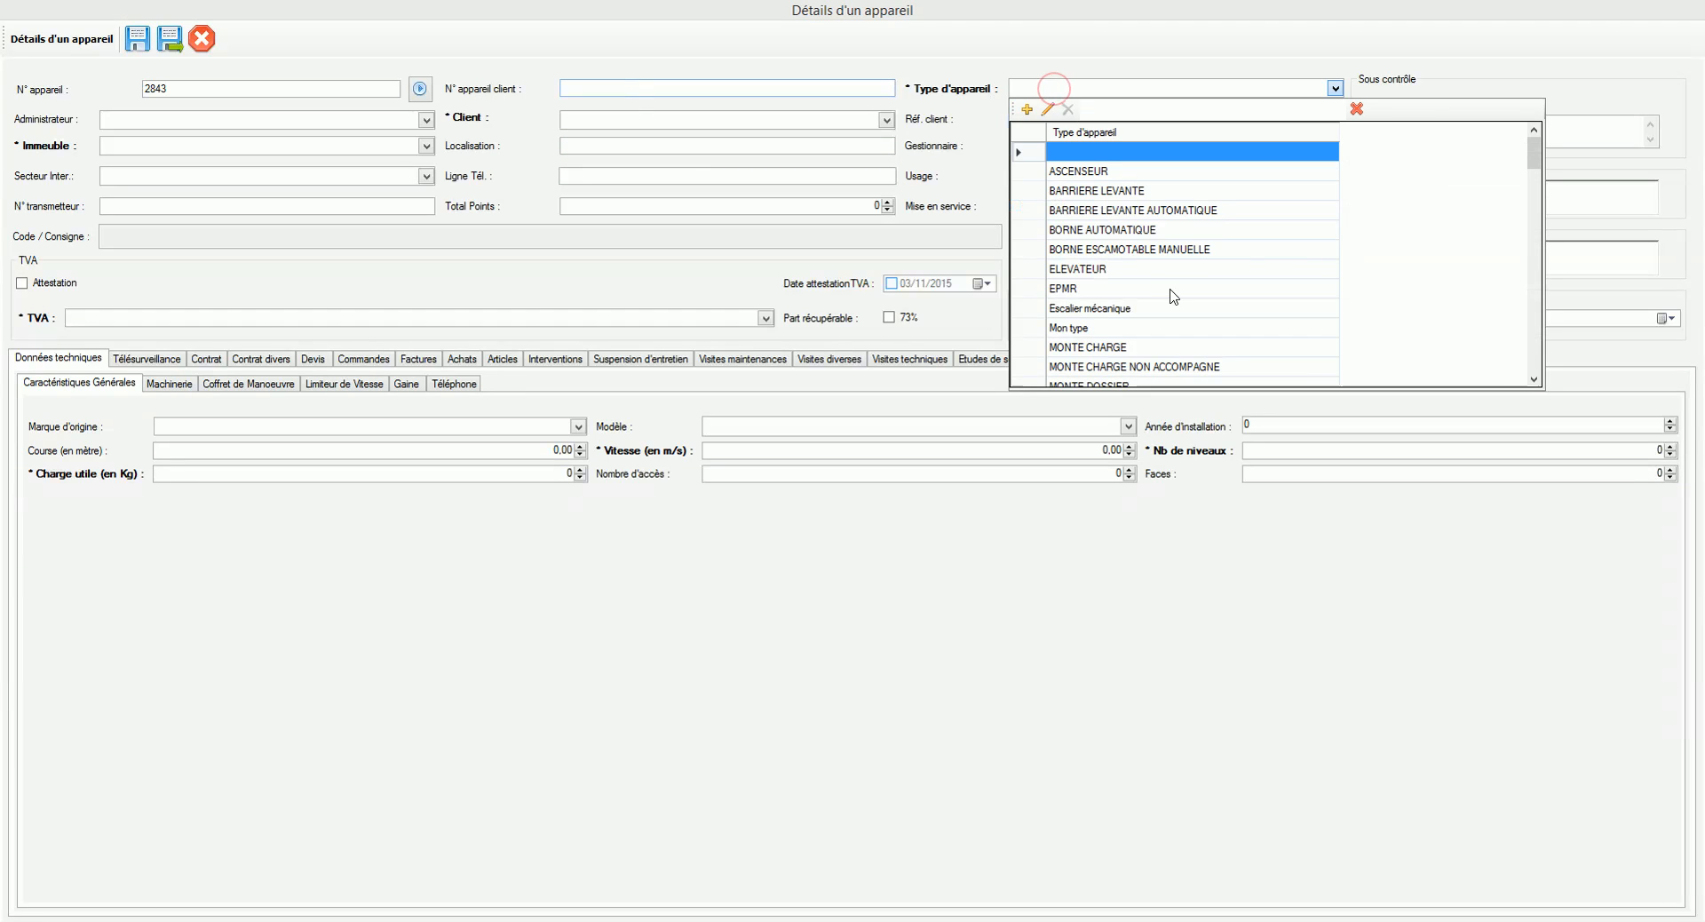
scroll(1124, 246, down, 2)
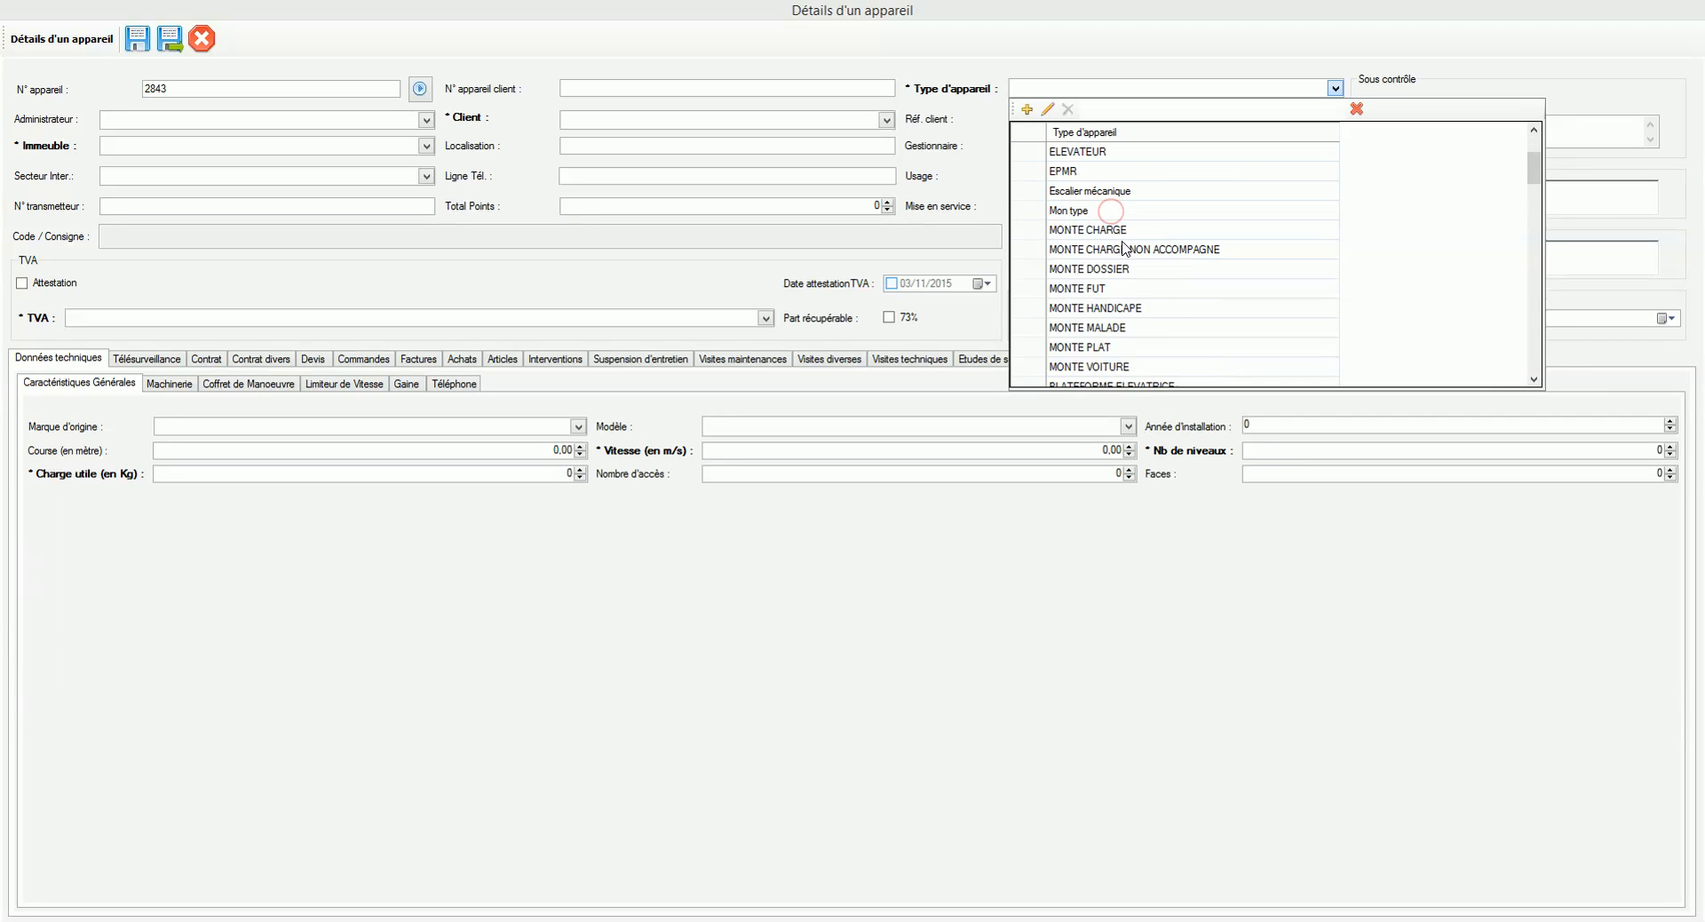
scroll(1123, 246, up, 2)
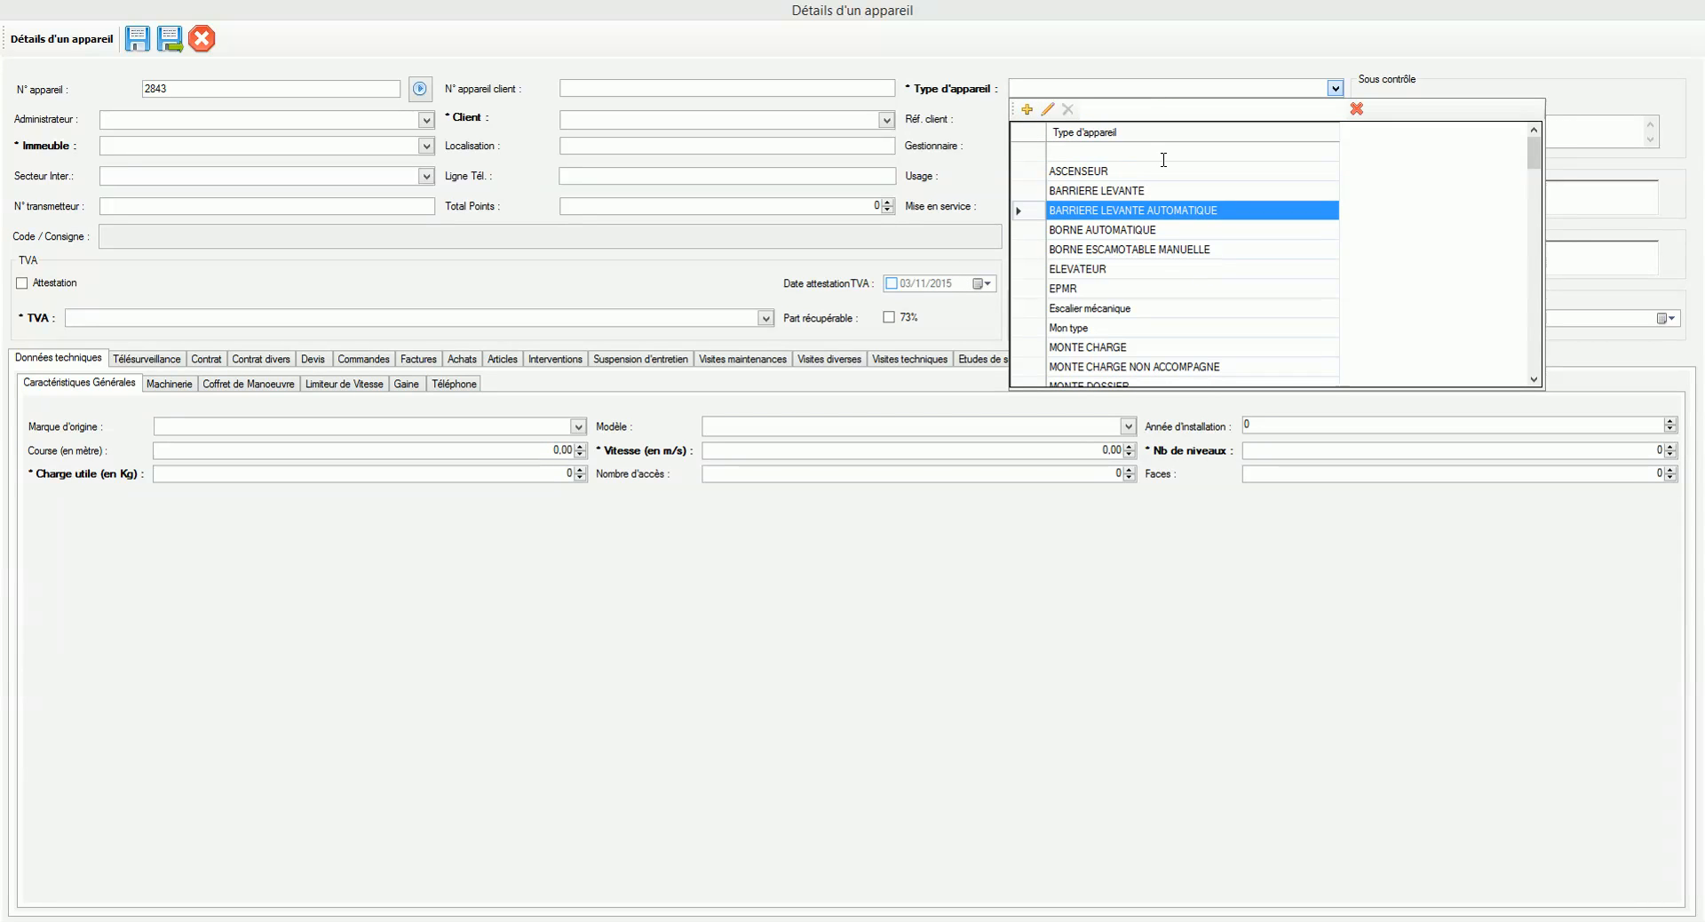
click(1031, 110)
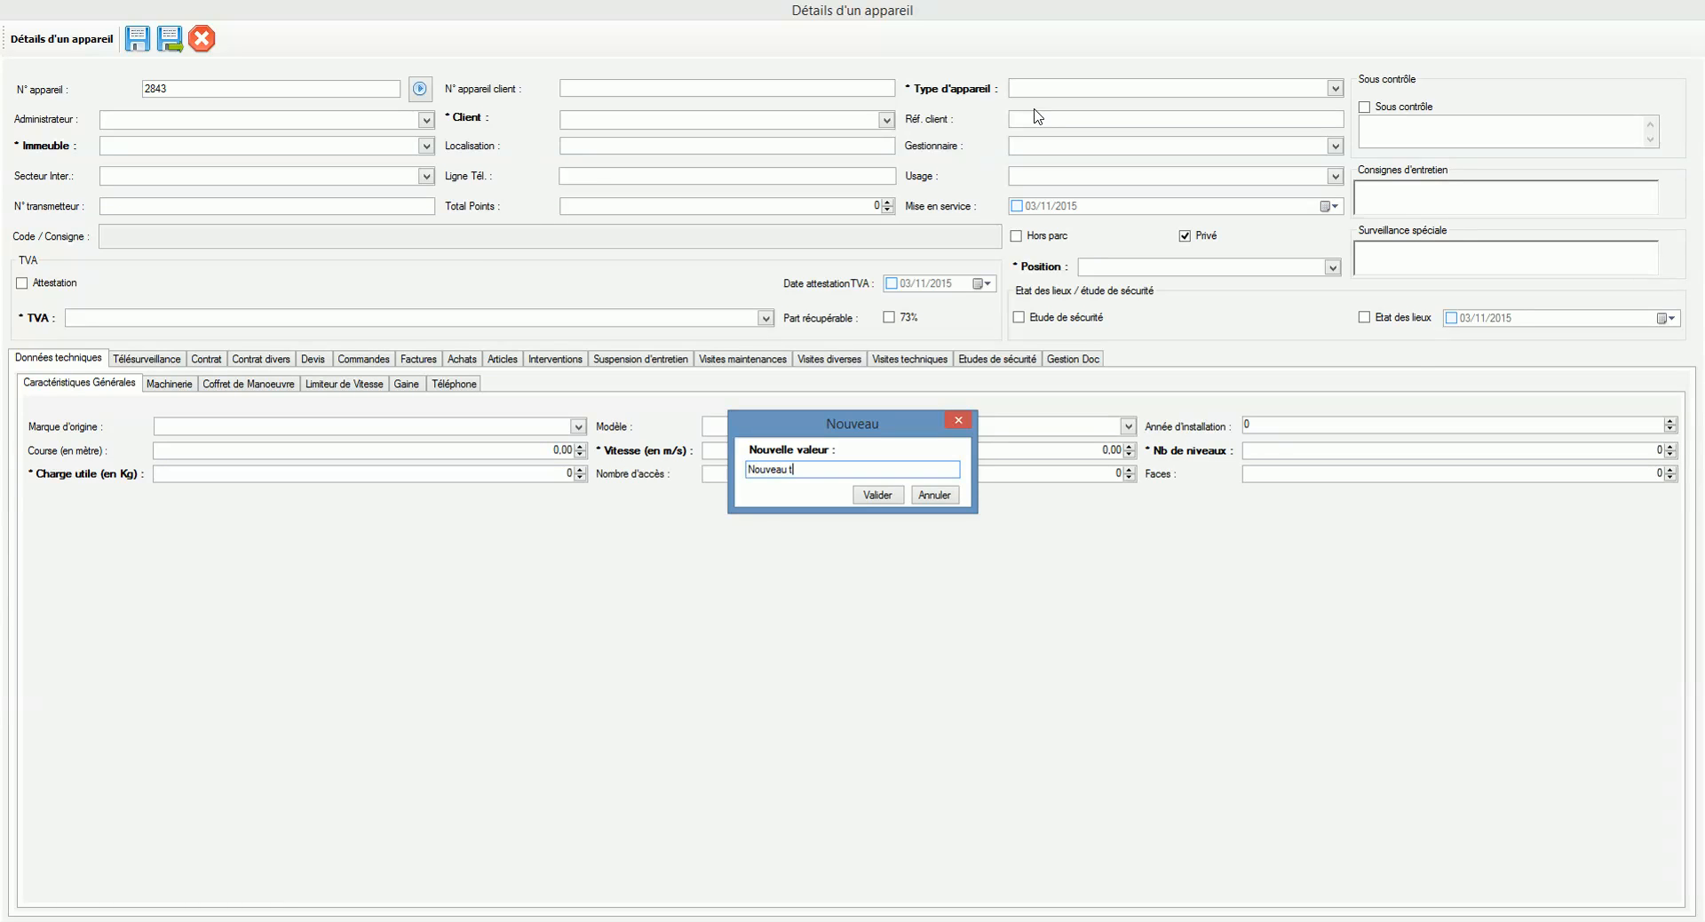
click(890, 490)
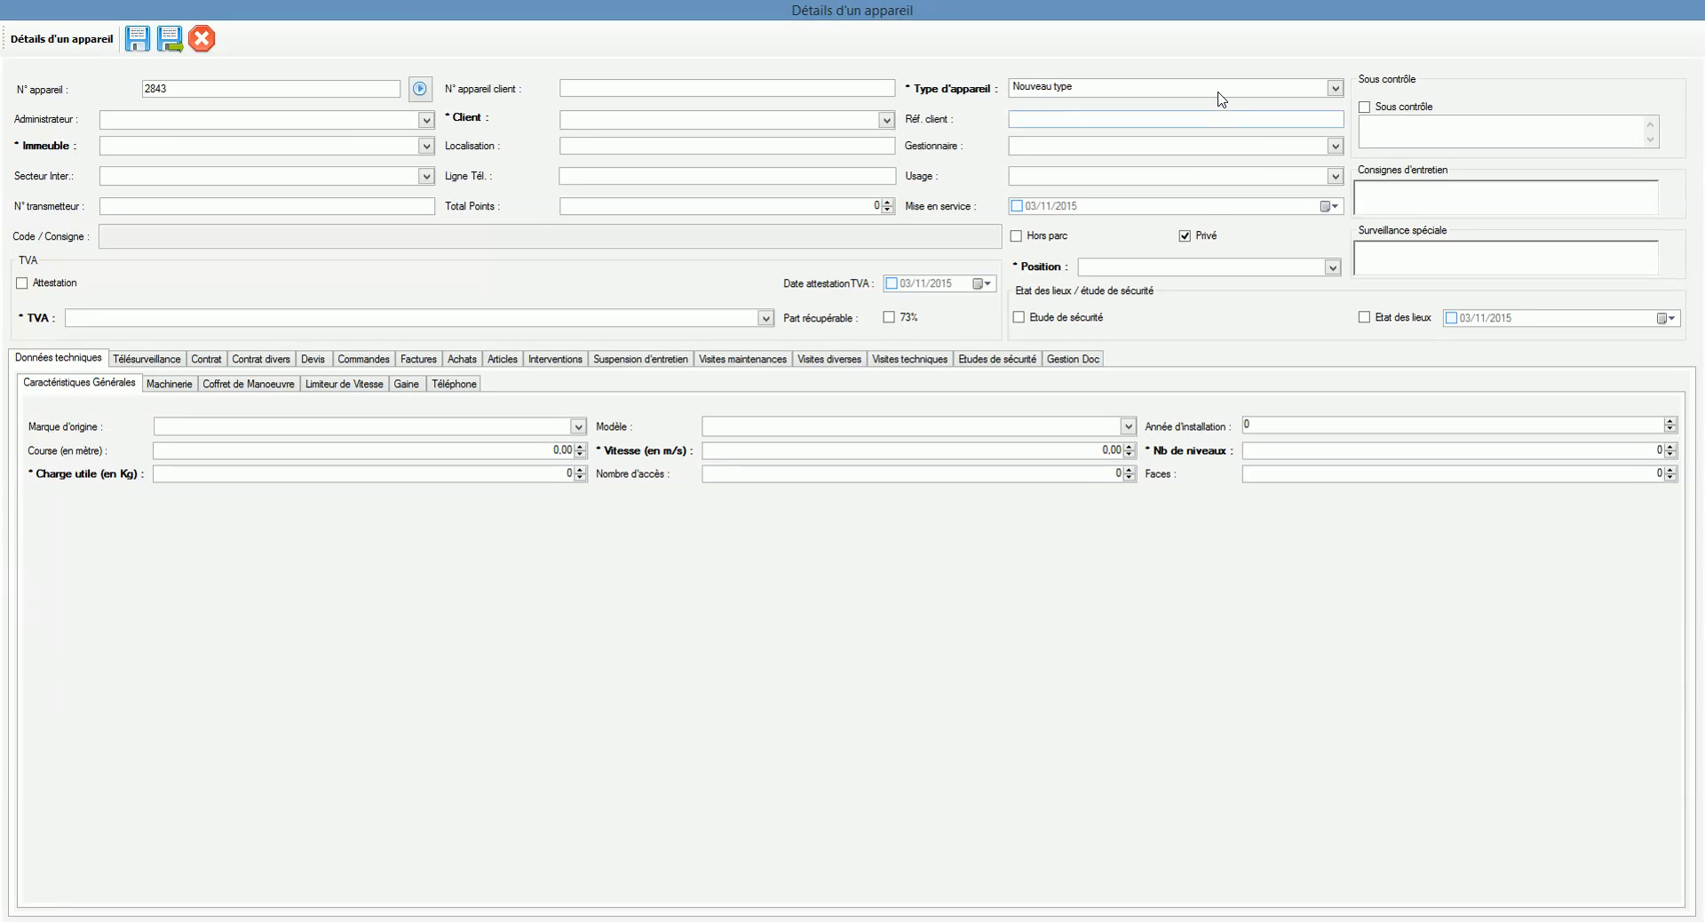
click(1140, 95)
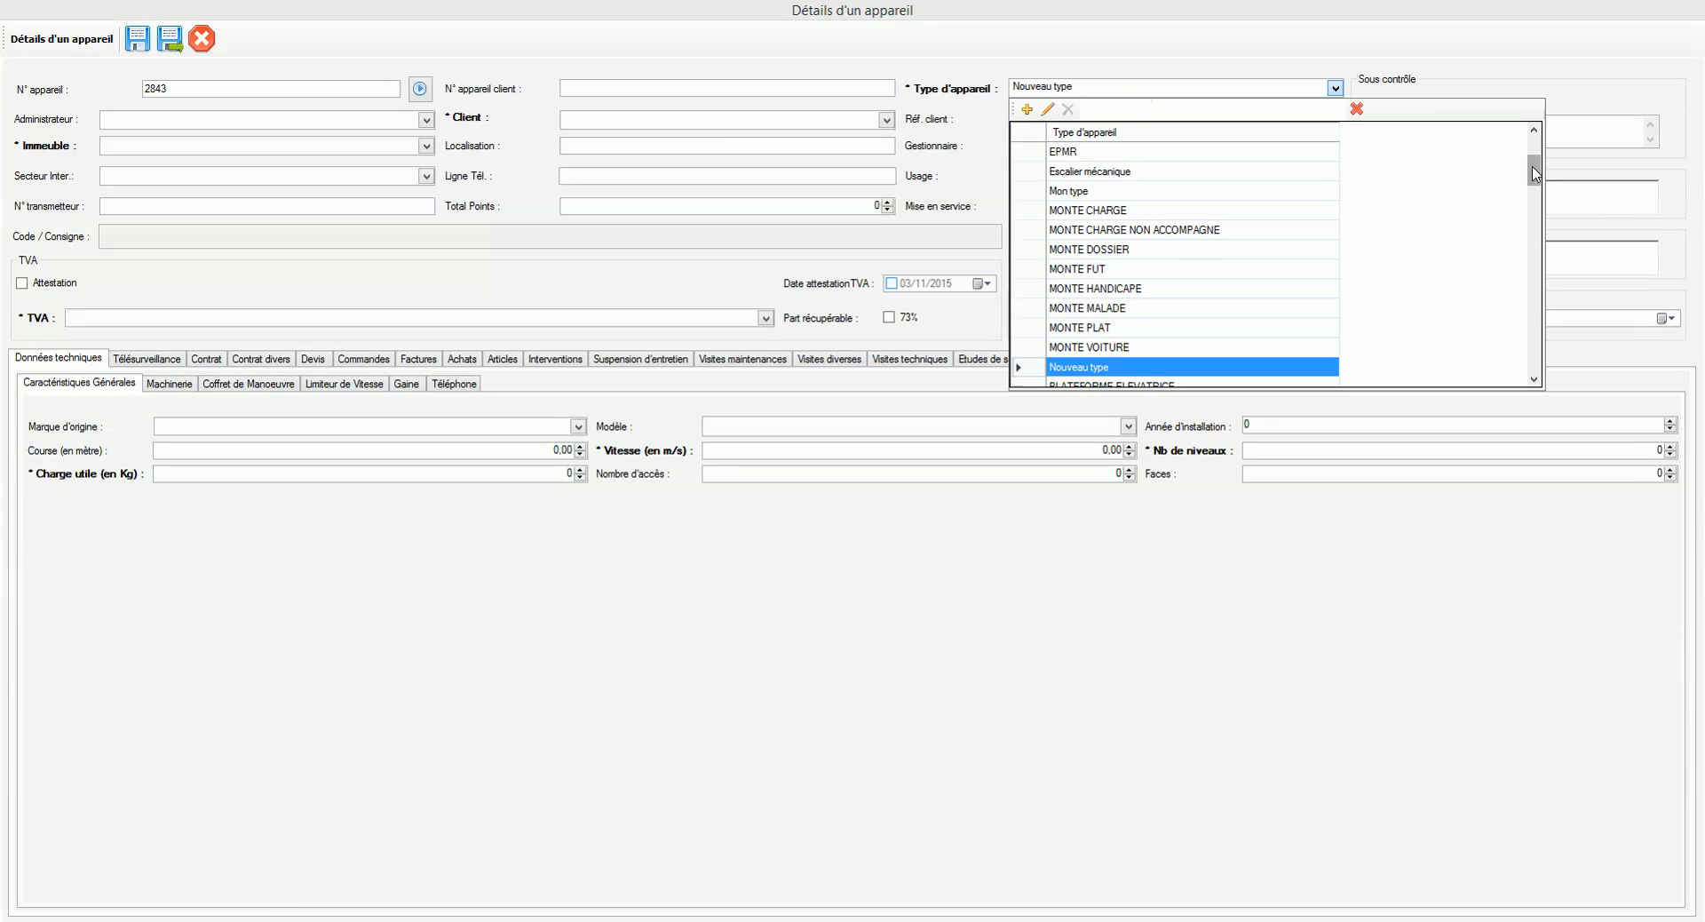
Step: Set the client to SDC de la plage by searching 'plag' in the Client lookup
click(1107, 70)
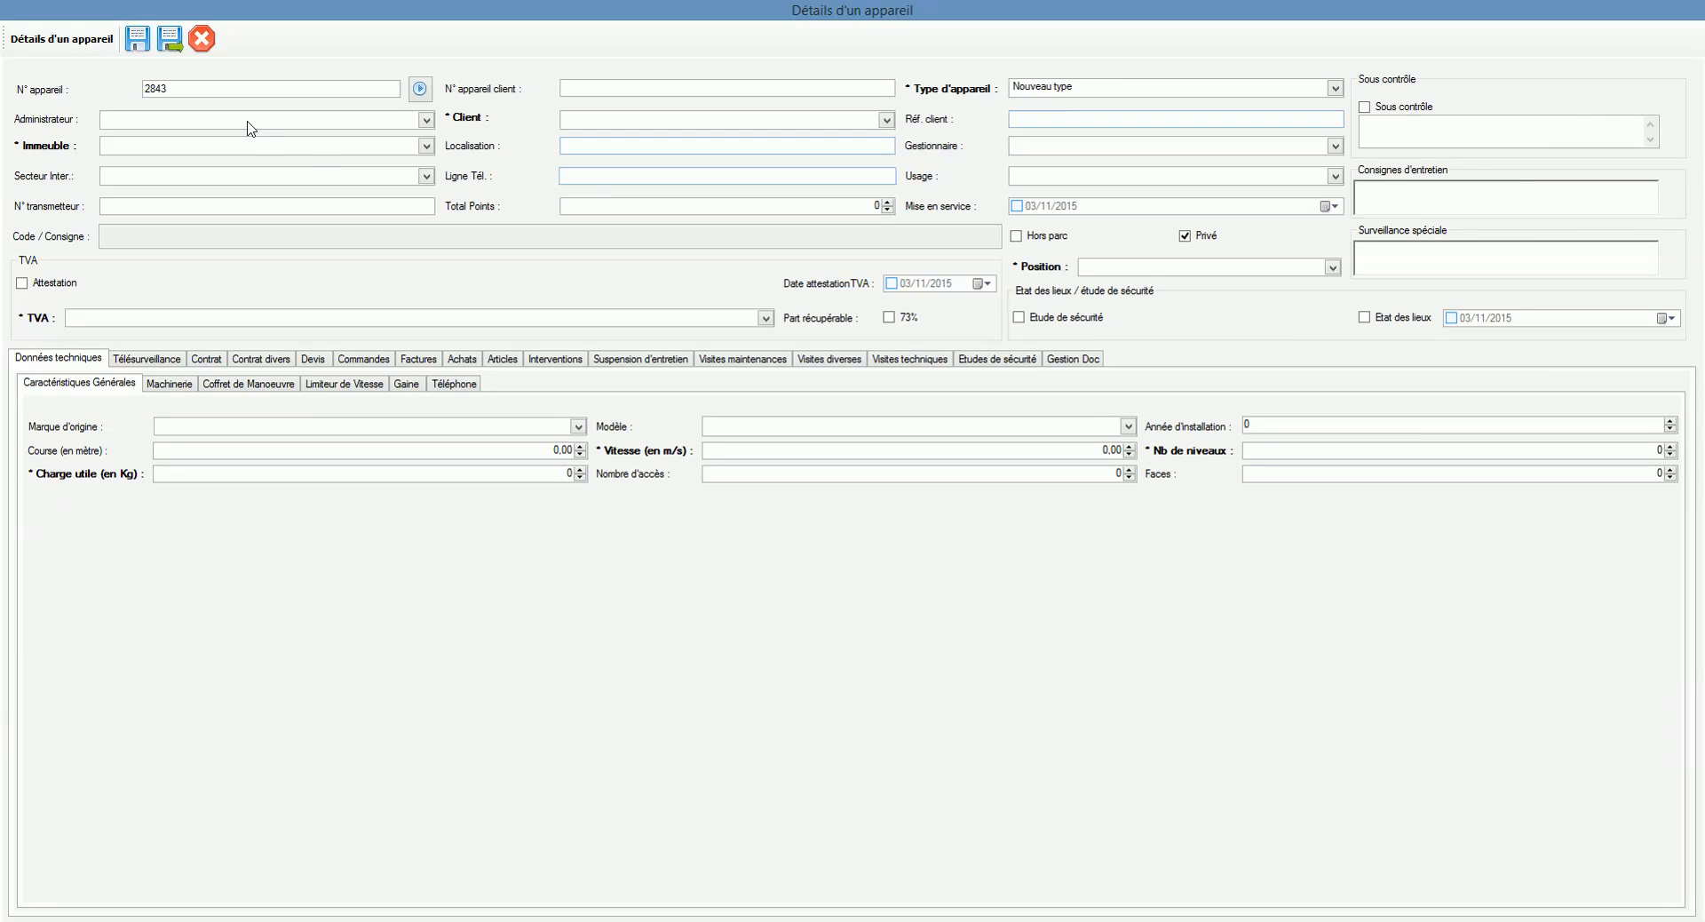
click(599, 127)
text(pl)
click(653, 143)
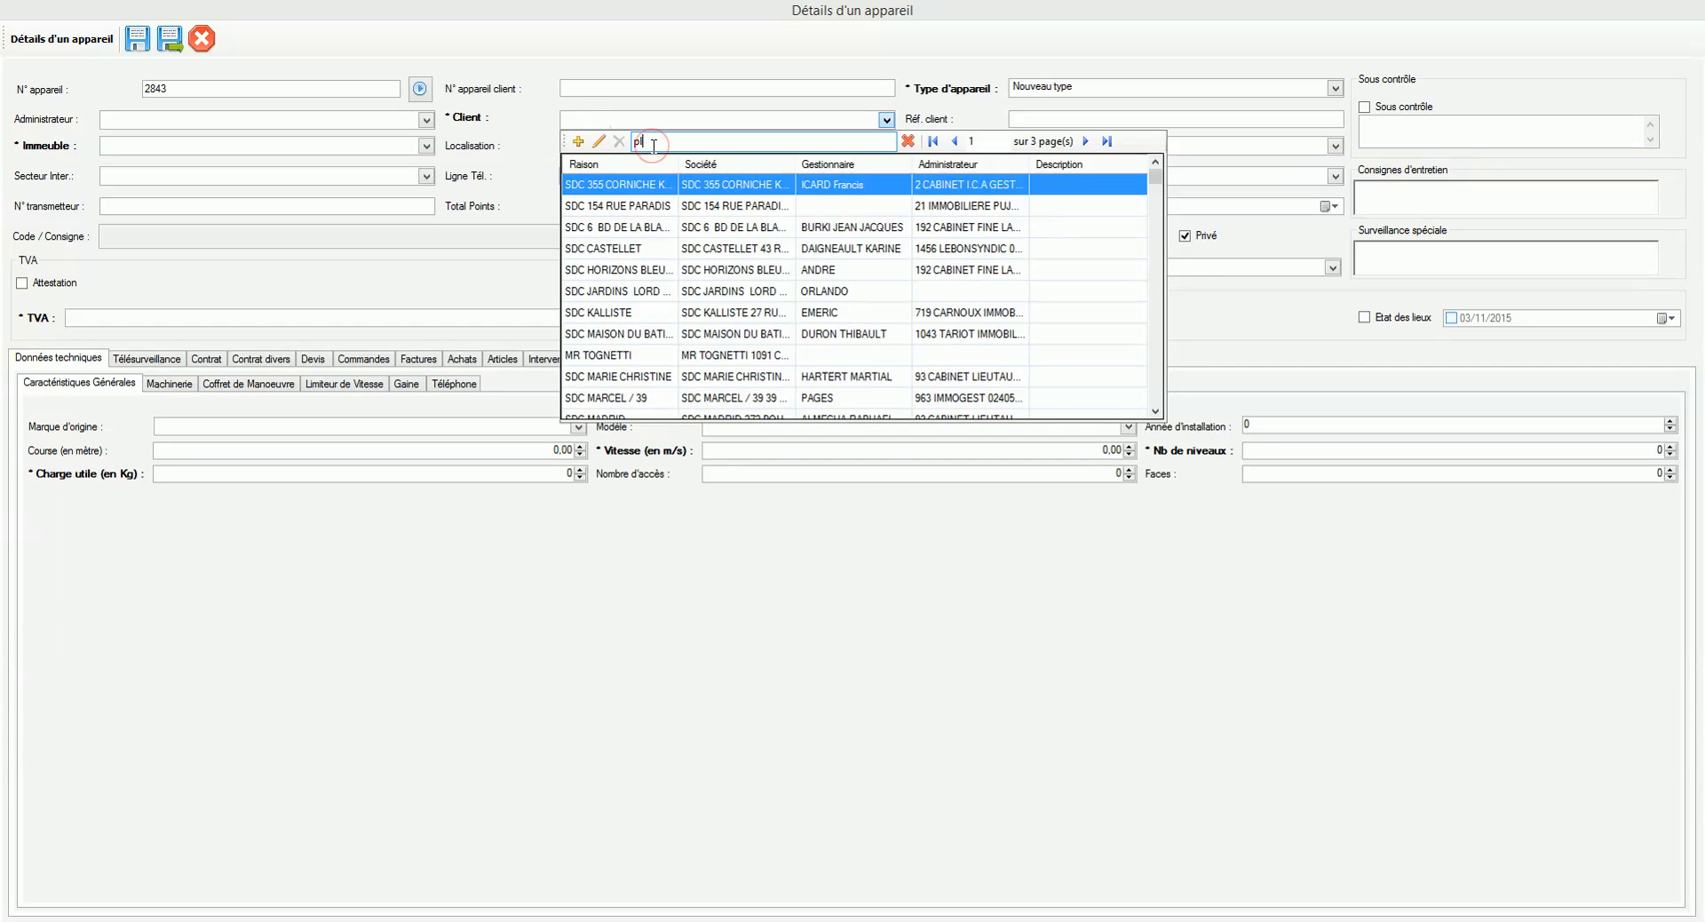
text(ag)
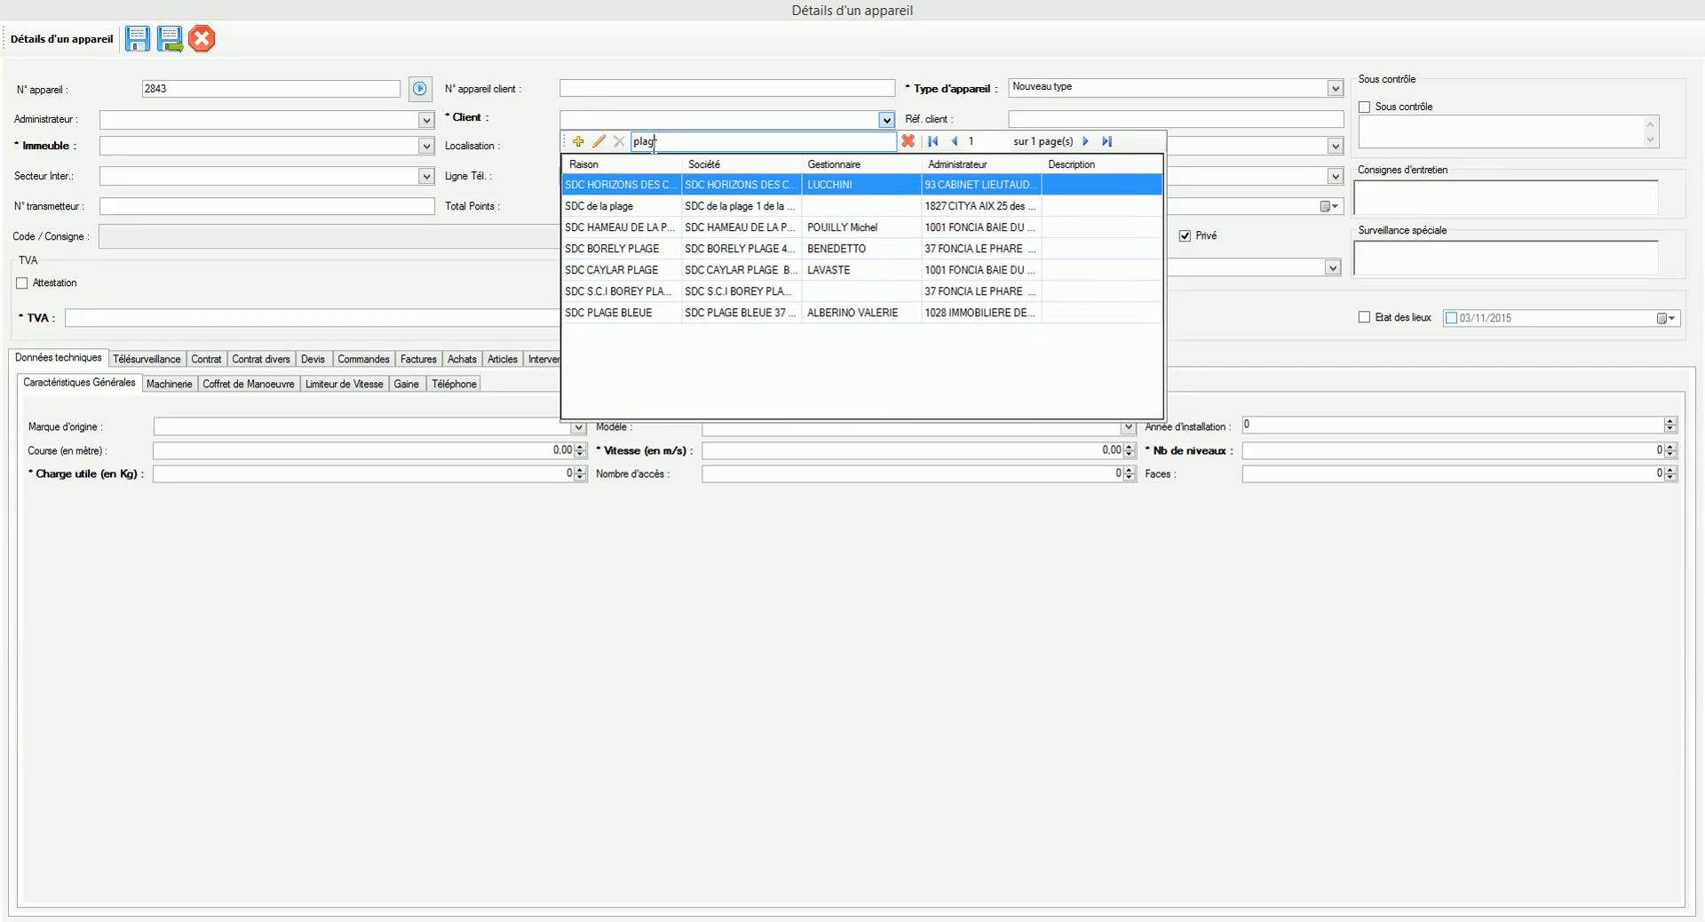
click(741, 211)
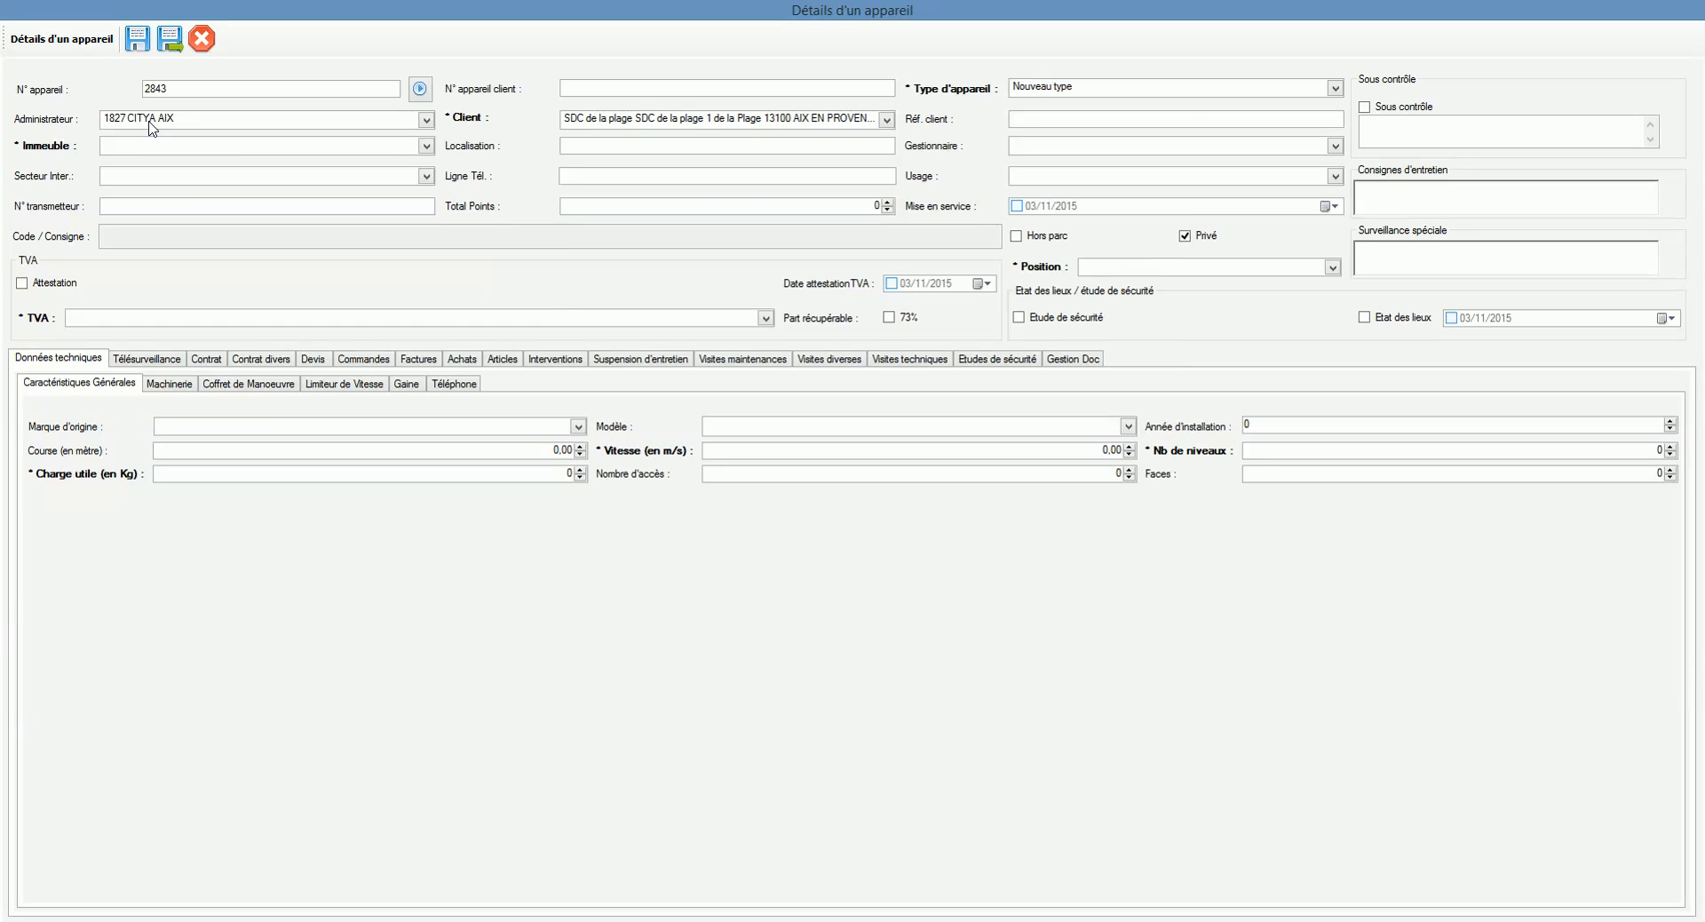
Step: Attach building 11 Rue de la plage, filling administrator CITYA AIX and the access instructions
click(225, 151)
click(228, 165)
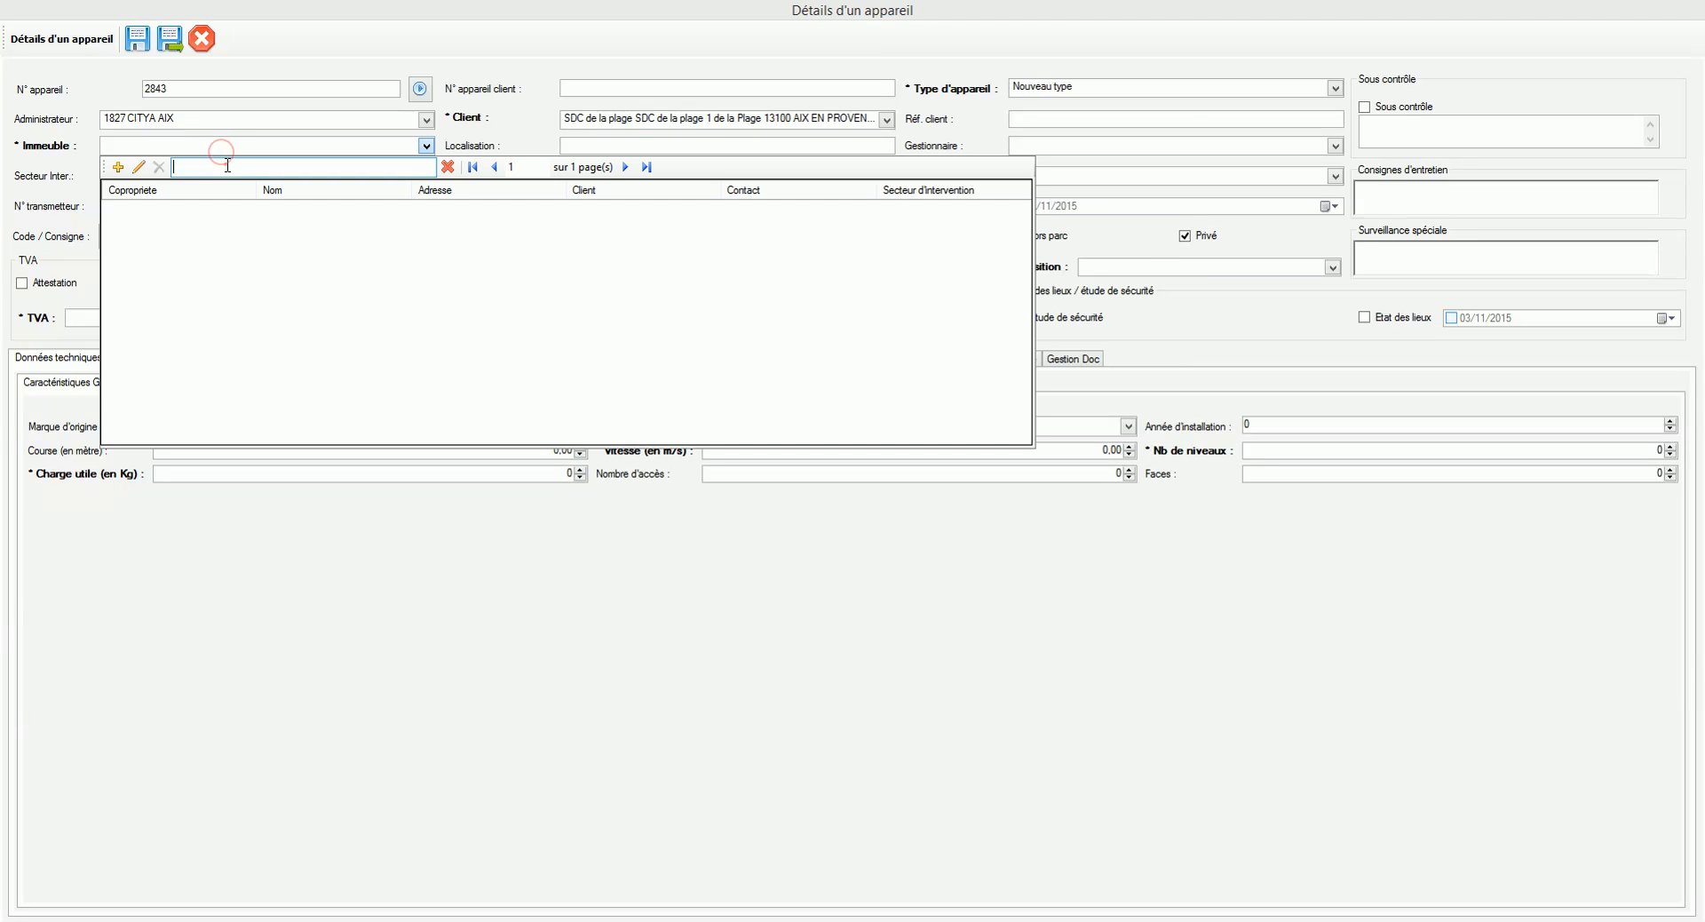
text(pl)
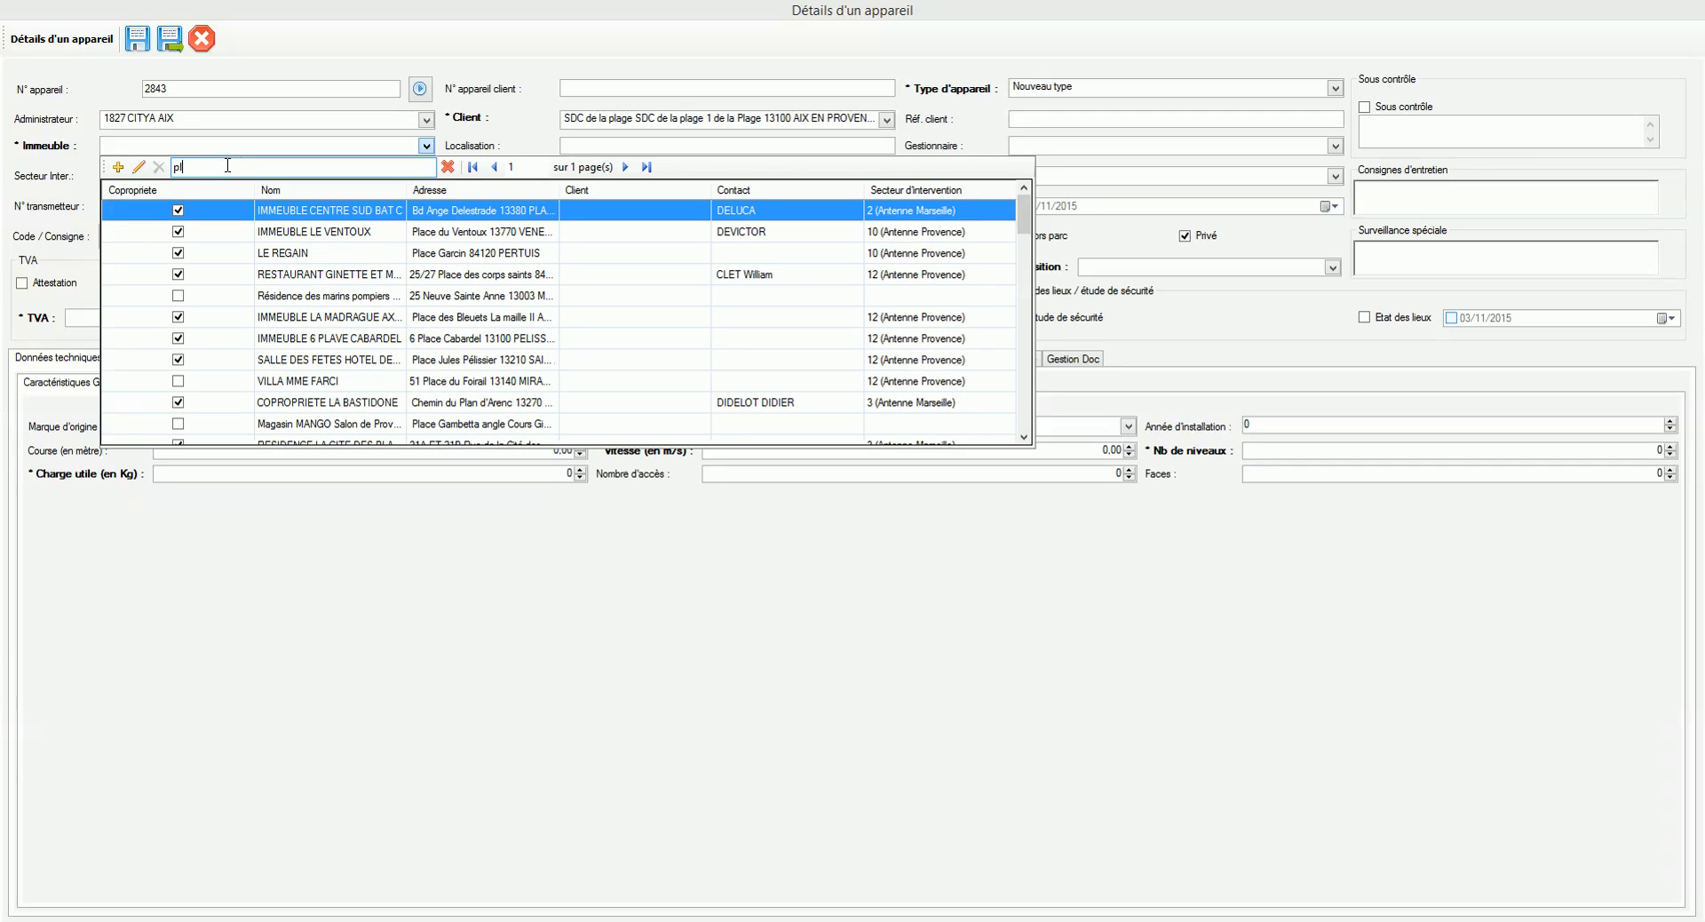
text(age)
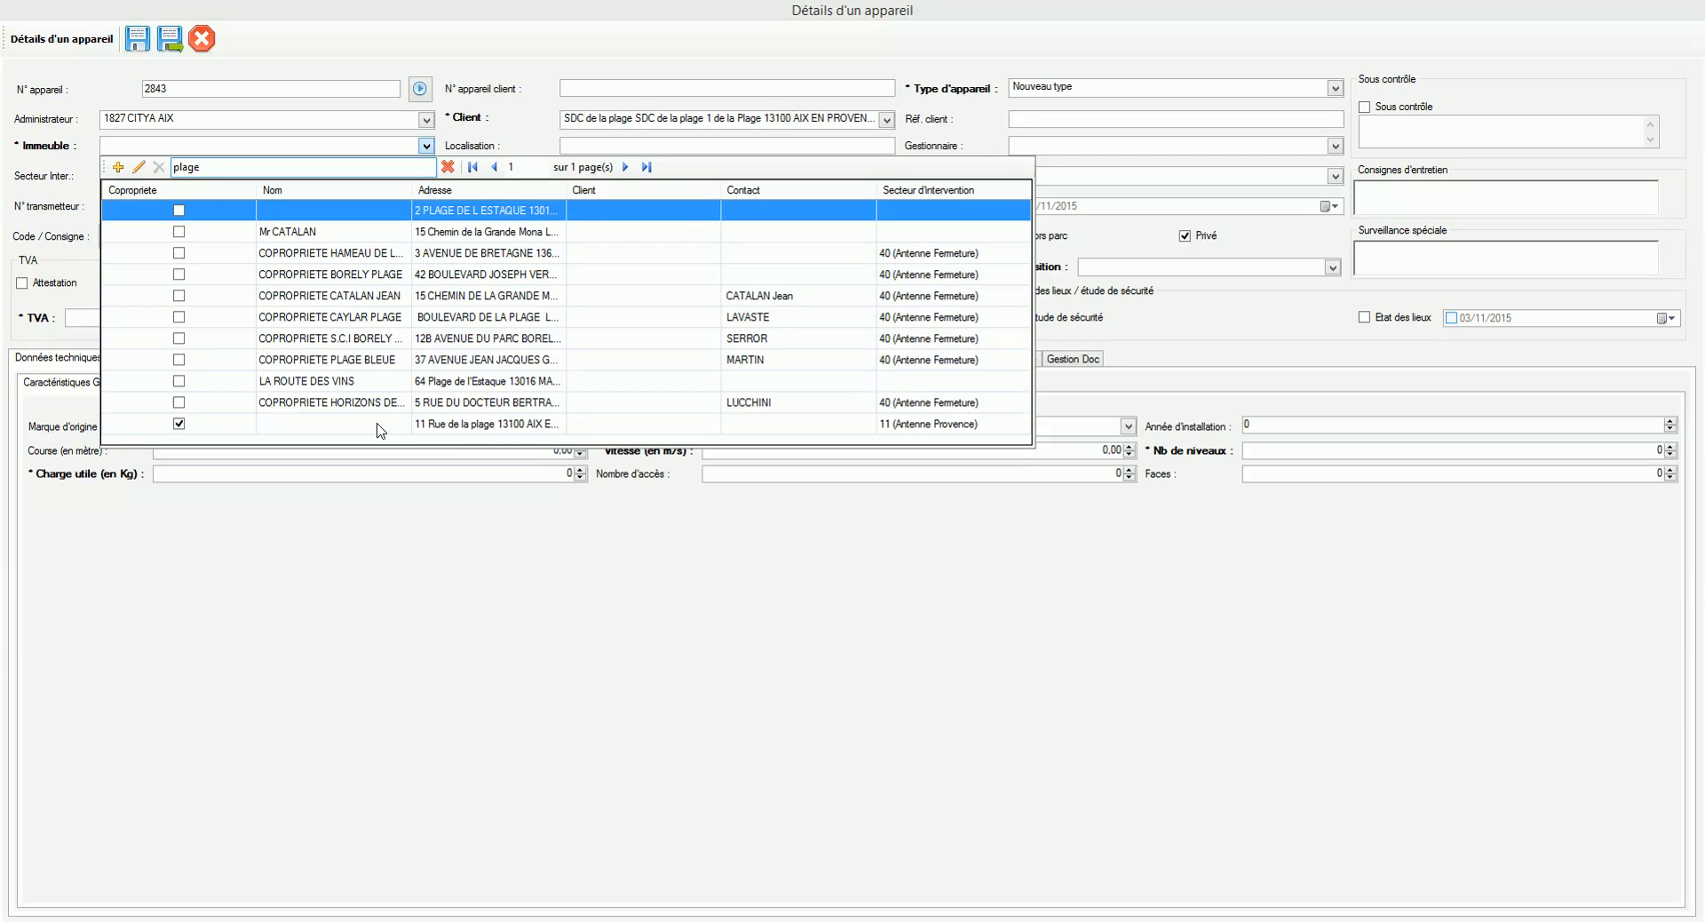
click(447, 425)
click(627, 147)
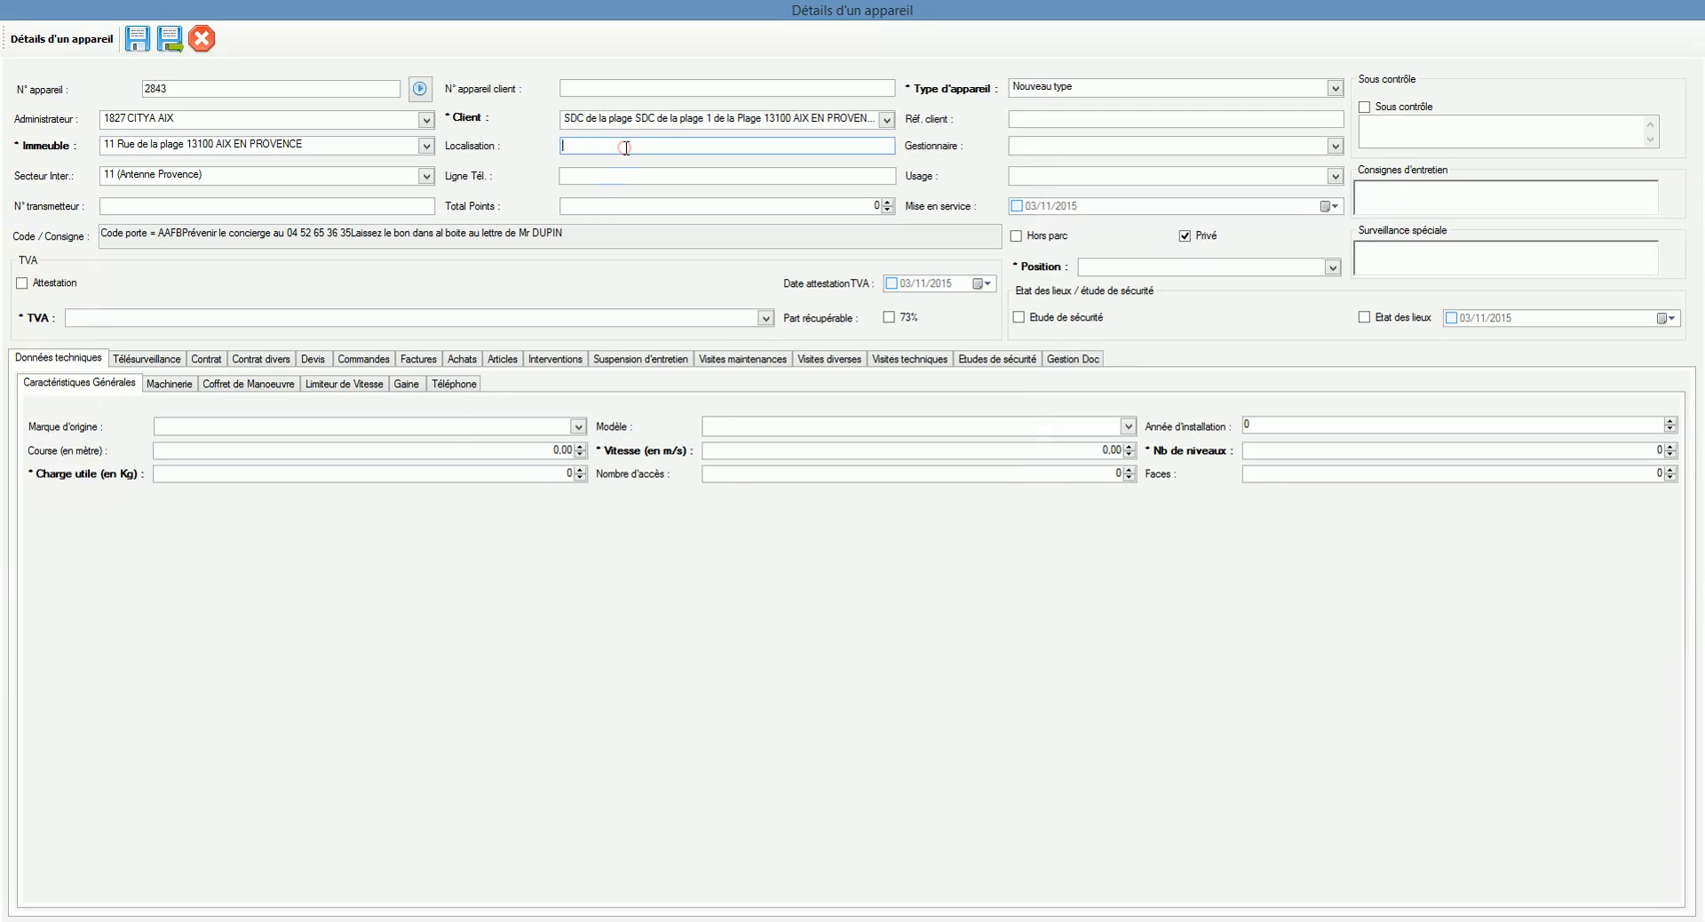
drag(578, 238, 101, 238)
Step: Enter location 'Bat A' and the lift's phone line number, and set usage to Bureau
click(229, 248)
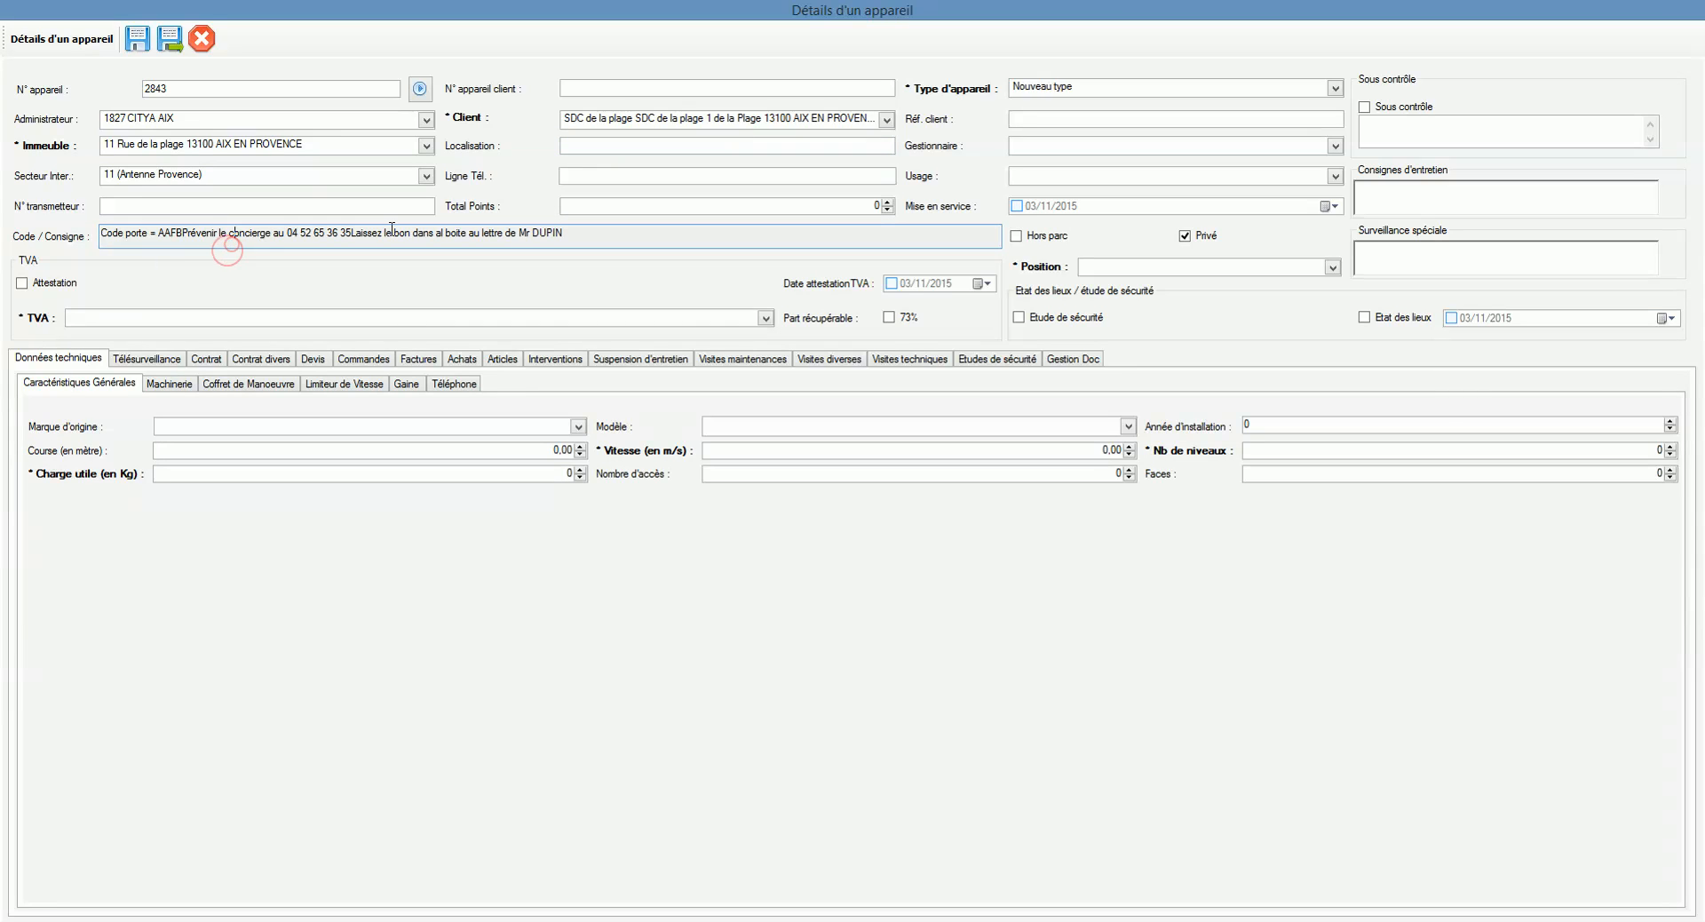
click(602, 142)
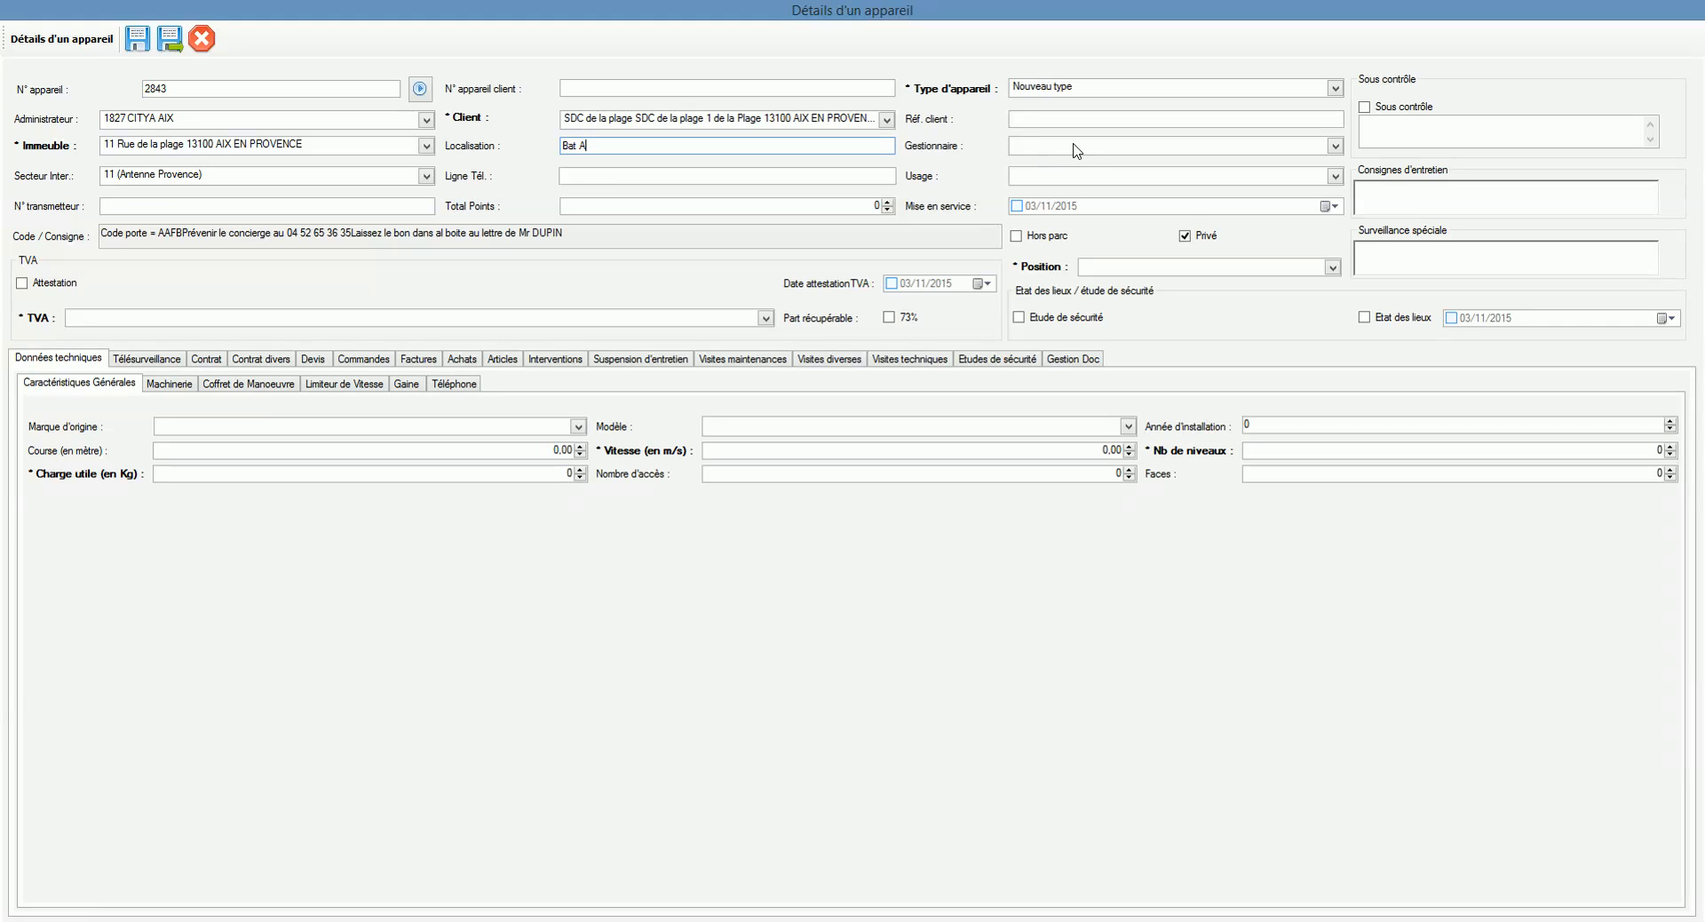
click(707, 173)
click(710, 177)
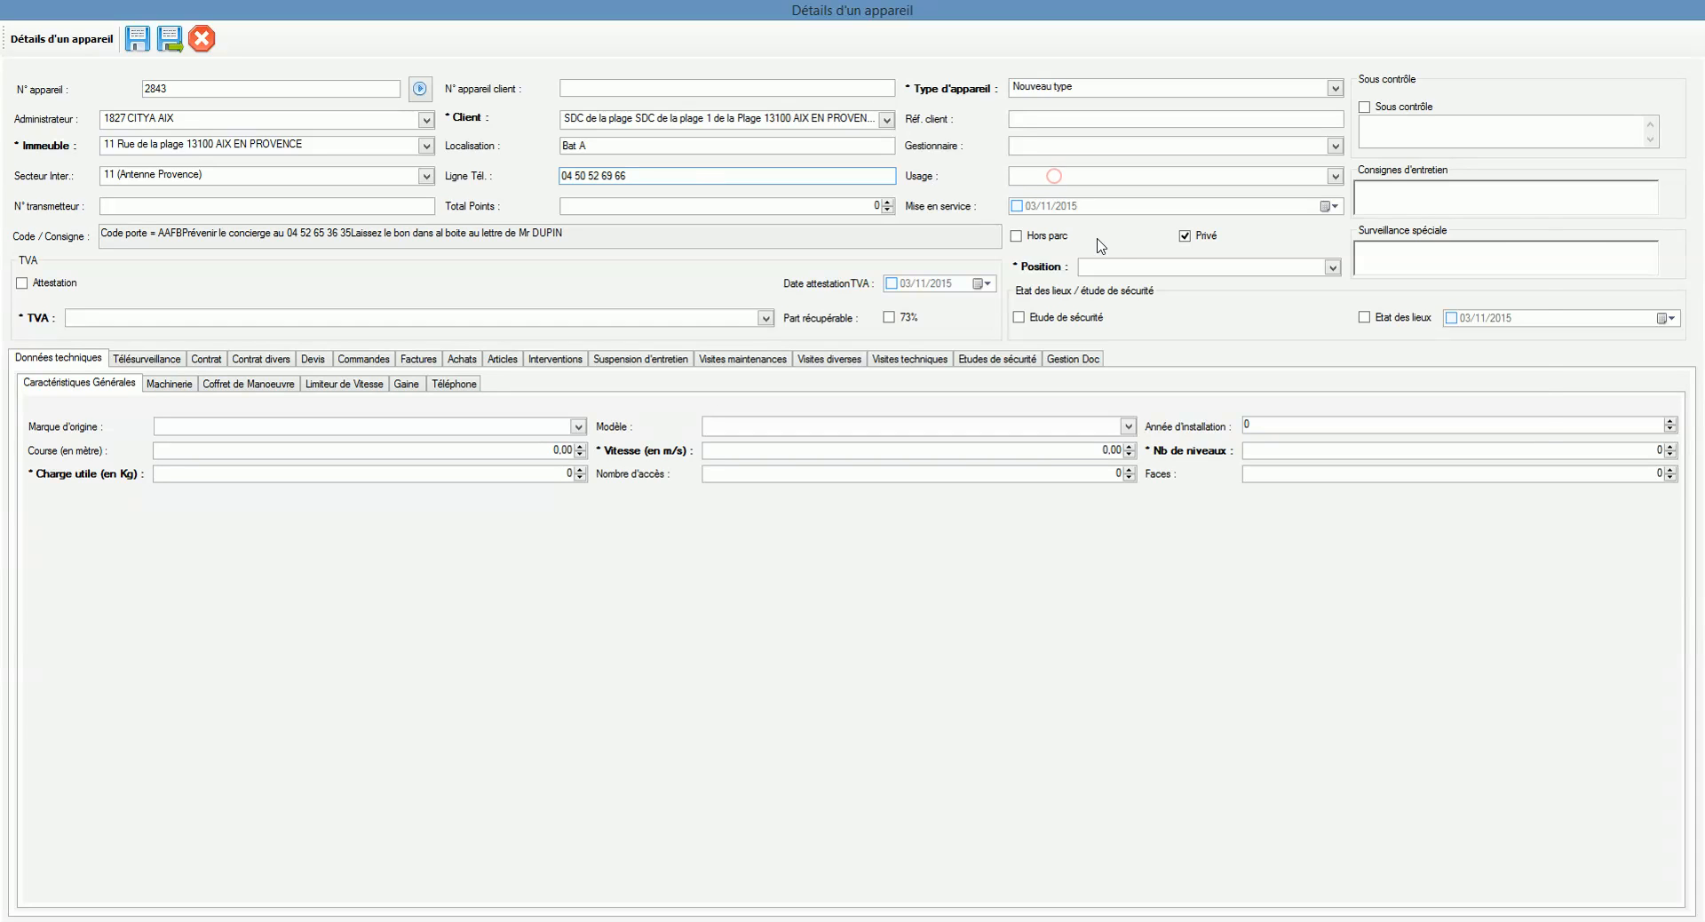
click(1055, 177)
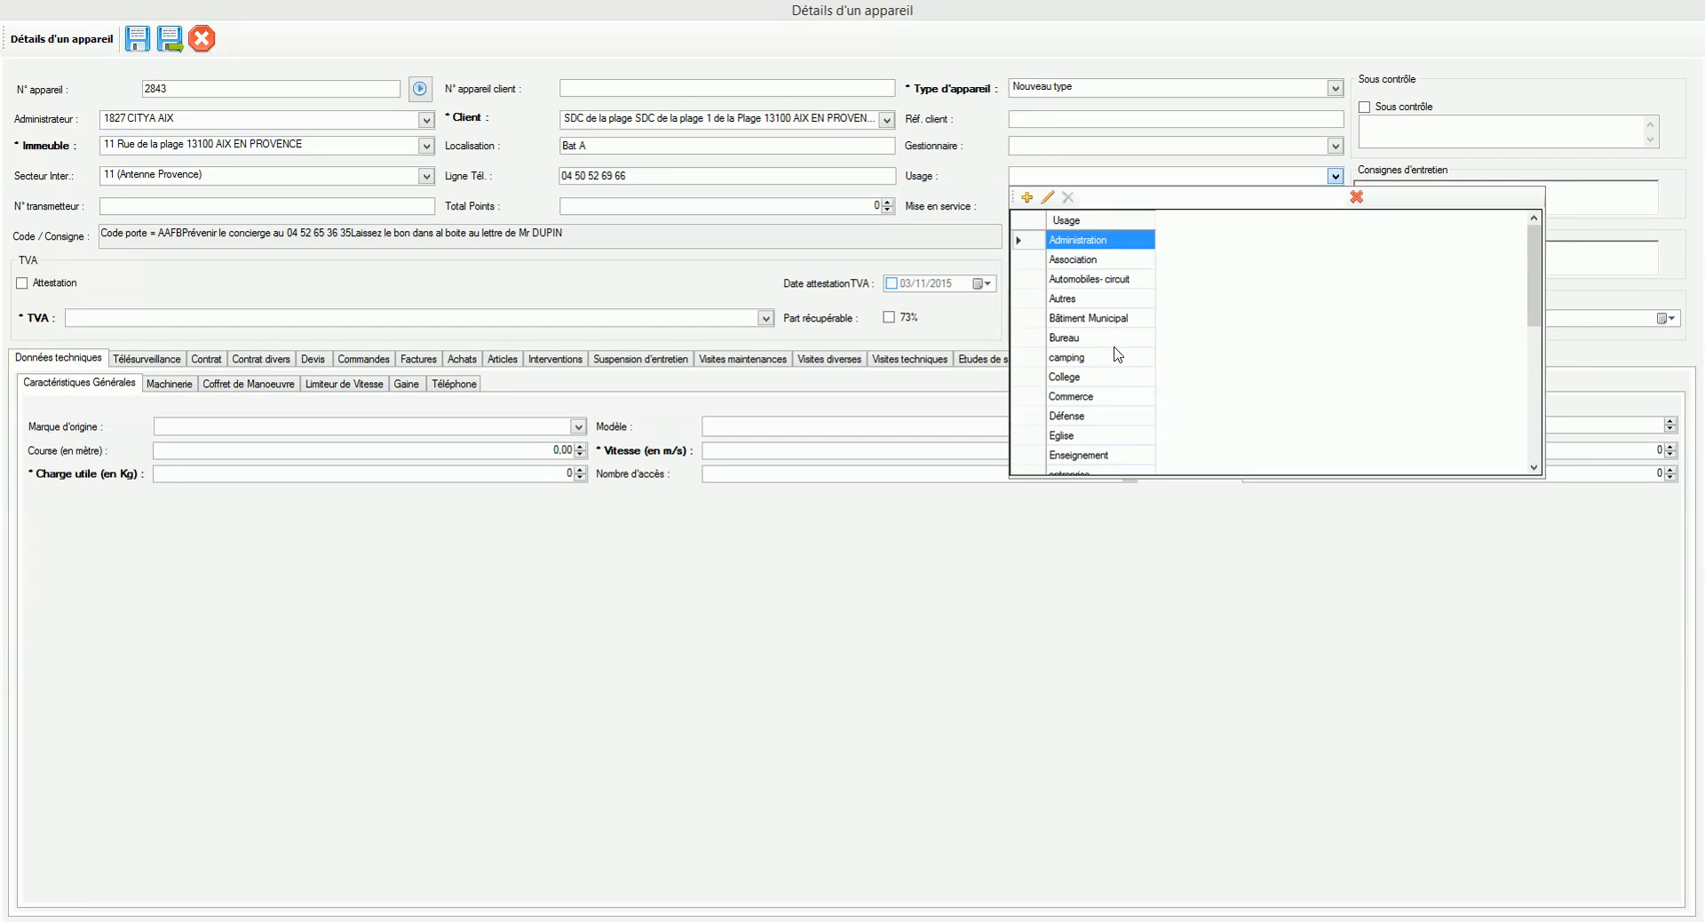
click(1078, 342)
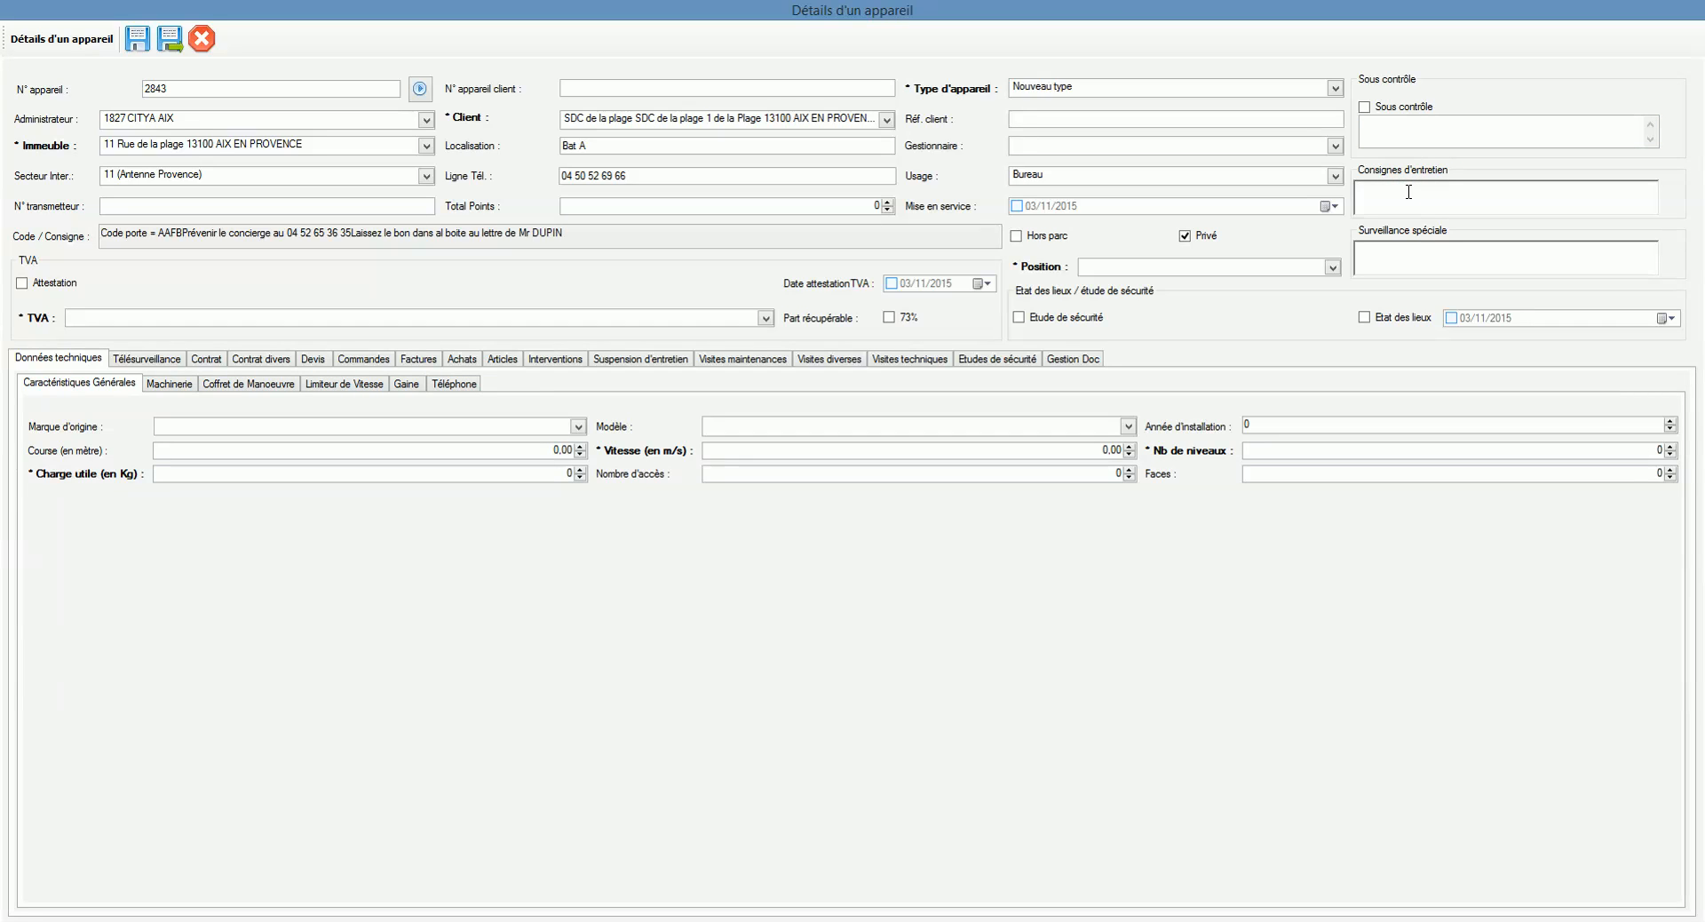
click(522, 232)
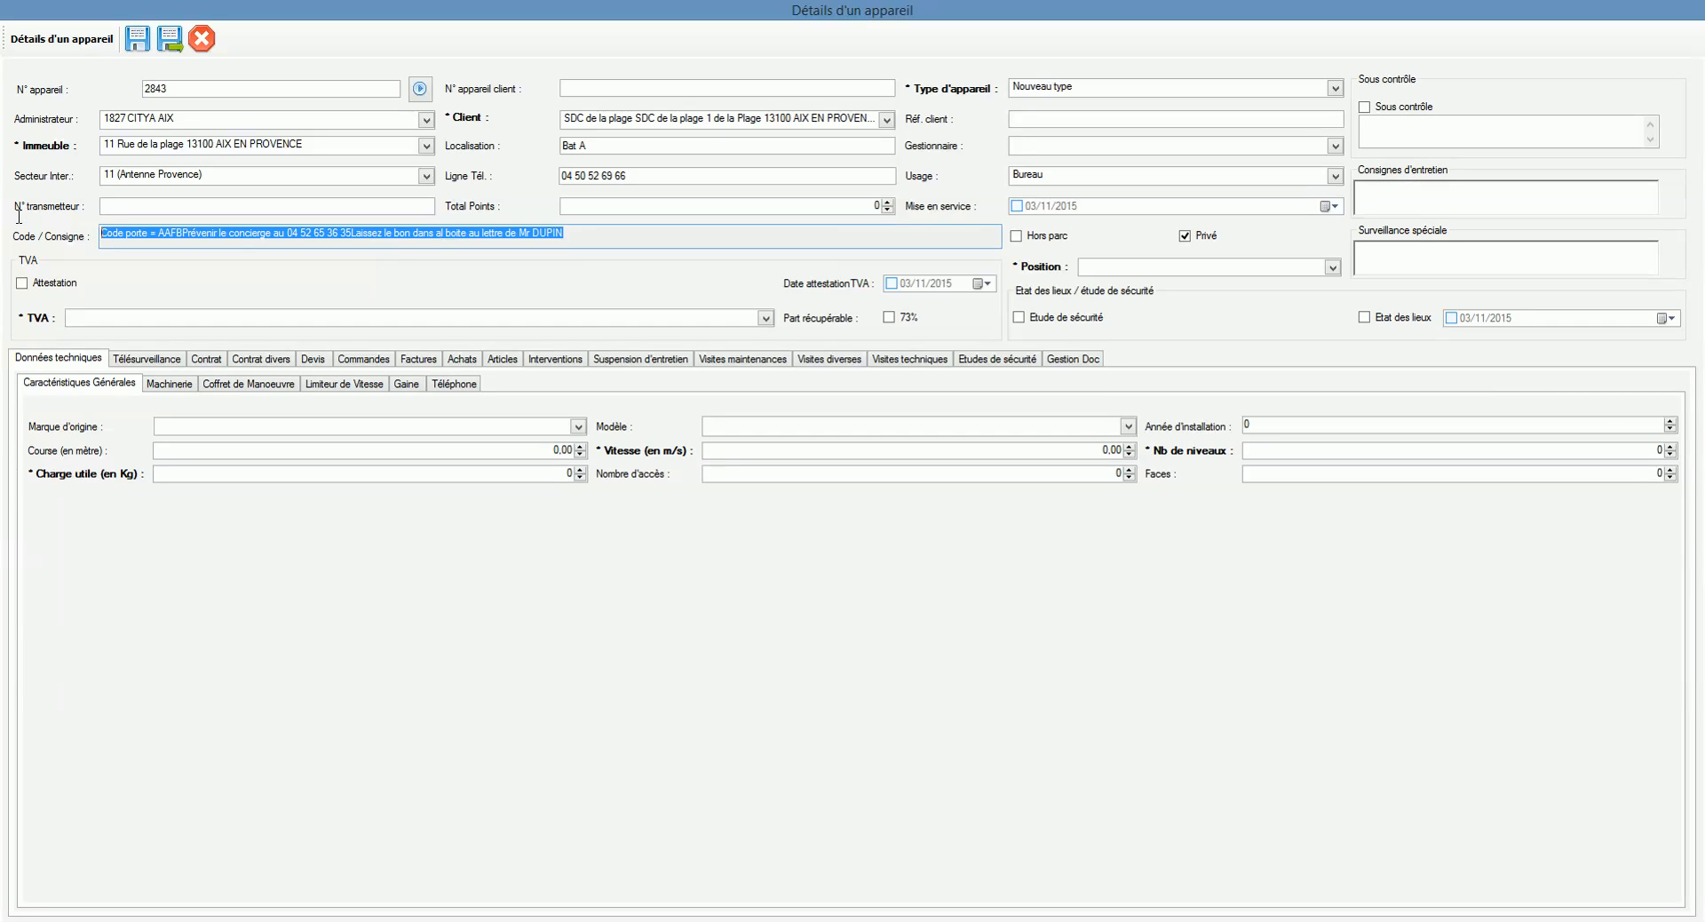
click(160, 242)
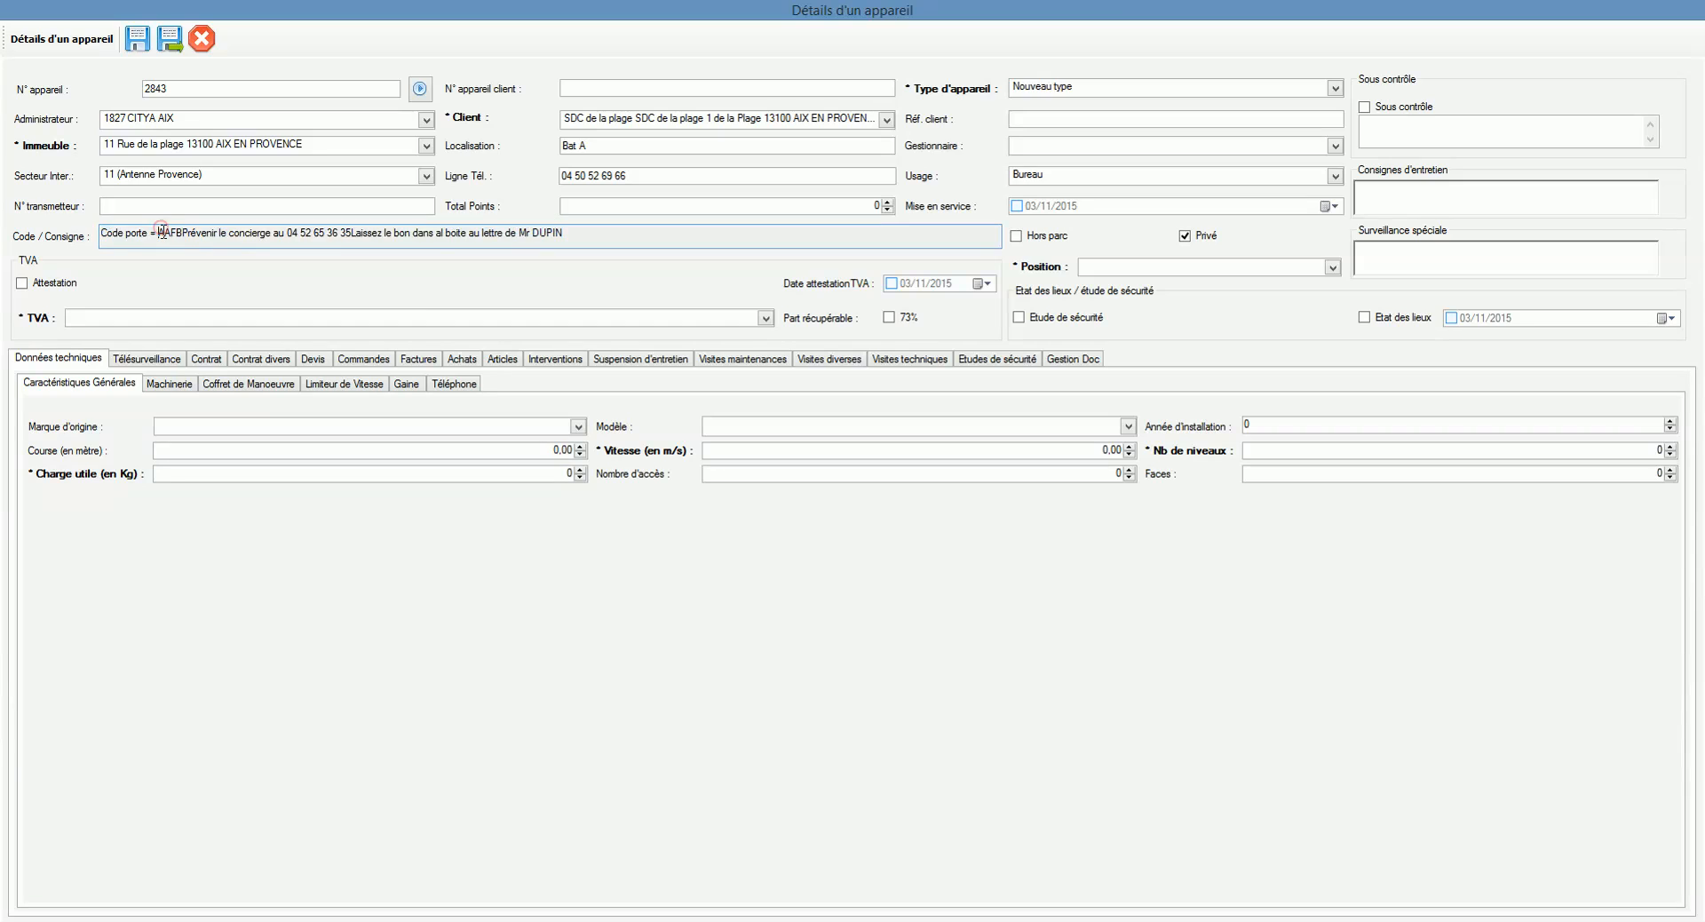
Step: Set TVA to 20% with a VAT attestation dated 02/11/2015
click(1397, 209)
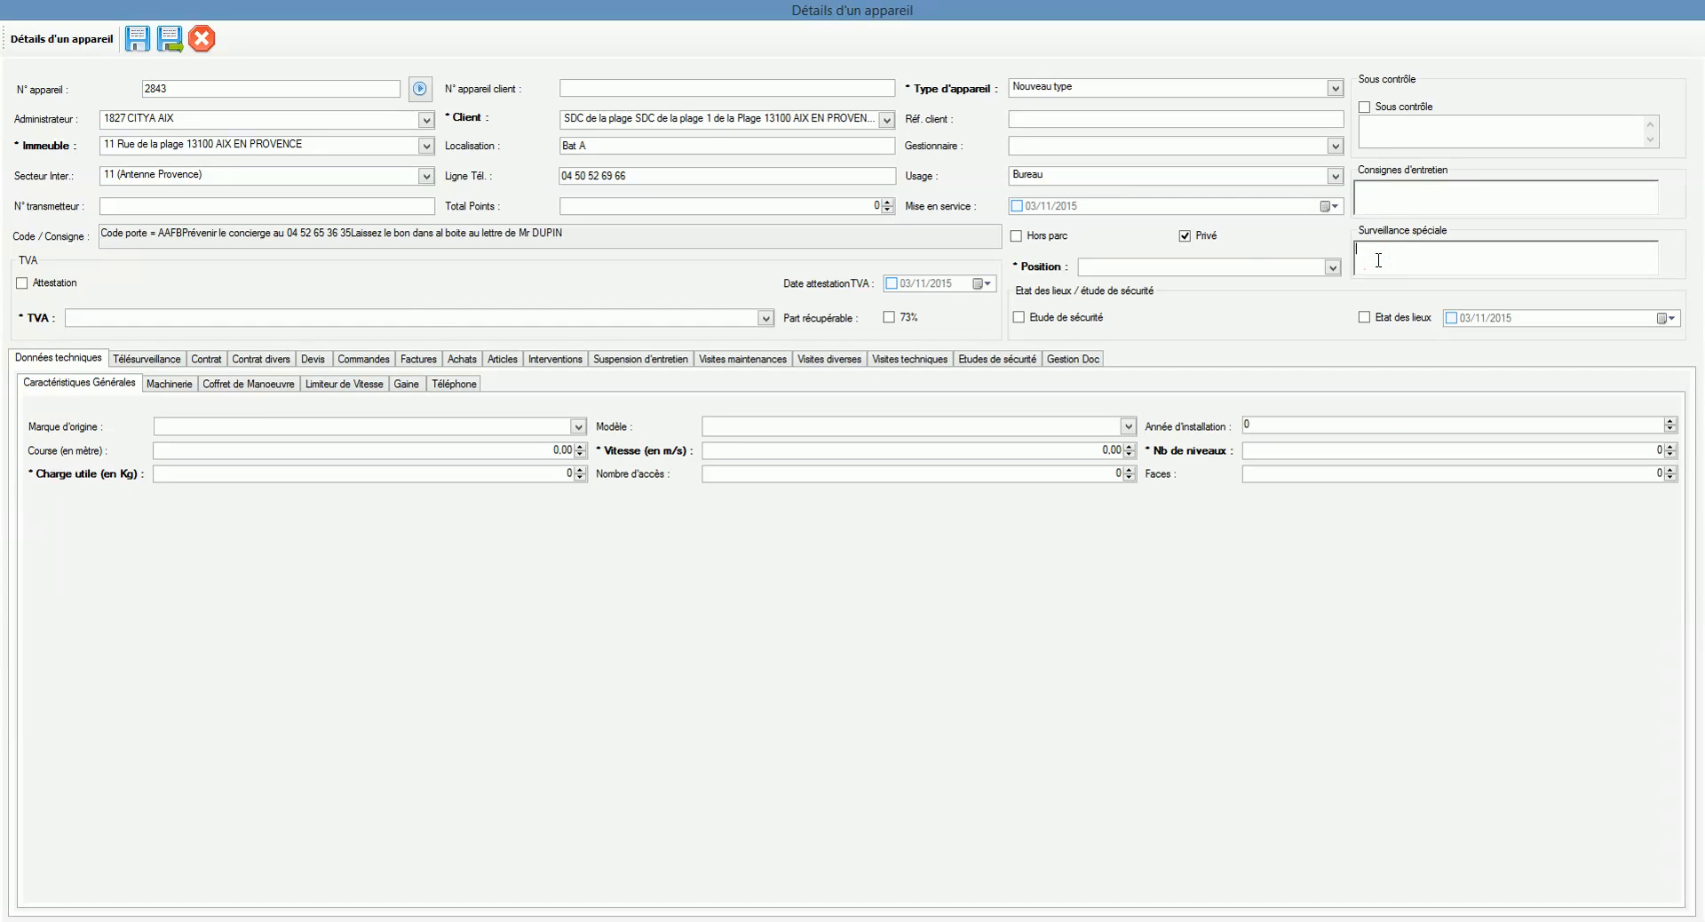
click(130, 318)
click(133, 422)
click(890, 283)
click(905, 284)
text(02/11/2015)
click(941, 310)
Step: Set position to En contrat, tick Etude de sécurité, and date Etat des lieux 05/10/2015
click(1129, 269)
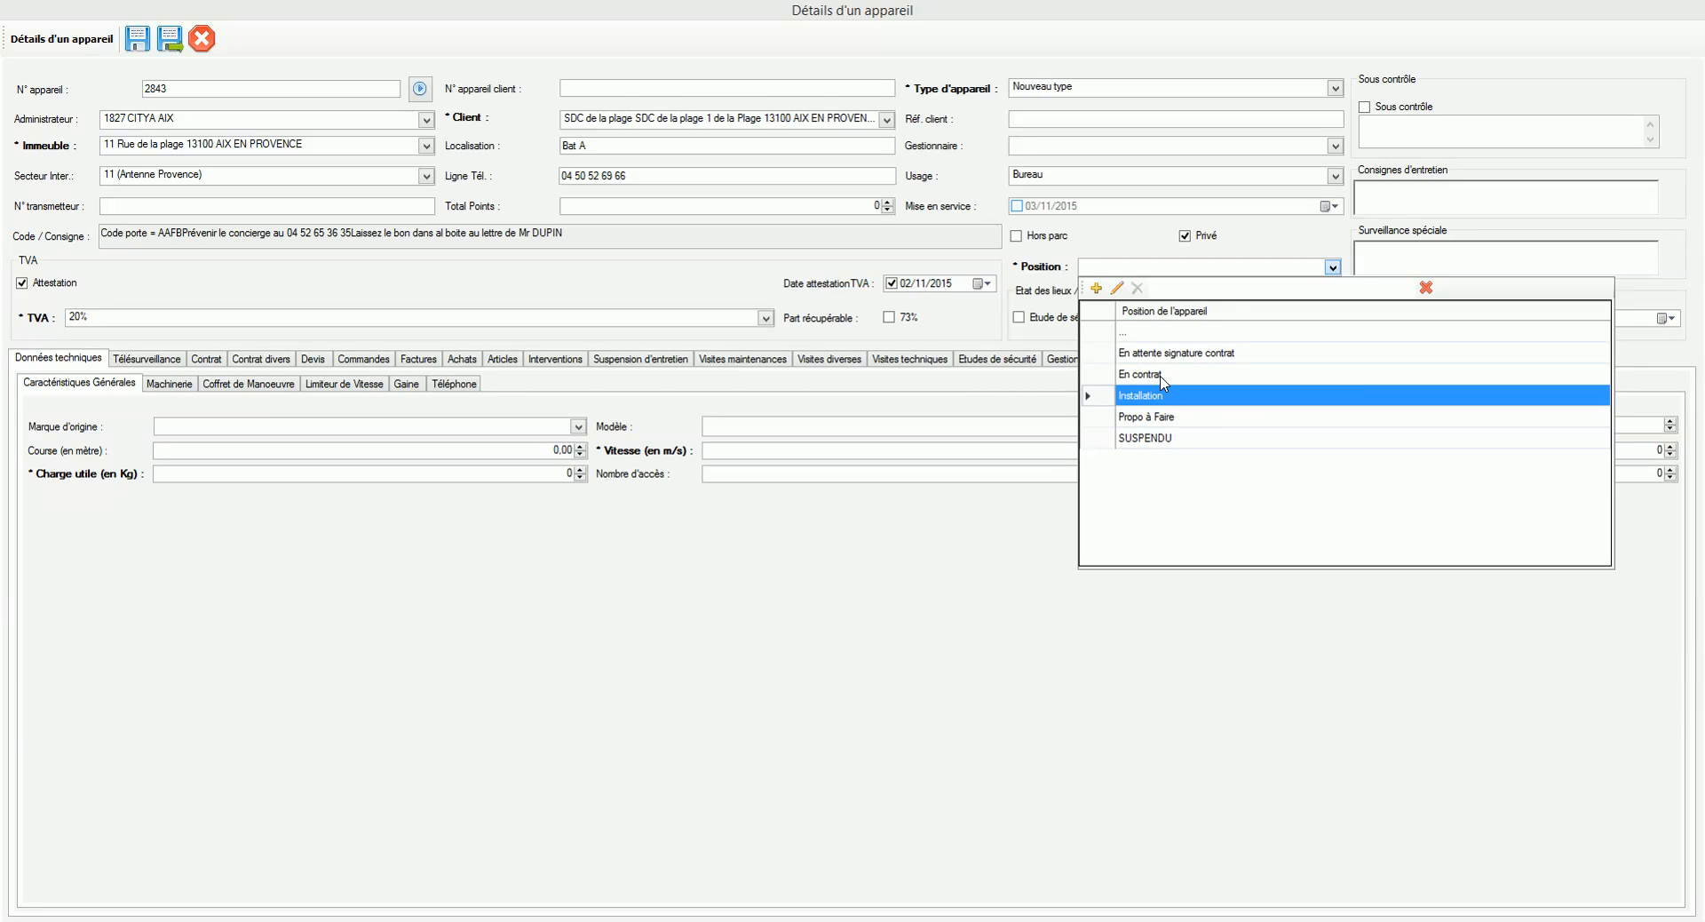
click(1161, 376)
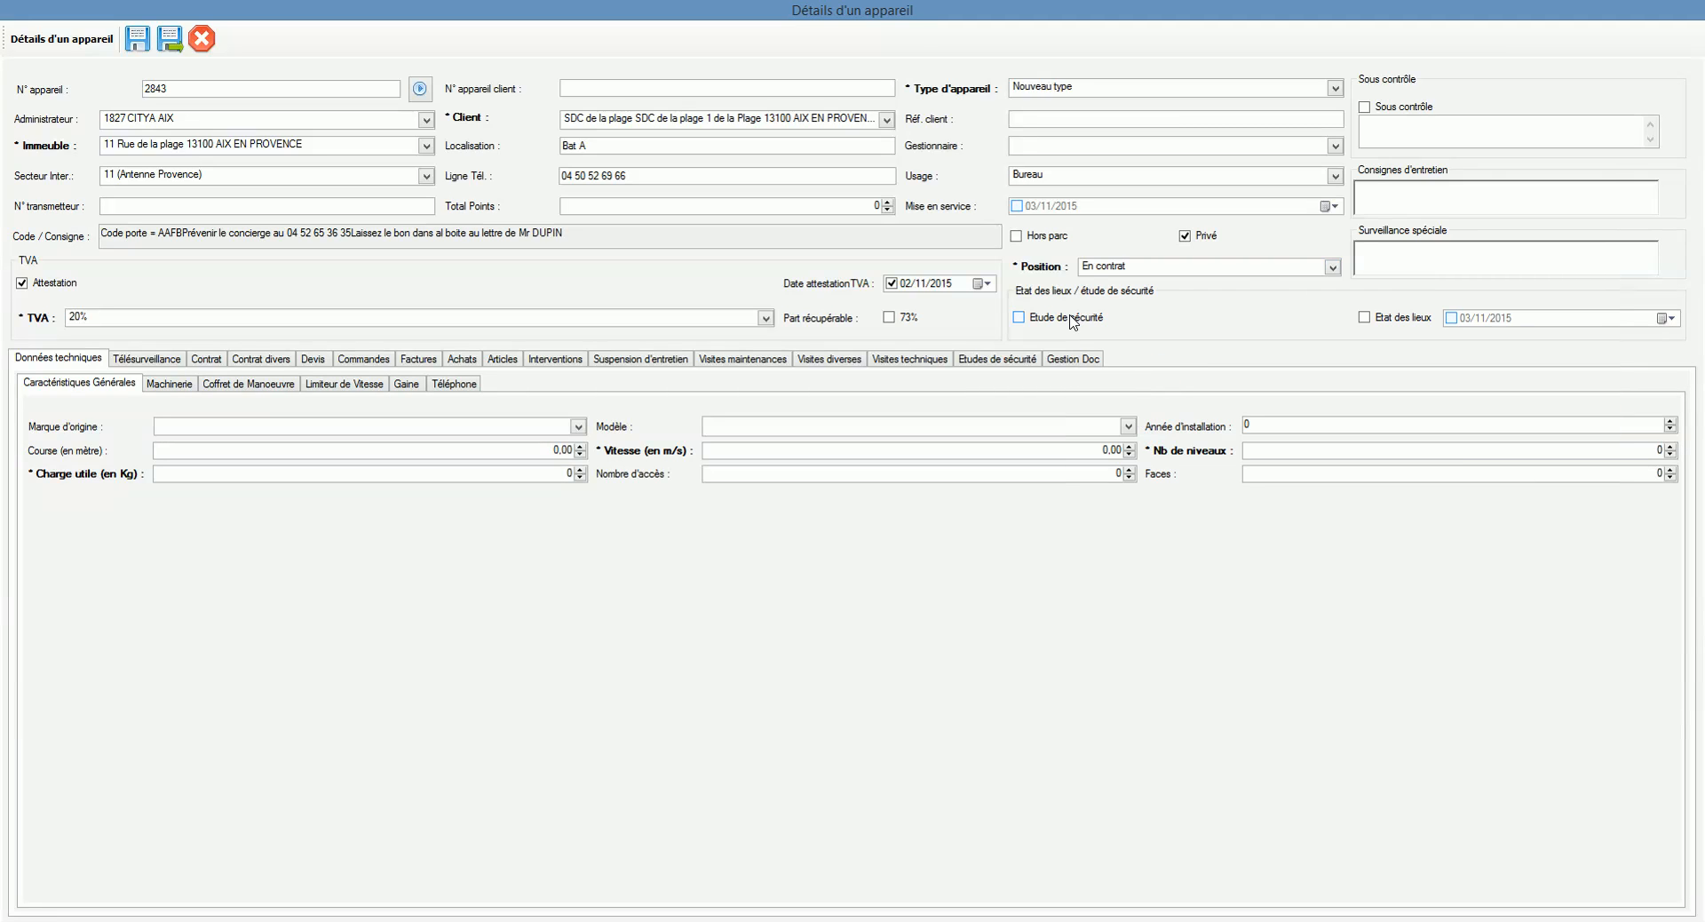
click(1409, 318)
click(1666, 318)
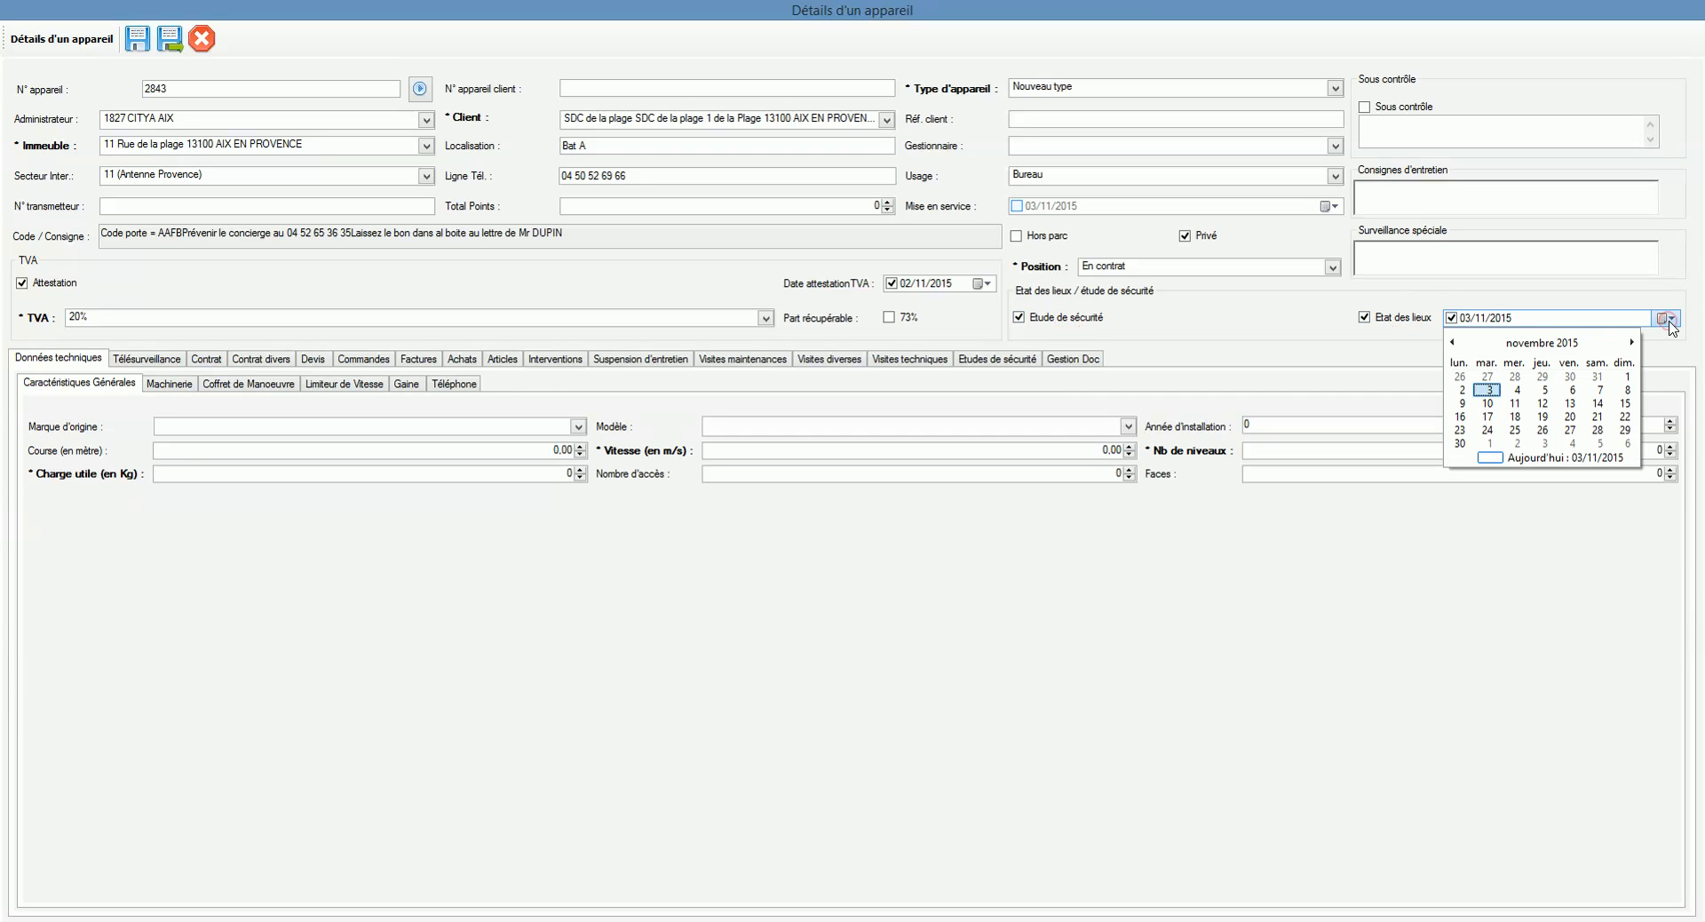
click(1453, 344)
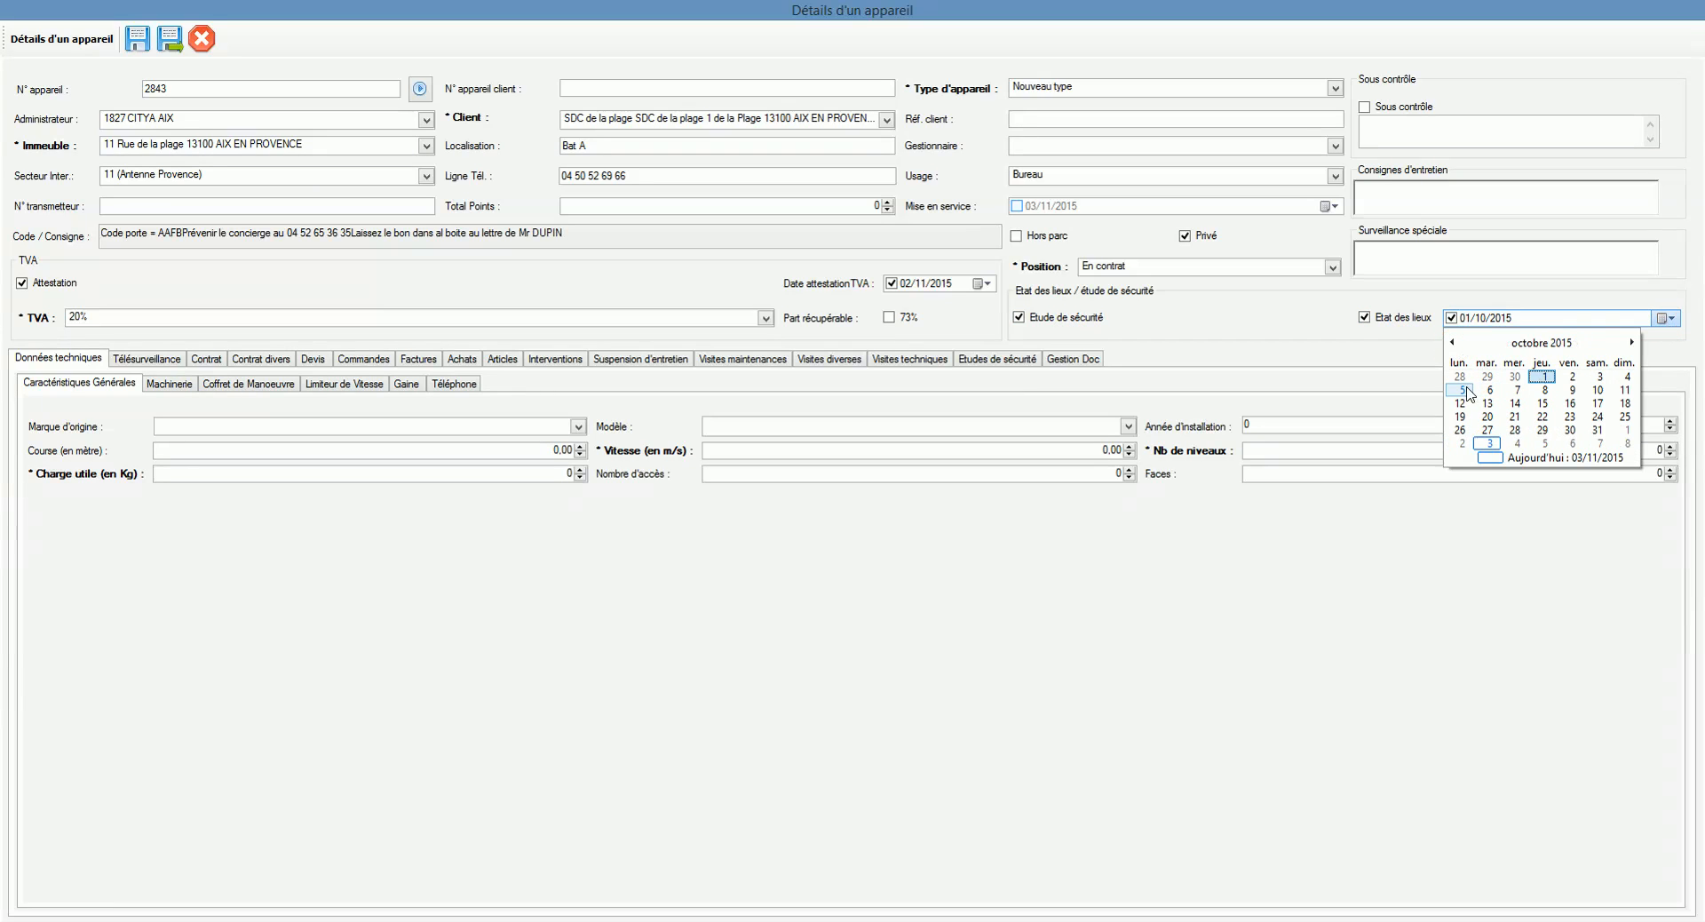
click(1461, 389)
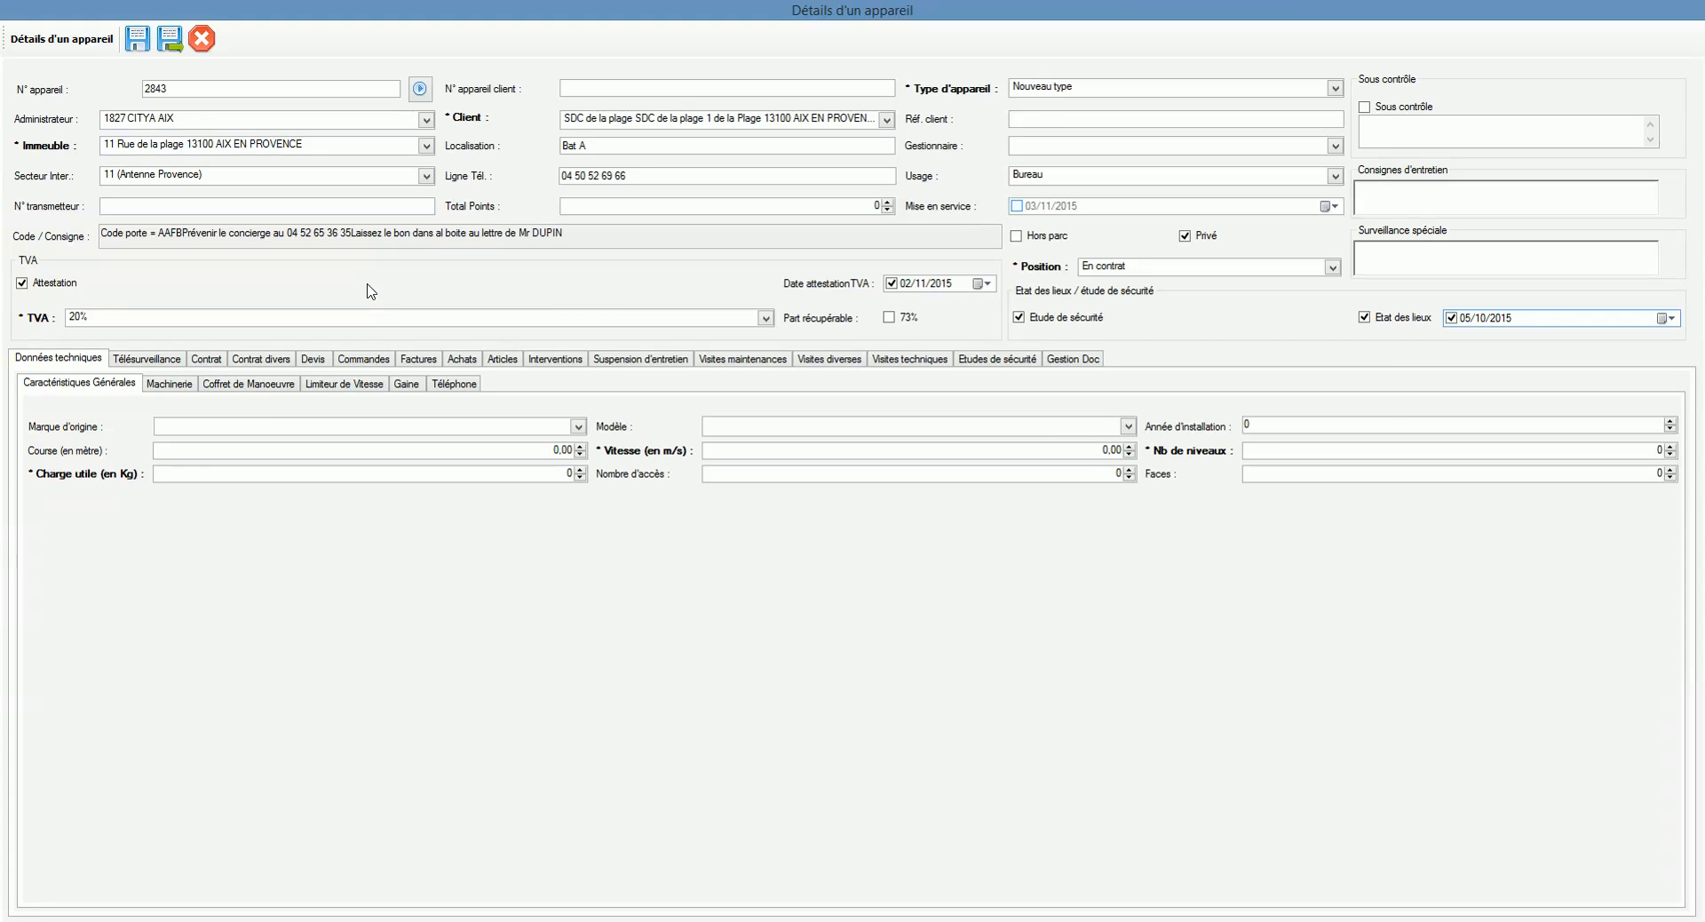
click(339, 208)
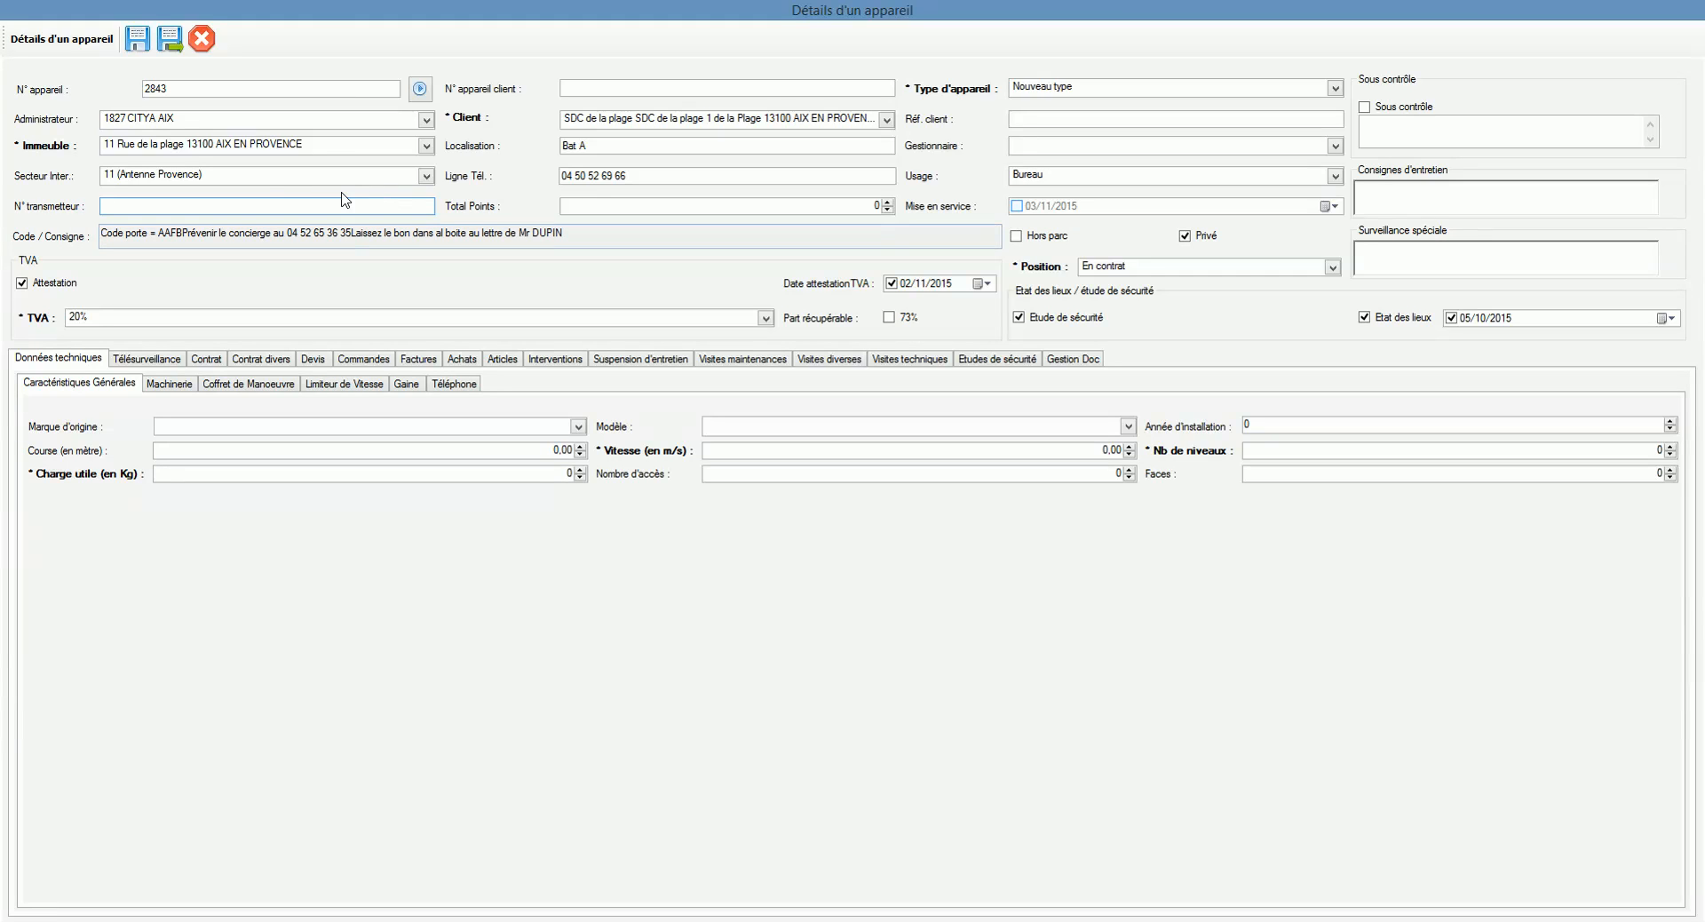
Step: Enable Mise en service and pick 7 January 2013 from its calendar
click(707, 209)
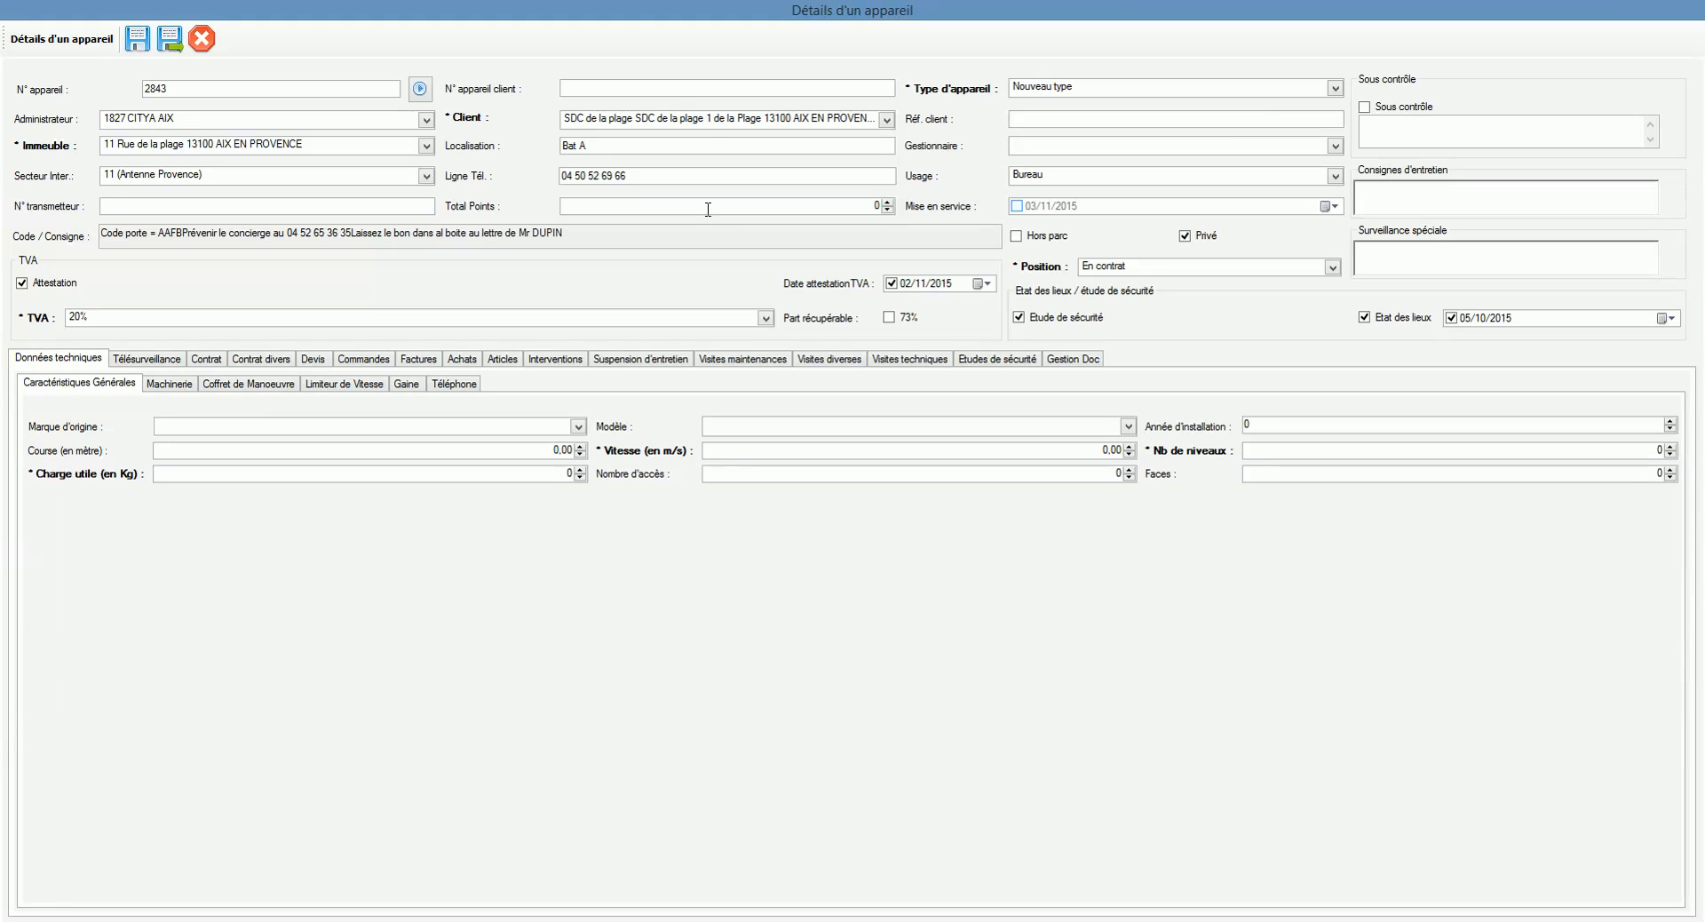
click(1016, 206)
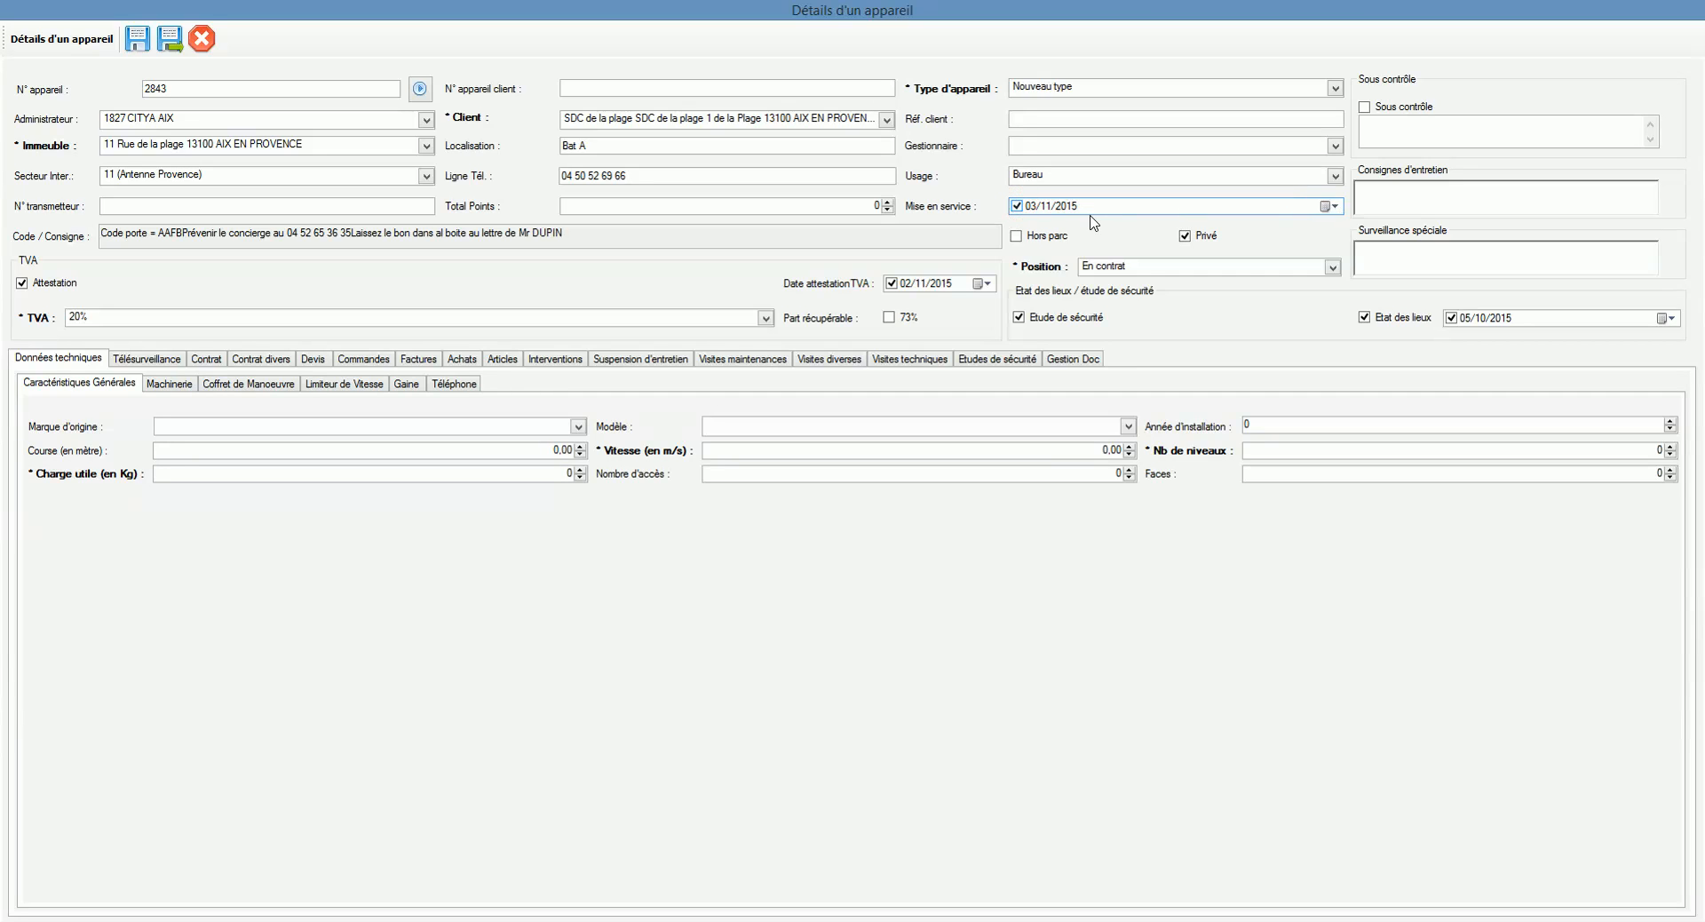
click(1332, 206)
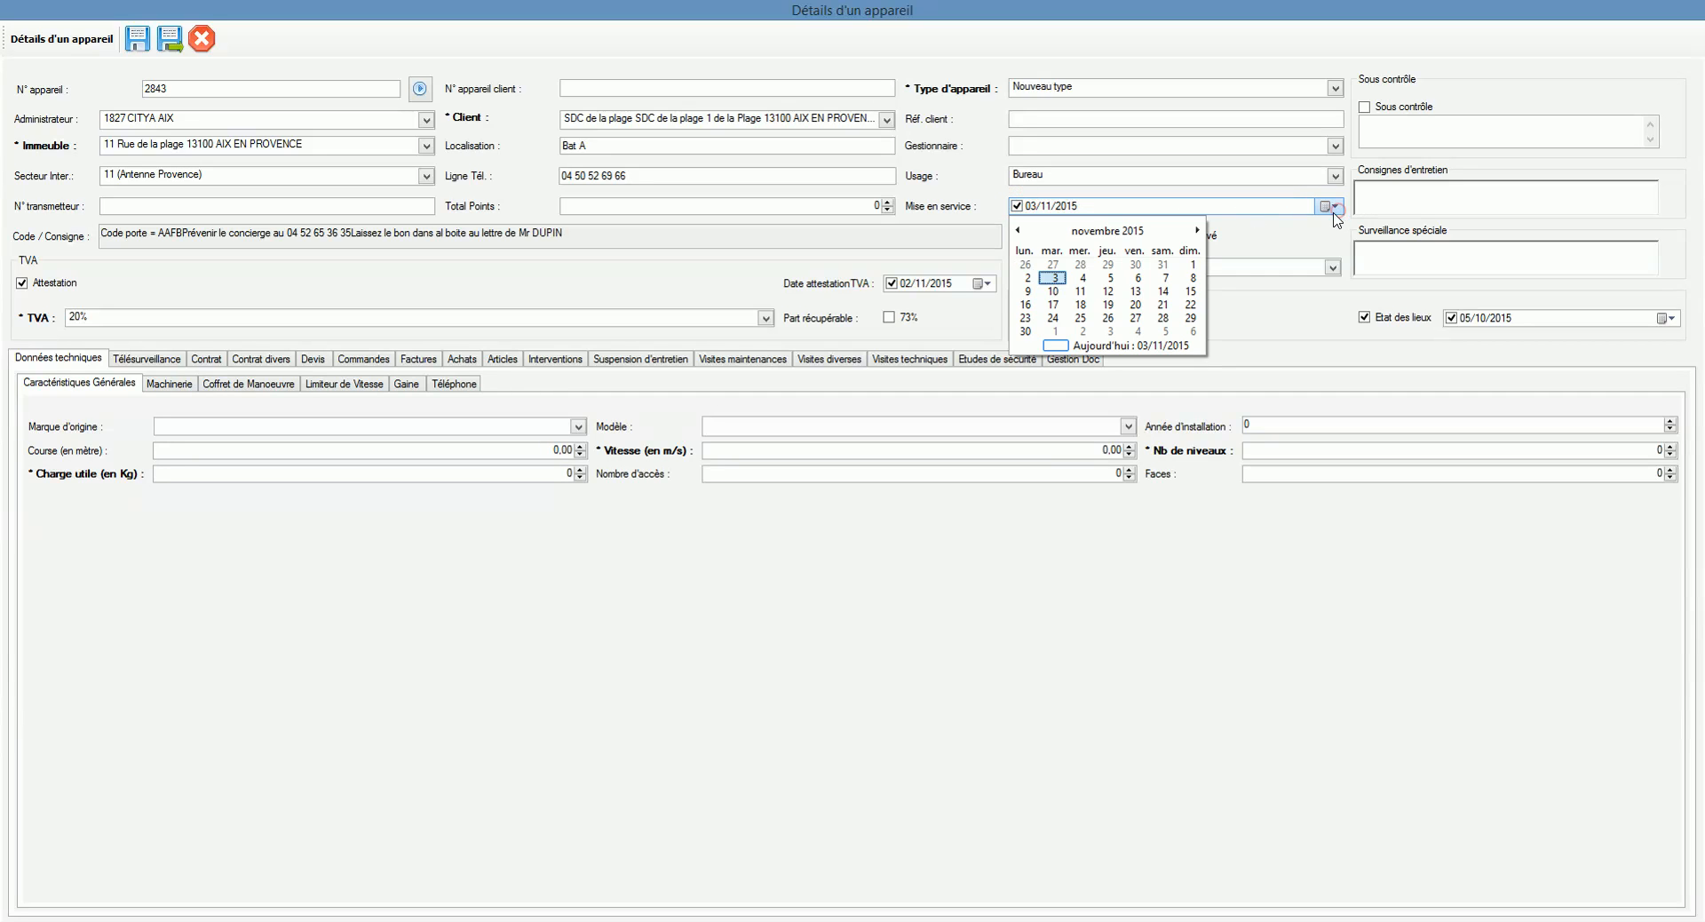
click(1105, 231)
click(1106, 232)
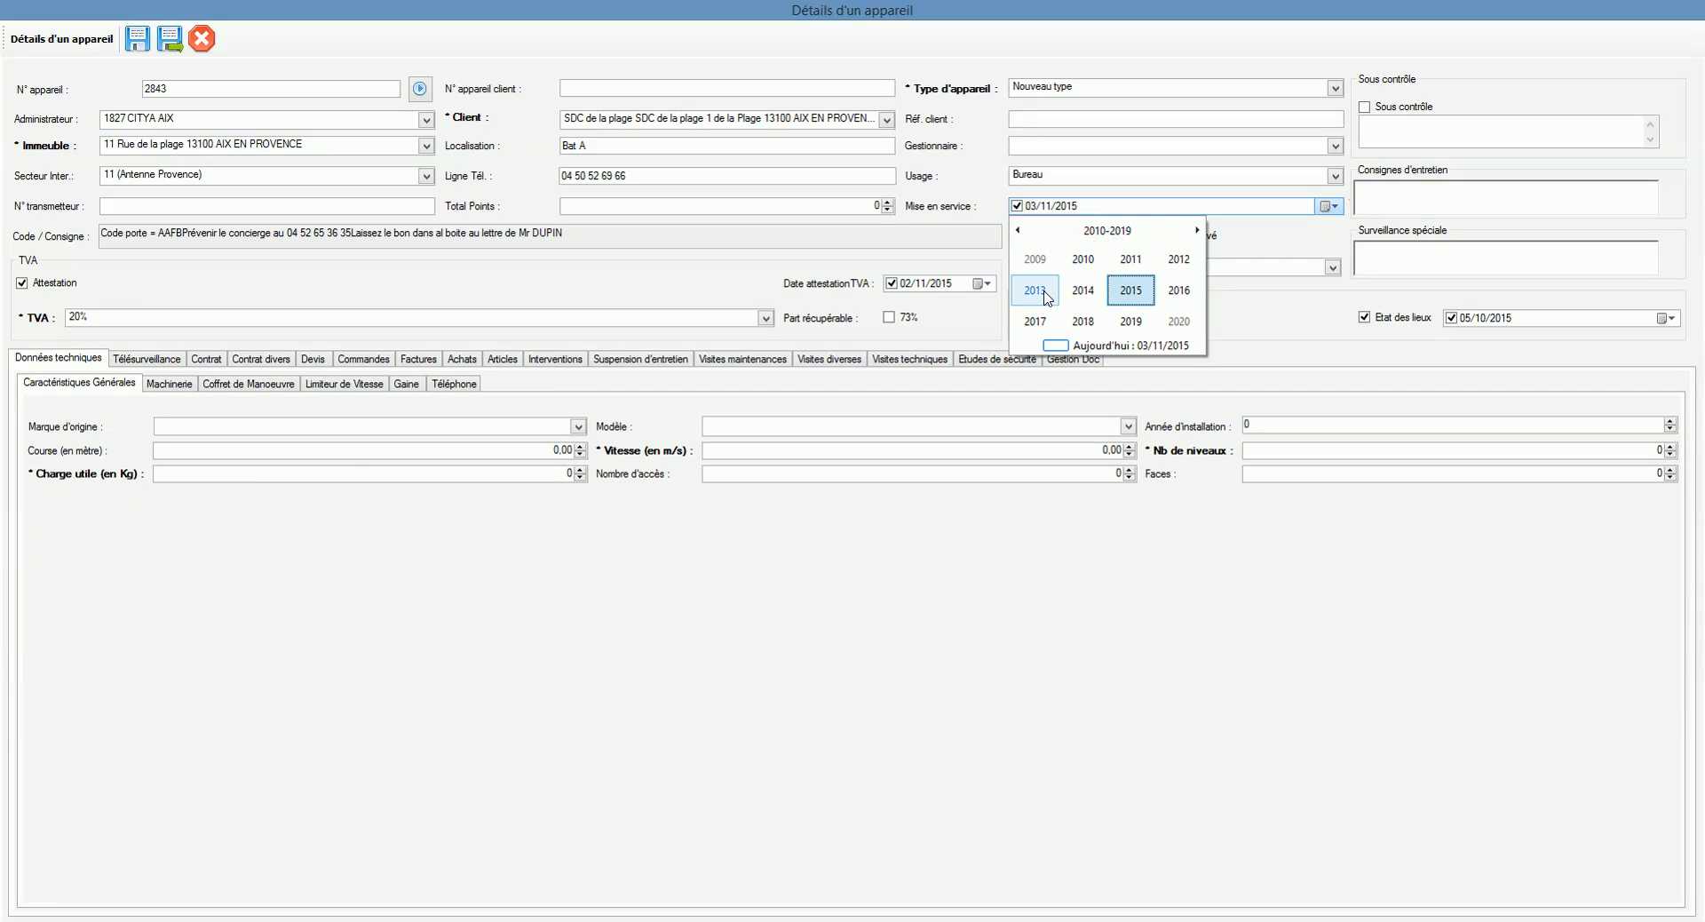
click(1037, 288)
click(1034, 259)
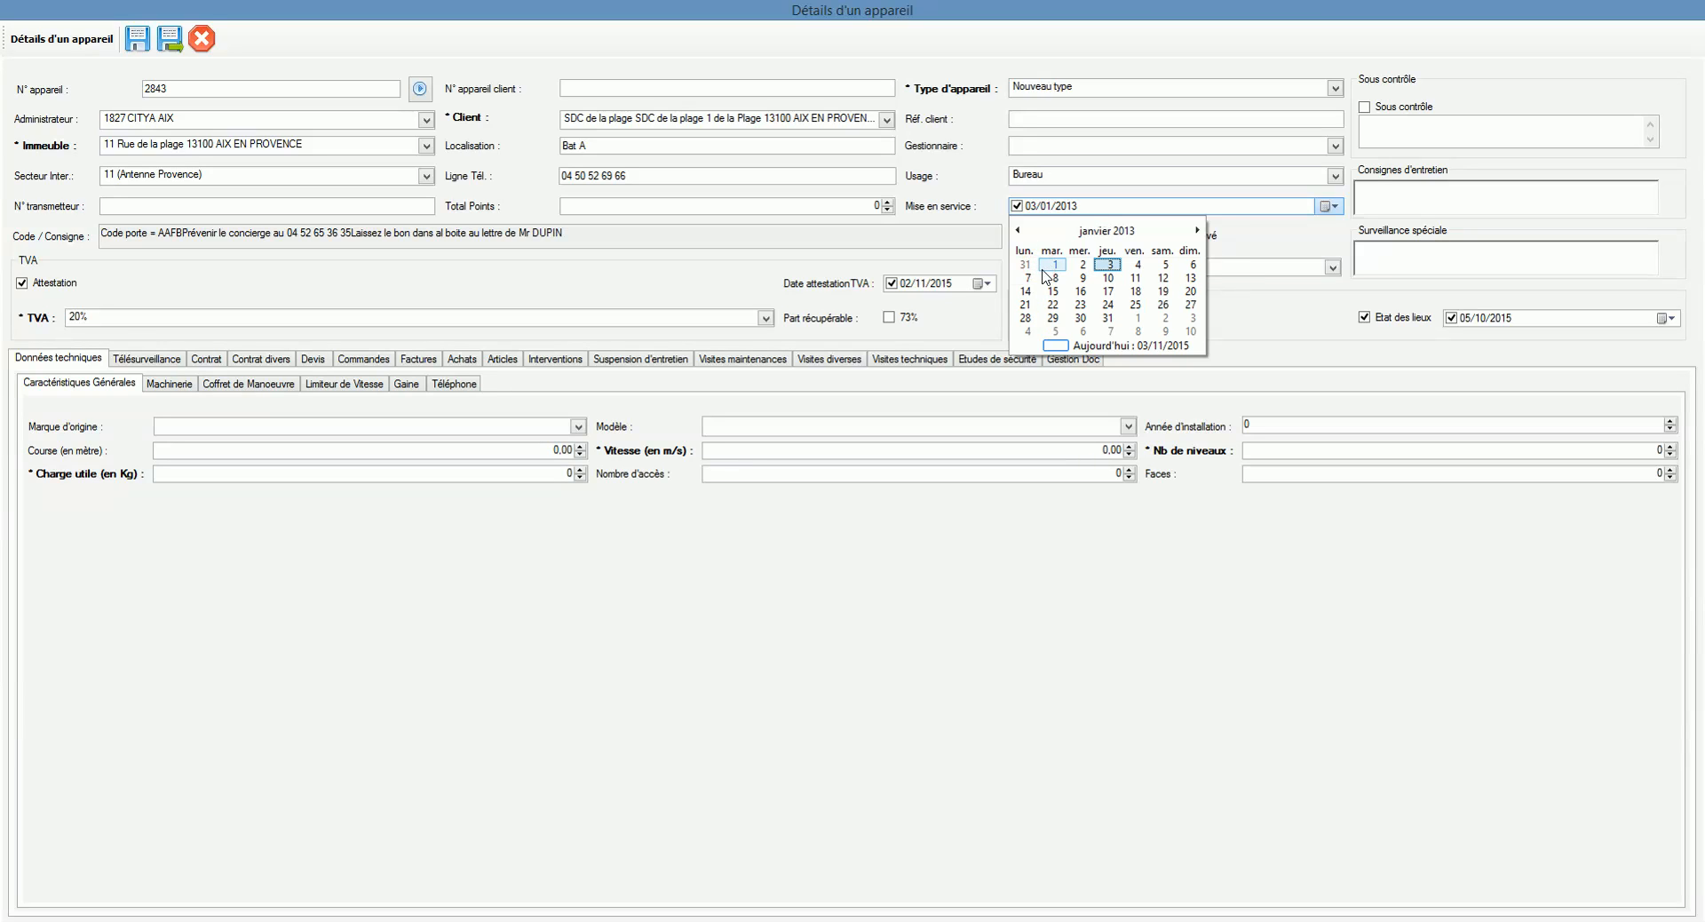
click(1035, 270)
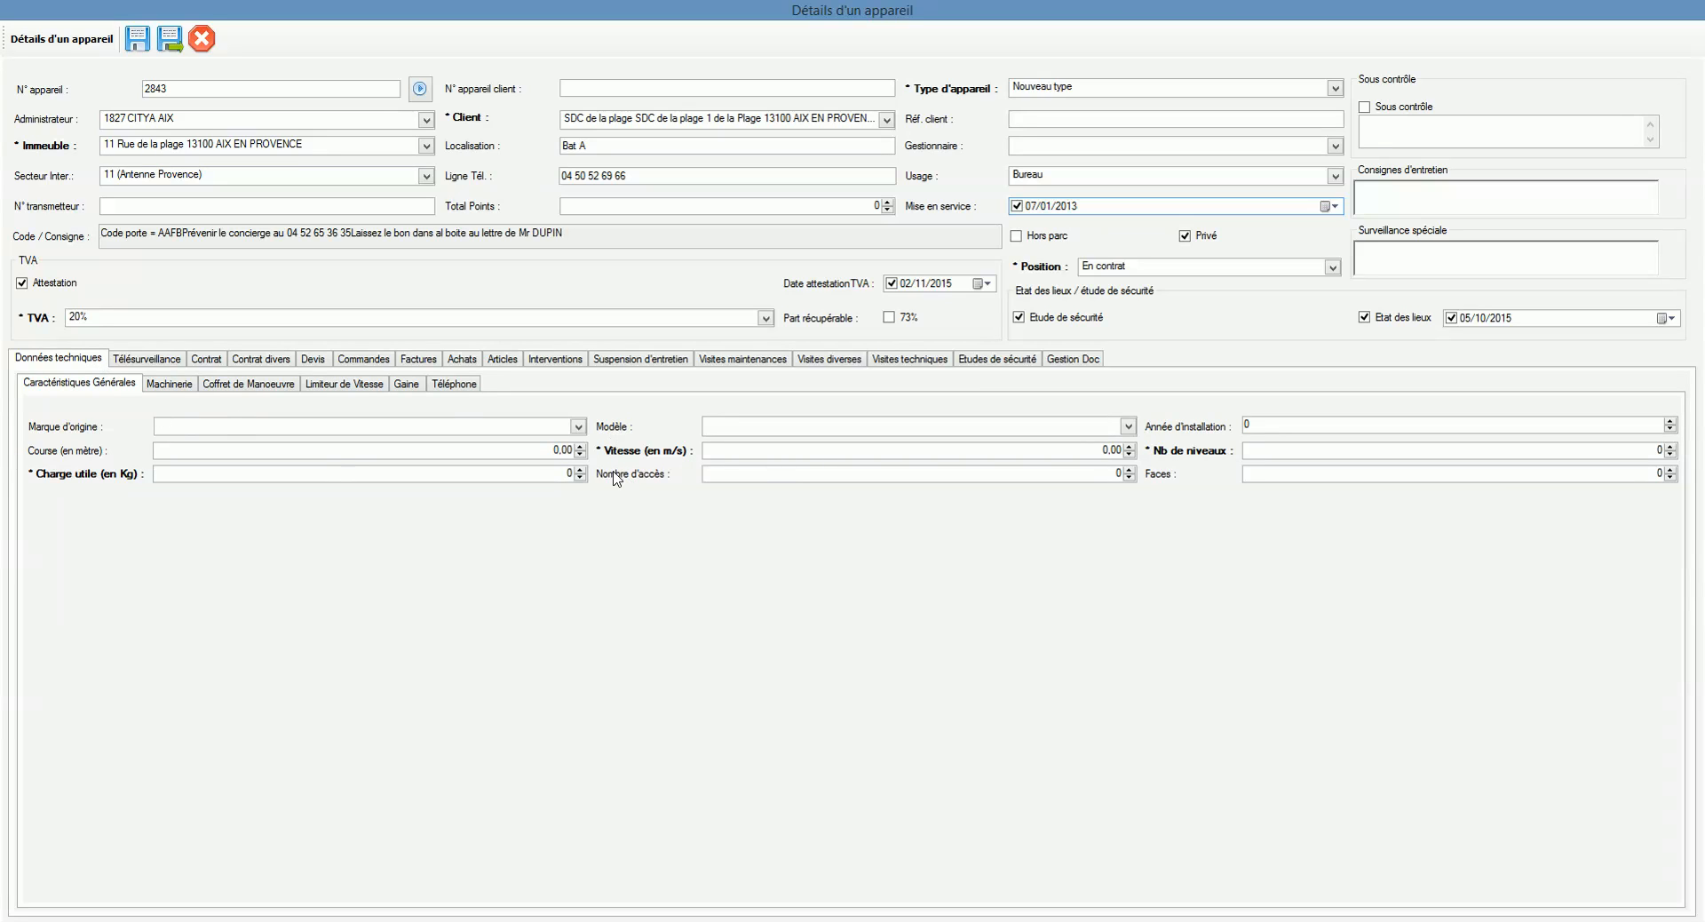
click(577, 473)
text(100)
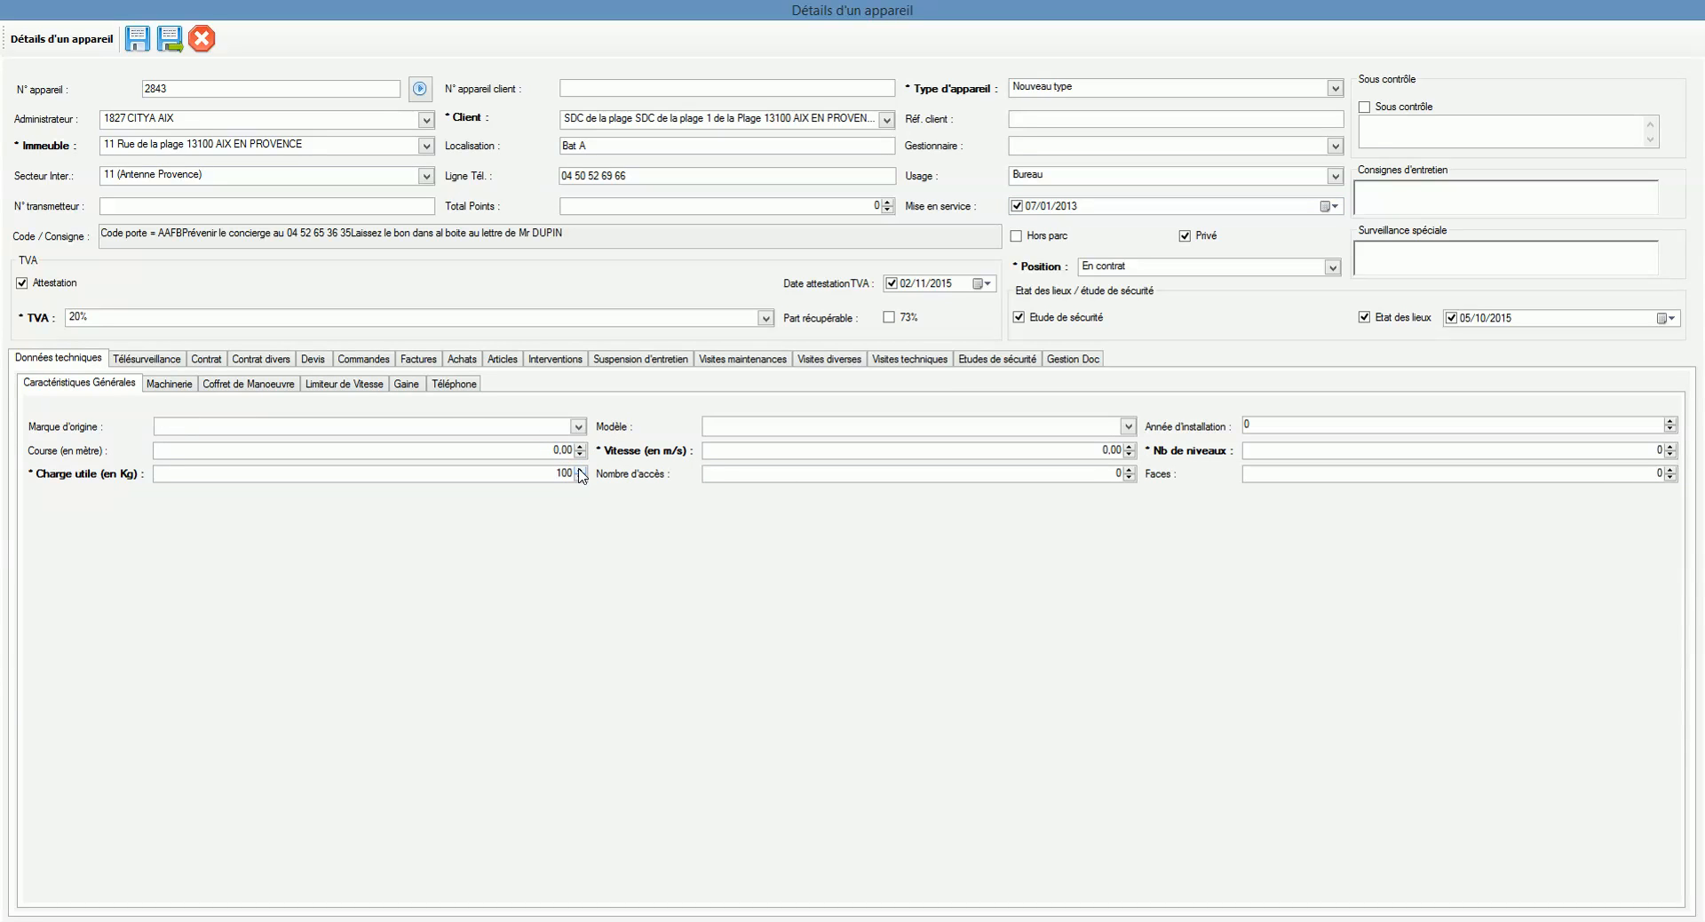
click(580, 469)
click(581, 470)
click(580, 470)
click(581, 470)
click(1110, 450)
text(0)
click(1657, 450)
click(169, 384)
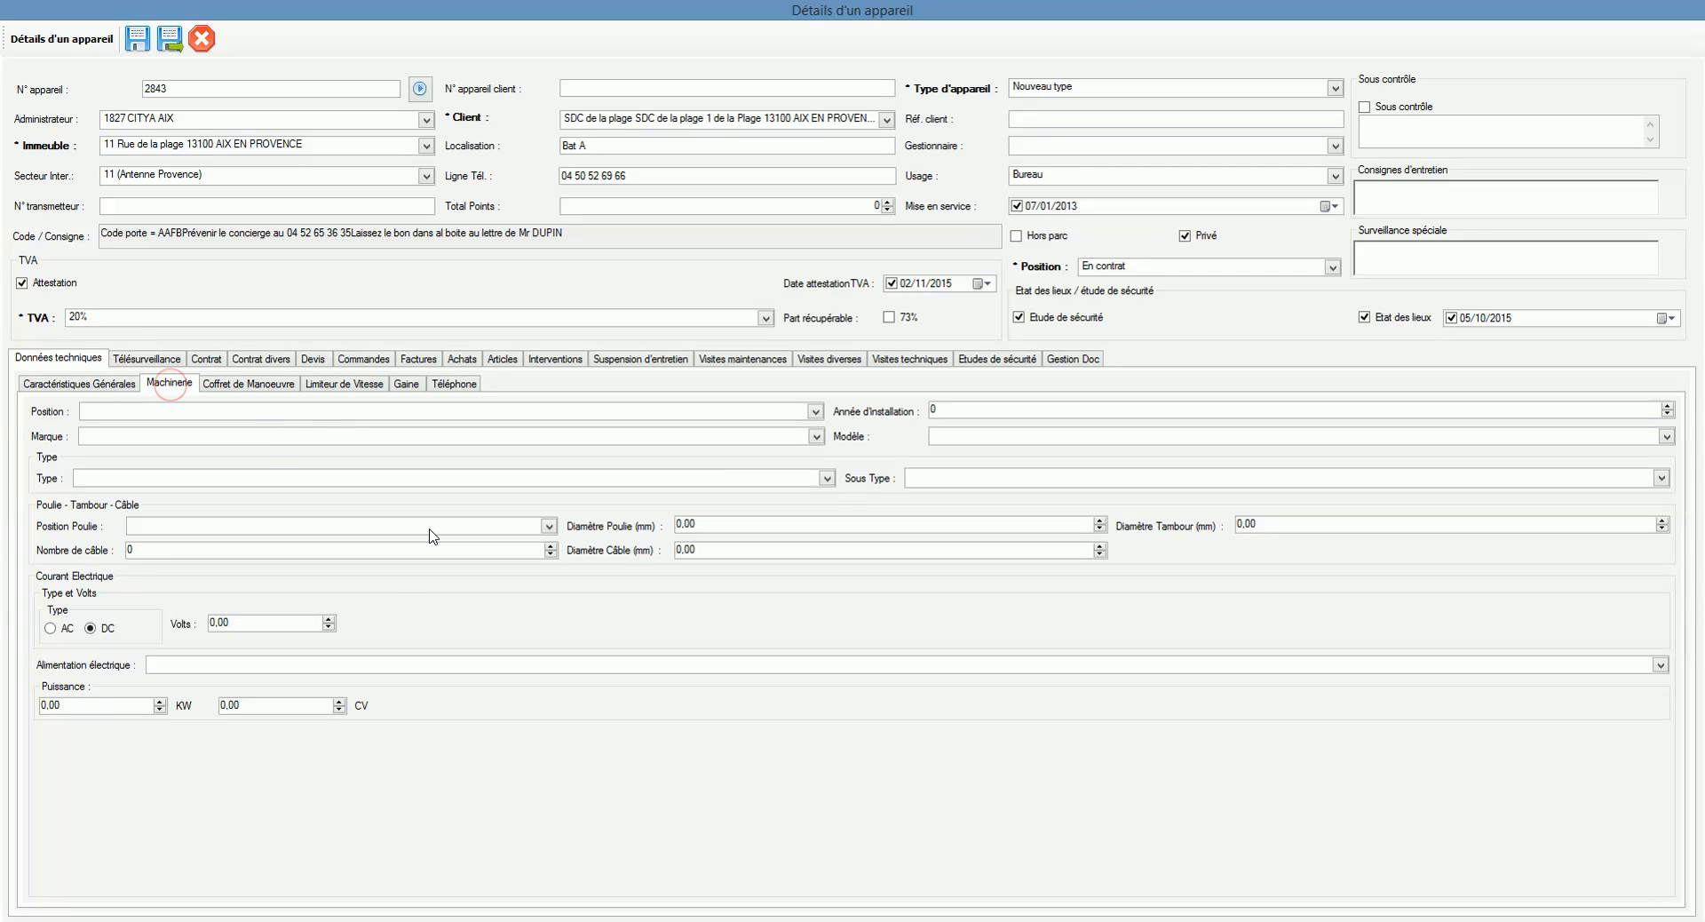
click(225, 389)
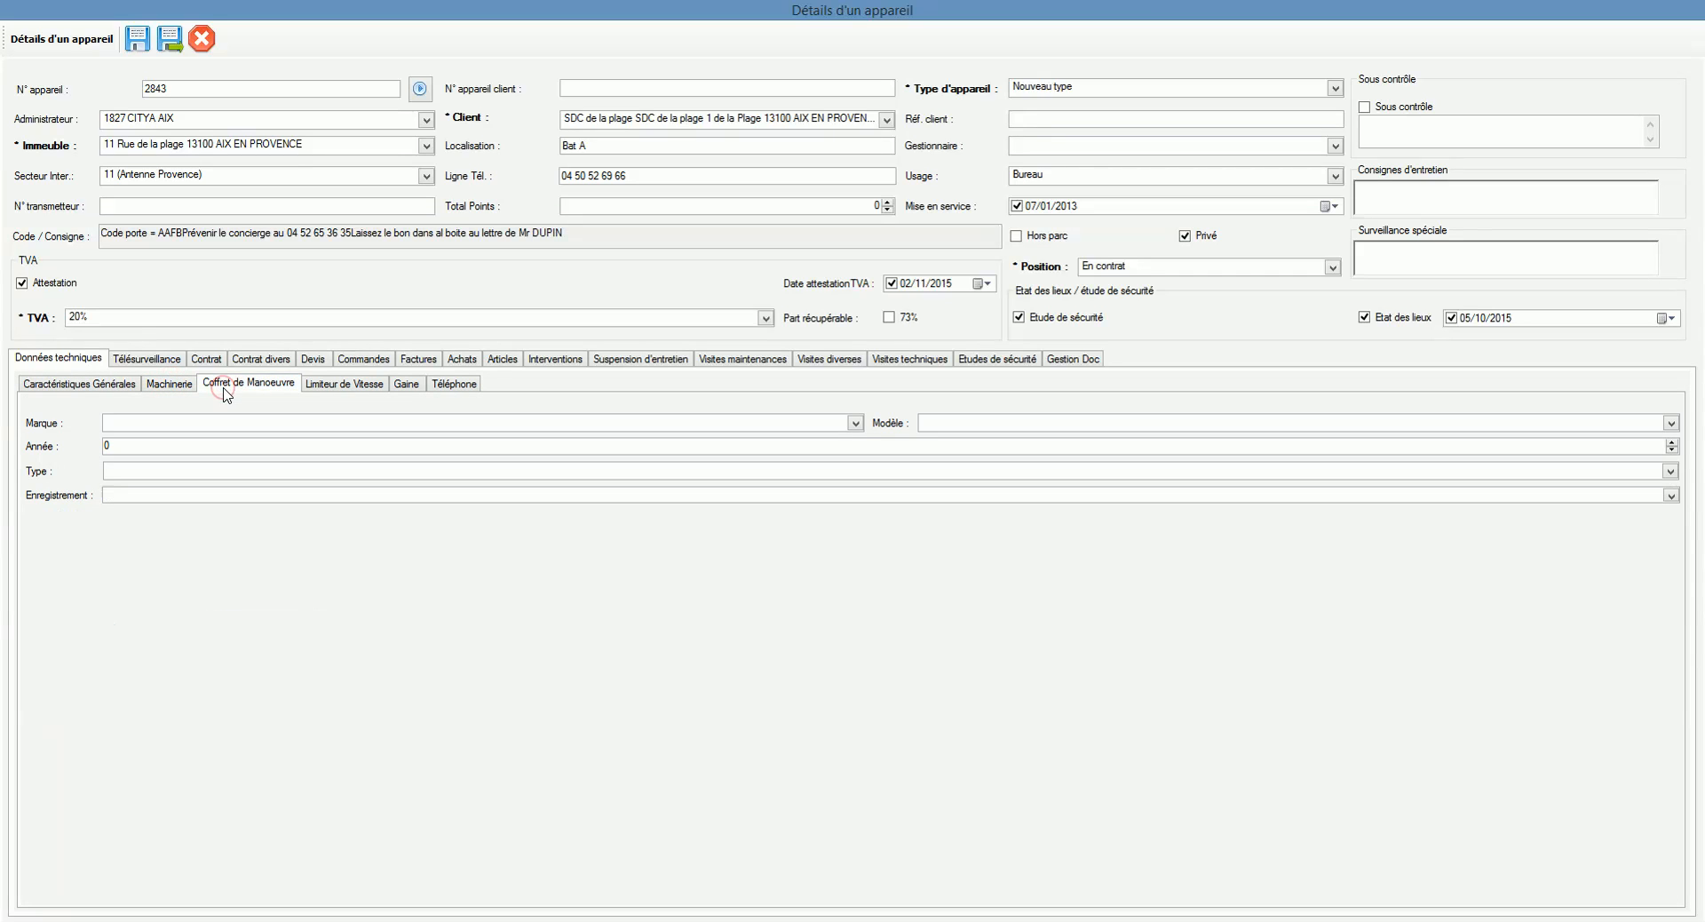
click(351, 387)
click(406, 384)
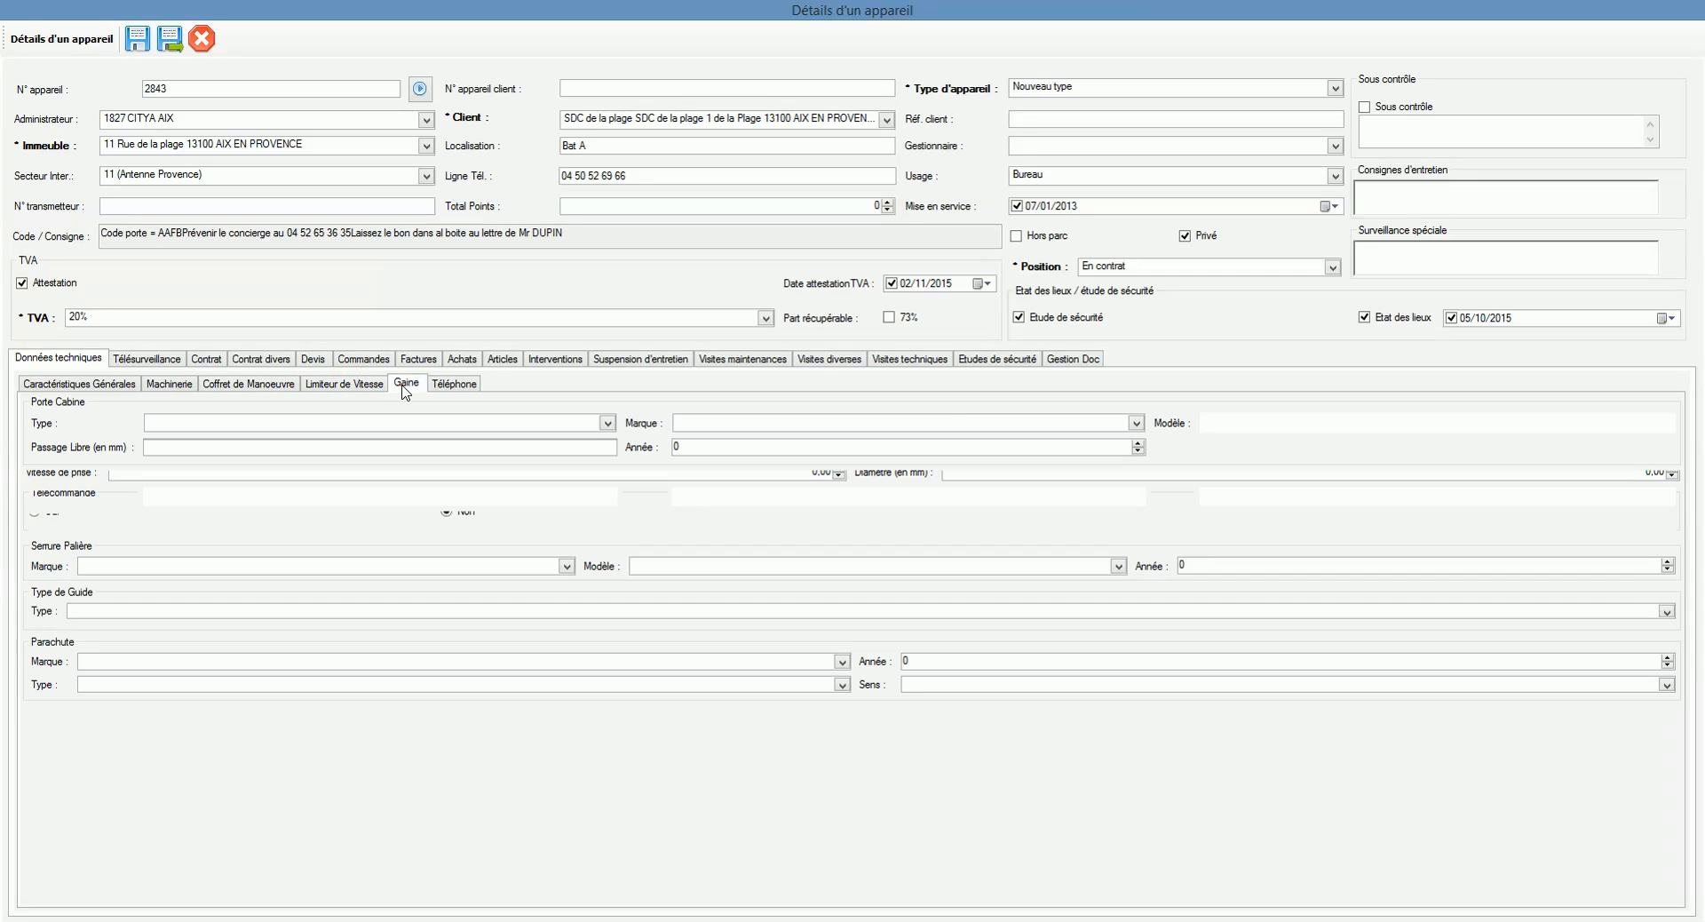
click(454, 384)
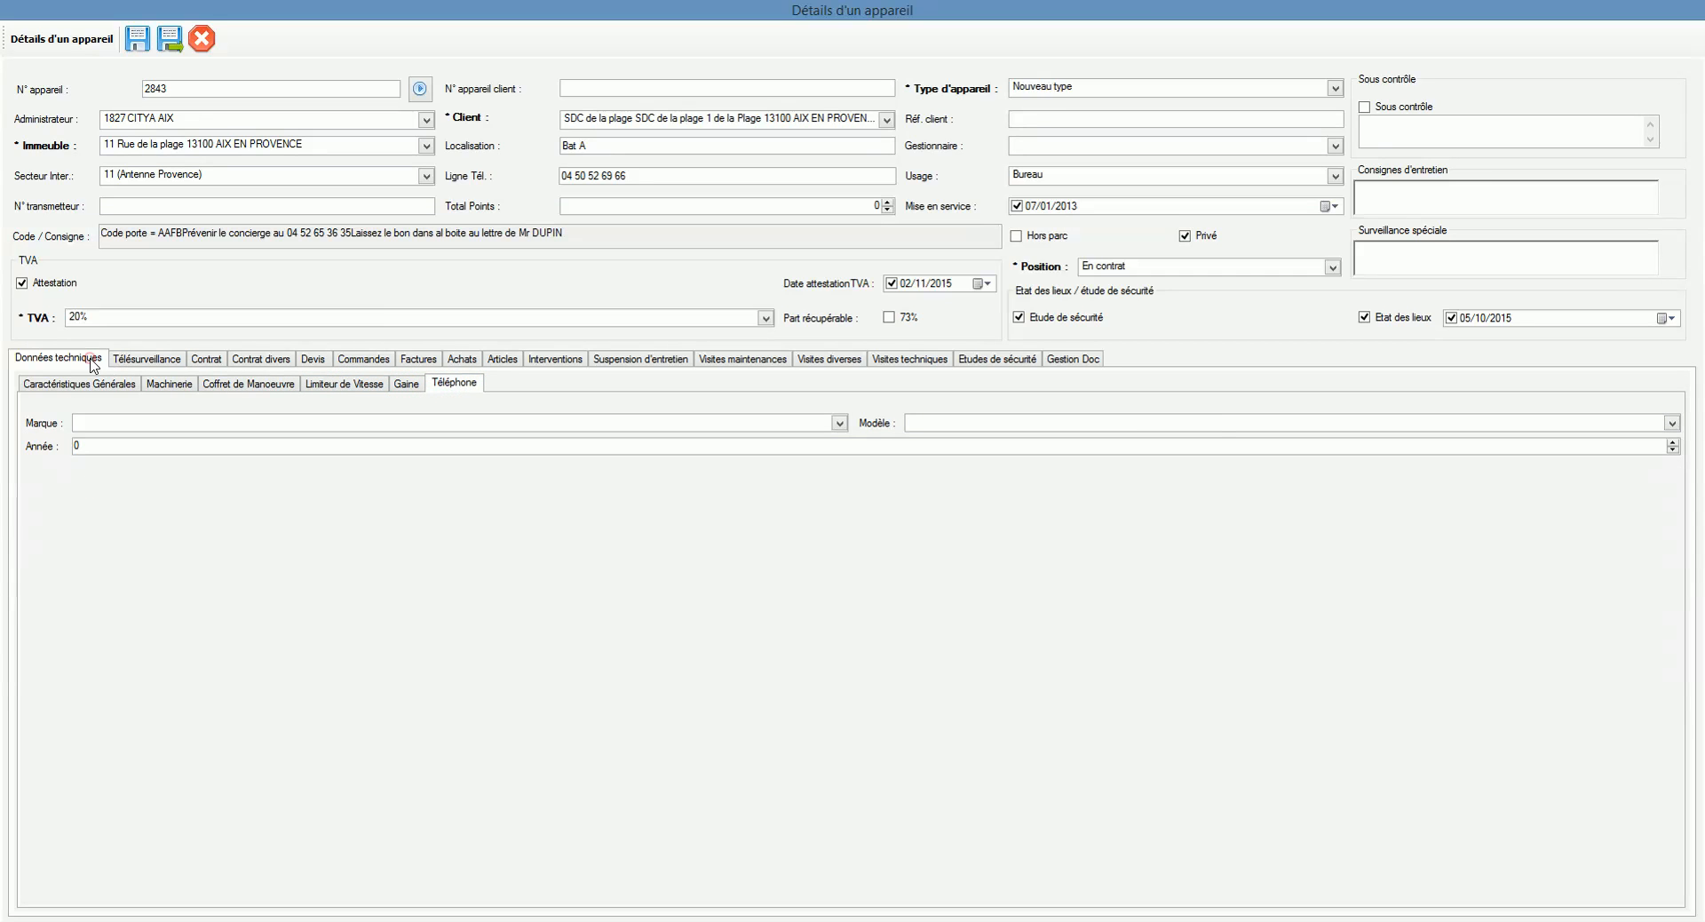
click(89, 383)
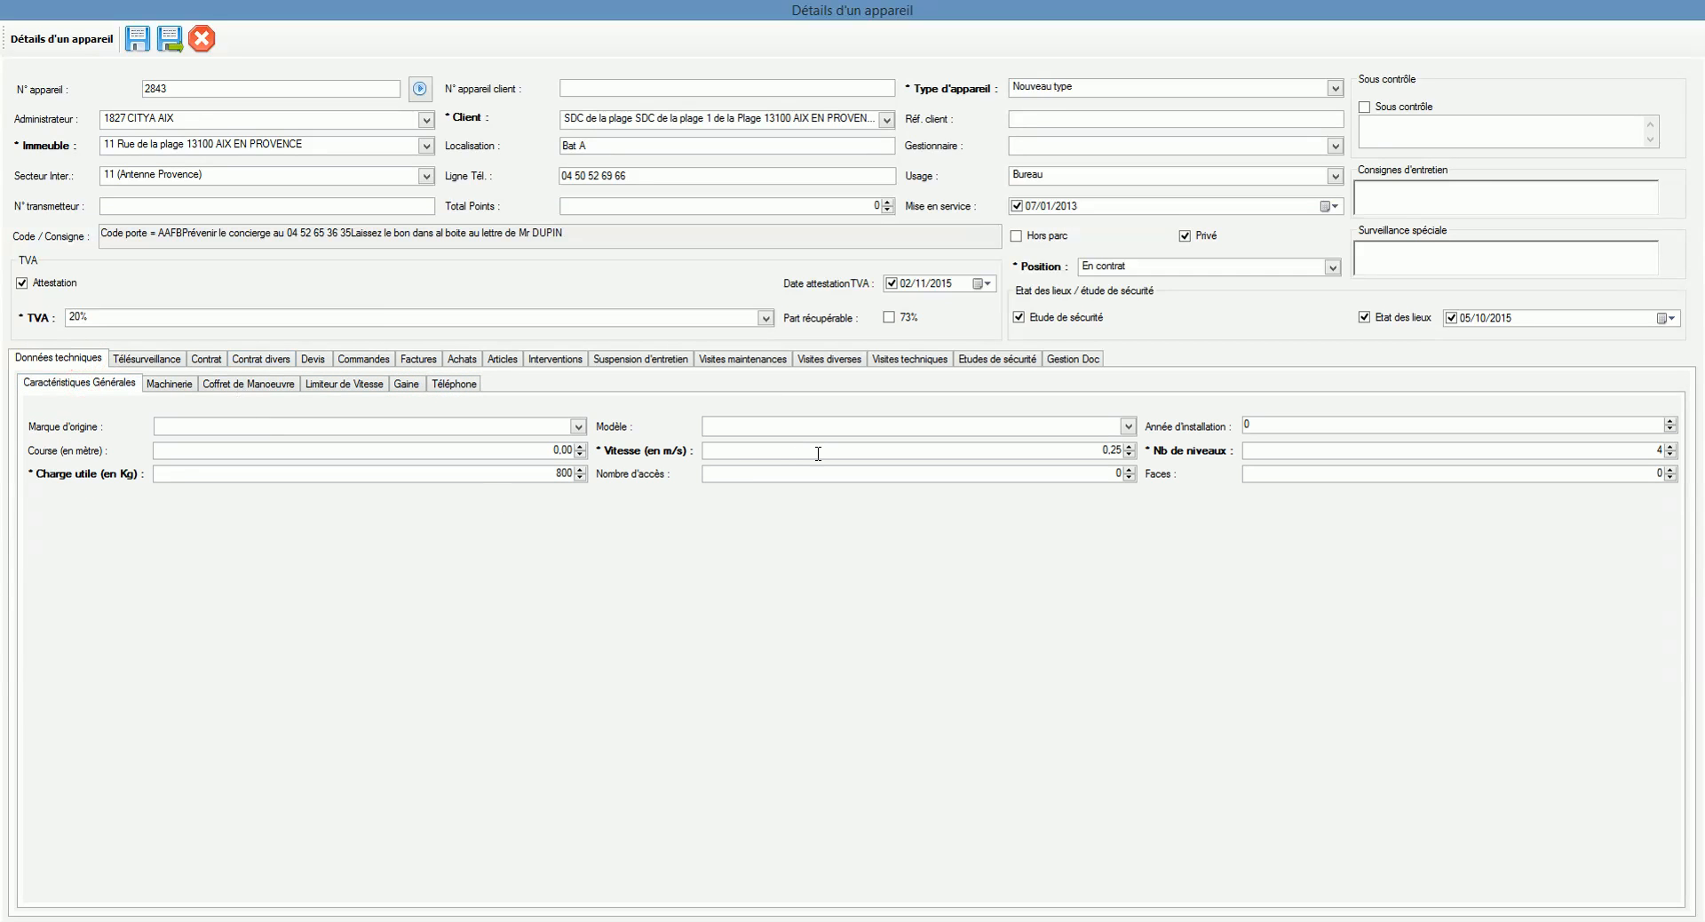
Step: Enter 150.00 as the Télésurveillance current amount, billed as Séparé (ligne suppl.)
click(171, 358)
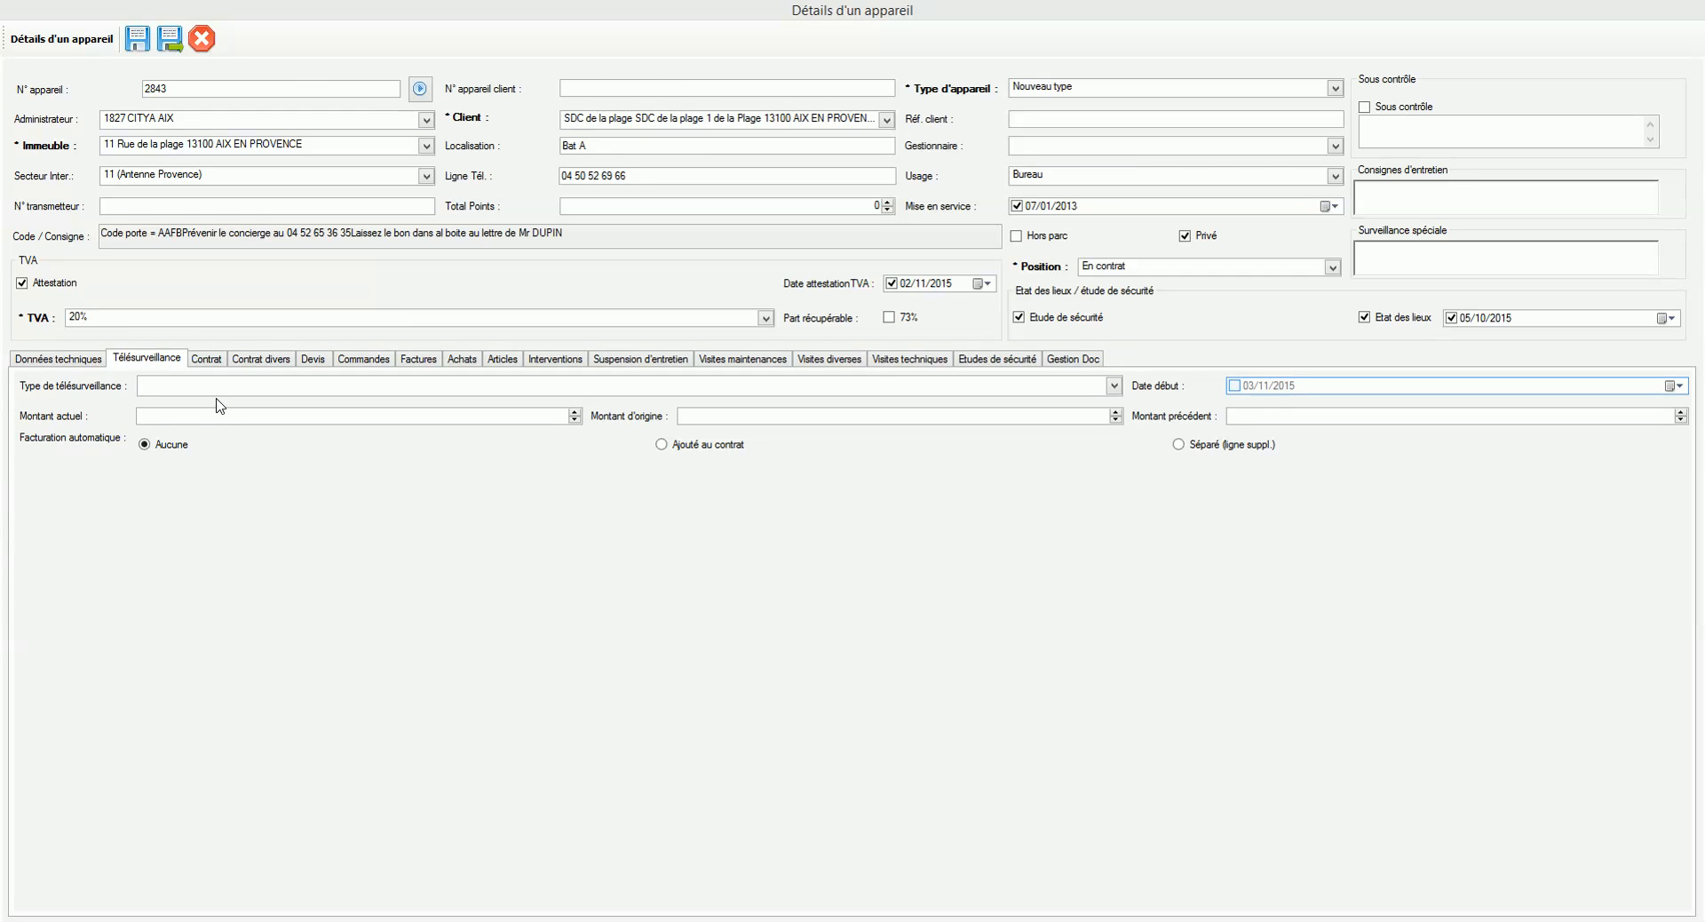
click(213, 388)
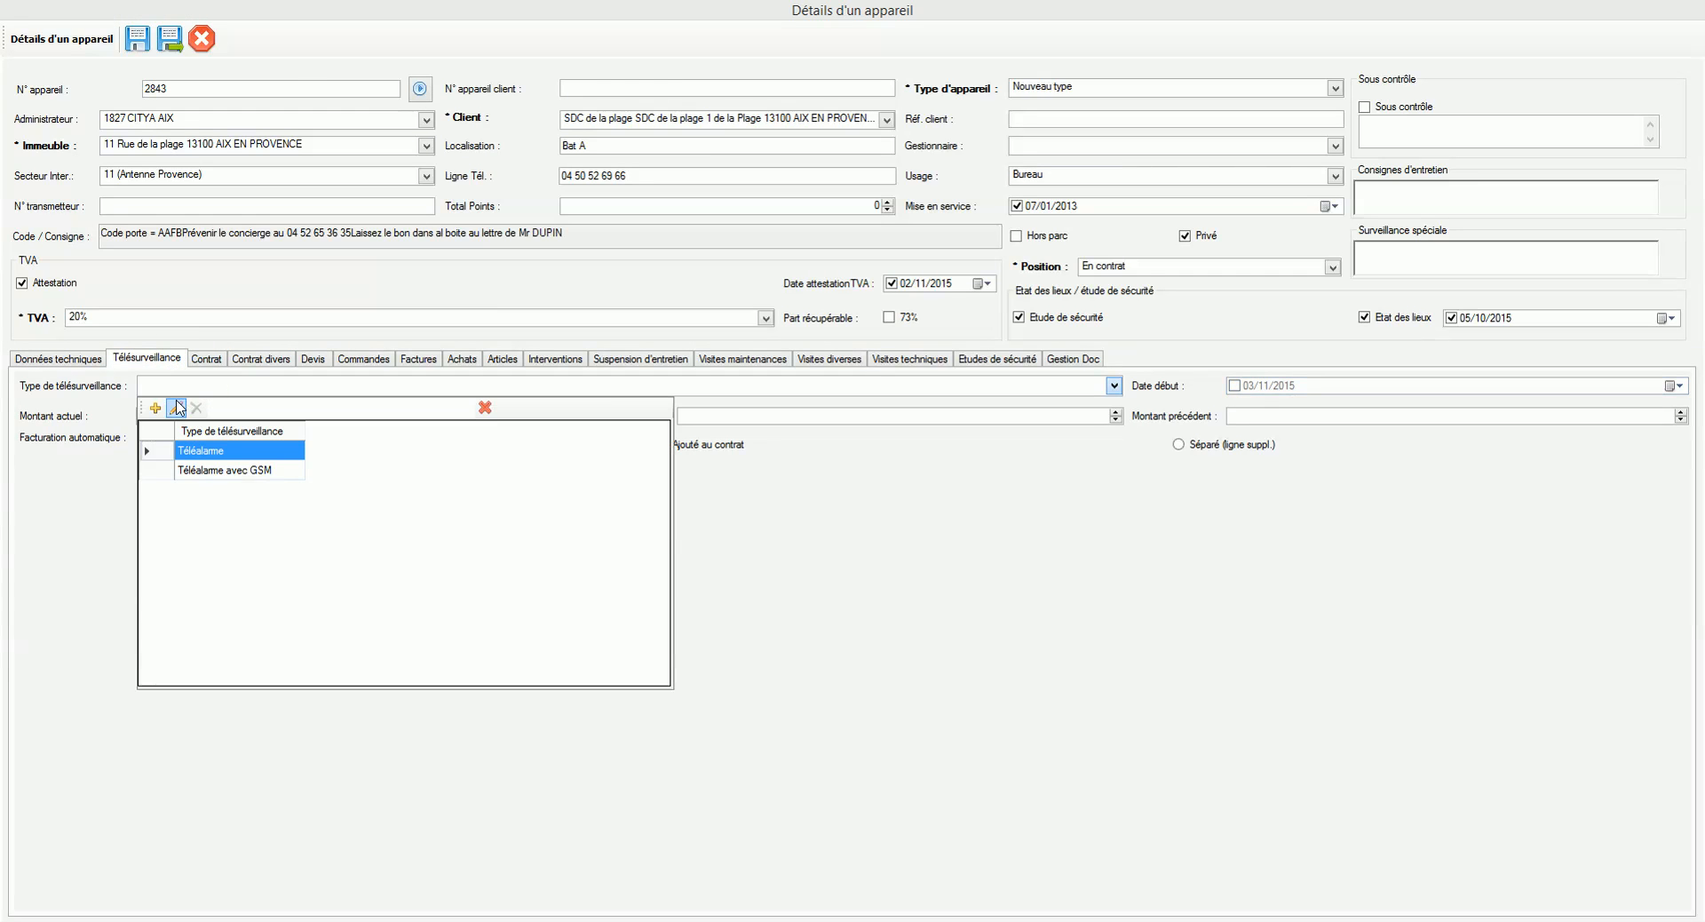
click(830, 491)
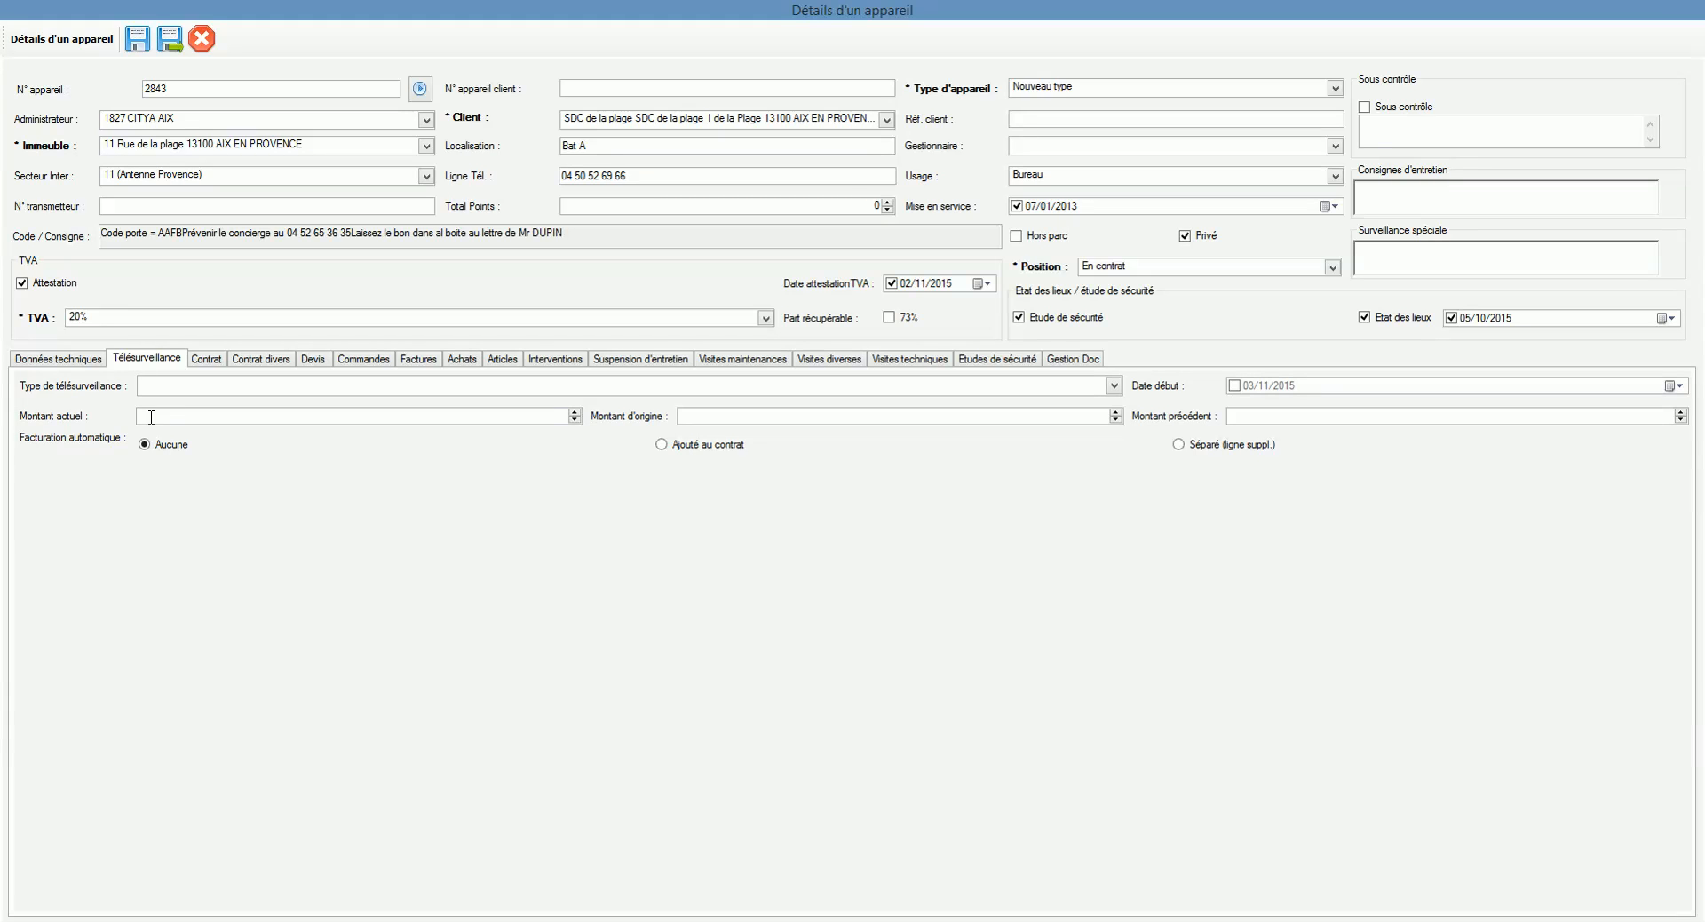
text(50)
click(712, 444)
Step: Add billed option 'Option 1' at 50,00 €, added to the contract and billed separately
click(266, 364)
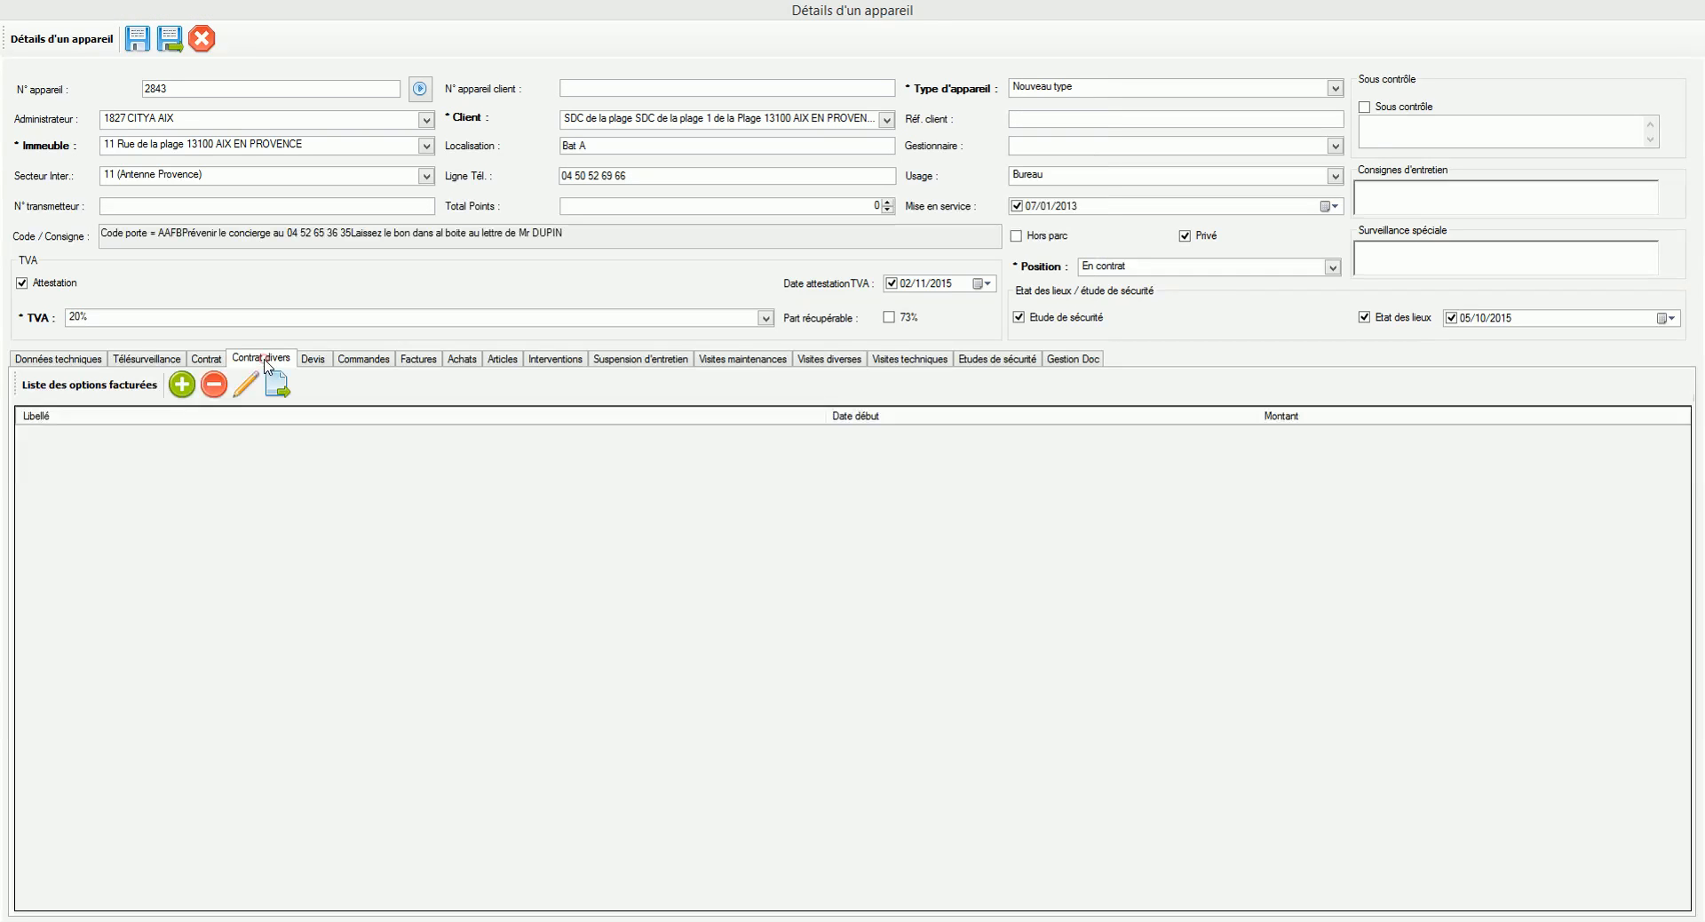
click(182, 384)
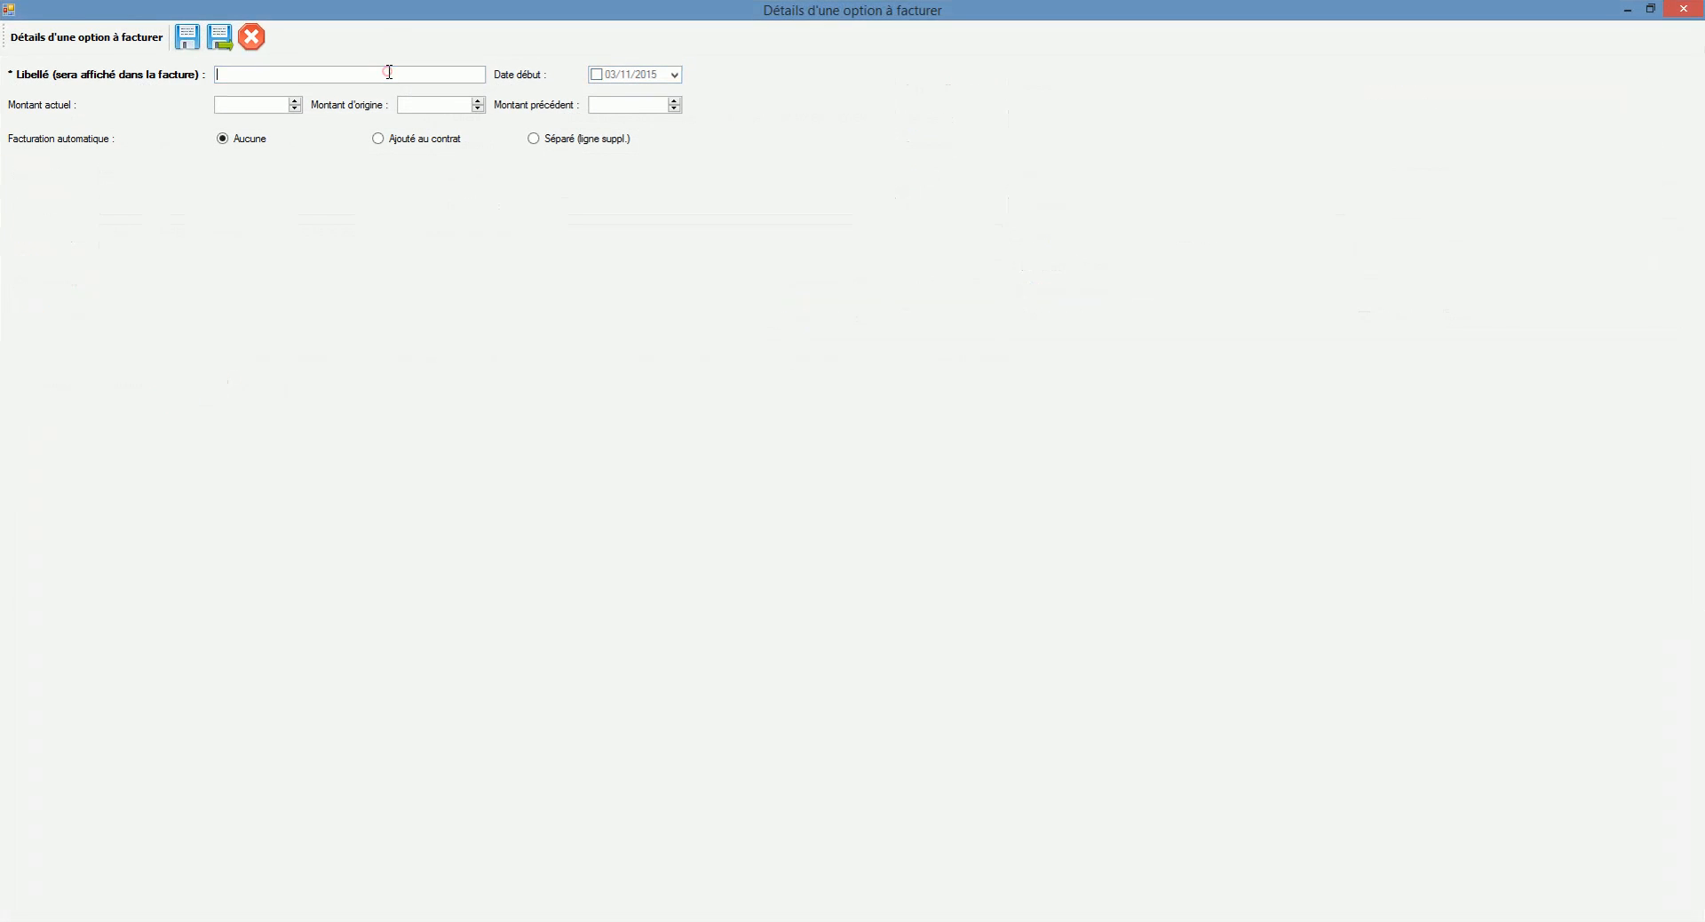
text(Option 1)
click(281, 108)
text(50)
click(382, 137)
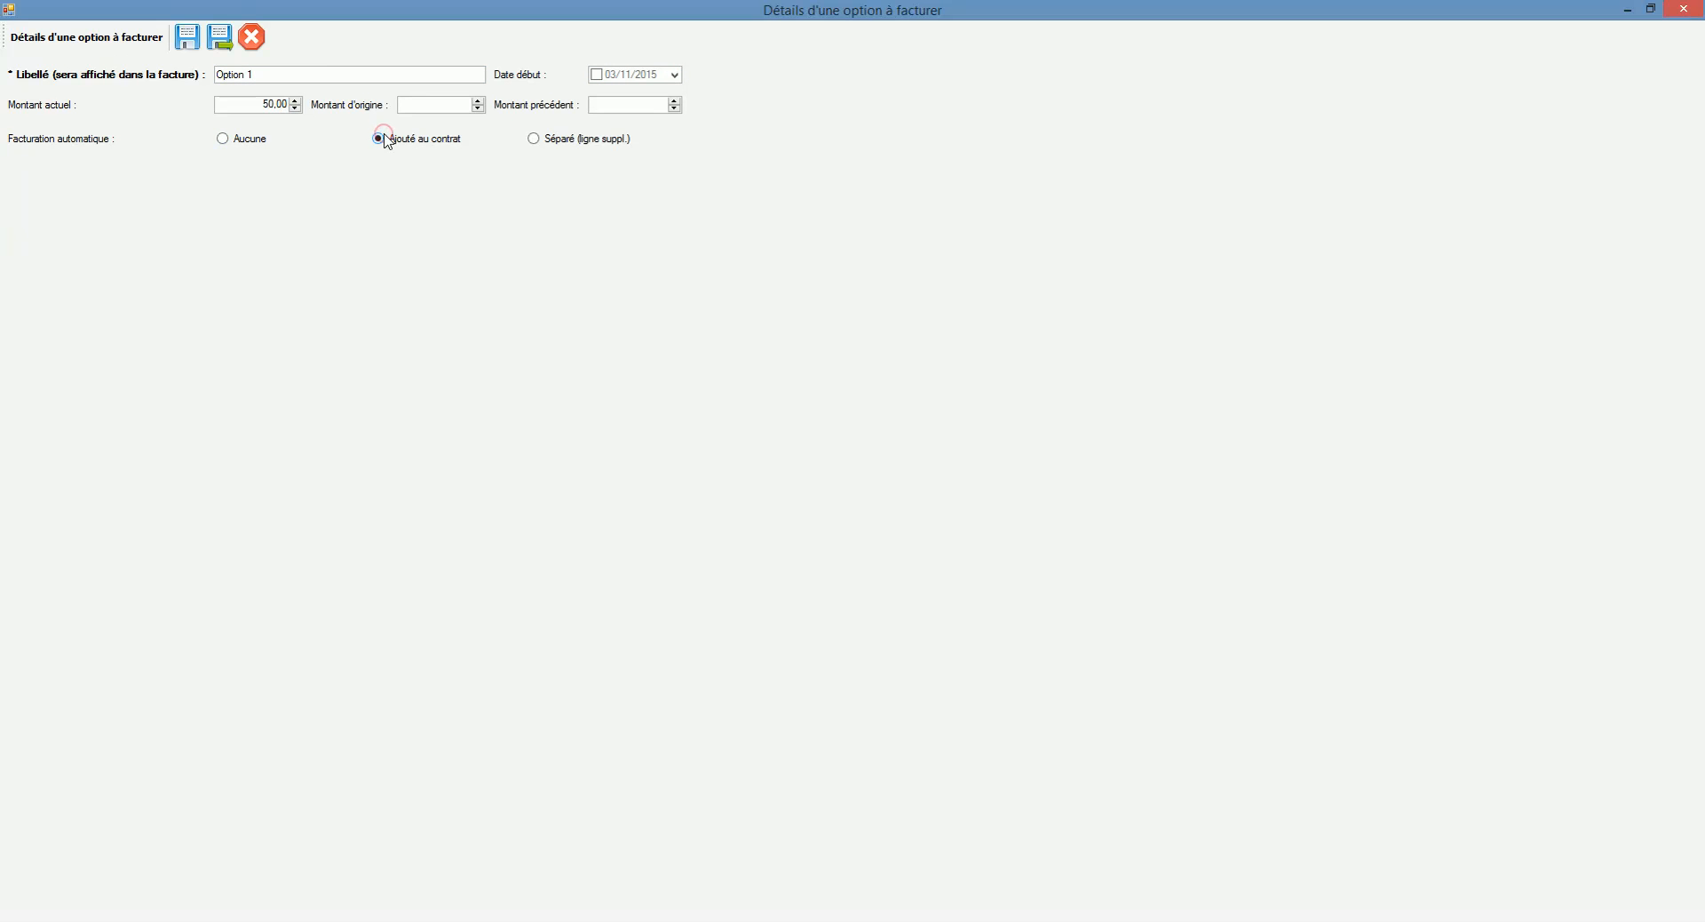
click(568, 140)
click(221, 37)
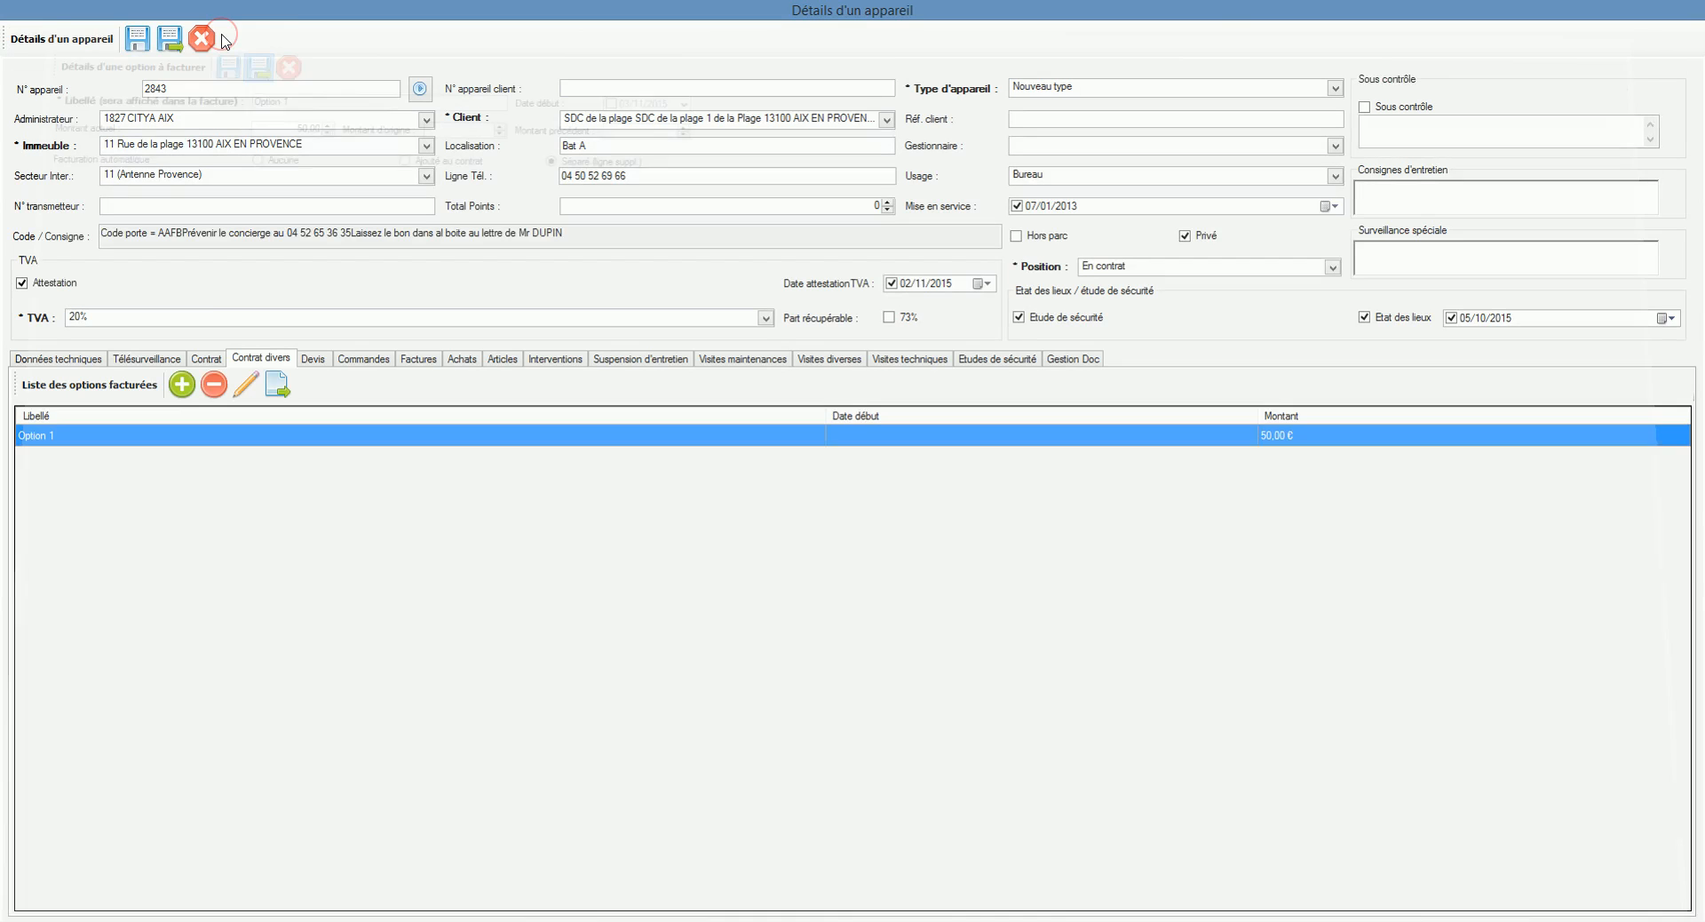
Step: Add billed option 'Option 2' at 500,00 €, added to the contract and billed separately
click(182, 385)
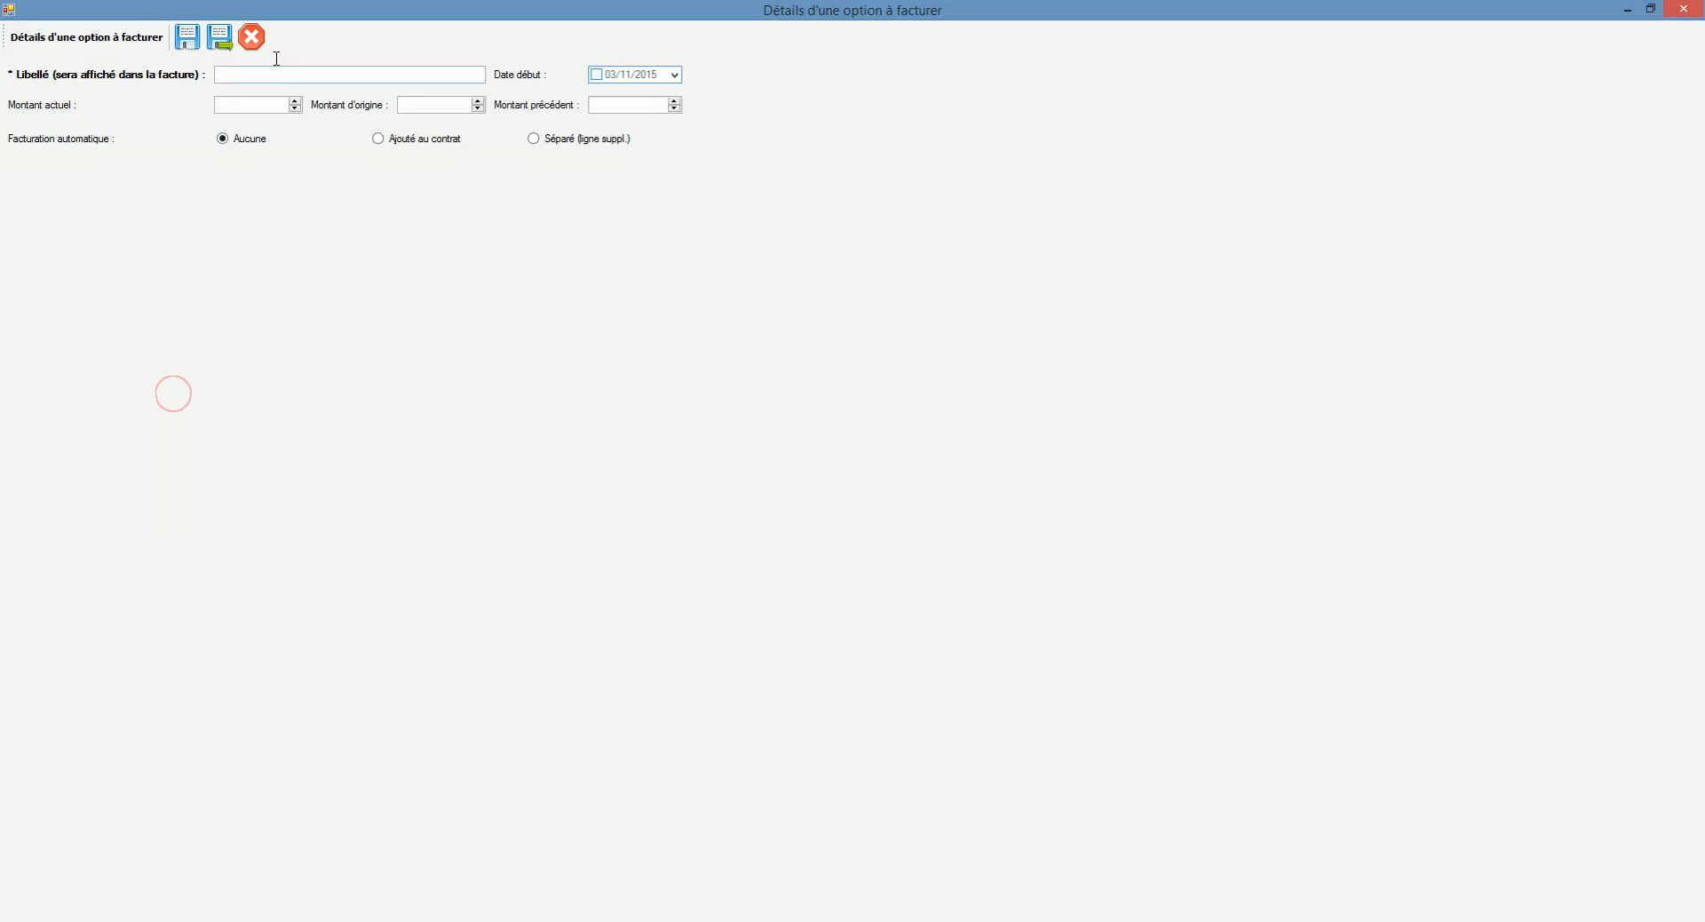
click(277, 71)
text(Option 2)
click(263, 107)
text(500)
click(413, 152)
click(552, 145)
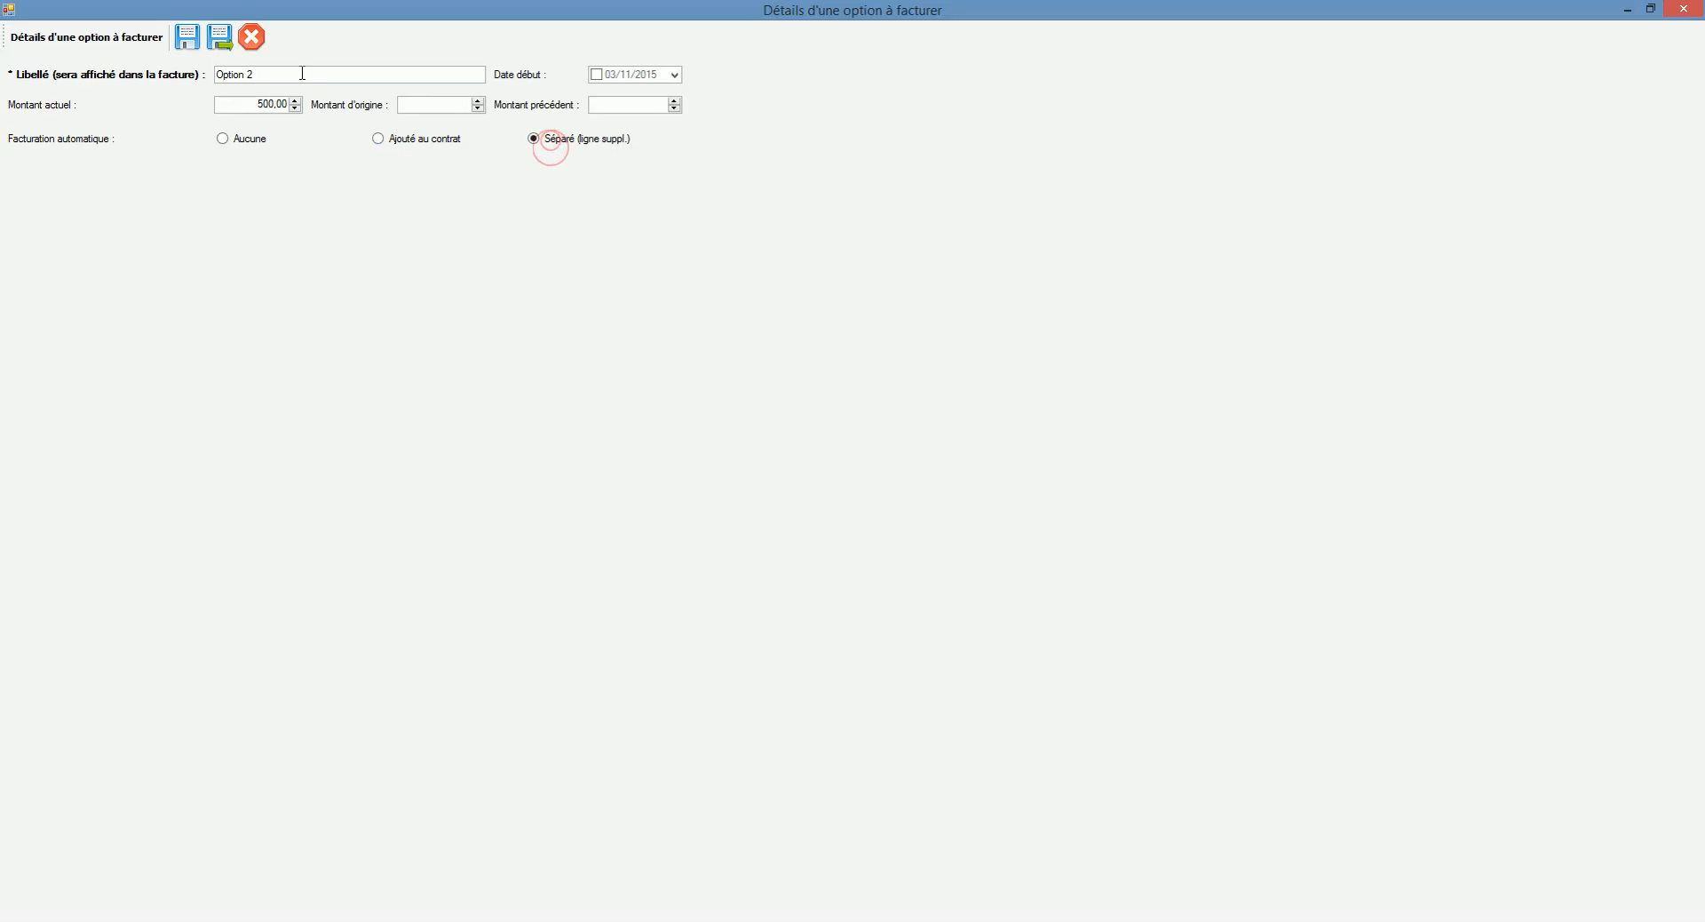
click(222, 39)
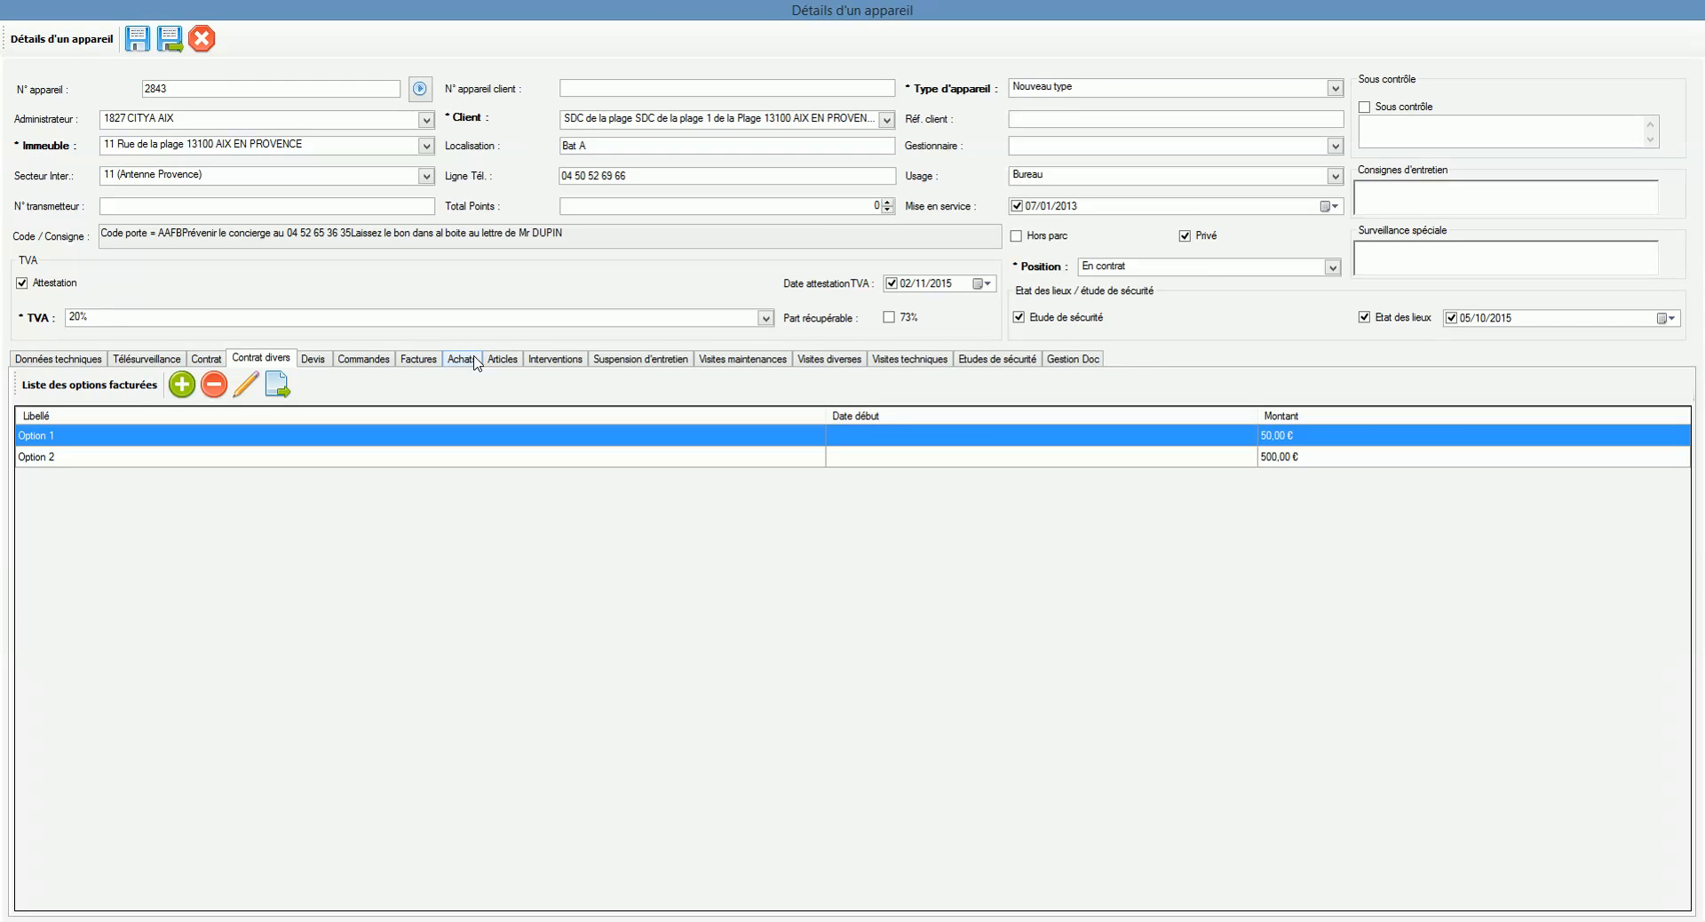
click(213, 359)
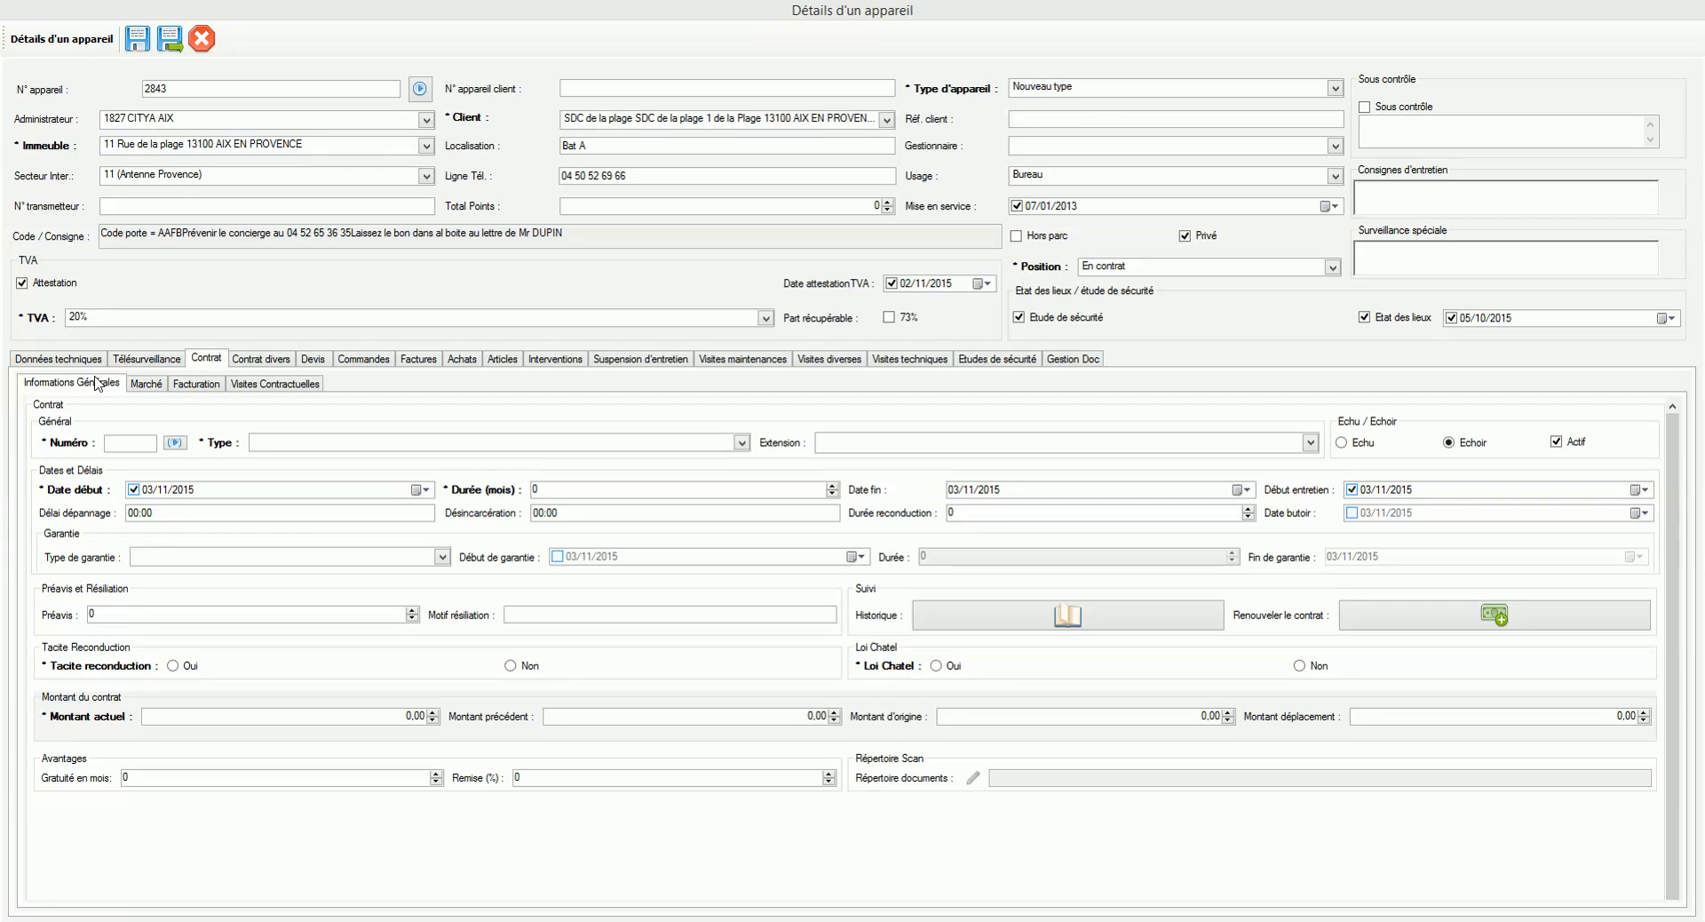
Step: Review the Marché sub-tab, then request an auto-generated contract number for the Numéro field
click(138, 389)
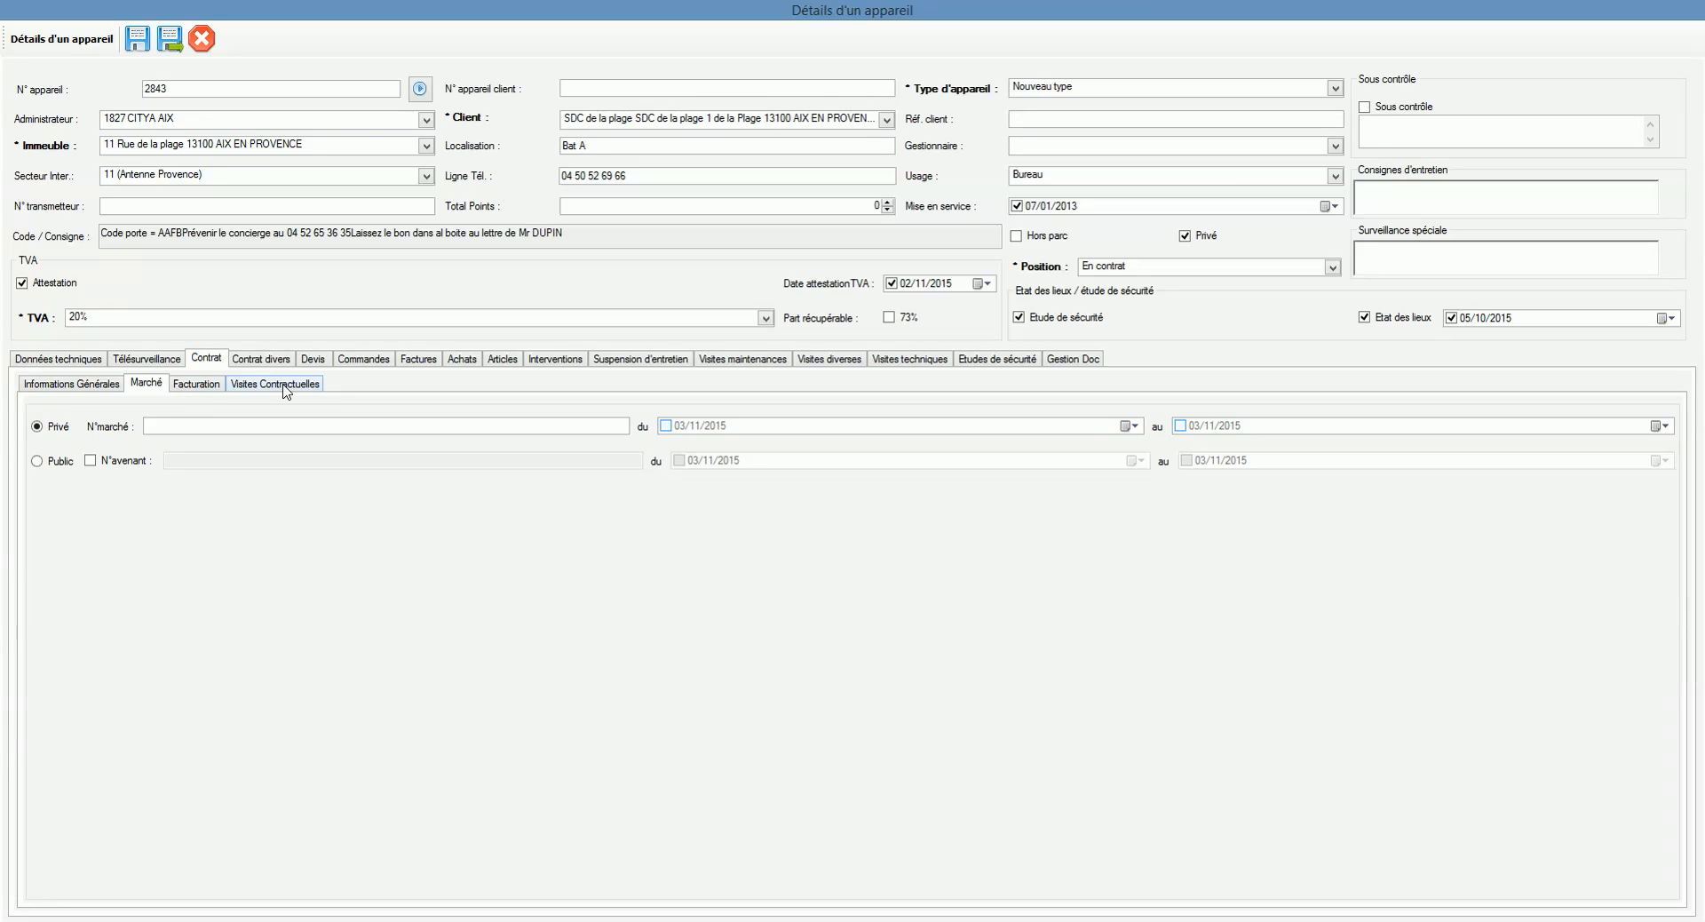
click(91, 392)
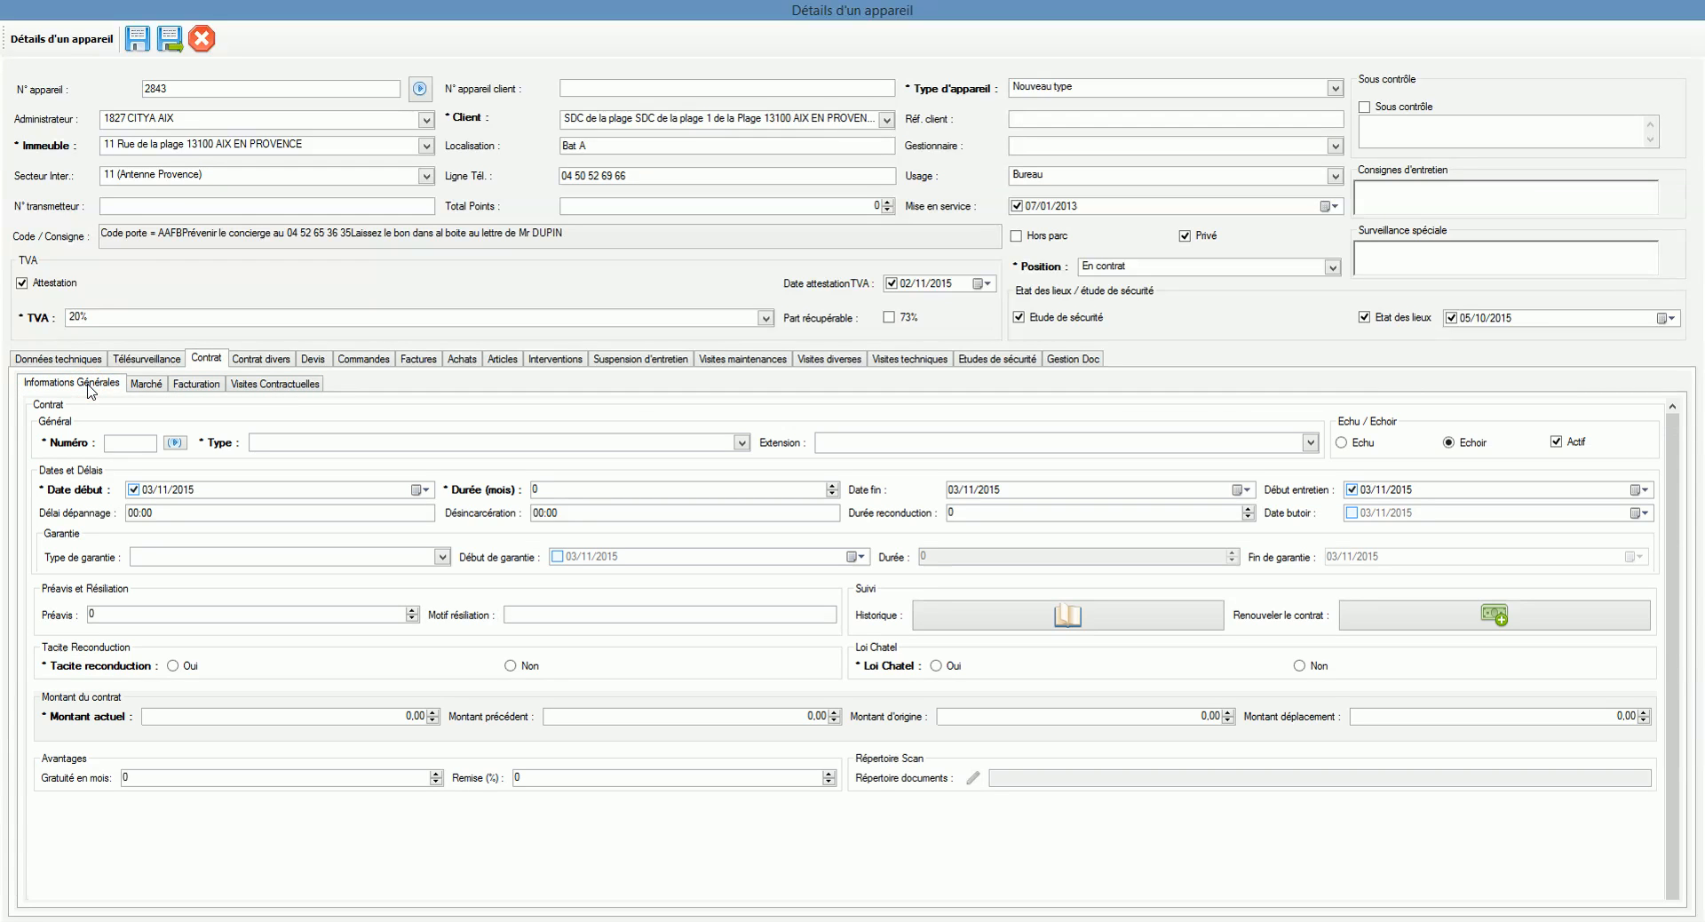
click(152, 442)
text(055)
click(177, 442)
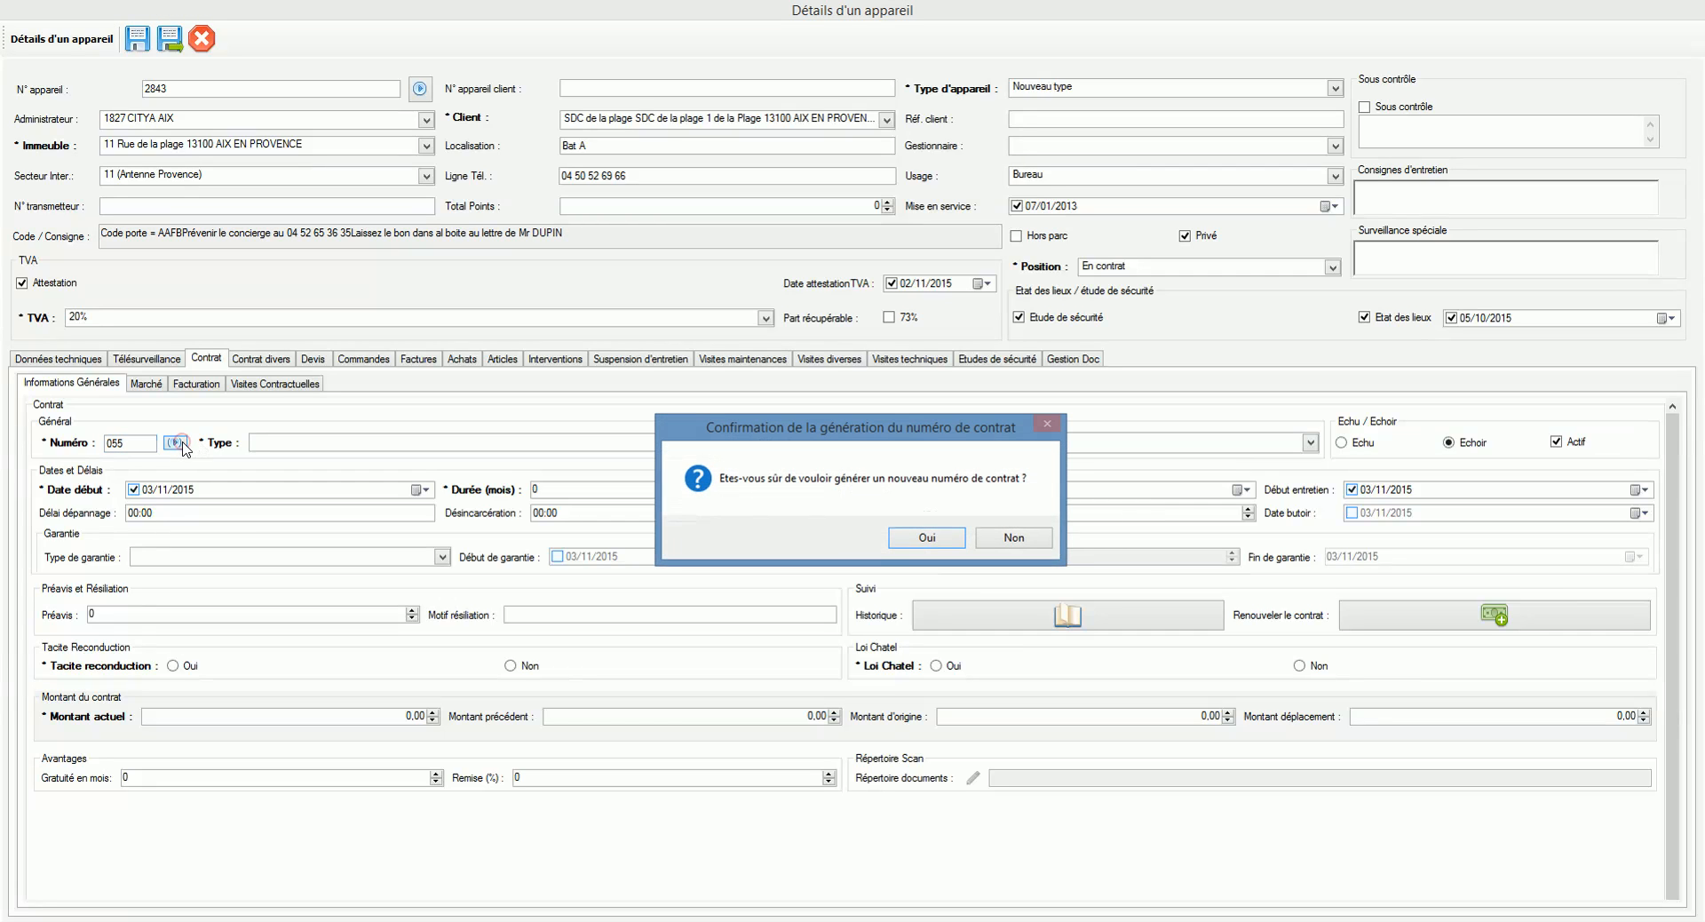
Step: Accept contract number 1522, set type ETENDU and extension 24H/24H
click(926, 537)
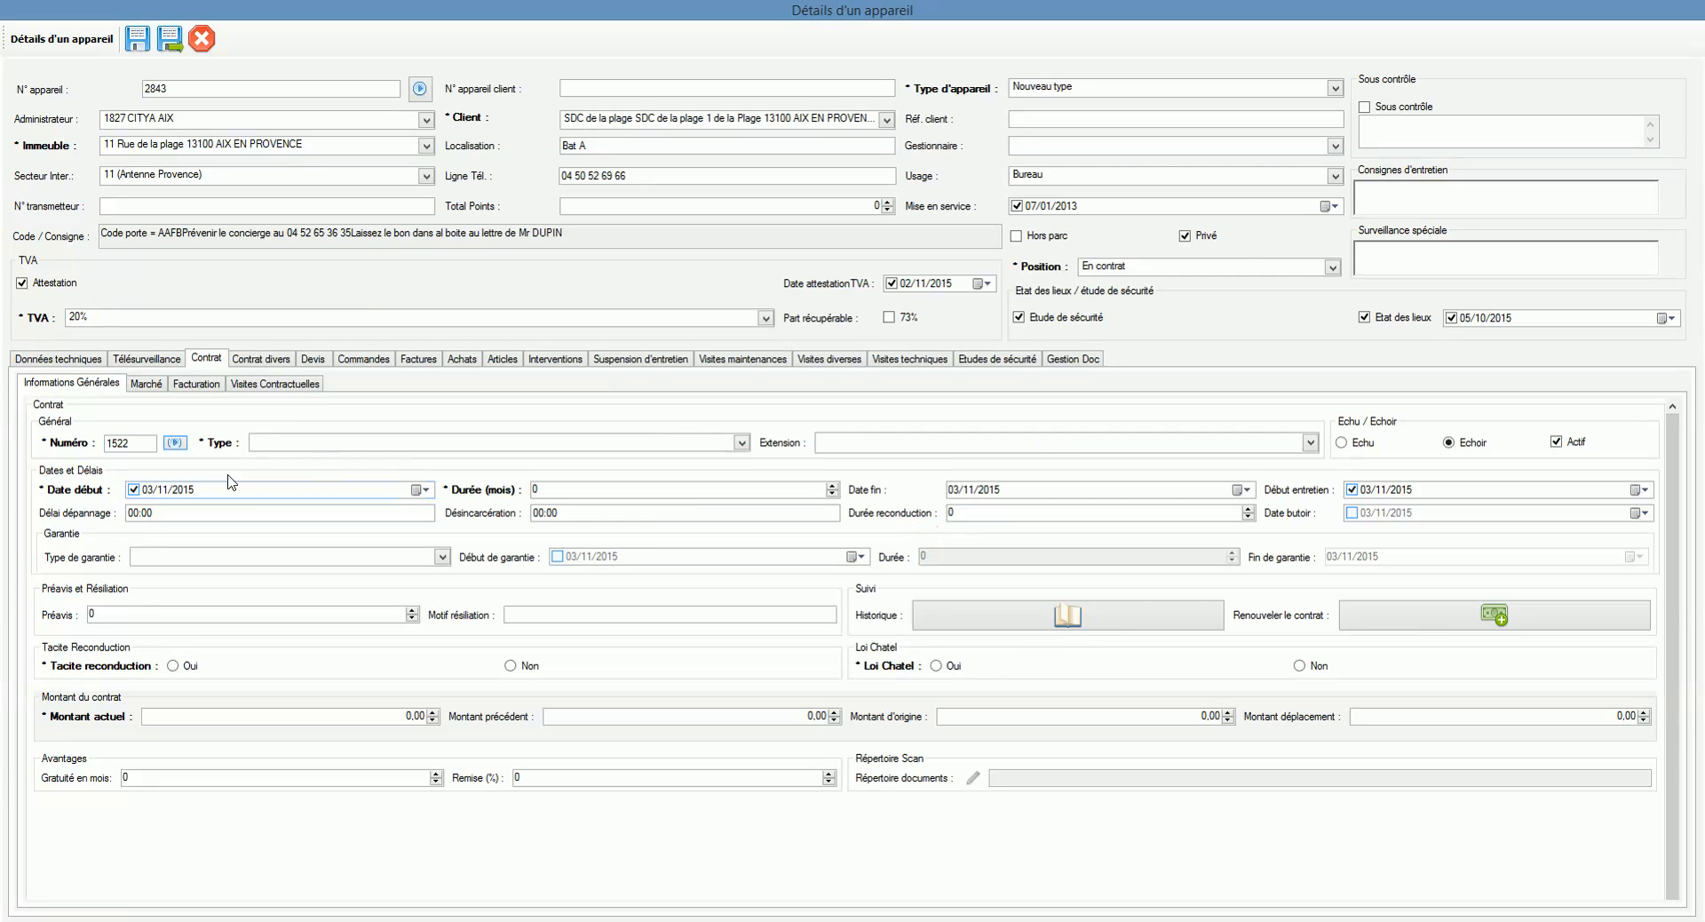
click(268, 443)
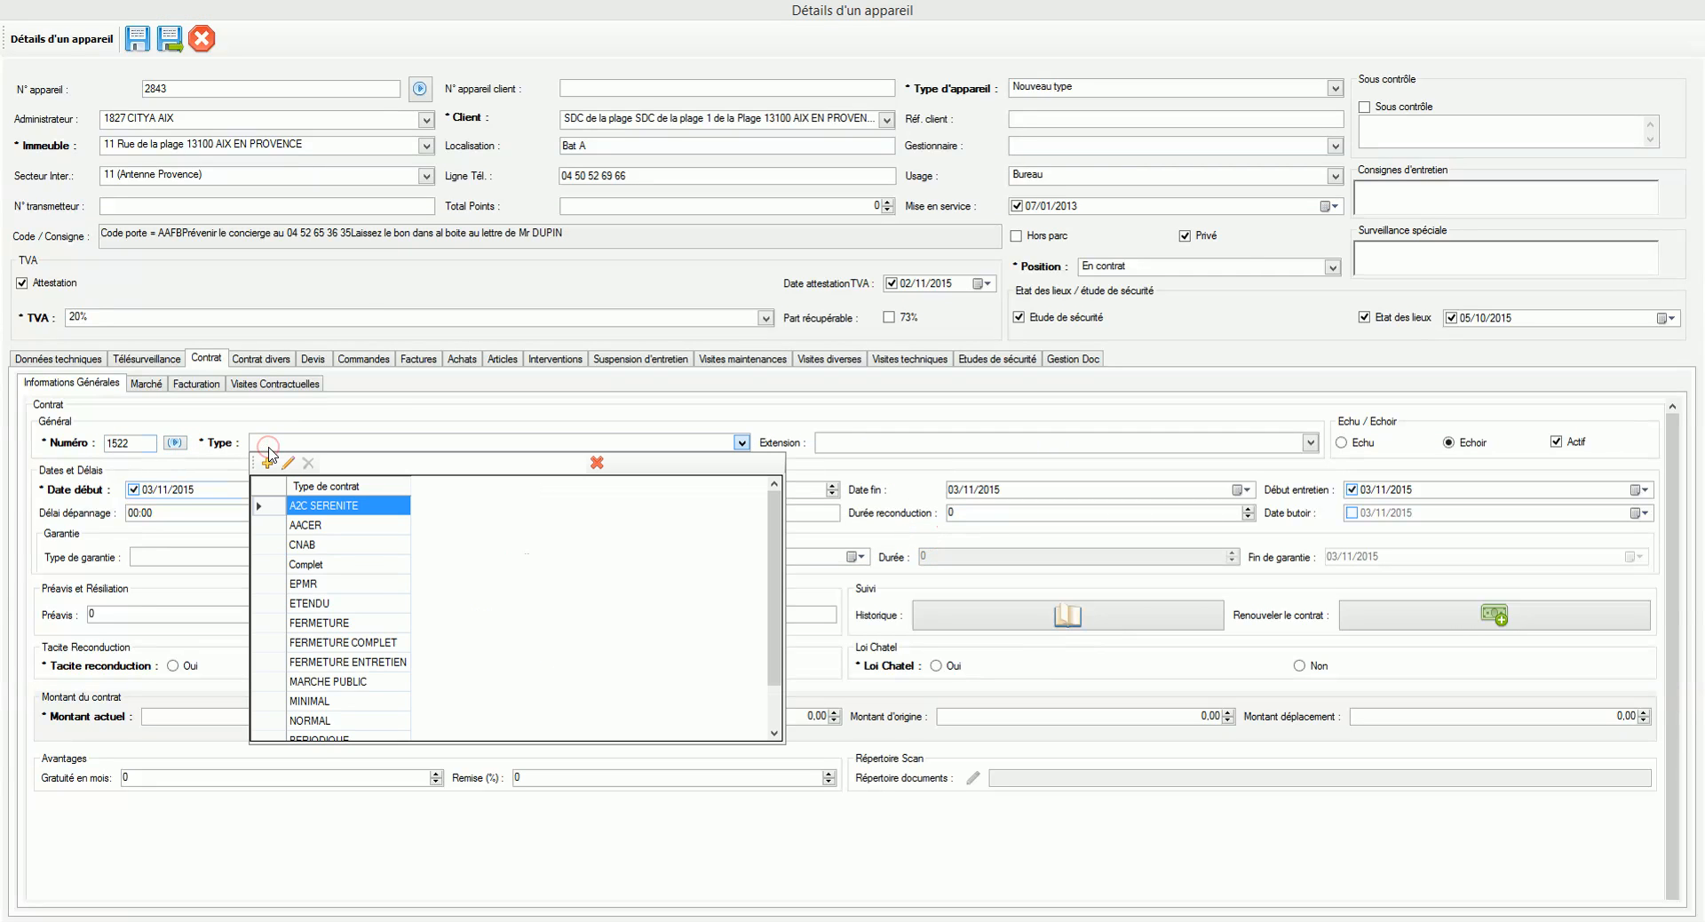
scroll(379, 586, down, 1)
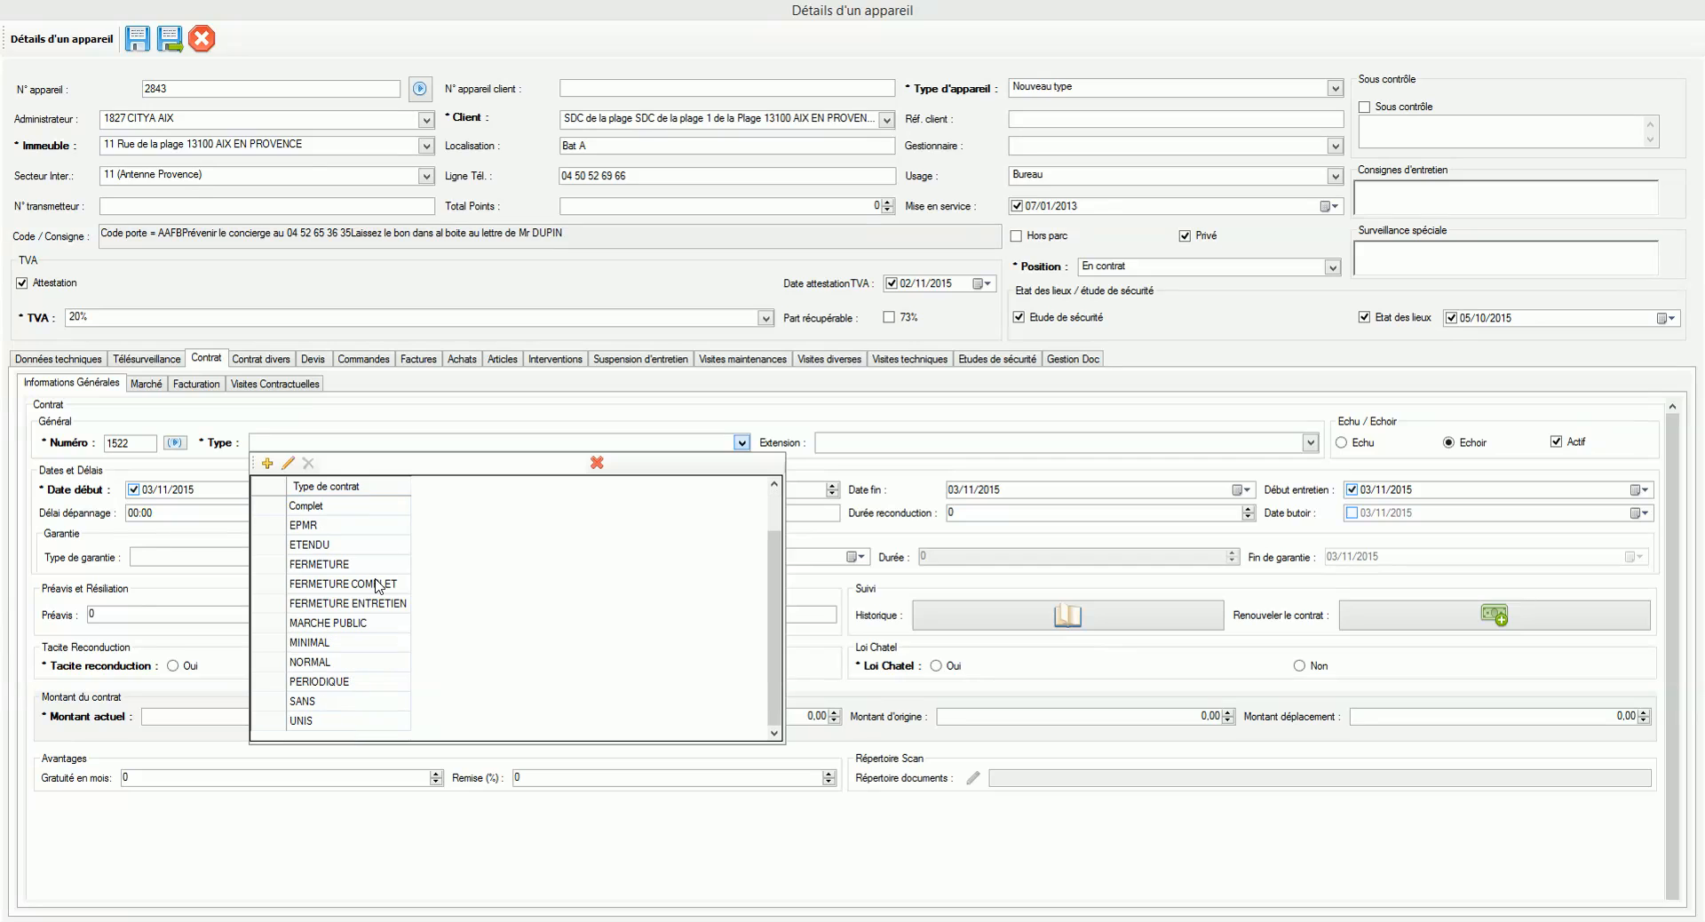
click(326, 545)
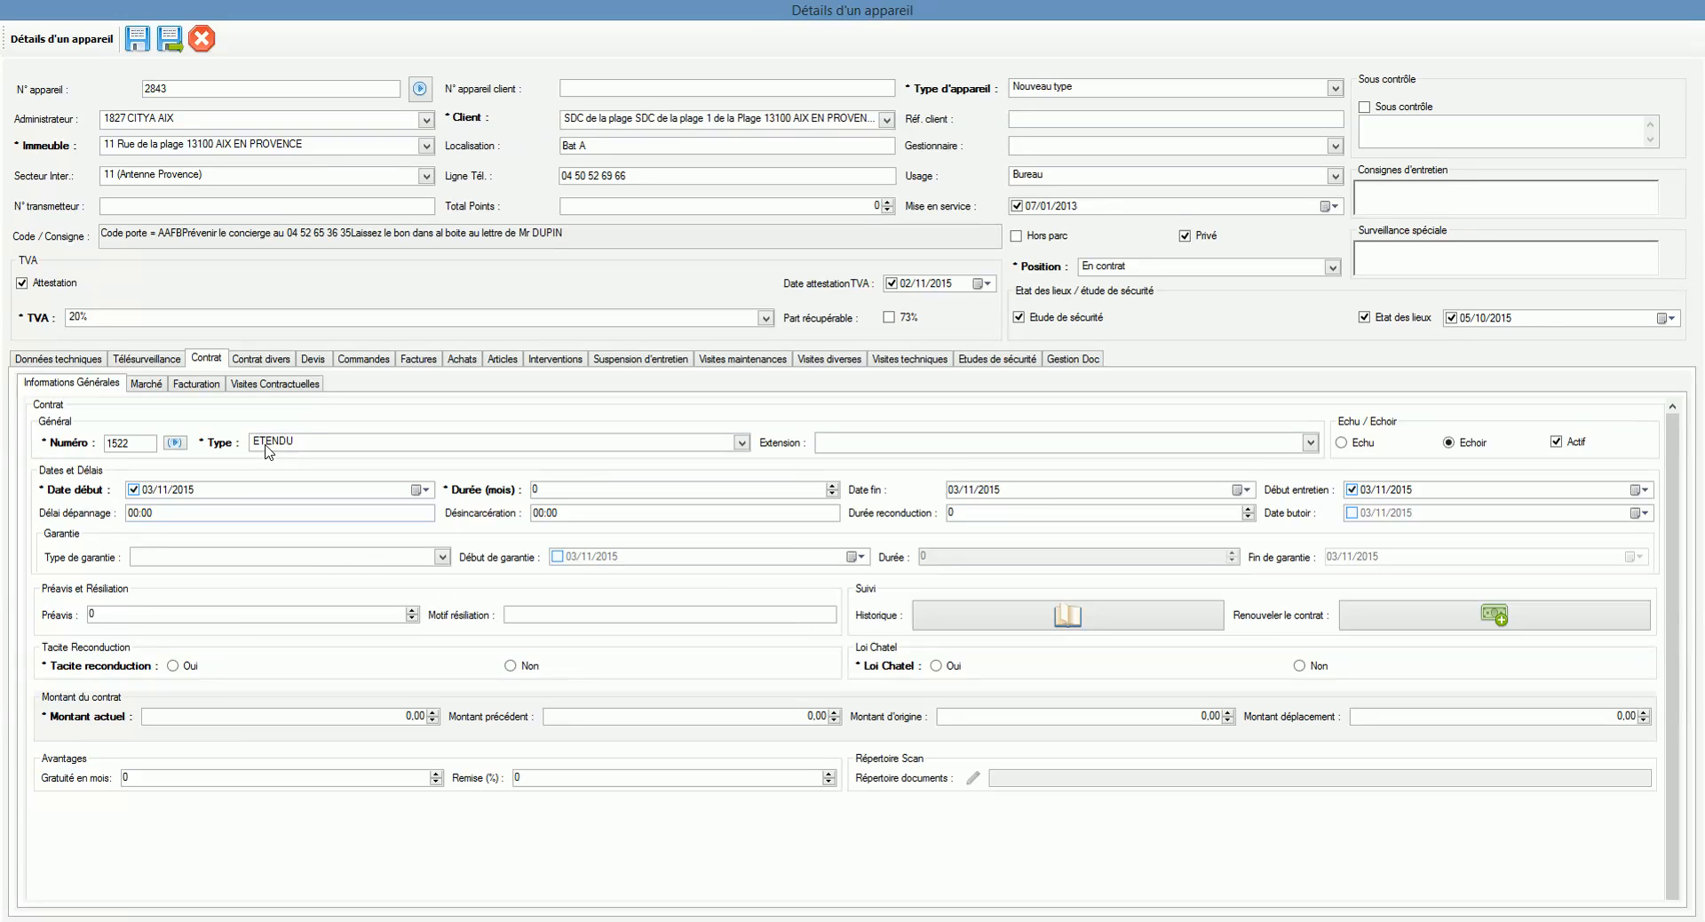
click(1022, 444)
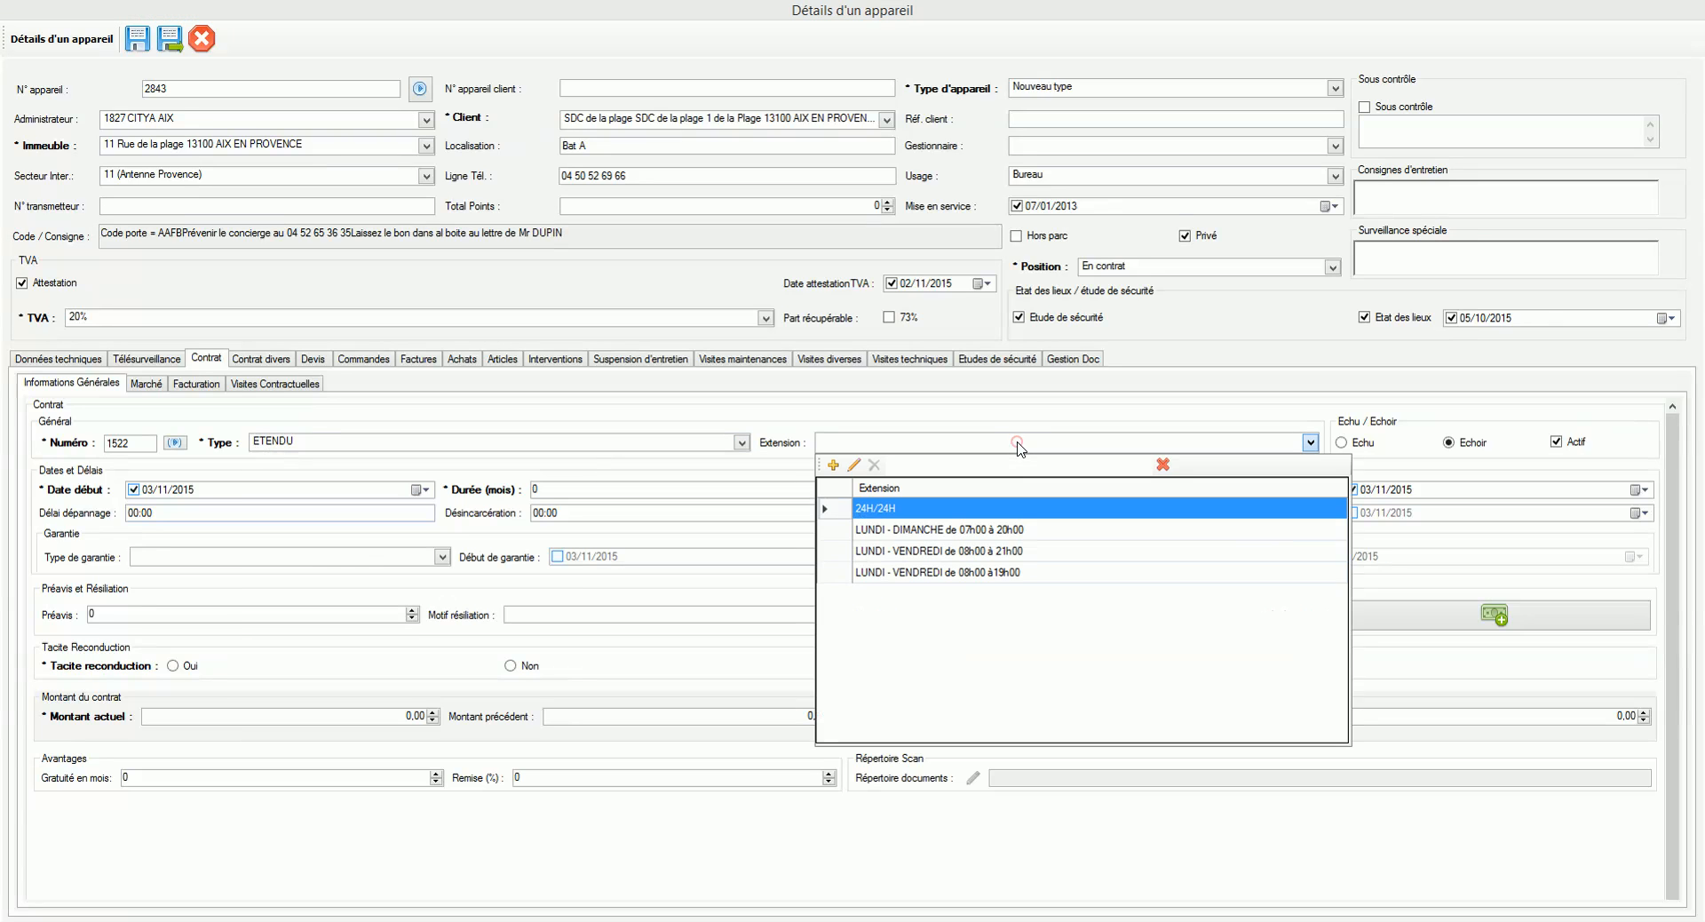
click(935, 513)
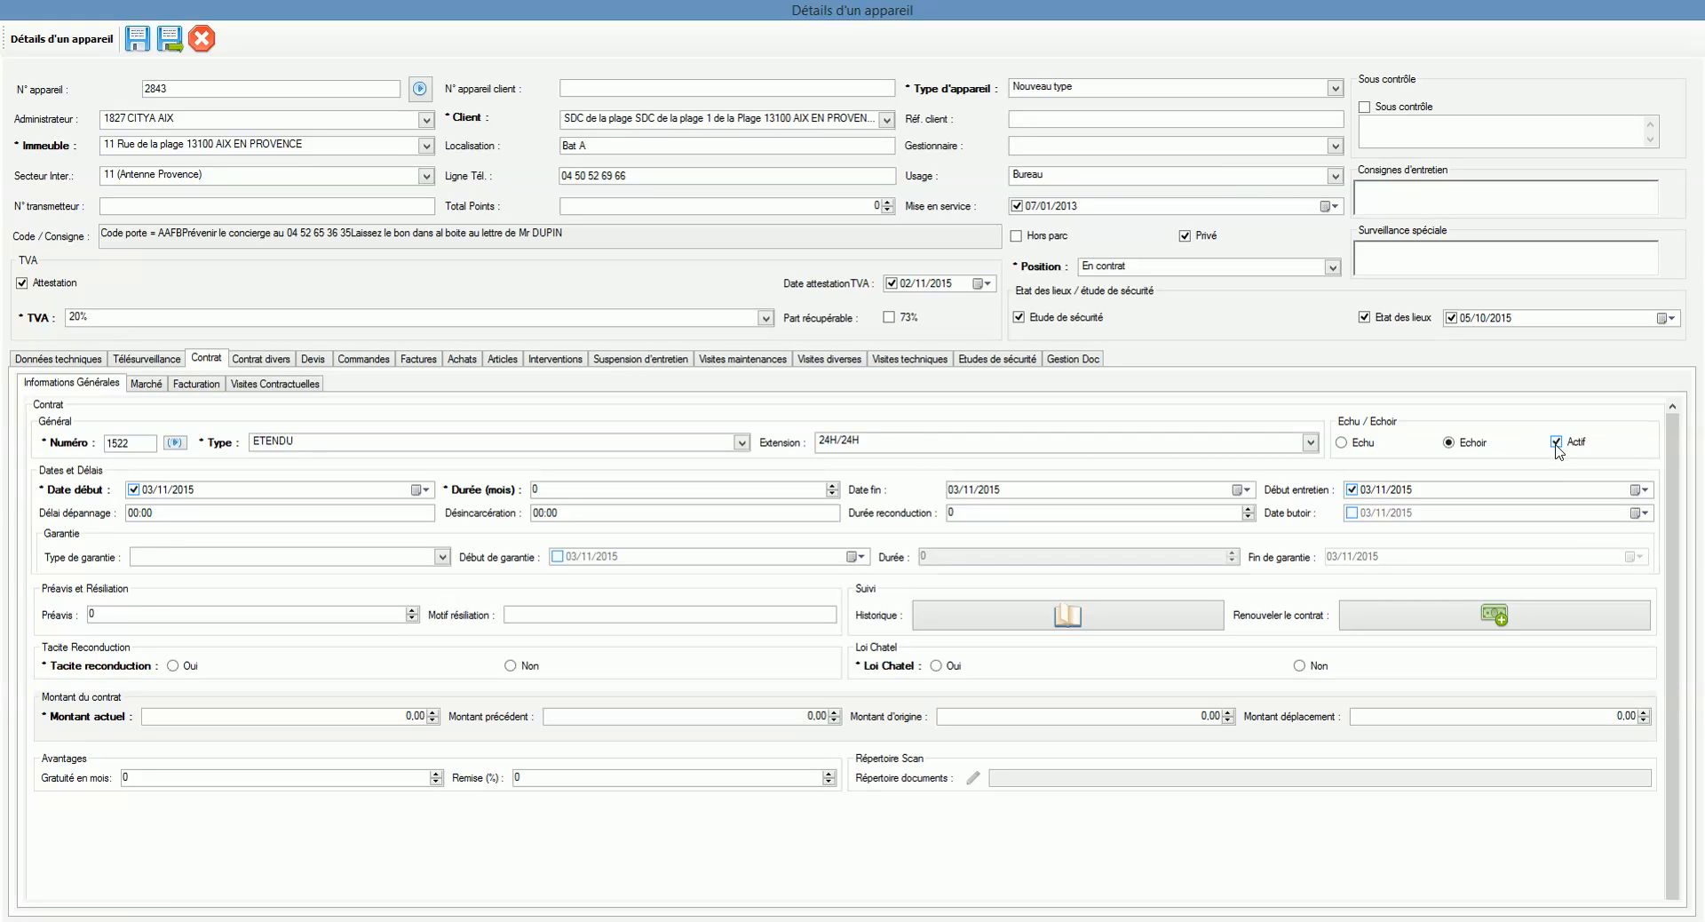
click(149, 490)
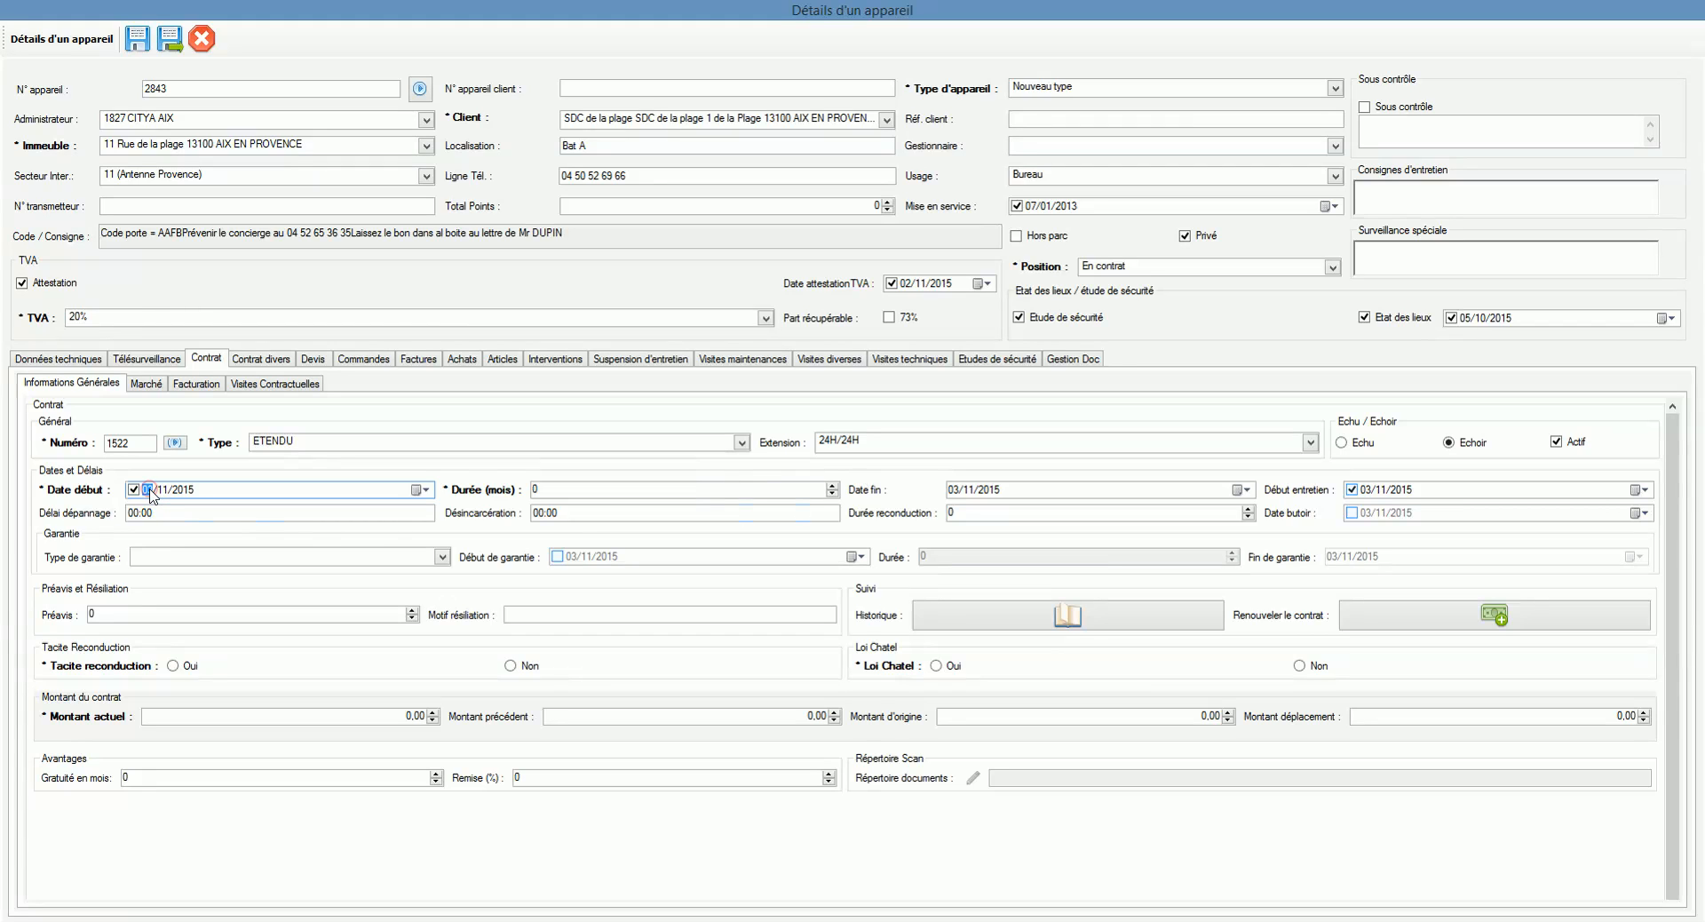
Step: Set Date début 01/10/2015, Durée 24 months (ending 30/09/2017), and Début entretien 02/11/2015
click(562, 490)
click(430, 491)
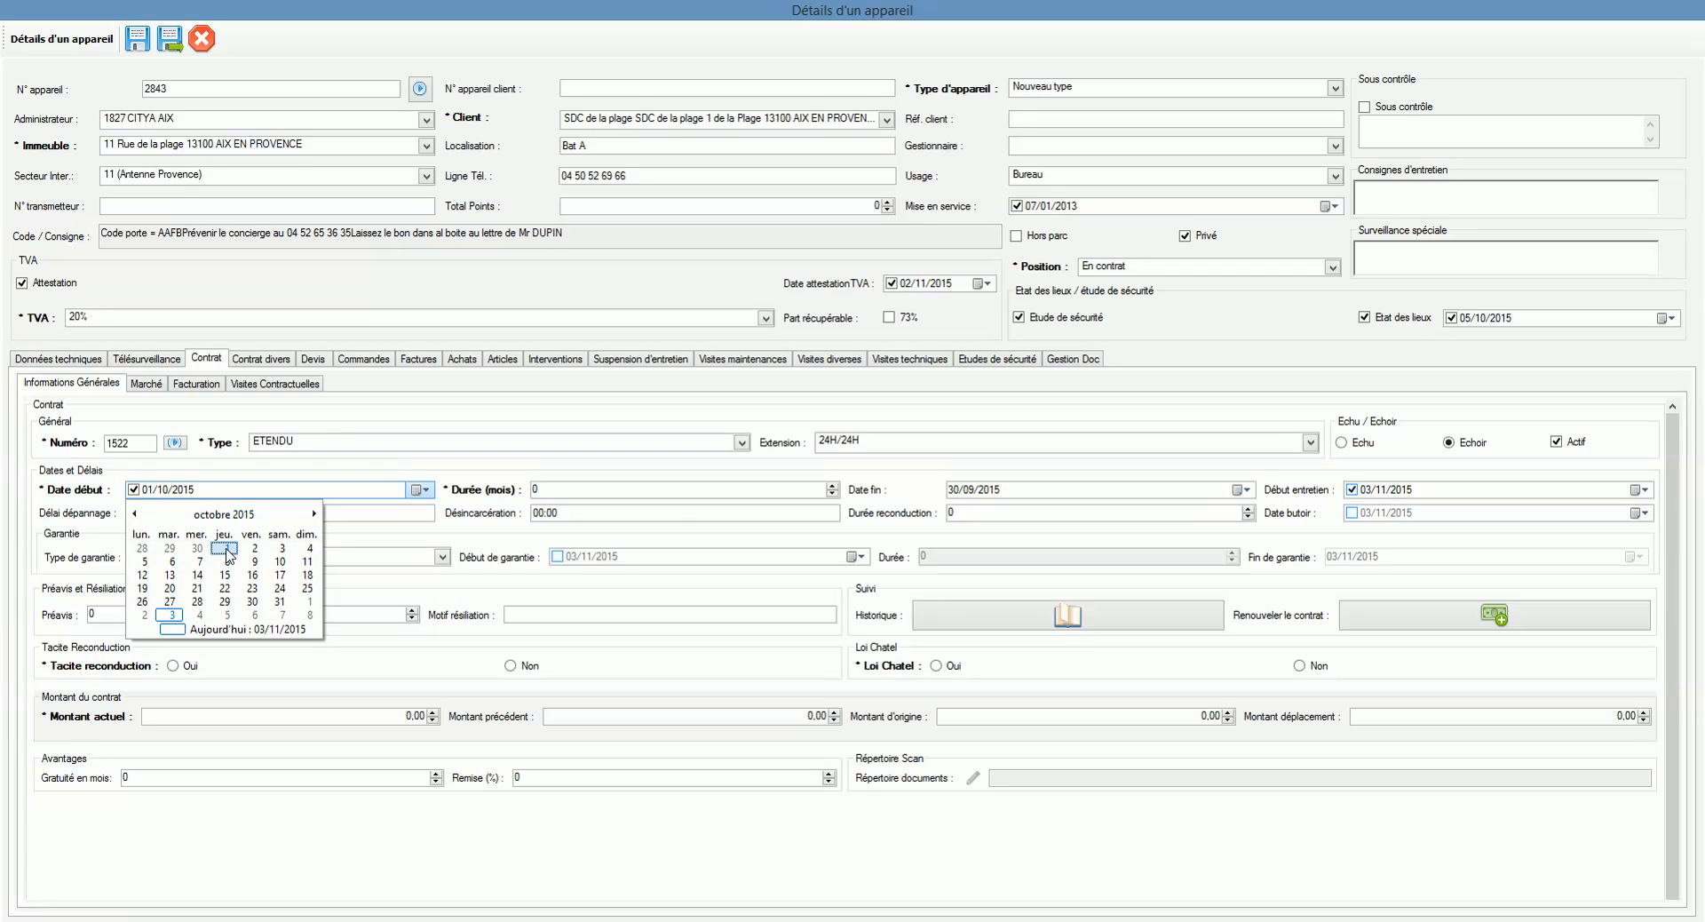
click(228, 555)
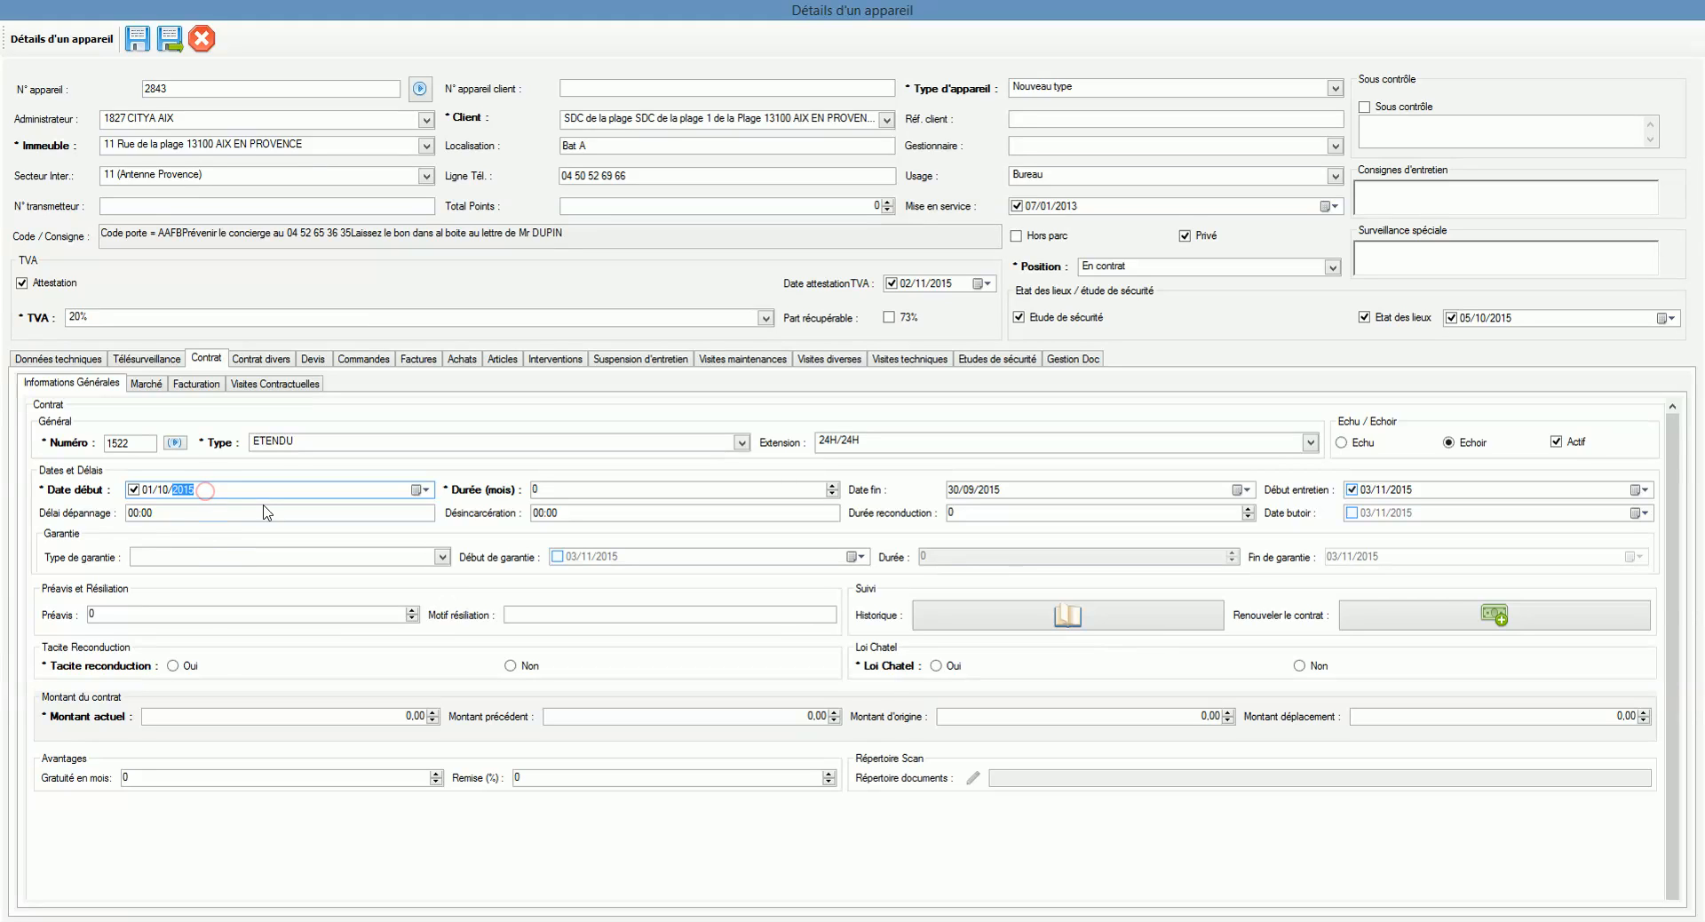
click(539, 490)
double_click(538, 489)
click(998, 493)
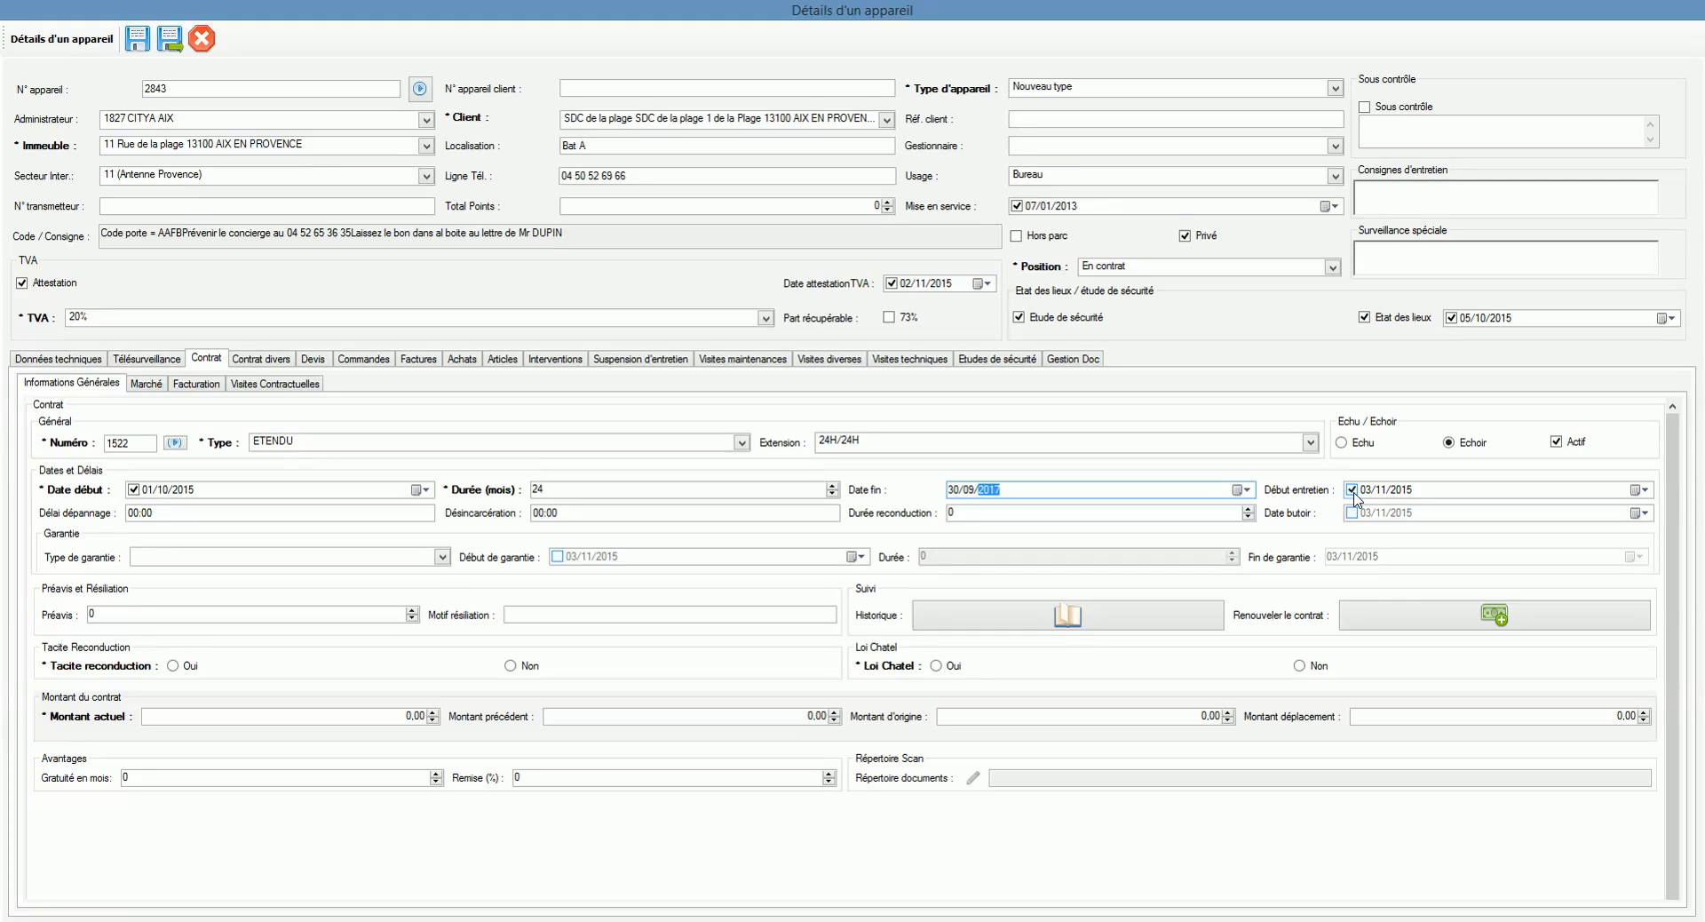
click(1641, 490)
click(1362, 562)
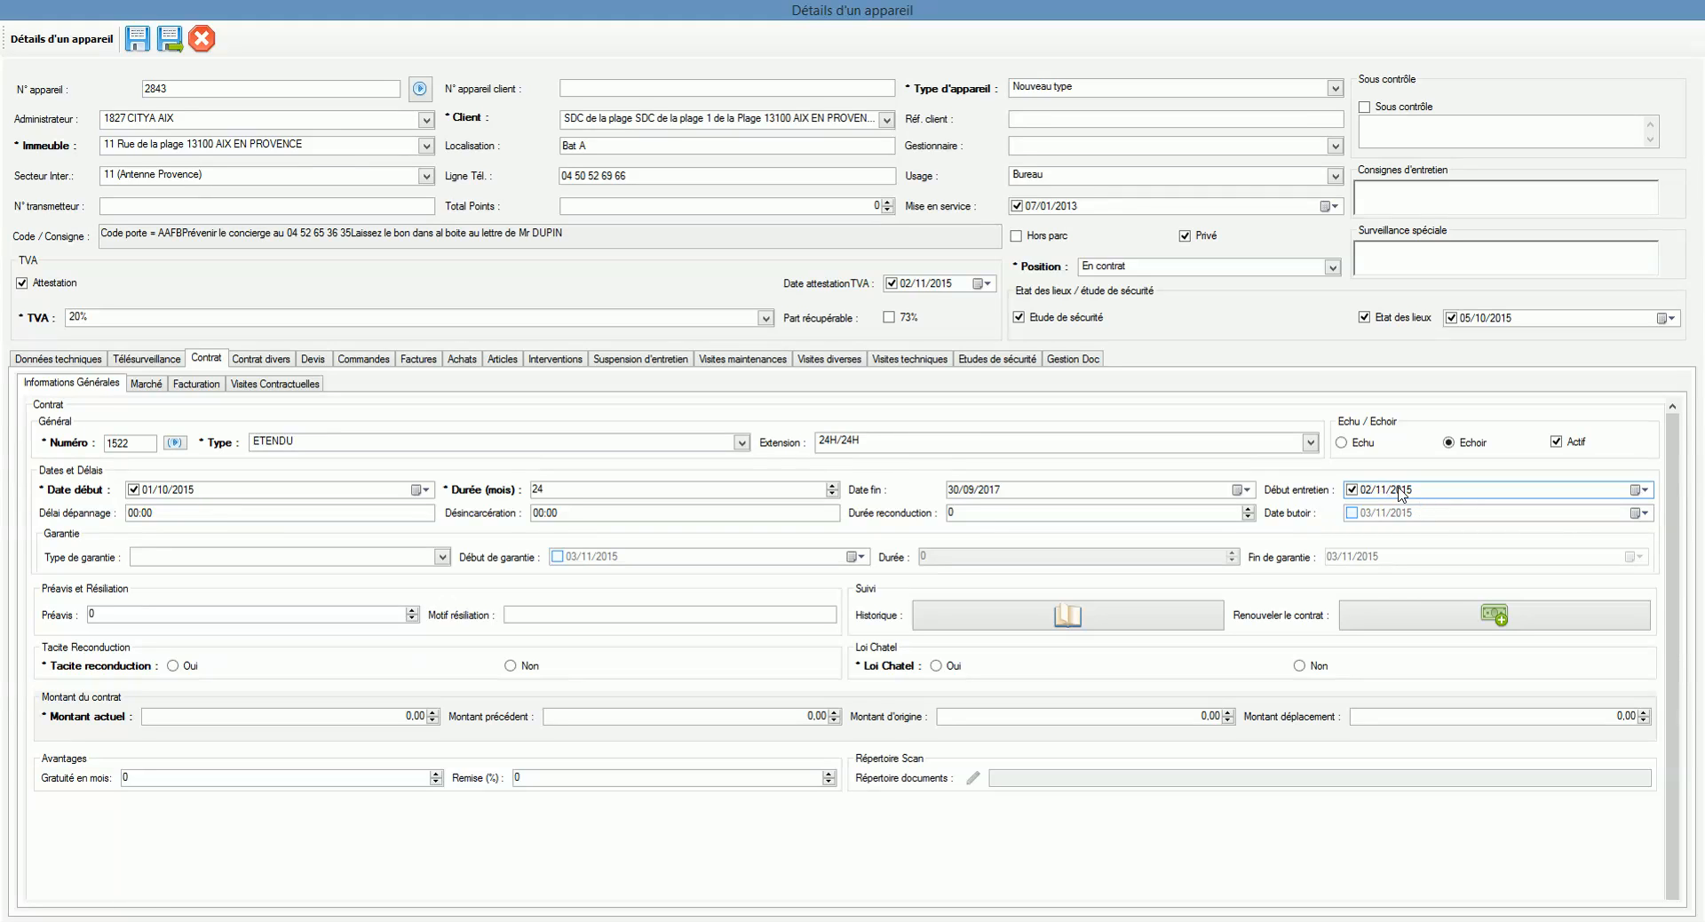
Step: Raise Gratuité en mois to 3 and check the start and end date years
click(125, 778)
click(436, 773)
click(436, 774)
click(436, 774)
click(1435, 493)
click(1066, 496)
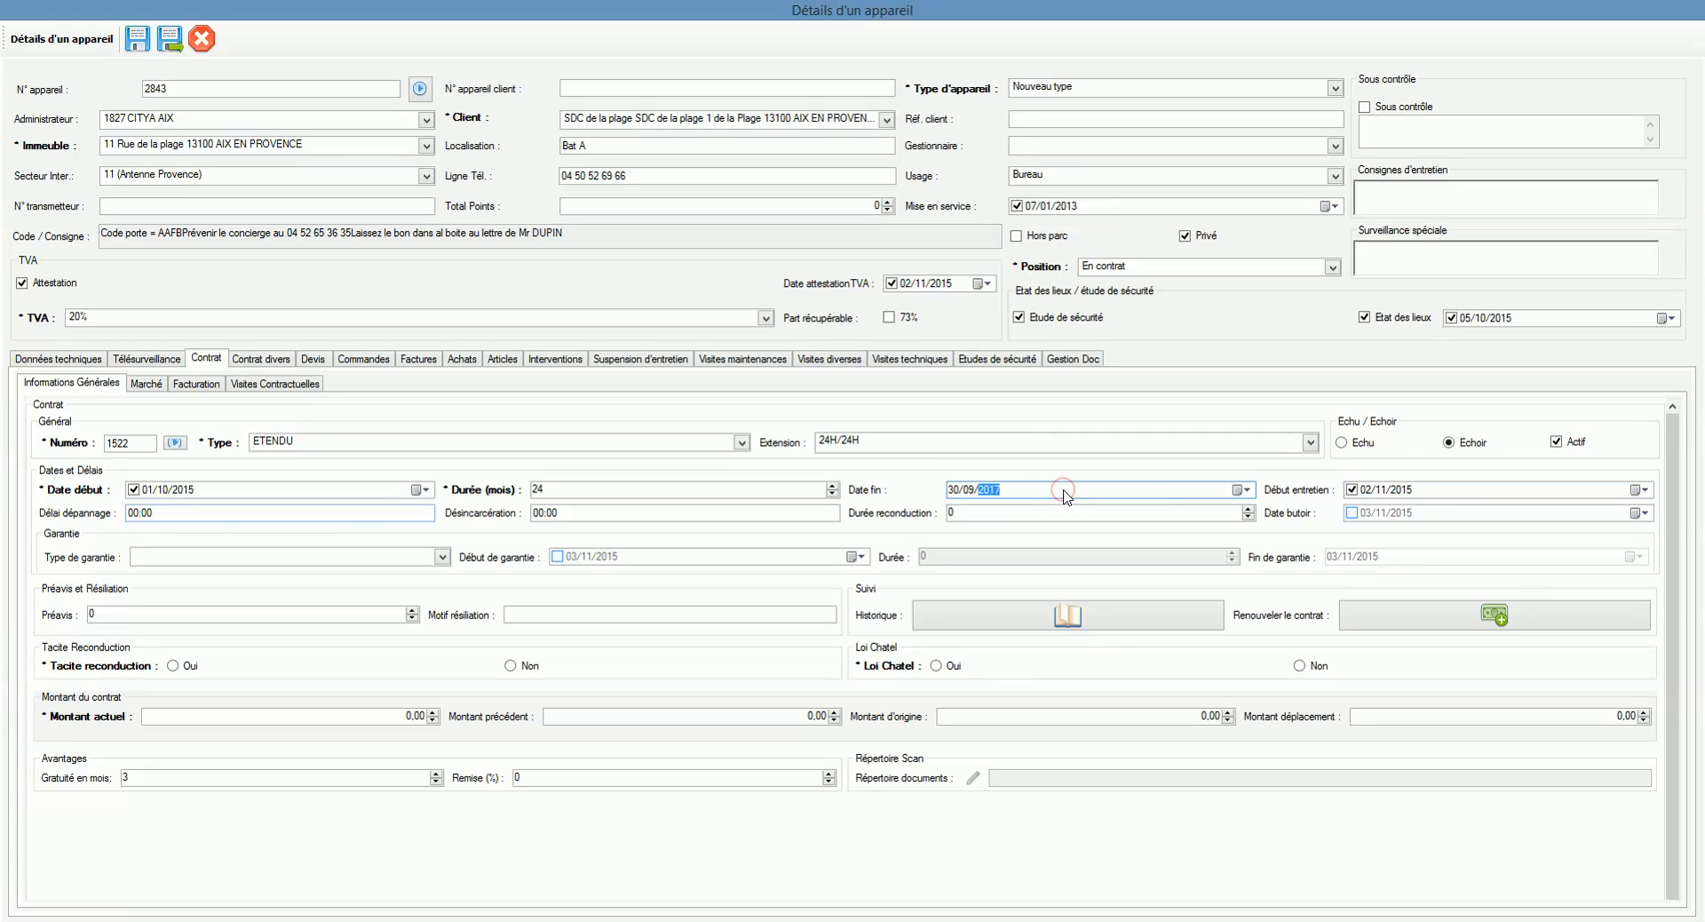
click(1395, 493)
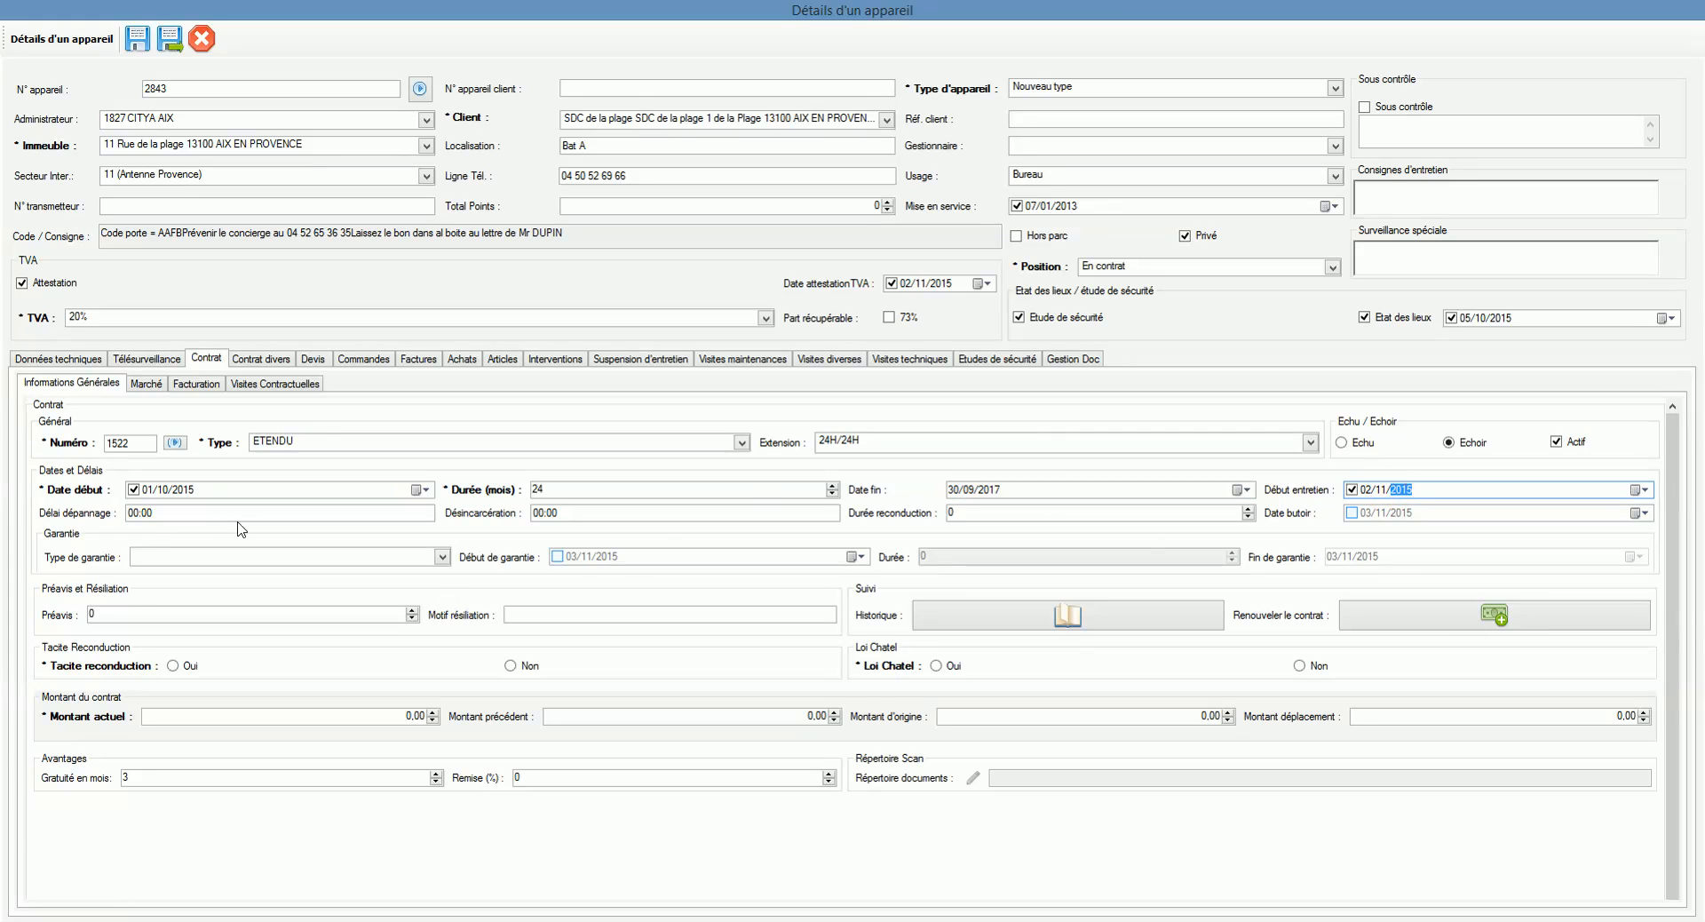
Step: Enter a 04:00 repair delay, 01:00 Désincarcération delay and 12-month renewal duration
click(204, 508)
text(0)
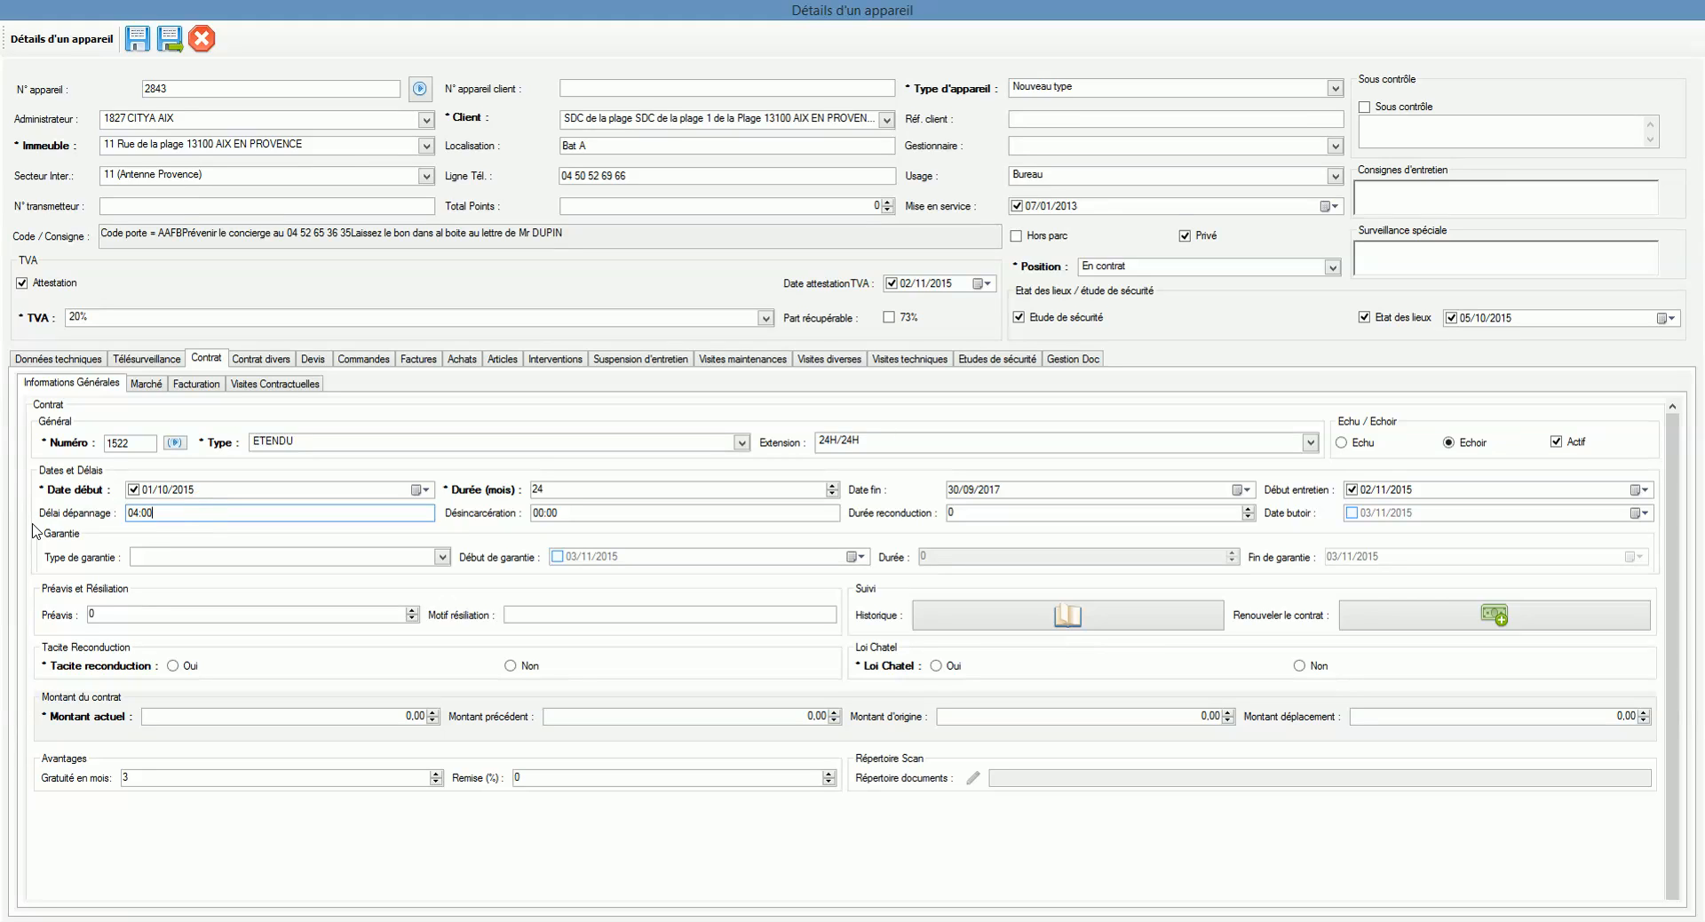
click(582, 513)
text(01:)
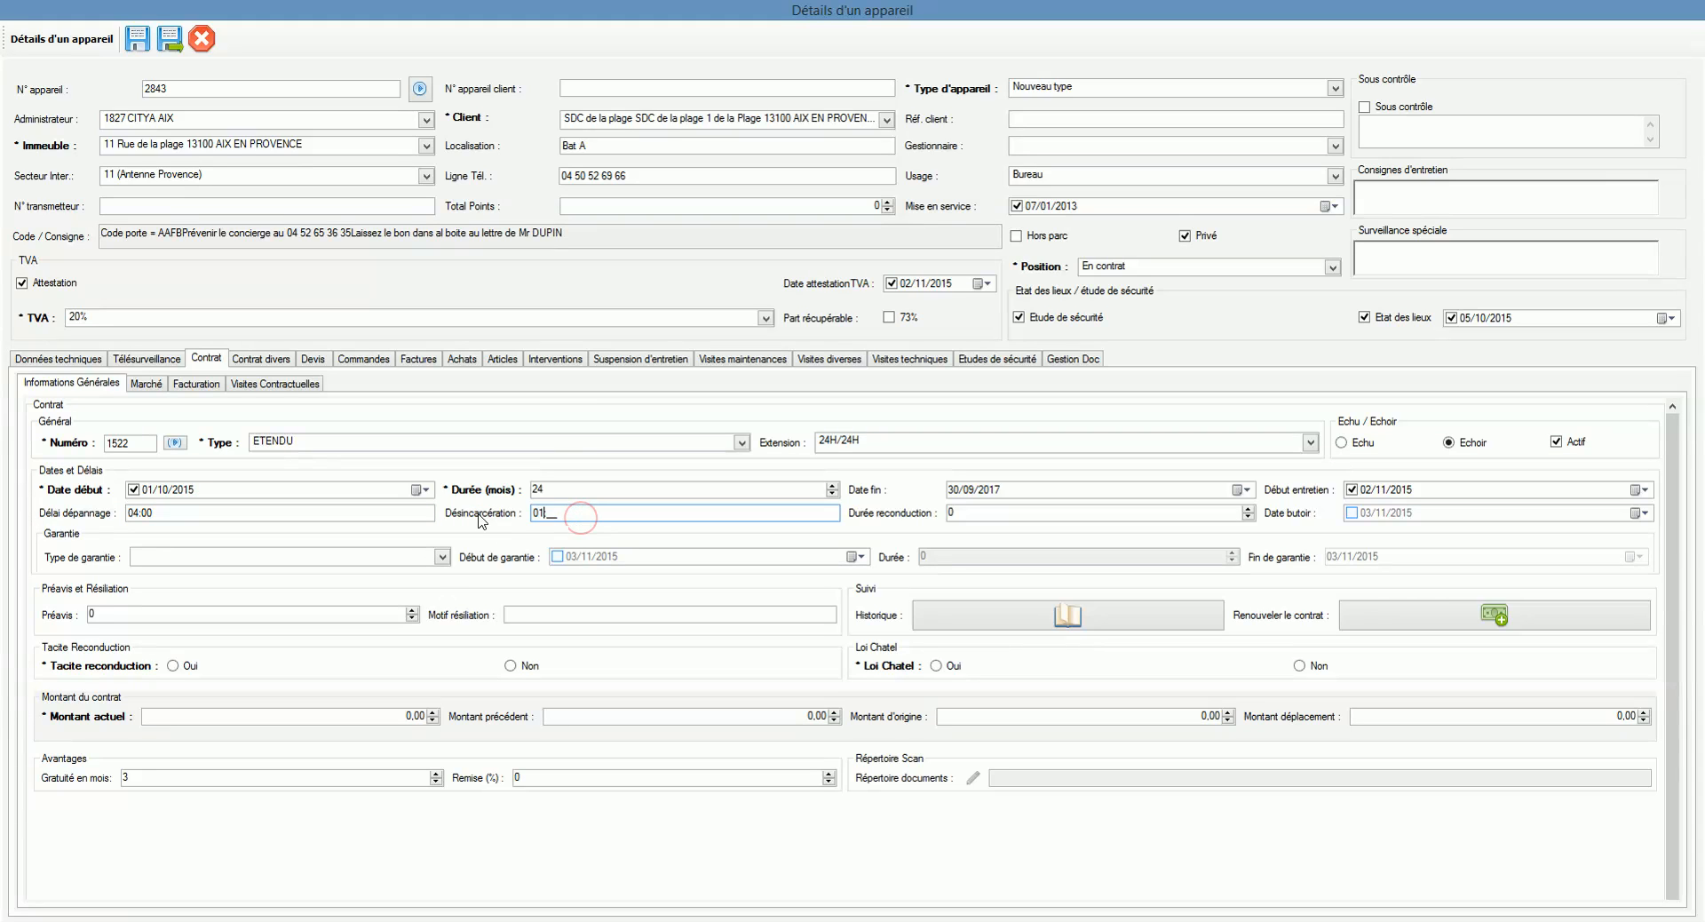
text(00)
click(986, 513)
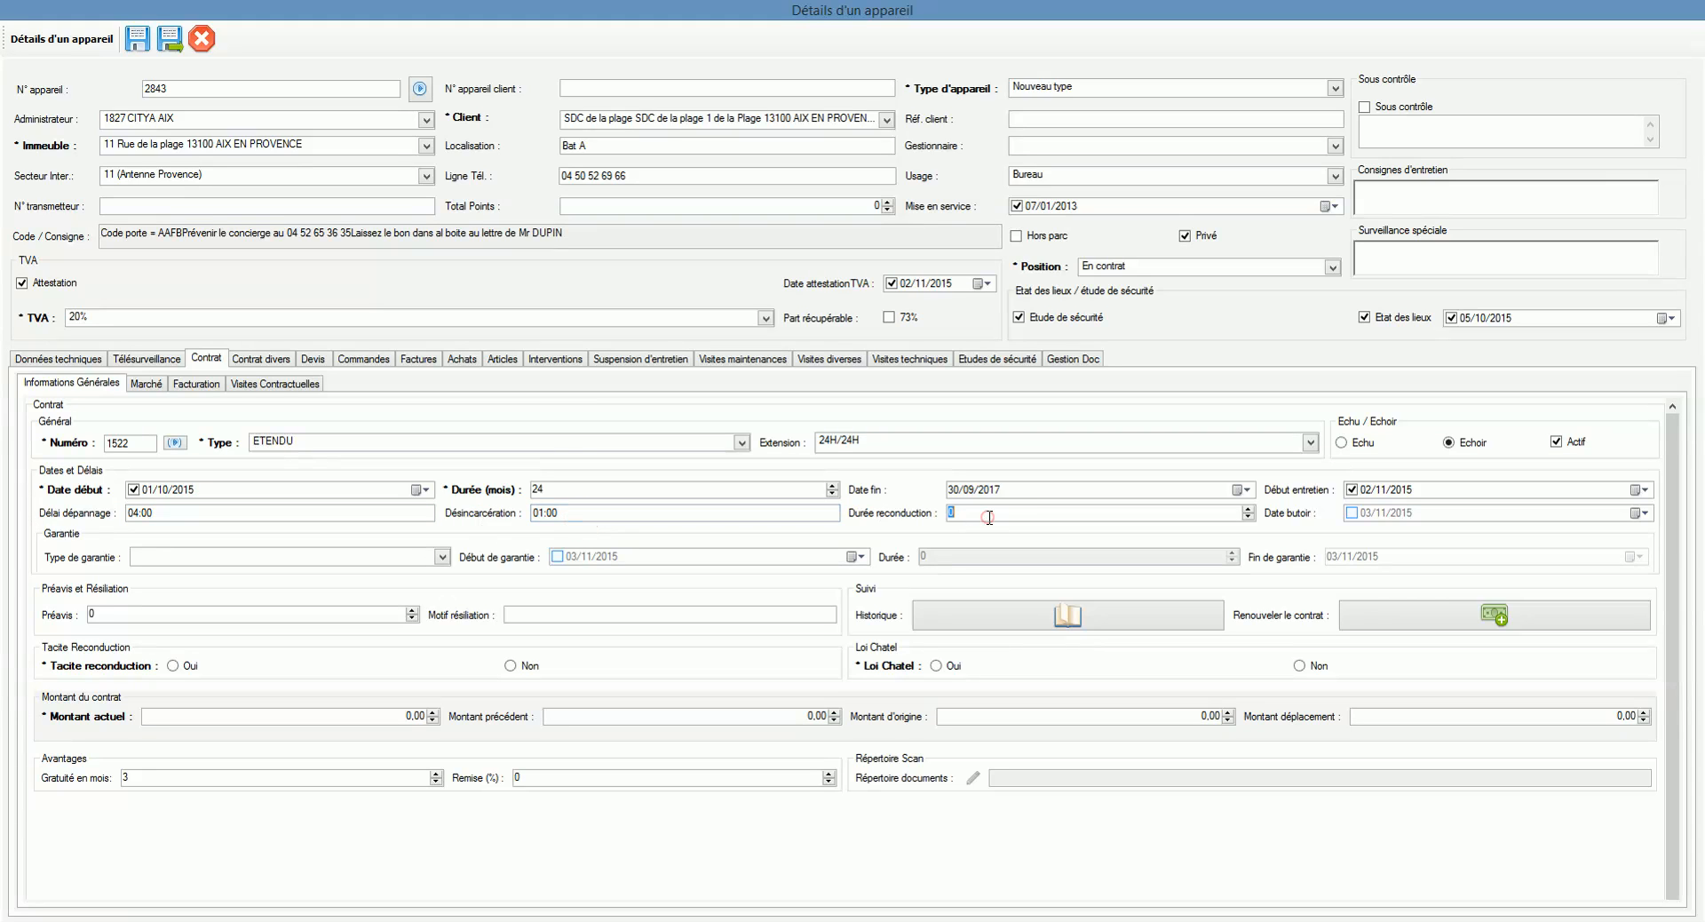
text(12)
Step: Set a 3-month Préavis and mark Tacite reconduction and Loi Chatel as Oui
click(312, 558)
click(312, 558)
text(3)
click(509, 614)
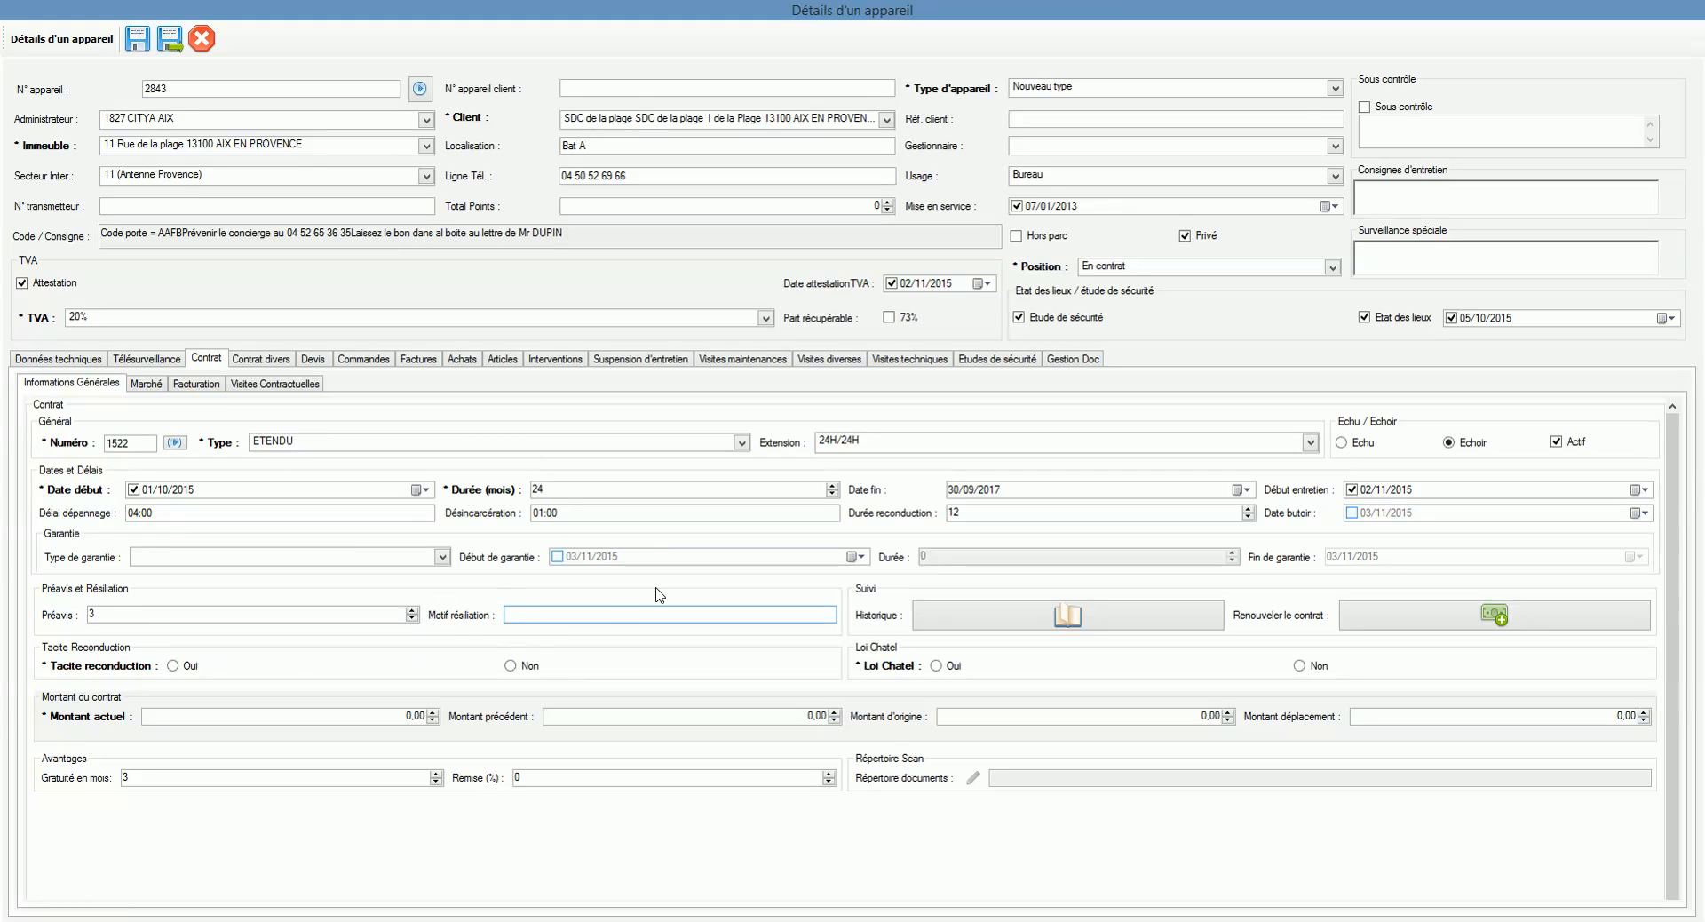
click(181, 667)
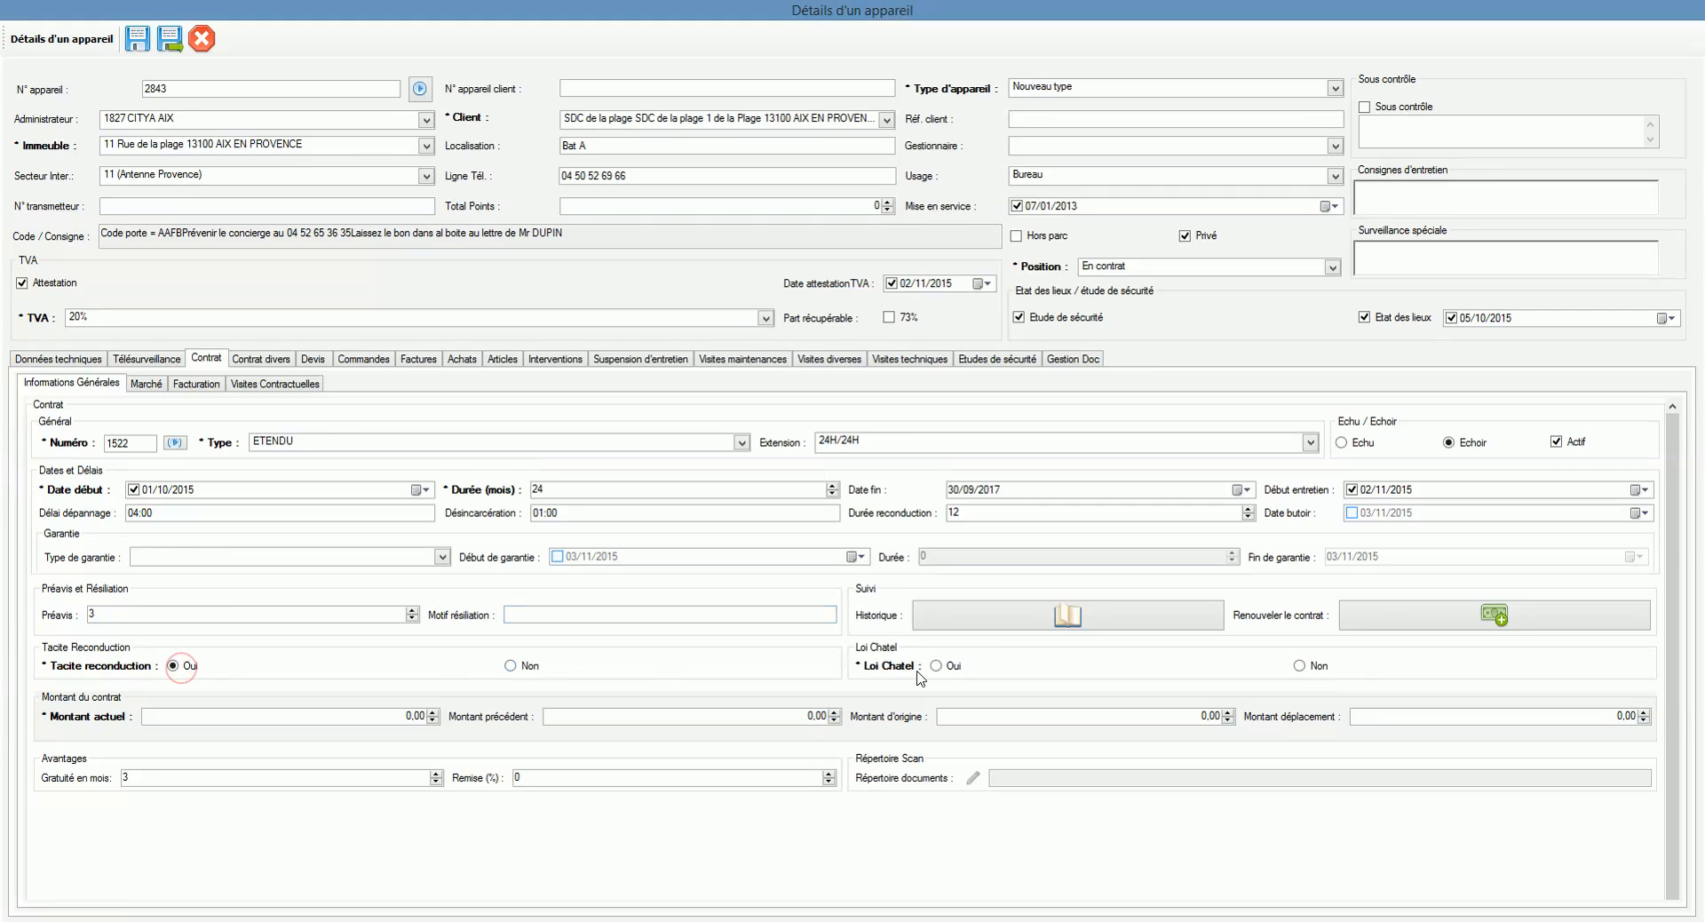
click(938, 668)
Step: Enter a 1 500,00 current amount and a 35,00 travel charge
click(397, 717)
text(150)
click(641, 715)
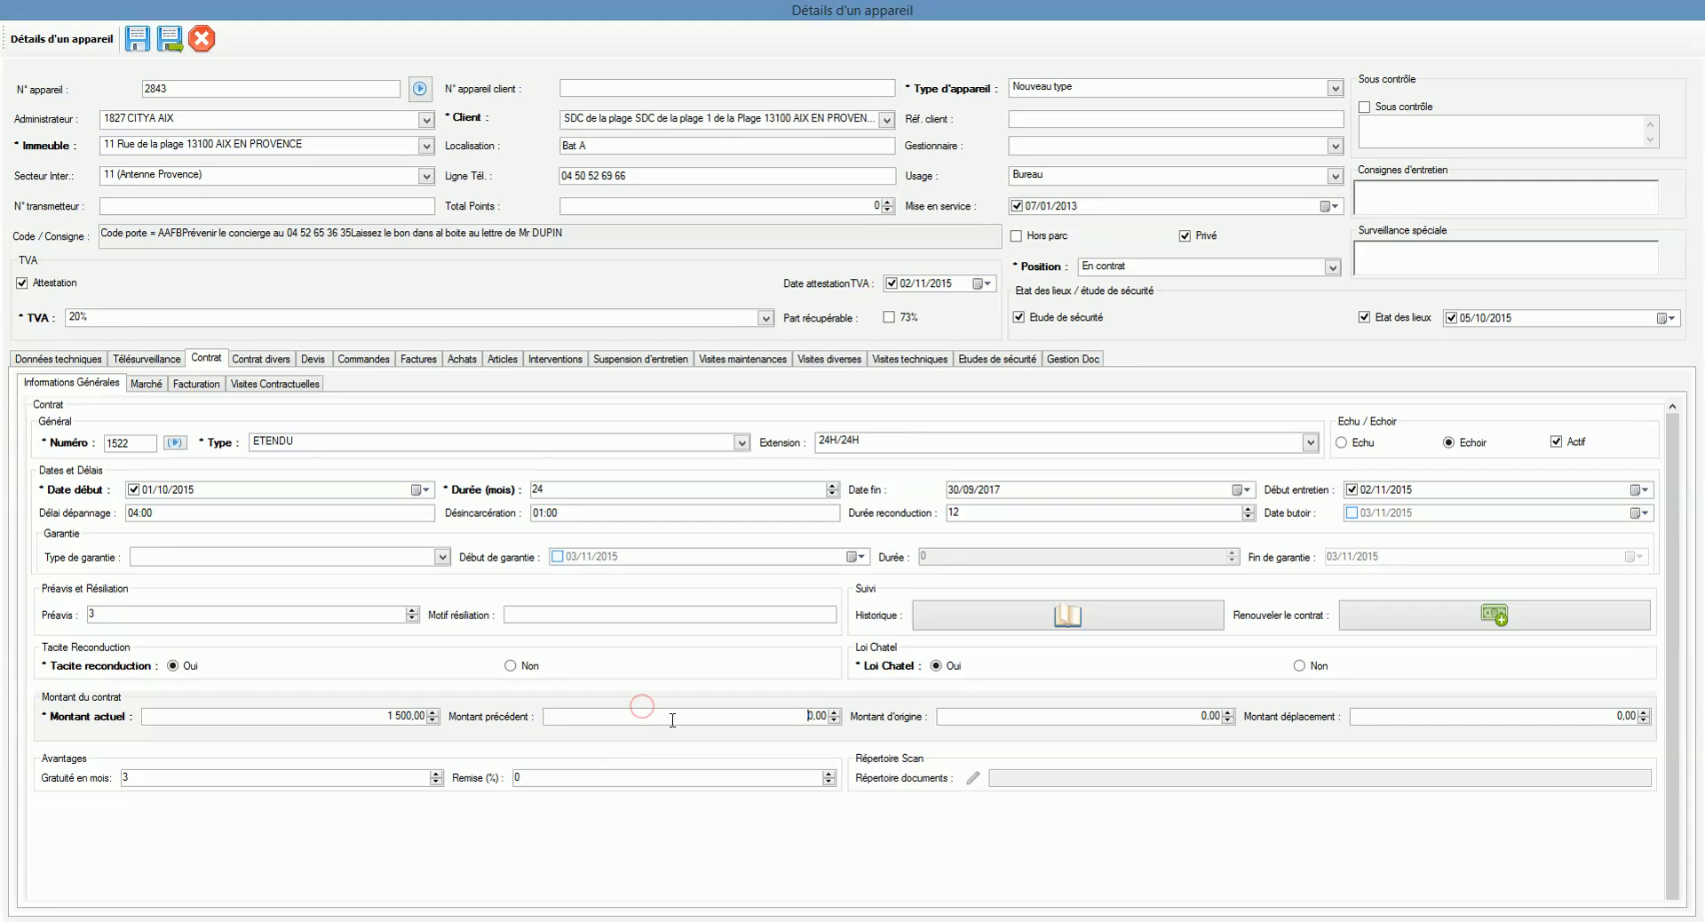
click(1116, 715)
click(1433, 713)
click(1190, 715)
Step: Set Répertoire documents to the Observatoire Reims folder, then open it to check and close it
click(1059, 779)
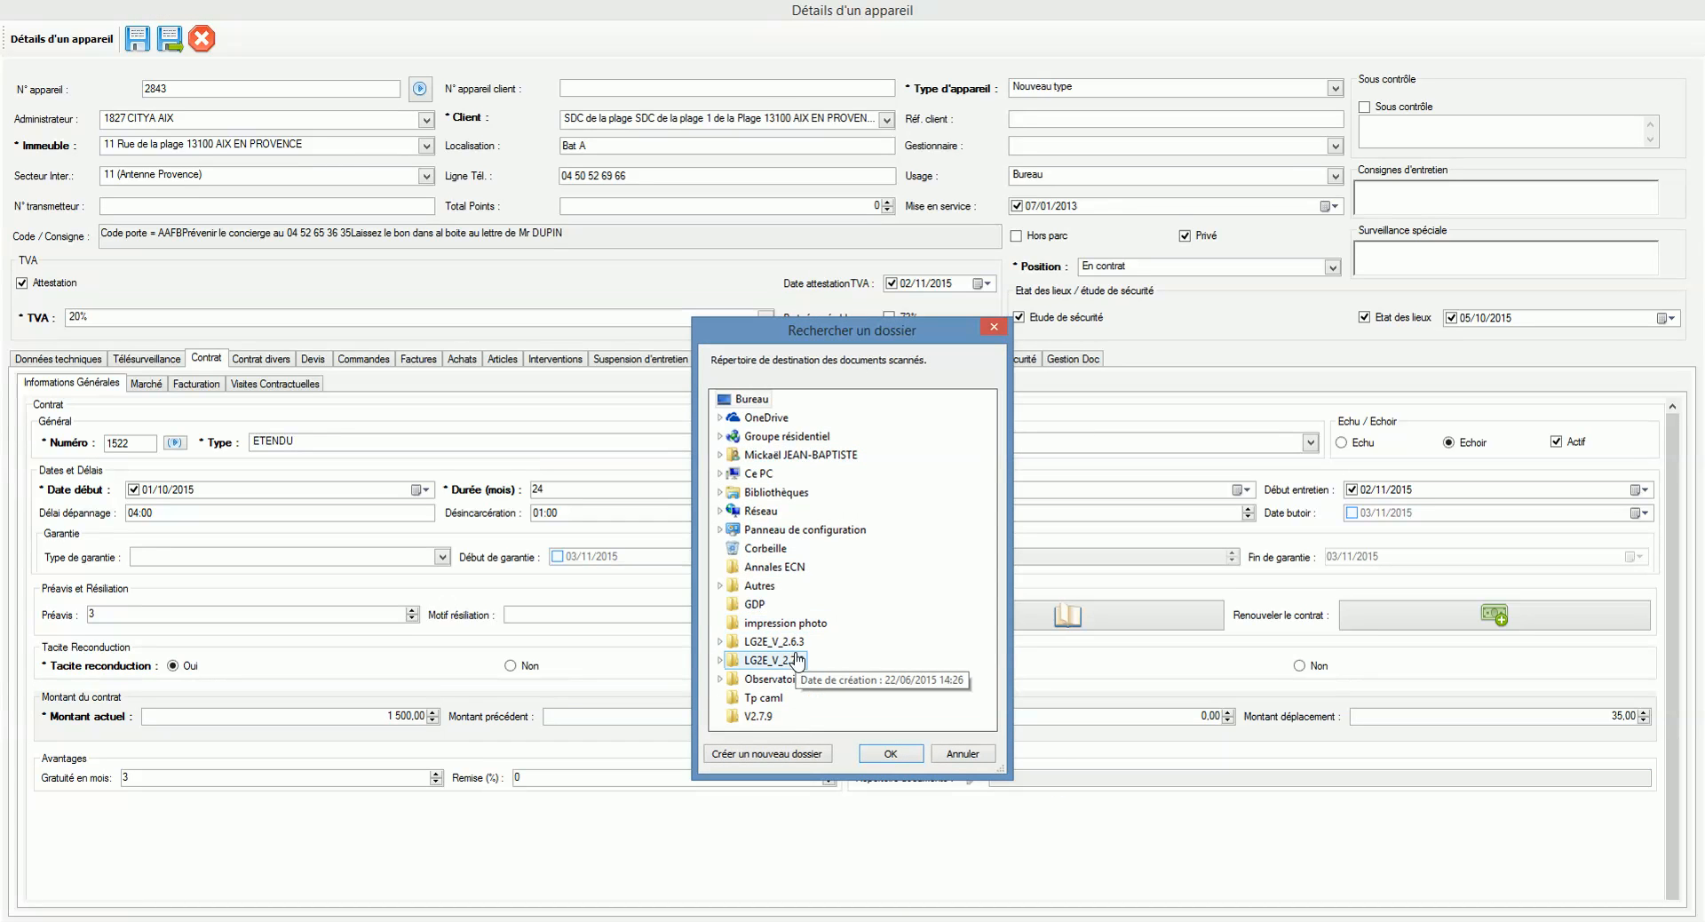
click(786, 679)
click(890, 754)
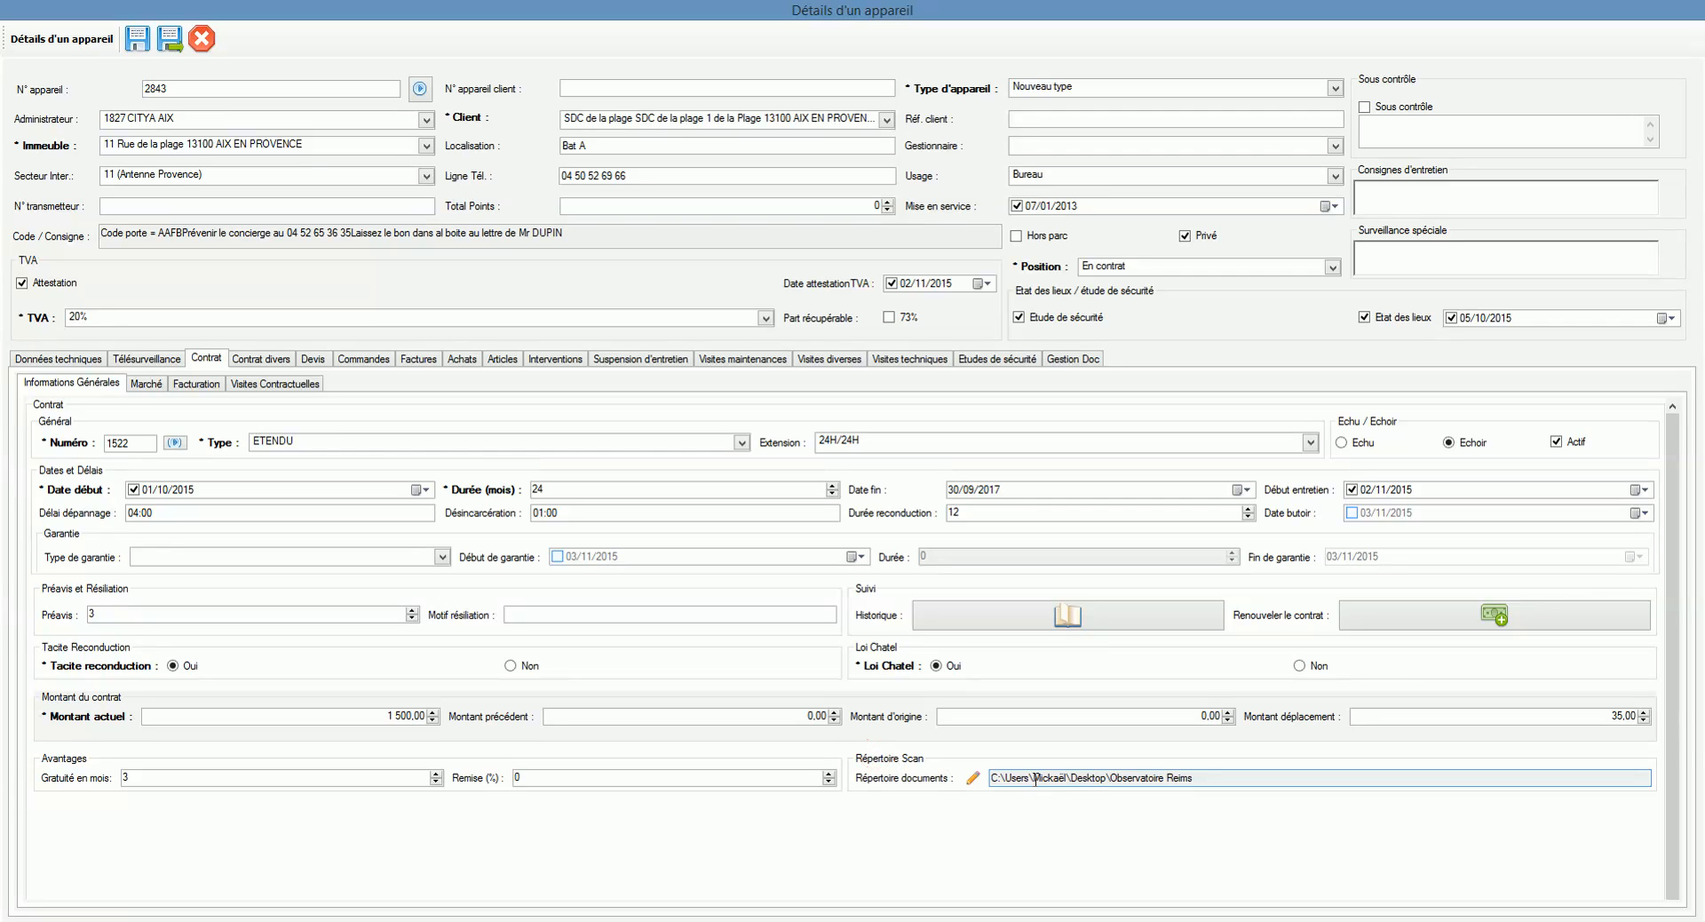
click(972, 778)
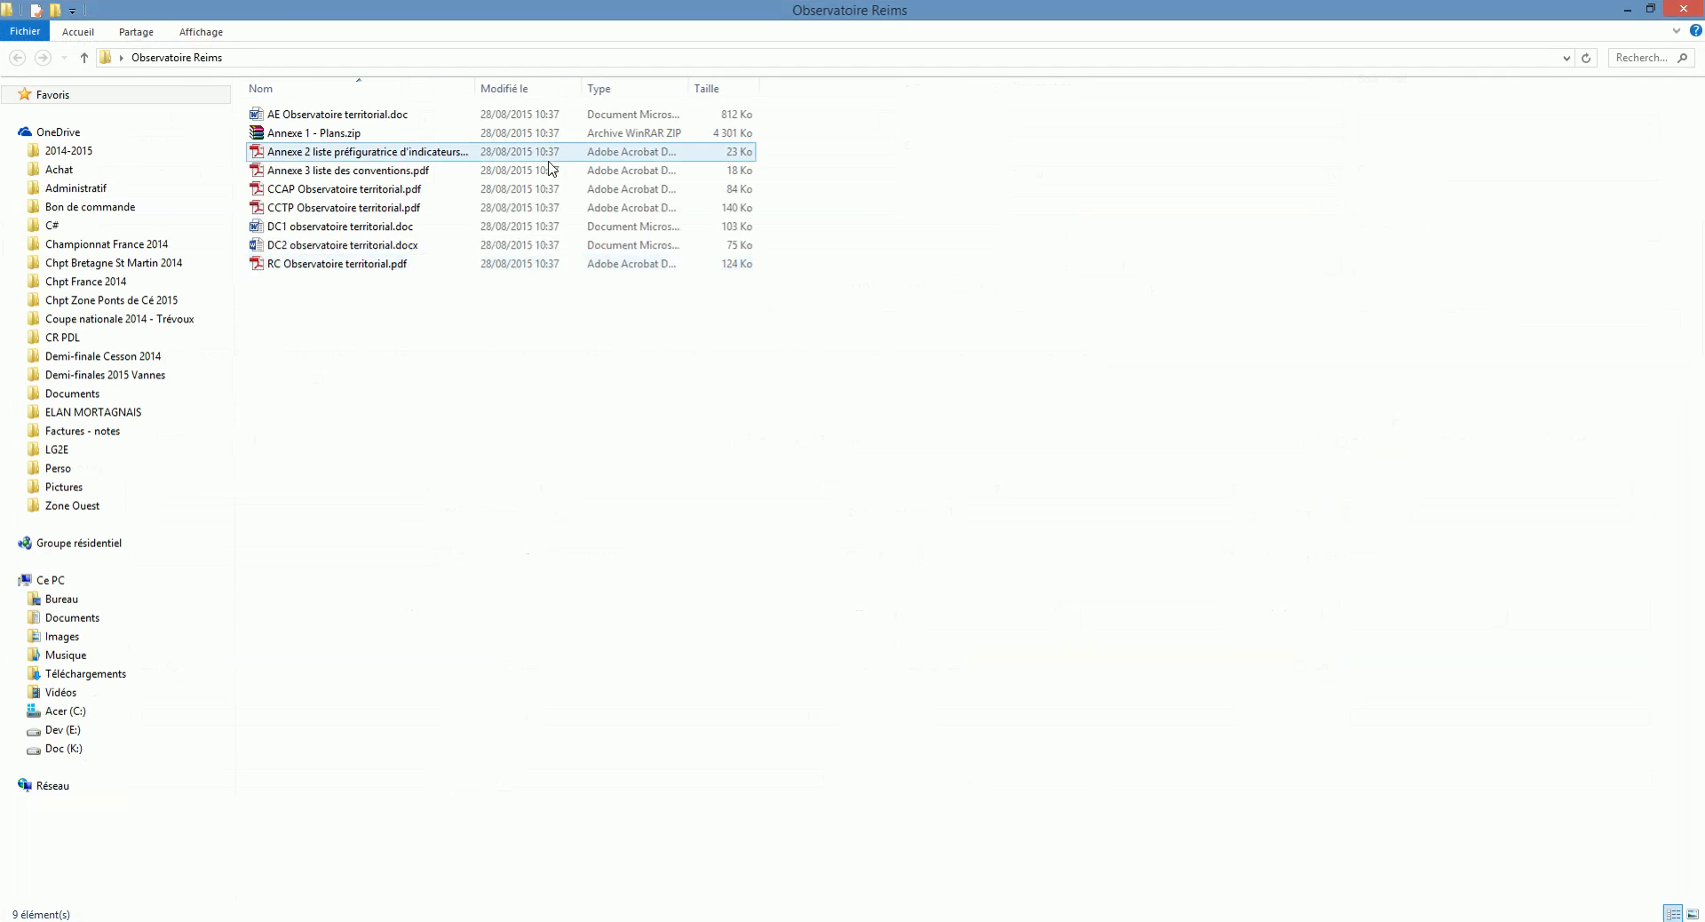
click(1698, 11)
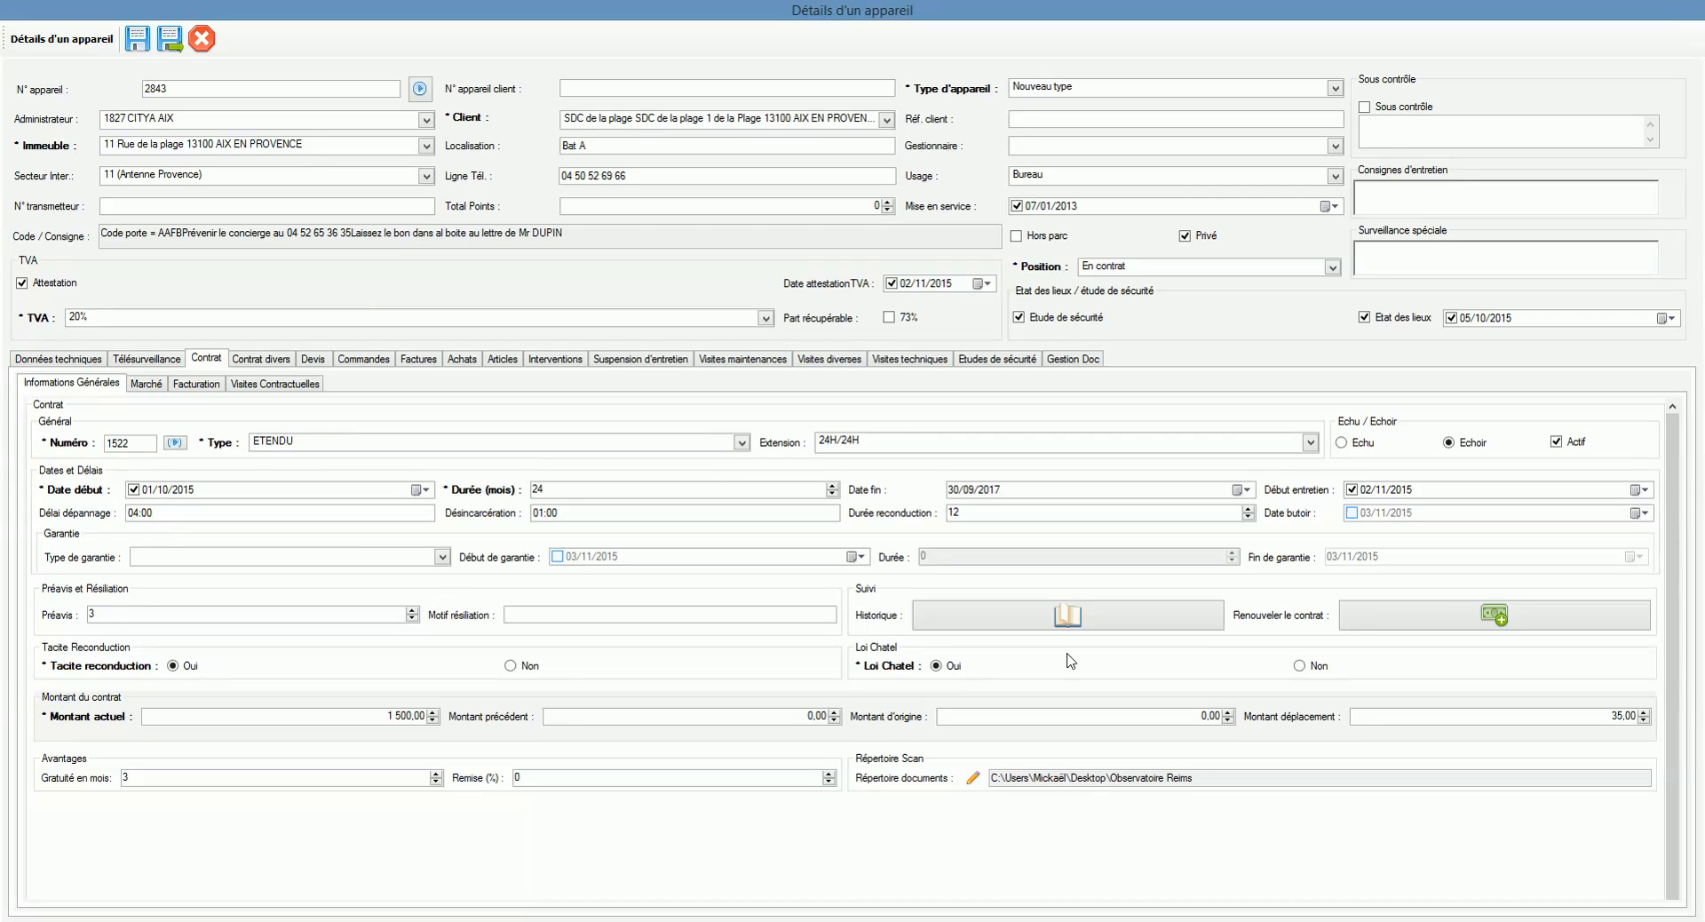
Step: Check the empty contract history, then start a contract renewal and cancel it
click(1124, 619)
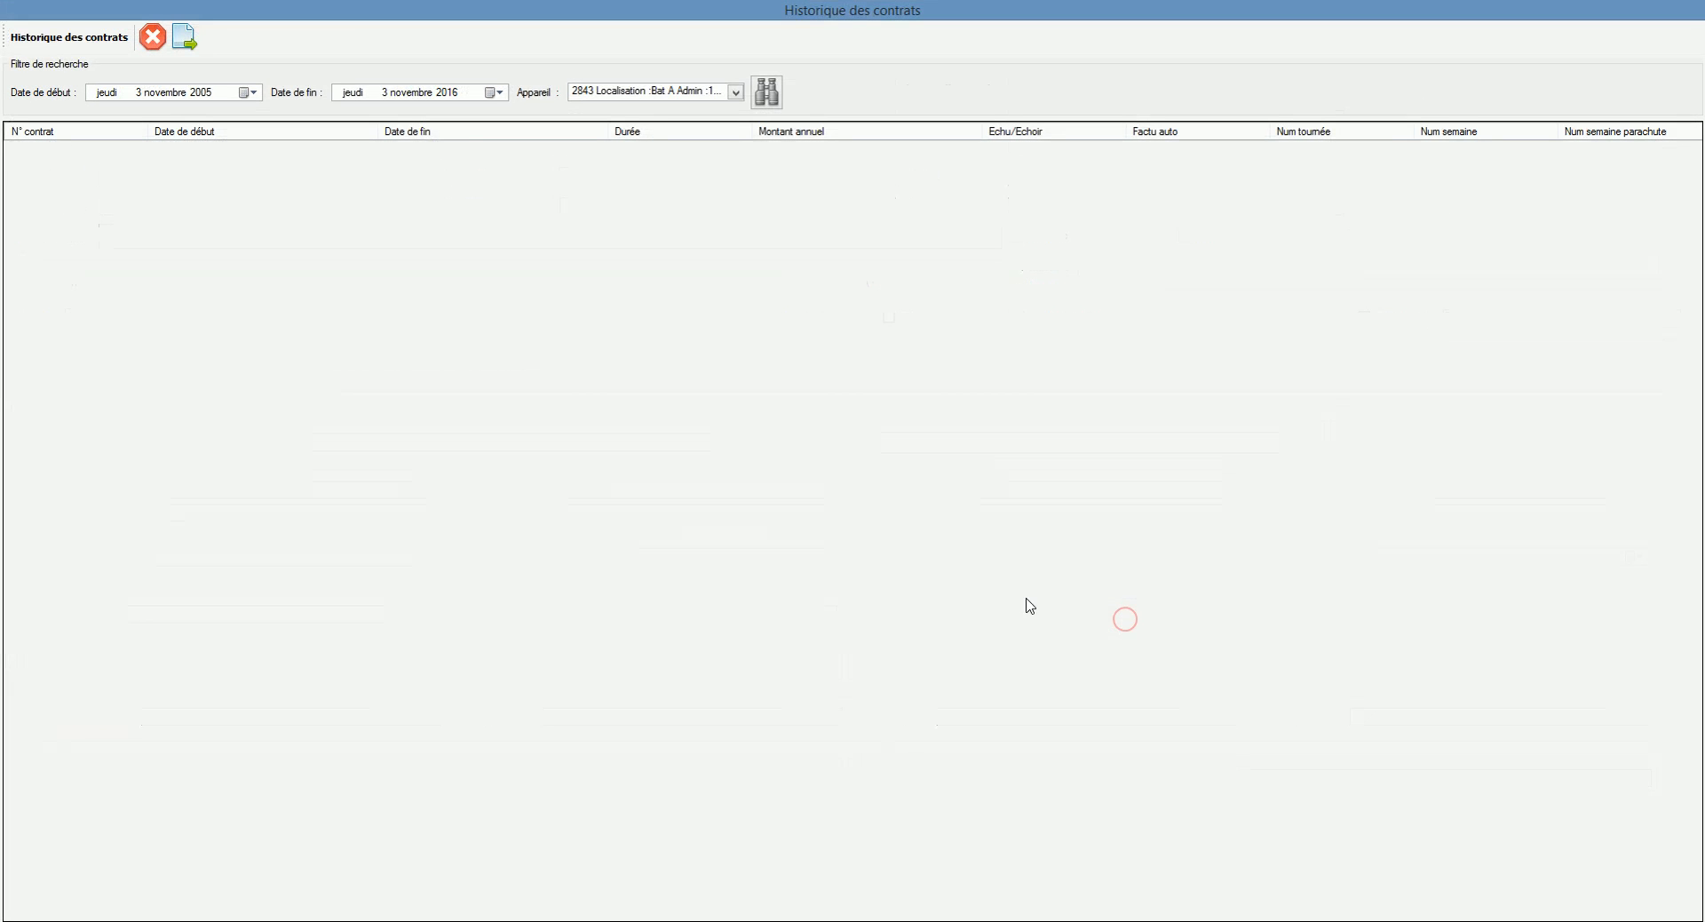
click(152, 39)
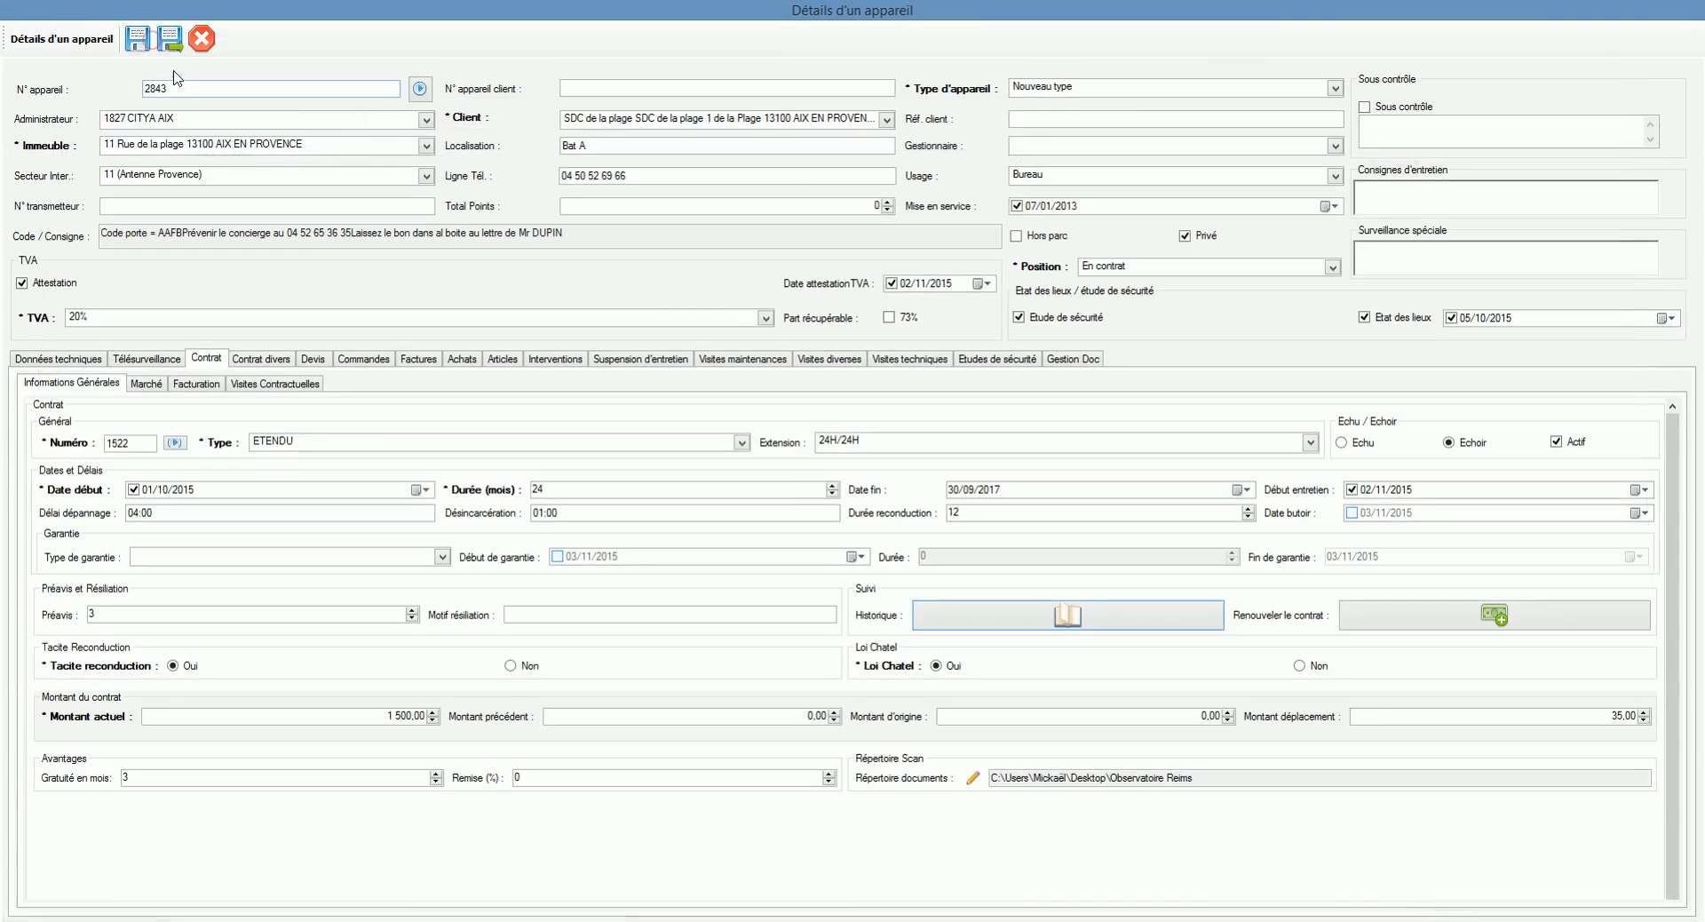
click(1381, 627)
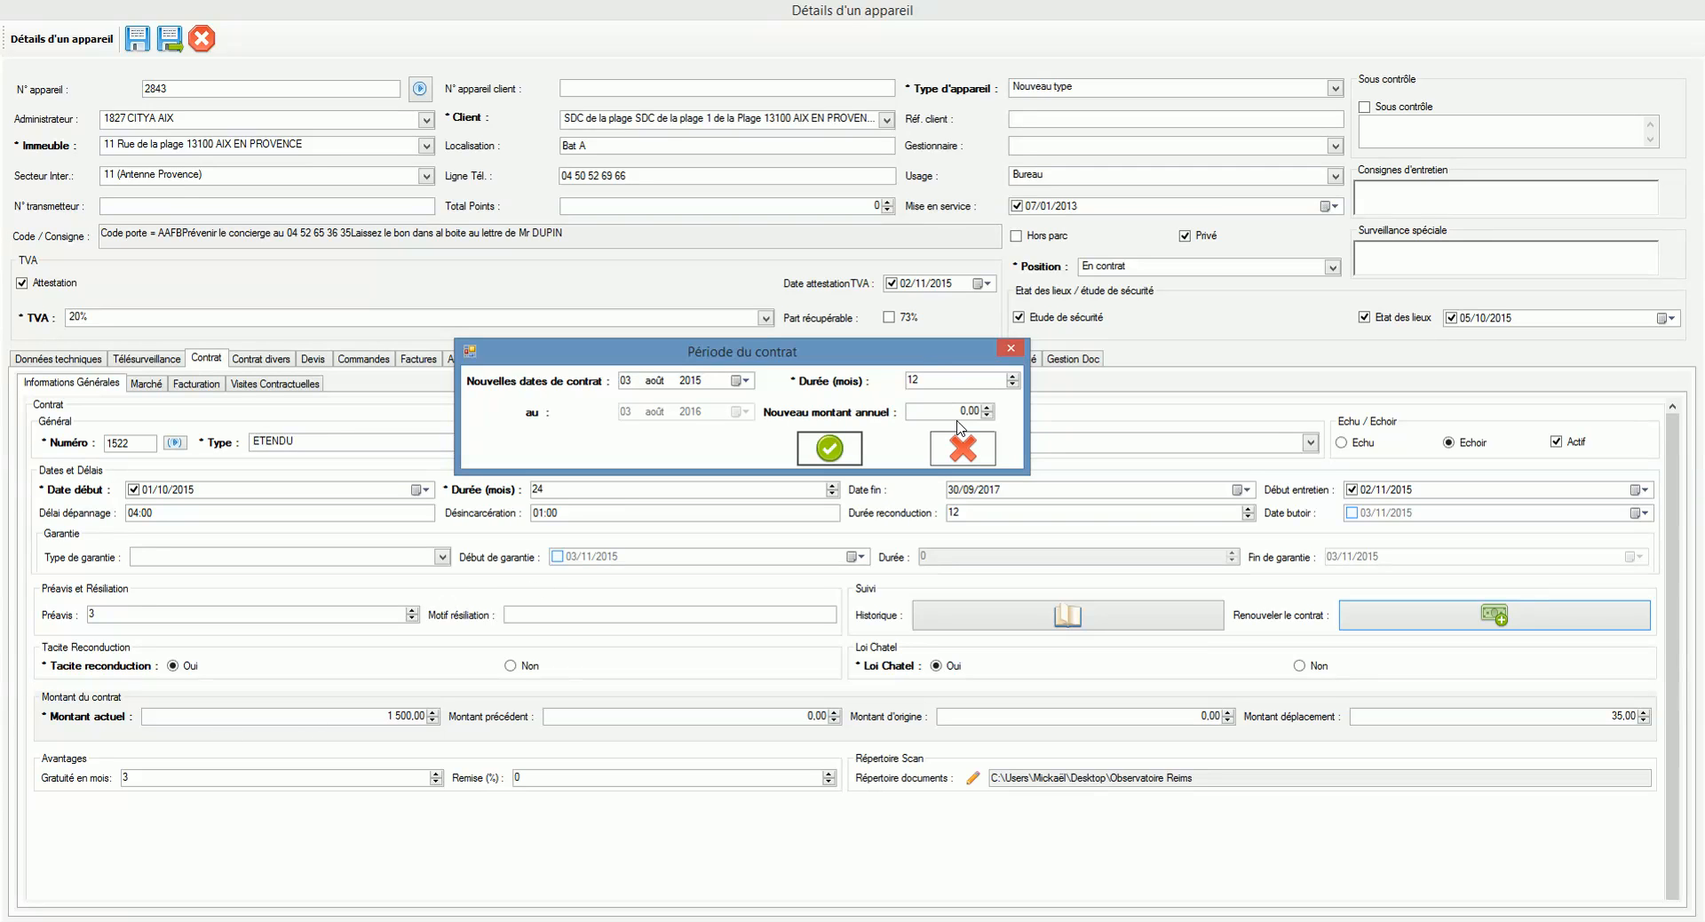
drag(953, 414, 979, 414)
drag(944, 355, 1357, 634)
click(1388, 730)
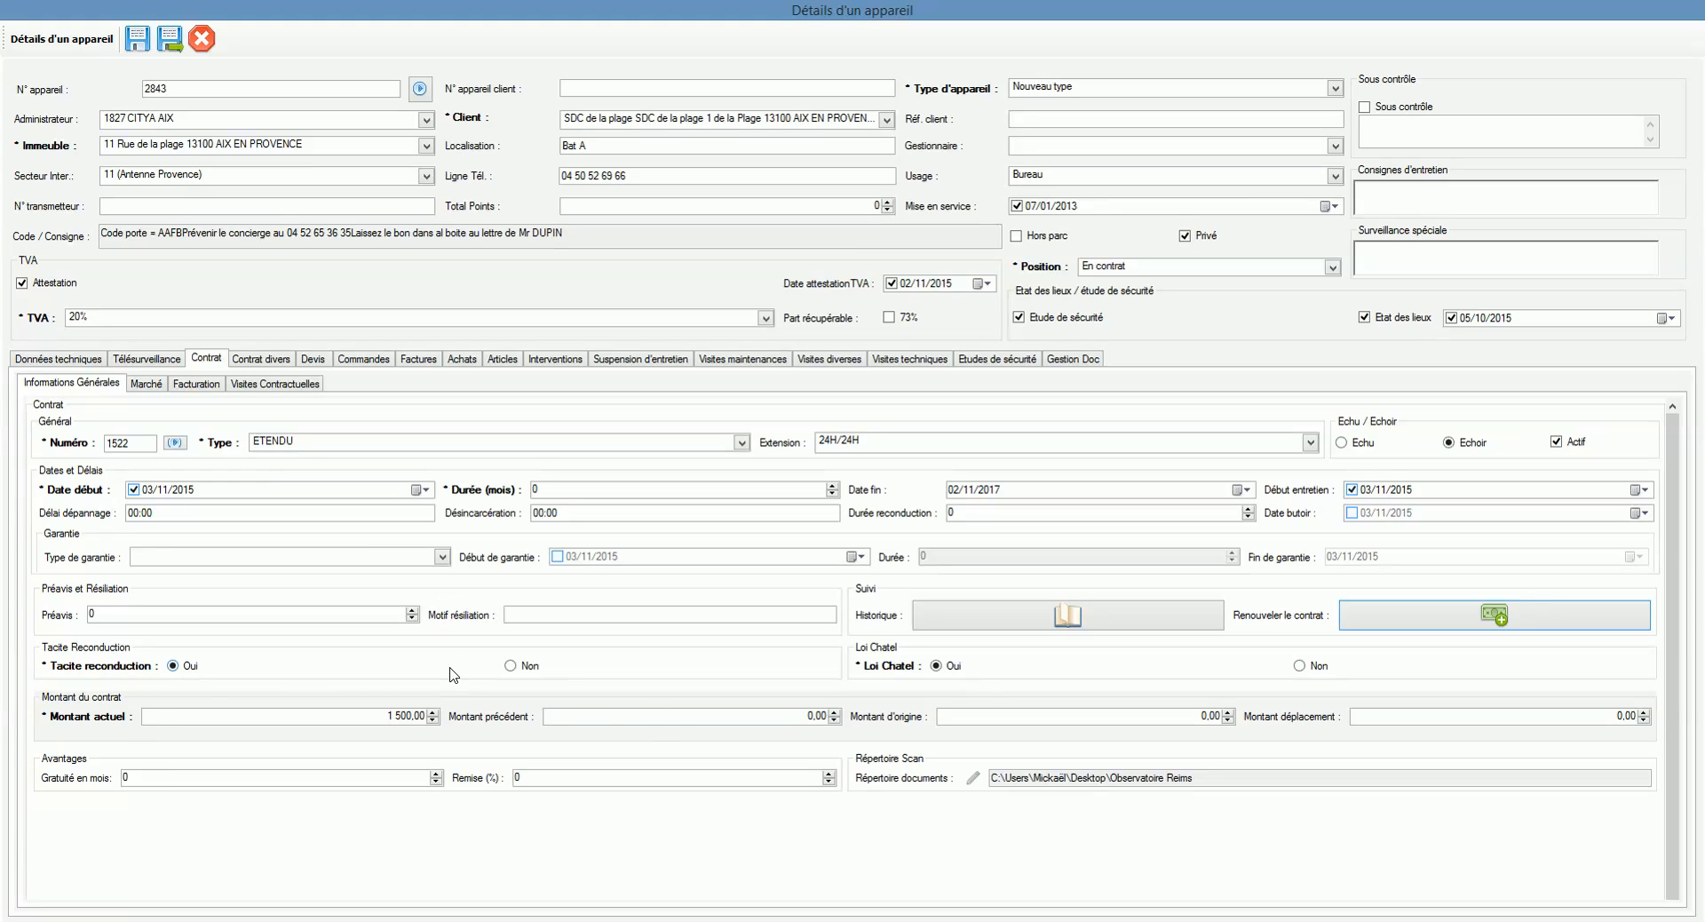
Step: Look over the Marché details, then switch to the Facturation sub-tab
click(148, 384)
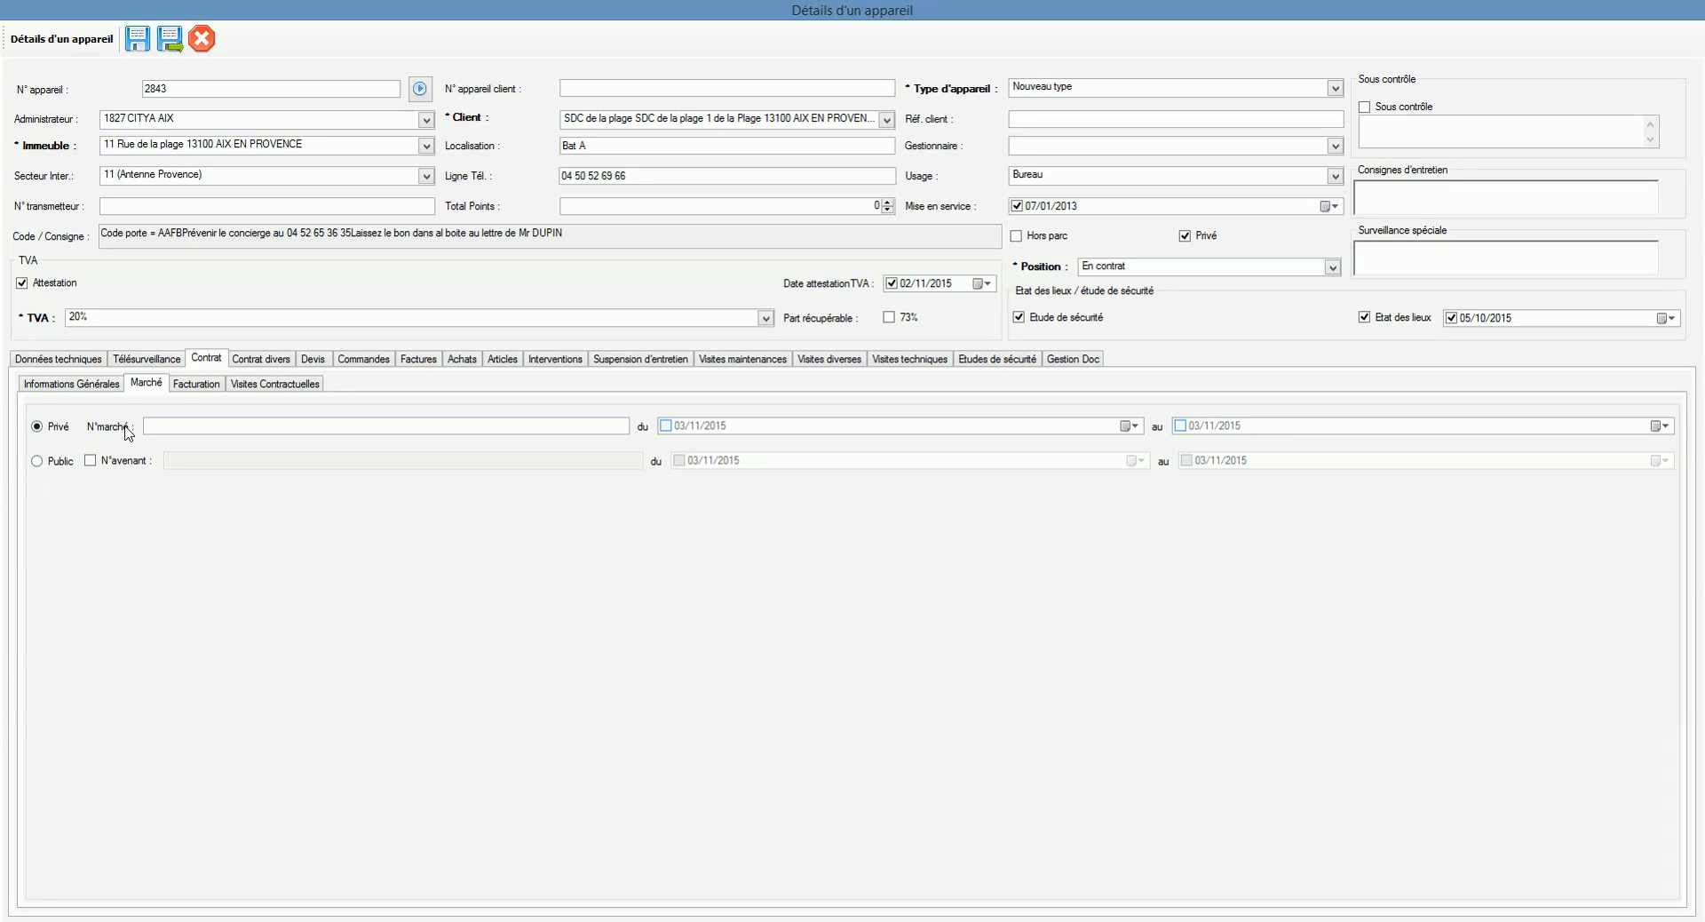
click(186, 384)
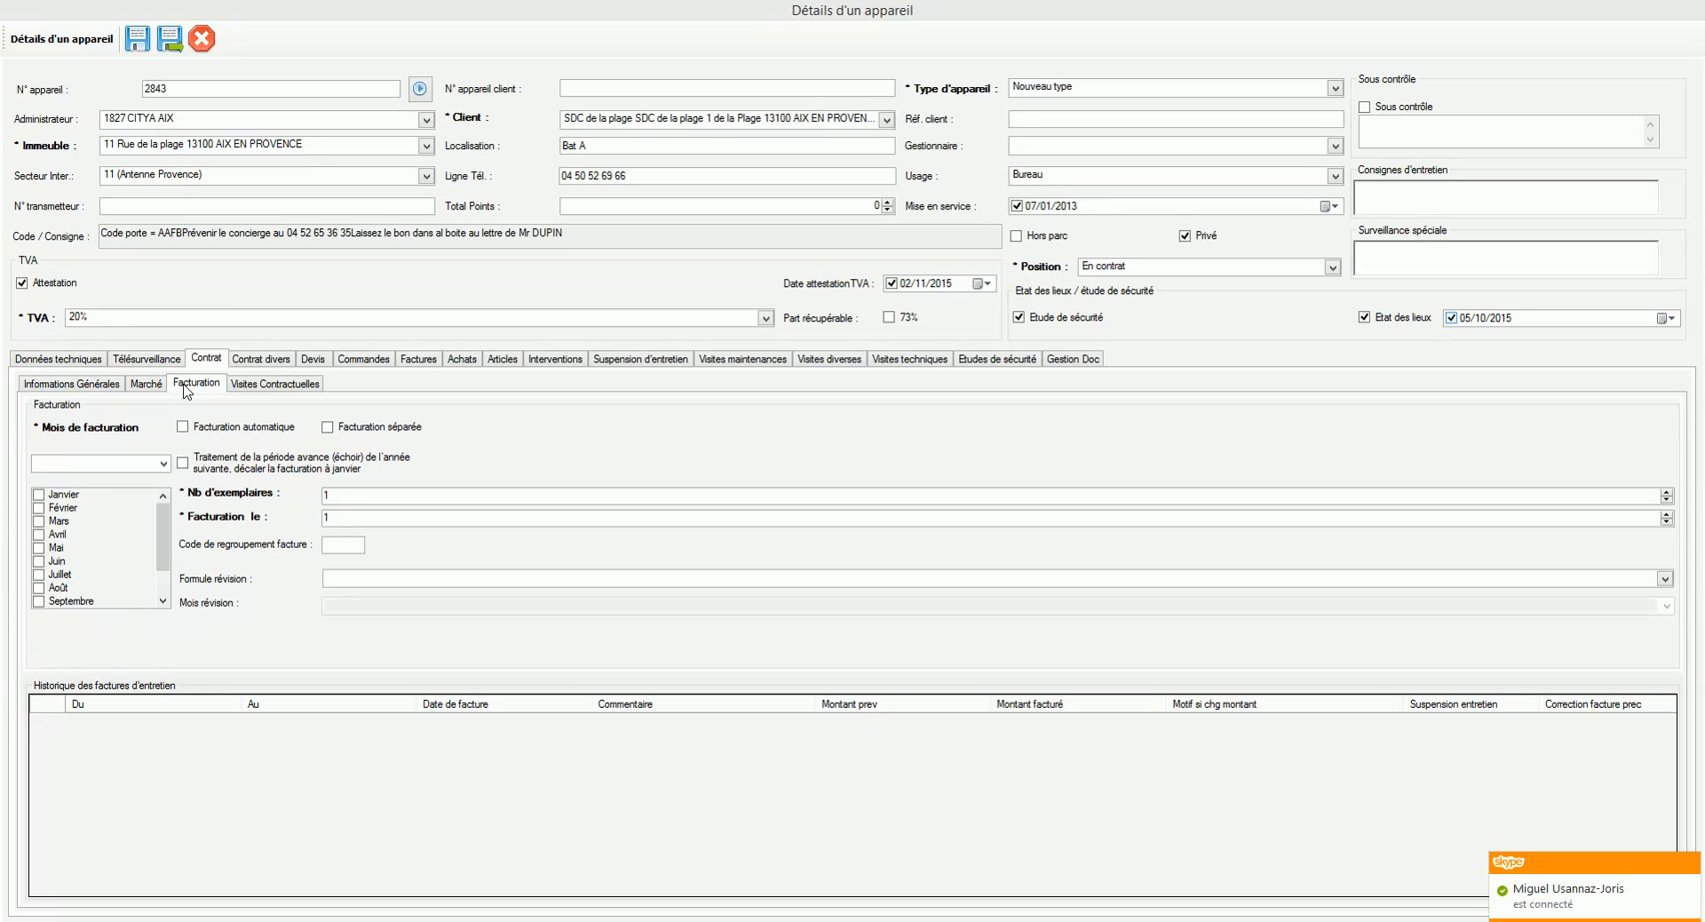
click(198, 427)
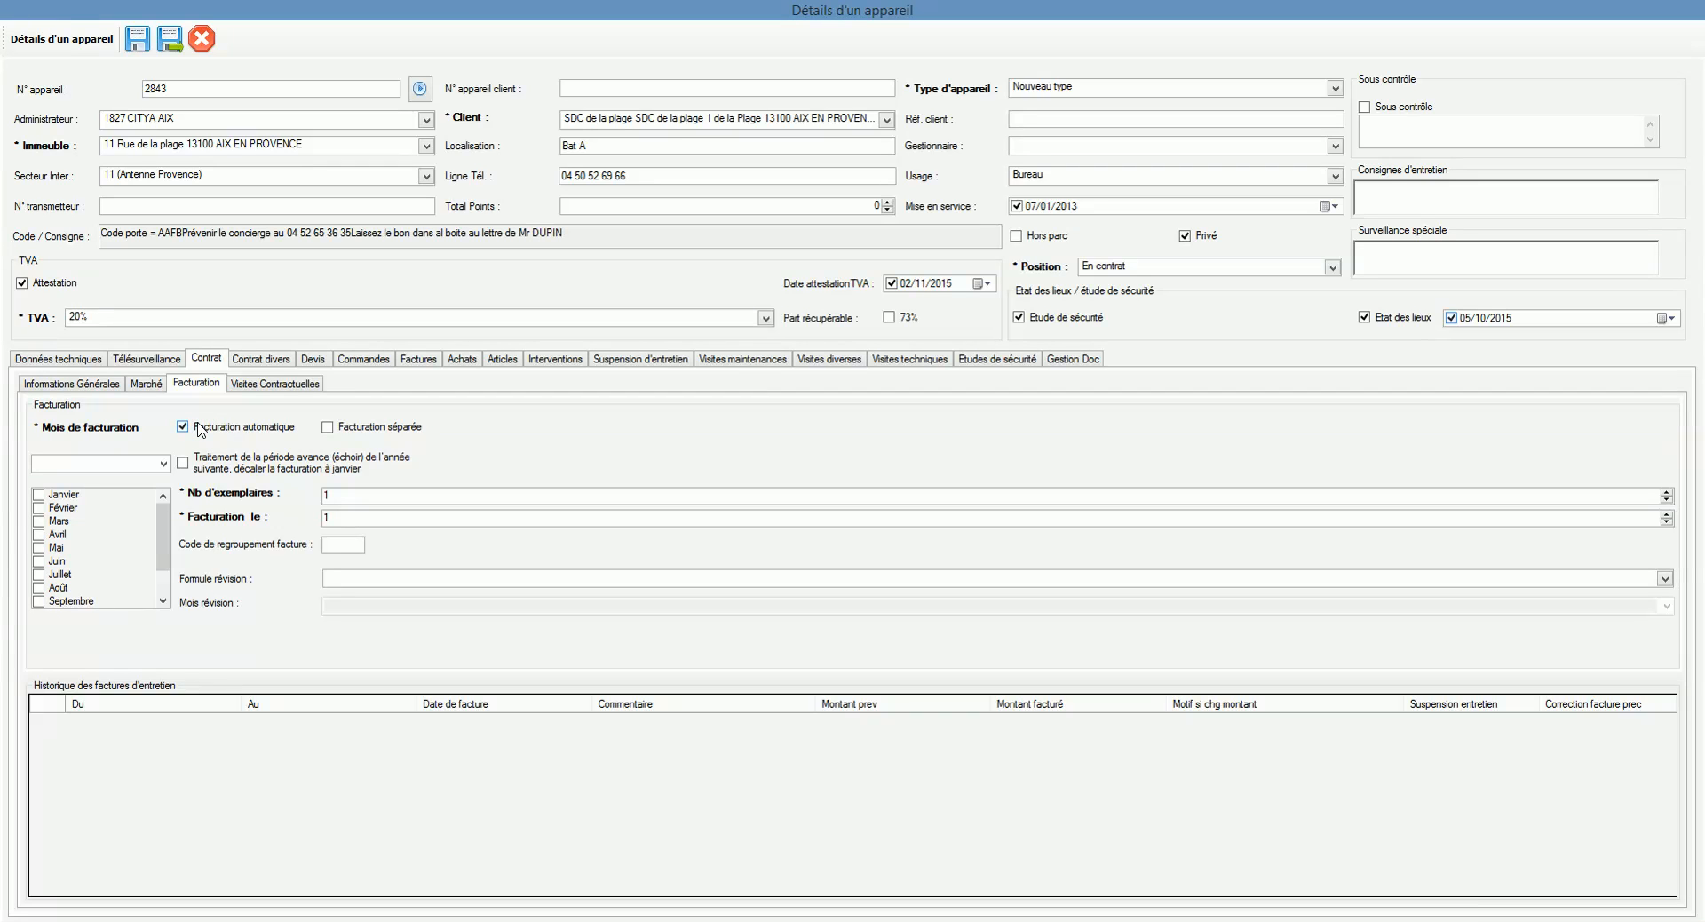
click(164, 463)
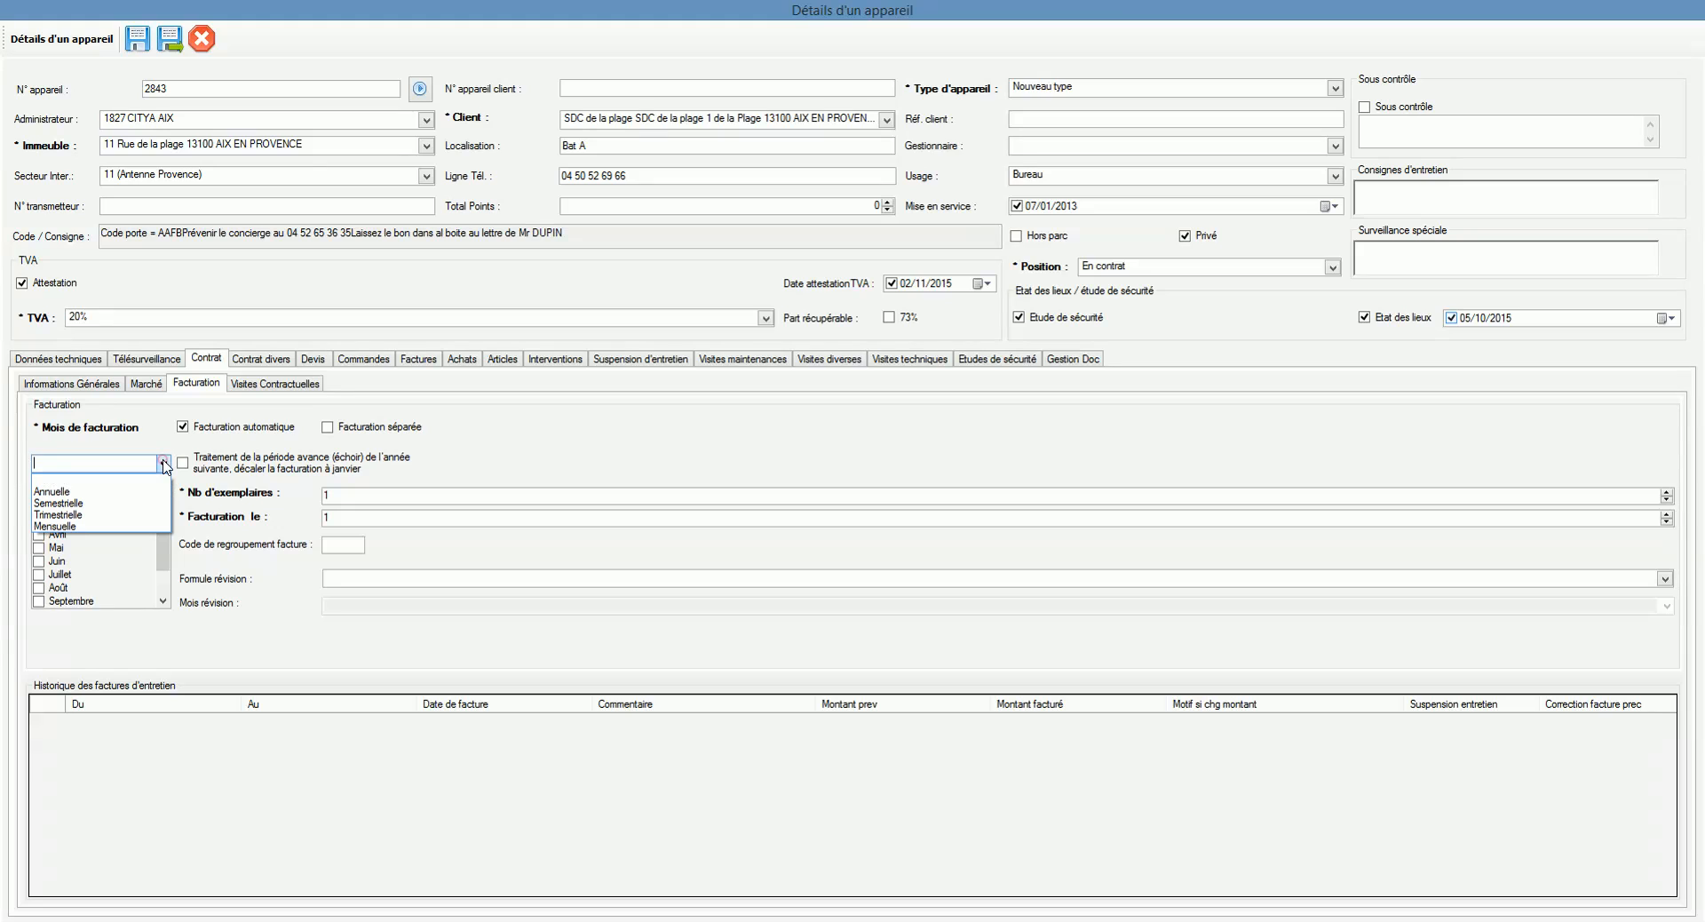
click(119, 515)
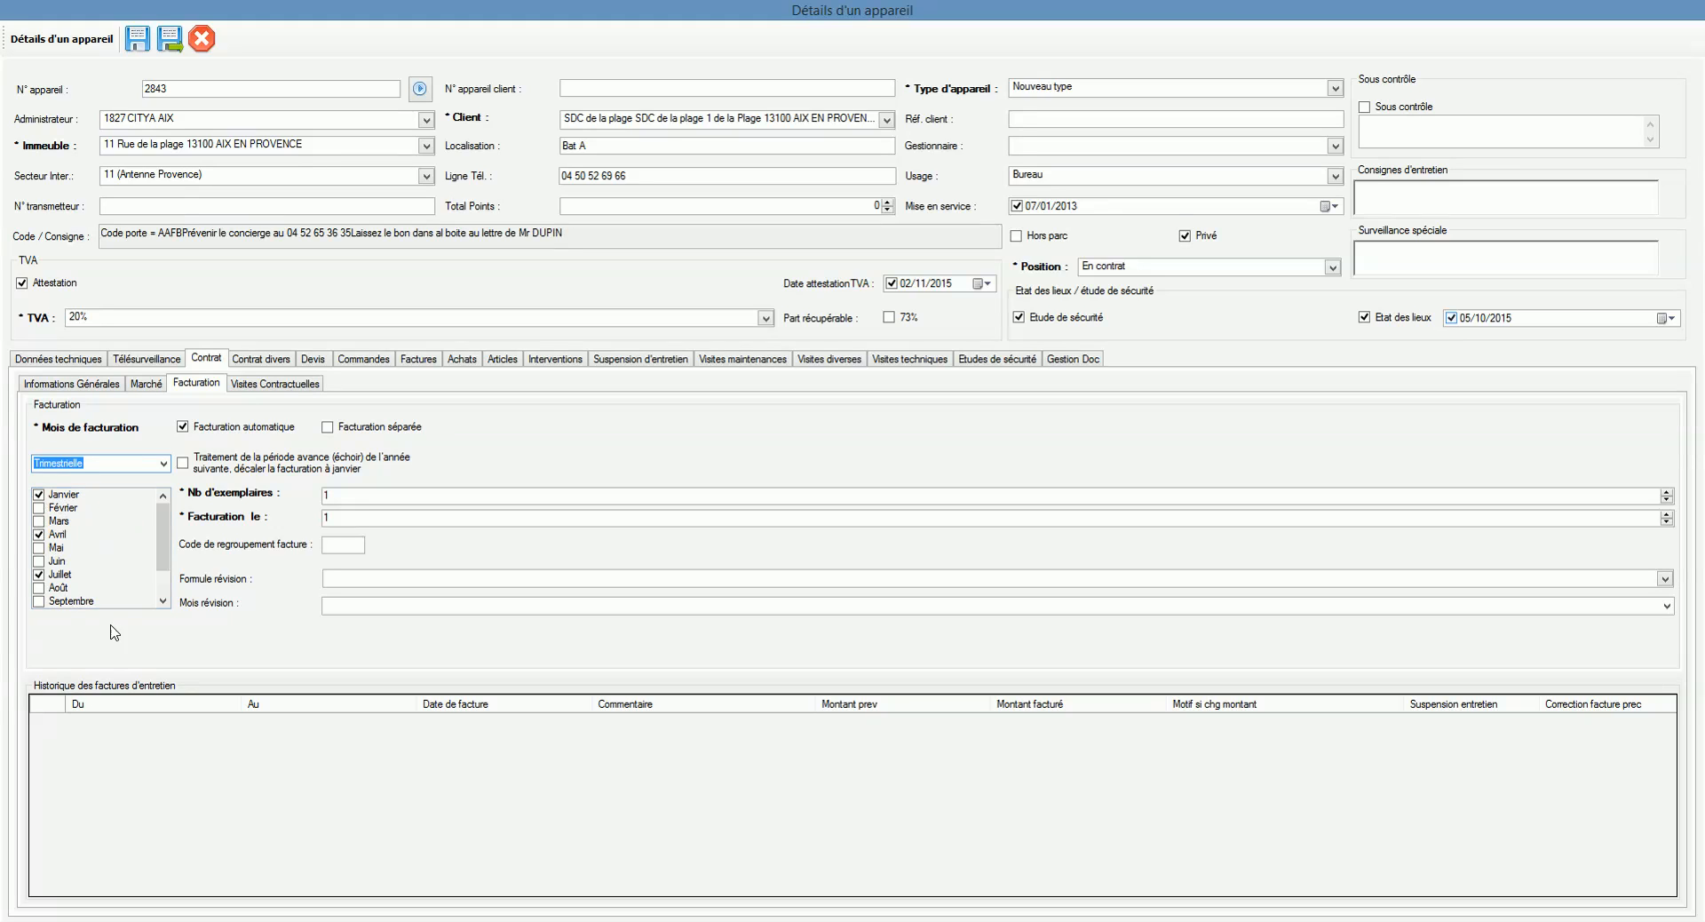
mouse_move(162, 539)
mouse_down()
mouse_move(162, 583)
mouse_move(160, 514)
mouse_move(163, 532)
mouse_up()
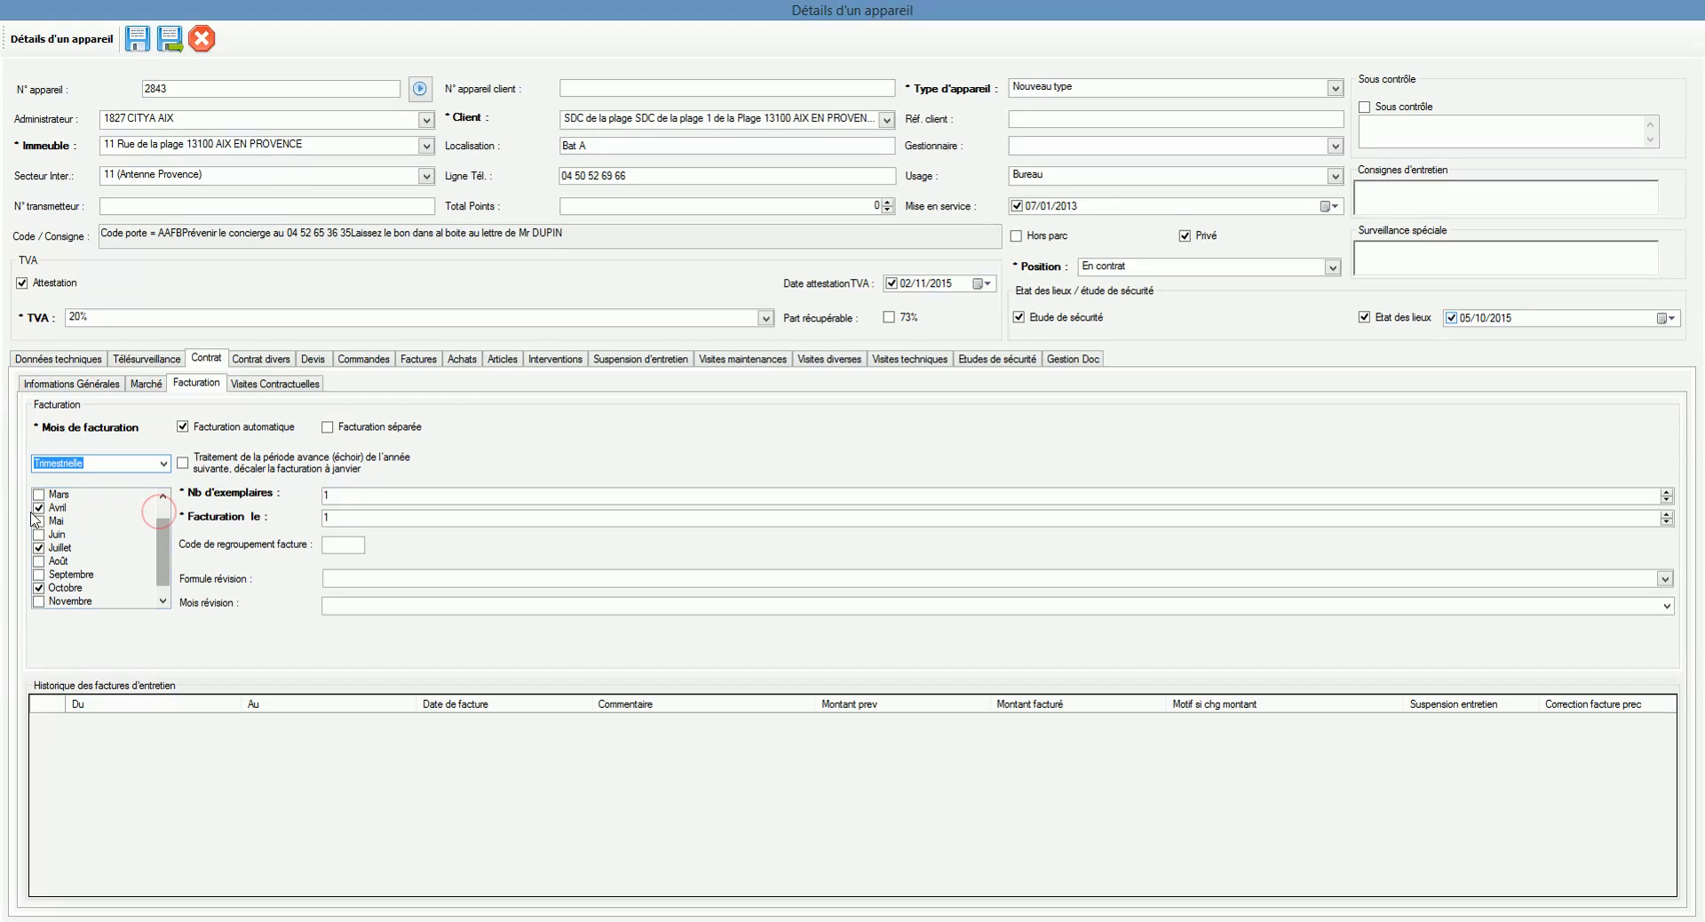
click(39, 548)
click(39, 548)
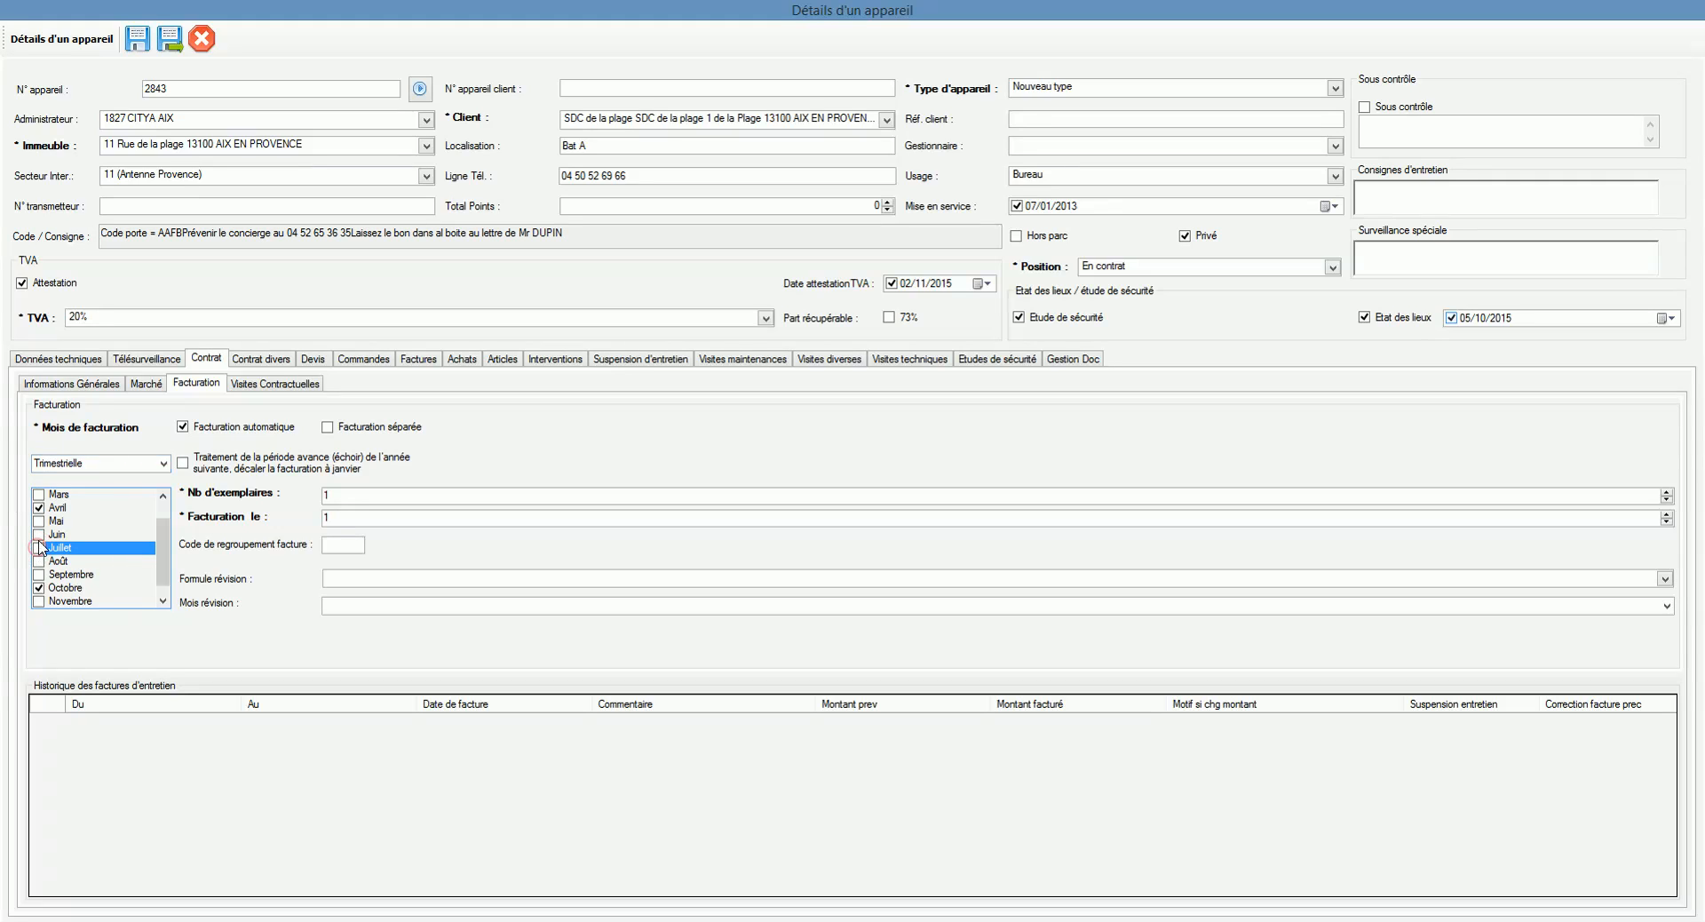
click(39, 536)
click(39, 535)
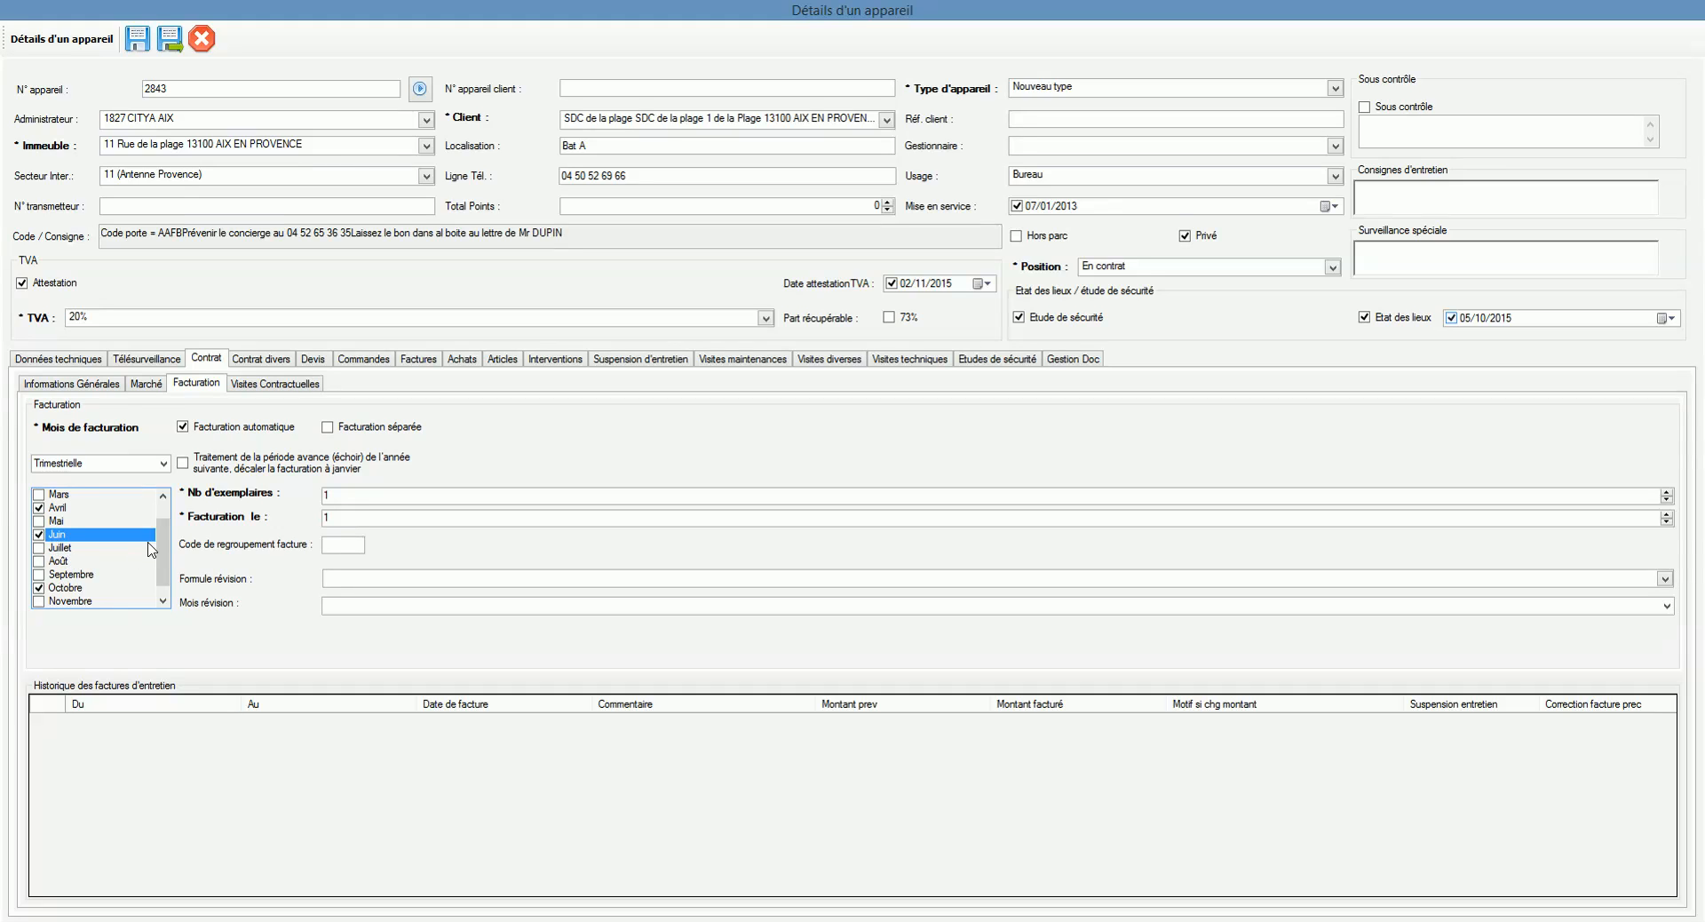
mouse_move(158, 554)
mouse_down()
mouse_move(167, 565)
mouse_move(165, 542)
mouse_up()
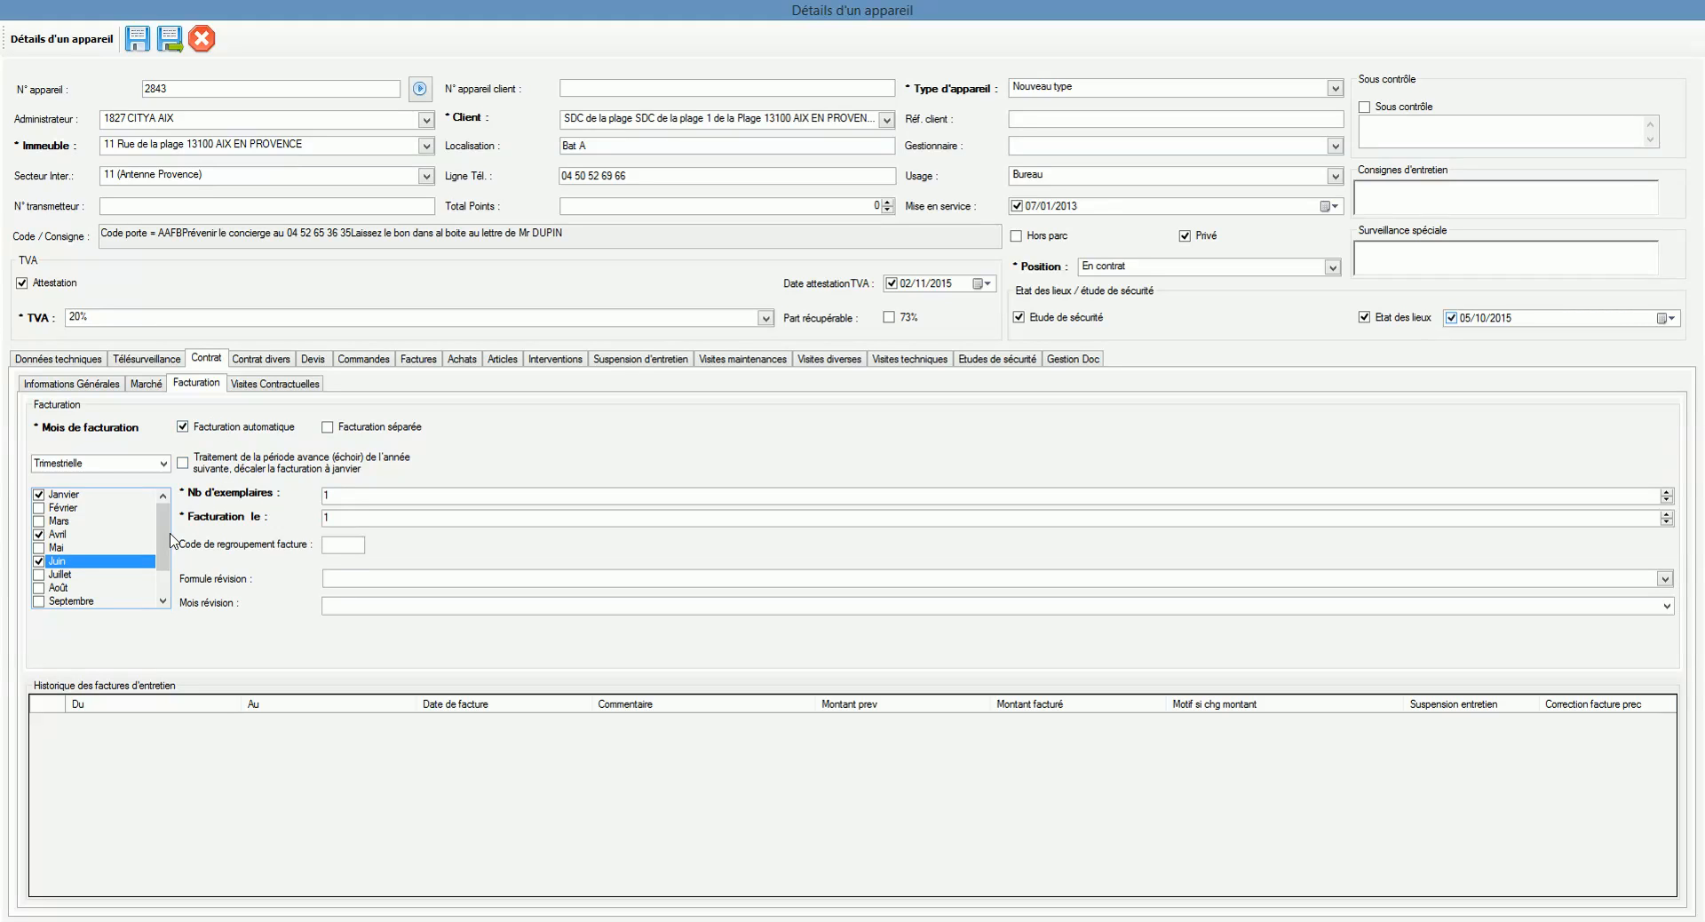
mouse_move(166, 535)
mouse_down()
mouse_move(166, 567)
mouse_move(165, 533)
mouse_up()
click(55, 522)
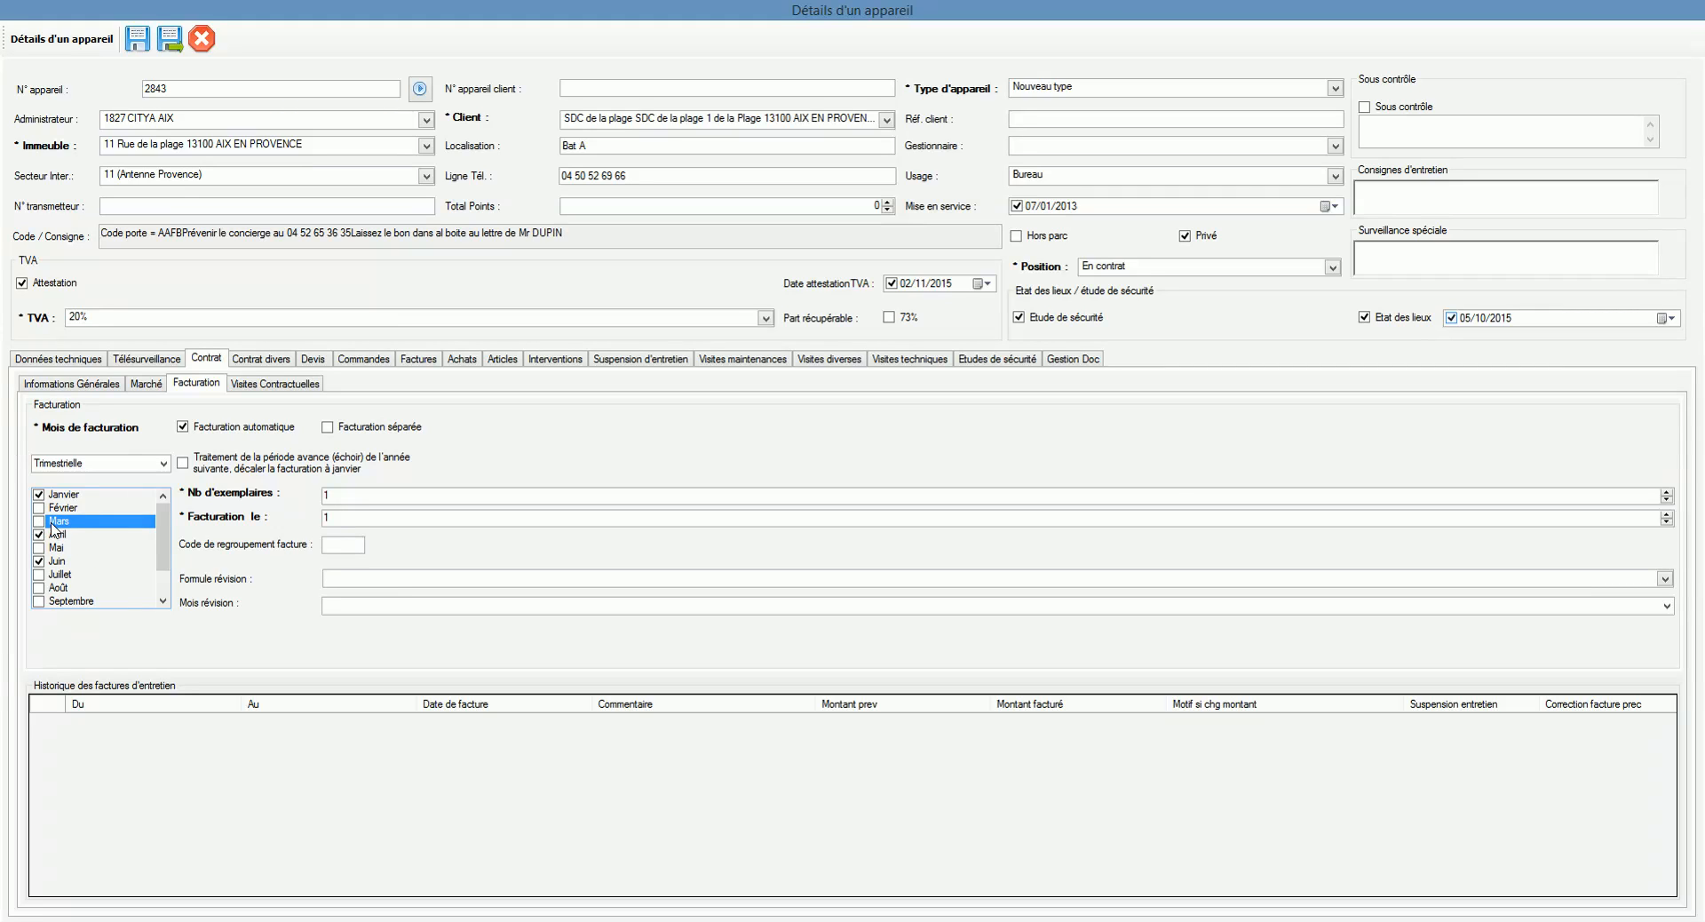
click(57, 531)
click(66, 560)
click(68, 575)
click(73, 590)
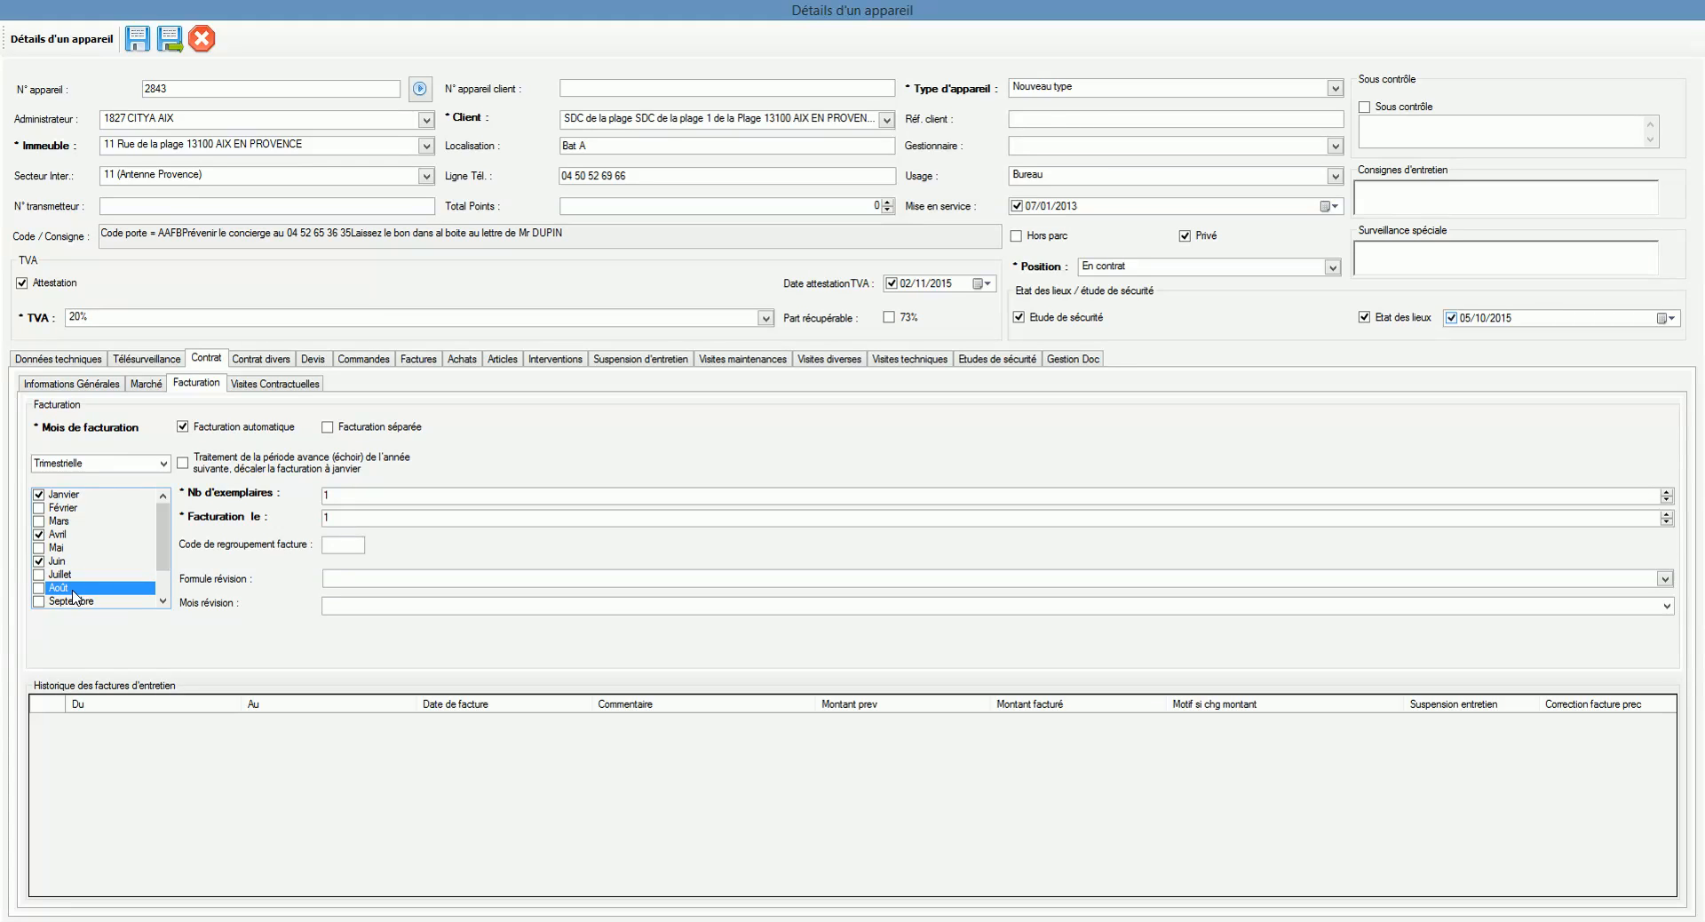
click(63, 535)
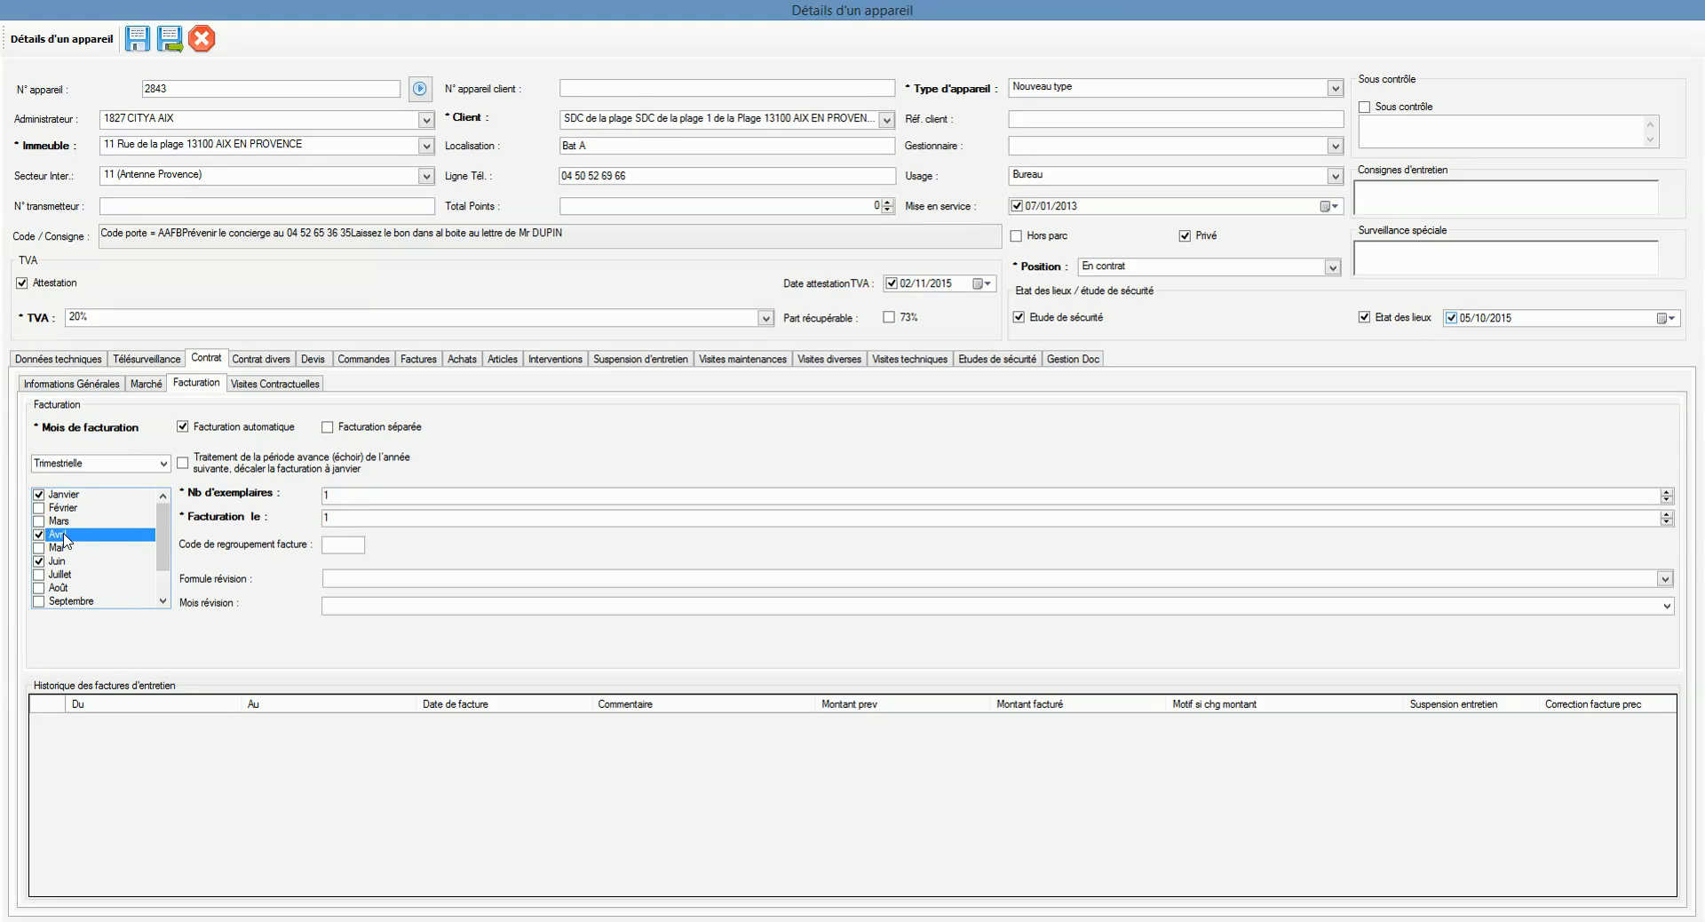
click(55, 523)
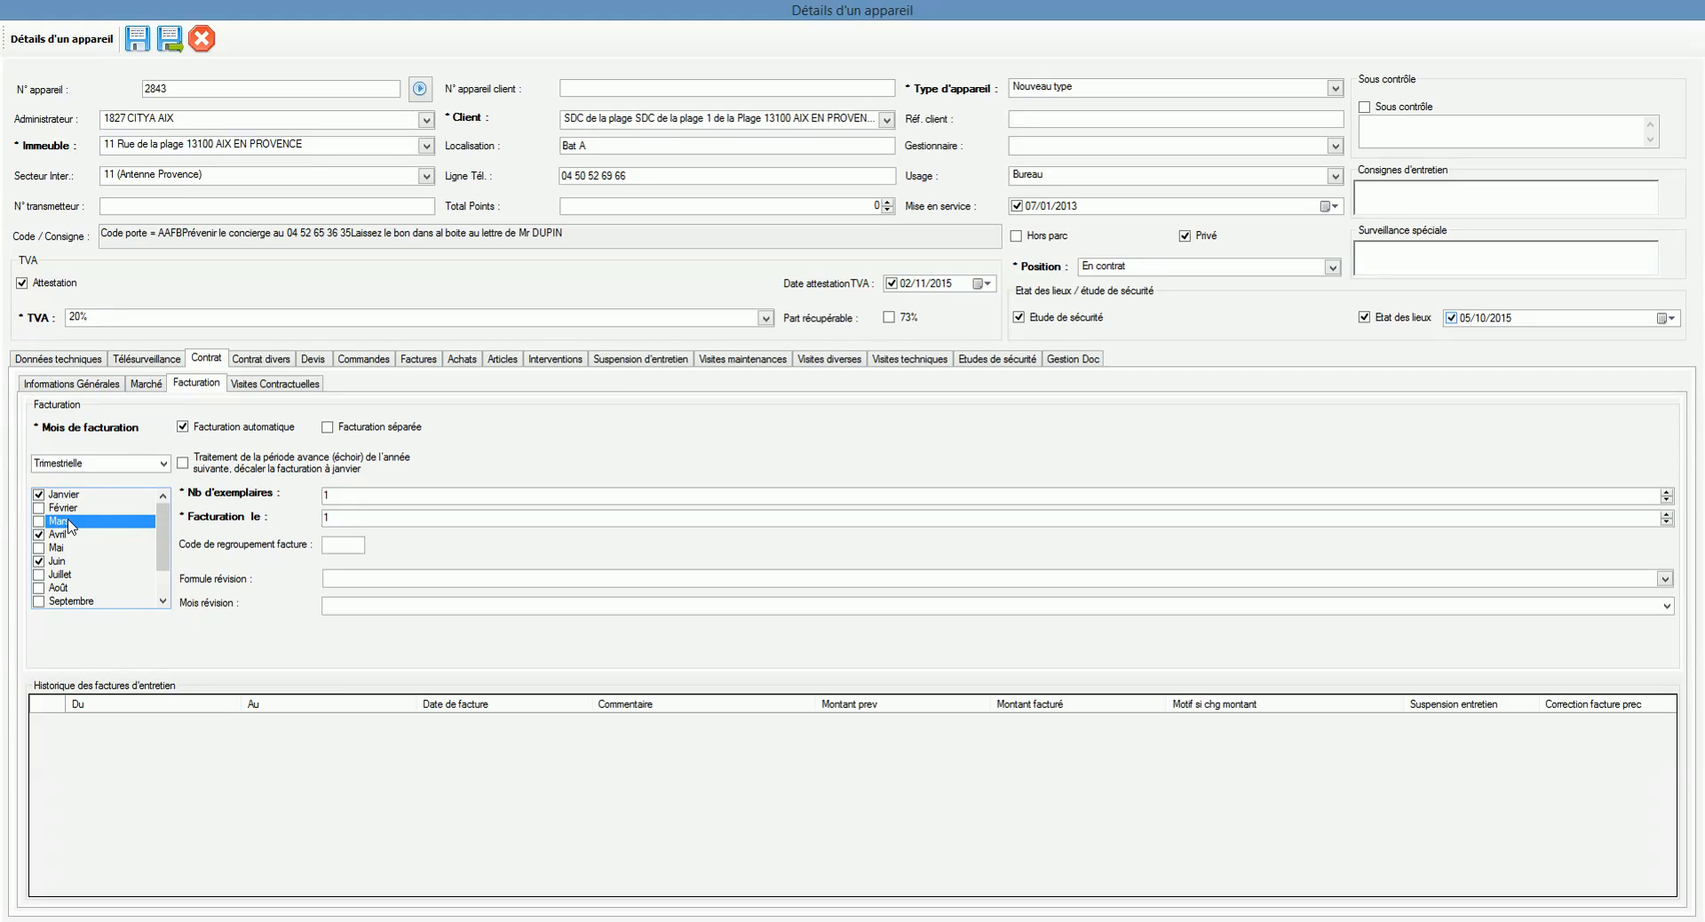
click(65, 538)
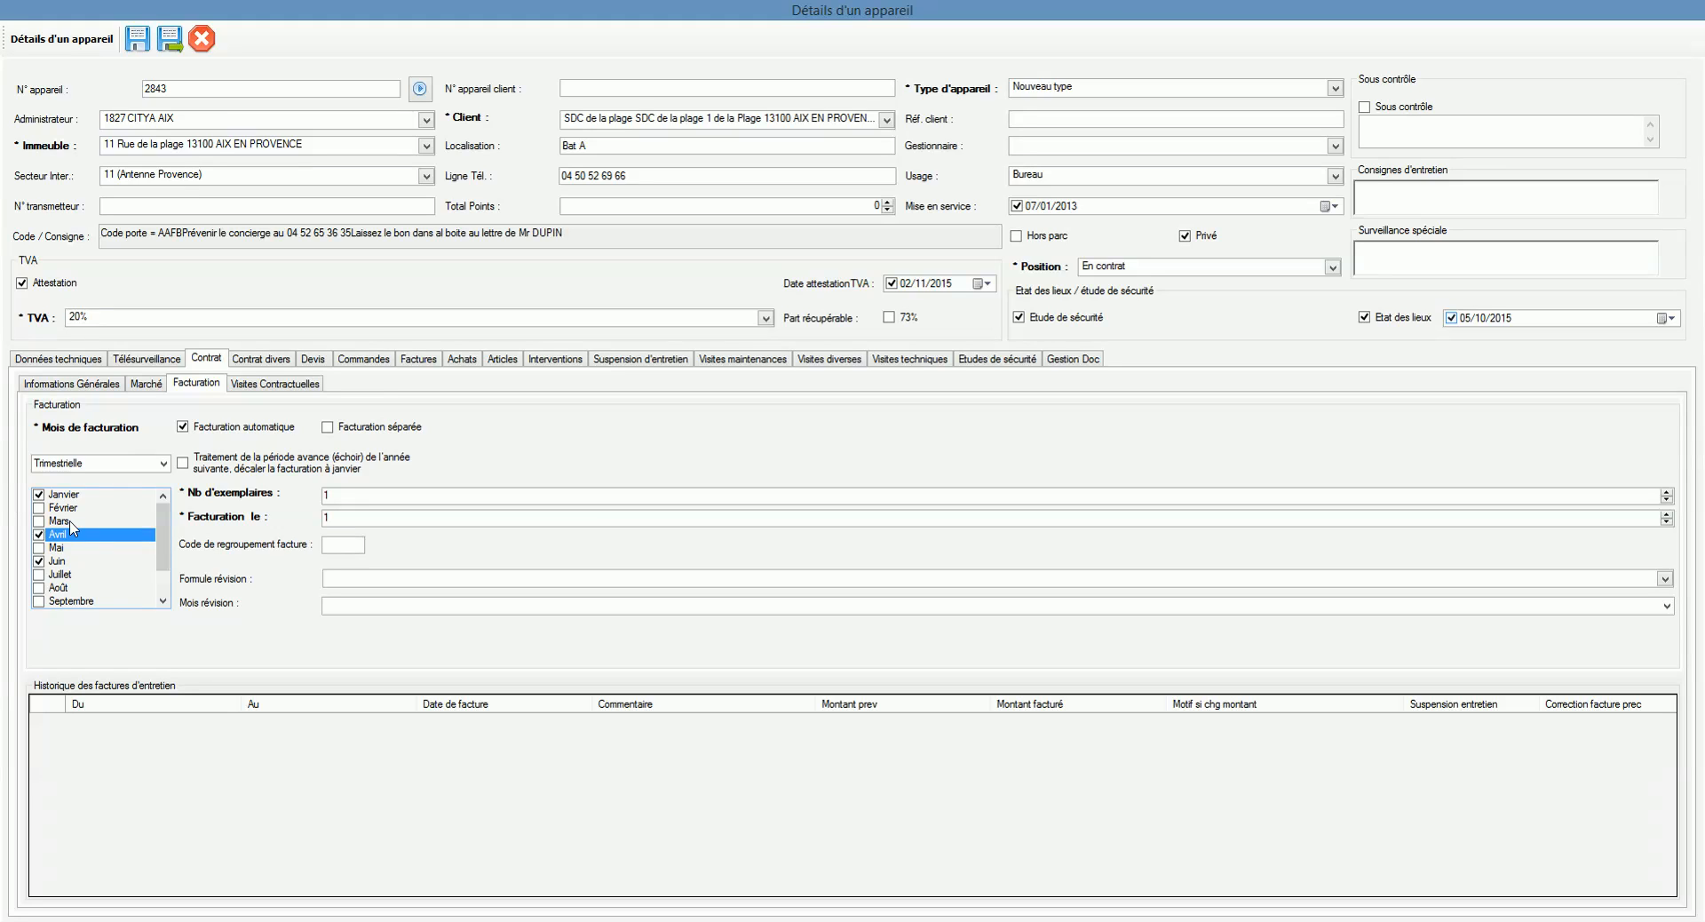
click(59, 551)
click(57, 537)
click(58, 551)
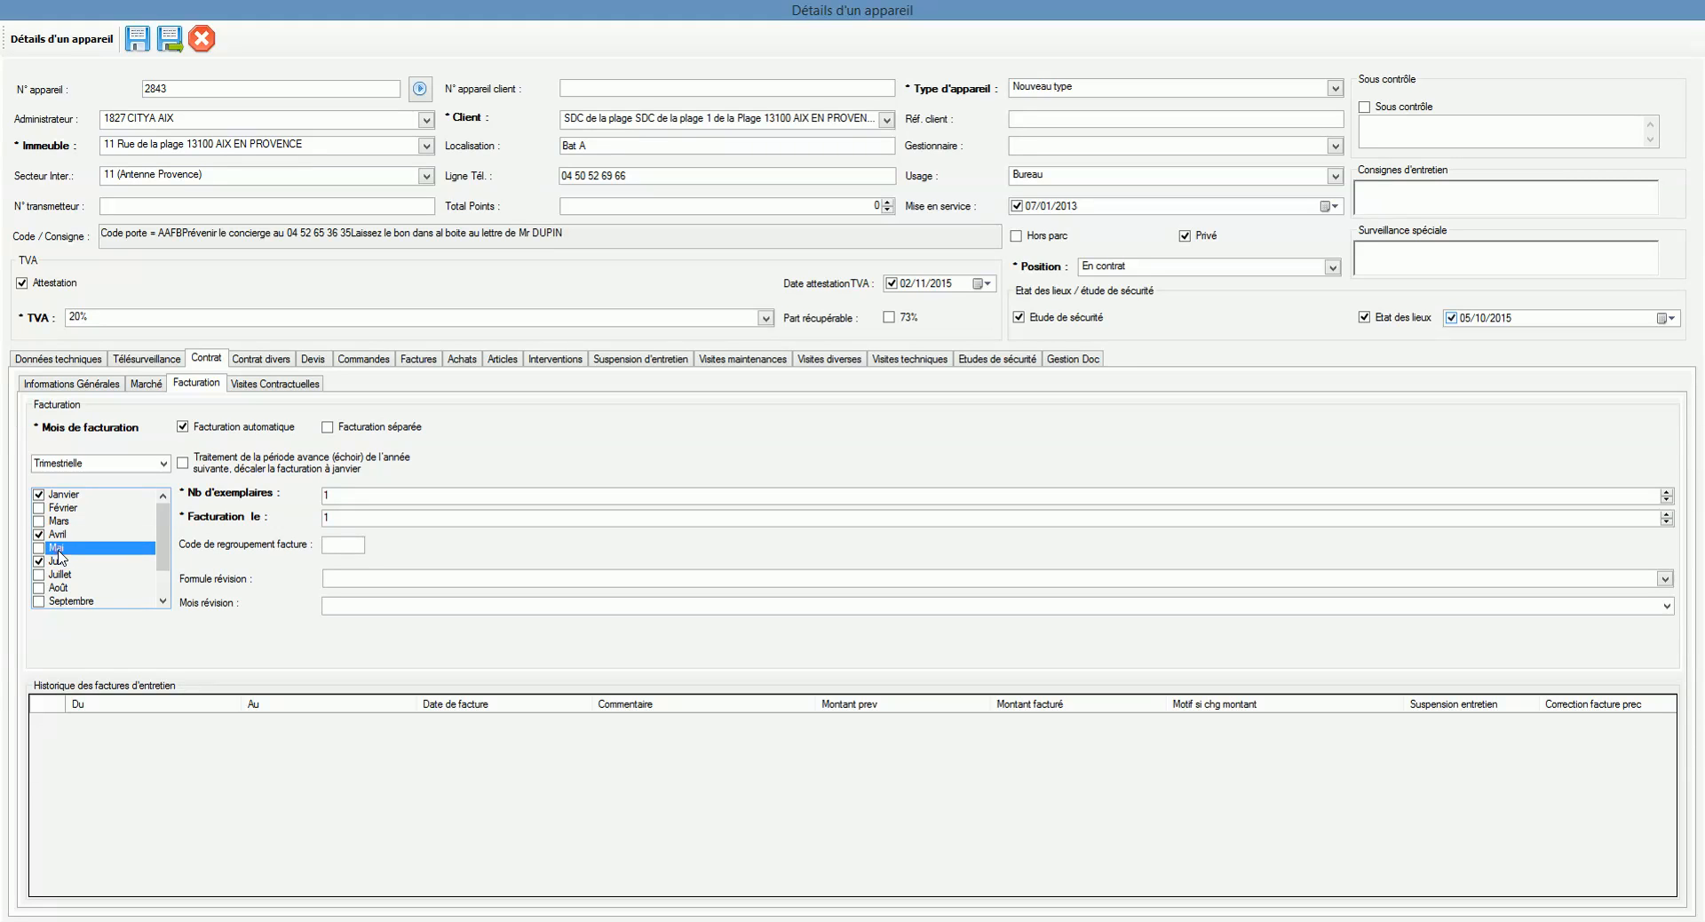
click(164, 601)
click(71, 573)
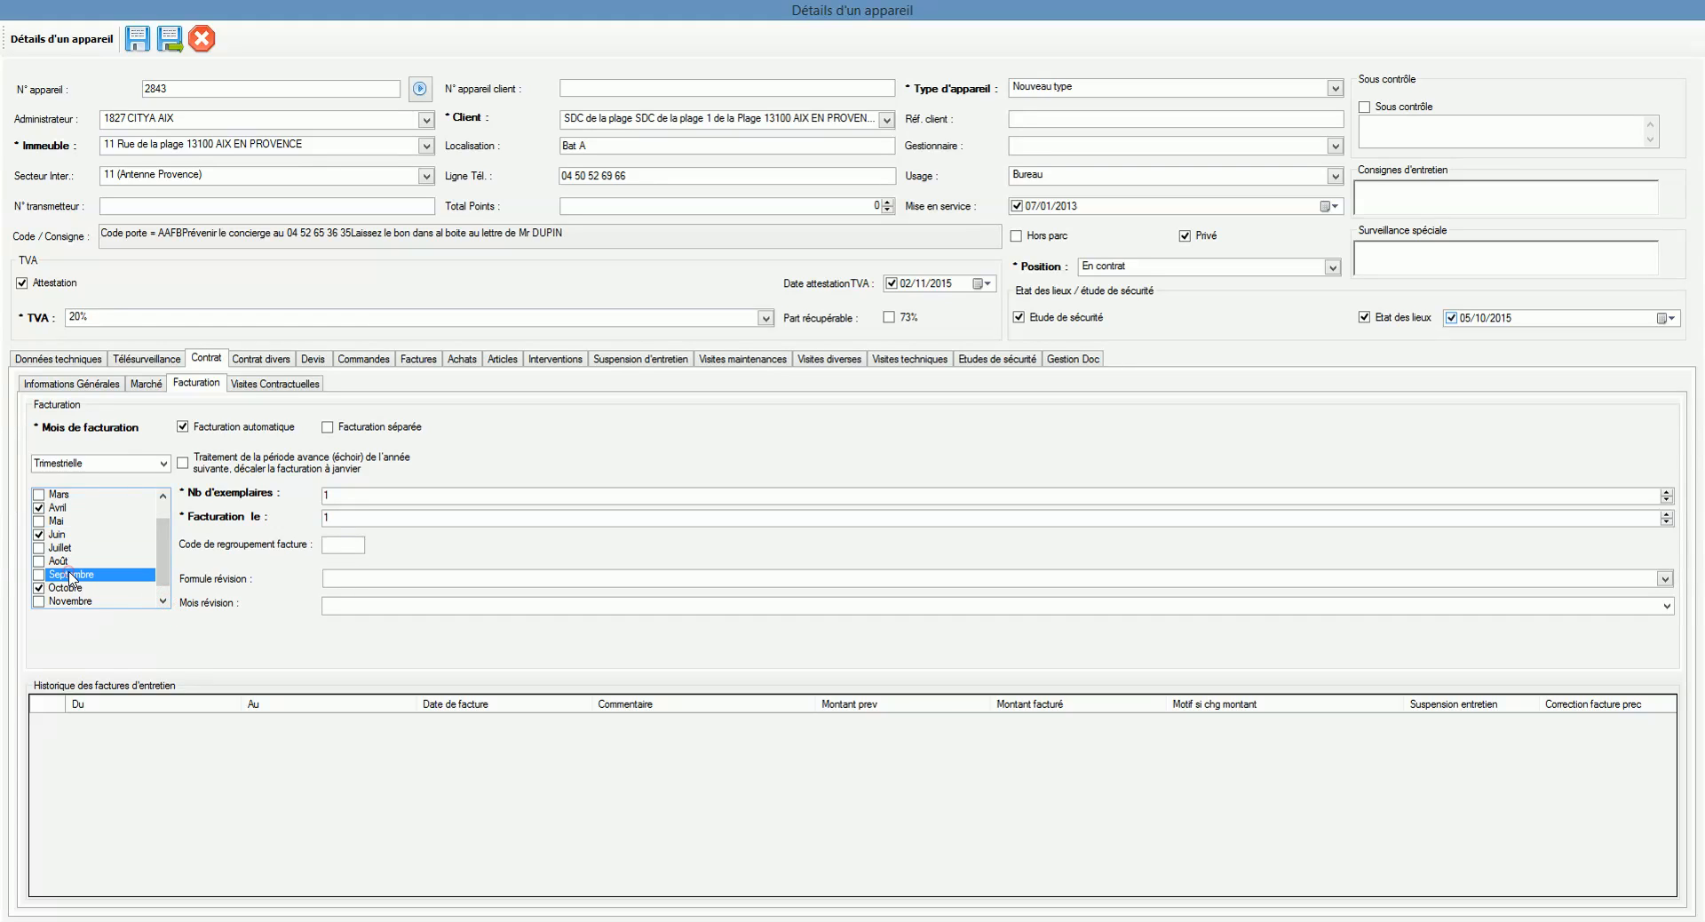
click(163, 601)
drag(161, 588, 159, 581)
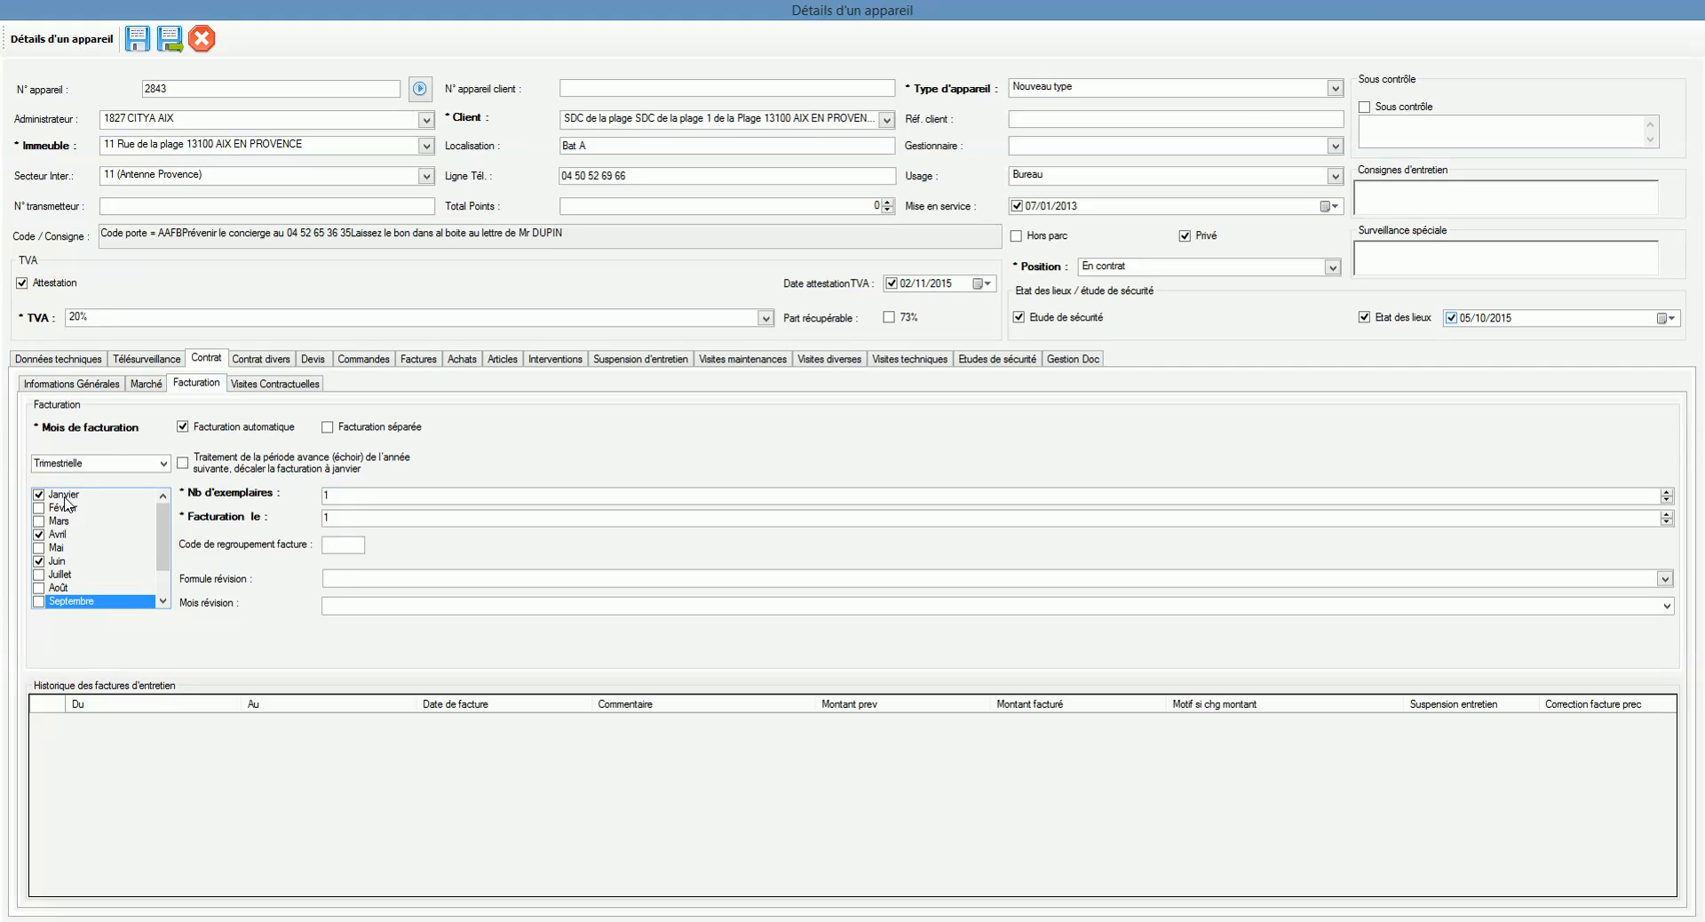
Step: Enable advance-period billing, review copies and billing day, and clear the regroupement code
mouse_move(165, 542)
mouse_down()
mouse_move(165, 575)
mouse_move(166, 537)
mouse_up()
click(229, 466)
scroll(159, 533, down, 1)
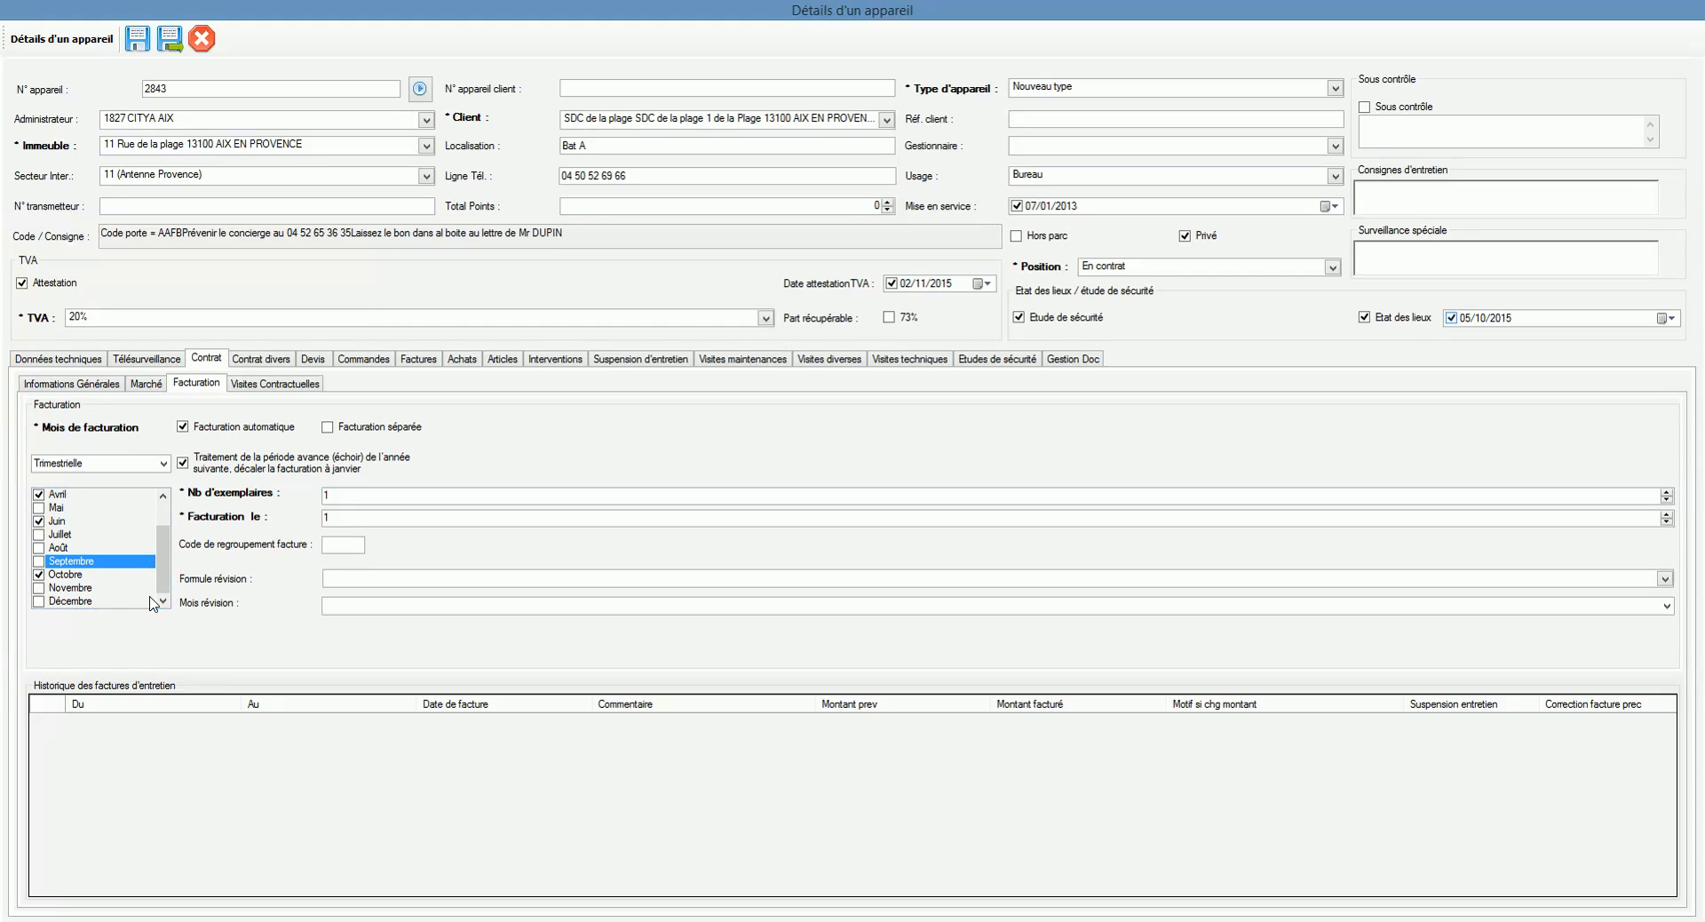
scroll(158, 581, up, 1)
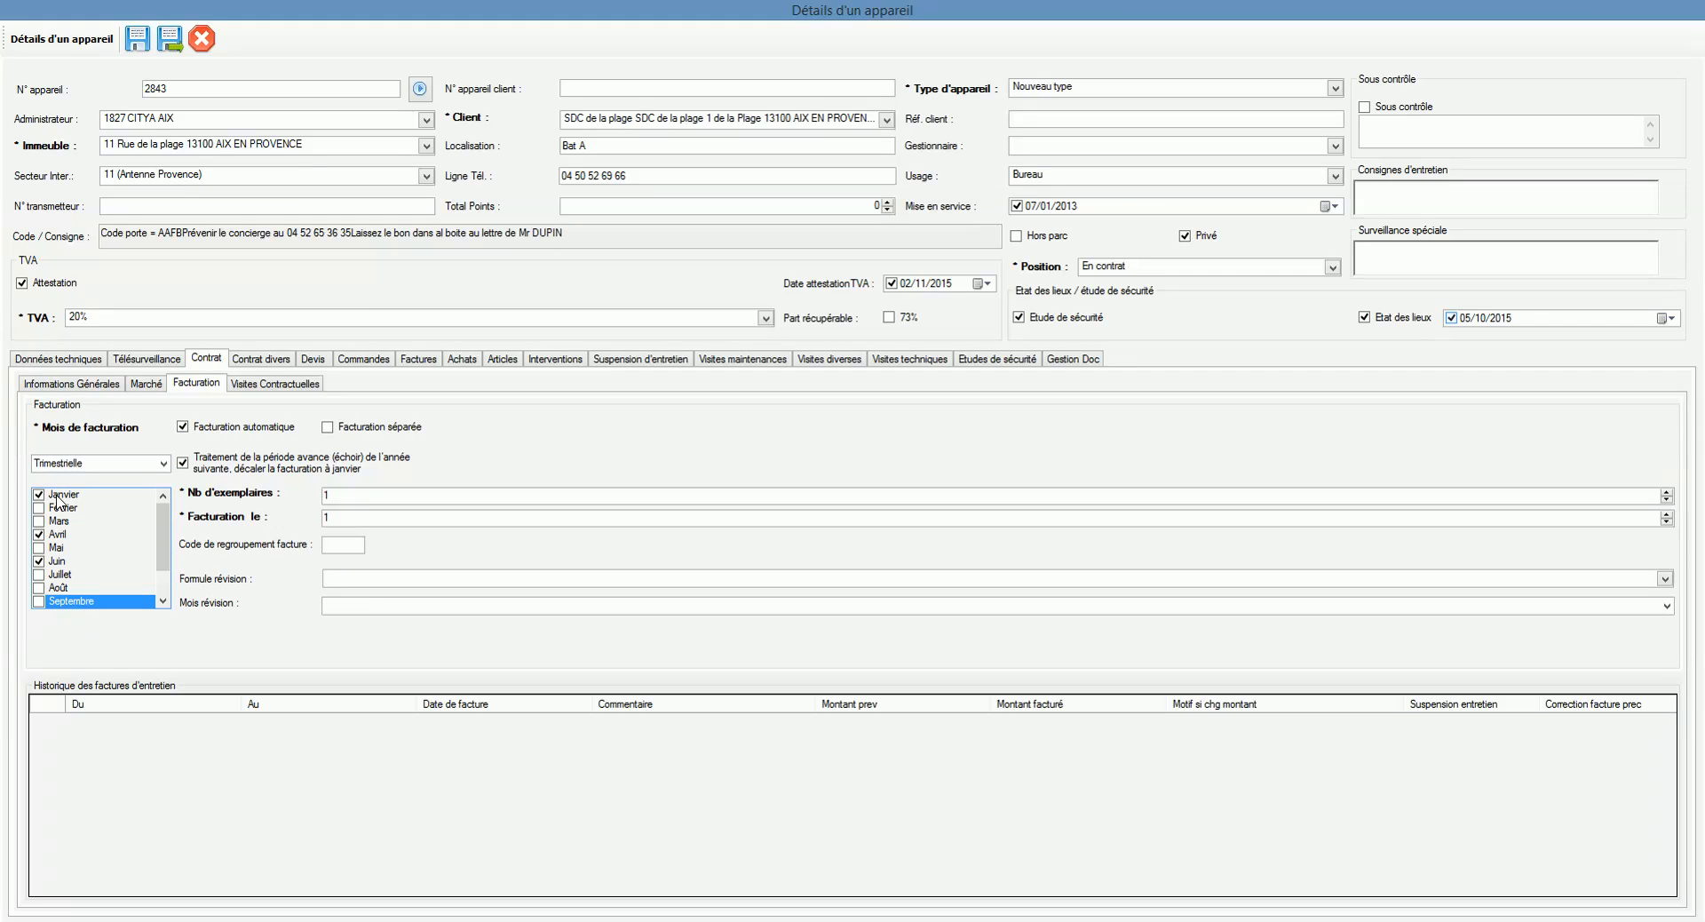
click(370, 495)
click(347, 495)
click(352, 513)
click(352, 543)
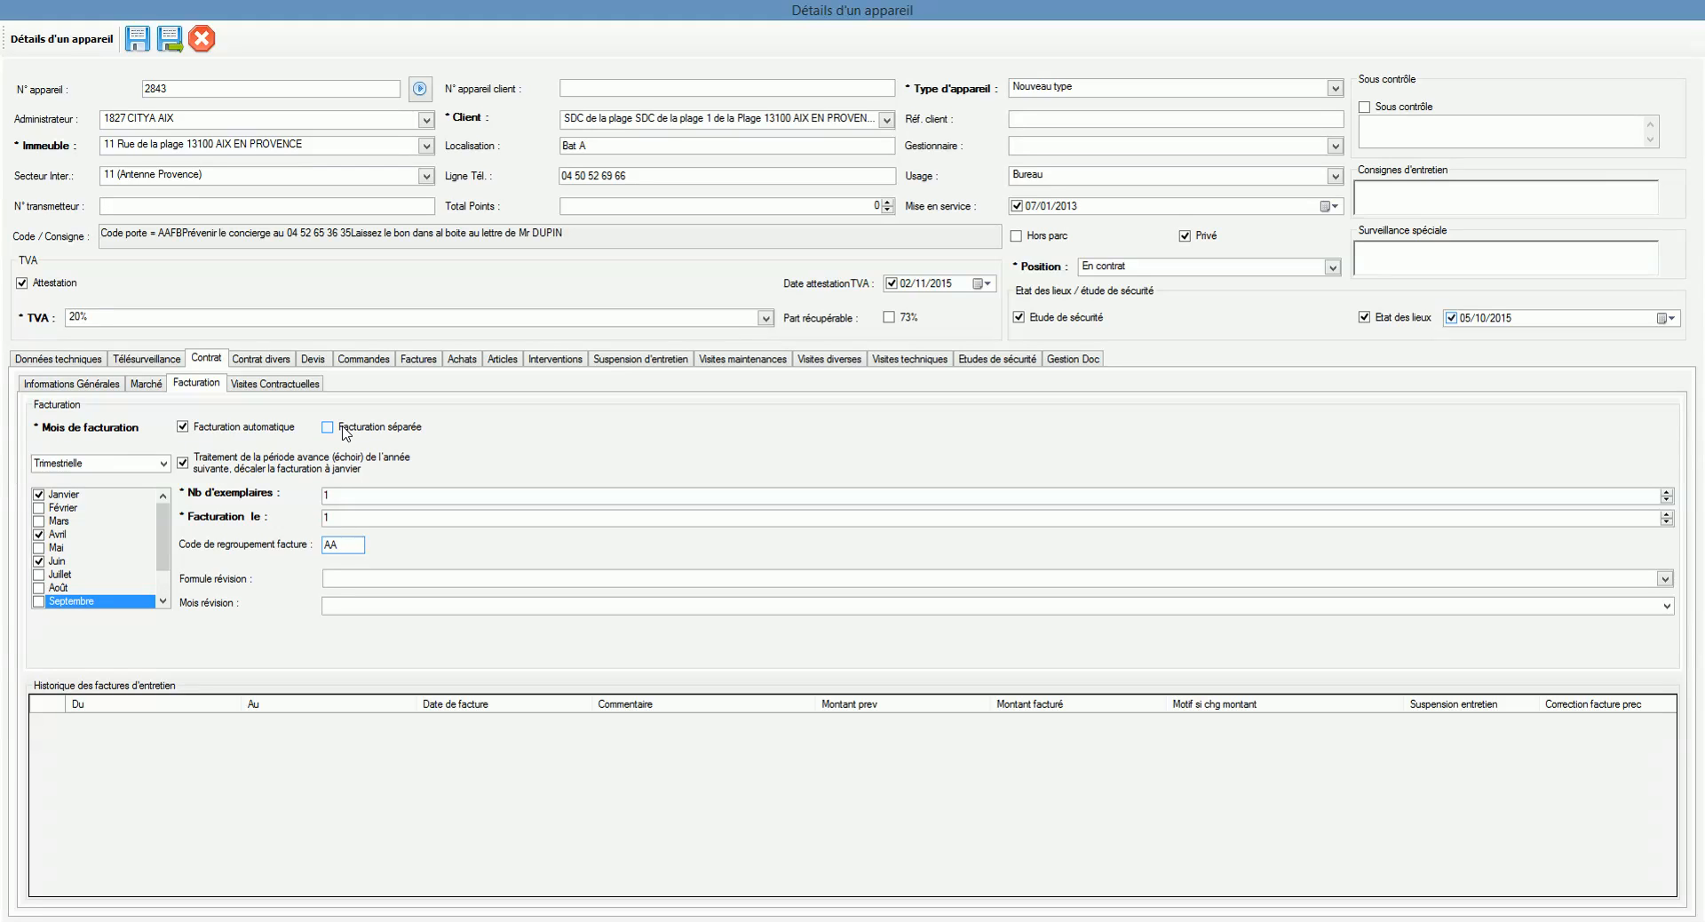
key(BackSpace)
key(BackSpace)
Step: Apply the Foncia cadre revision formula (code 13) with Janvier as the revision month
click(383, 581)
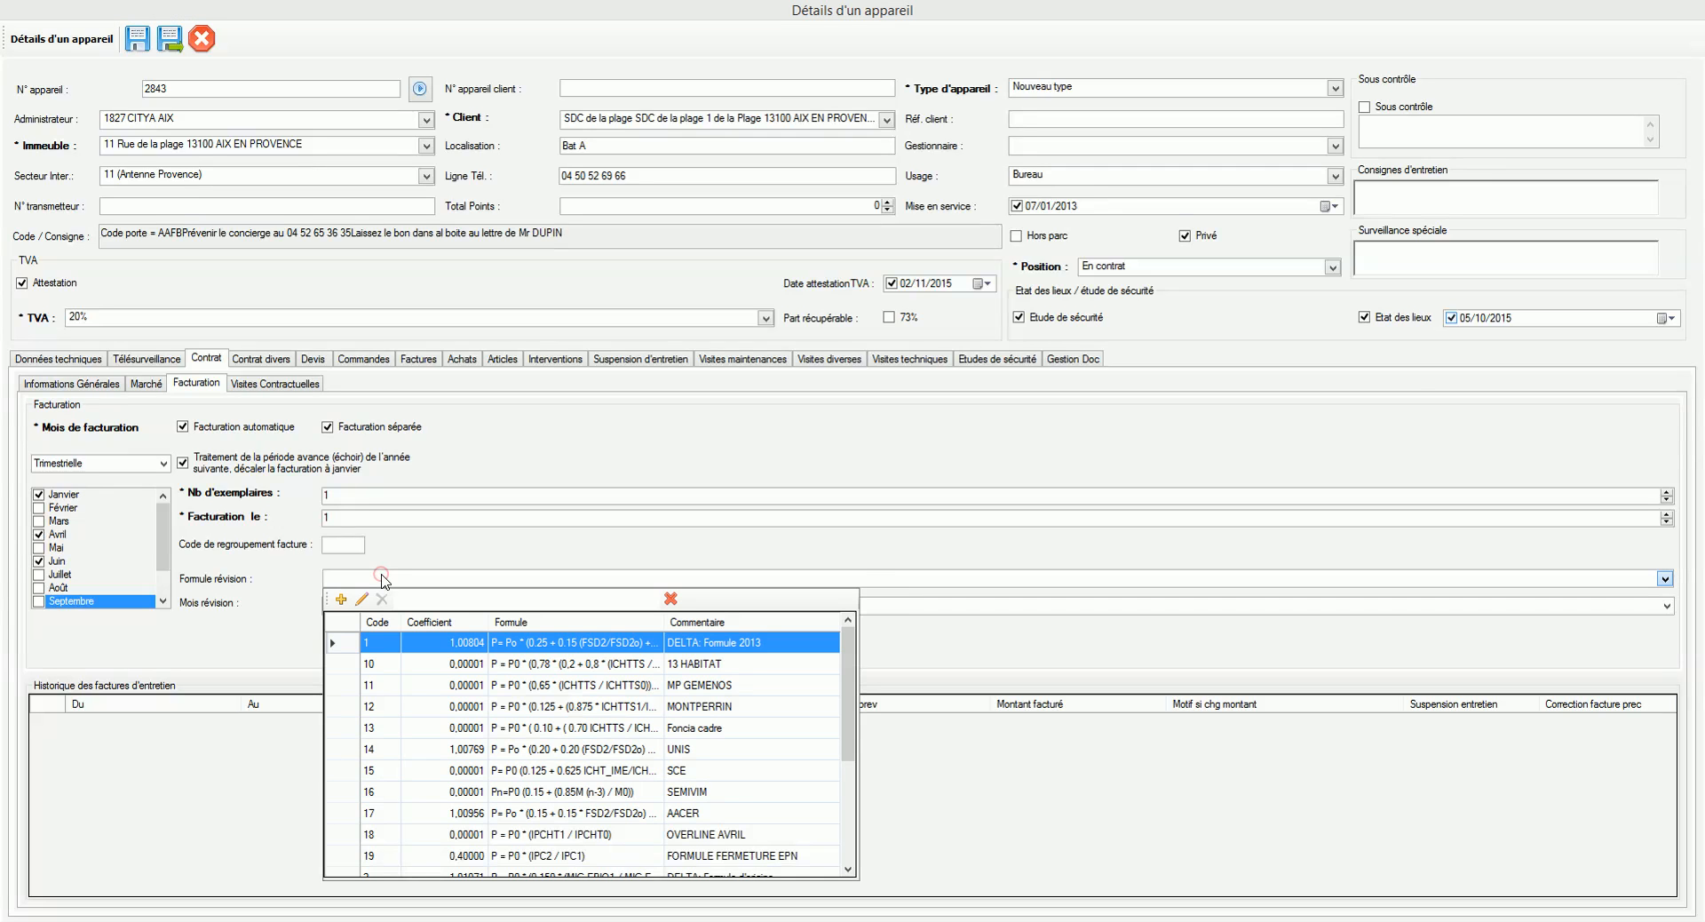
scroll(418, 635, down, 1)
scroll(524, 675, up, 1)
click(541, 728)
click(541, 728)
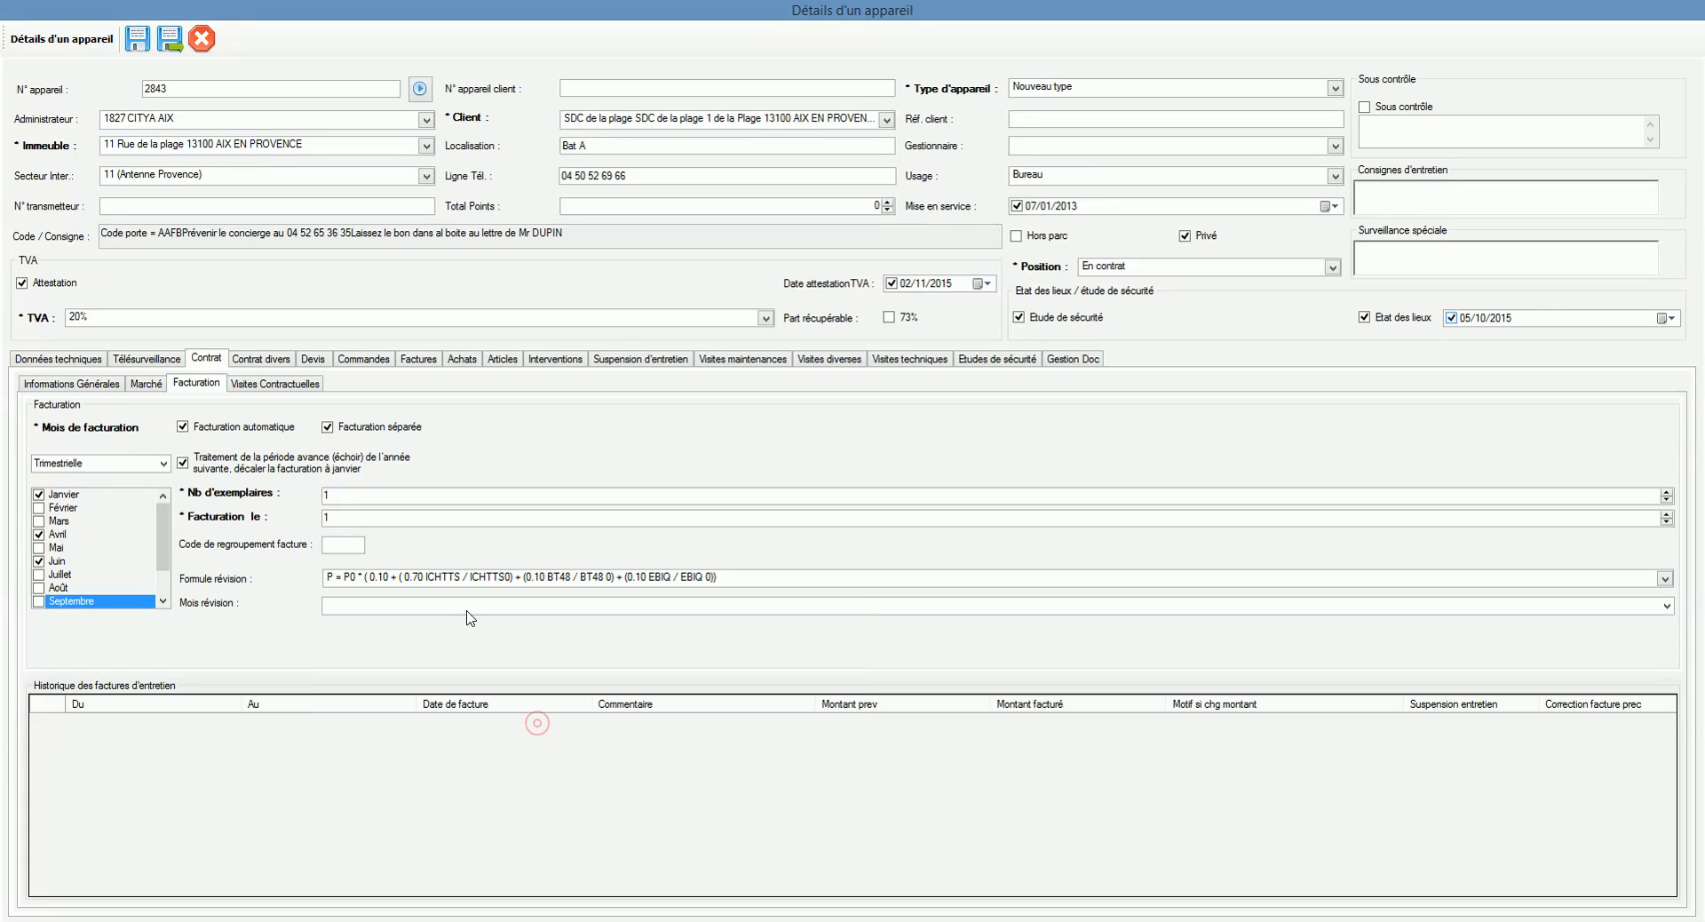
click(384, 604)
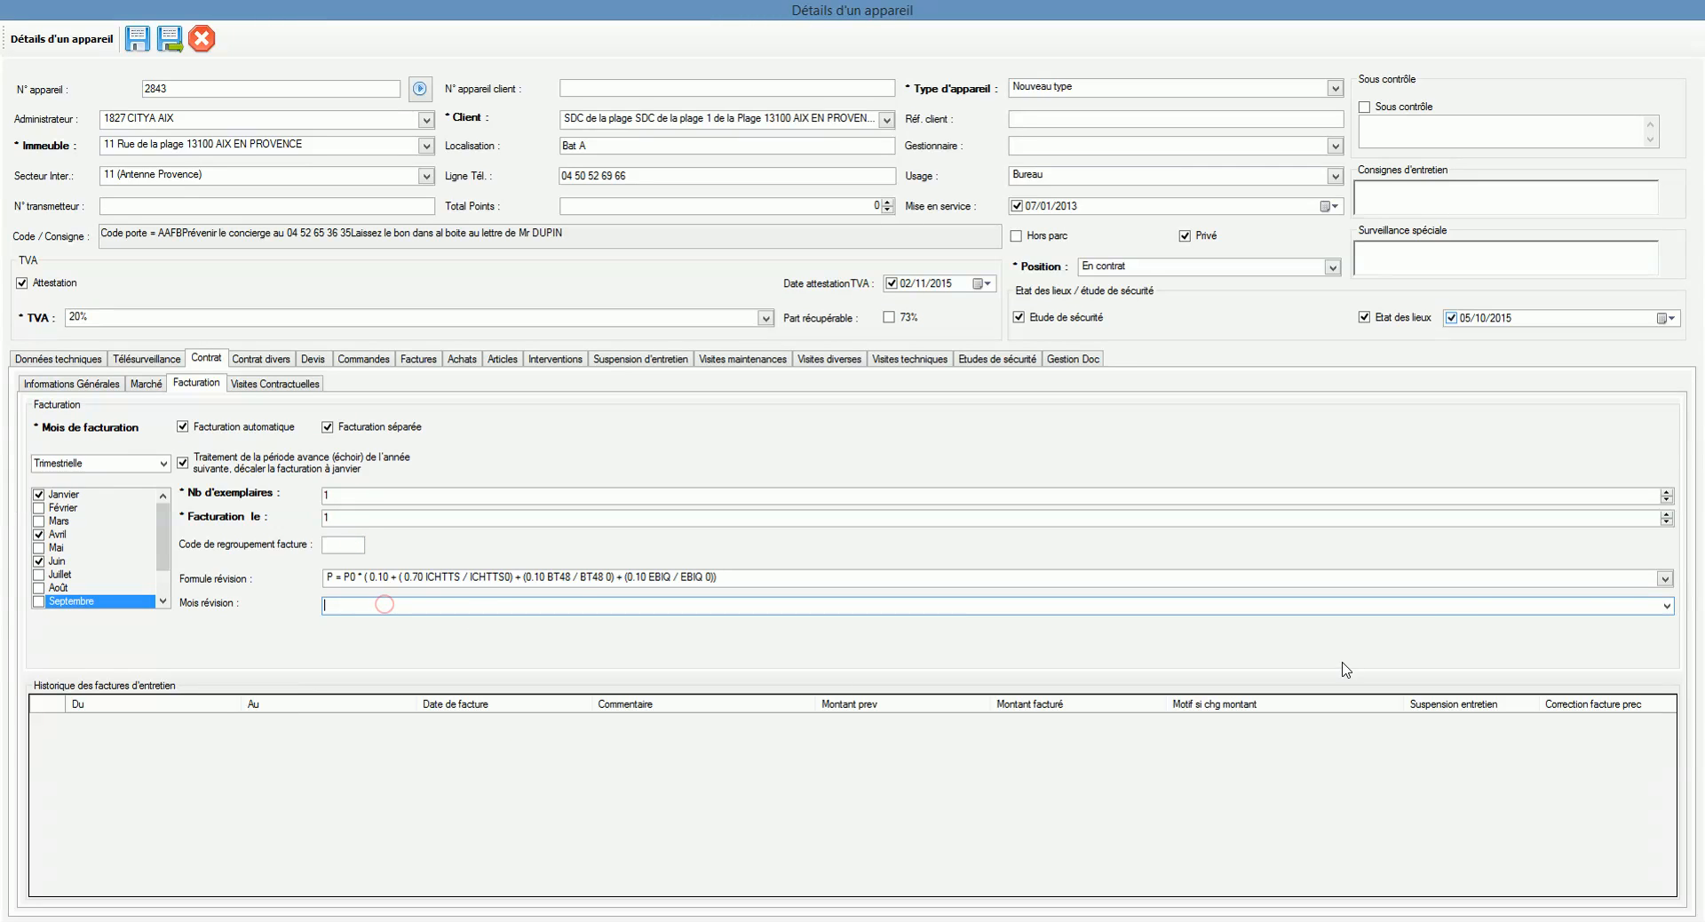
click(1670, 606)
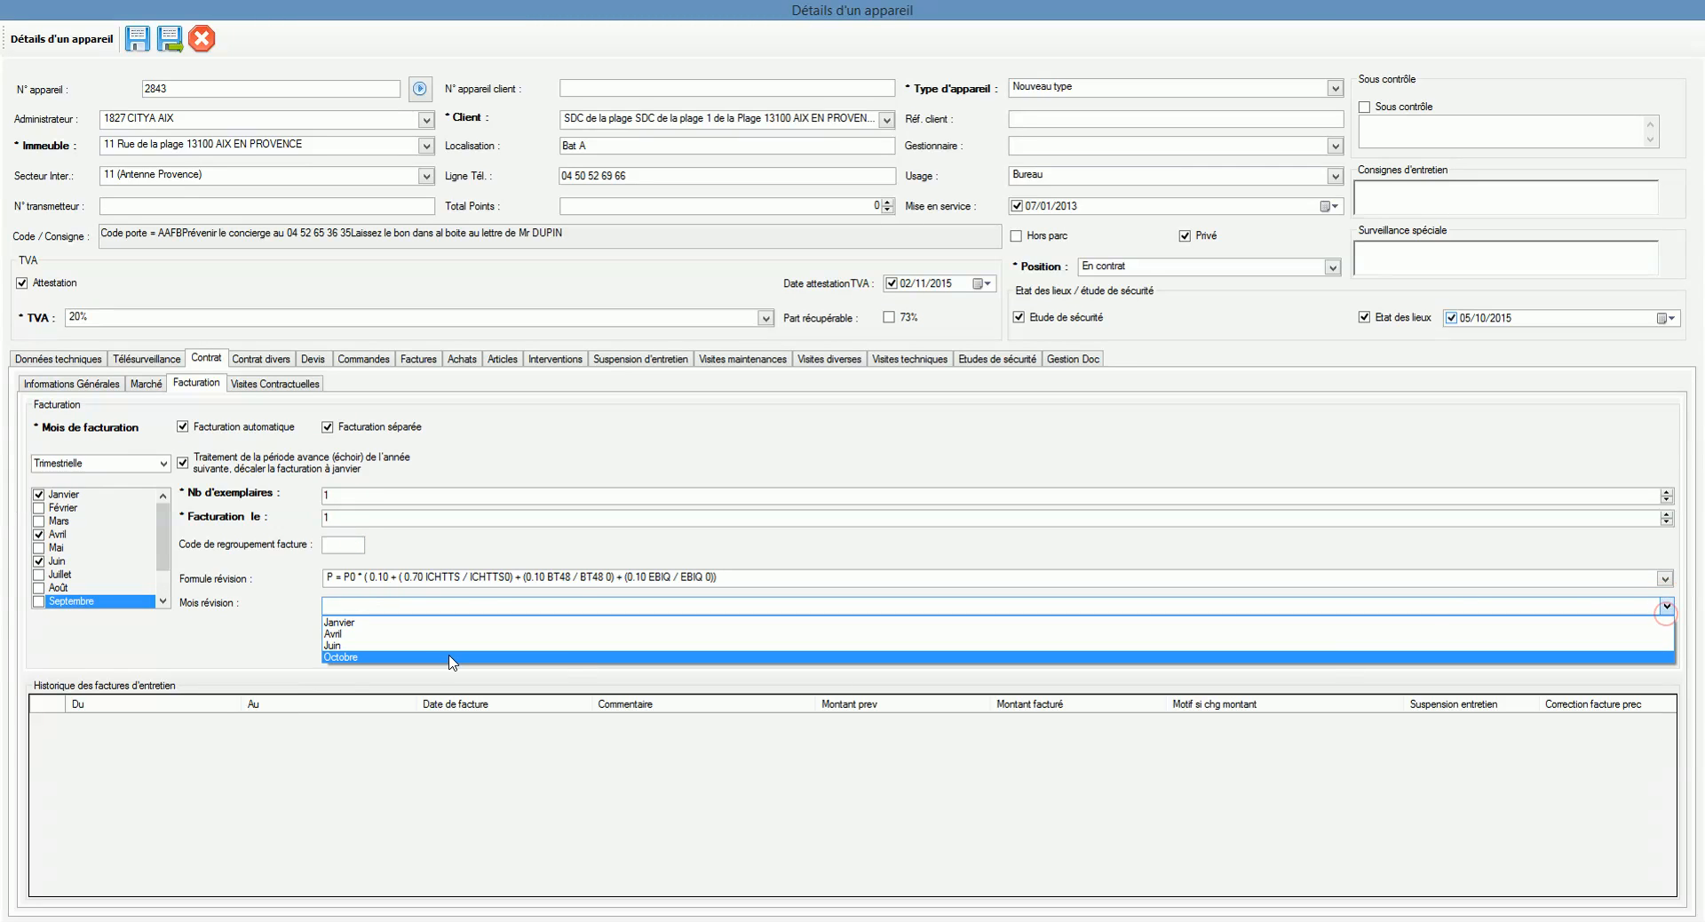
click(397, 625)
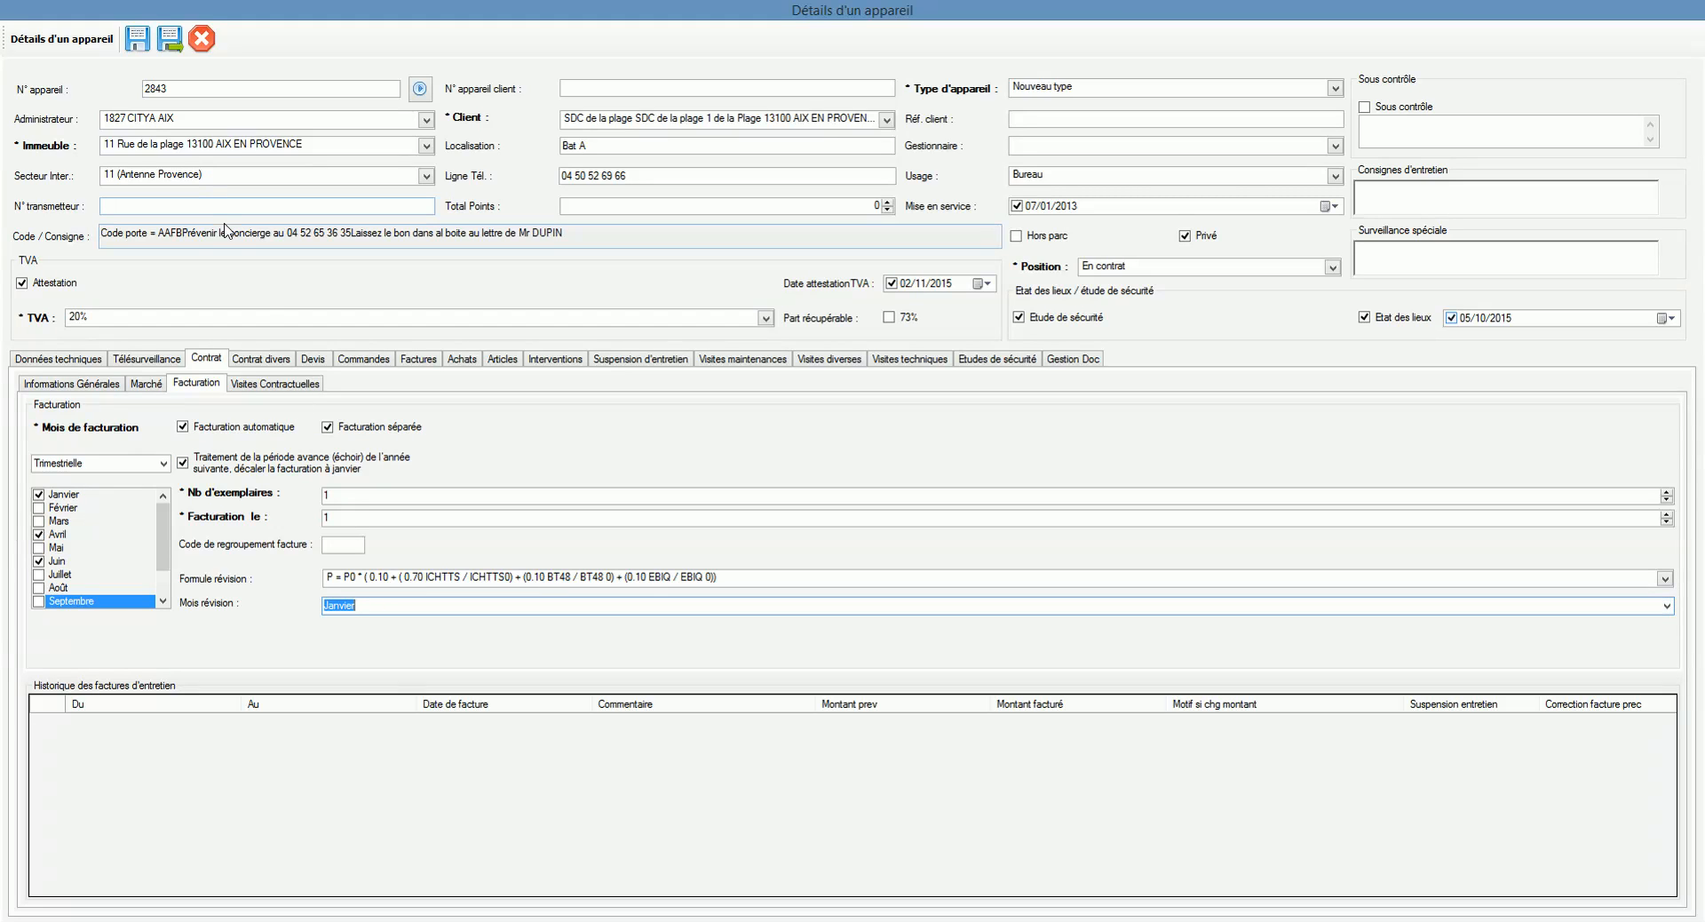
Step: Review the Visites Contractuelles schedule and Données techniques, then return to Contrat > Informations Générales
click(302, 384)
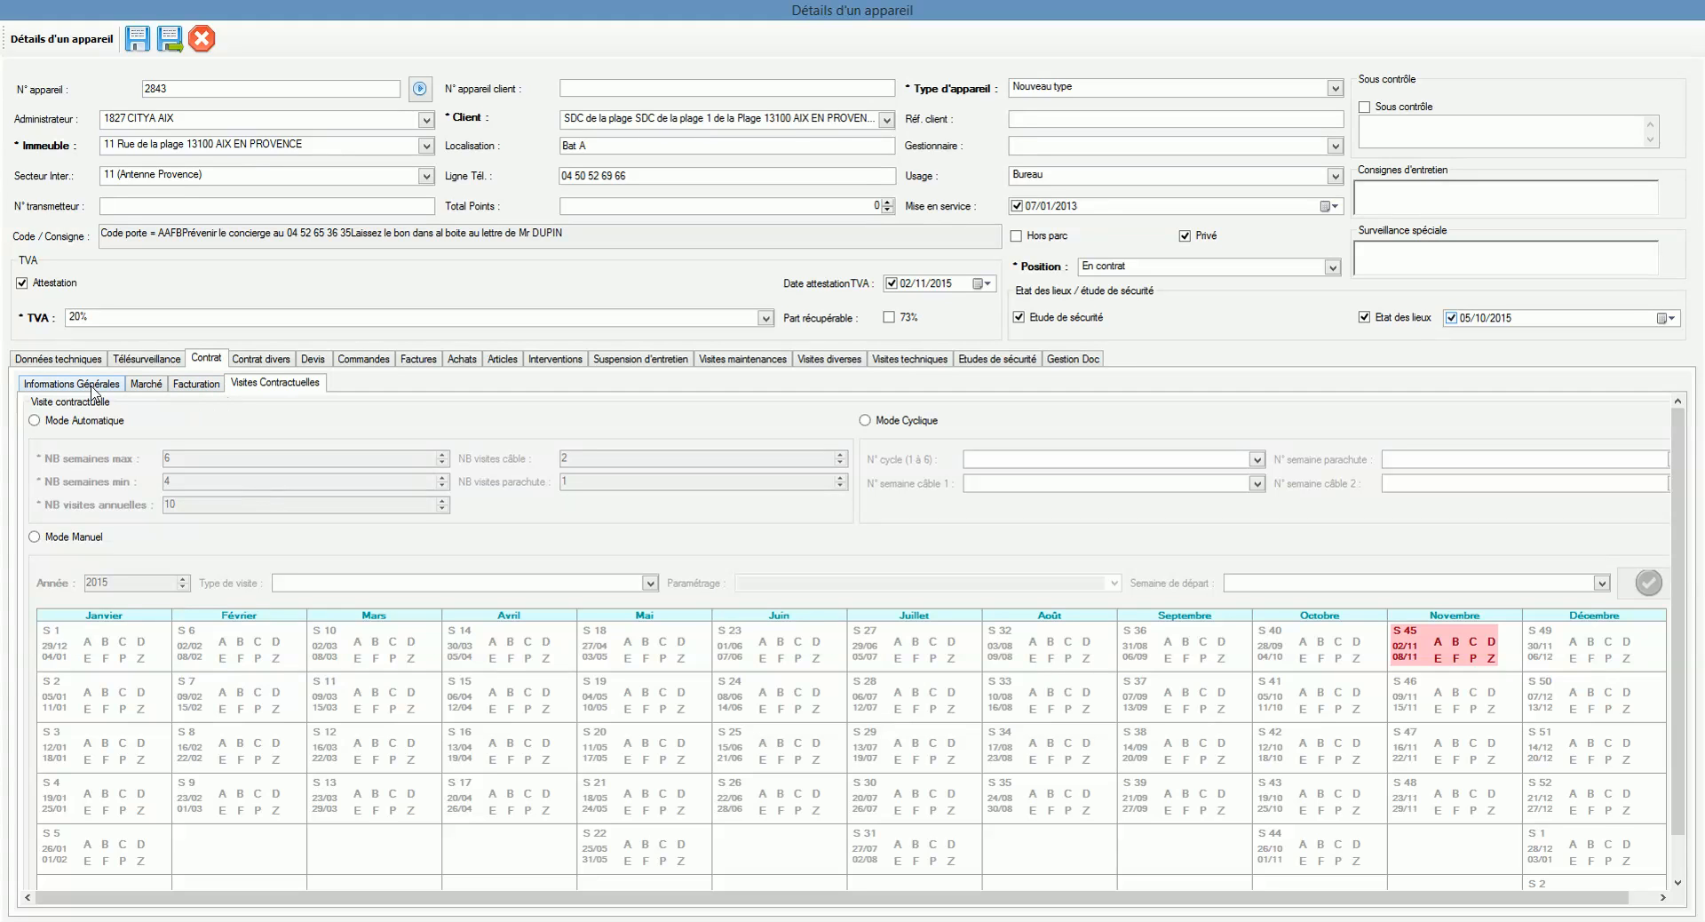
click(71, 359)
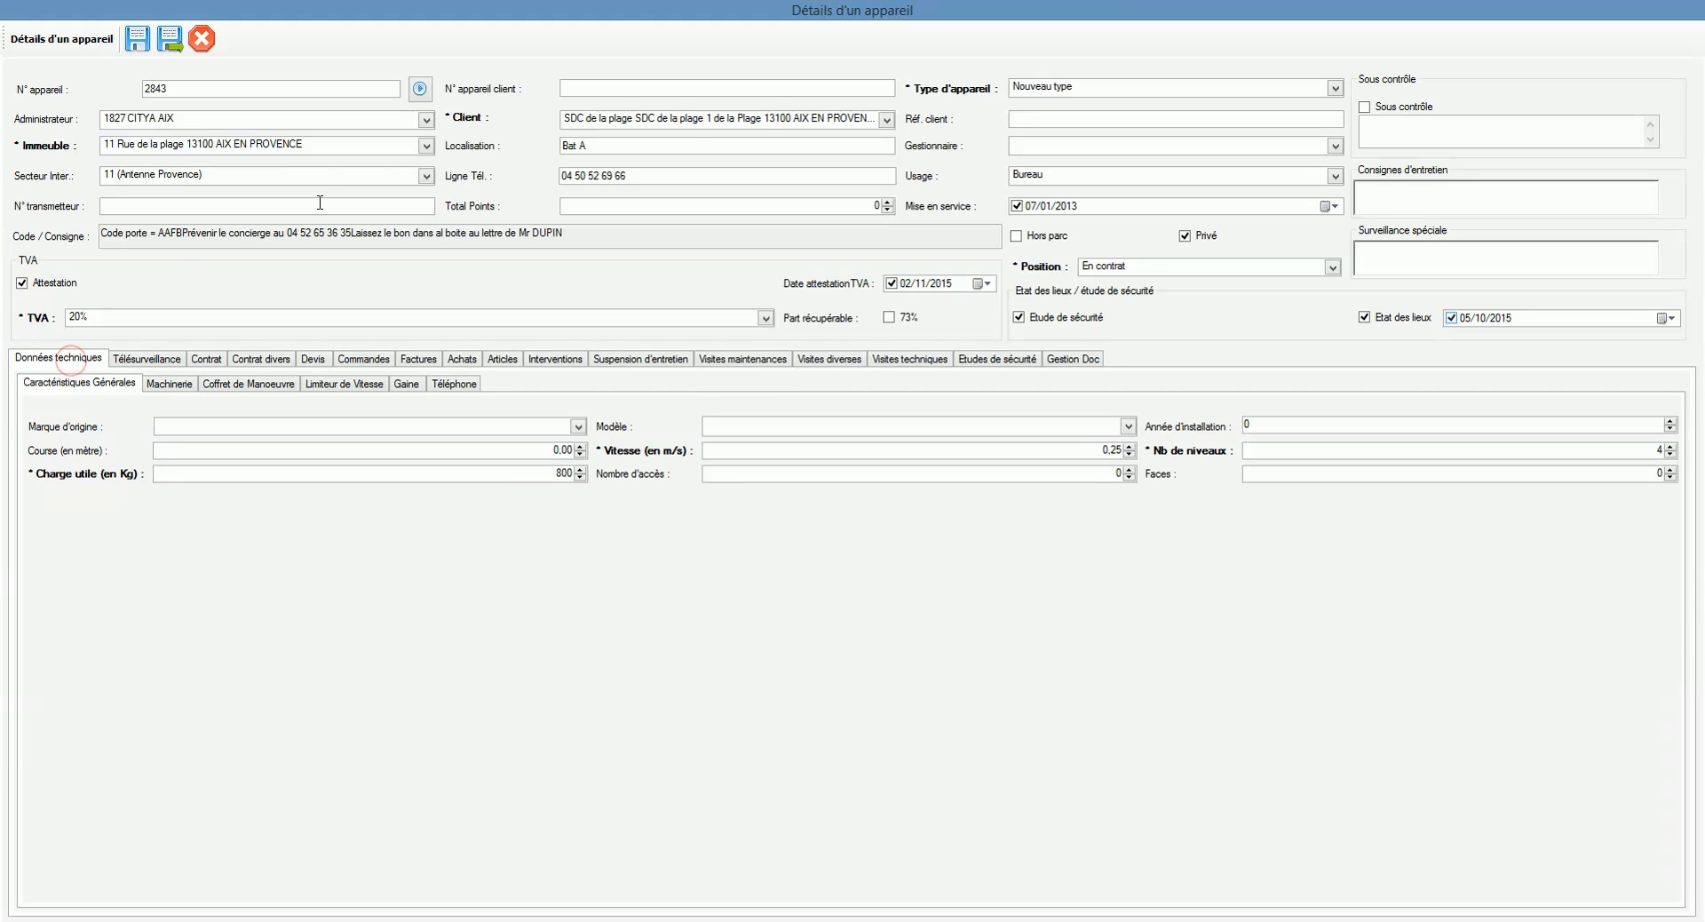
click(245, 87)
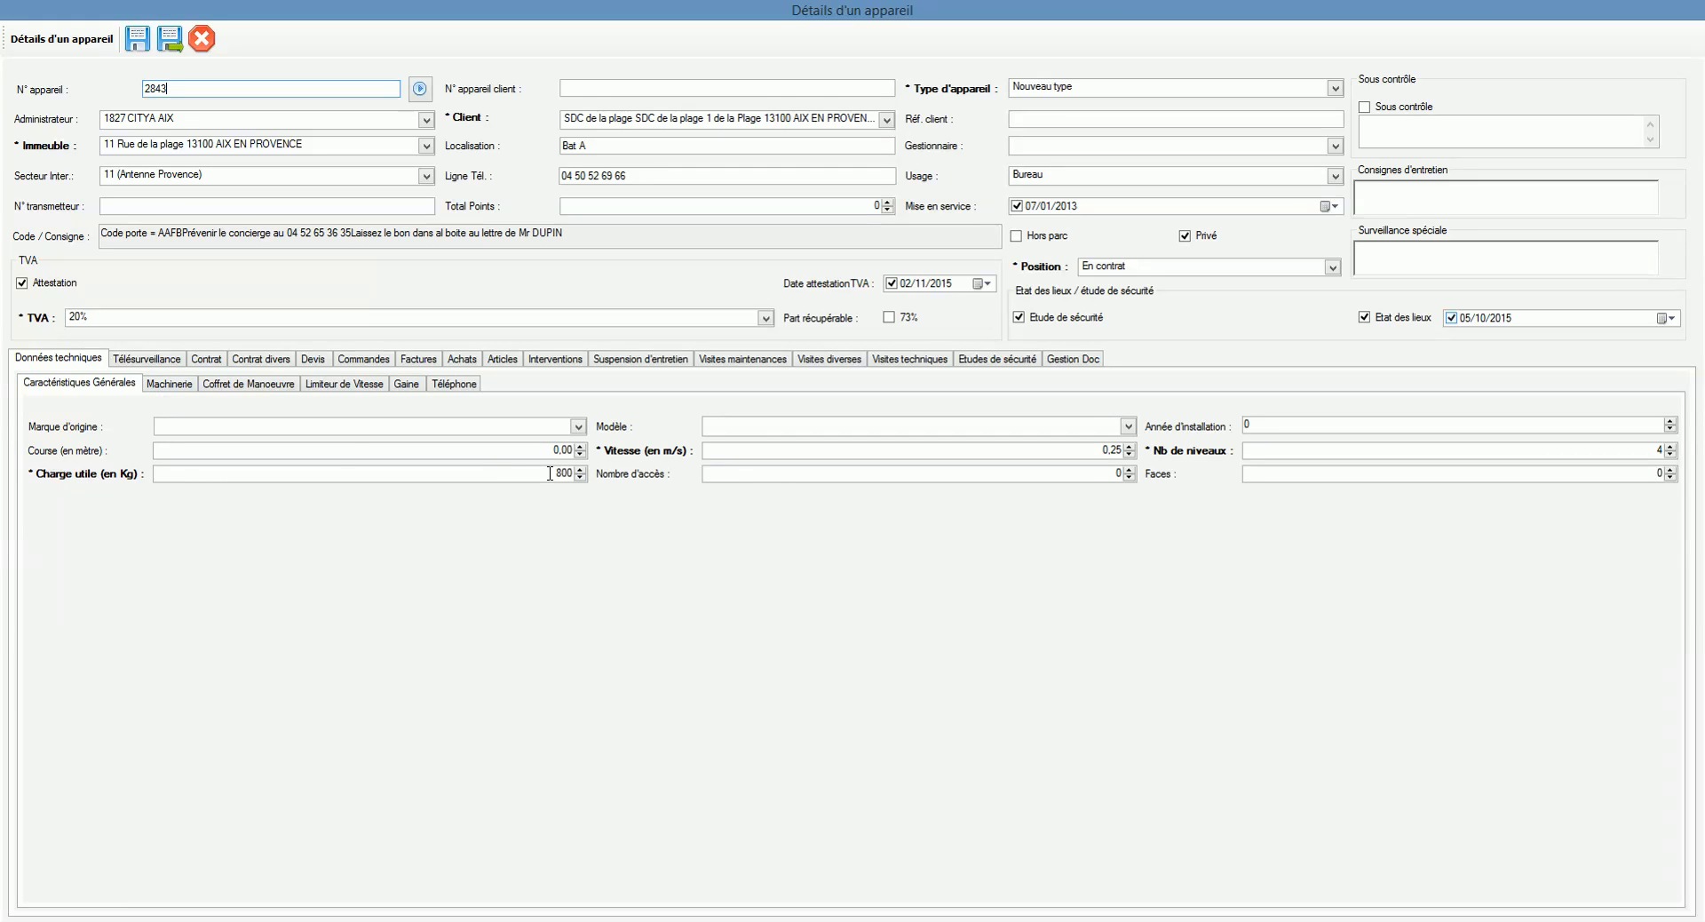
click(206, 360)
click(84, 383)
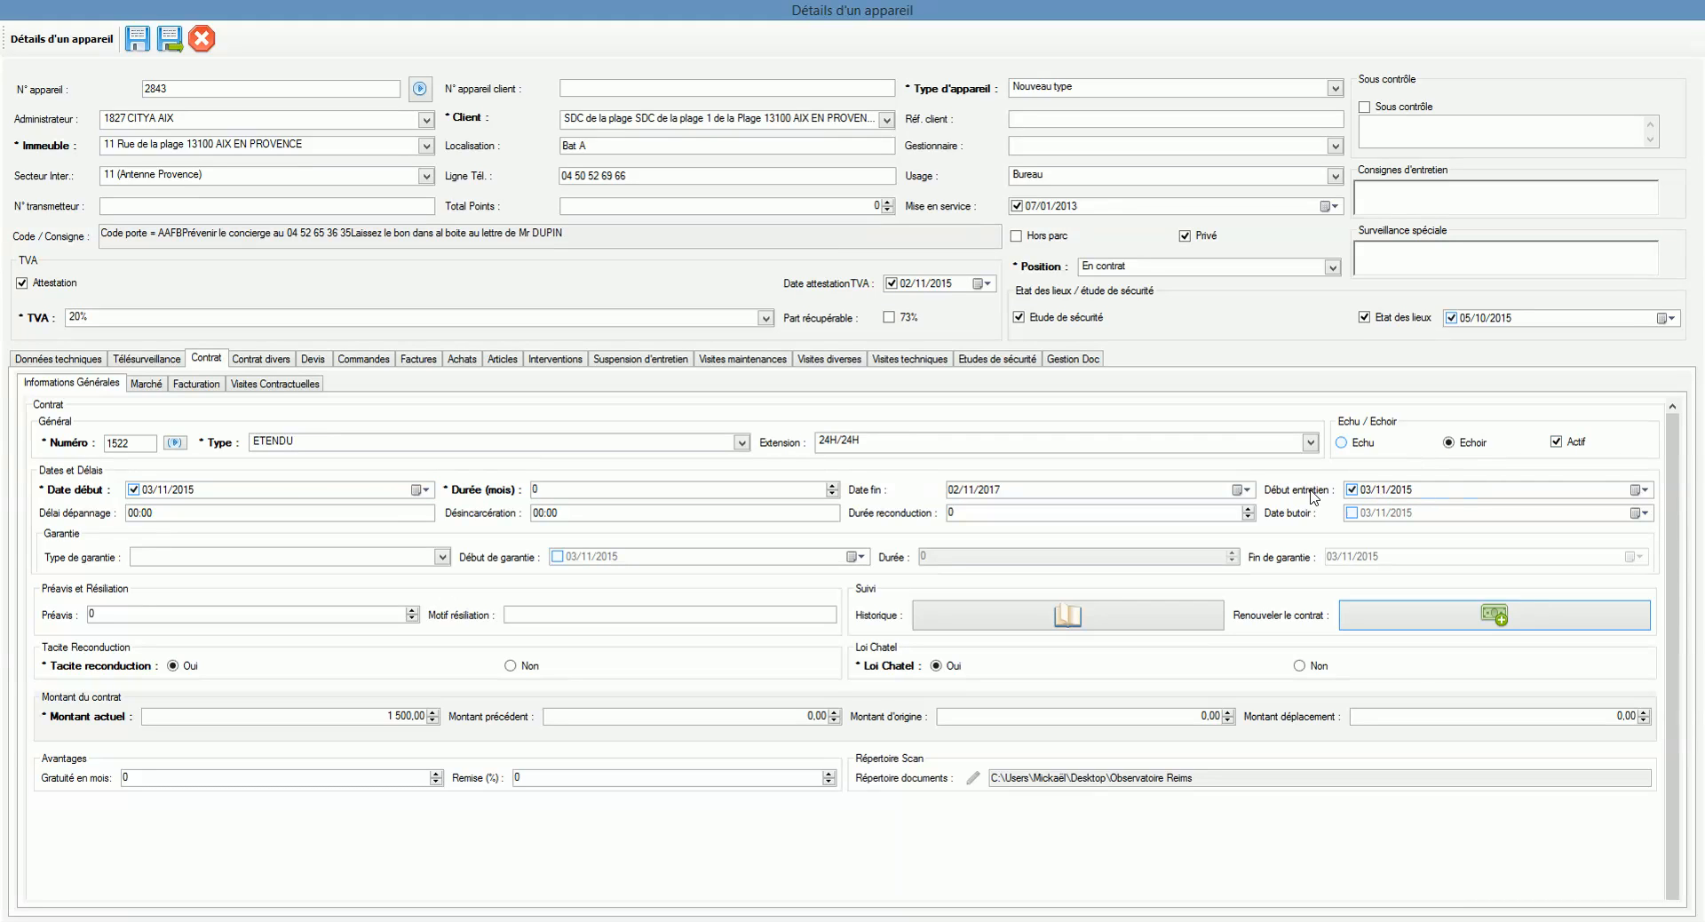
Step: Check the current amount, pick Mars in the billing month list, and save appliance 2843
click(343, 716)
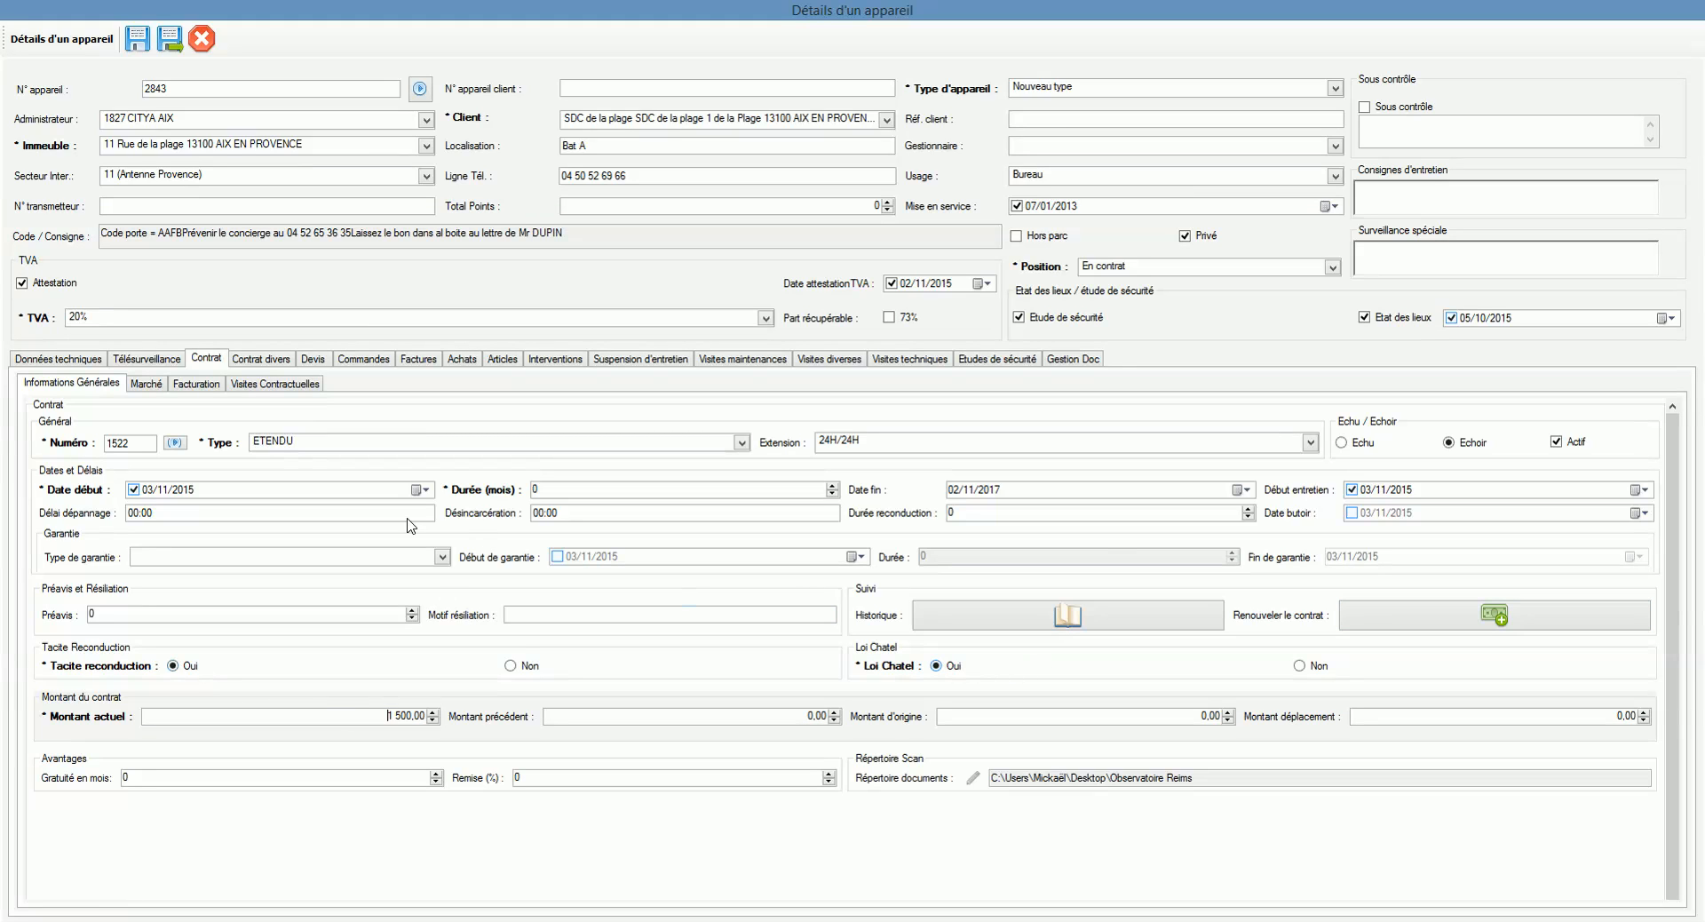
click(213, 384)
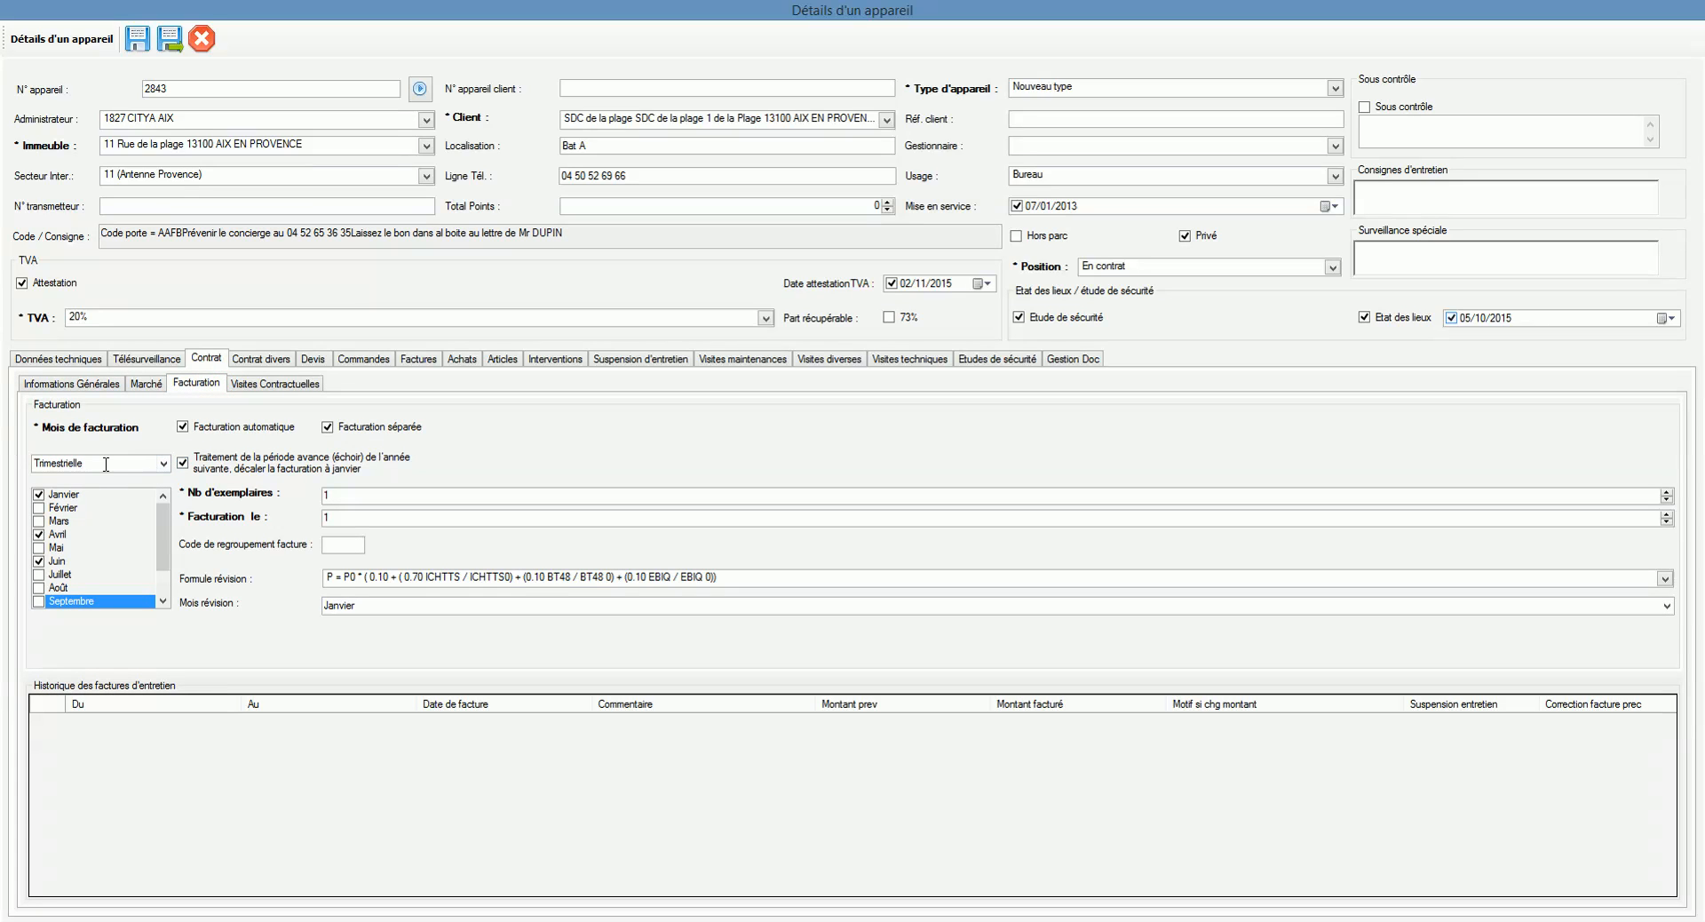
click(152, 520)
mouse_move(162, 519)
mouse_down()
mouse_move(163, 542)
mouse_move(169, 513)
mouse_up()
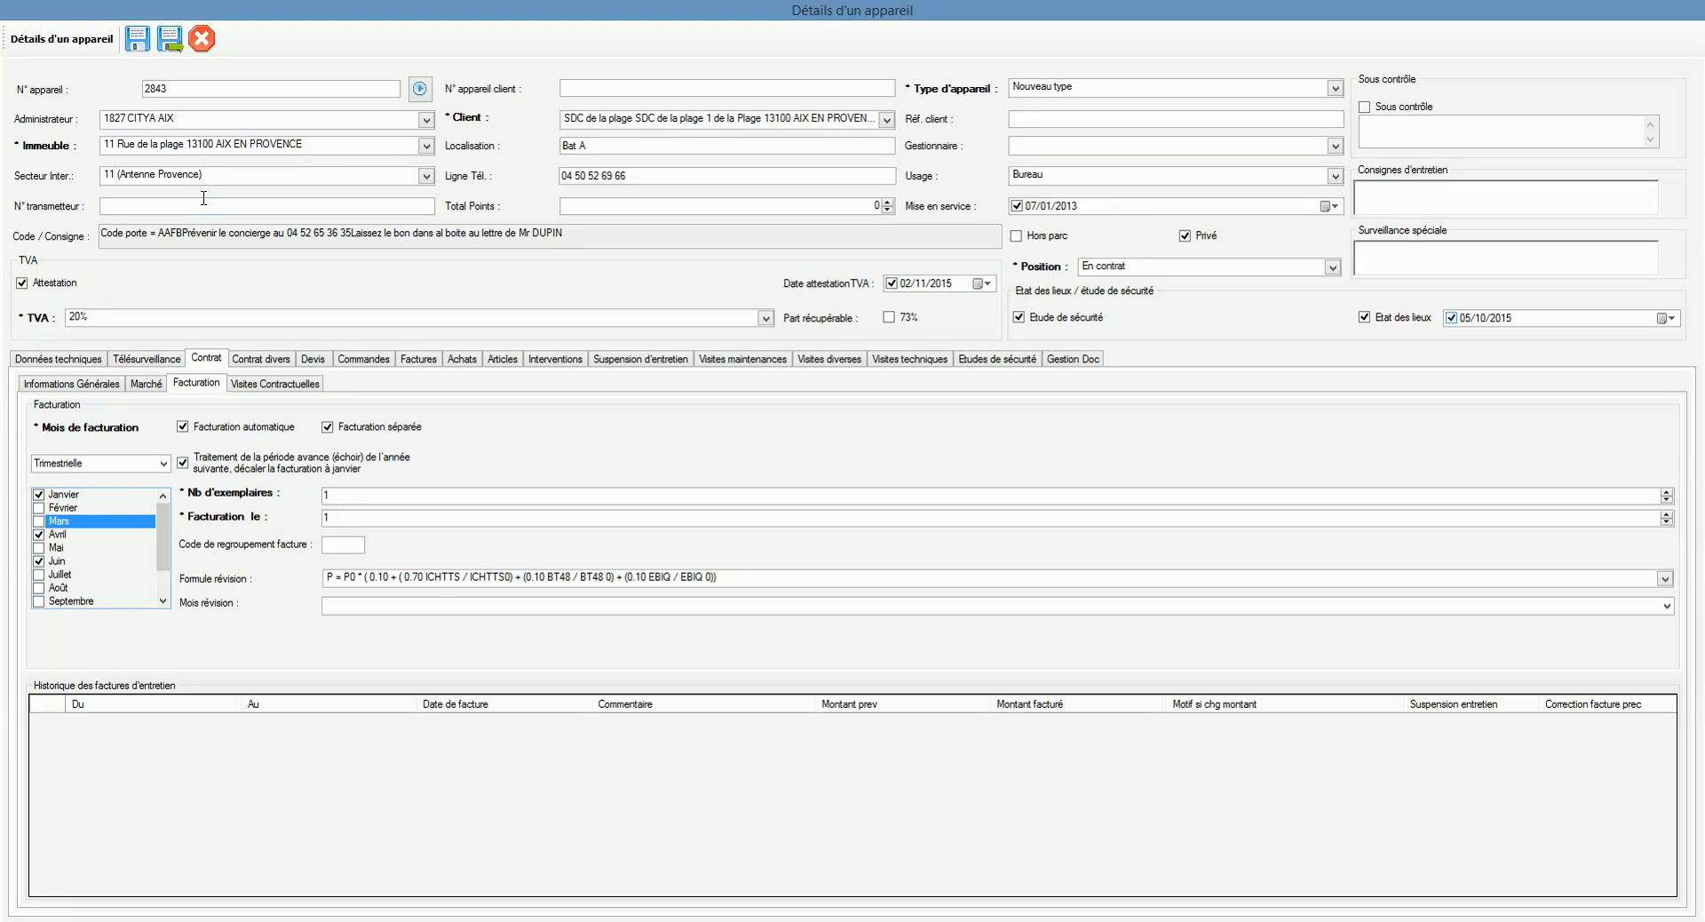
click(142, 49)
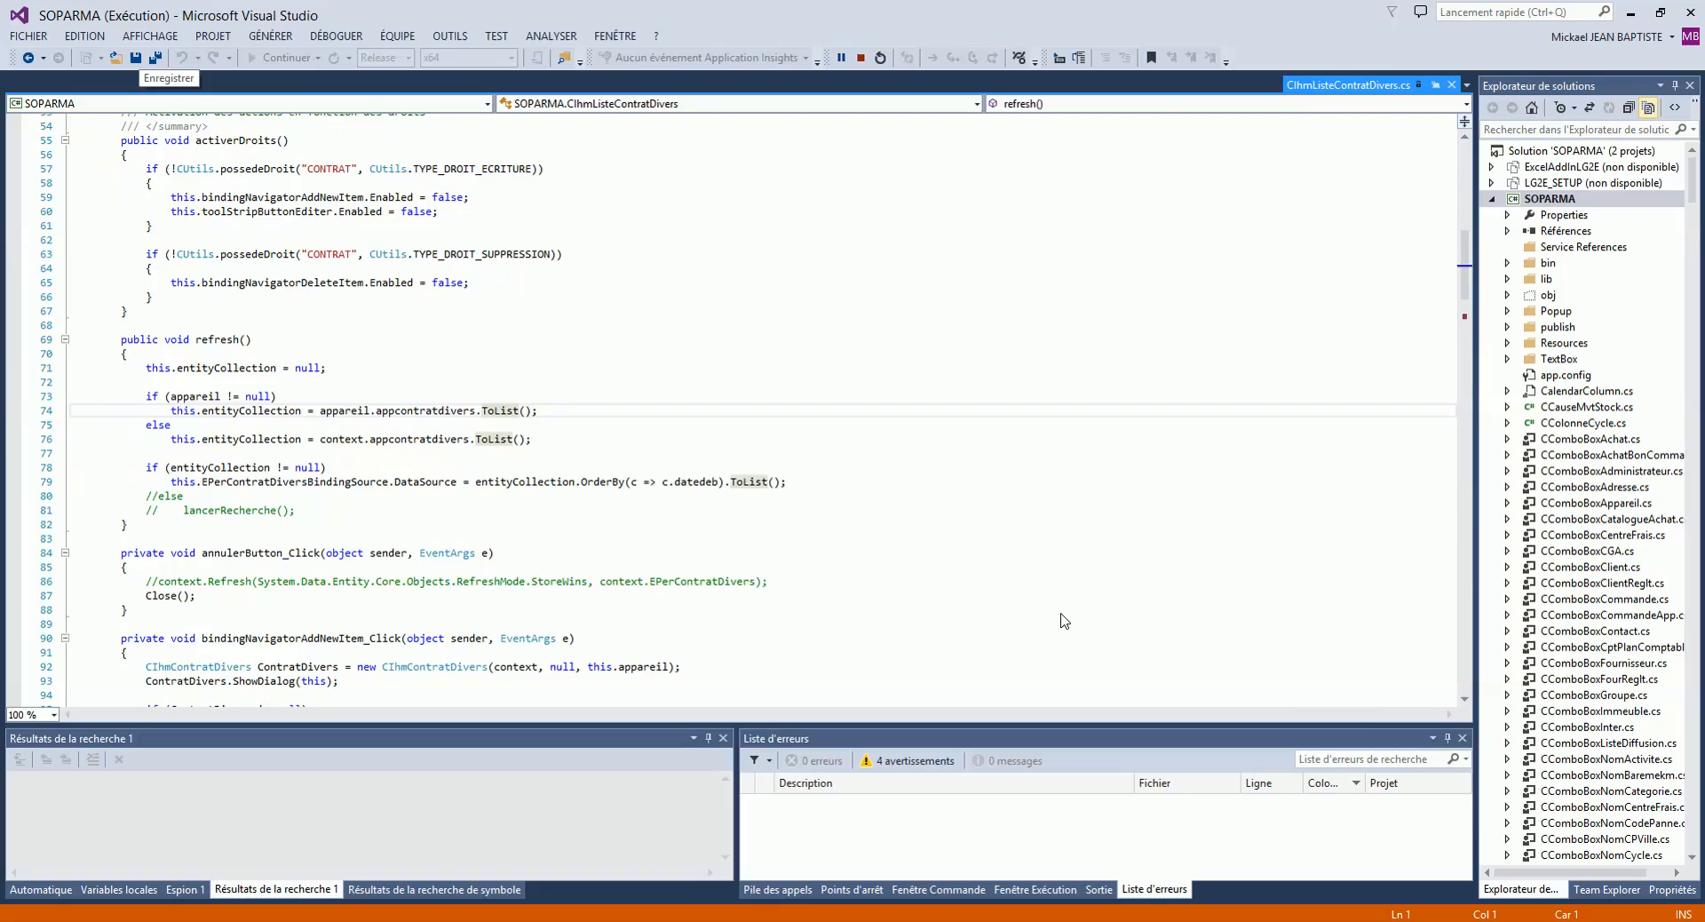
Step: Continue execution past the remplirChatel breakpoint with F5 so the save completes
mouse_move(915, 841)
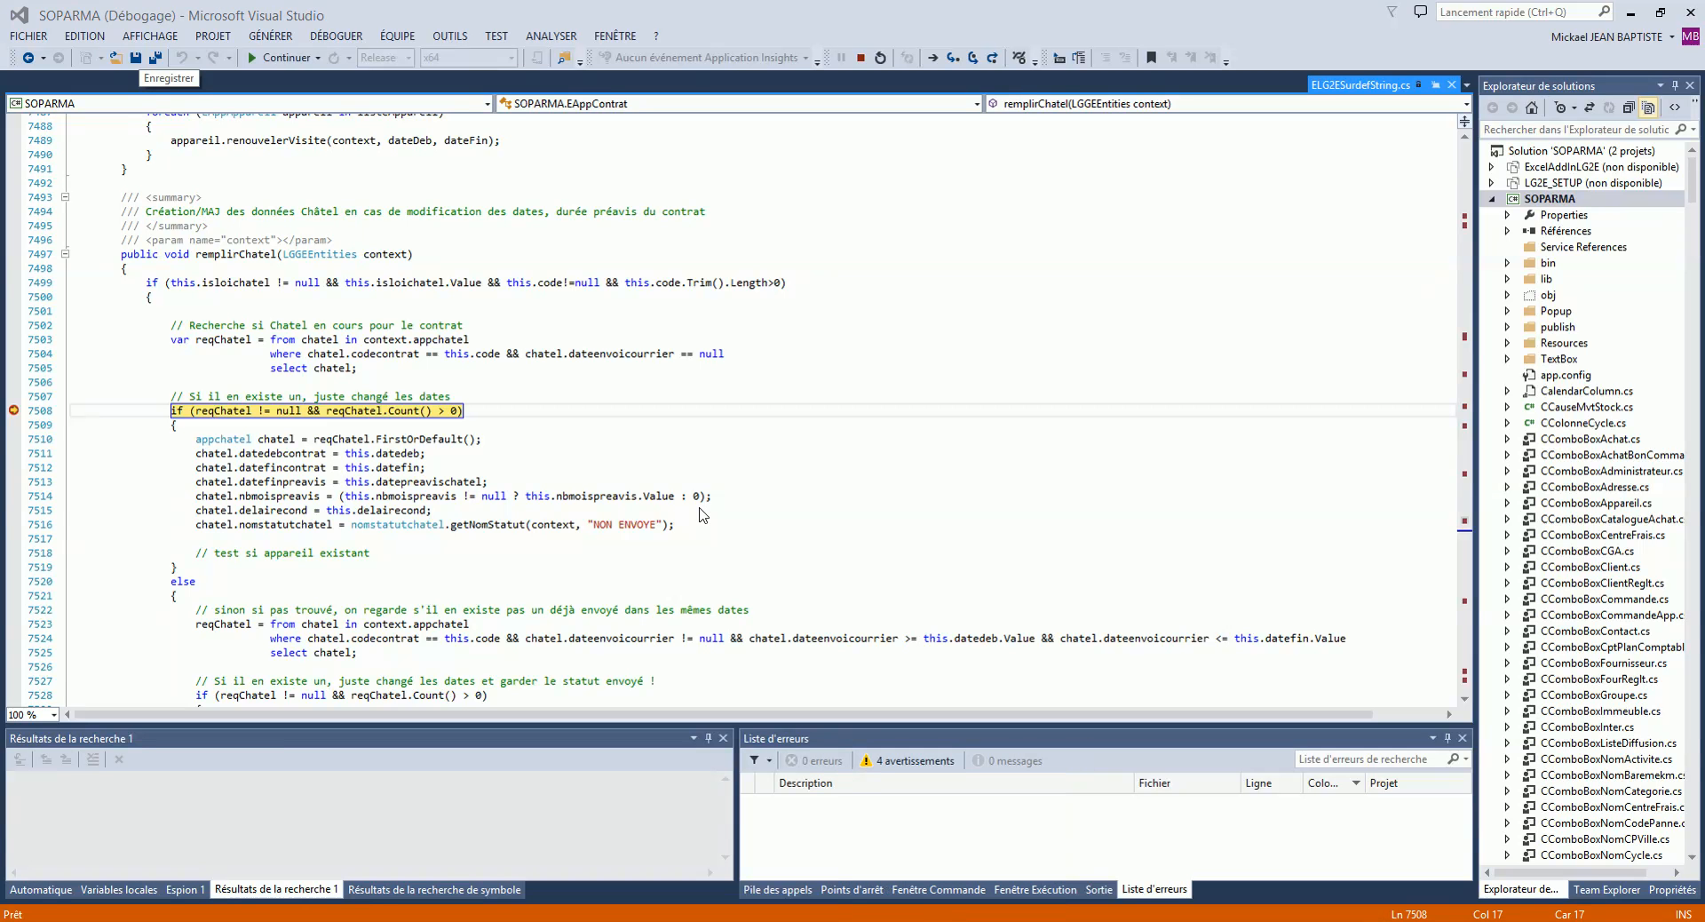
click(699, 507)
click(705, 479)
key(F5)
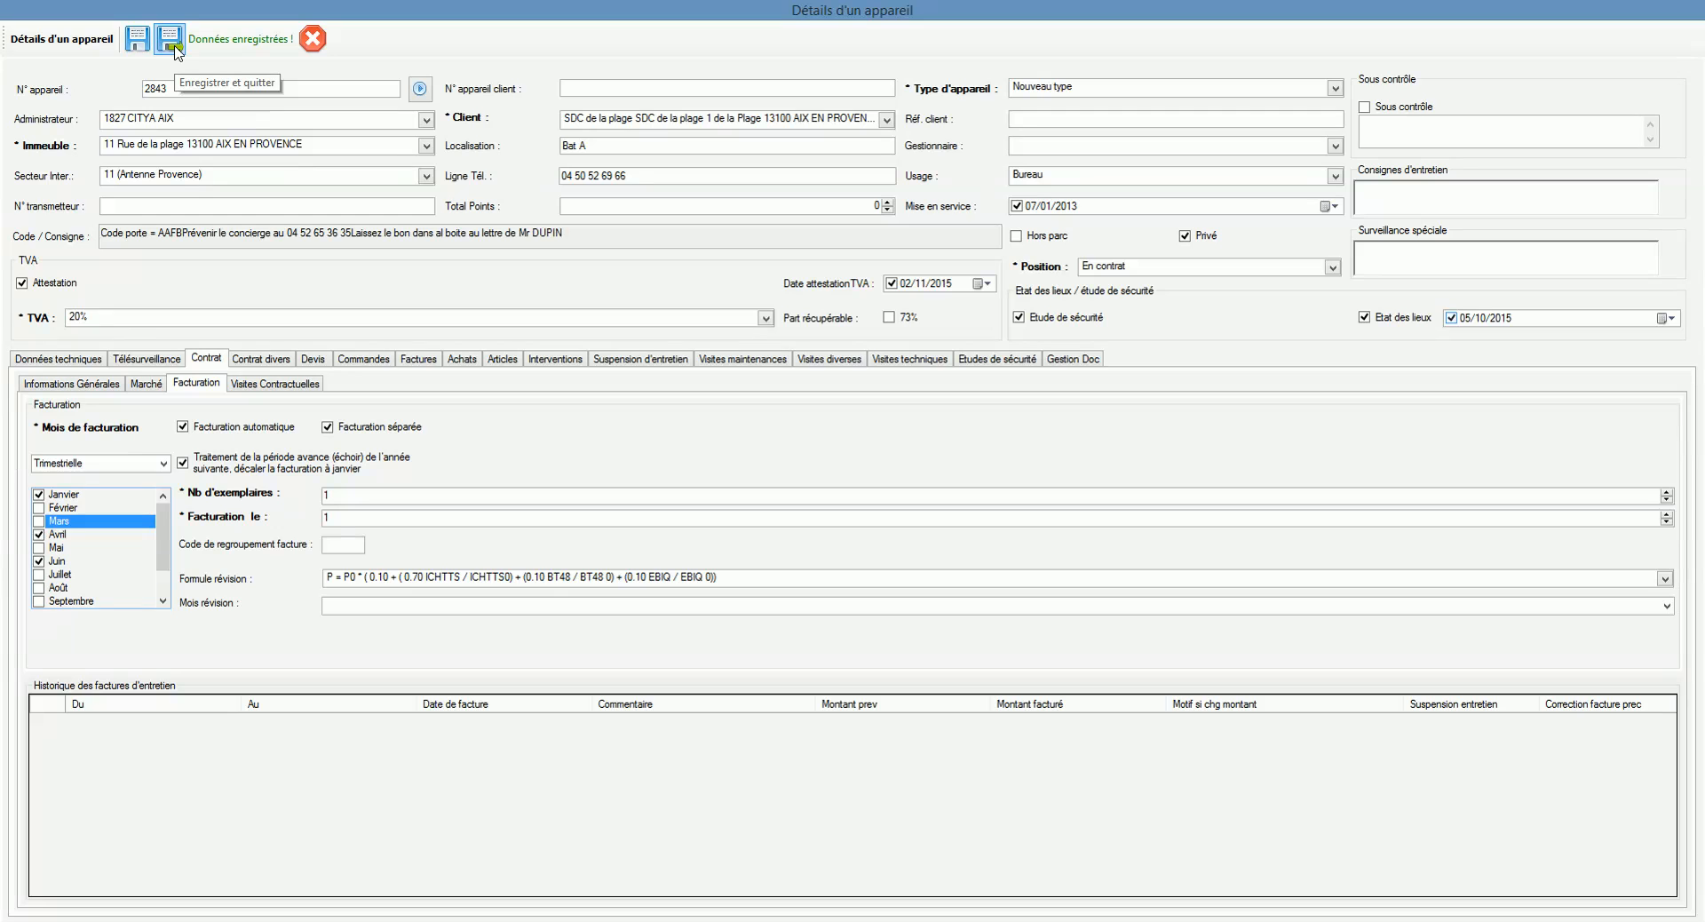
Step: Close the appliance form and search the appliance list for plage
click(309, 39)
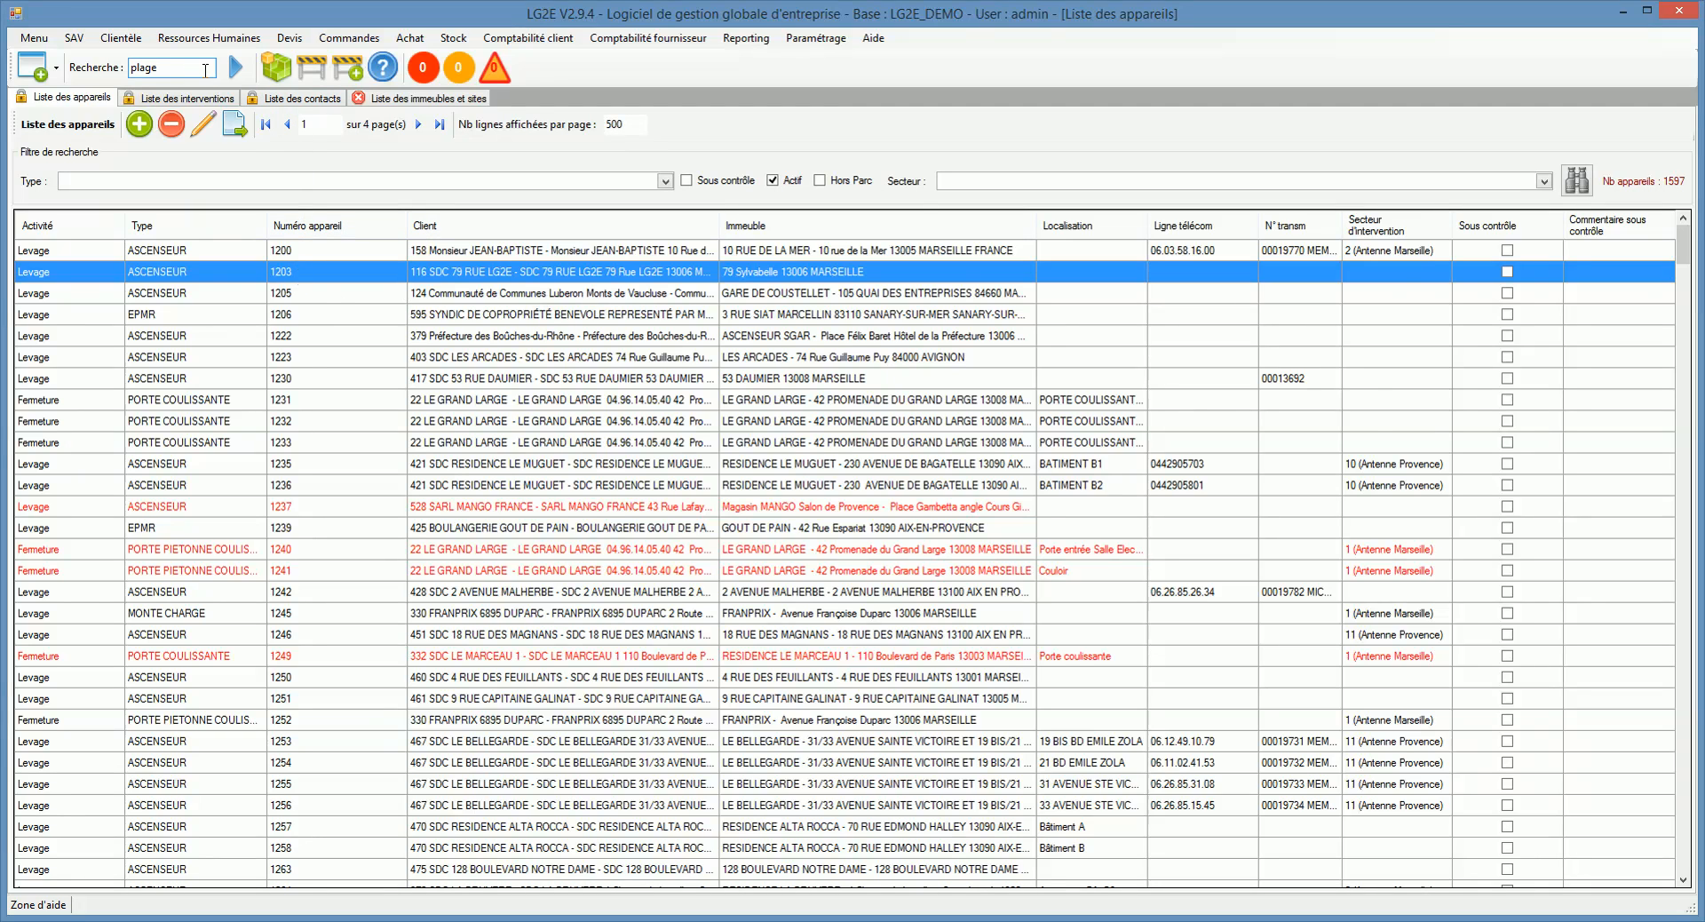
click(205, 69)
key(Return)
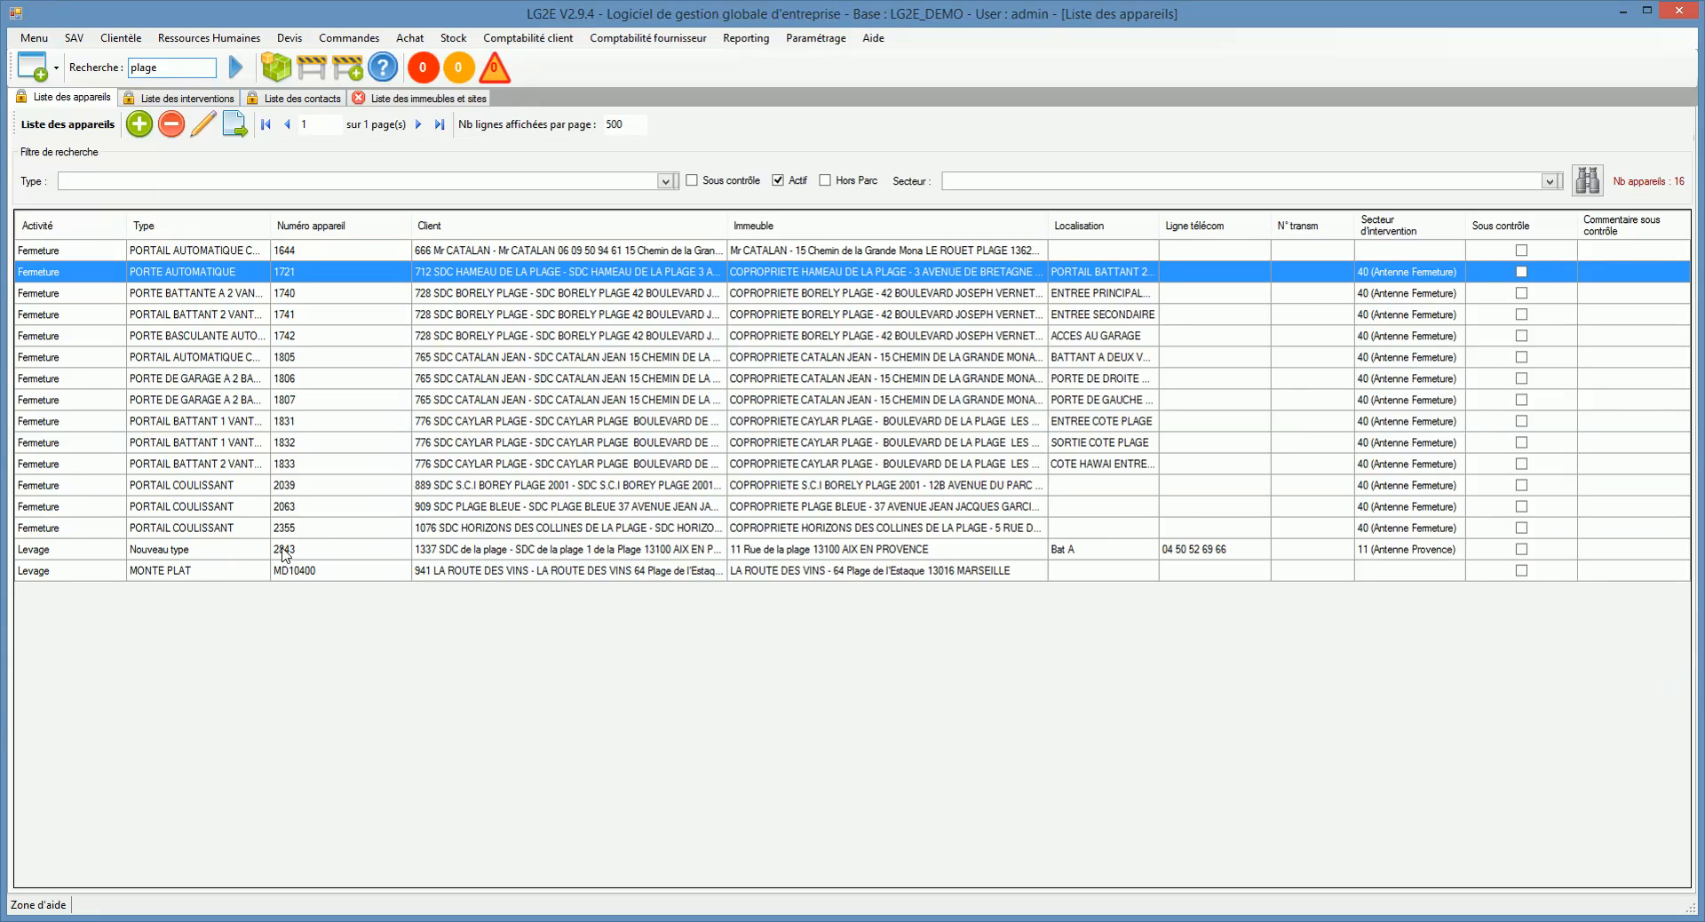
Step: Open appliance 2843's details from the results, close them, and clear the search box
click(174, 550)
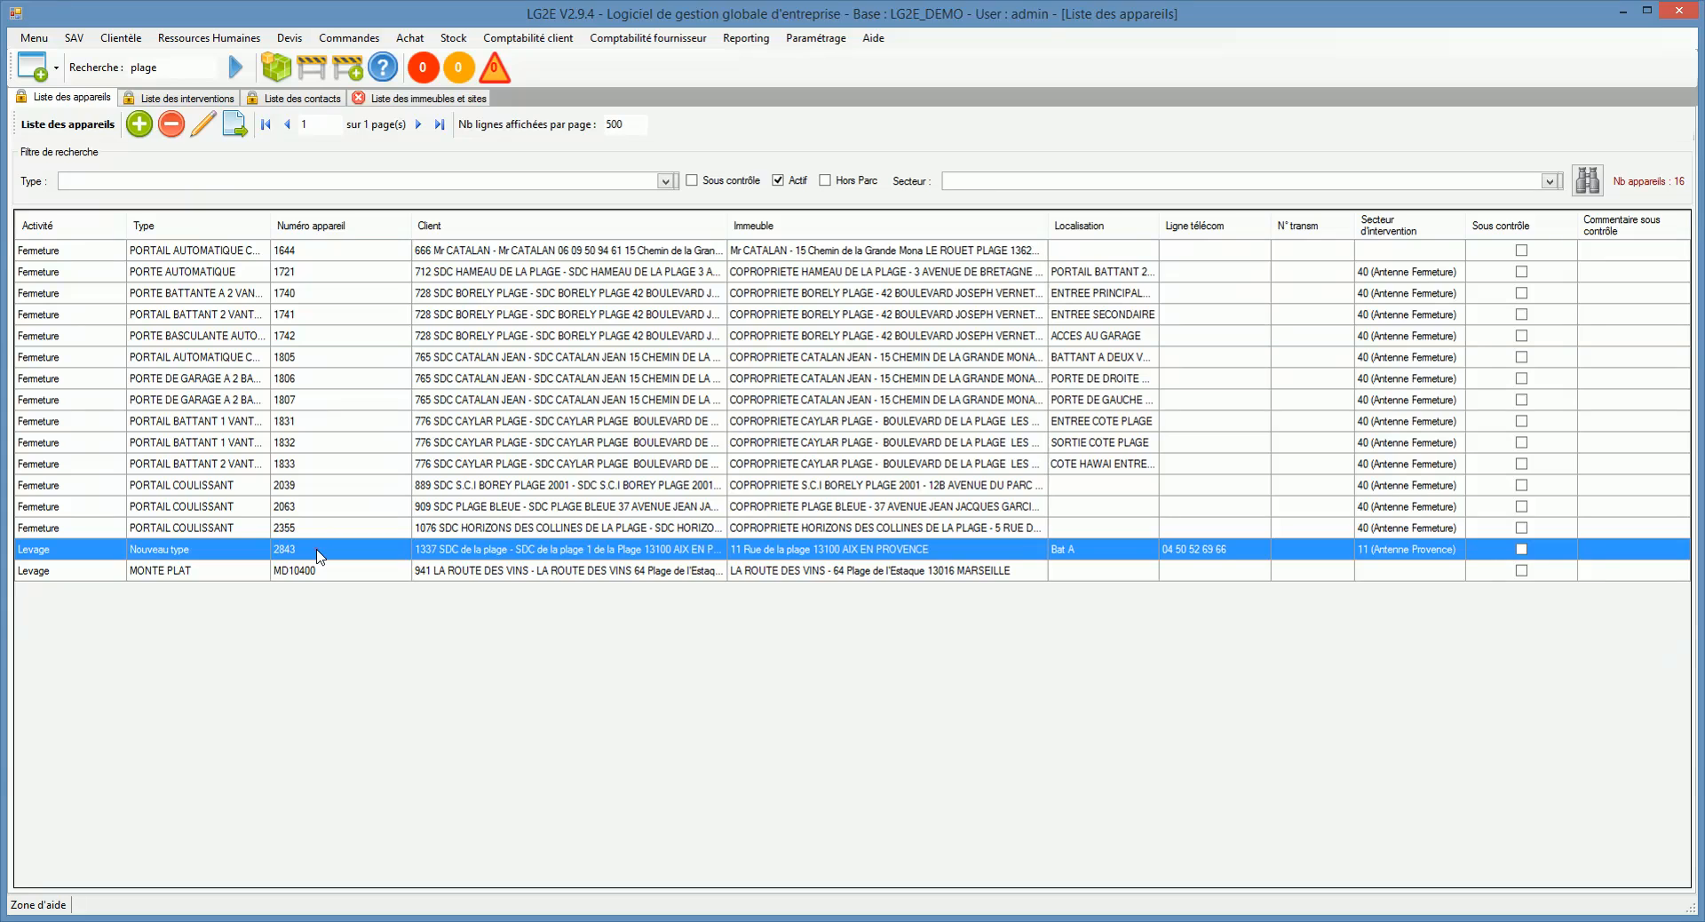
double_click(317, 551)
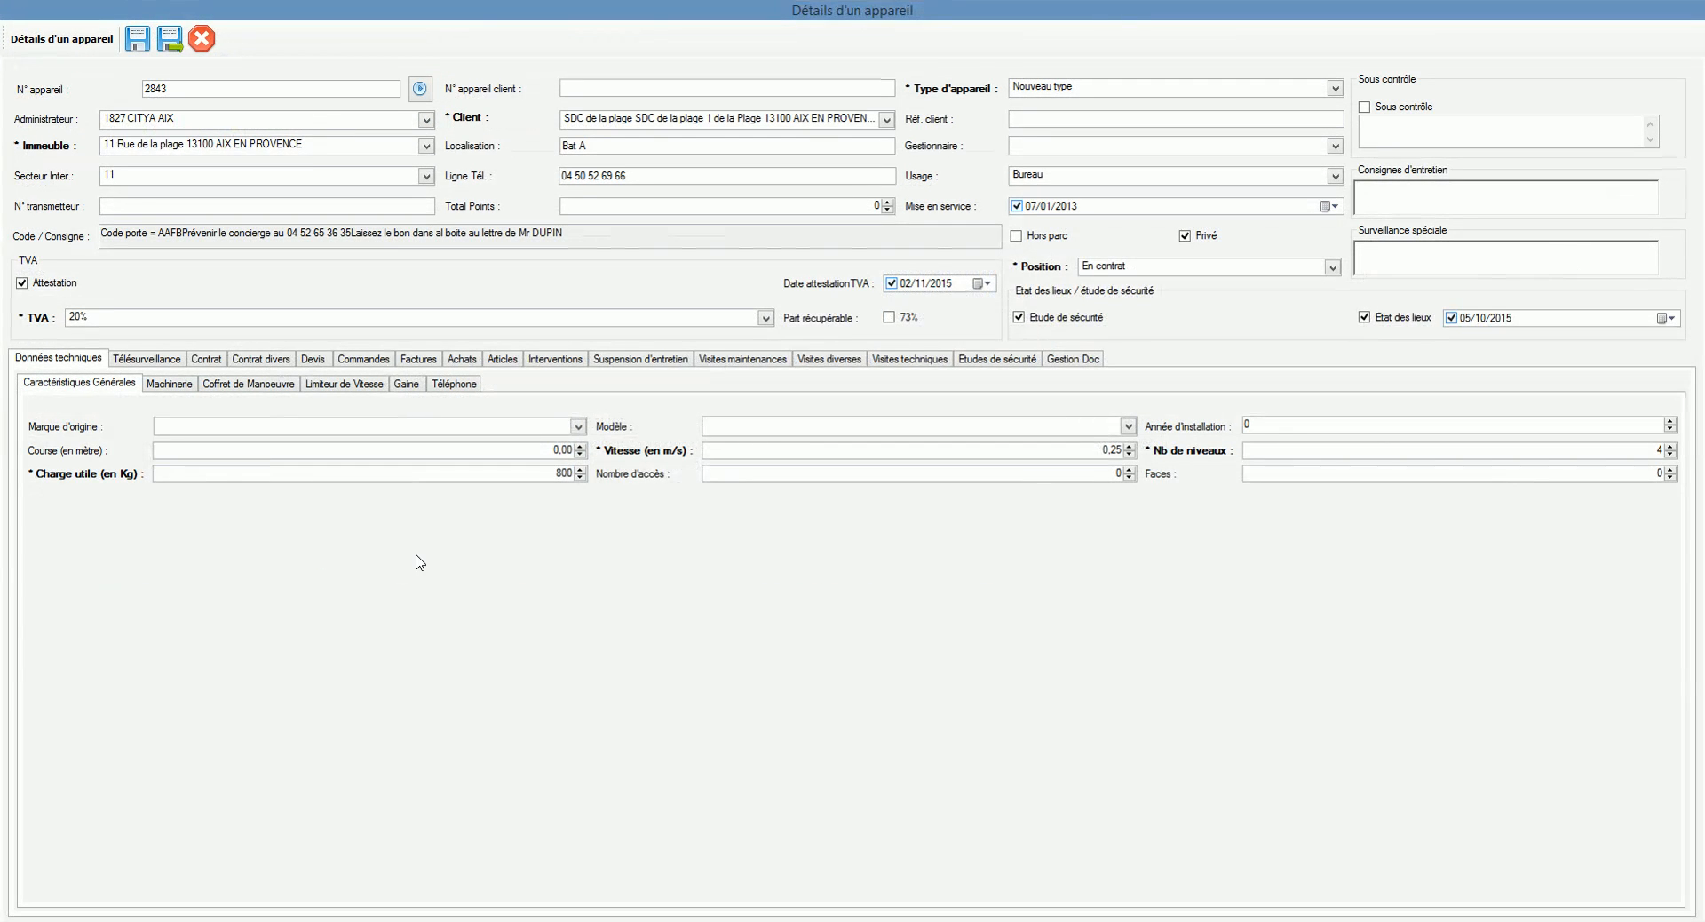
click(202, 38)
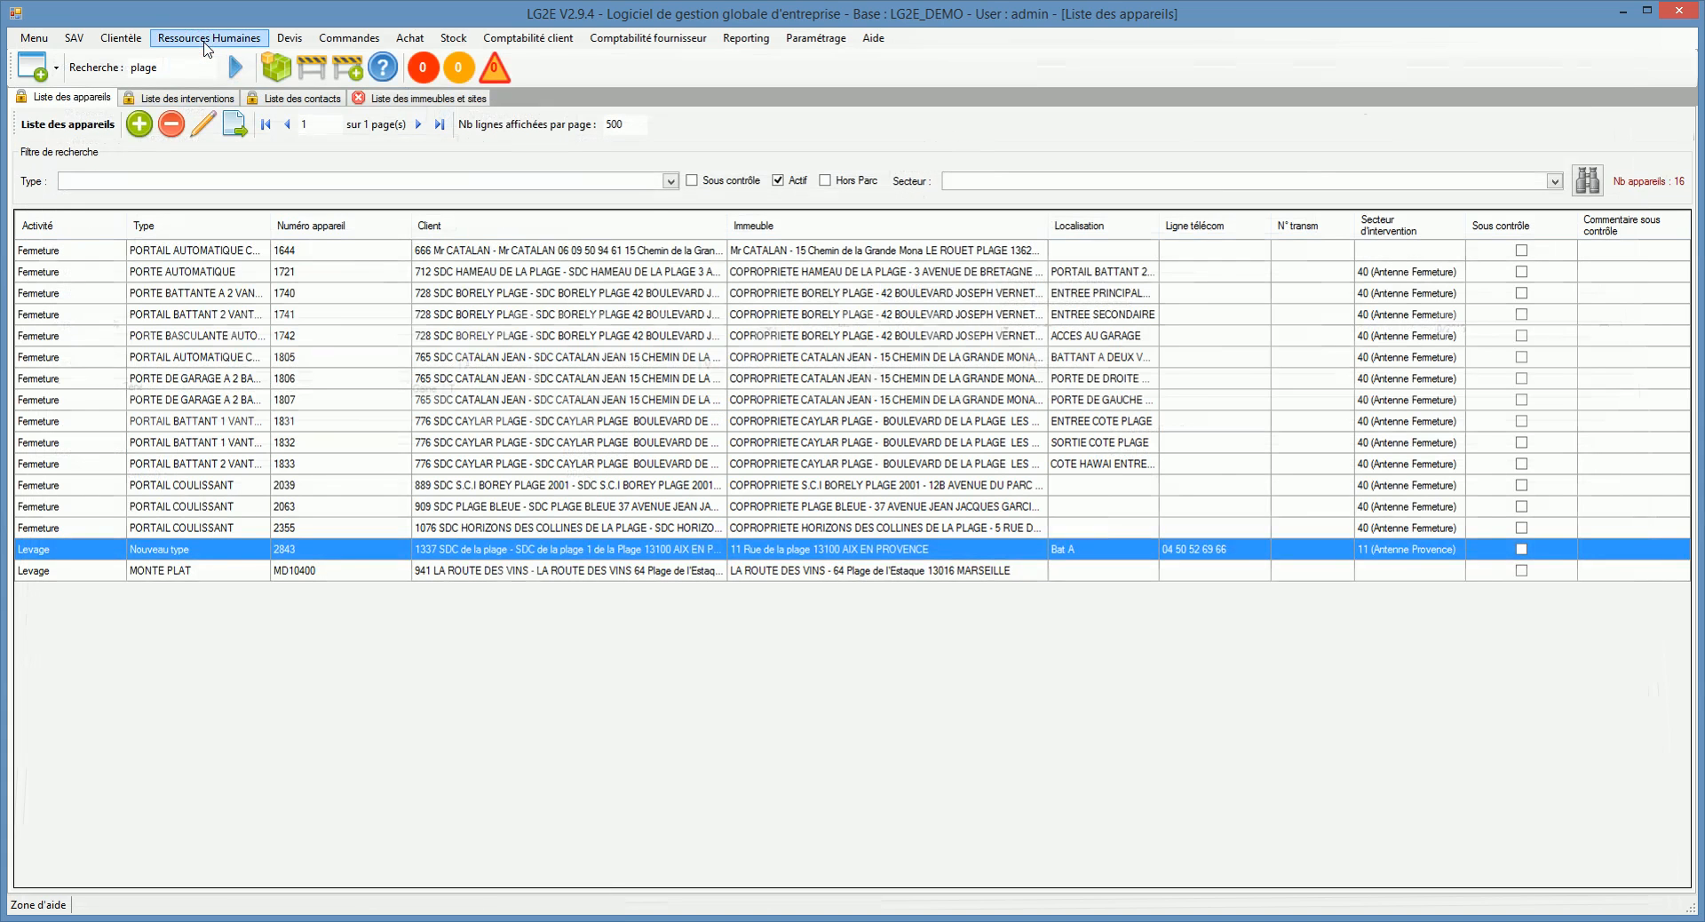
drag(177, 68, 126, 71)
key(BackSpace)
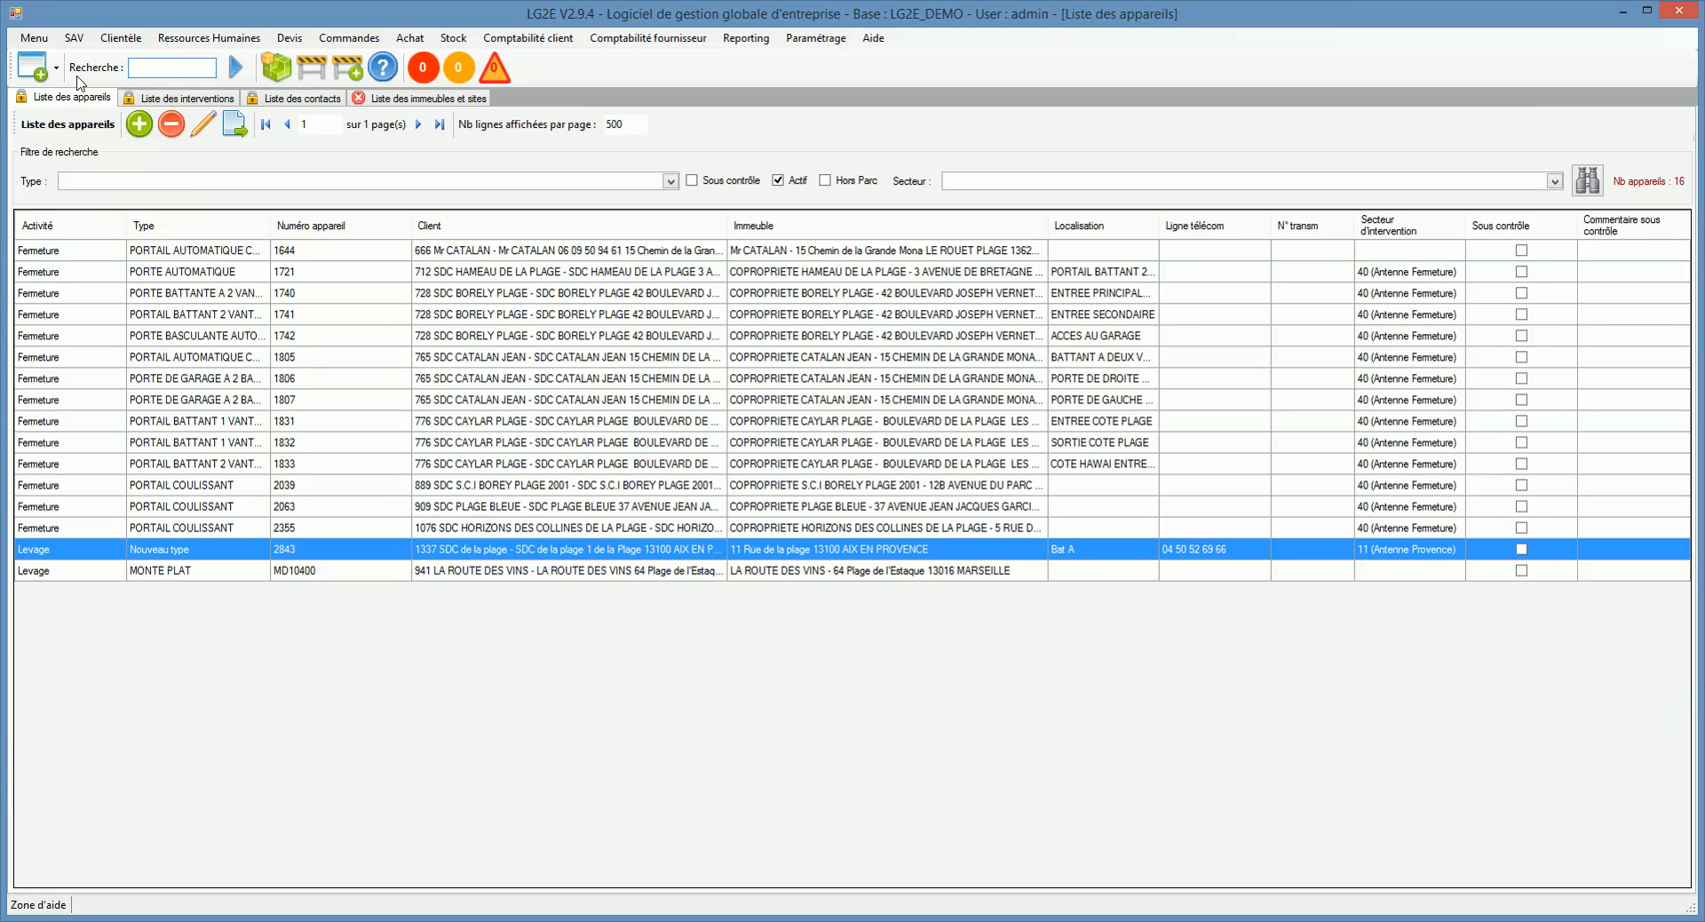
Step: View the administrators list, then the clients list, from the Clientèle menu
click(121, 39)
click(168, 77)
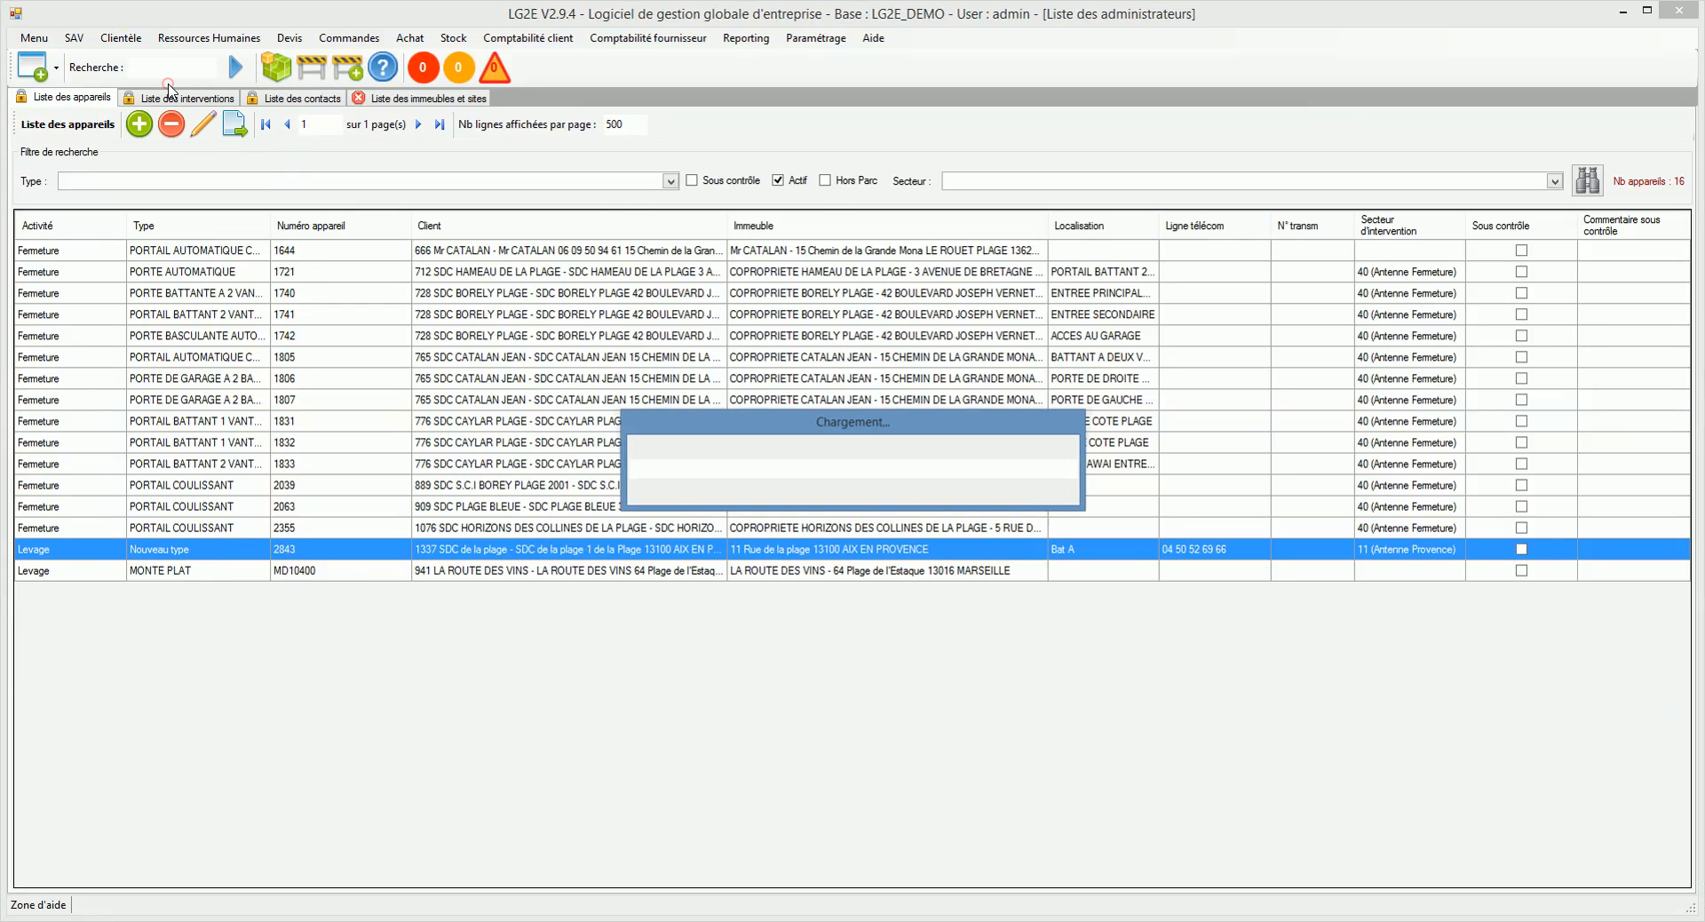
click(121, 38)
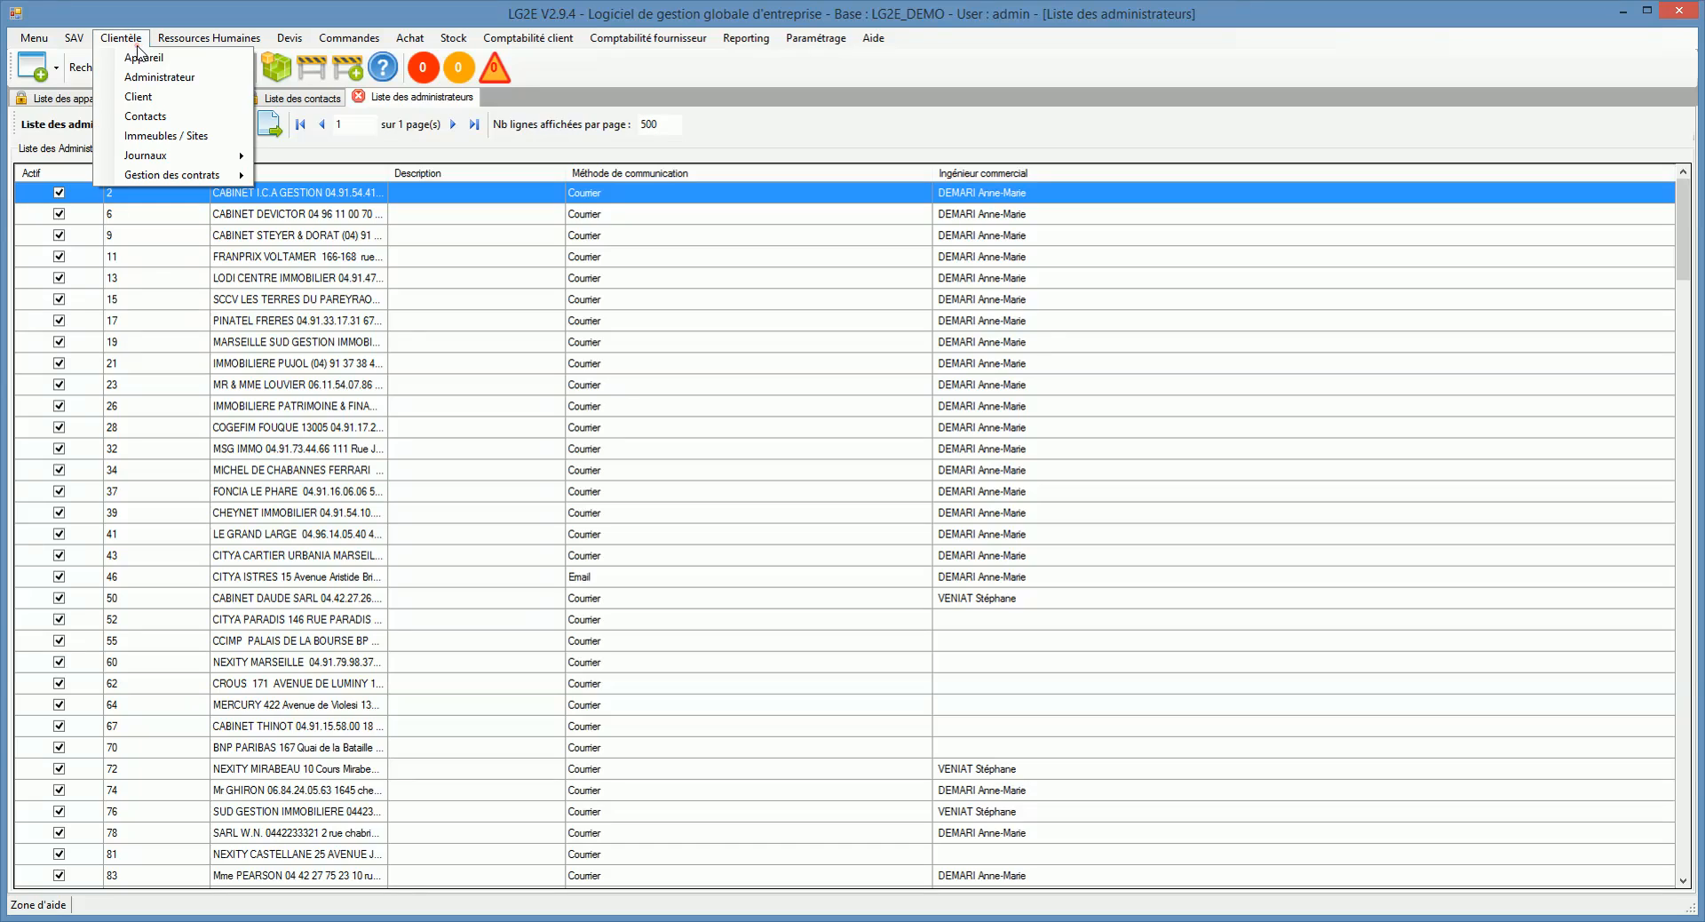
click(147, 94)
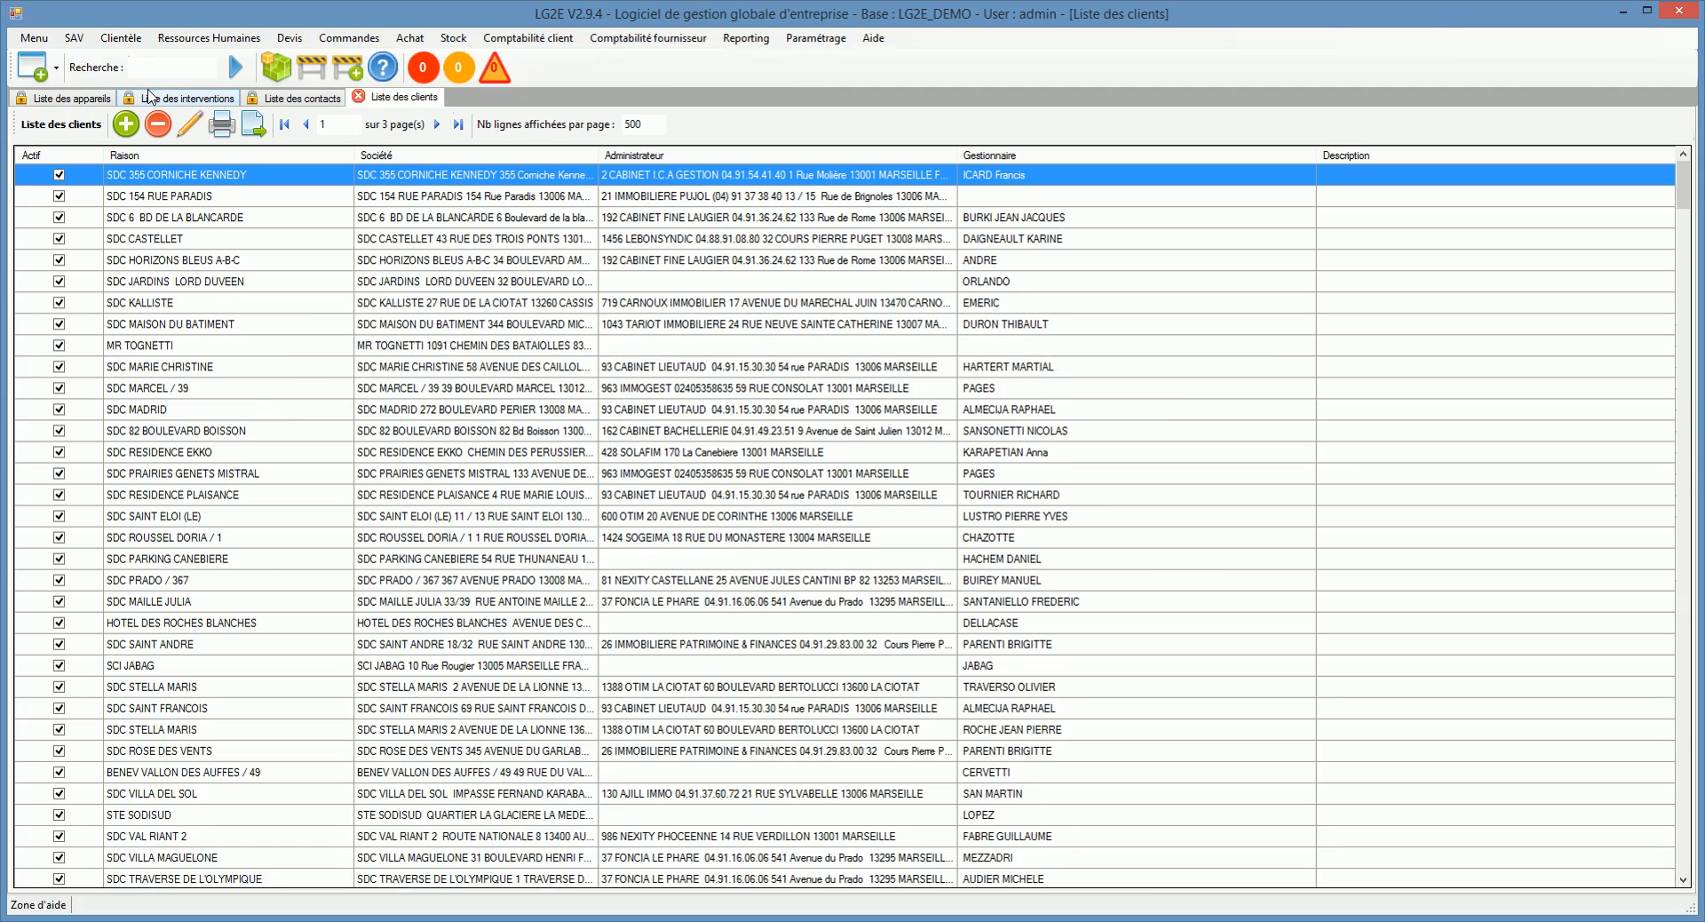
Step: Go to the appliance list under Clientèle and start adding a new appliance
click(135, 39)
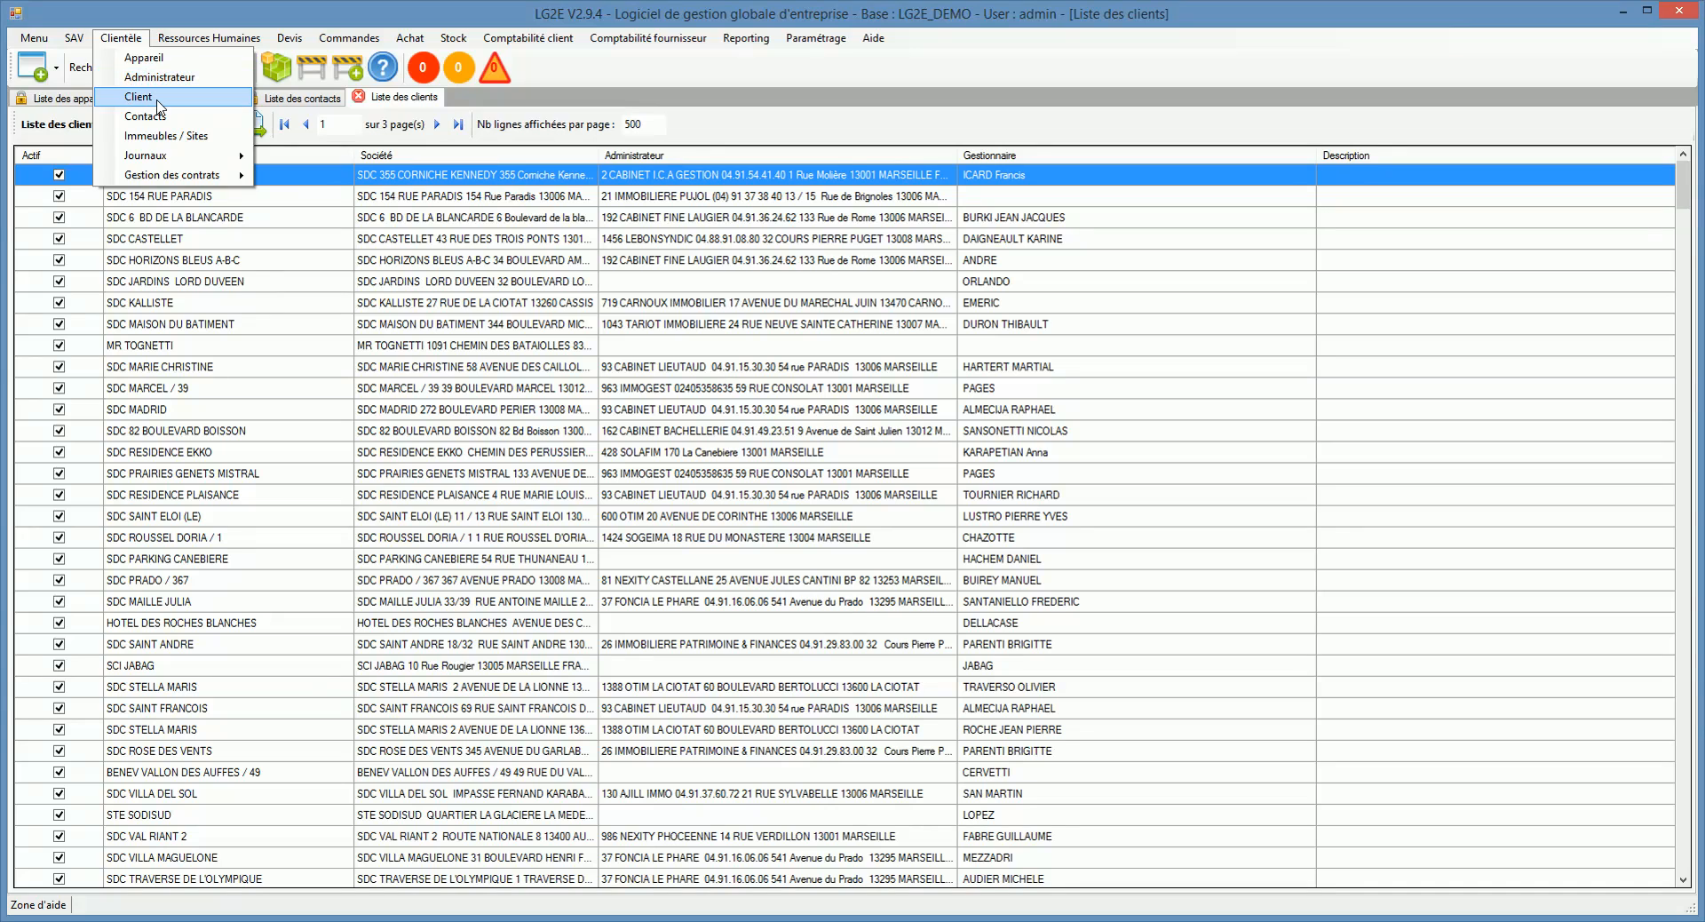
click(142, 57)
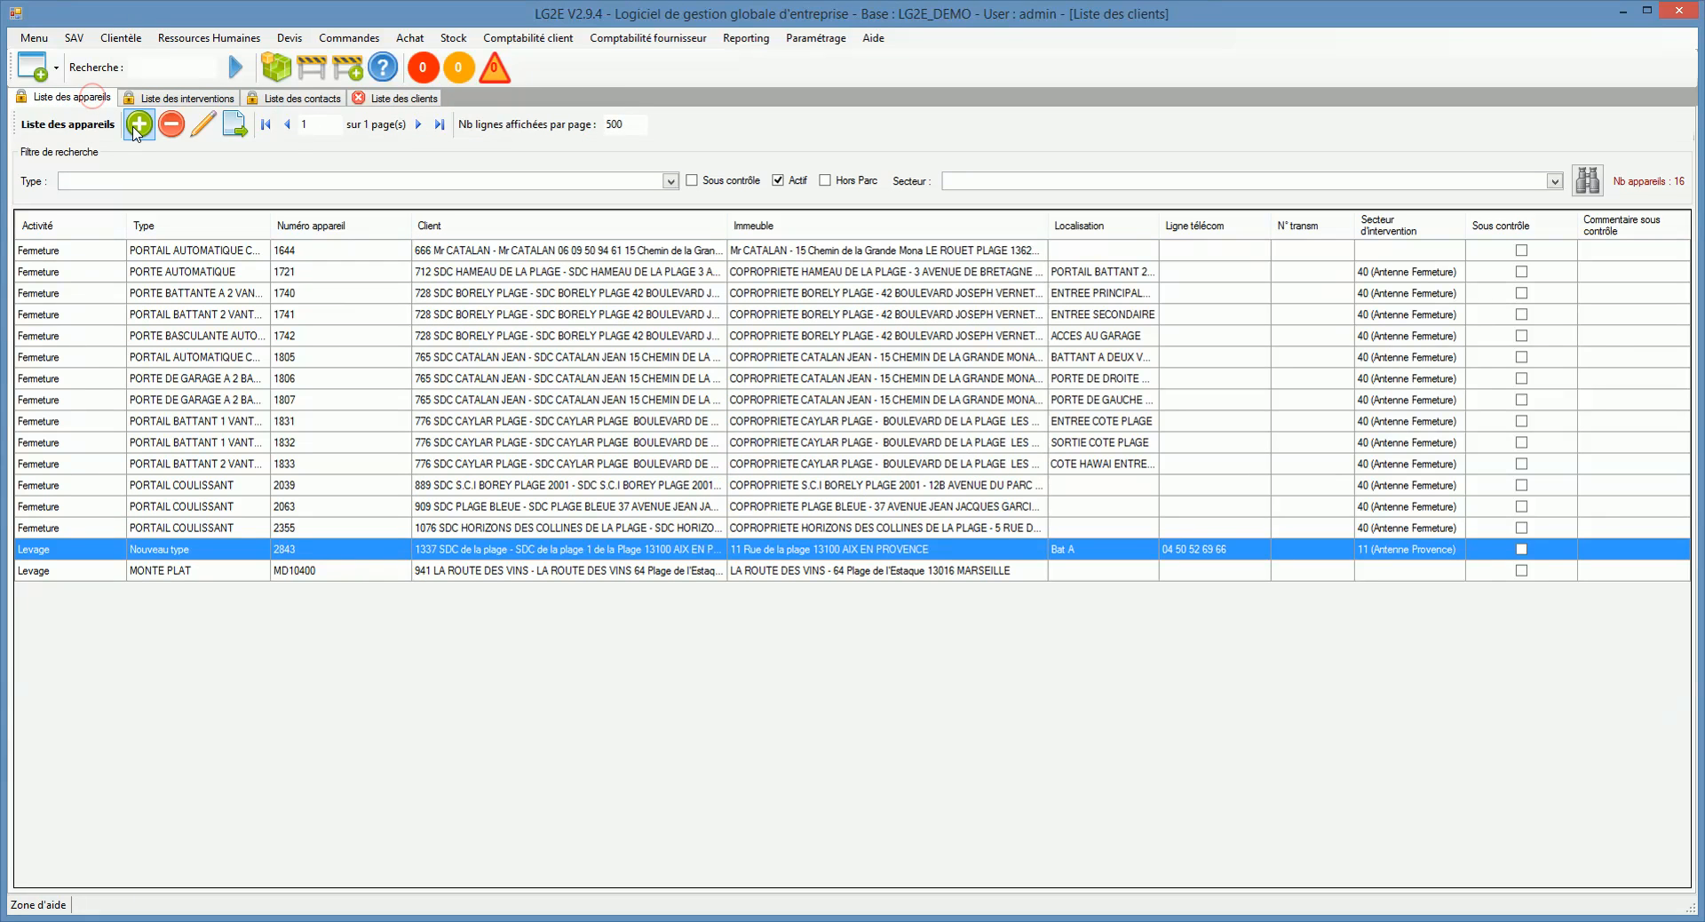
click(138, 128)
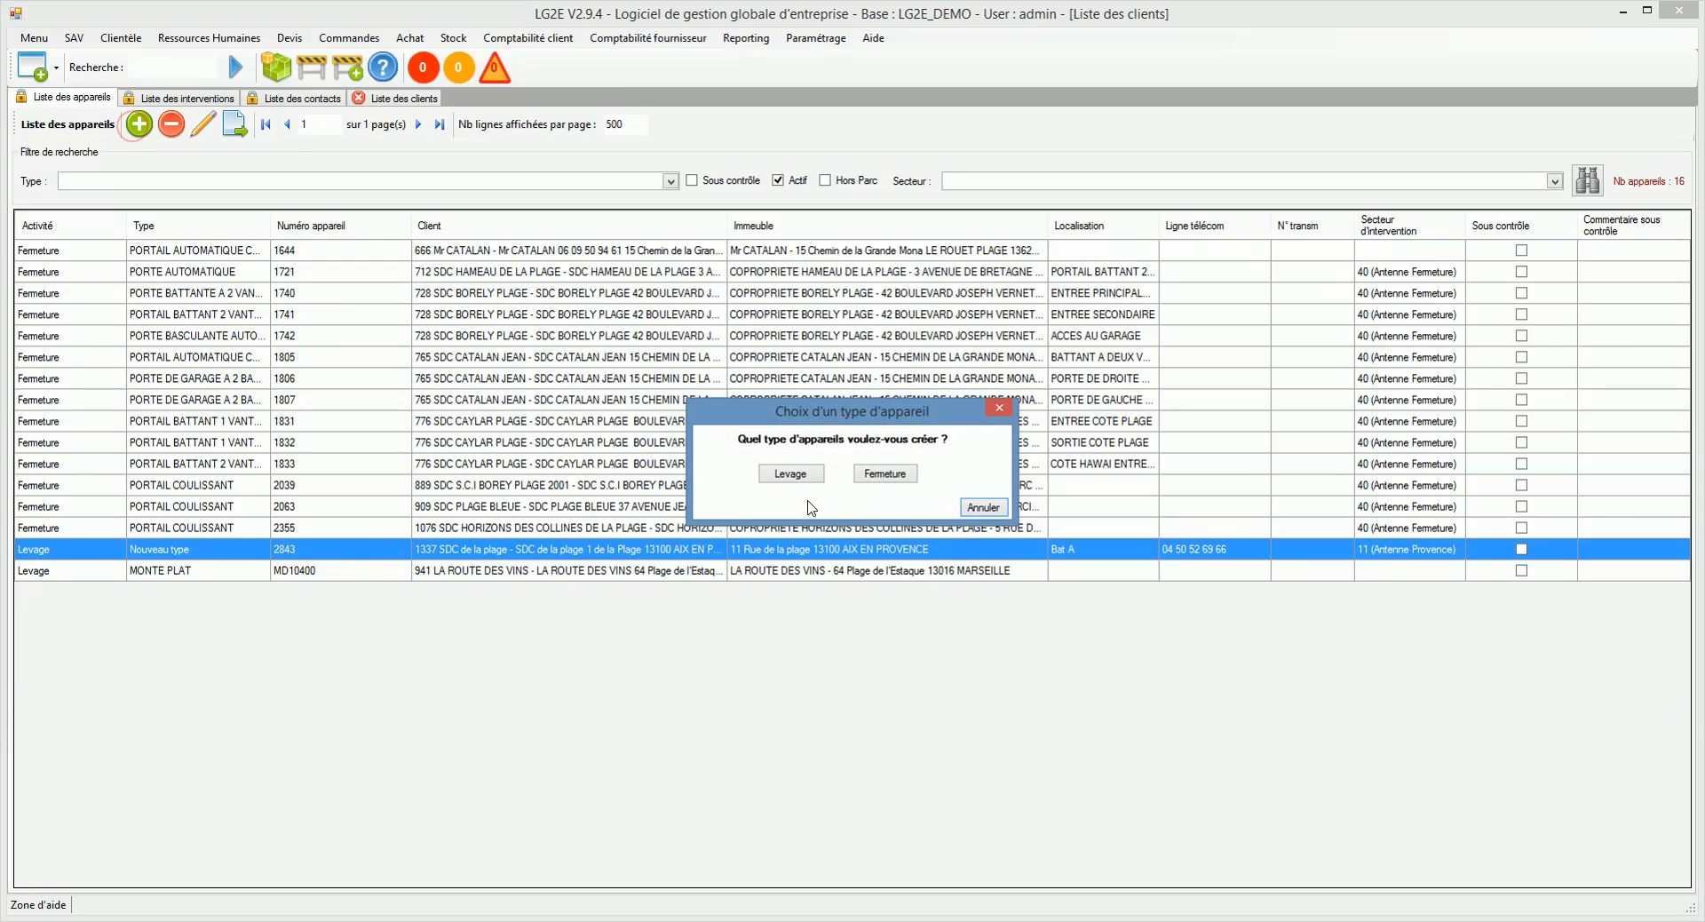
Step: Start a new Levage appliance and select its client from the Client lookup
click(799, 479)
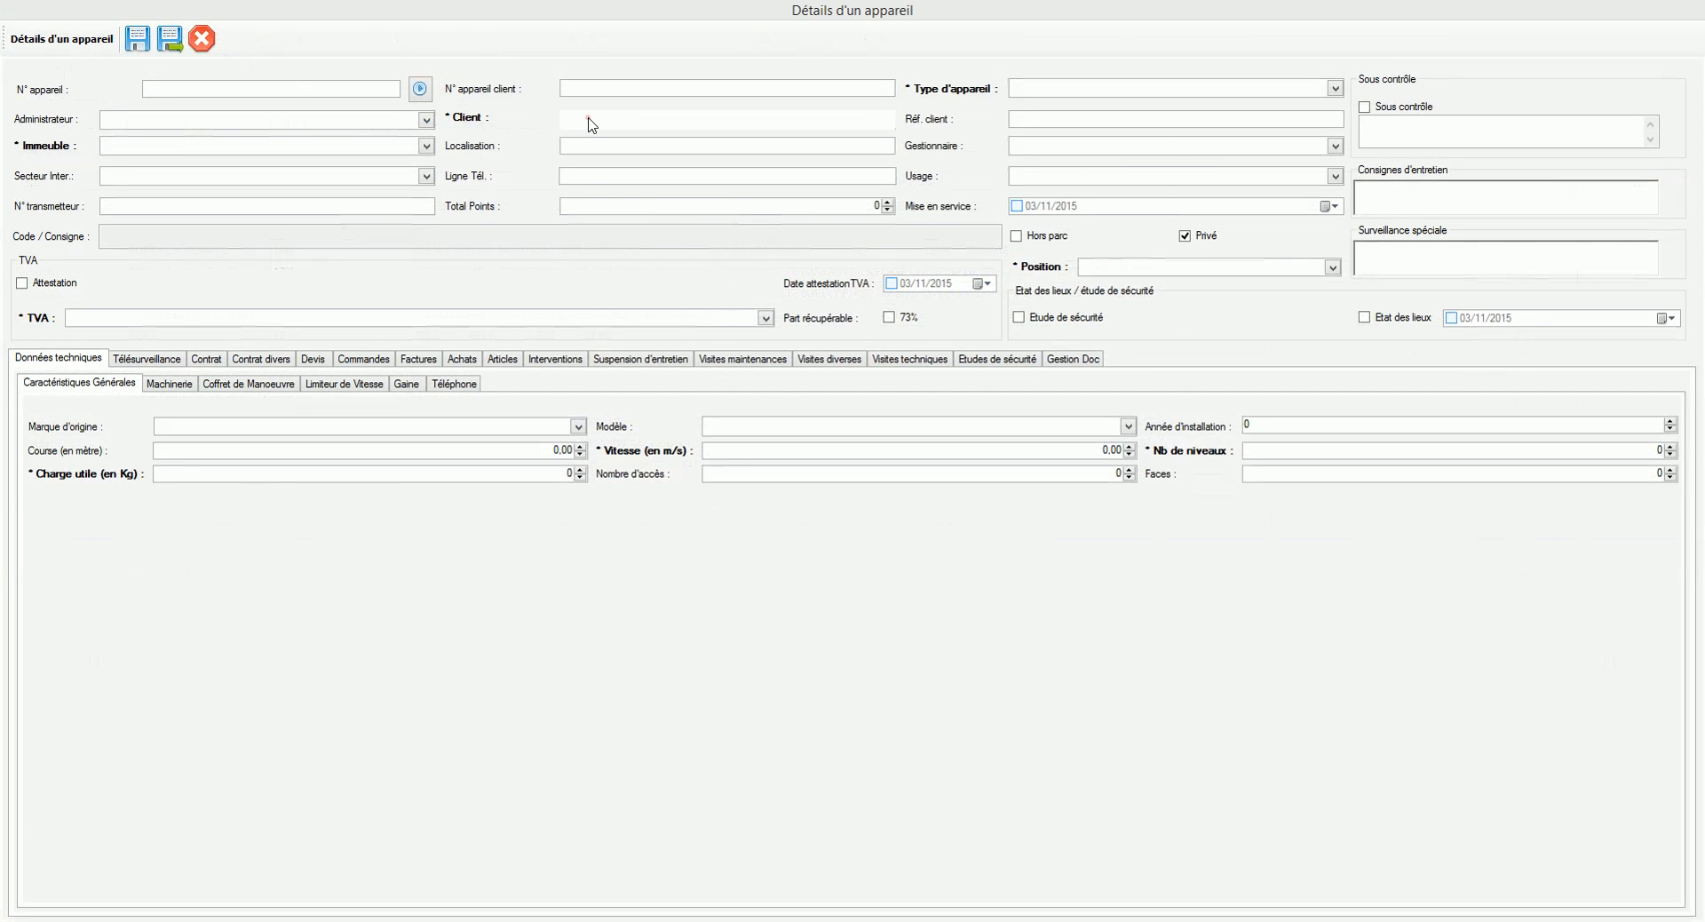
click(592, 124)
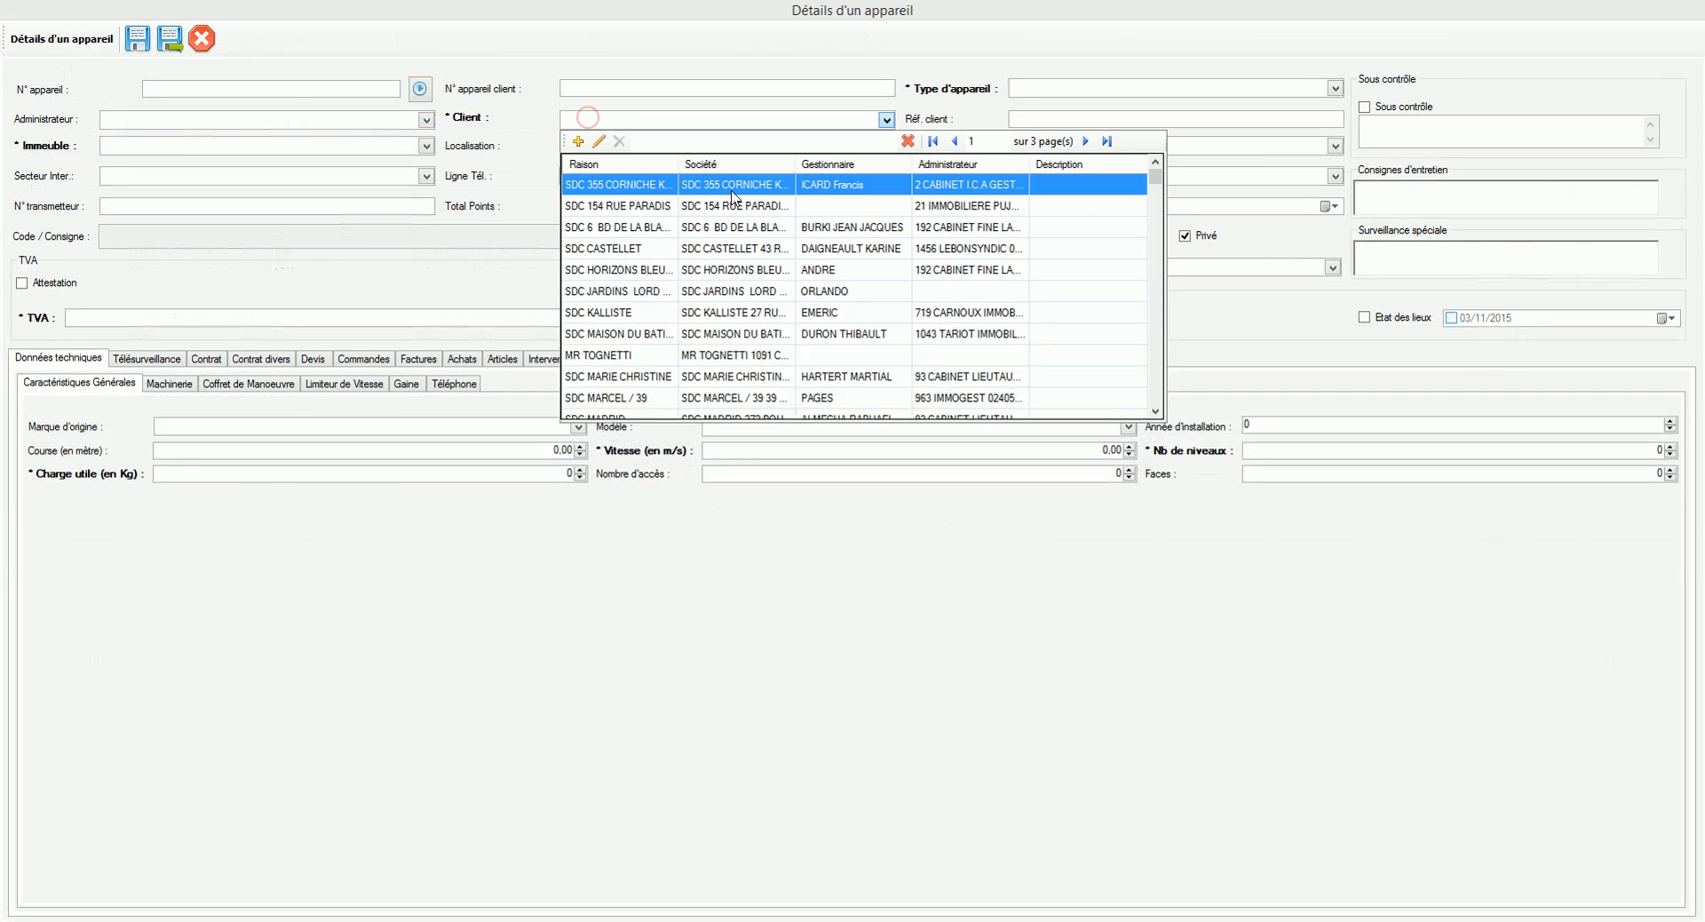
click(748, 222)
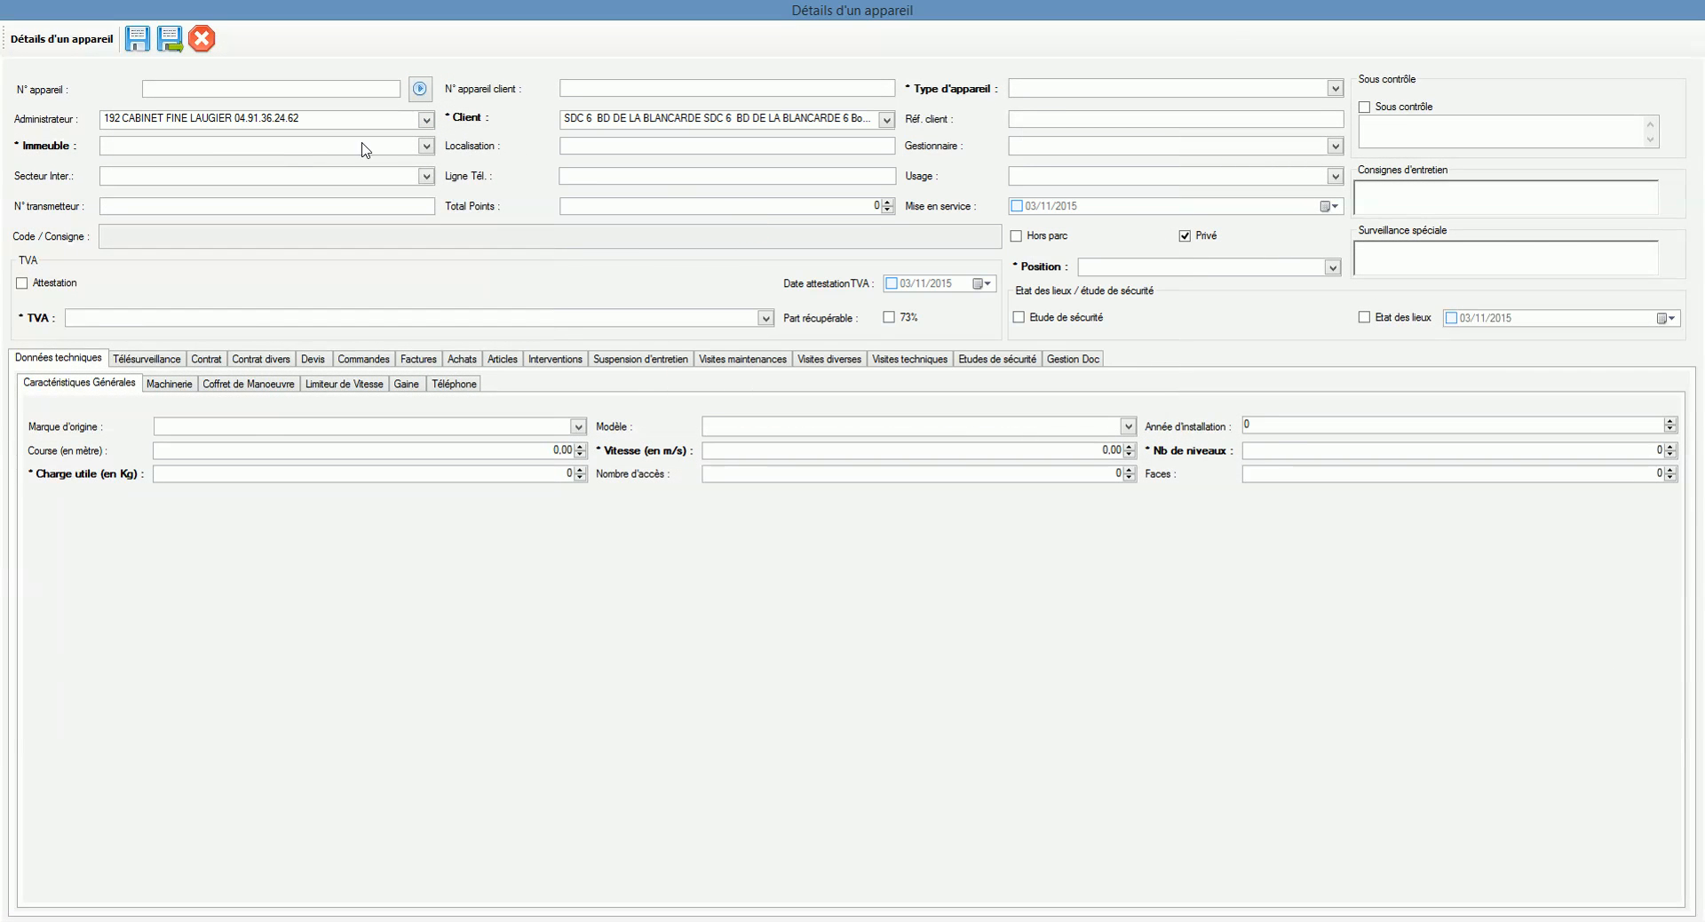
Step: Begin a new building from the Immeuble lookup, then close both the building and appliance forms
click(411, 147)
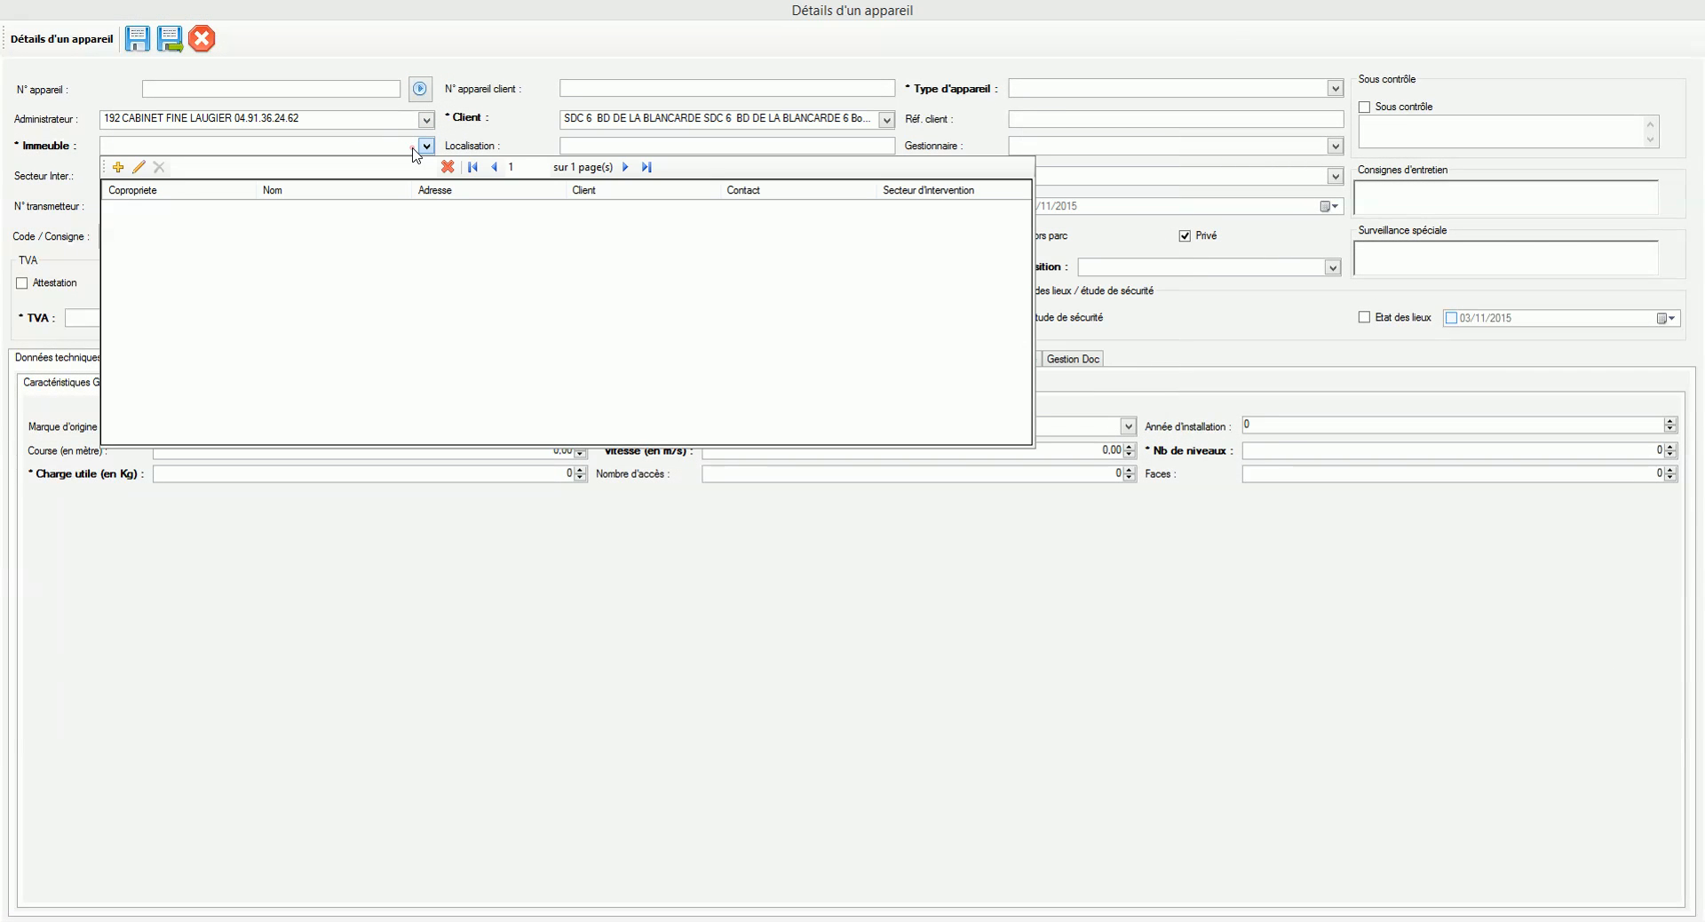
click(118, 167)
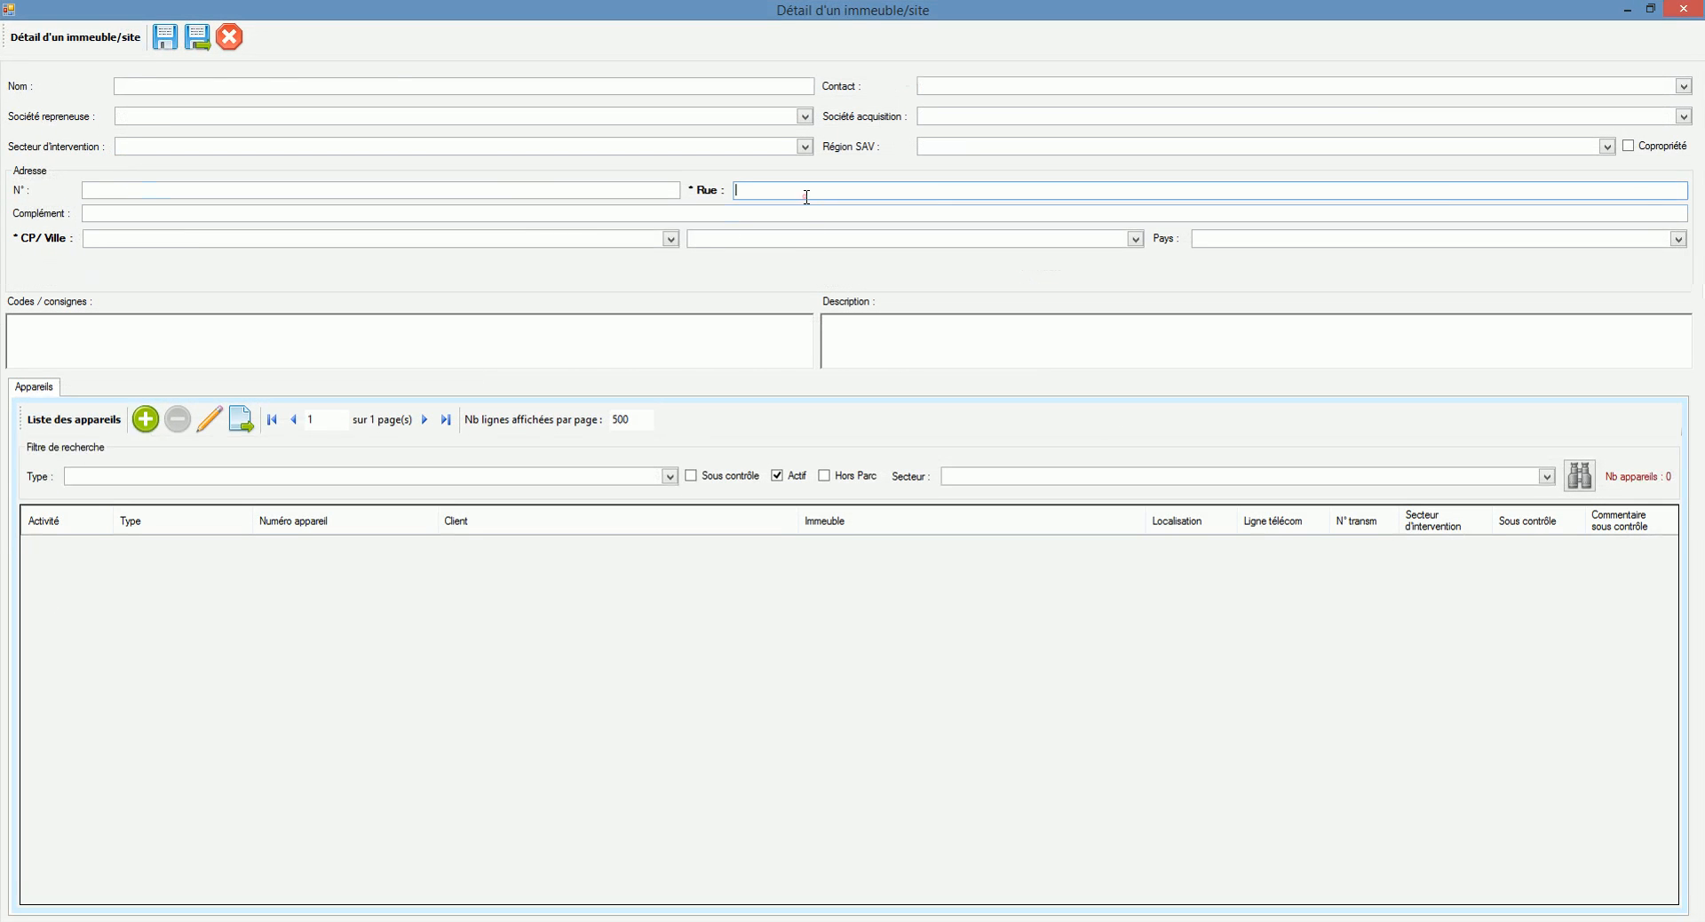
click(230, 37)
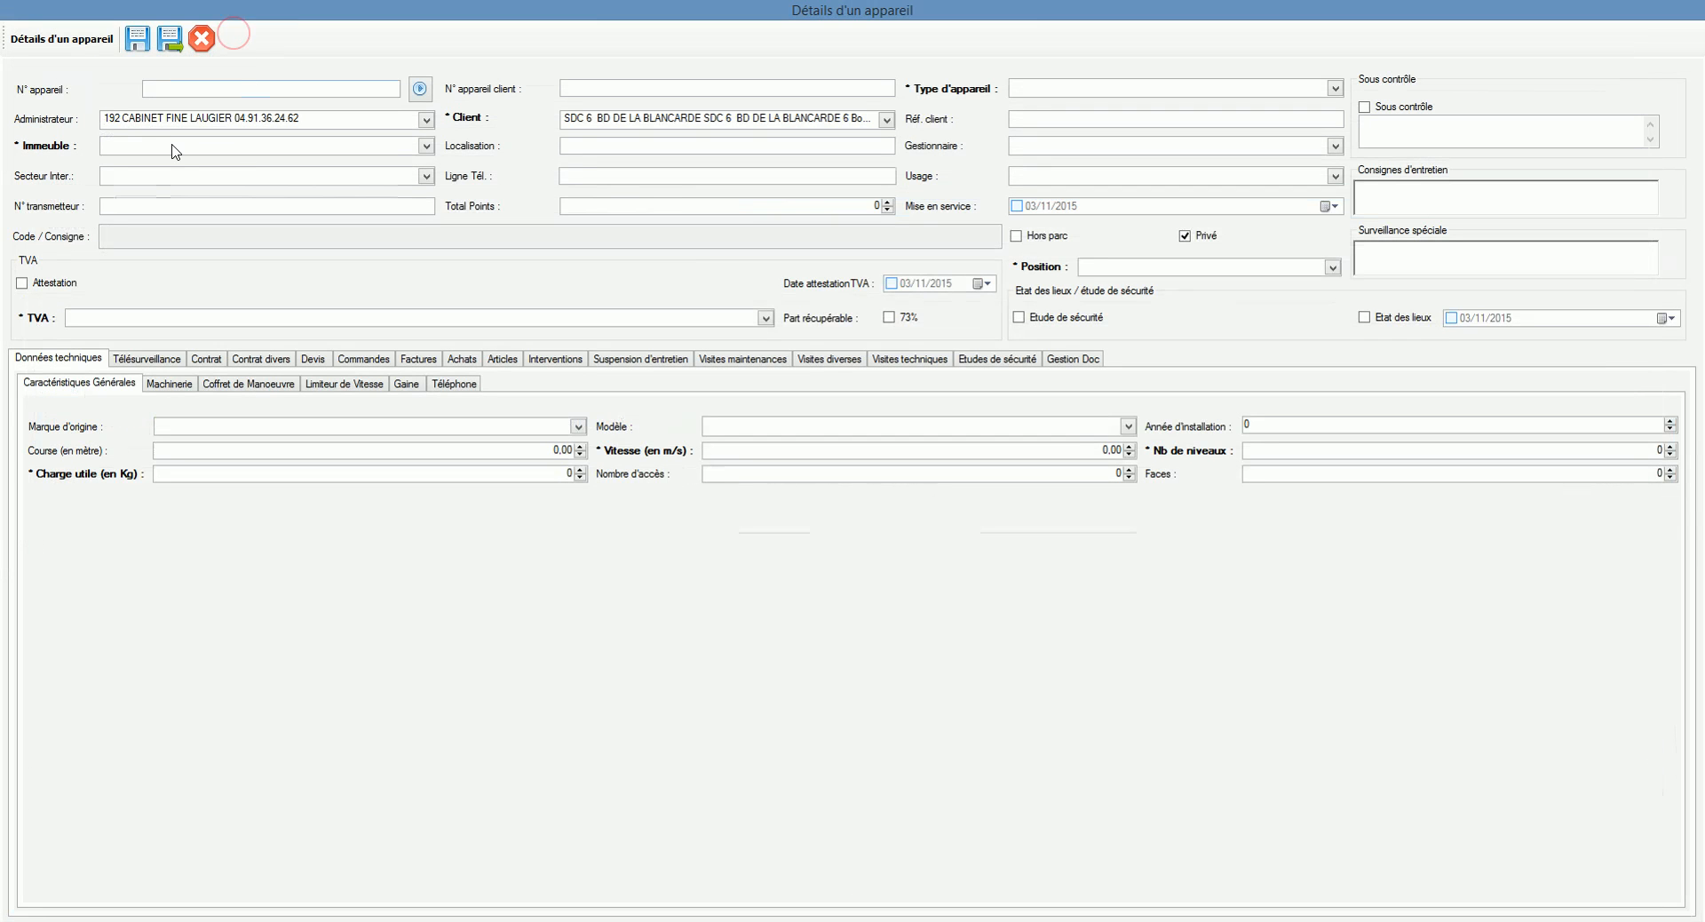
click(210, 48)
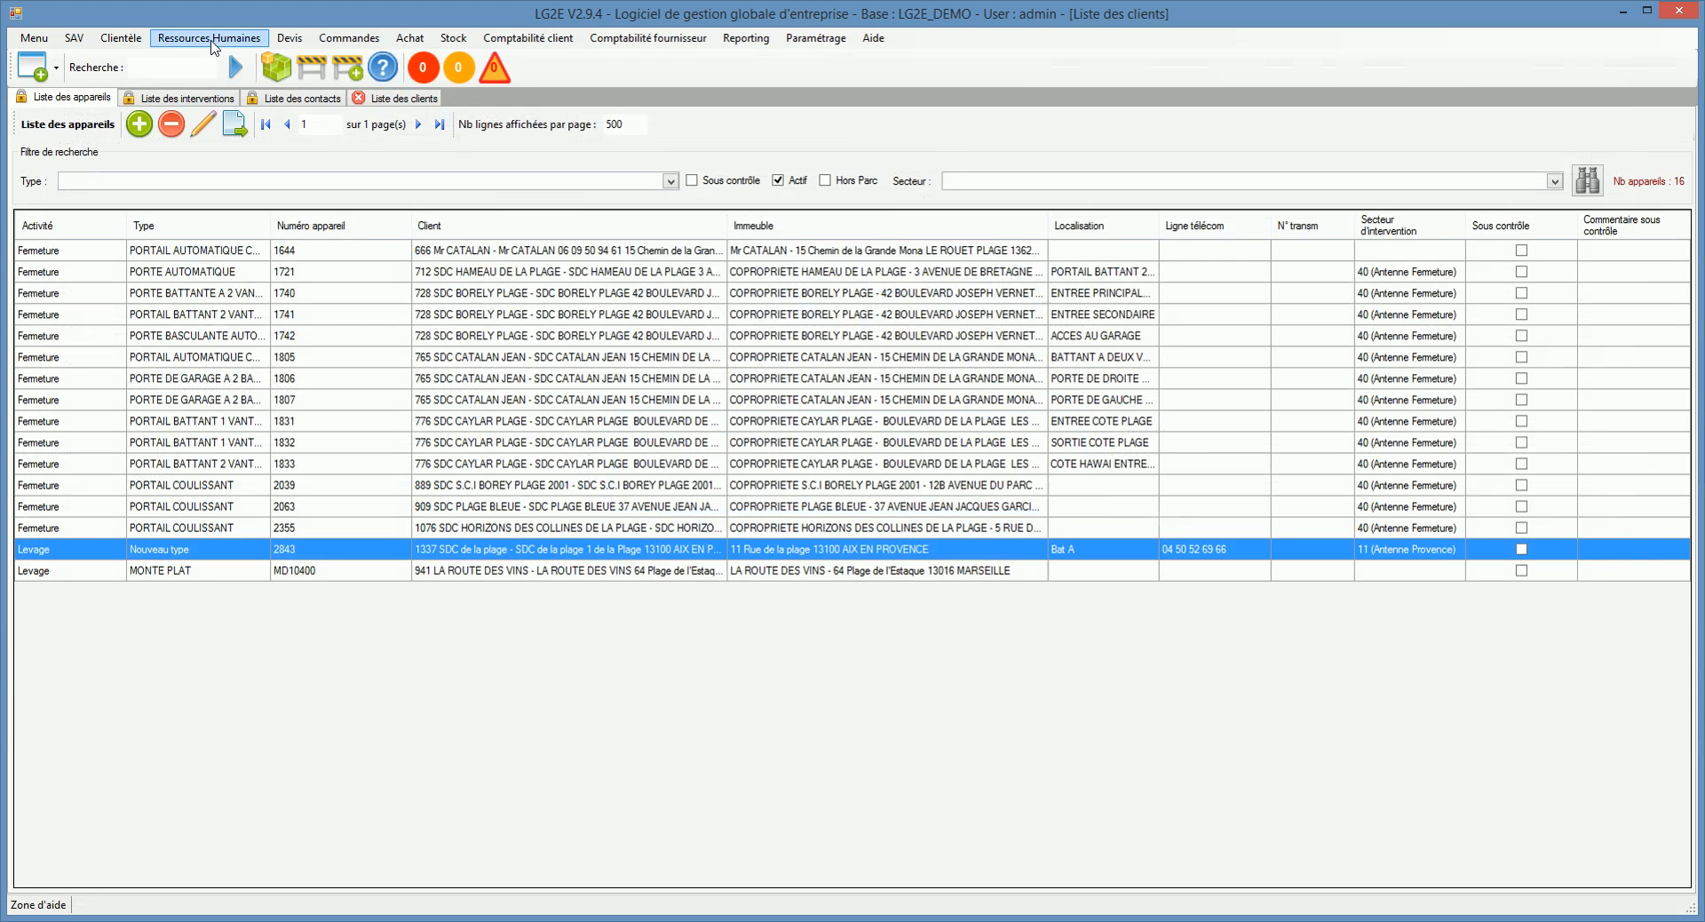
click(89, 37)
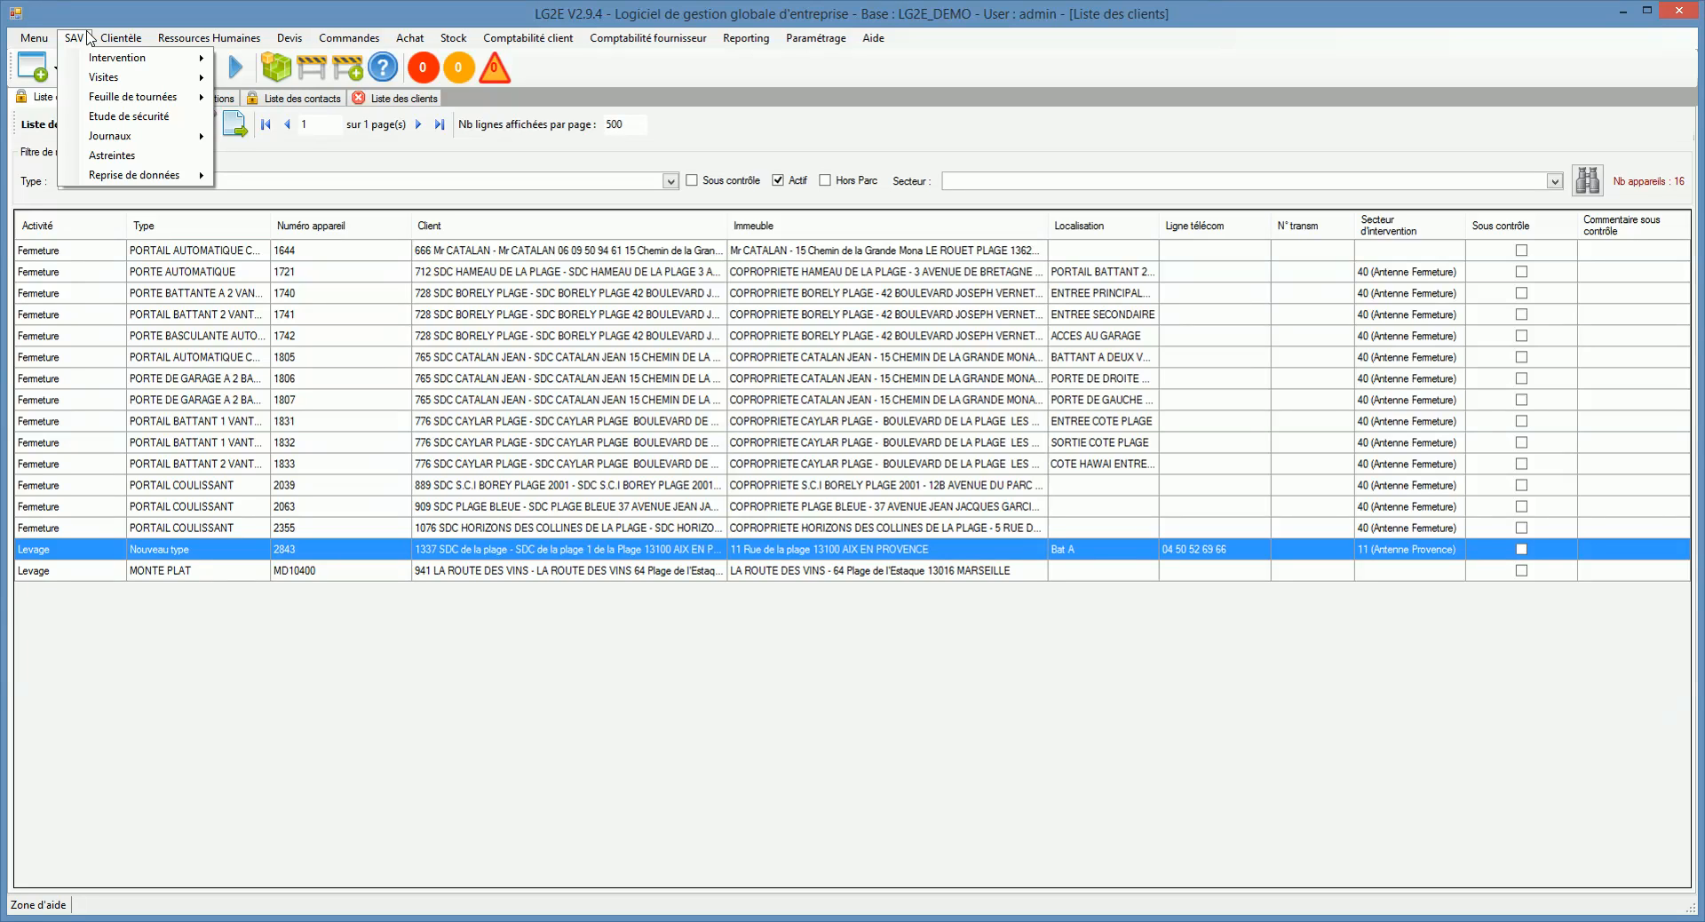
click(90, 37)
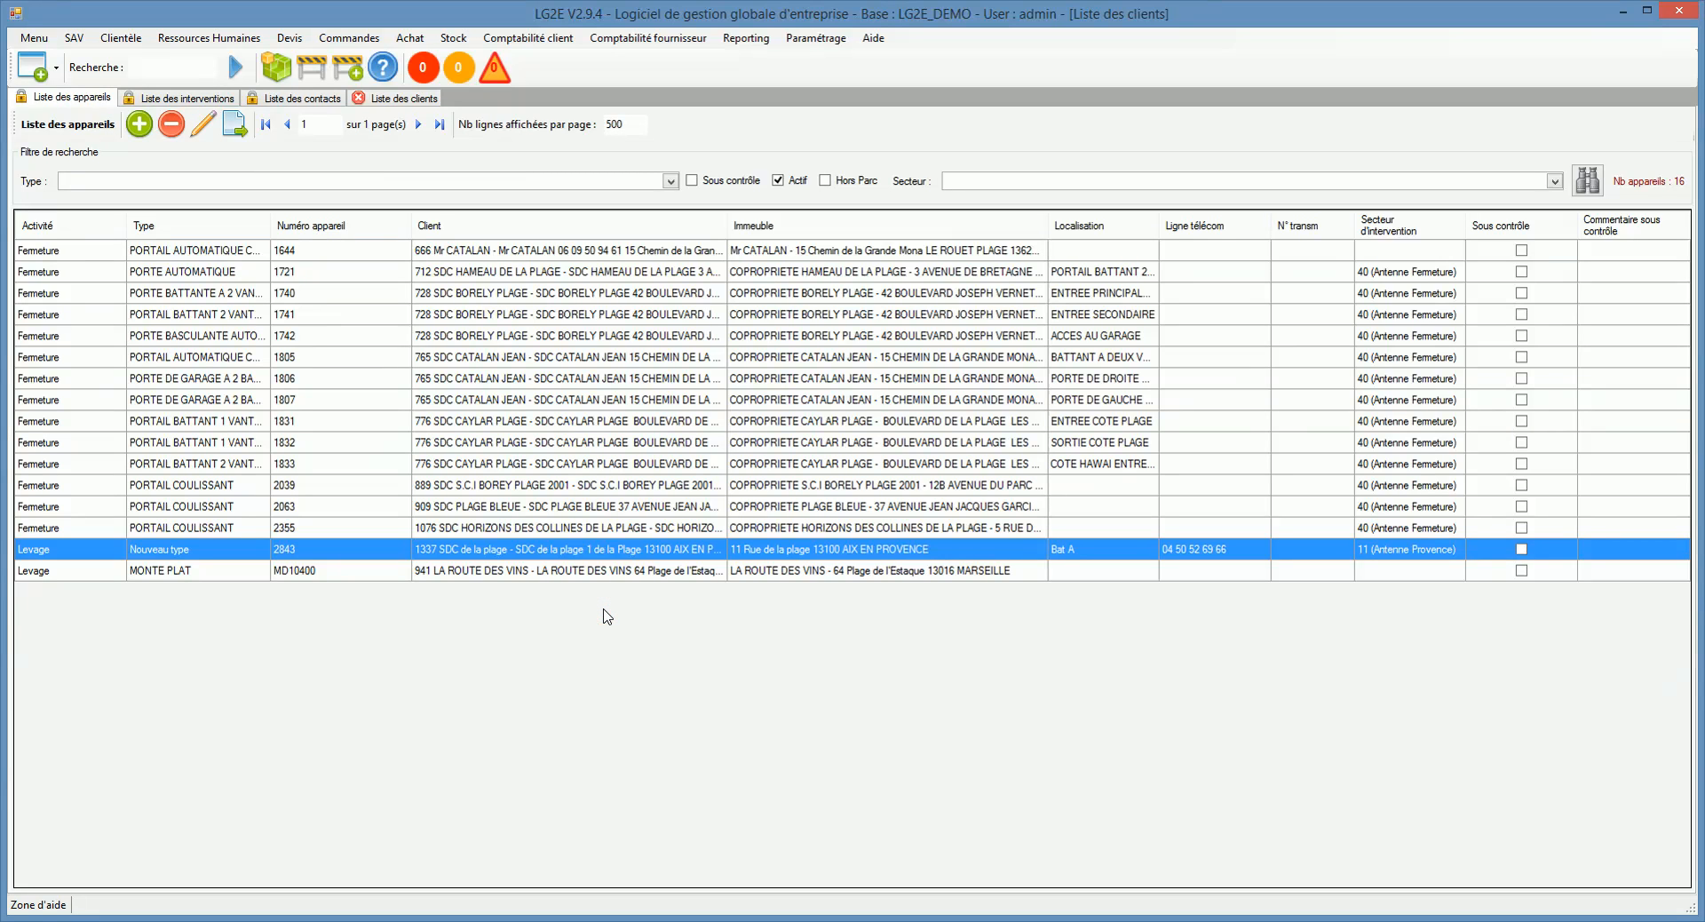